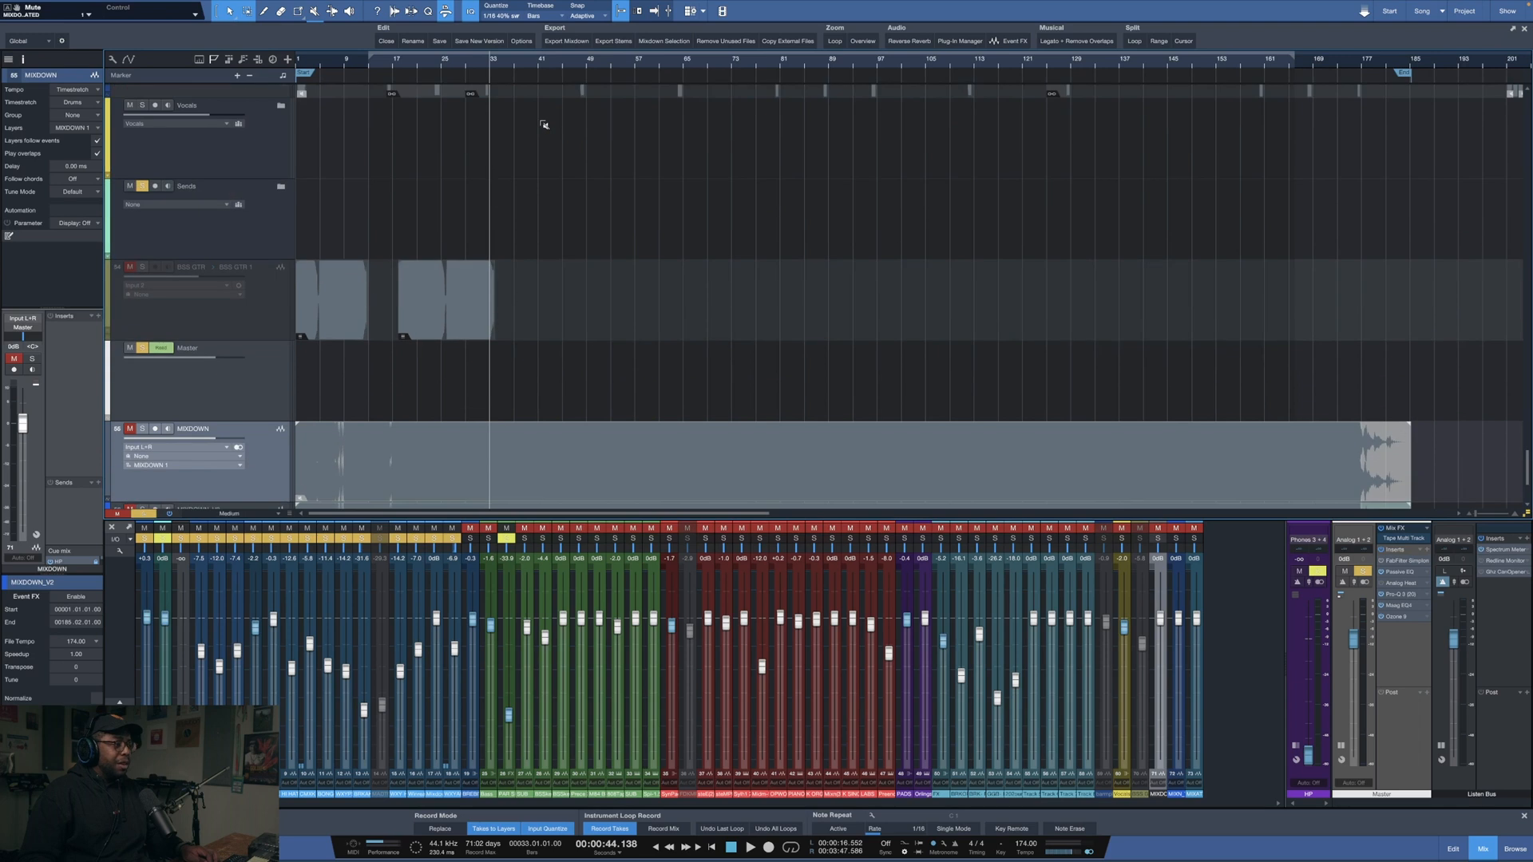
- Play the arrangement from bar 33 with the drum and percussion tracks in view
scroll(543, 178, "down", 3)
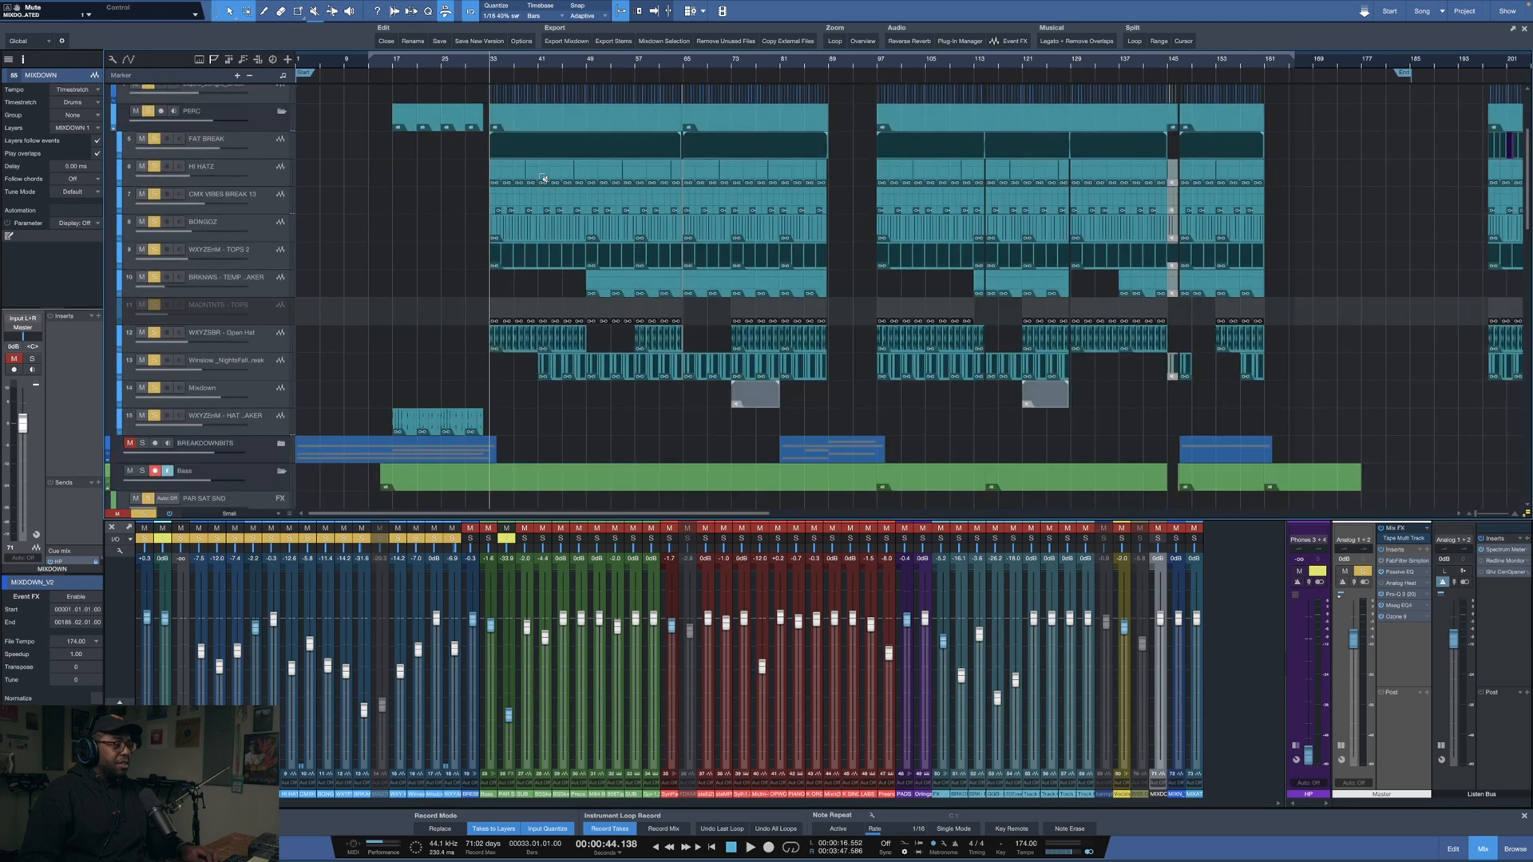
scroll(459, 186, "up", 3)
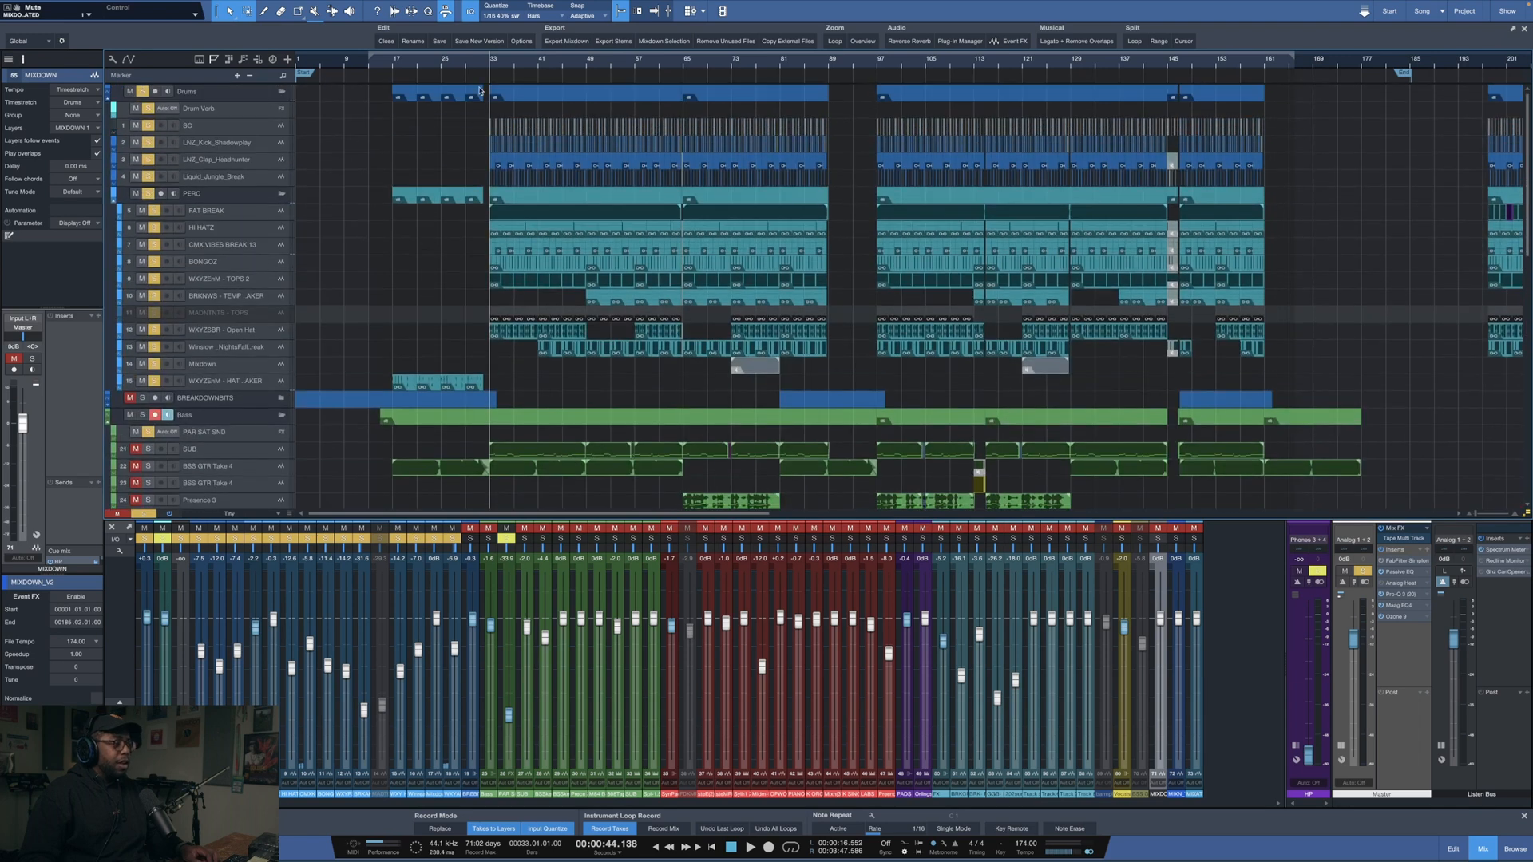
key("space")
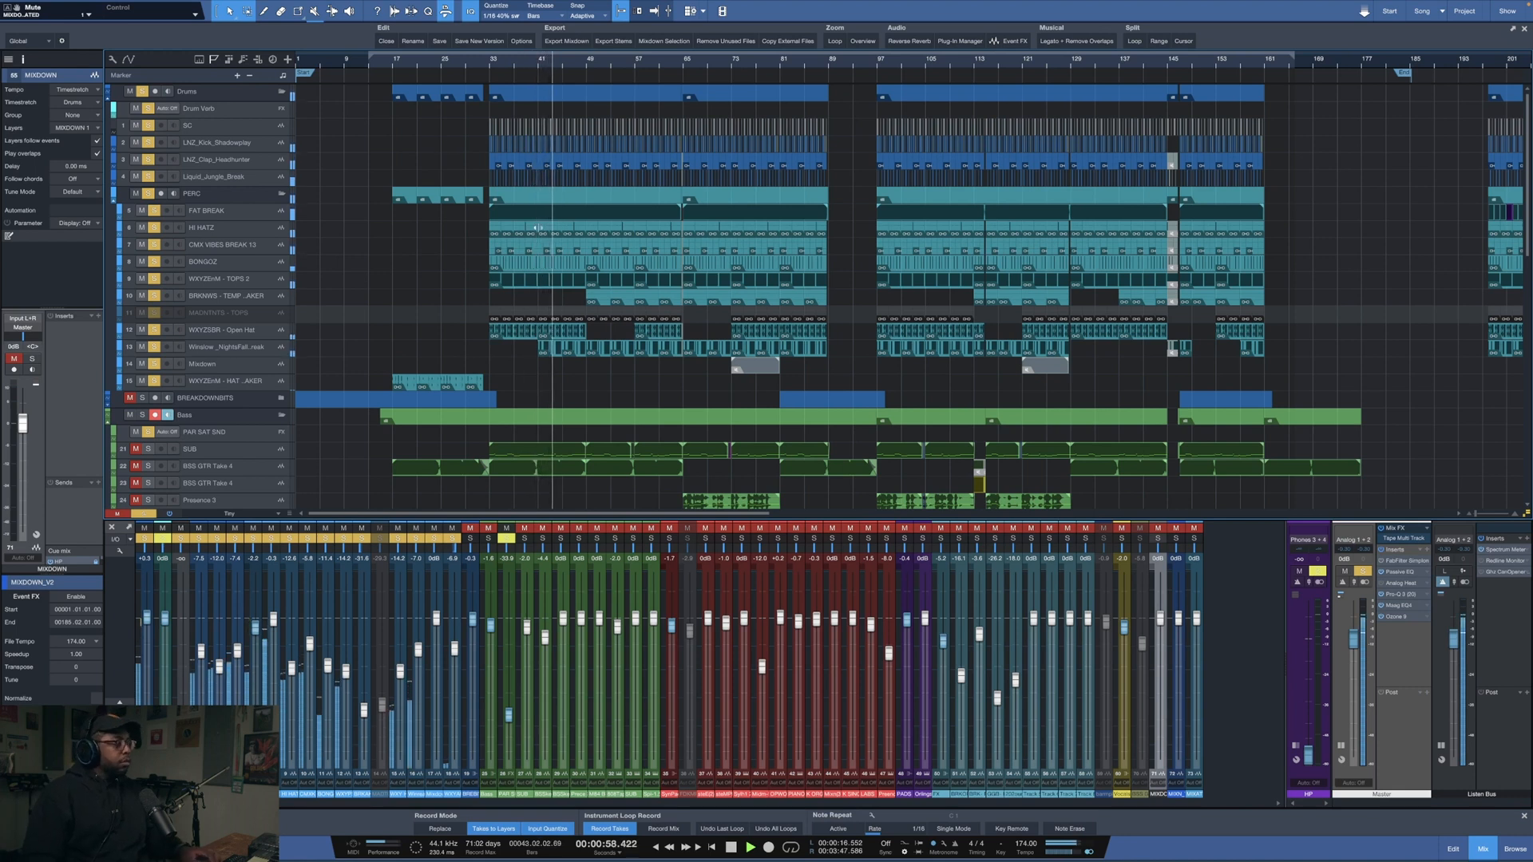
key("space")
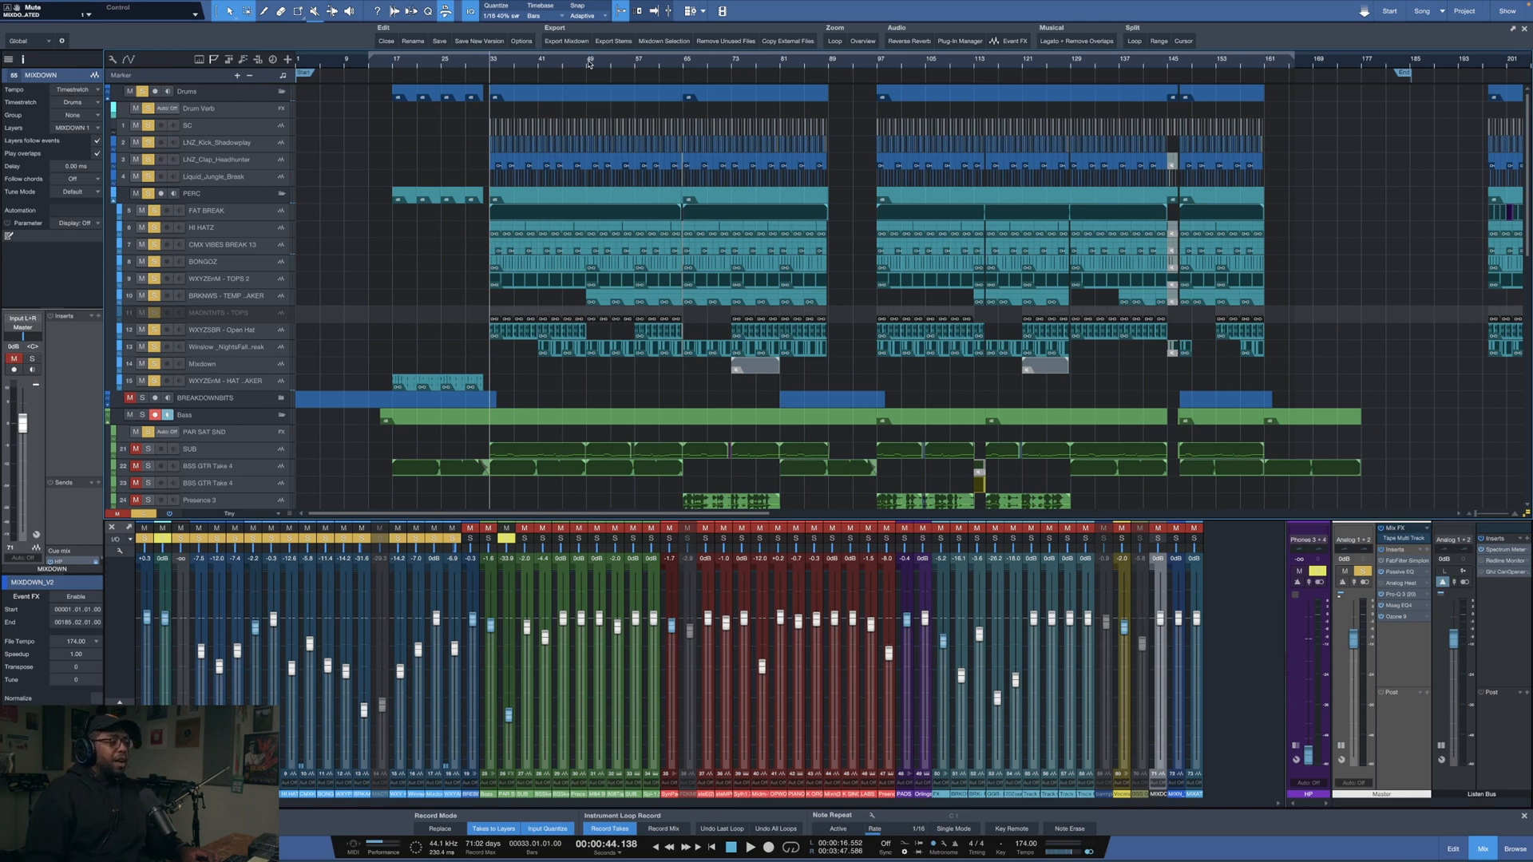
- Solo only the LNZ_Kick_Shadowplay track and play it from bar 33
scroll(588, 64, "up", 2)
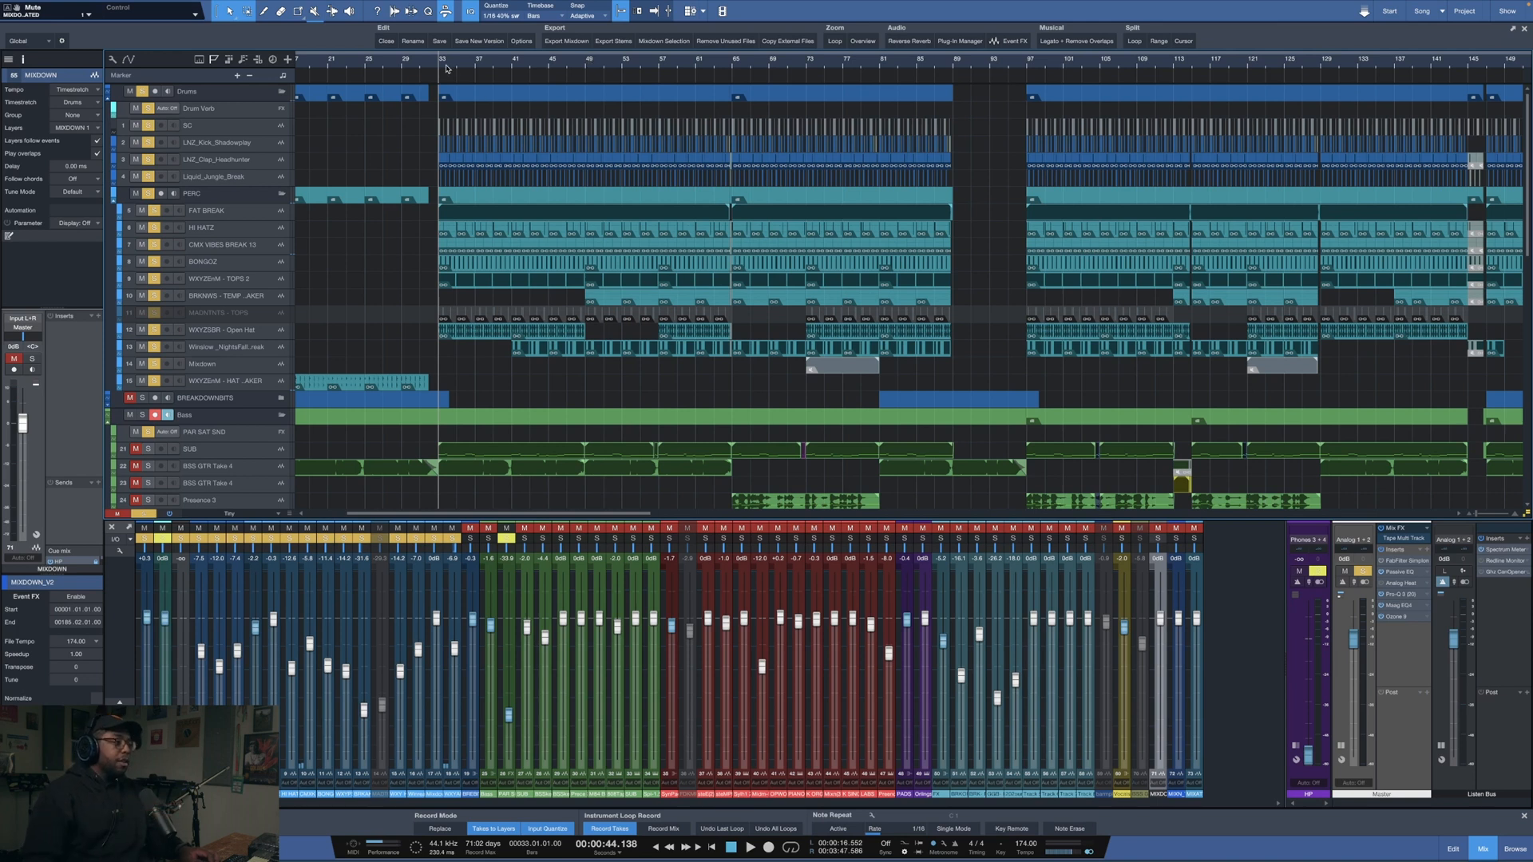
scroll(446, 68, "up", 8)
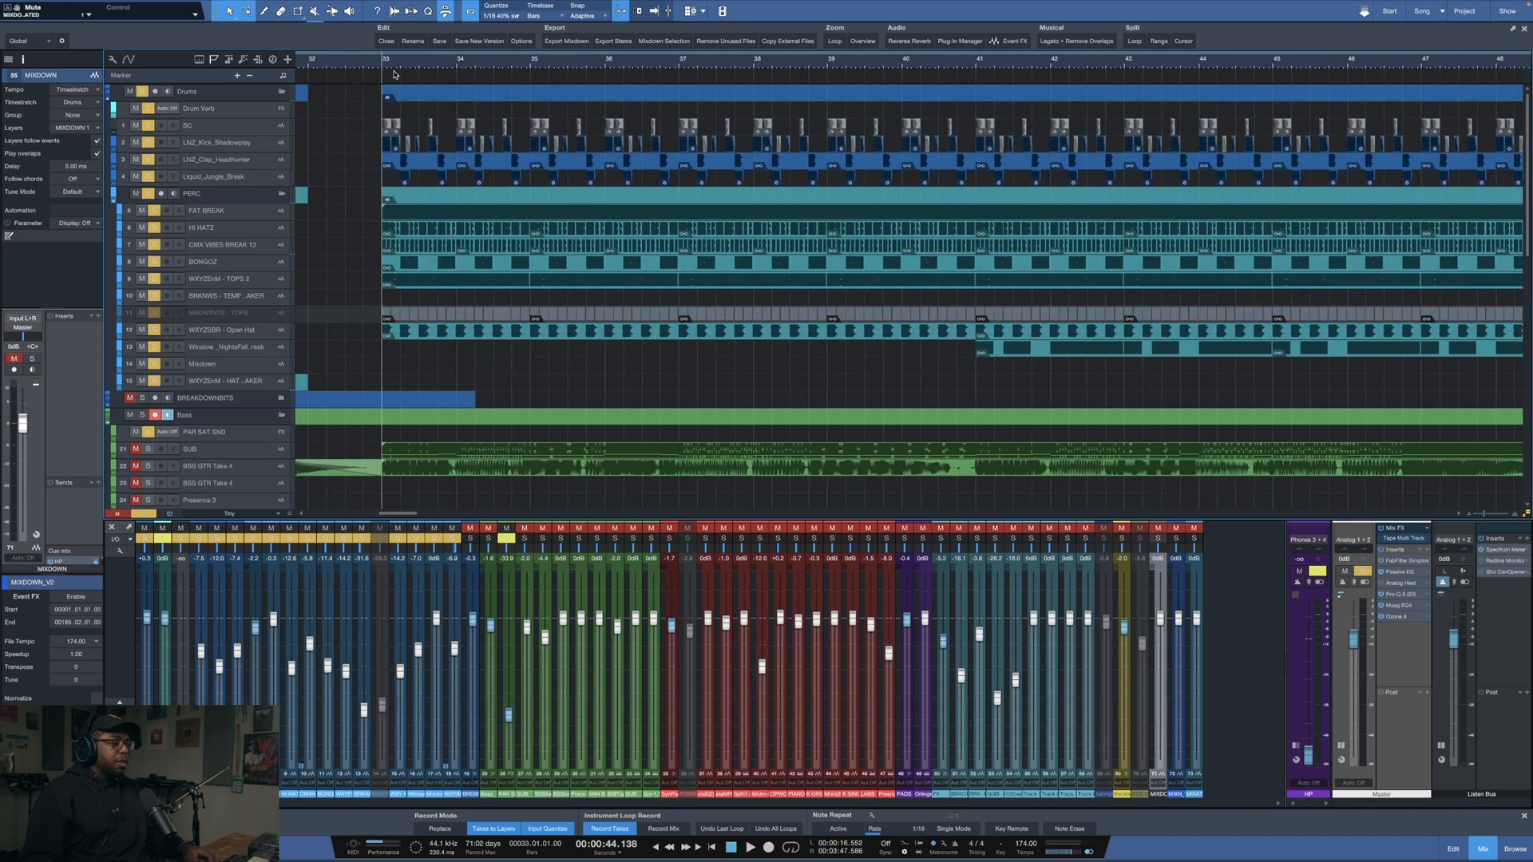
scroll(379, 61, "up", 2)
scroll(429, 103, "up", 2)
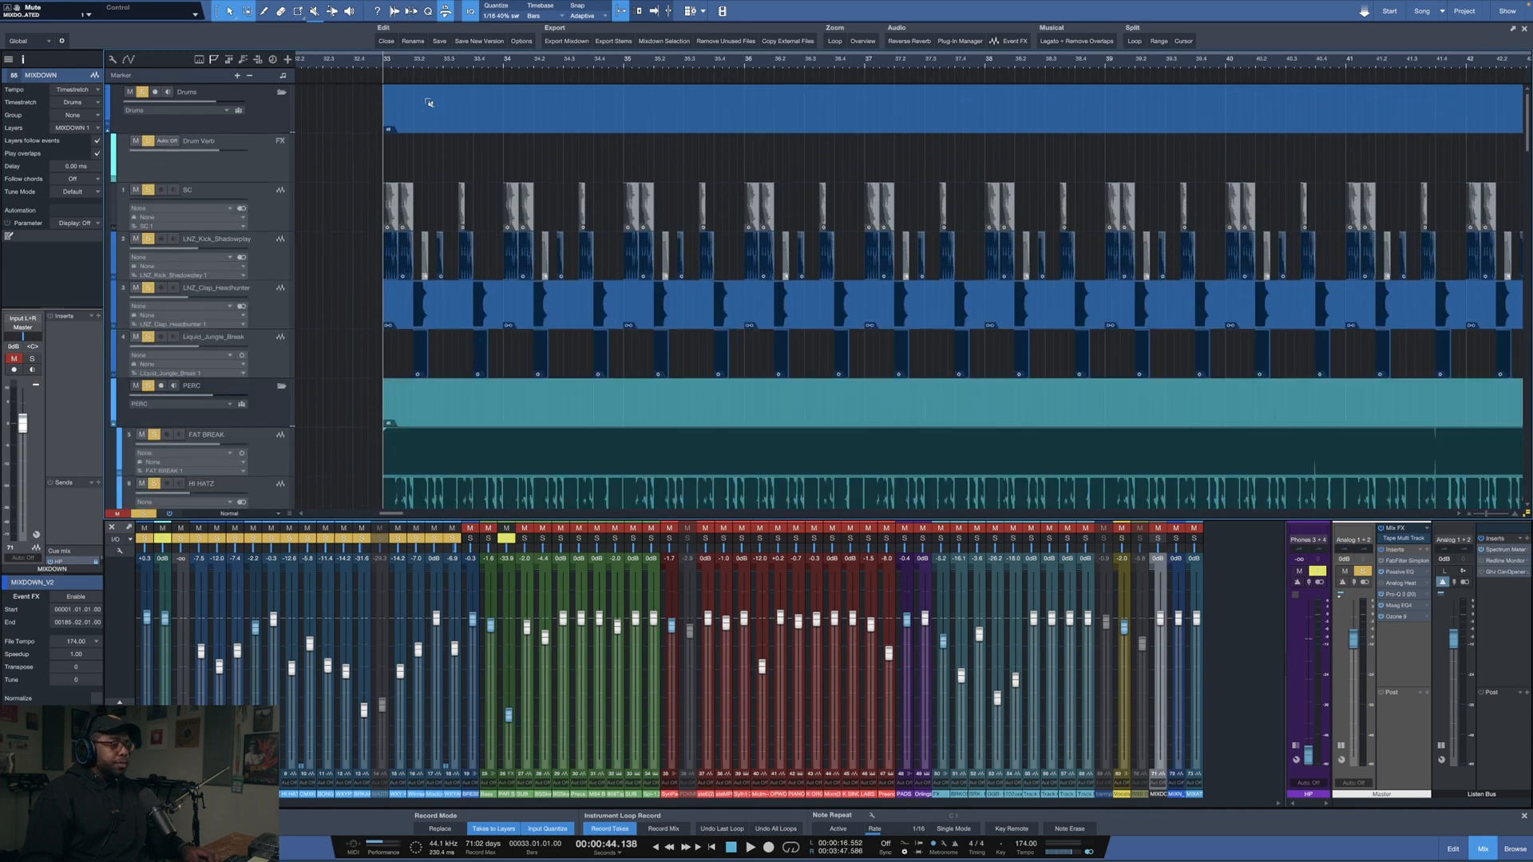
left_click(146, 236)
left_click(148, 234)
left_click(151, 237)
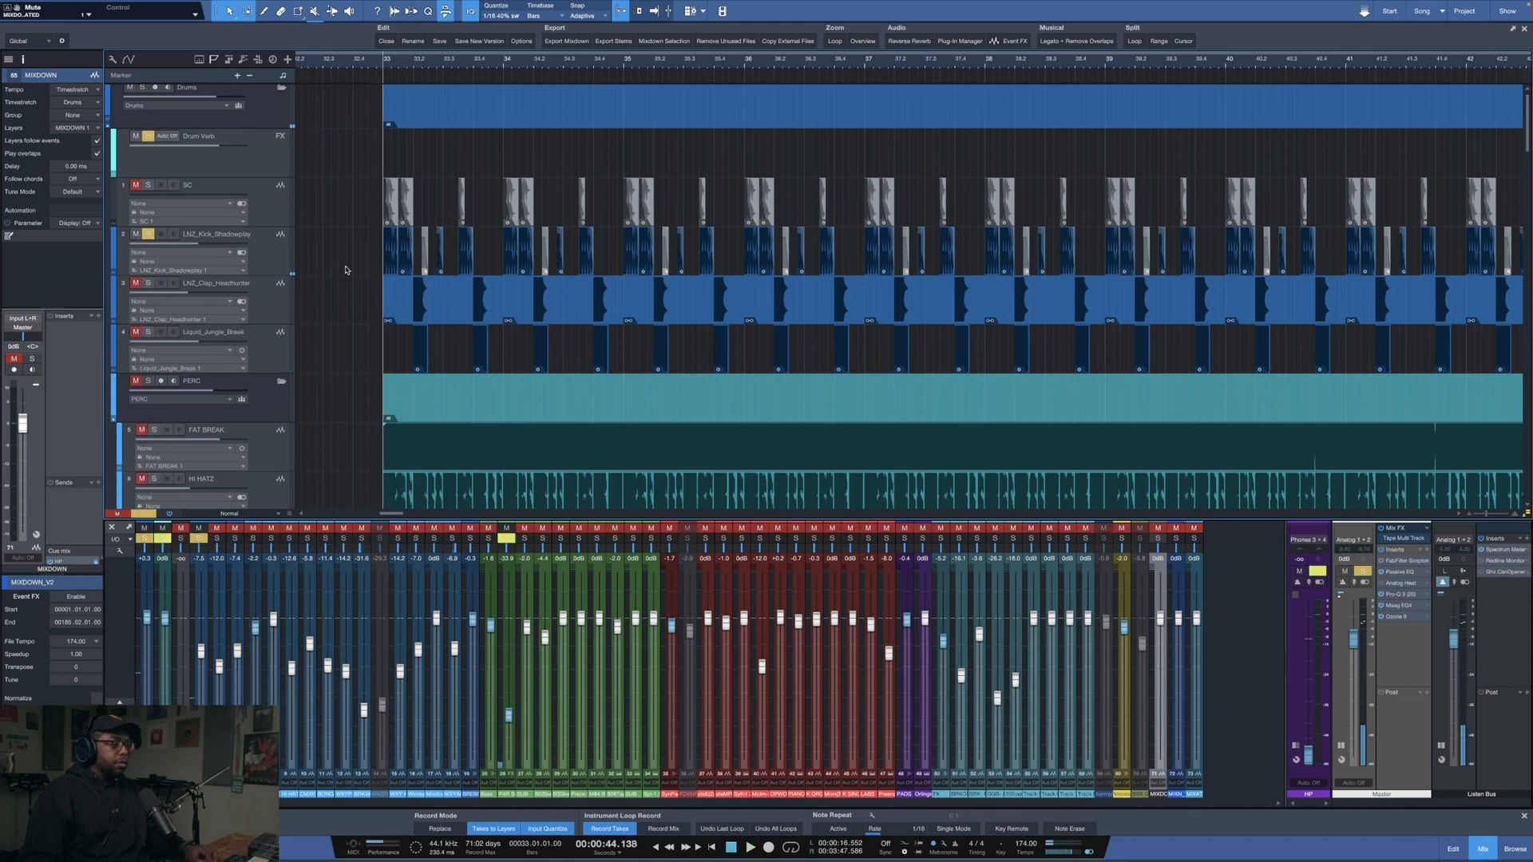
key("space")
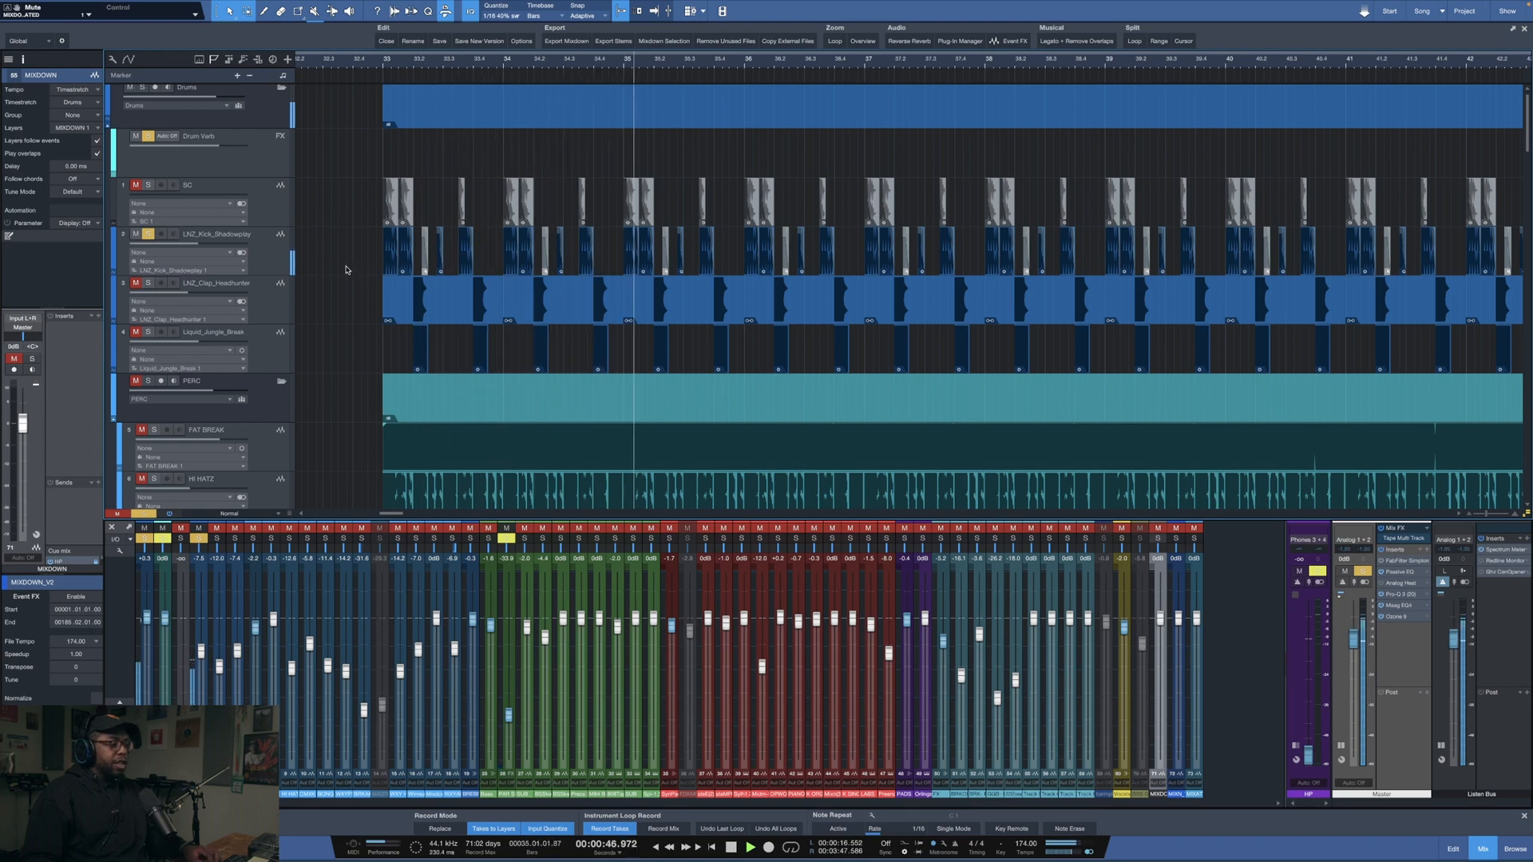
key("space")
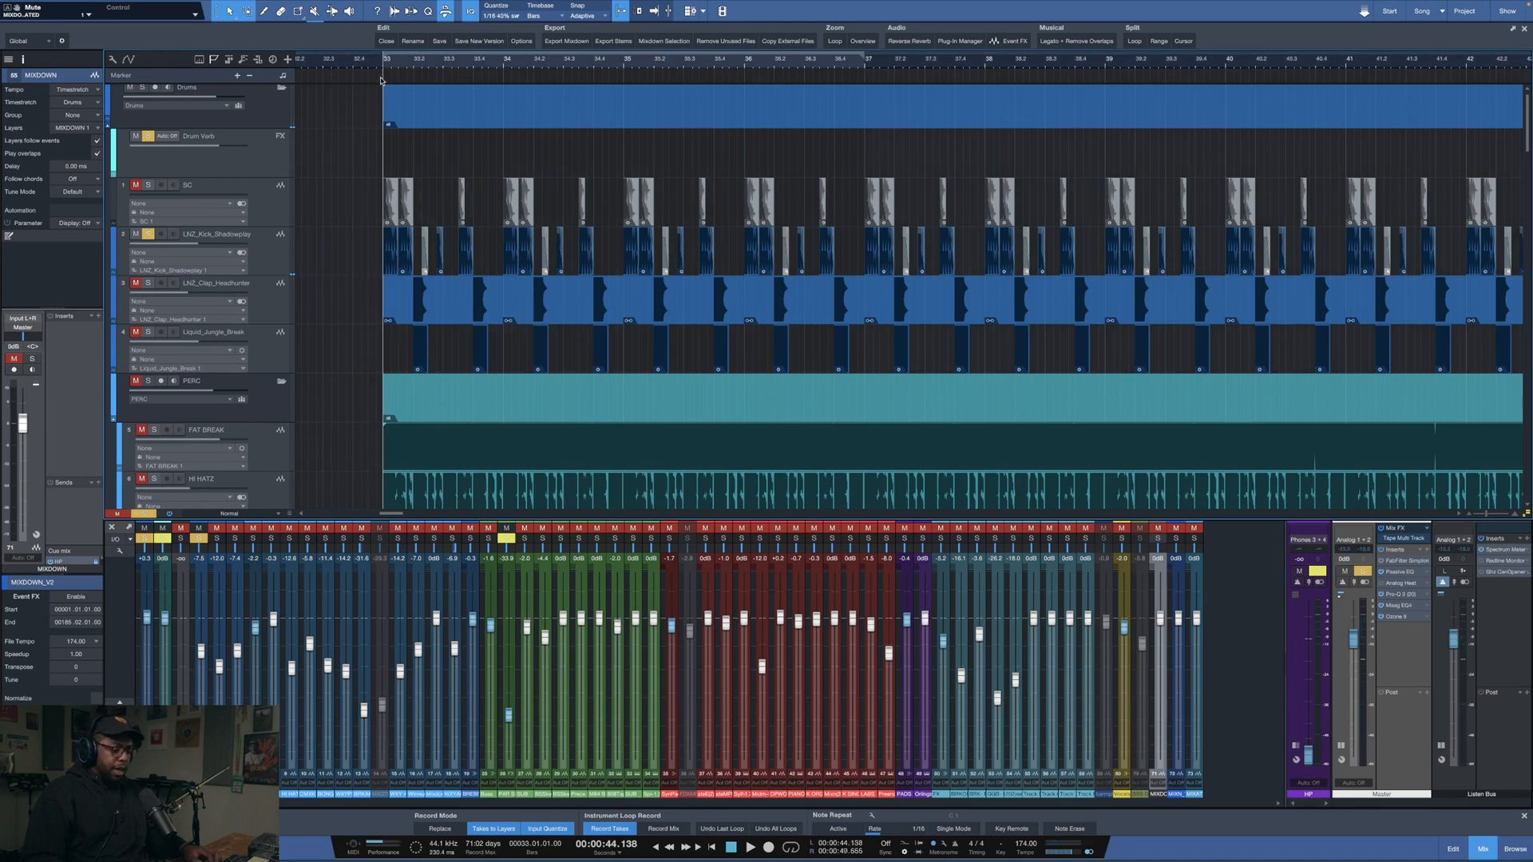
- Select the LNZ_Kick_Shadowplay track and open its Pro EQ and Pro-Q 3 inserts
left_click(268, 245)
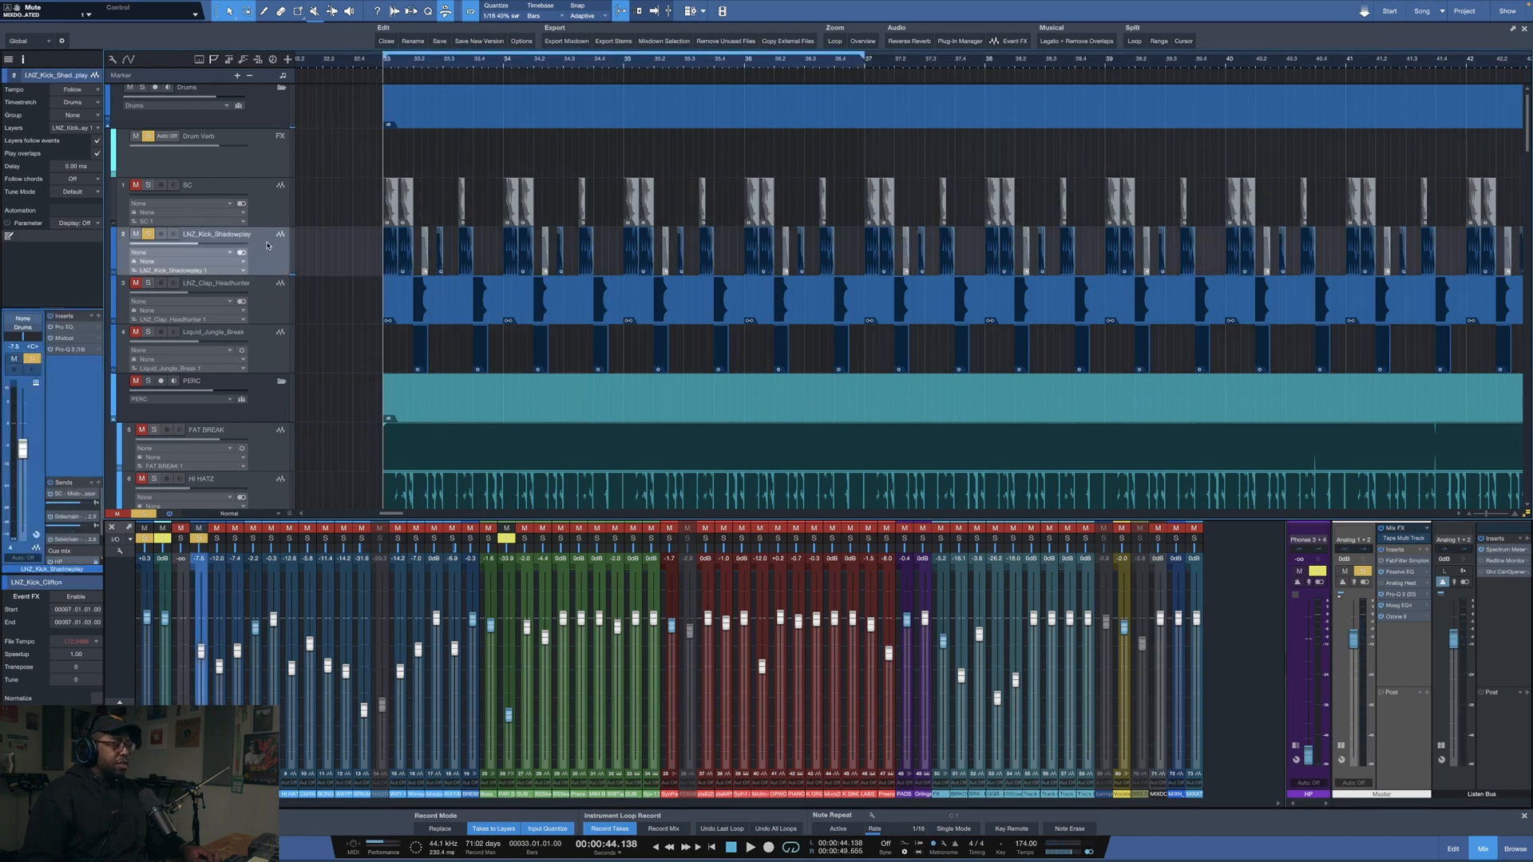
left_click(71, 328)
left_click(69, 350)
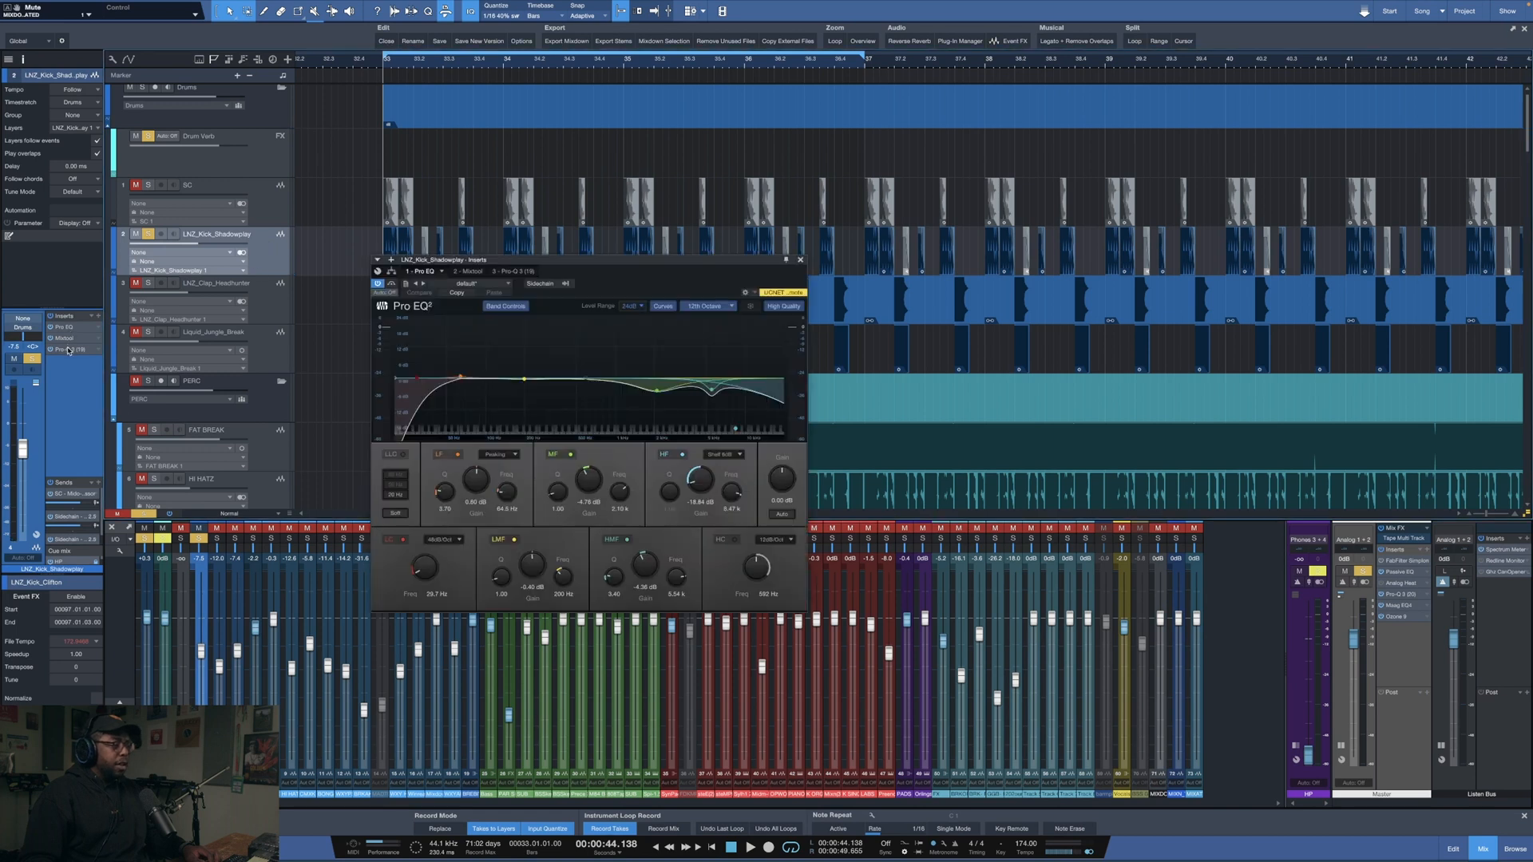
- Compare the kick with its inserts bypassed and enabled during looped playback, and close the plug-in window
key("space")
key("space")
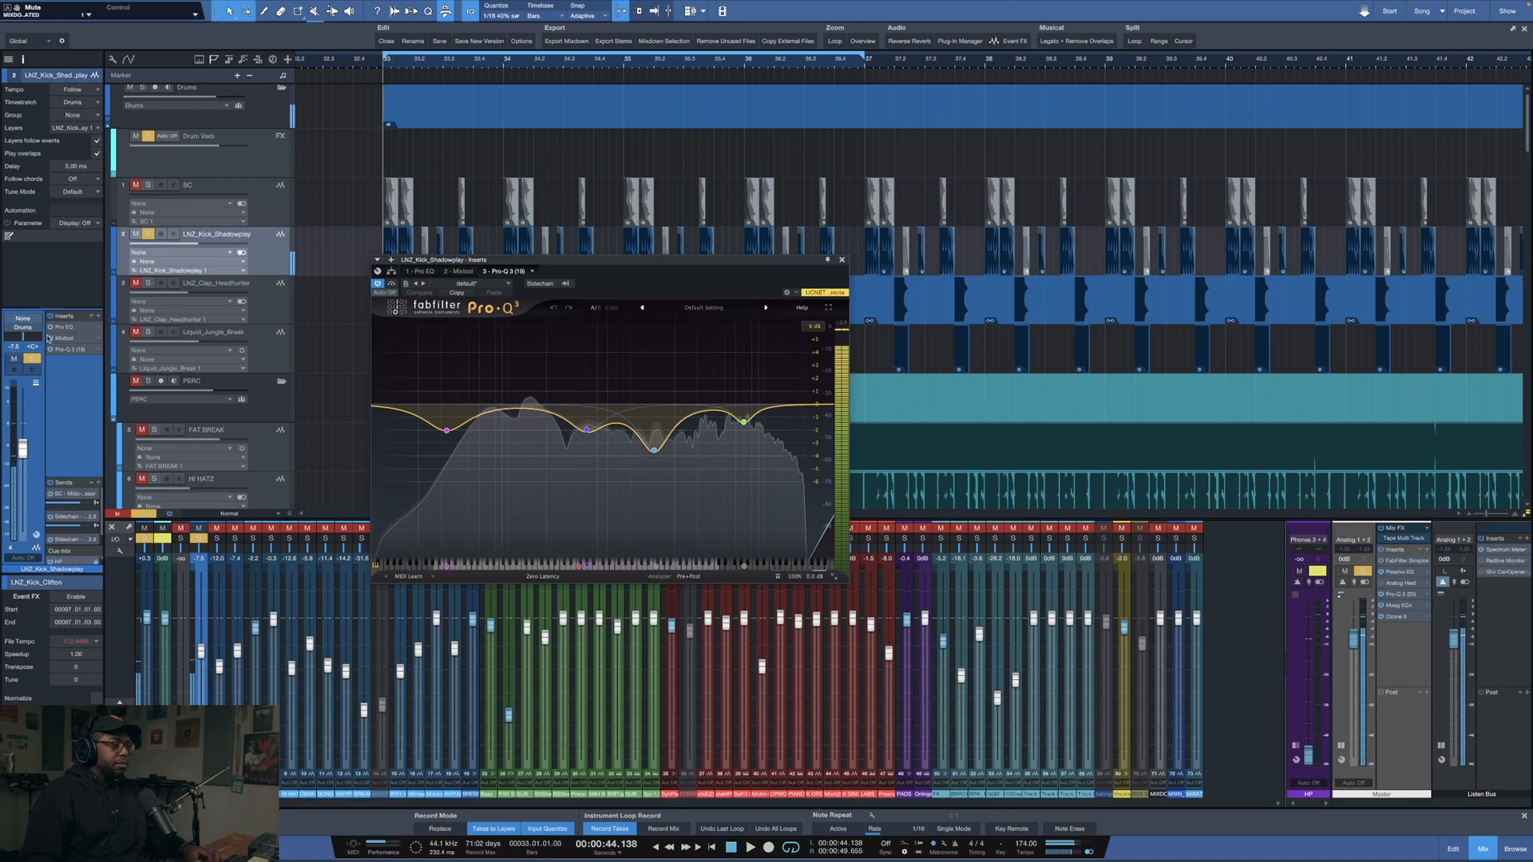
left_click(50, 317)
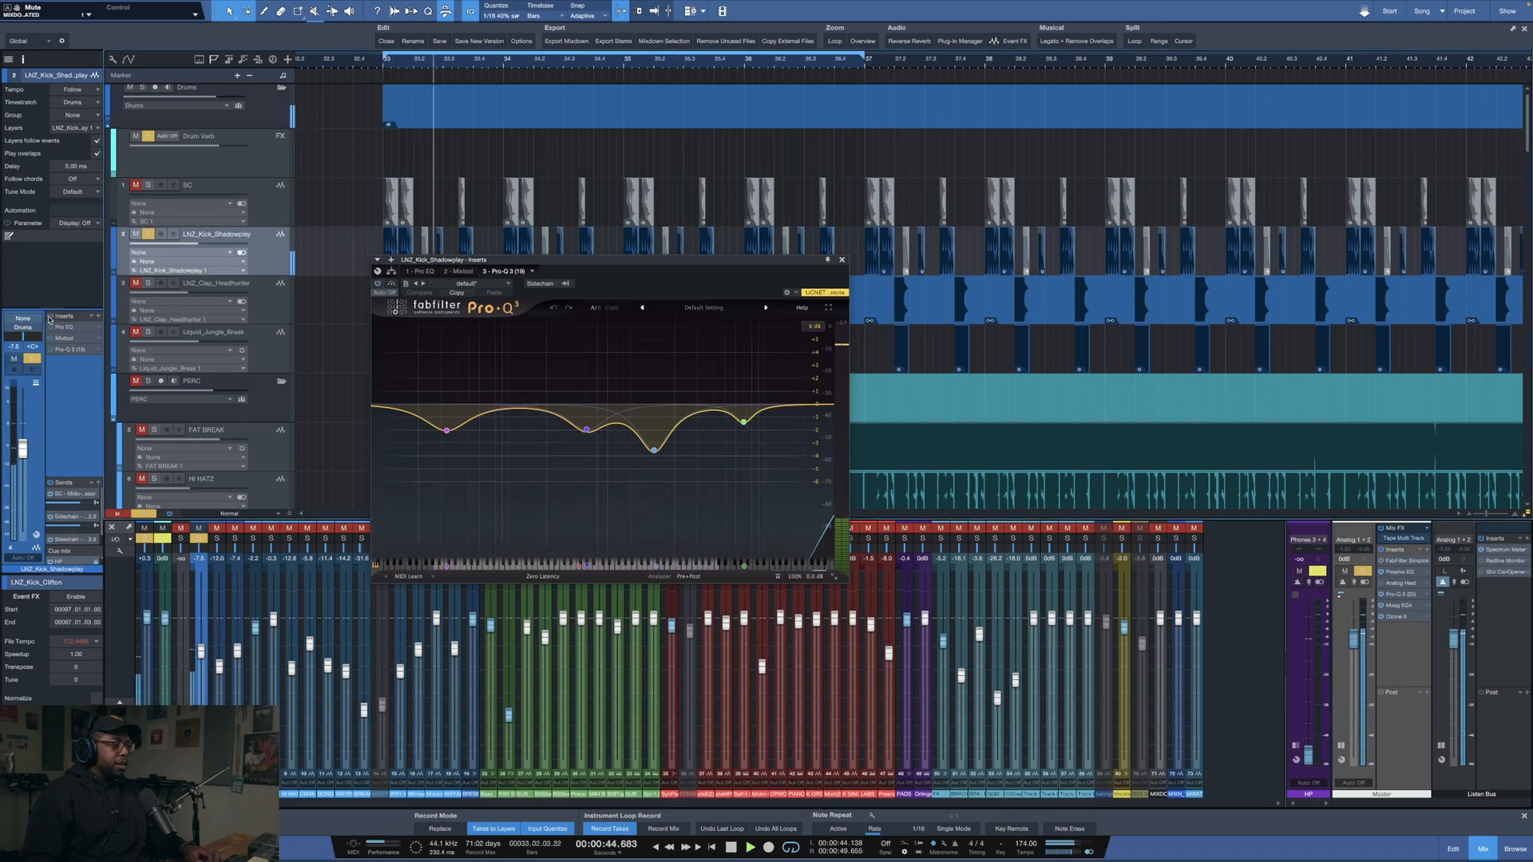
left_click(50, 317)
key("space")
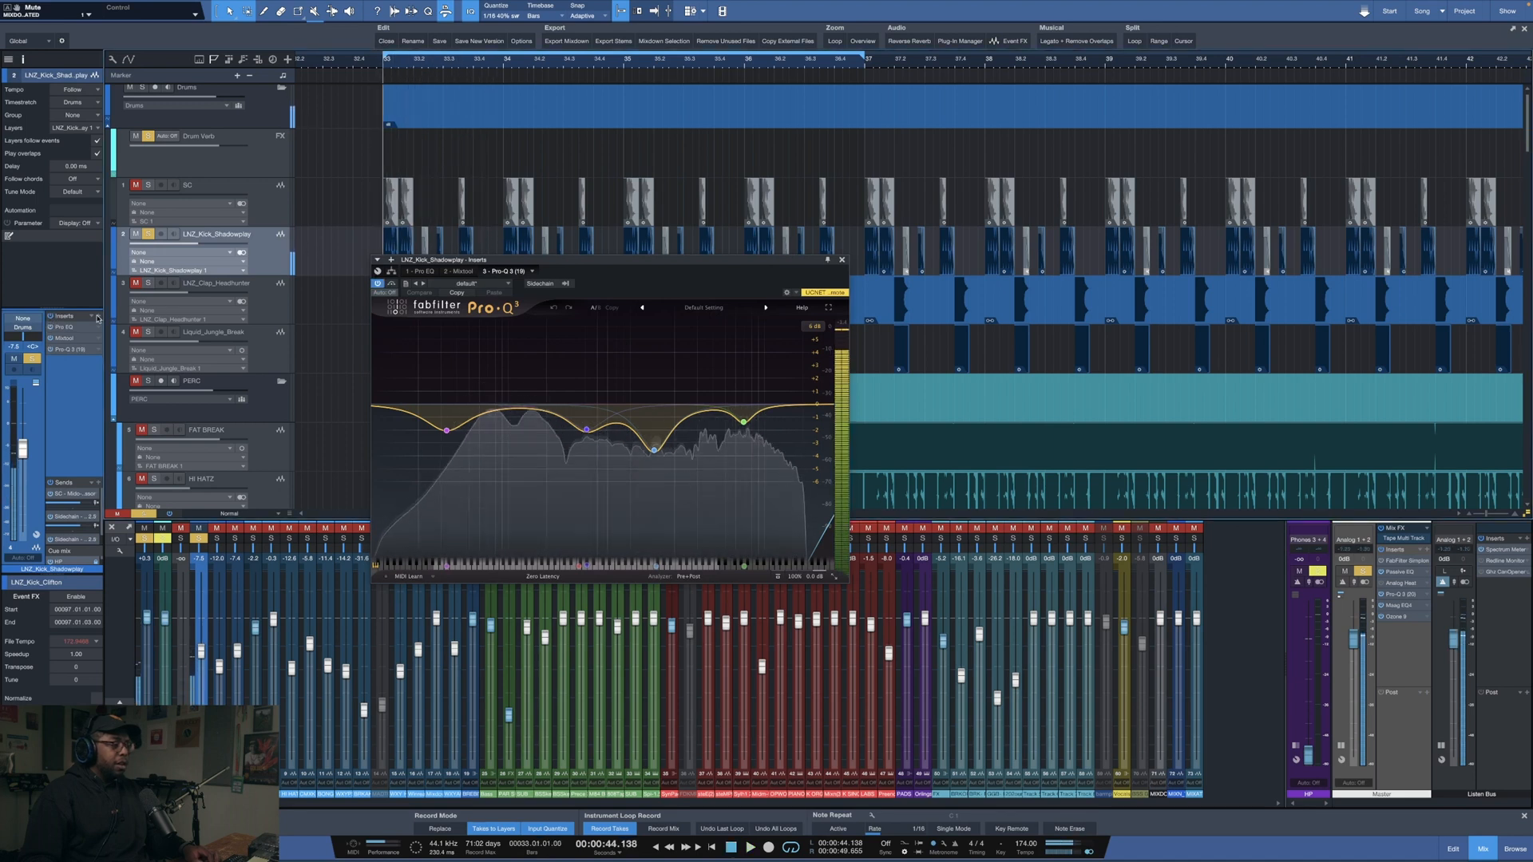
key("space")
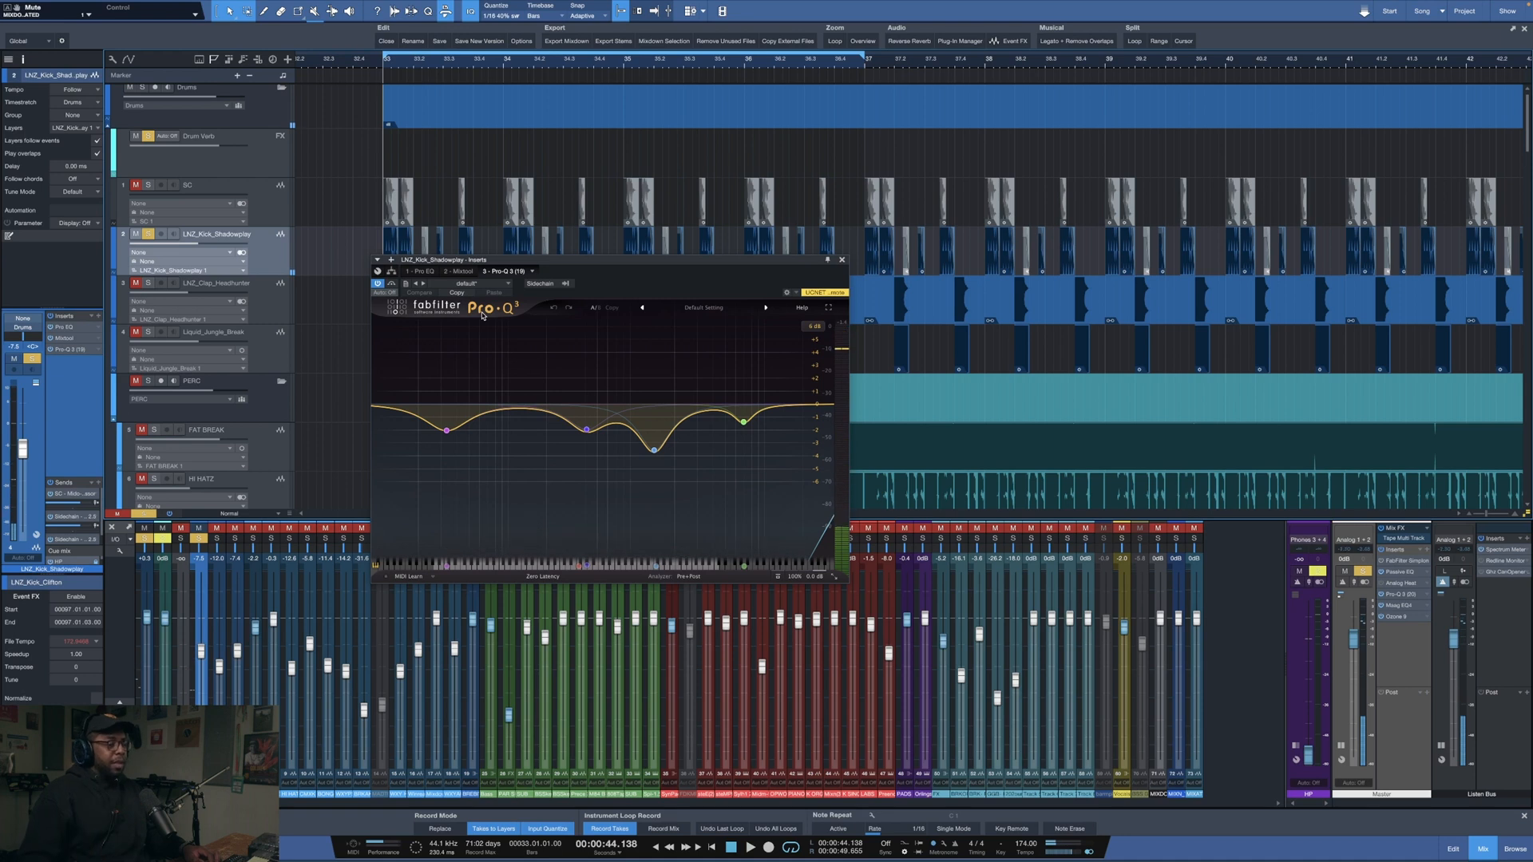
left_click(843, 261)
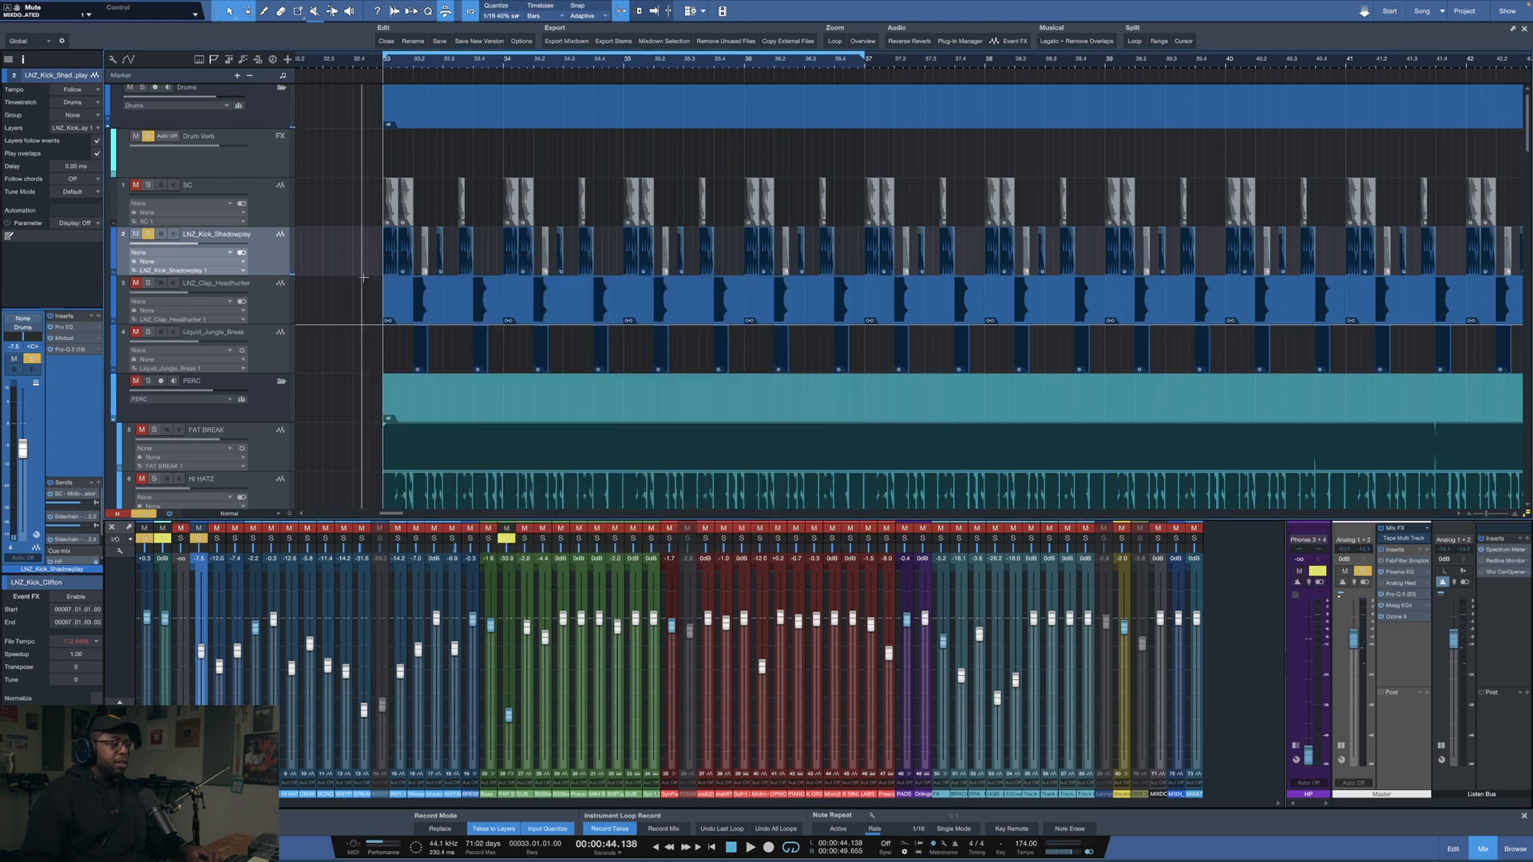
- Examine the kick hits around bar 33, then solo LNZ_Clap_Headhunter instead of the kick and play the loop
scroll(327, 299, "down", 1)
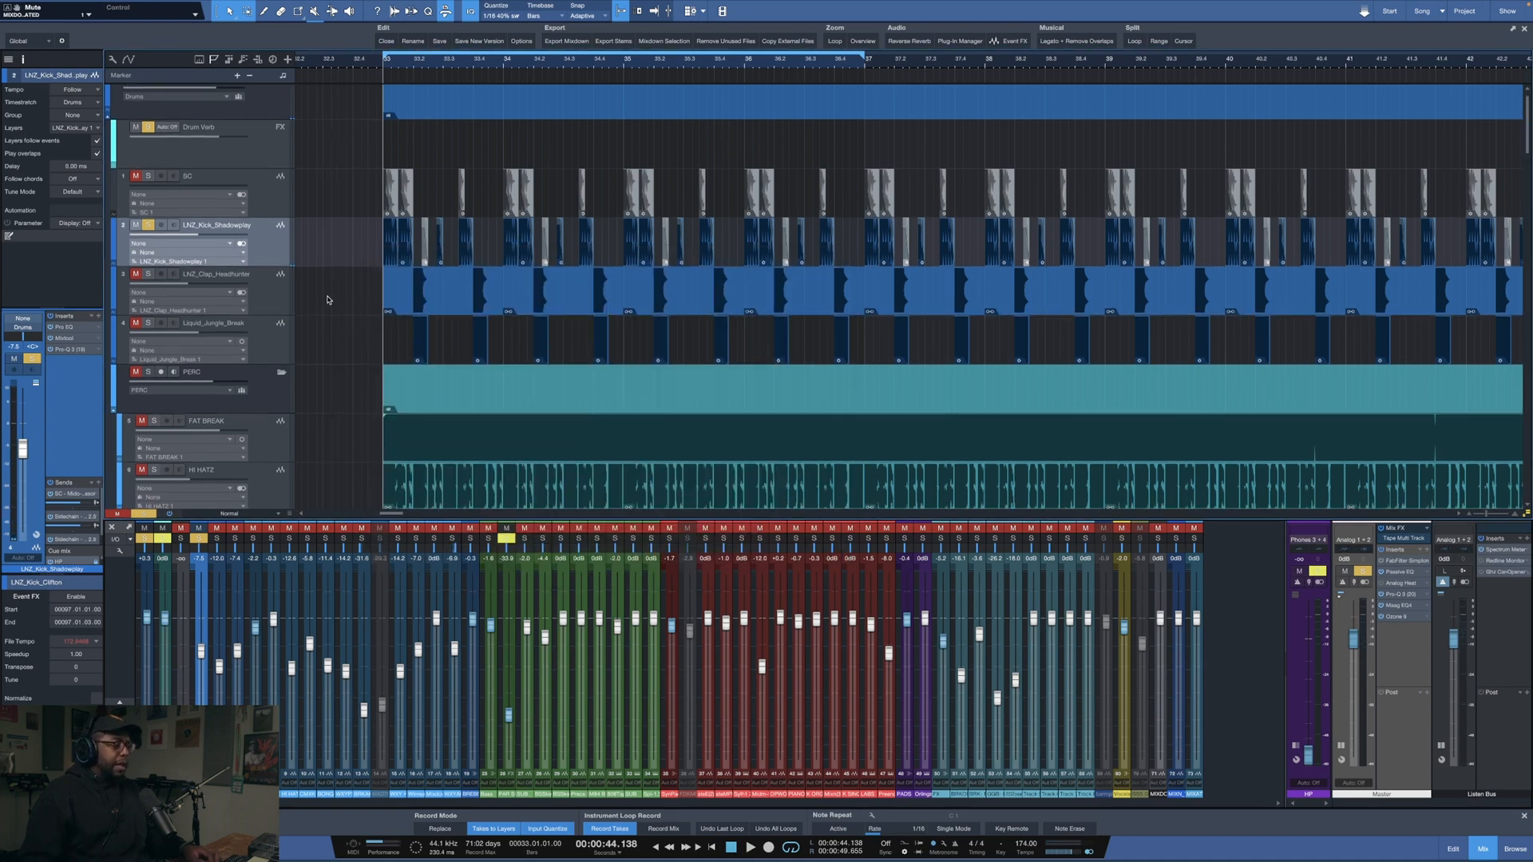
scroll(390, 64, "up", 10)
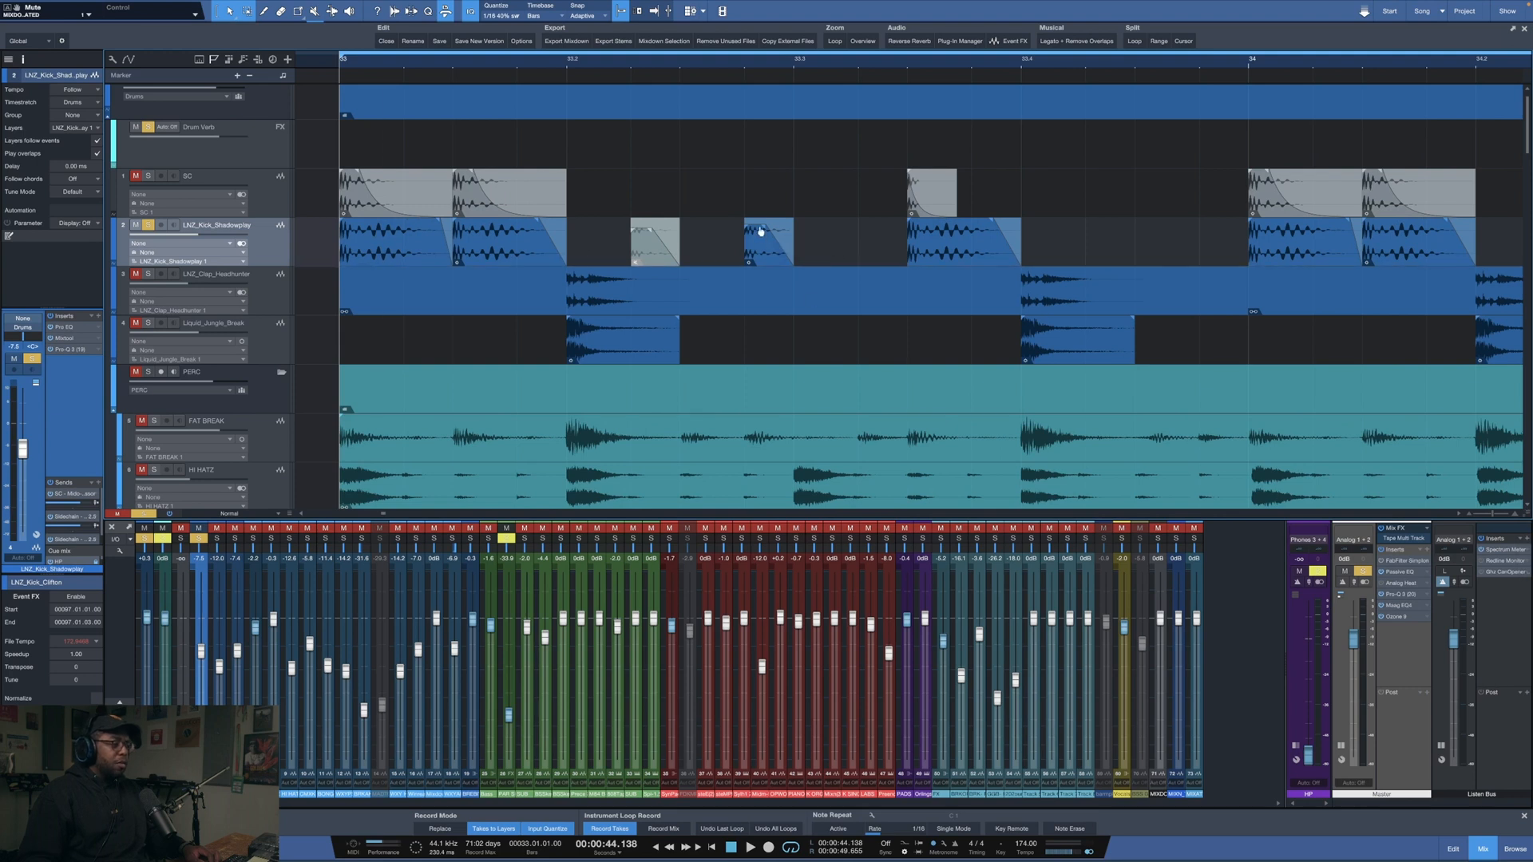
scroll(786, 65, "down", 2)
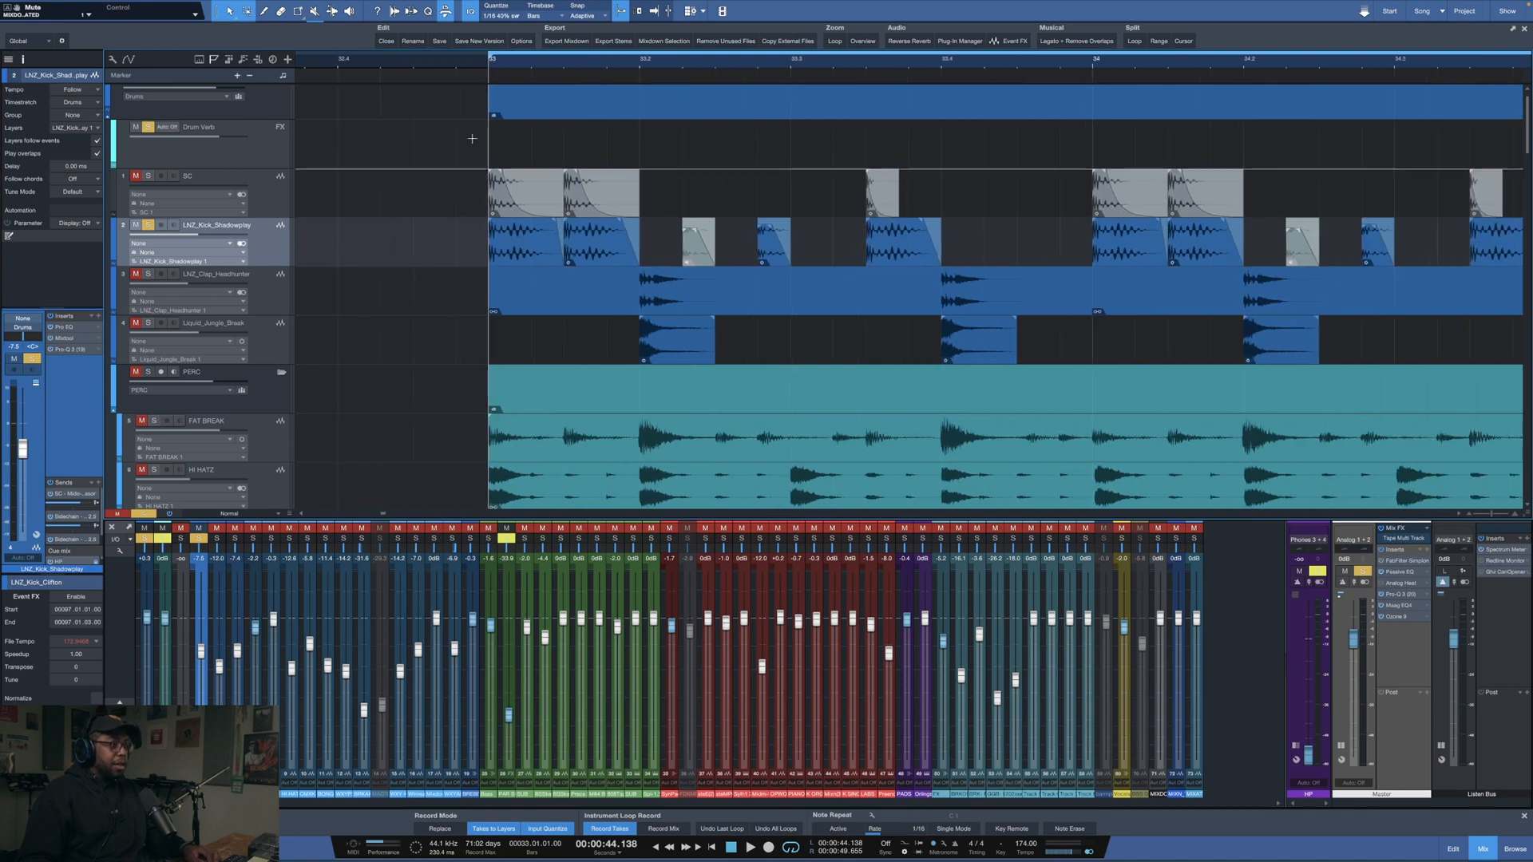
scroll(729, 65, "down", 3)
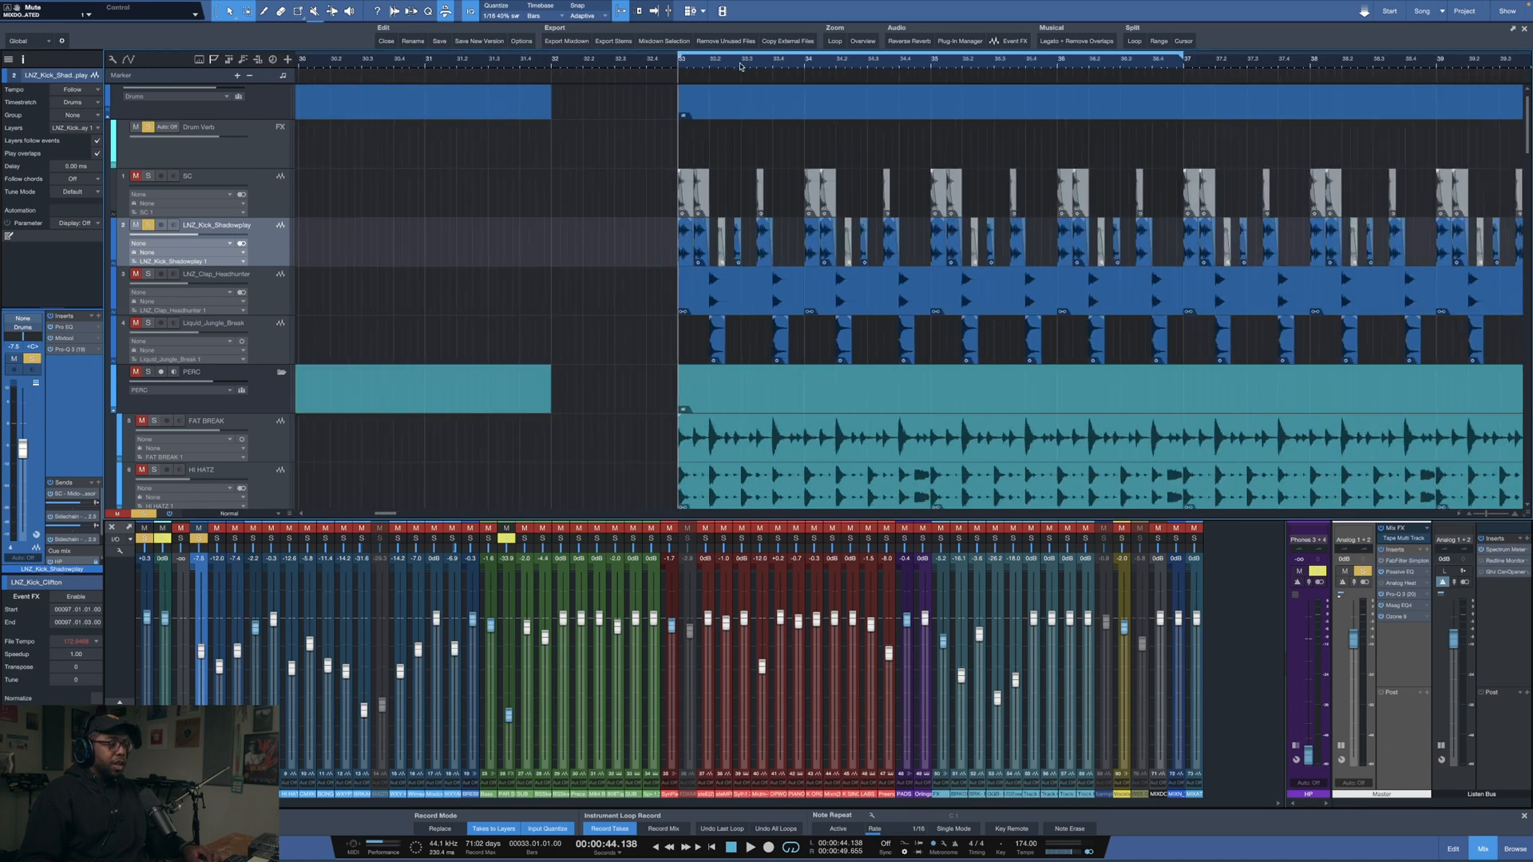
scroll(819, 66, "up", 2)
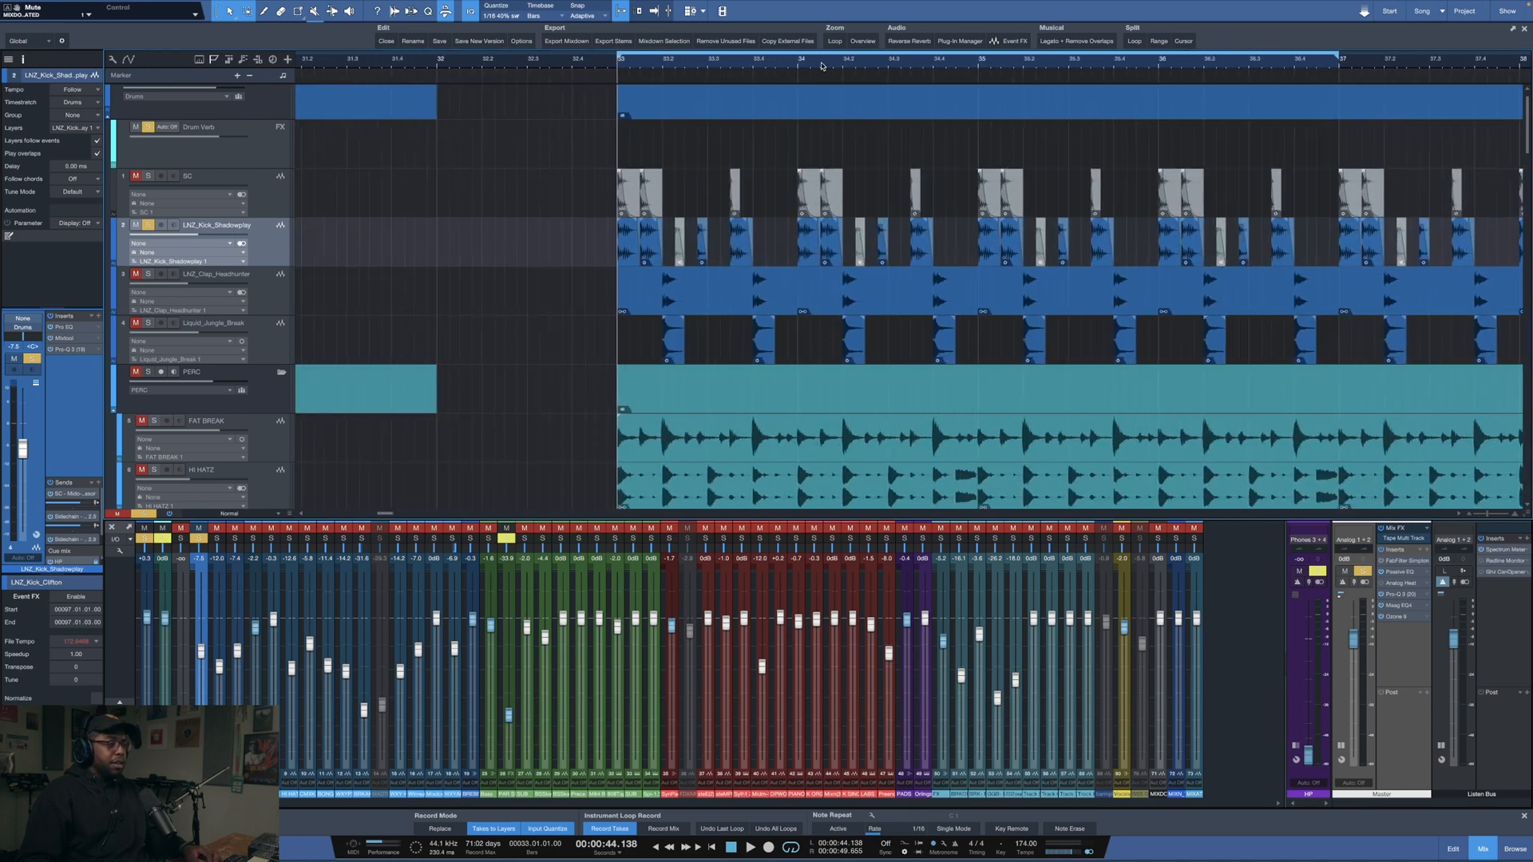
left_click(148, 274)
key("space")
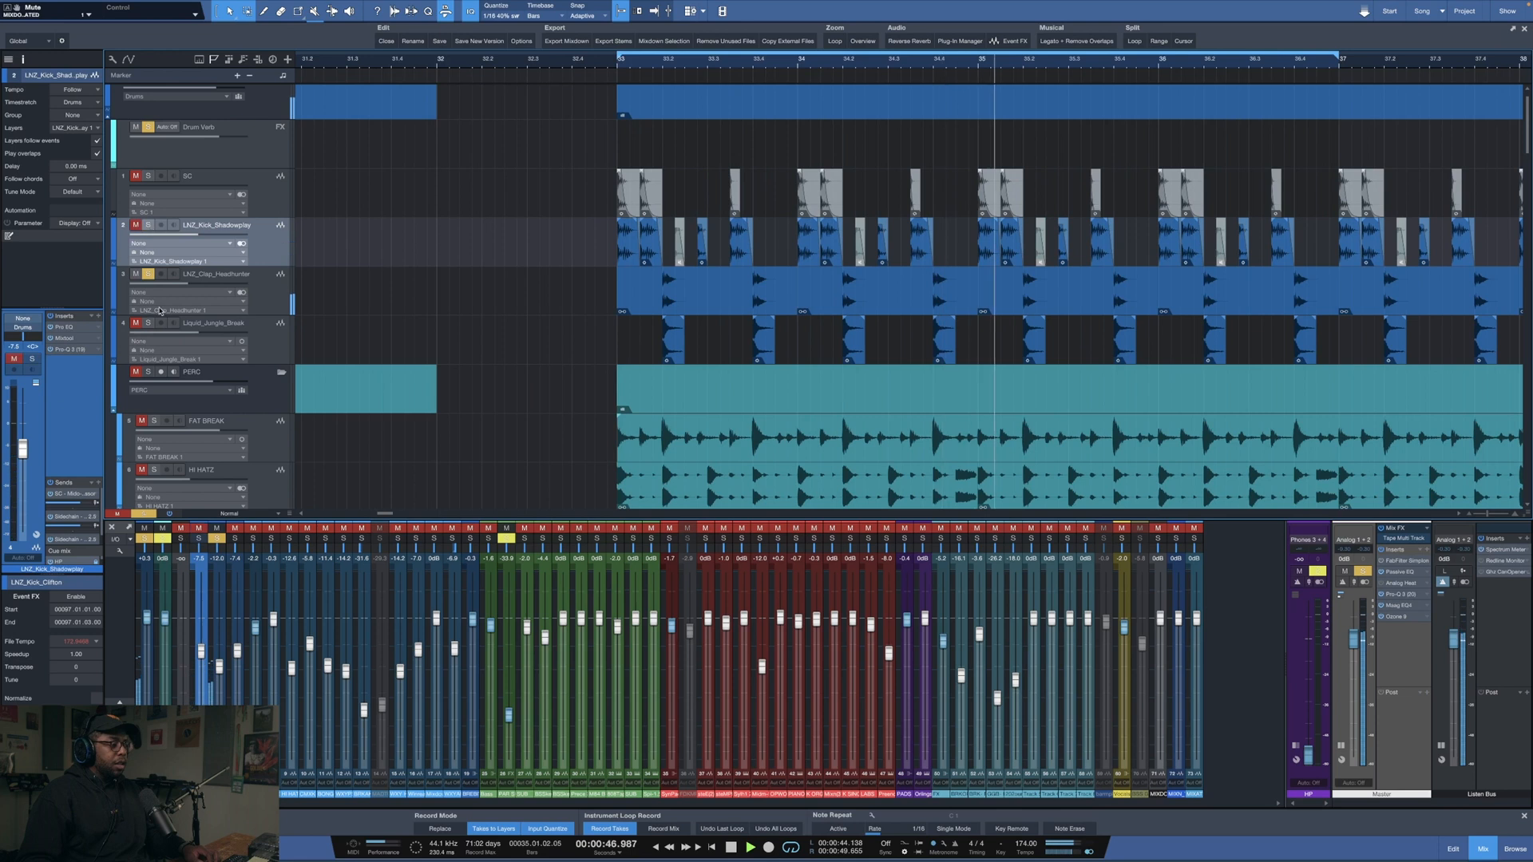
- Add the Liquid_Jungle_Break track to the soloed clap and play both layers together
left_click(149, 324)
key("space")
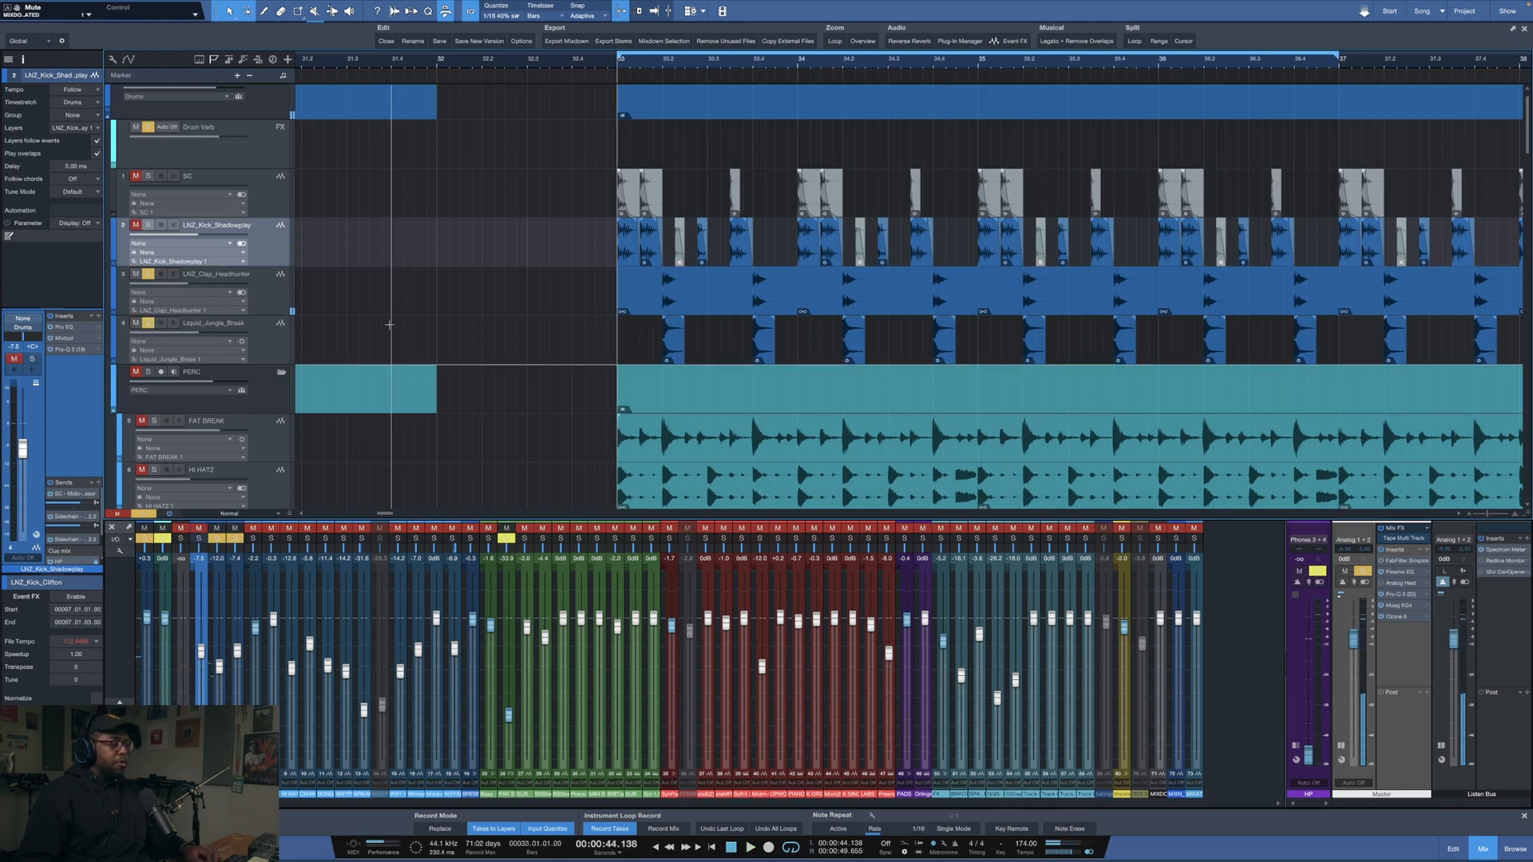
key("space")
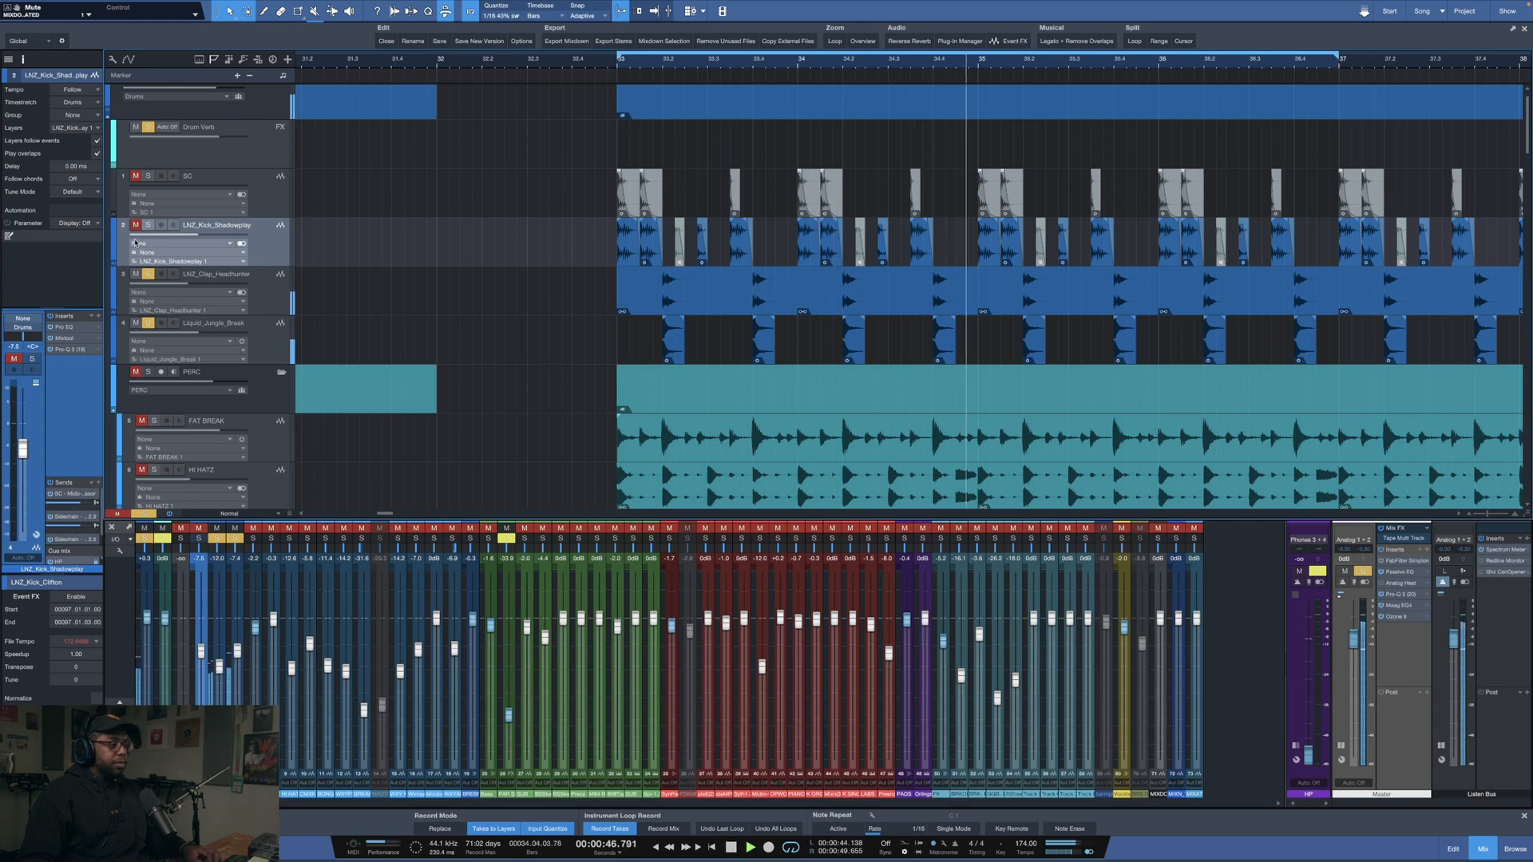
- Add the LNZ_Kick_Shadowplay track to the solo and play it with the clap and Liquid_Jungle_Break
left_click(136, 225)
left_click(148, 226)
key("space")
key("space")
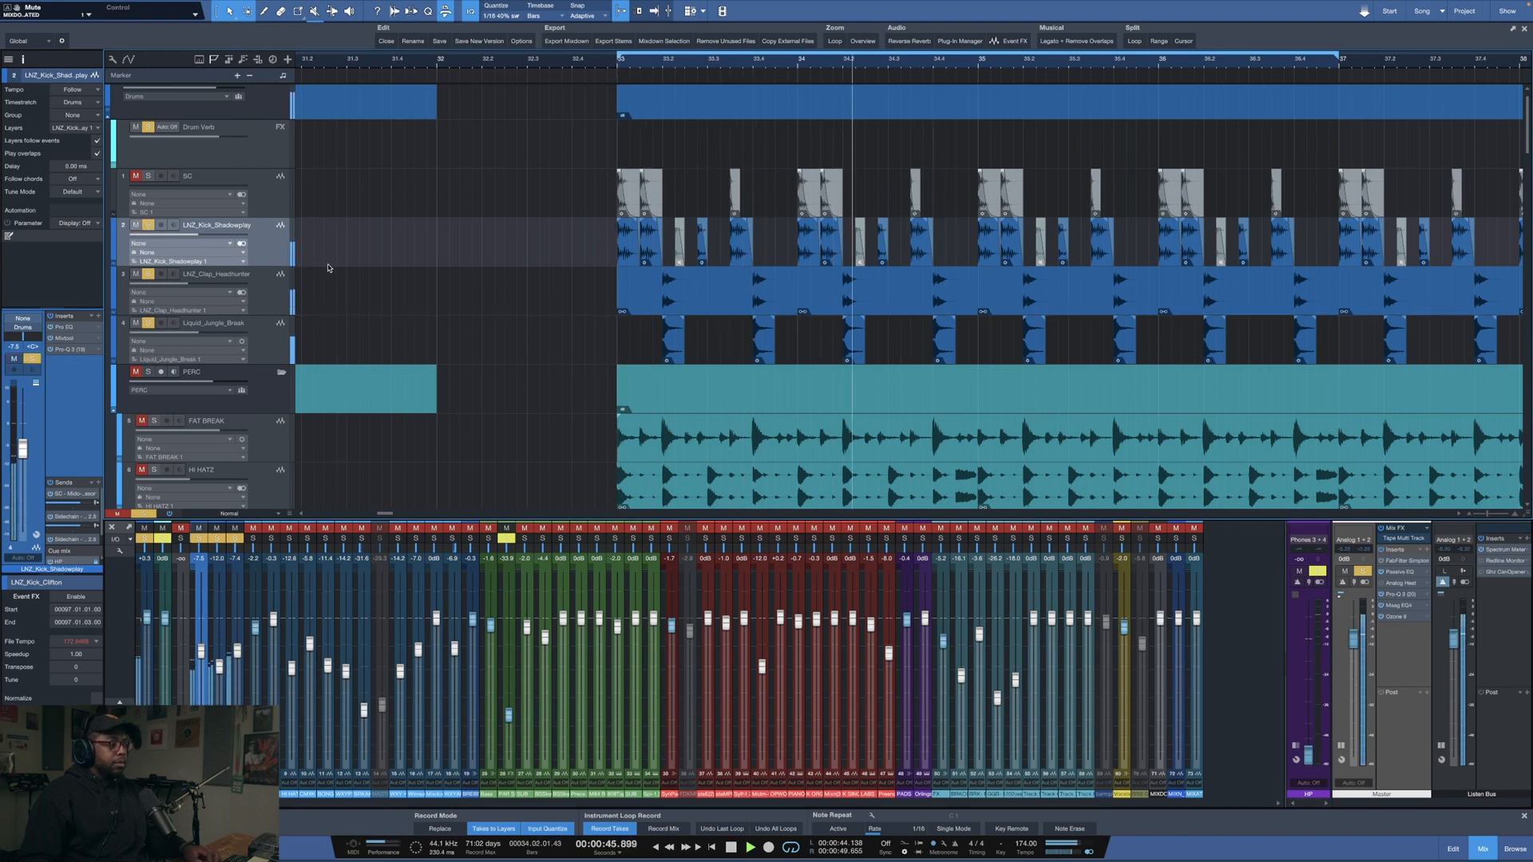
scroll(451, 280, "down", 2)
scroll(451, 280, "up", 1)
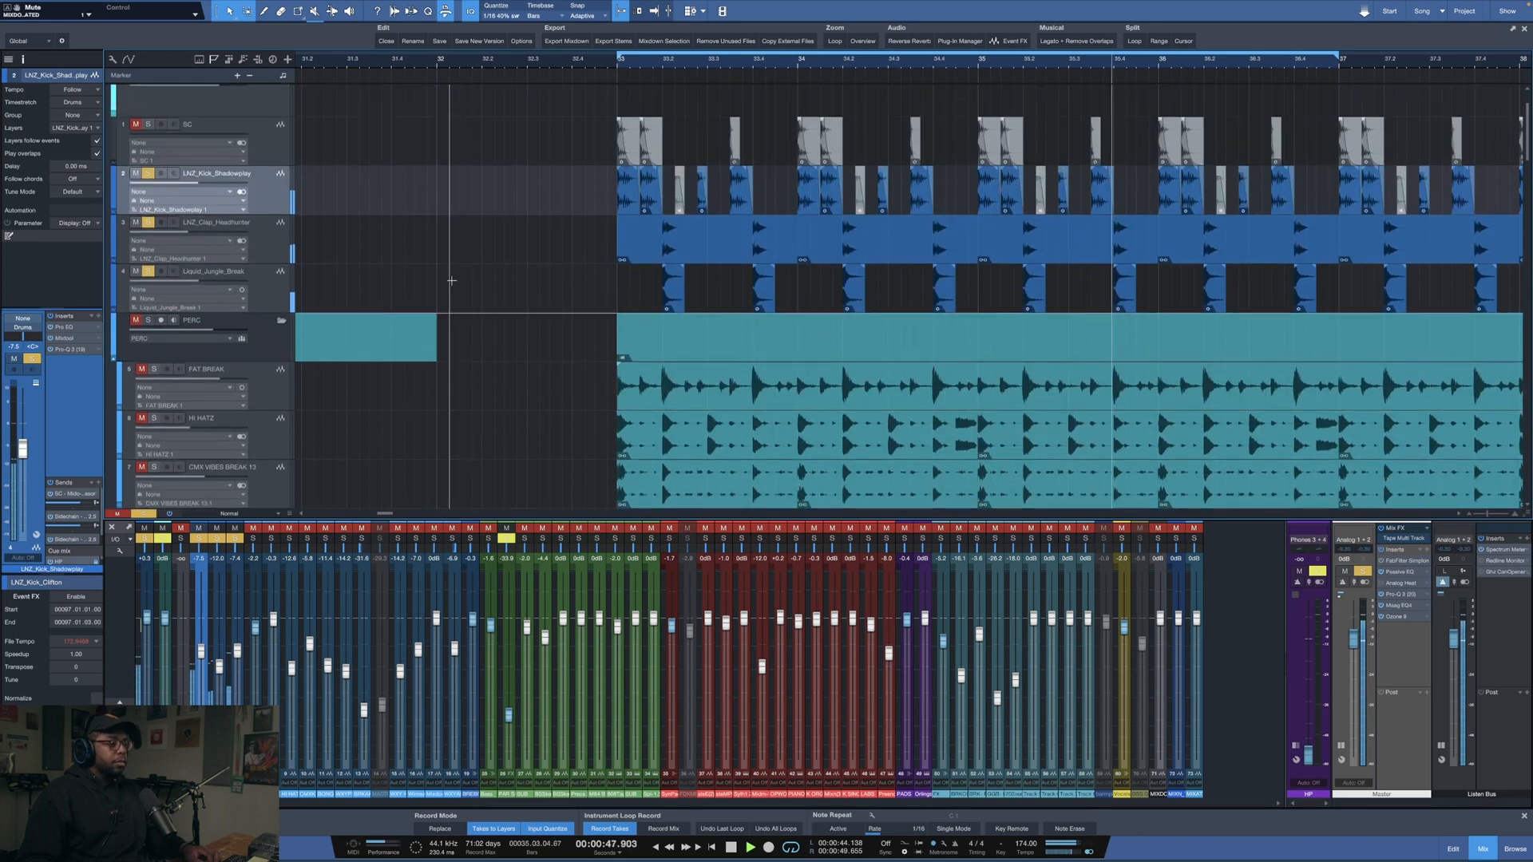
scroll(472, 270, "down", 2)
key("space")
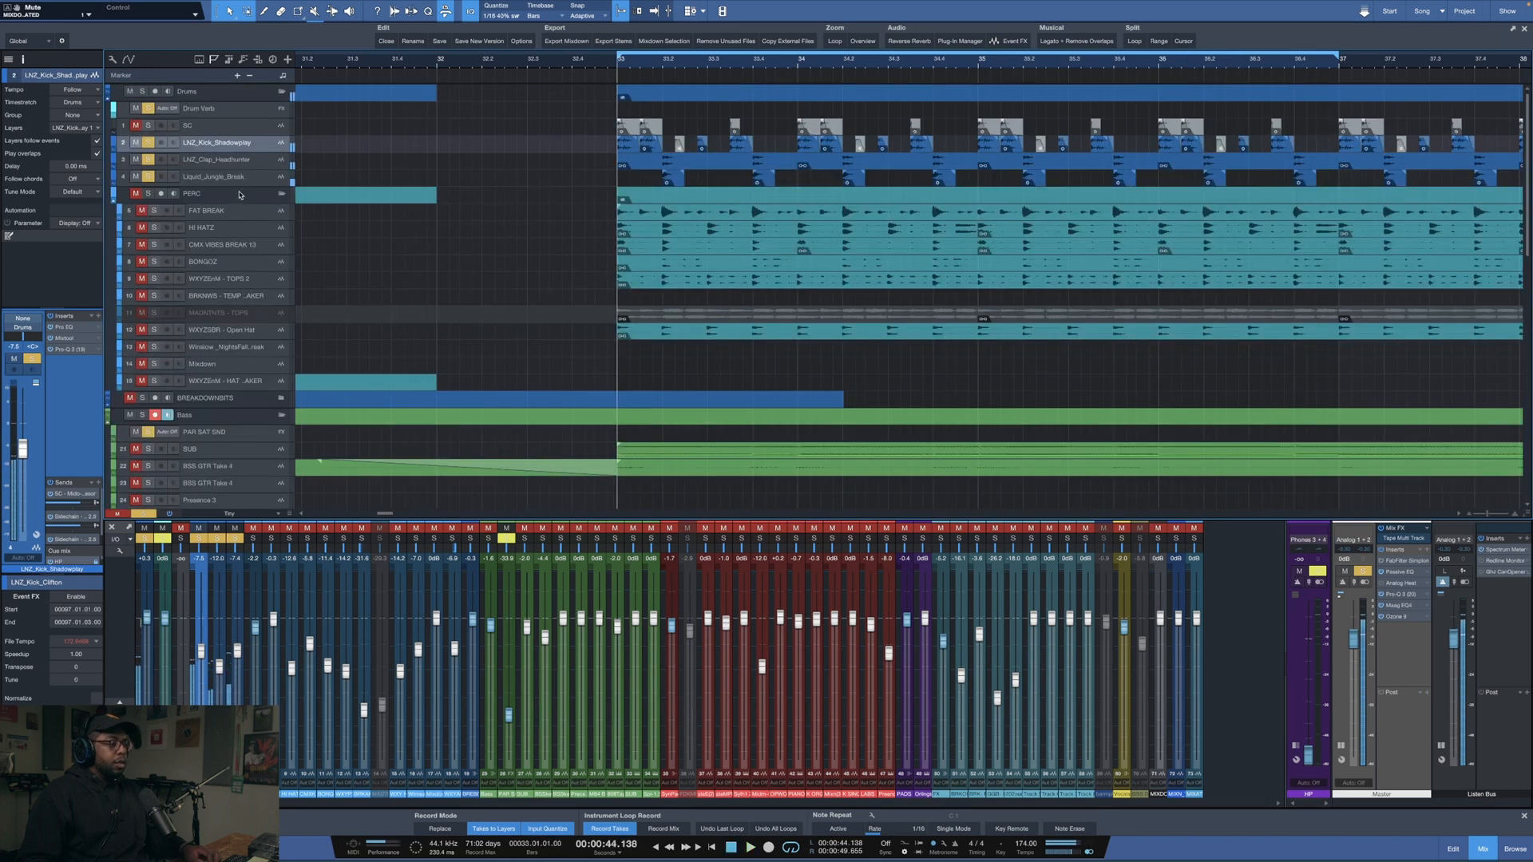
- Select the LNZ_Clap_Headhunter and Liquid_Jungle_Break tracks in turn to view their insert effects
left_click(241, 177)
left_click(222, 163)
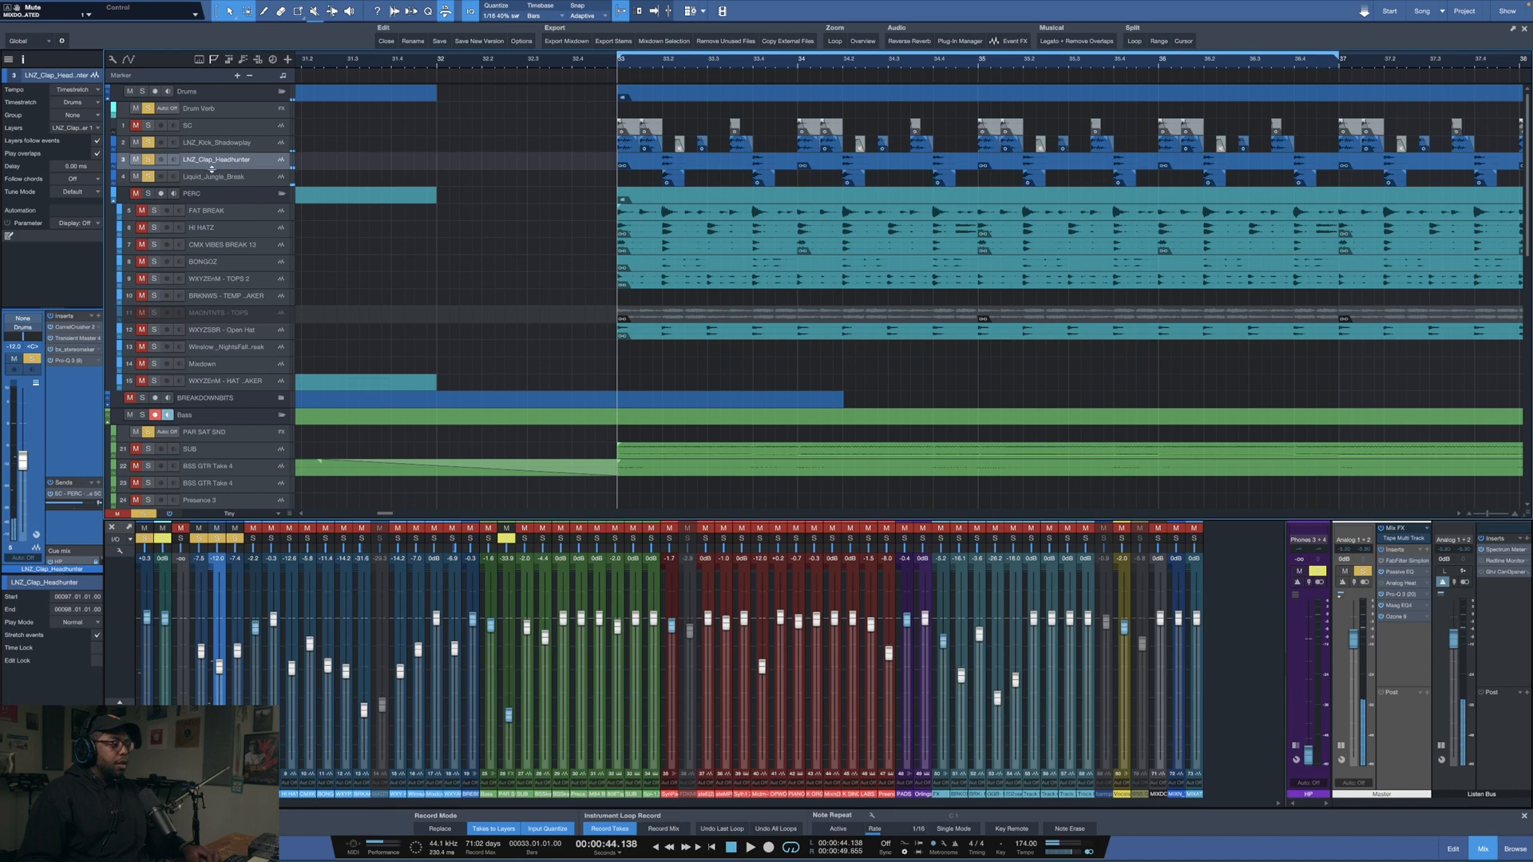
left_click(209, 177)
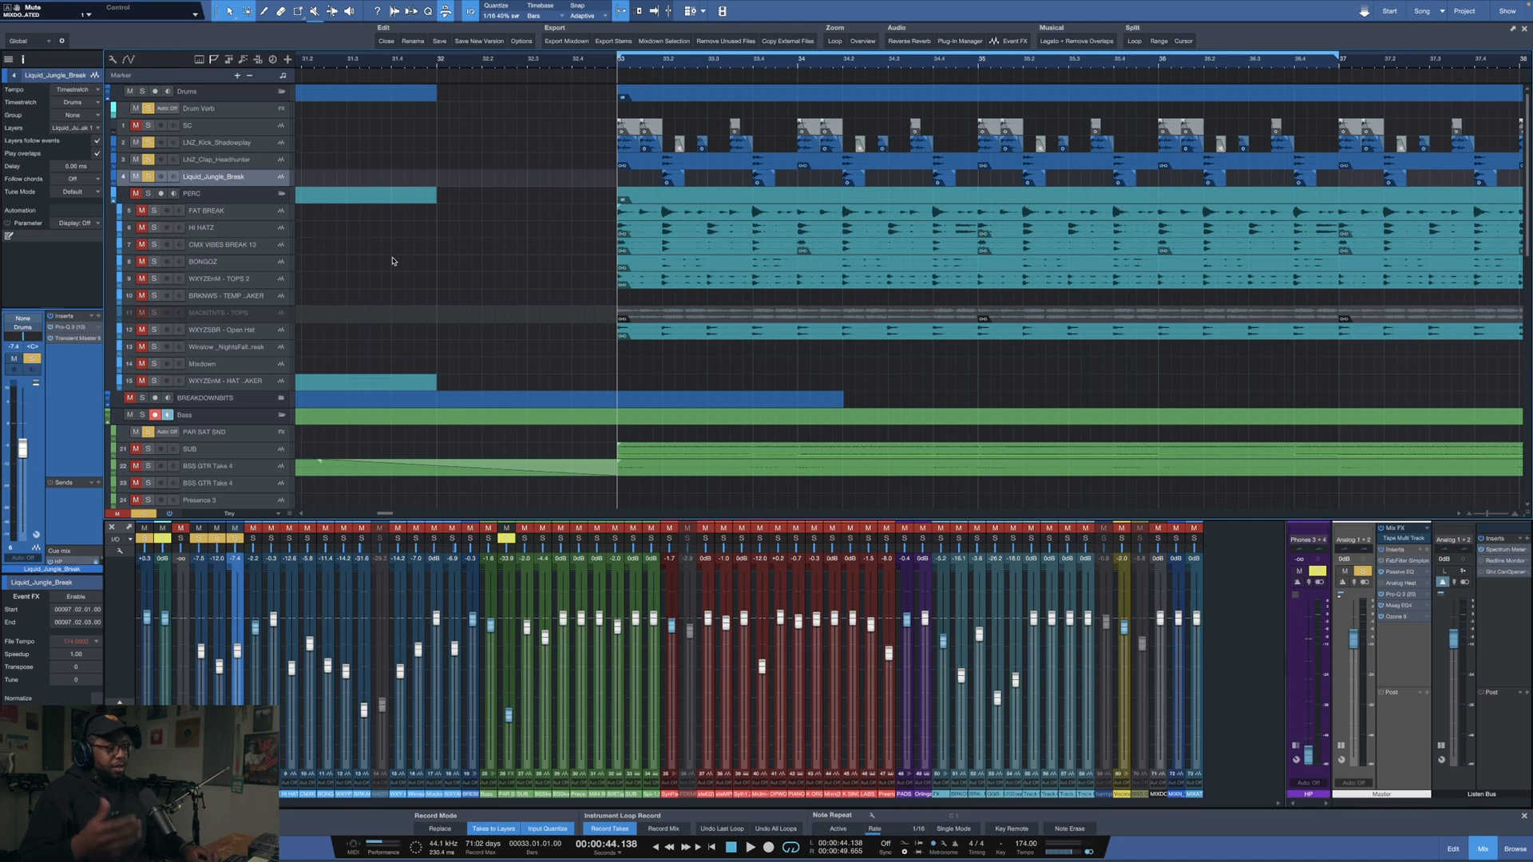
- Solo the FAT BREAK percussion track, enlarge its lane, and play it over the loop from bar 33
left_click(150, 213)
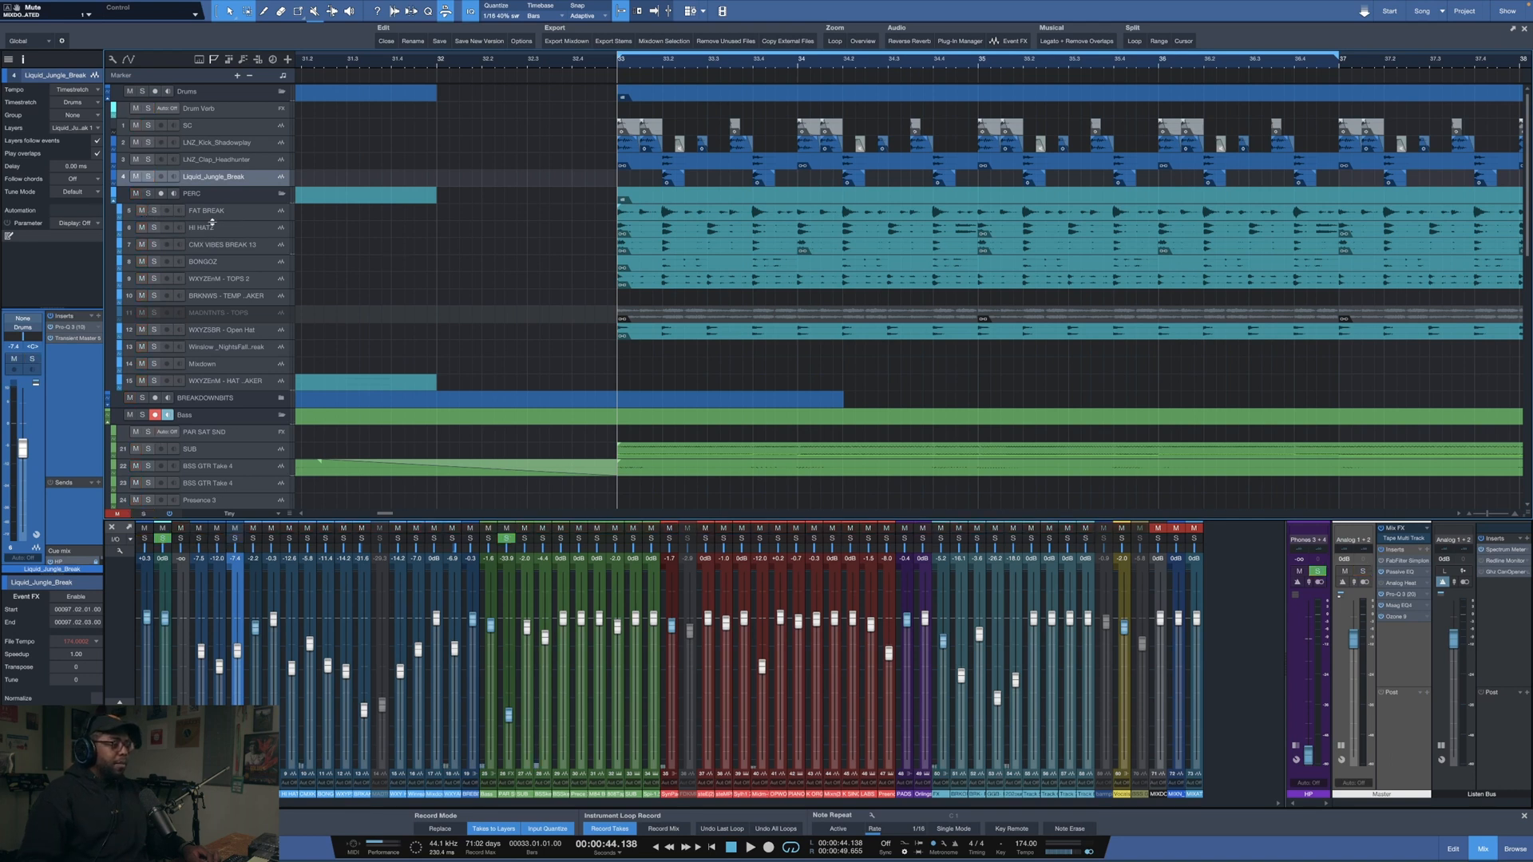
left_click(155, 212)
left_click_drag(208, 221, 210, 240)
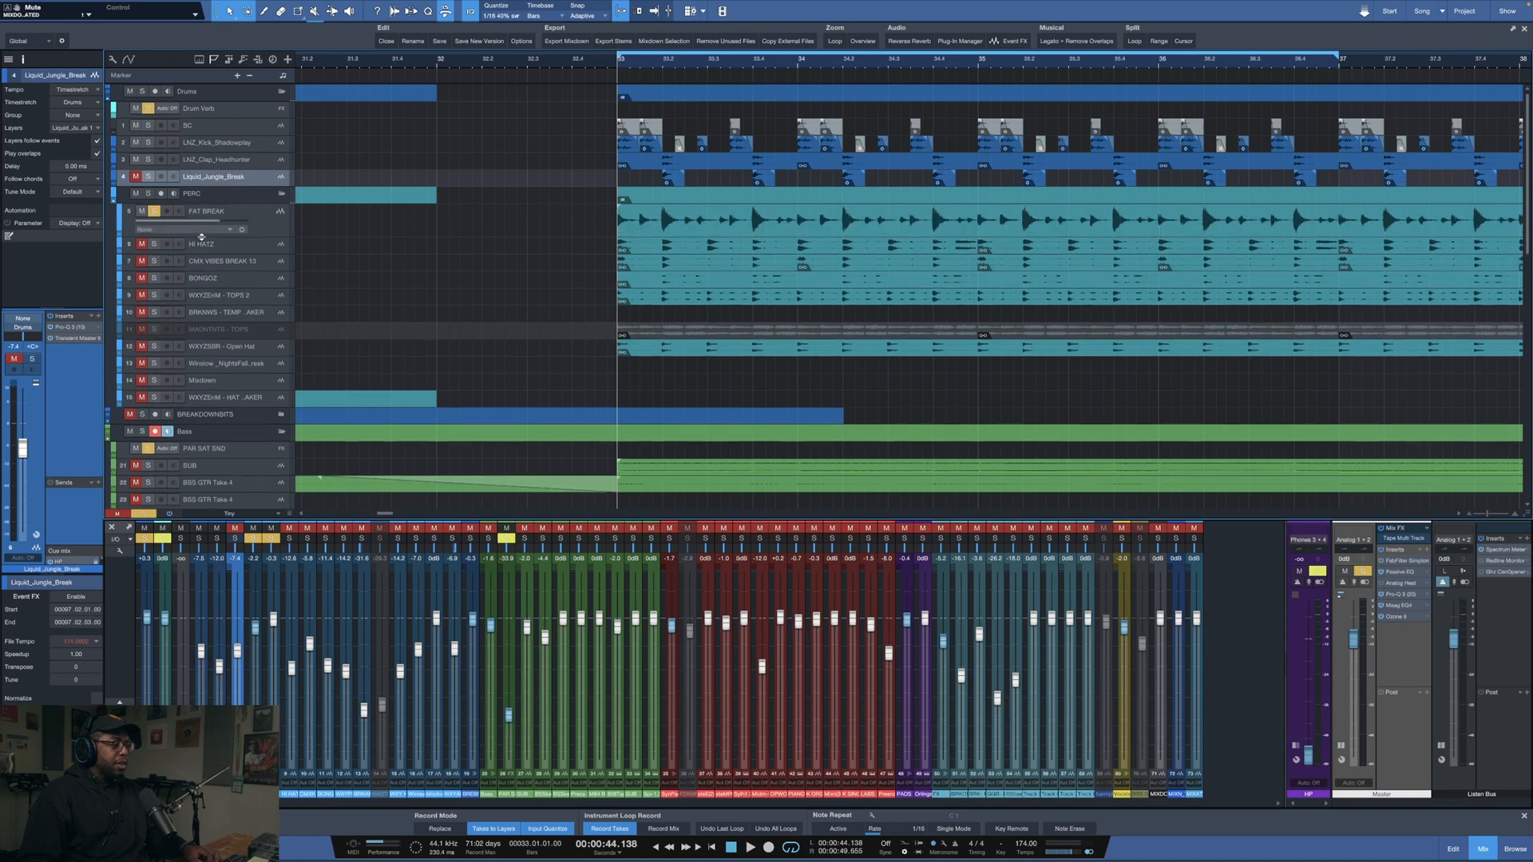
right_click(628, 227)
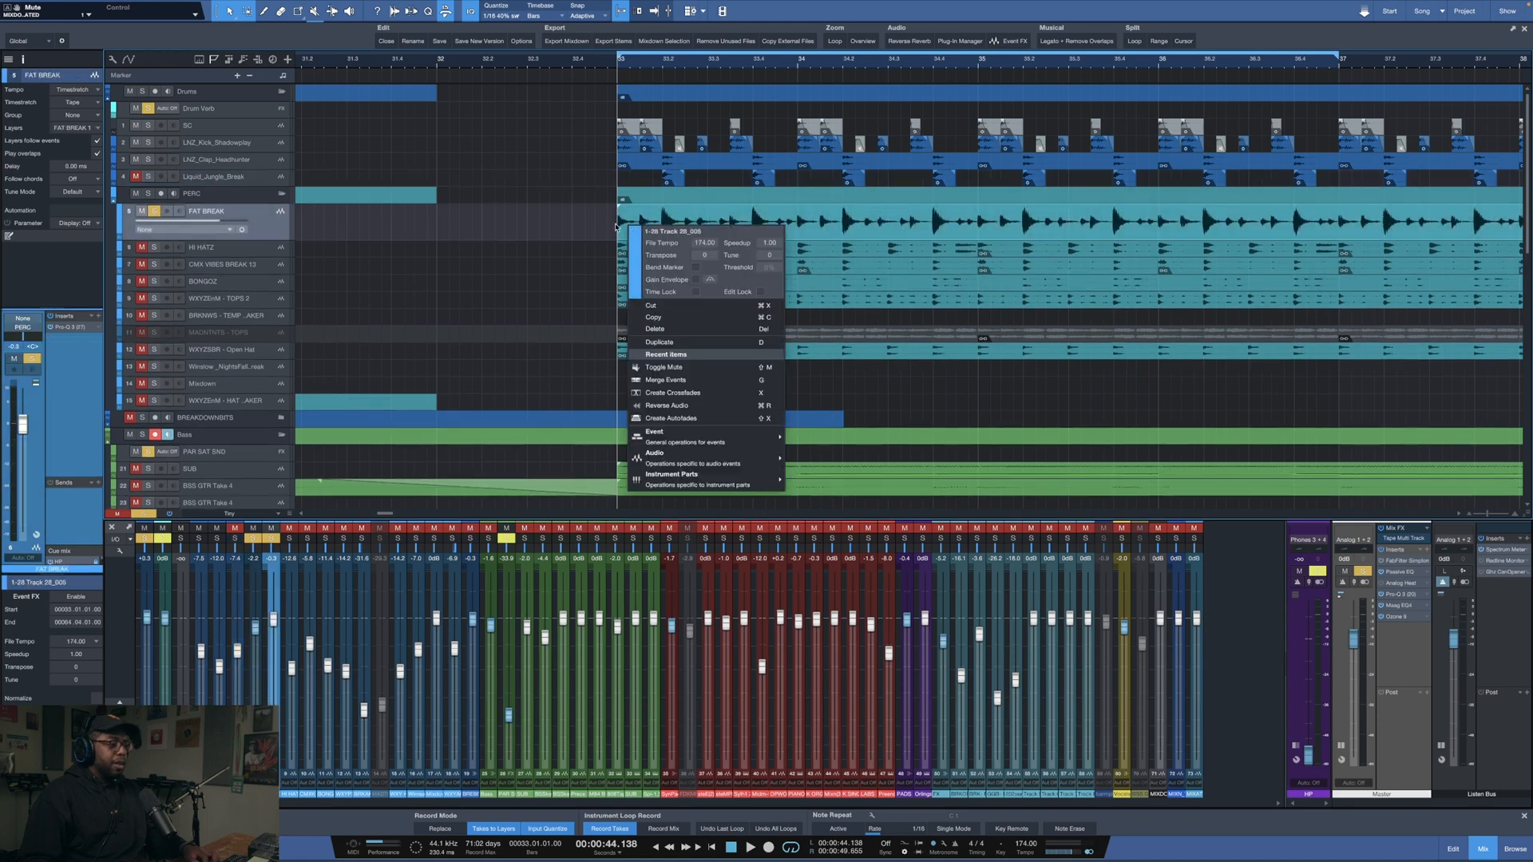
left_click(567, 233)
key("space")
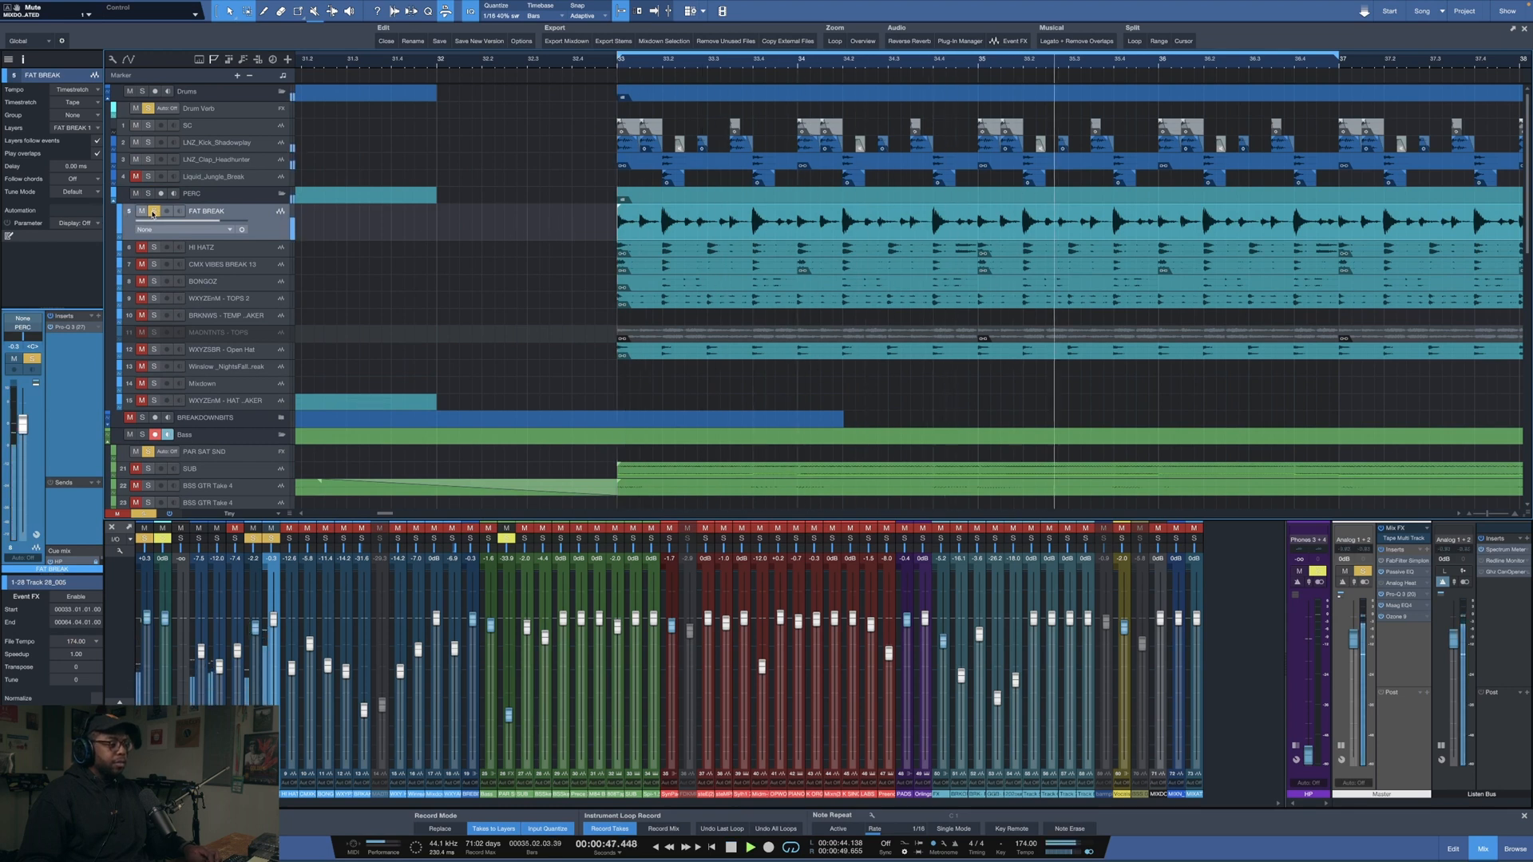
key("space")
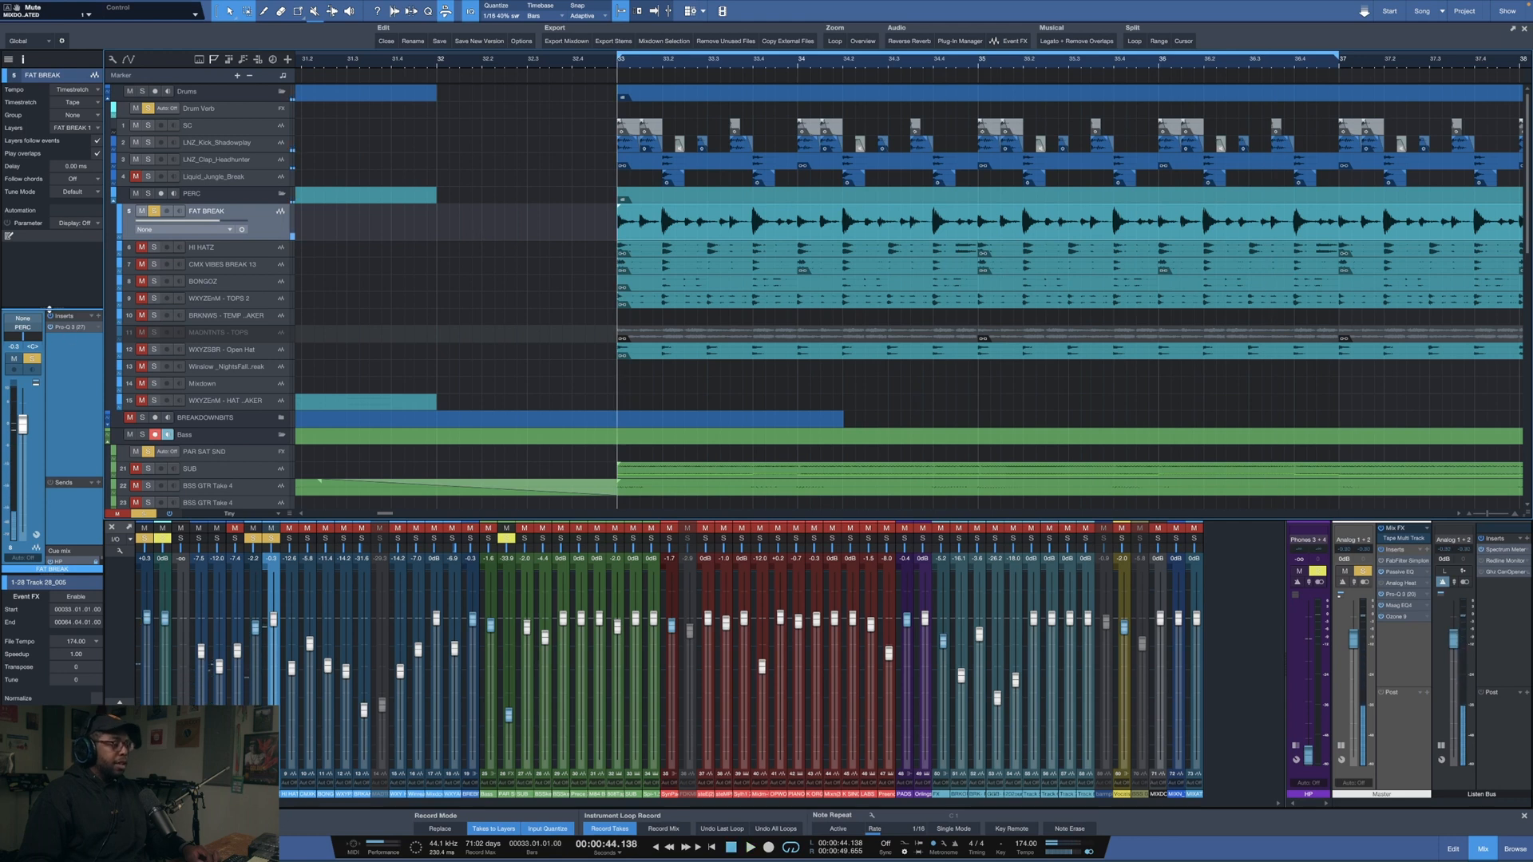
- Play the soloed FAT BREAK track while switching between it and the PERC folder to view their insert effects
key("space")
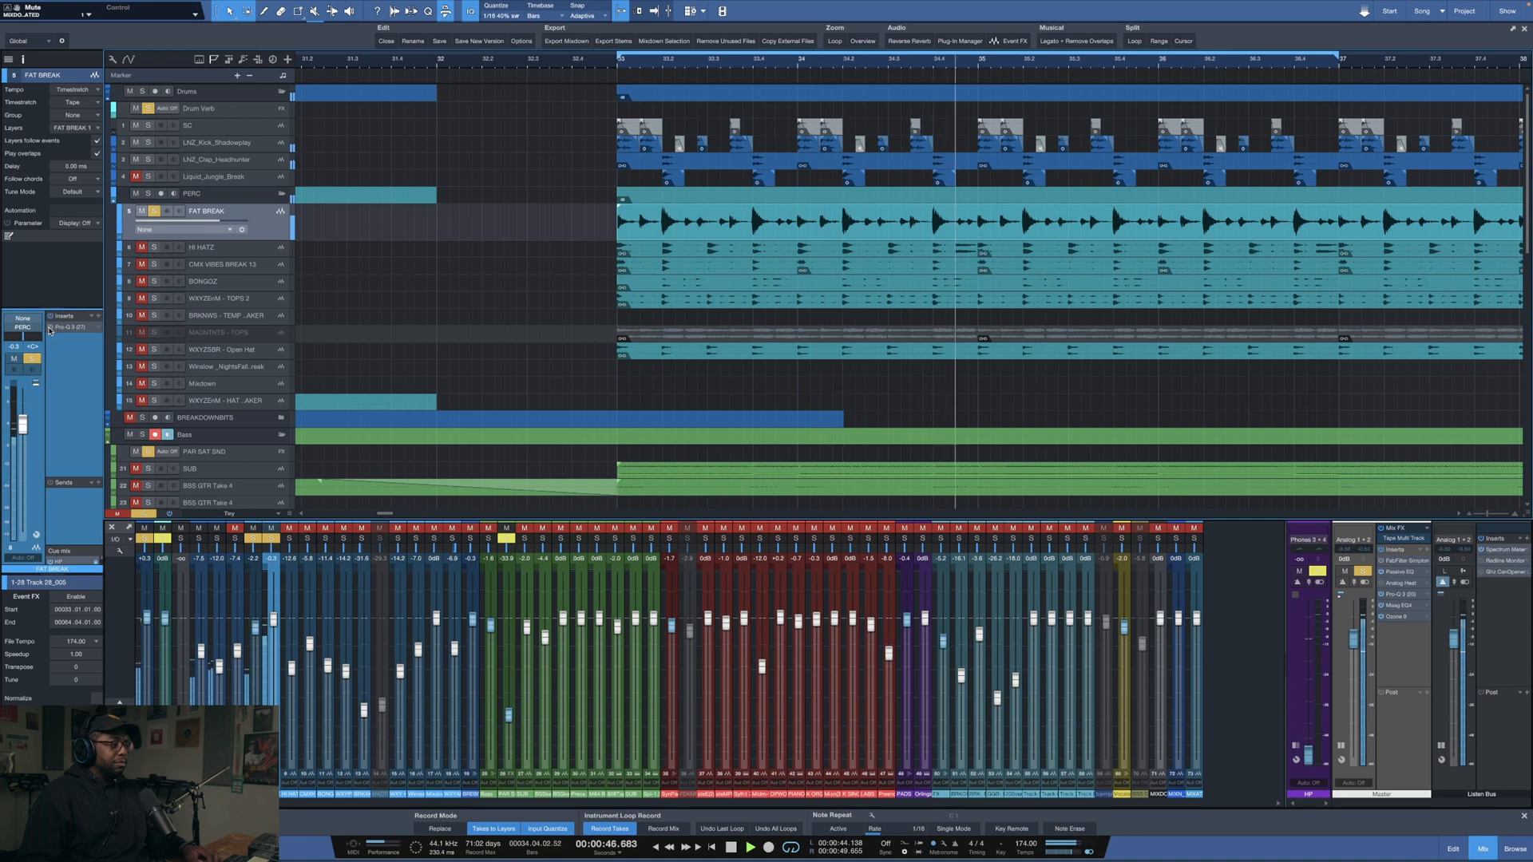
key("space")
left_click(220, 200)
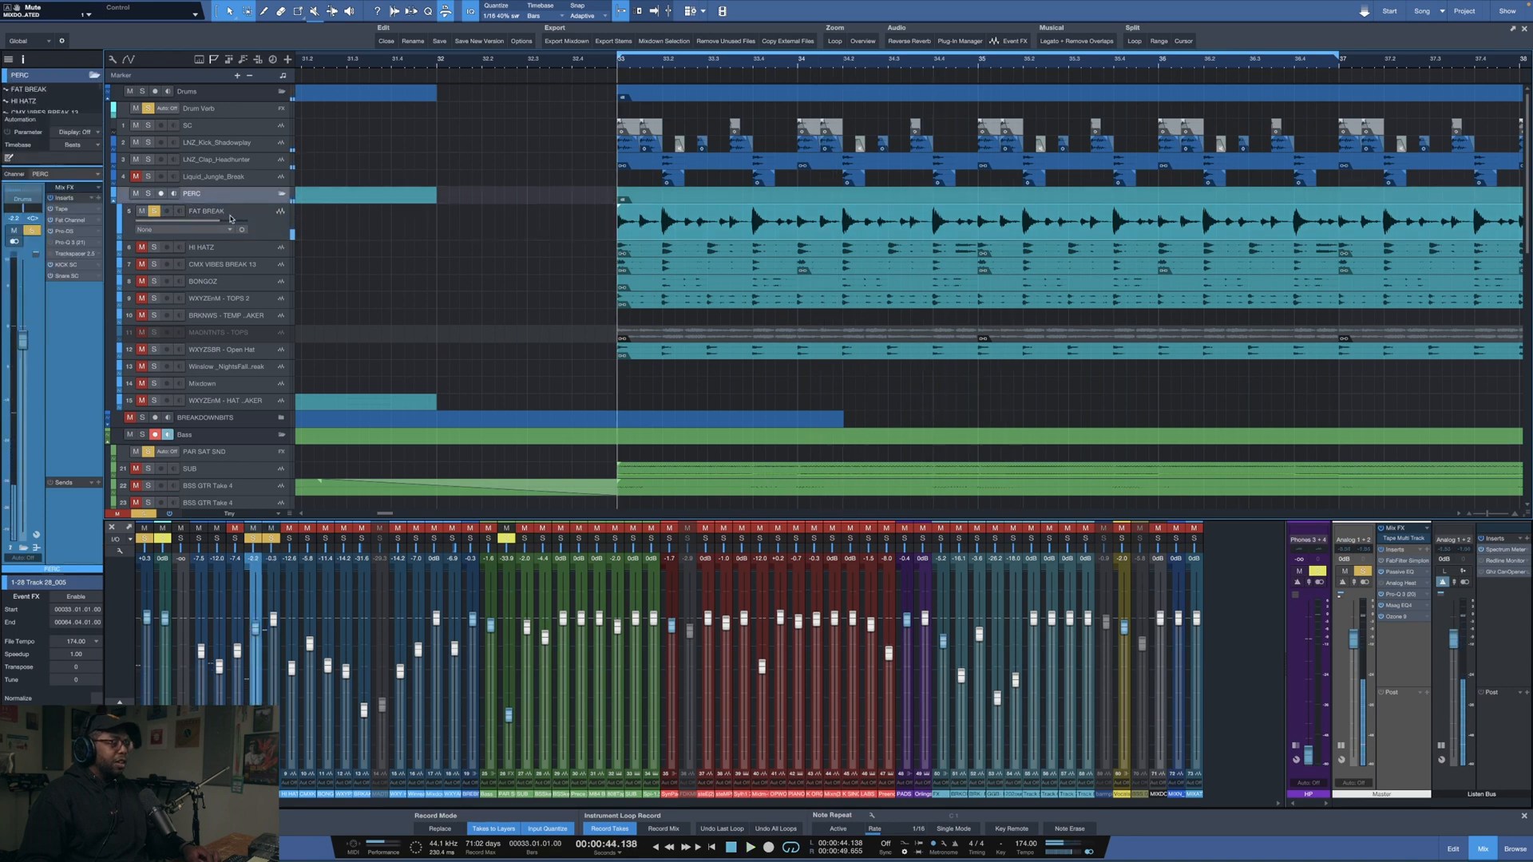
left_click(226, 217)
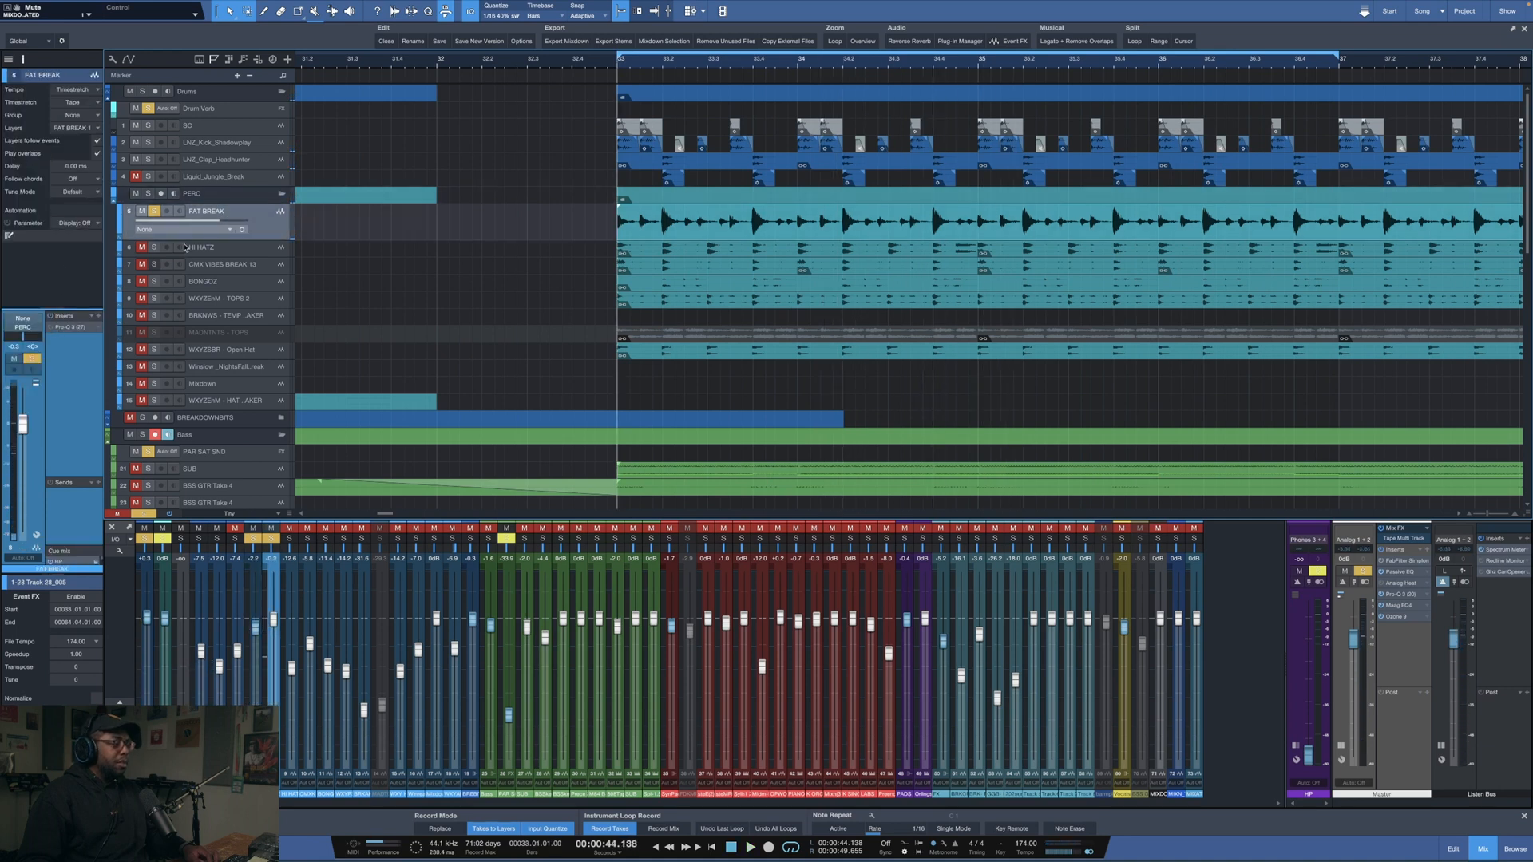
left_click(213, 200)
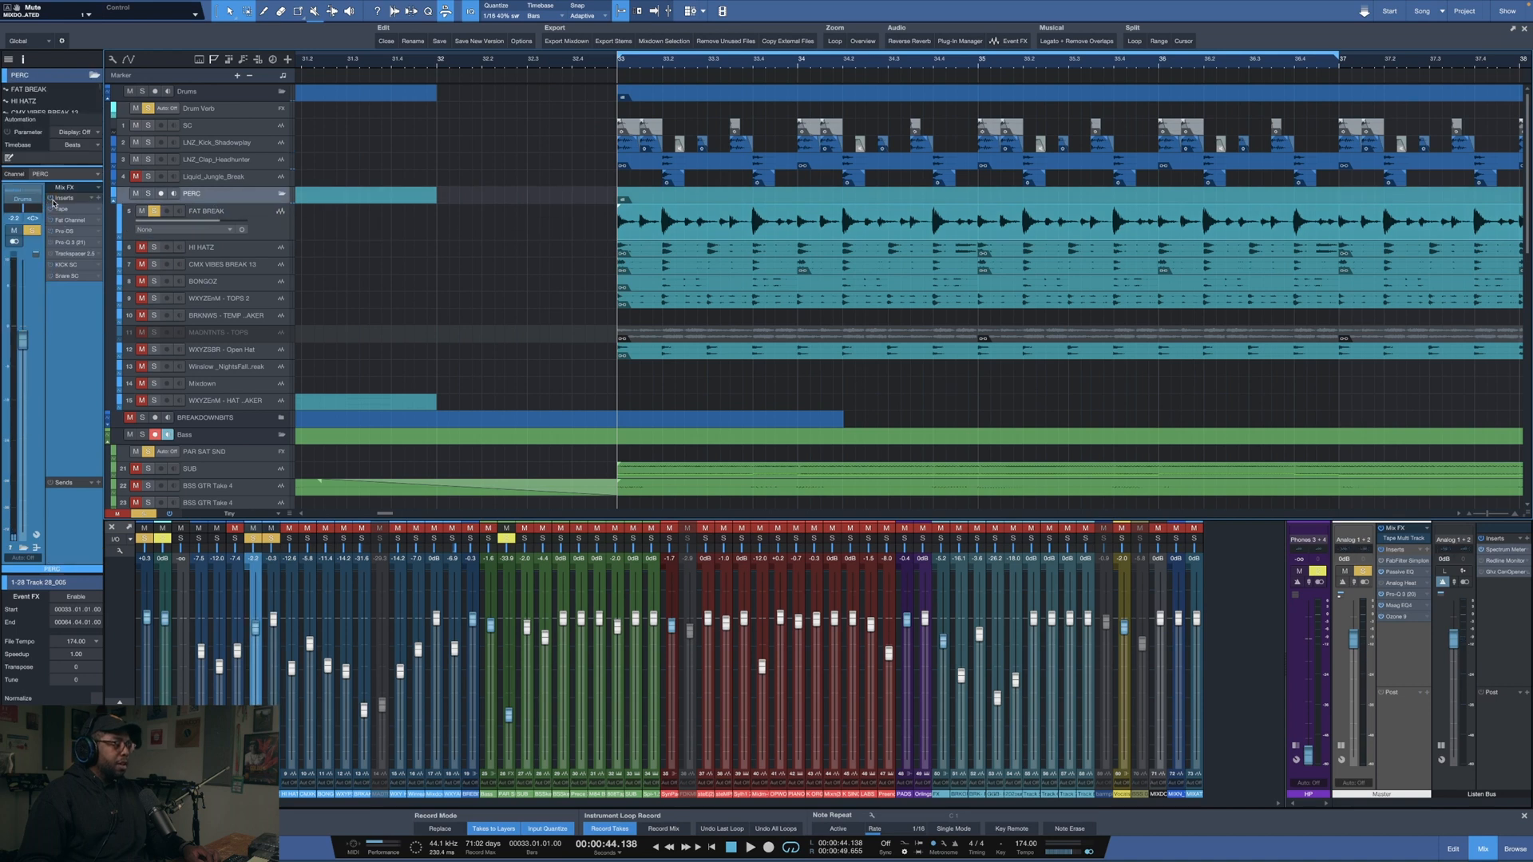
key("space")
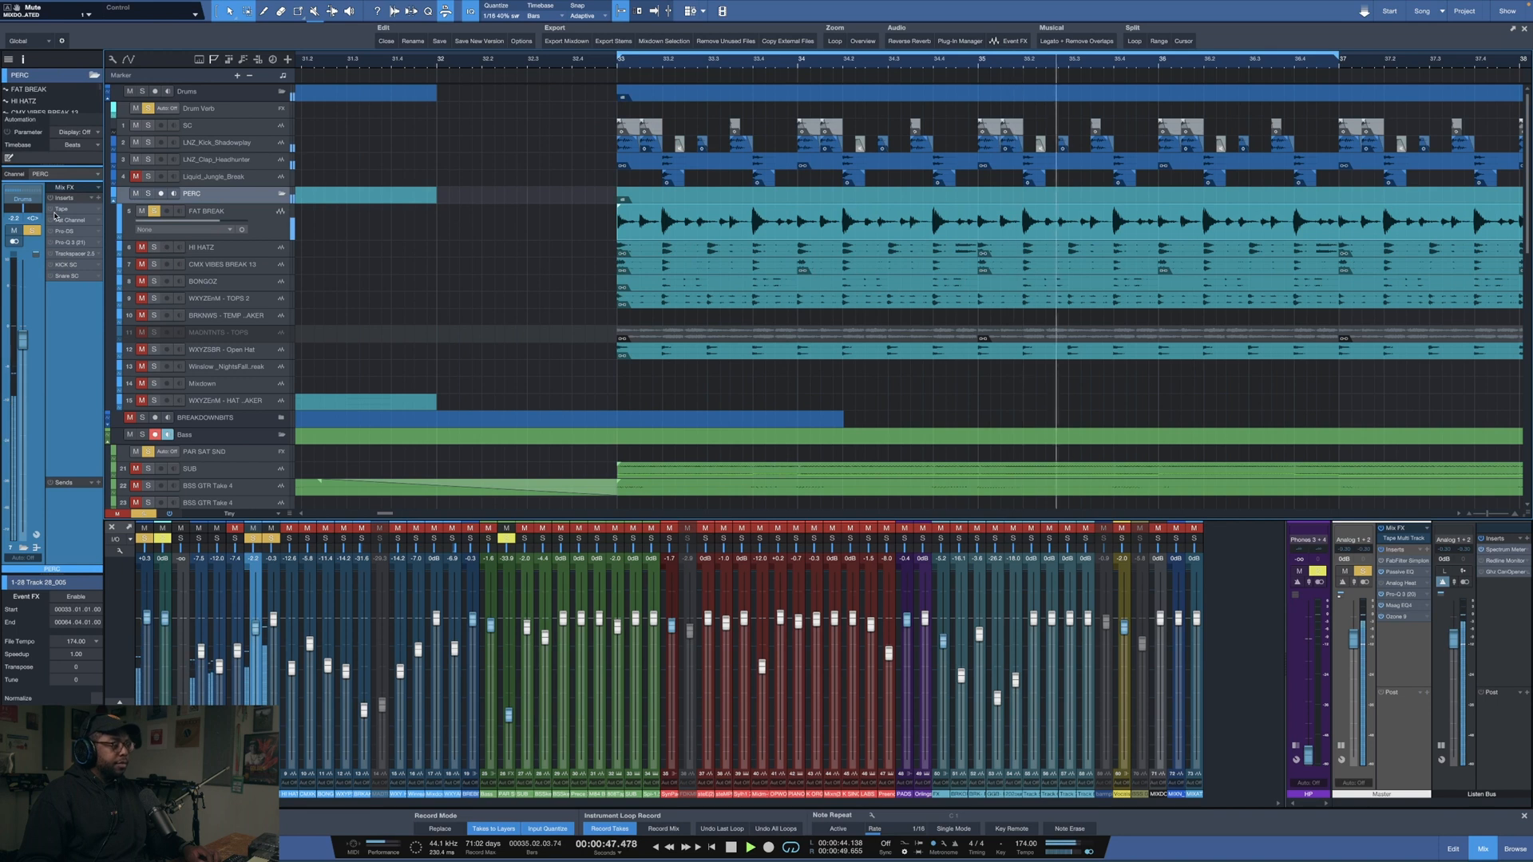
key("space")
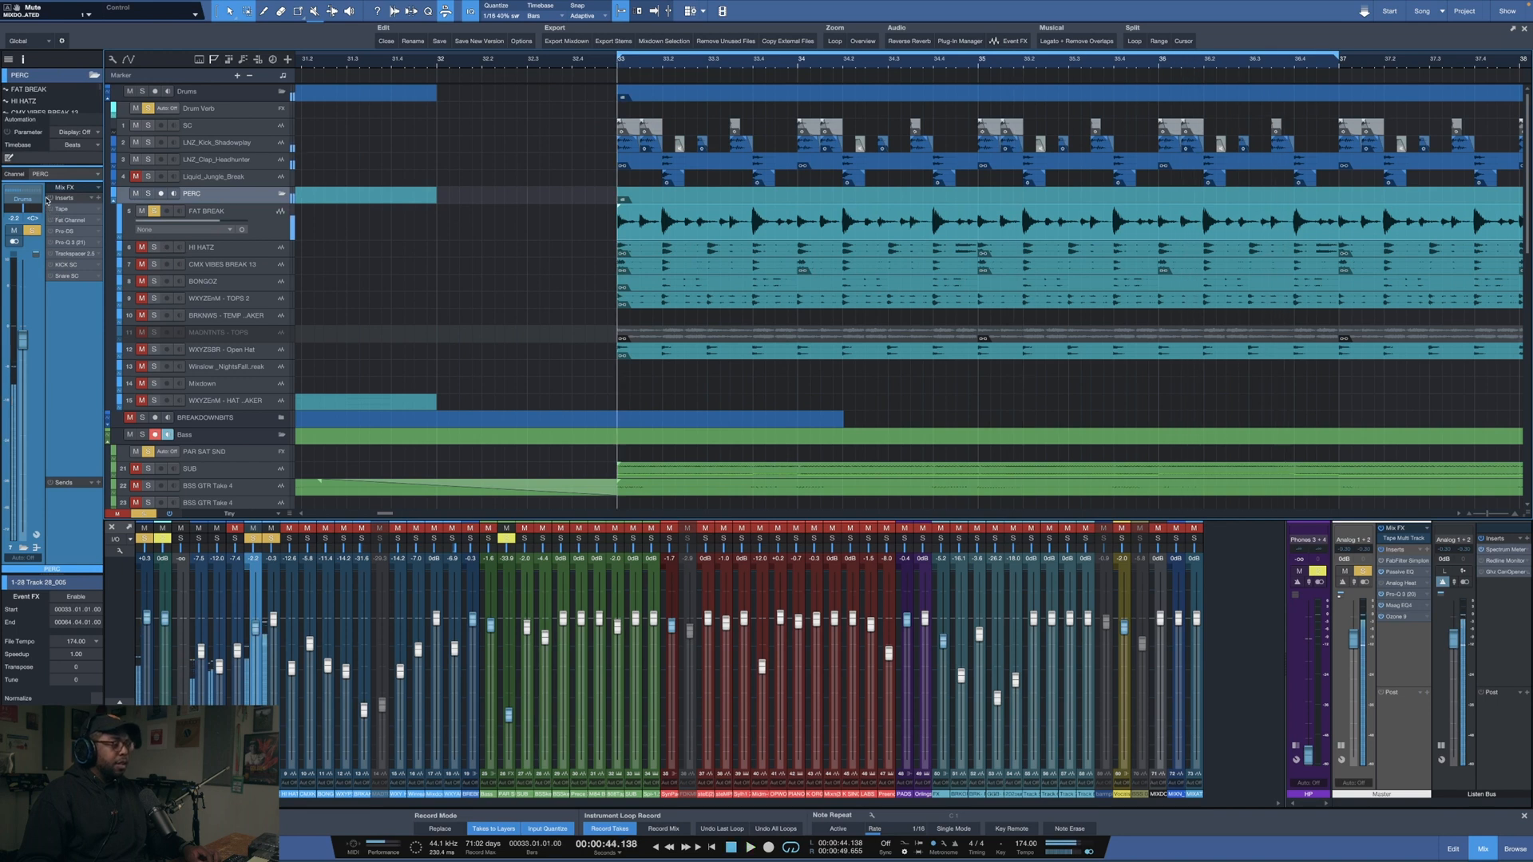
left_click(257, 215)
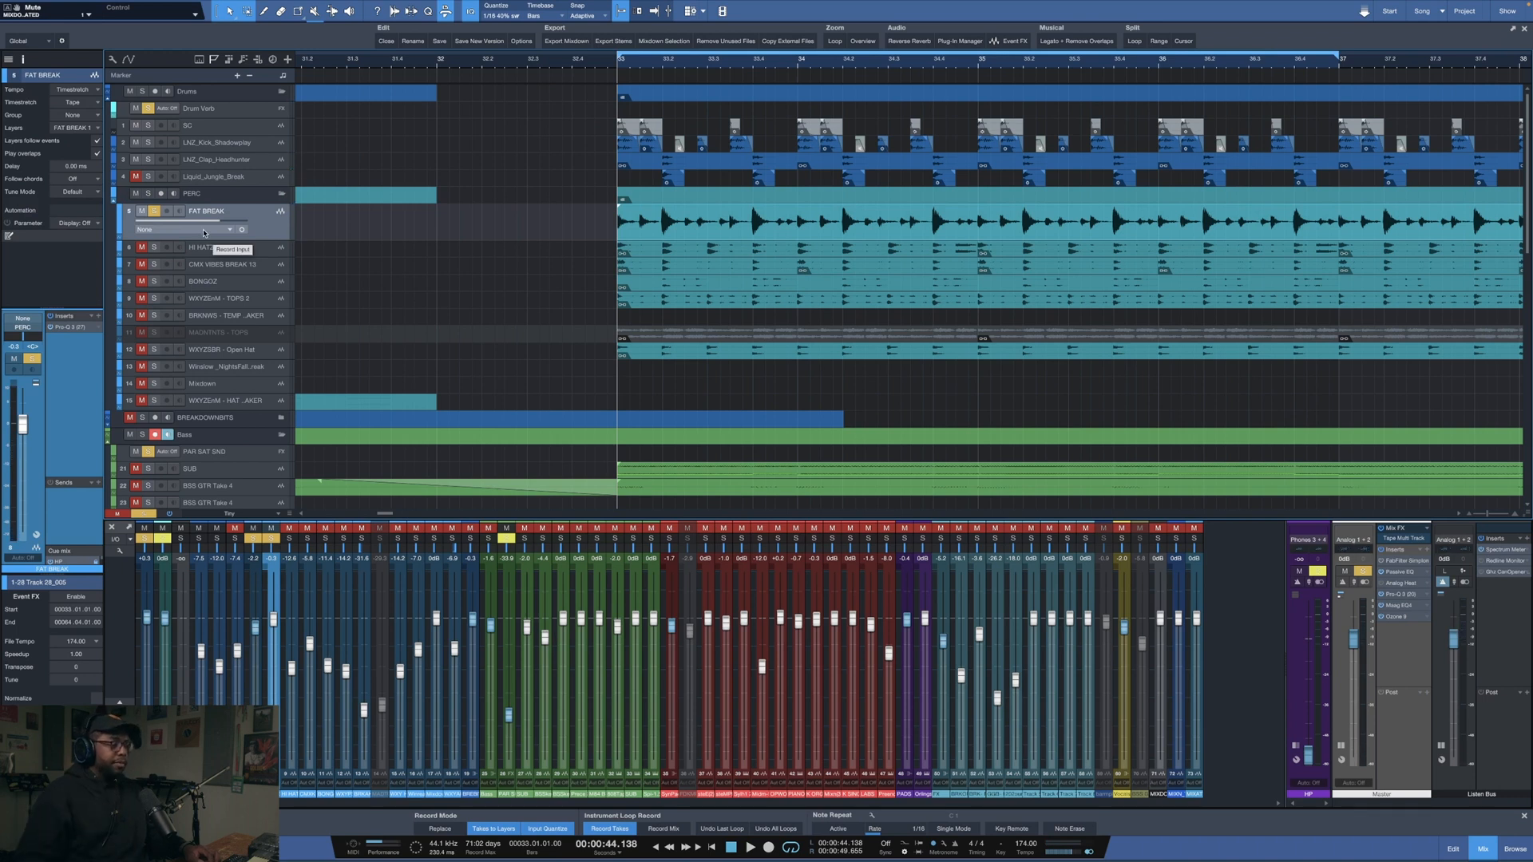
- Solo only the HI HATZ track, enlarge its lane, and play it from bar 33
left_click(155, 251, "alt")
key("space")
left_click_drag(245, 258, 230, 303)
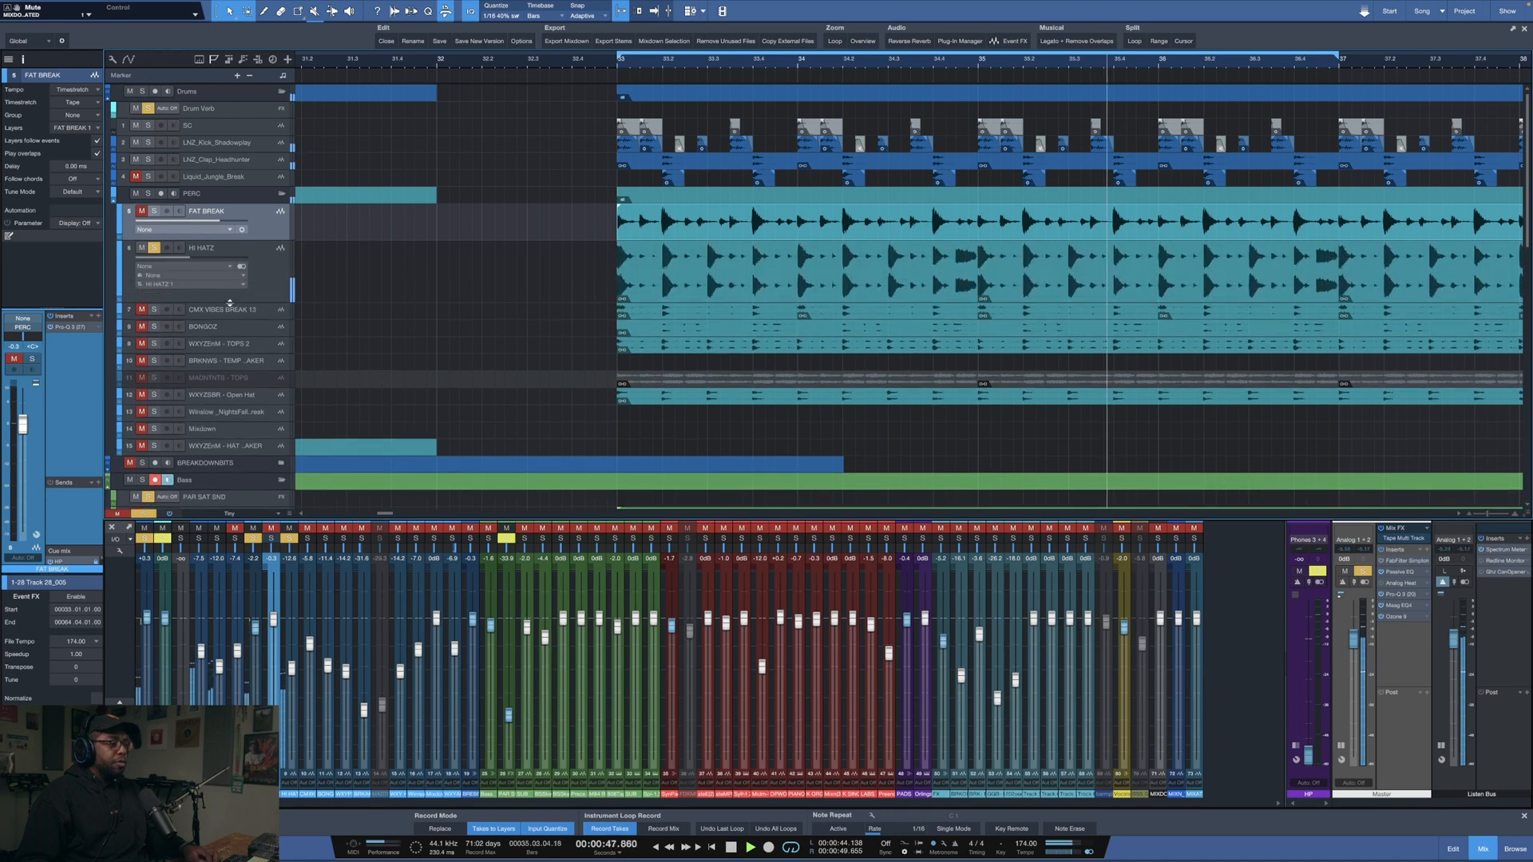
key("space")
- Solo the CMX VIBES BREAK 13 track, enlarge its lane, play it, and select it to show its inserts
left_click(154, 310)
key("space")
left_click_drag(197, 326, 196, 345)
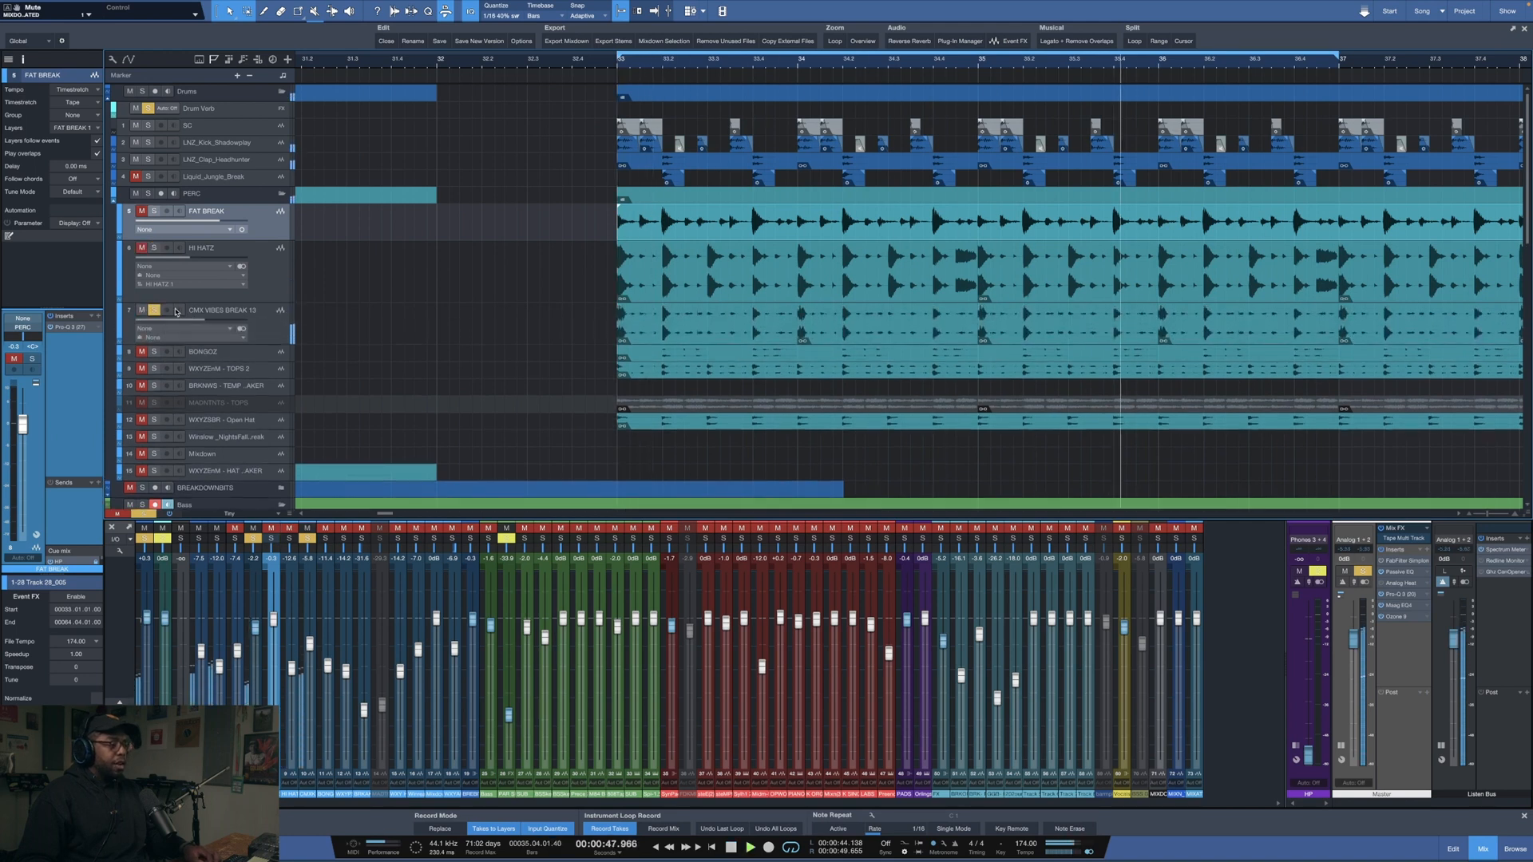
left_click(149, 316)
key("space")
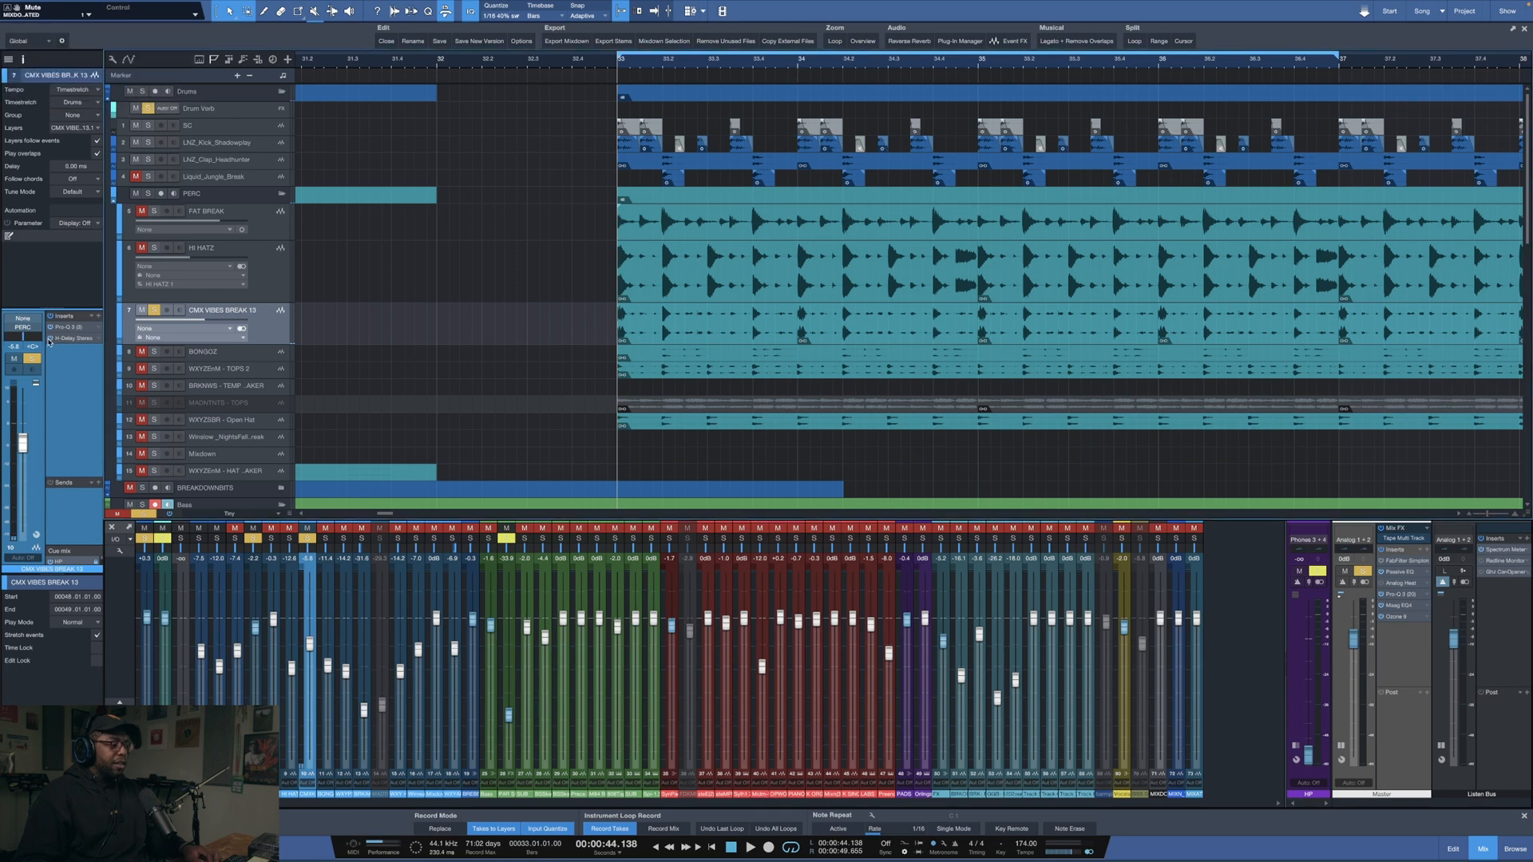
- Solo the whole PERC folder and play all percussion layers together from bar 33
left_click(148, 193)
key("space")
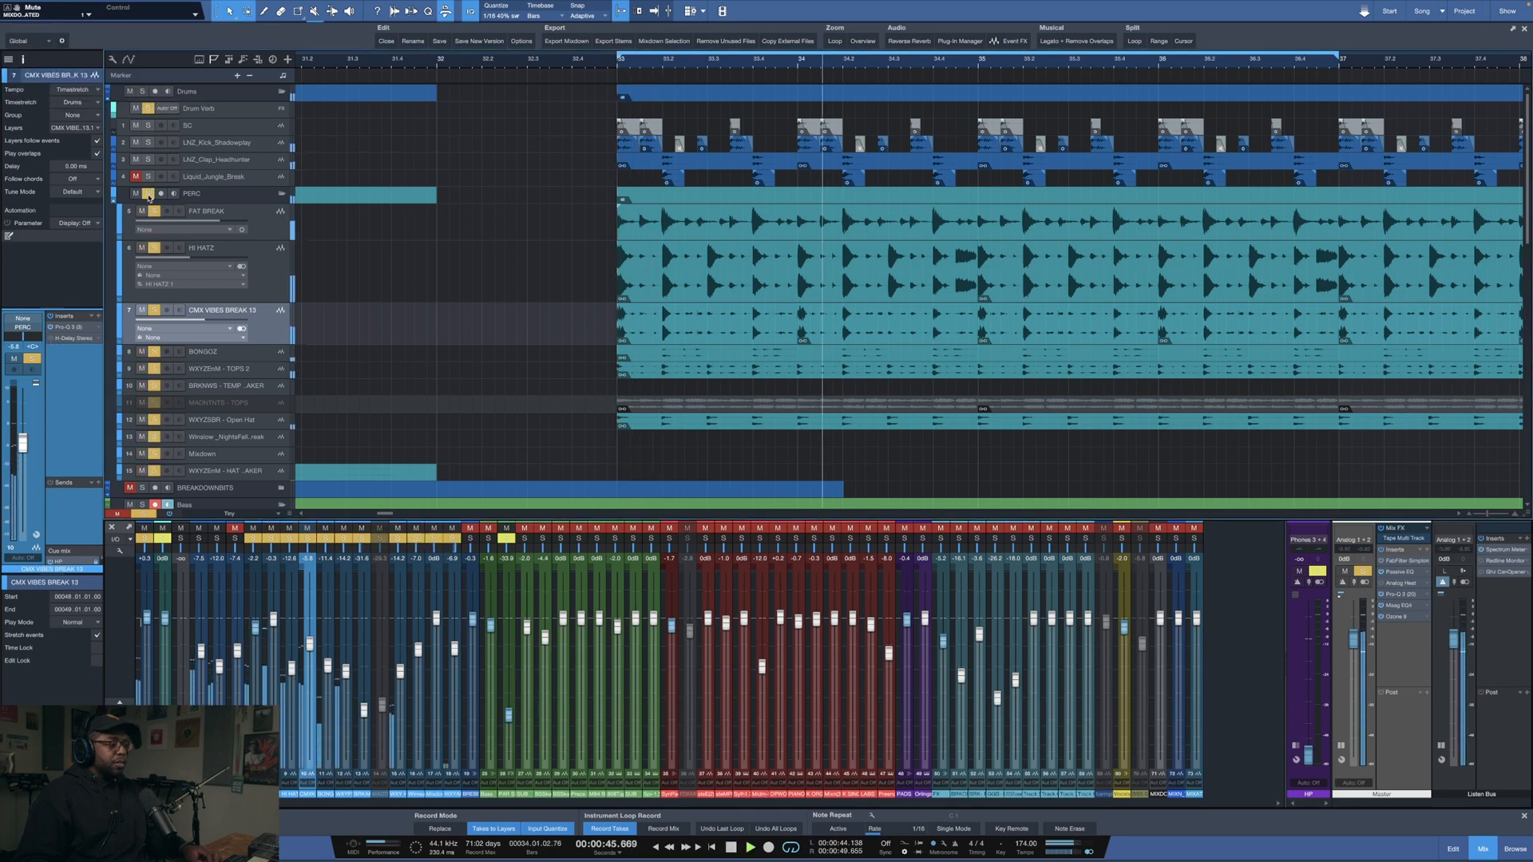
key("space")
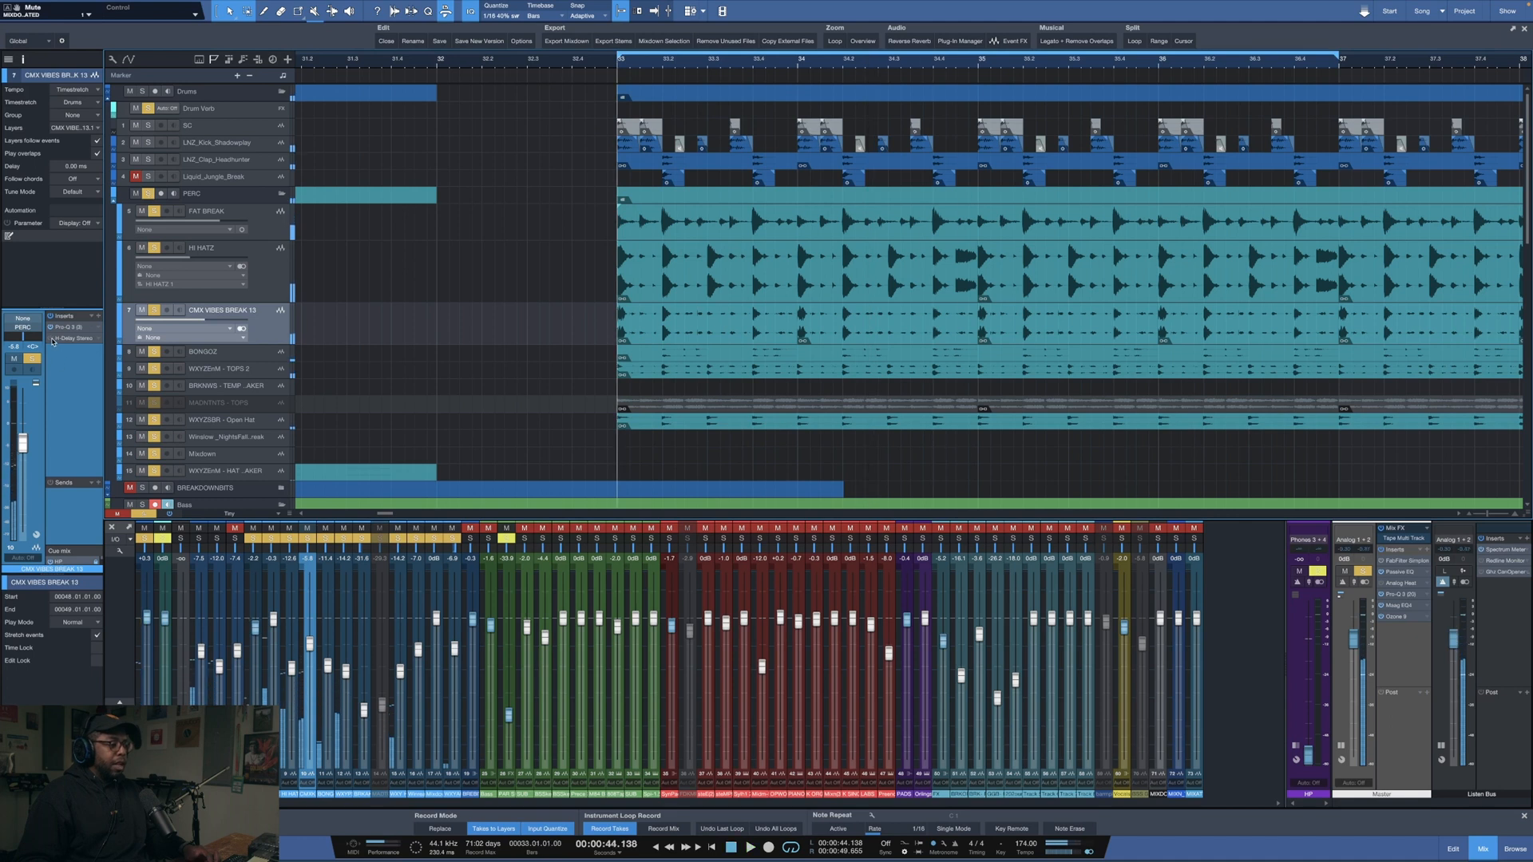
key("space")
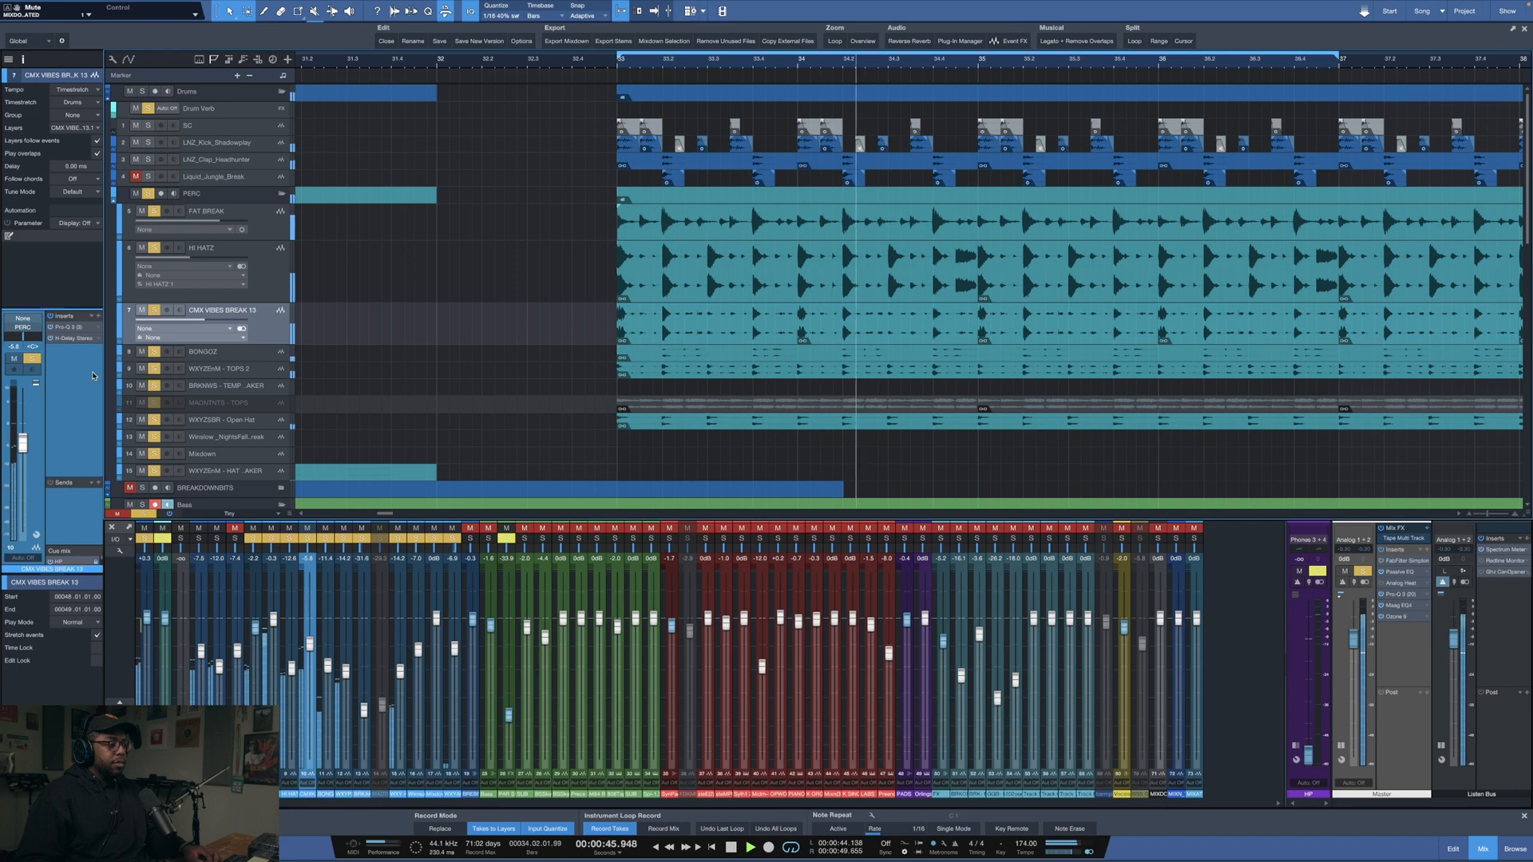
key("space")
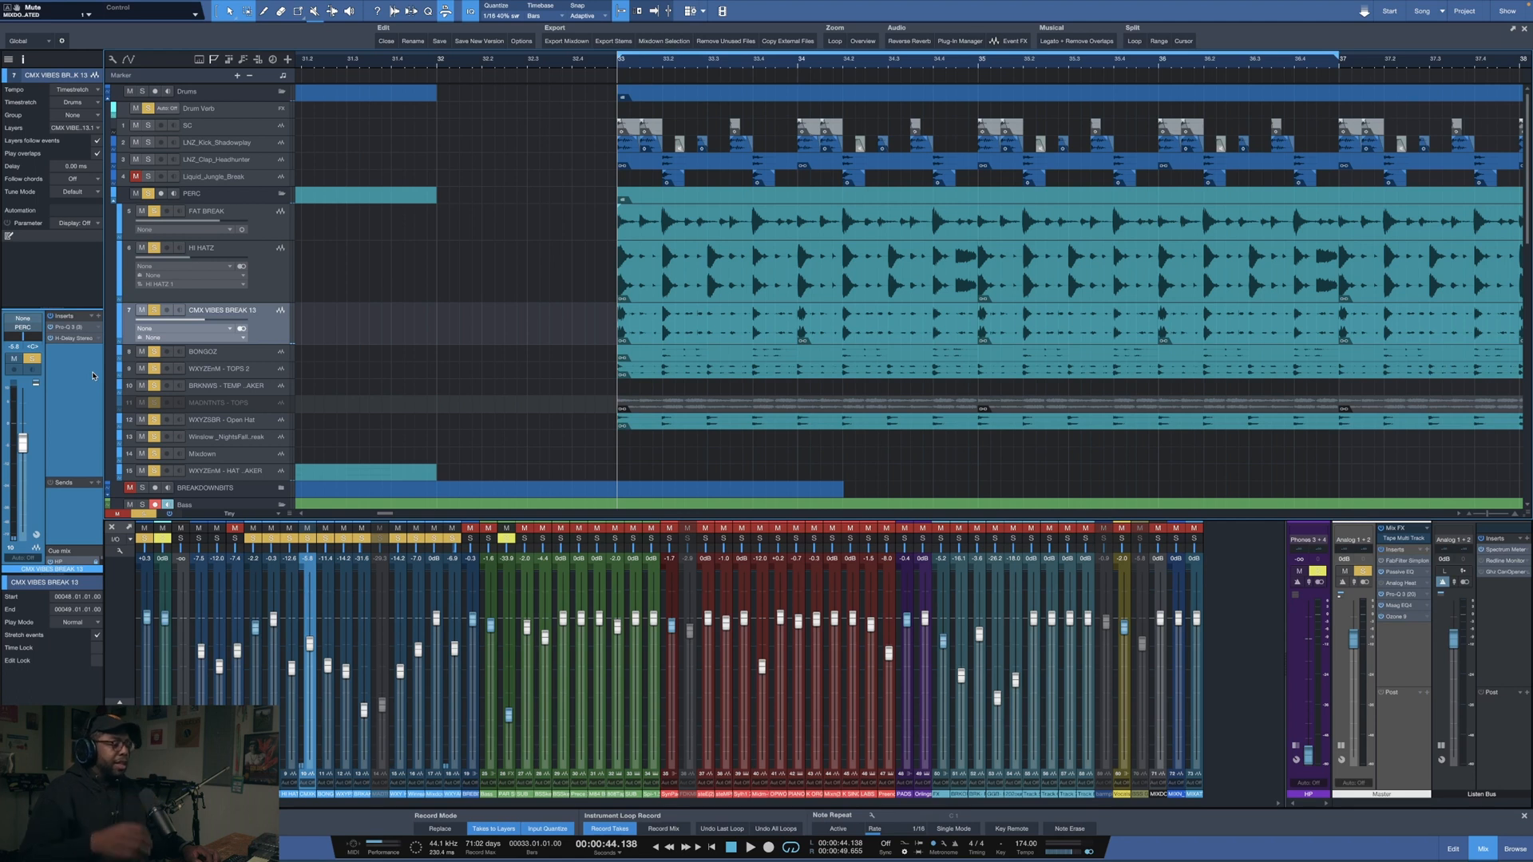
- Solo only the BONGOZ track, enlarge its lane, and play it from bar 33
left_click(155, 352, "alt")
key("space")
left_click_drag(206, 361, 197, 399)
scroll(386, 354, "down", 2)
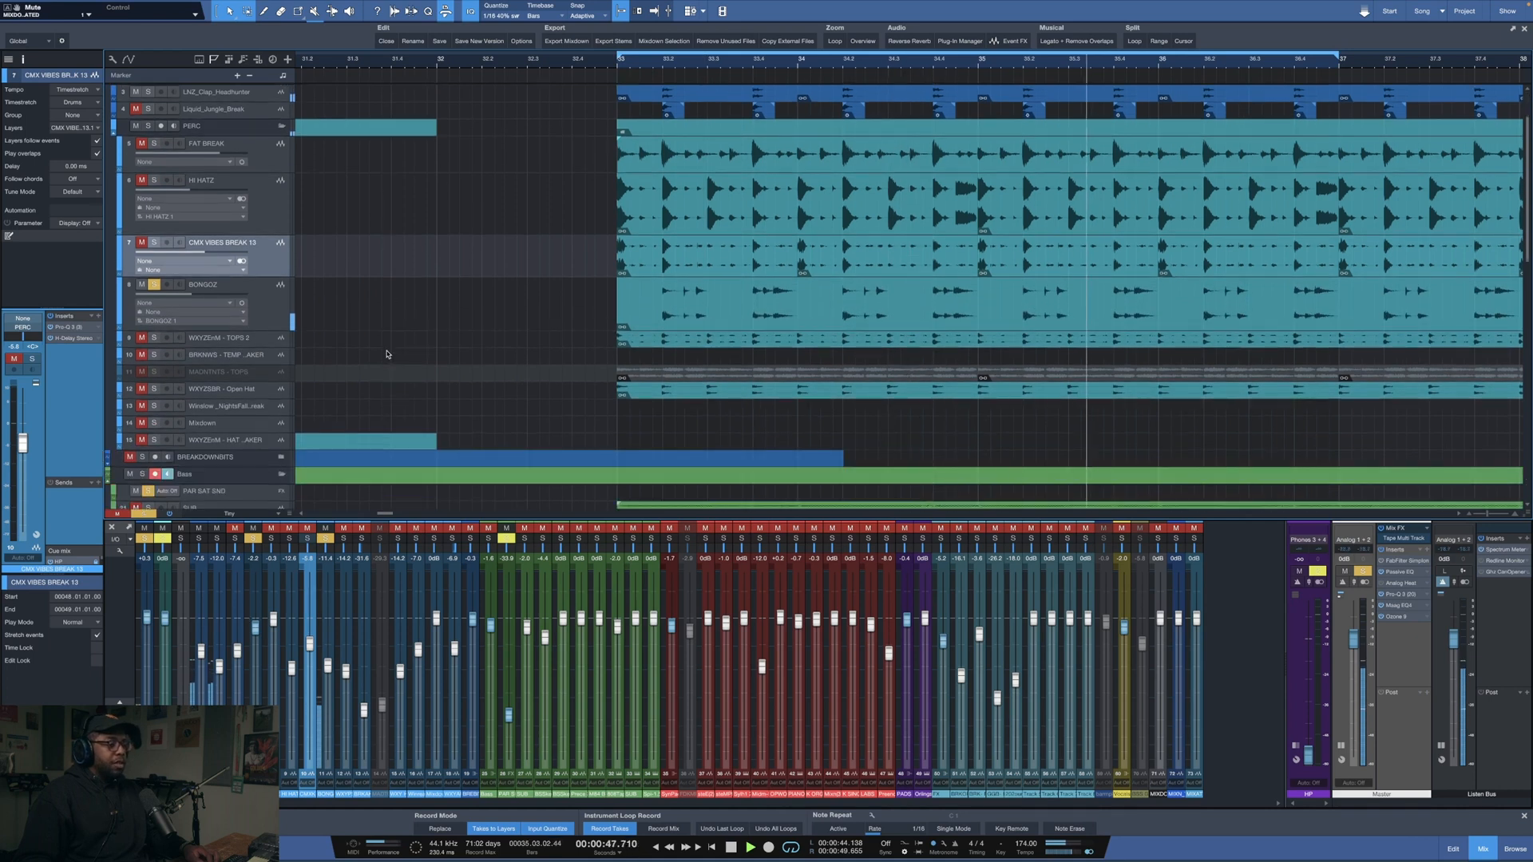
key("space")
- Solo only the TOPS 2 track, enlarge its lane, and play it from bar 33
left_click(154, 337, "alt")
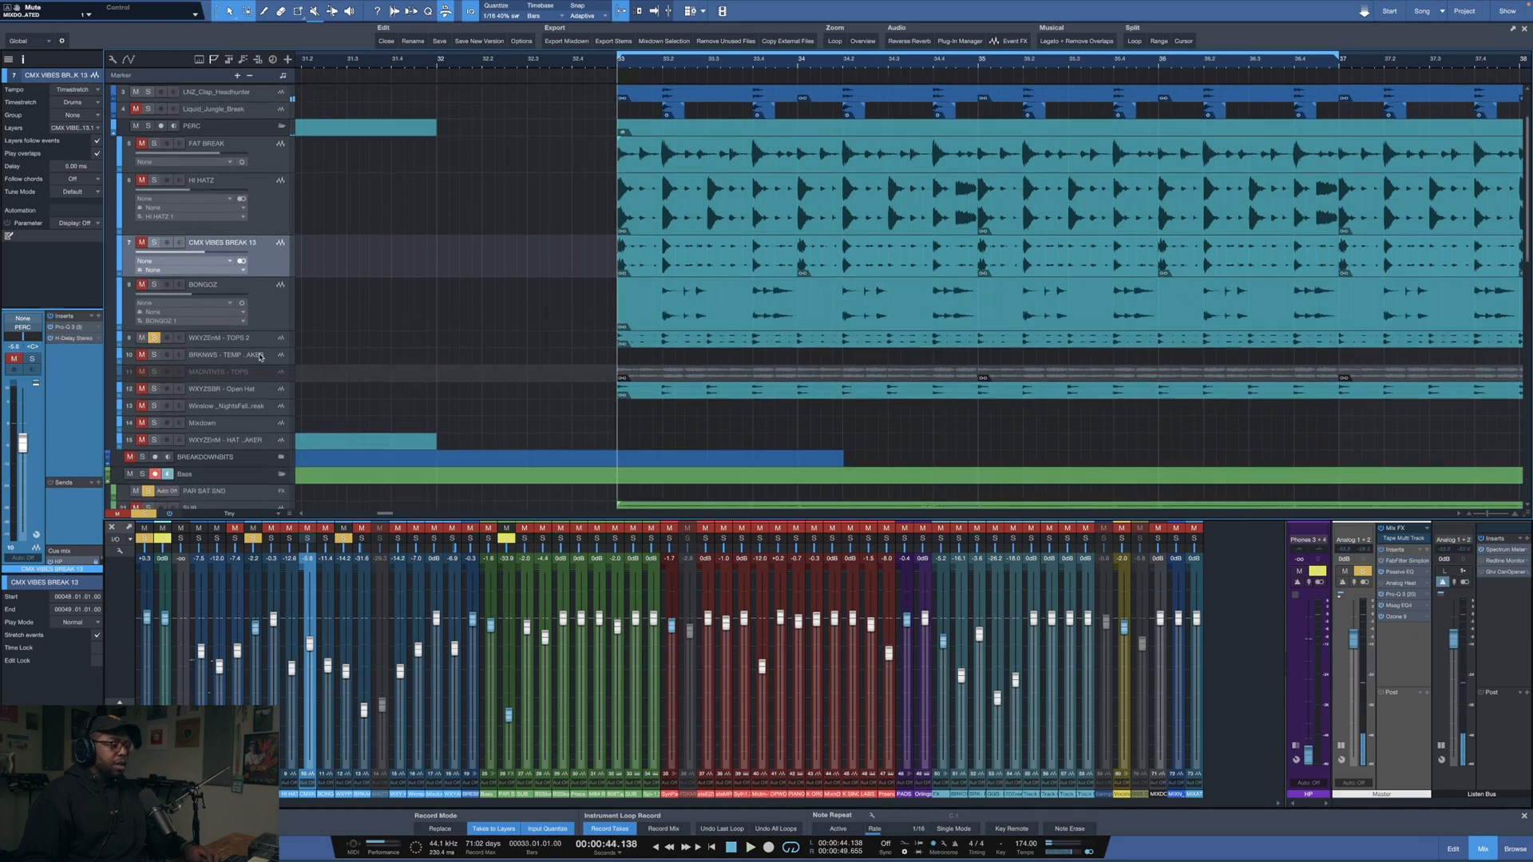
key("space")
left_click_drag(235, 347, 235, 388)
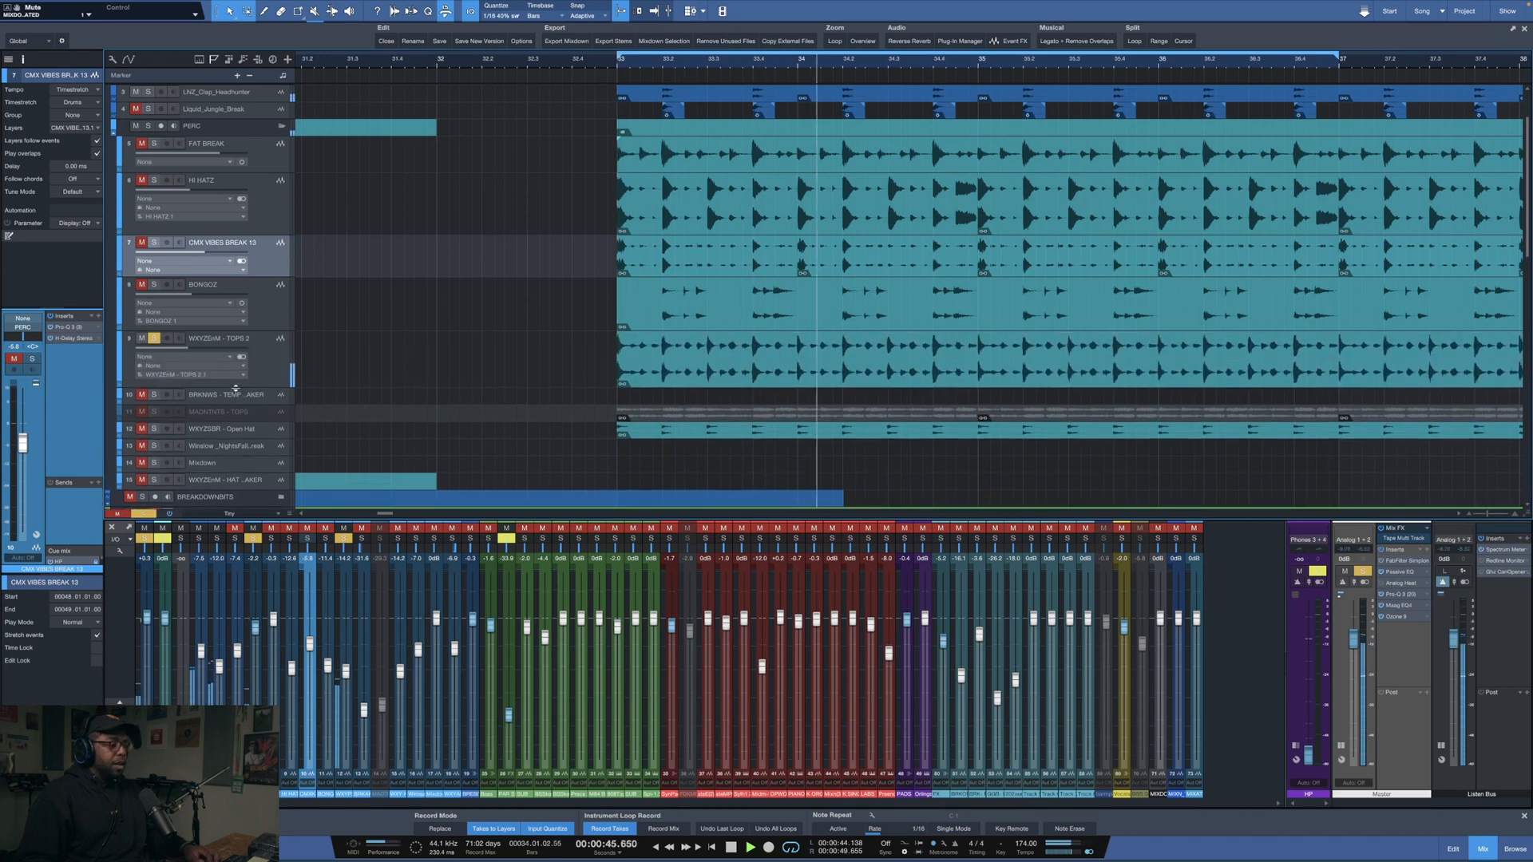
key("space")
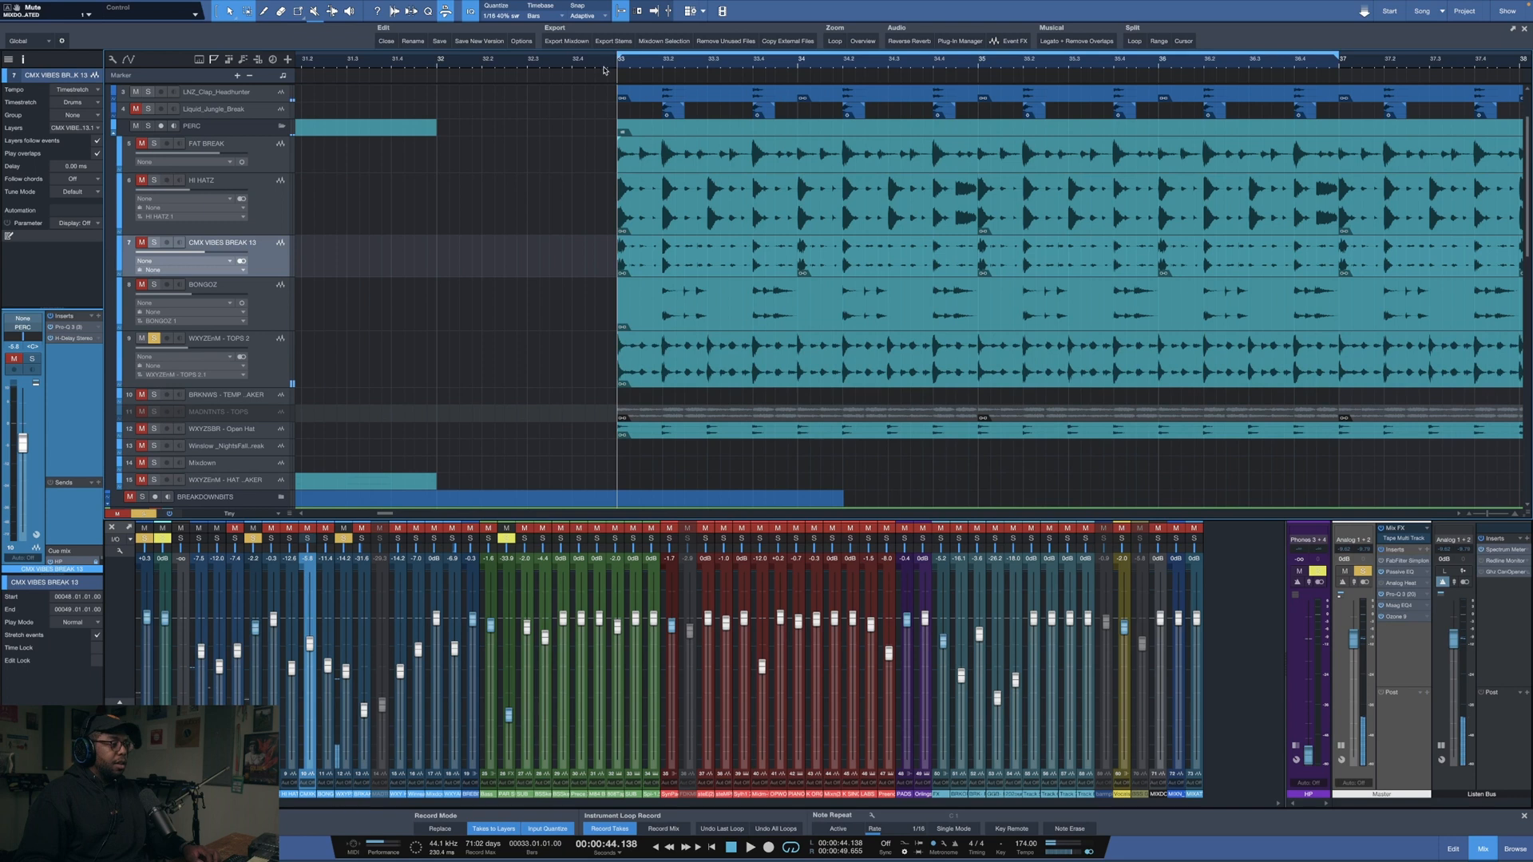
- Solo and play the Open Hat track, and bring in the full PERC folder during playback
scroll(606, 68, "down", 5)
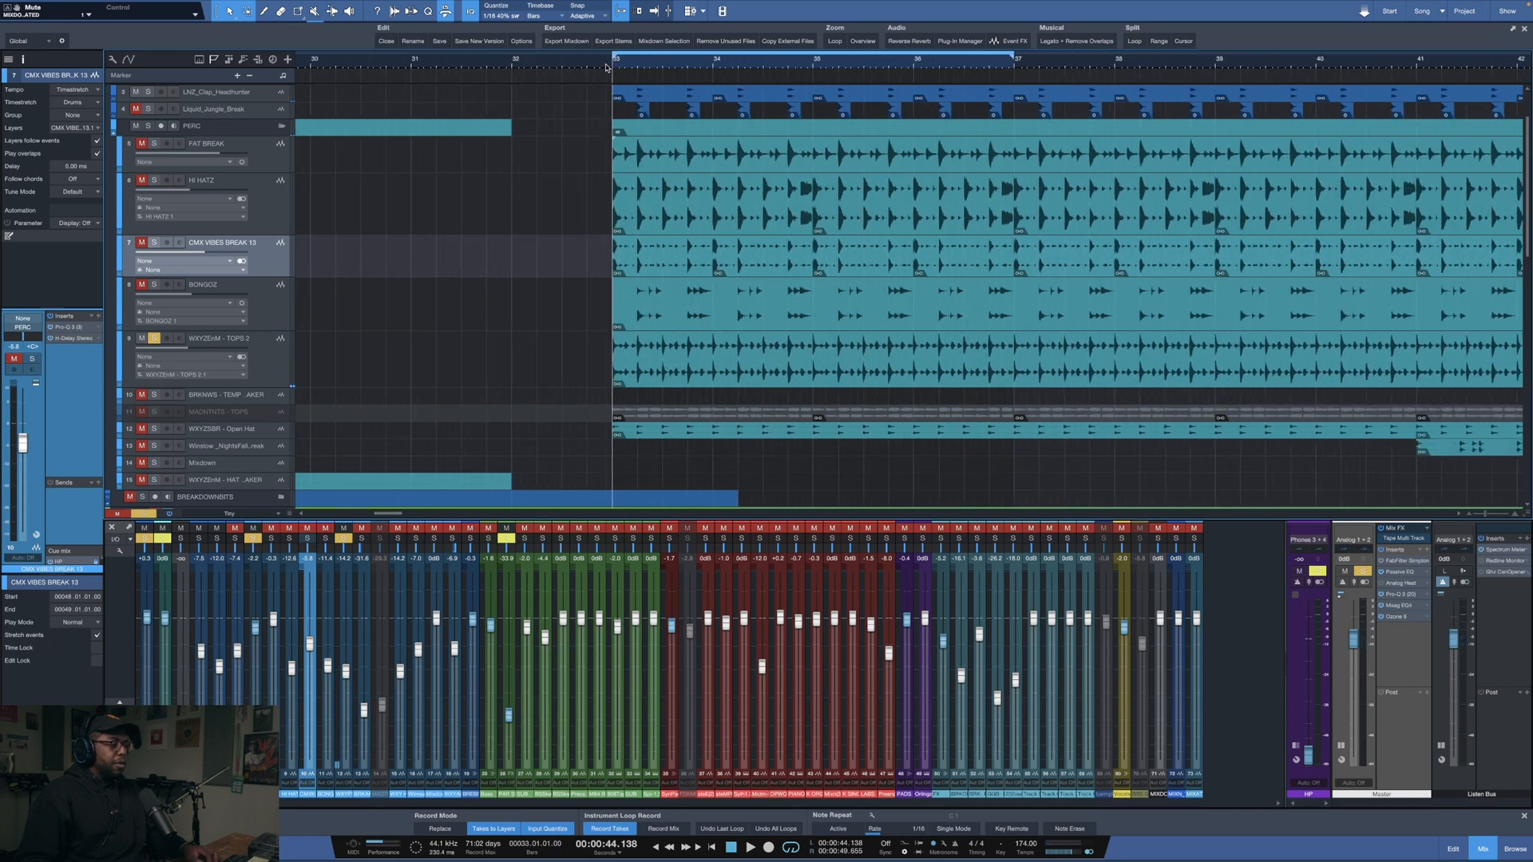
scroll(606, 68, "down", 3)
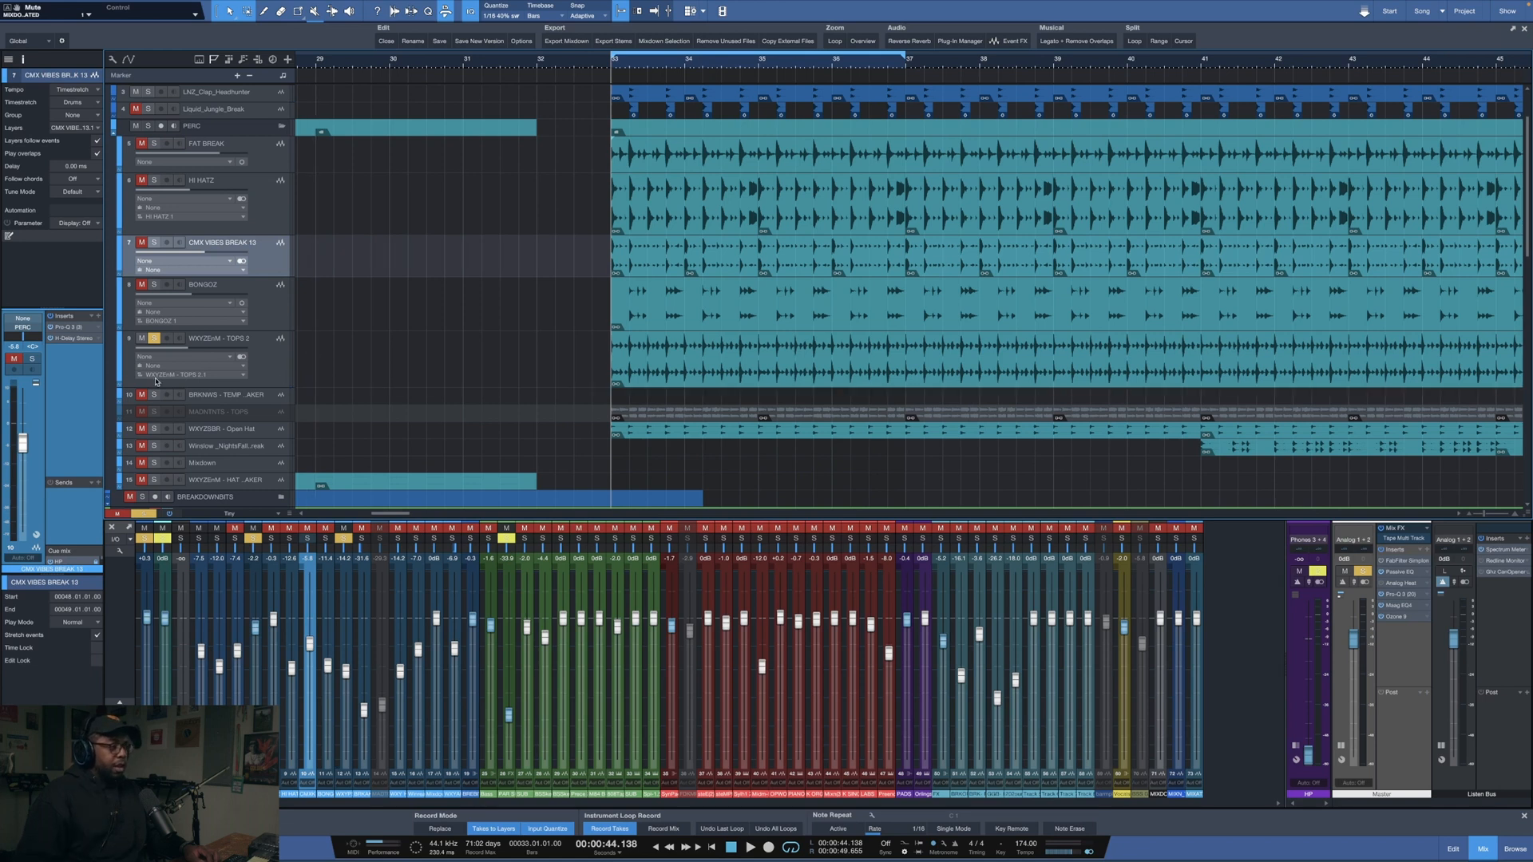
scroll(155, 408, "down", 1)
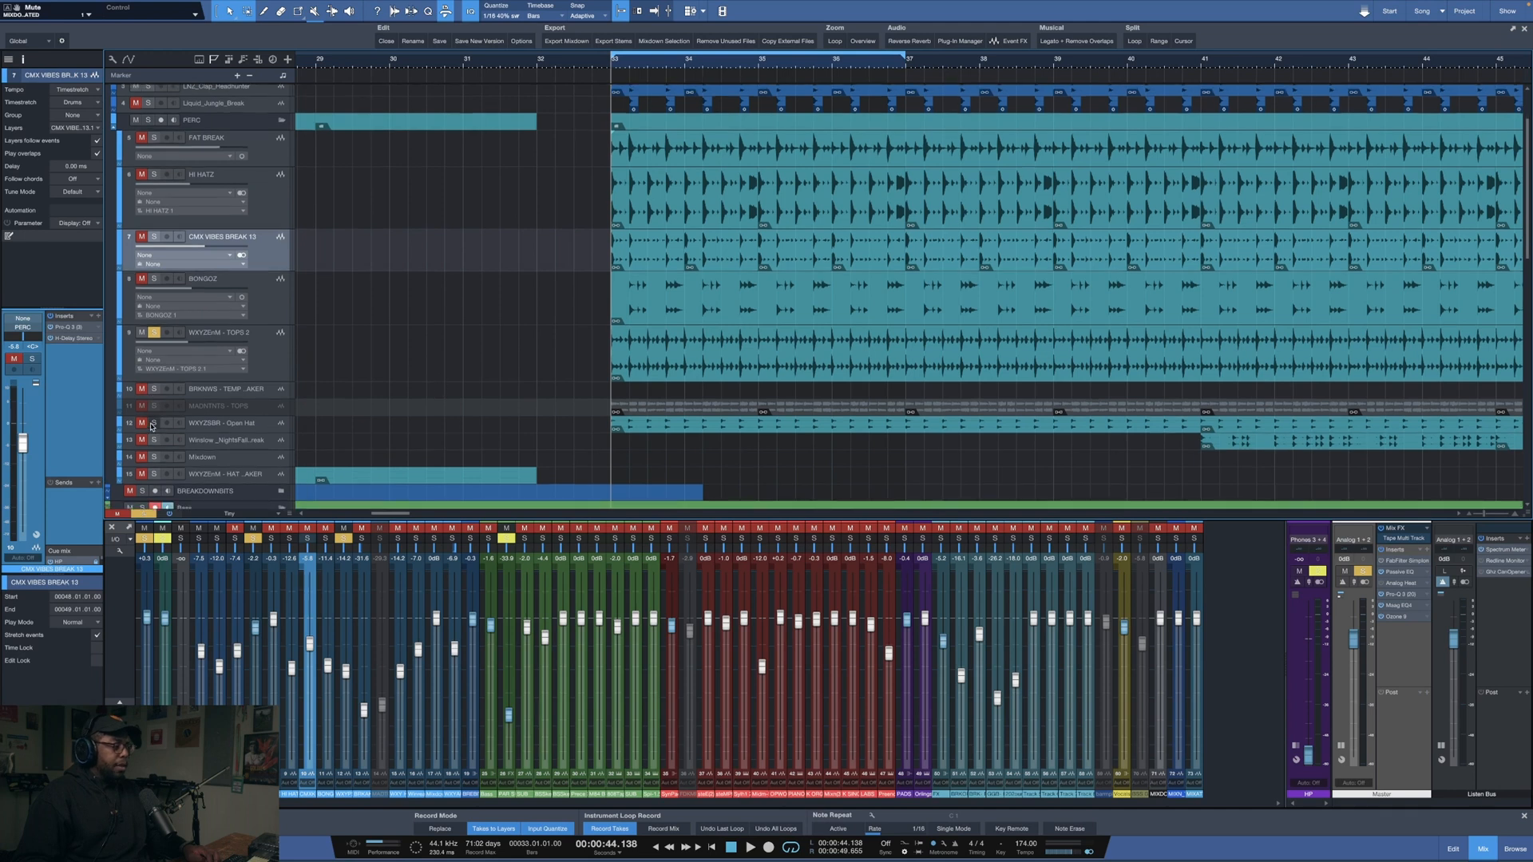
key("space")
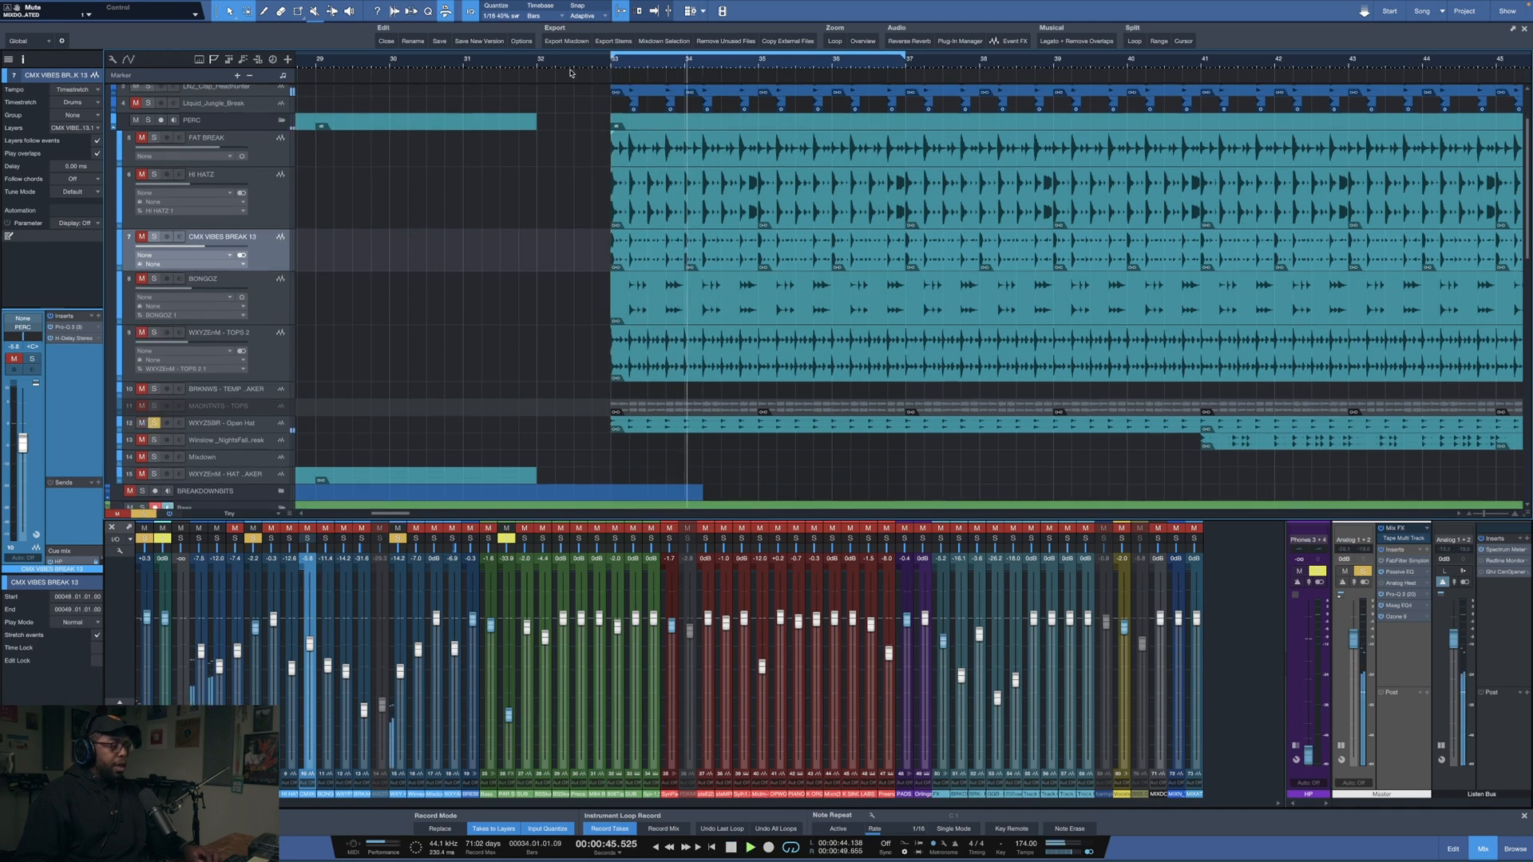
scroll(580, 61, "down", 1)
scroll(579, 61, "down", 3)
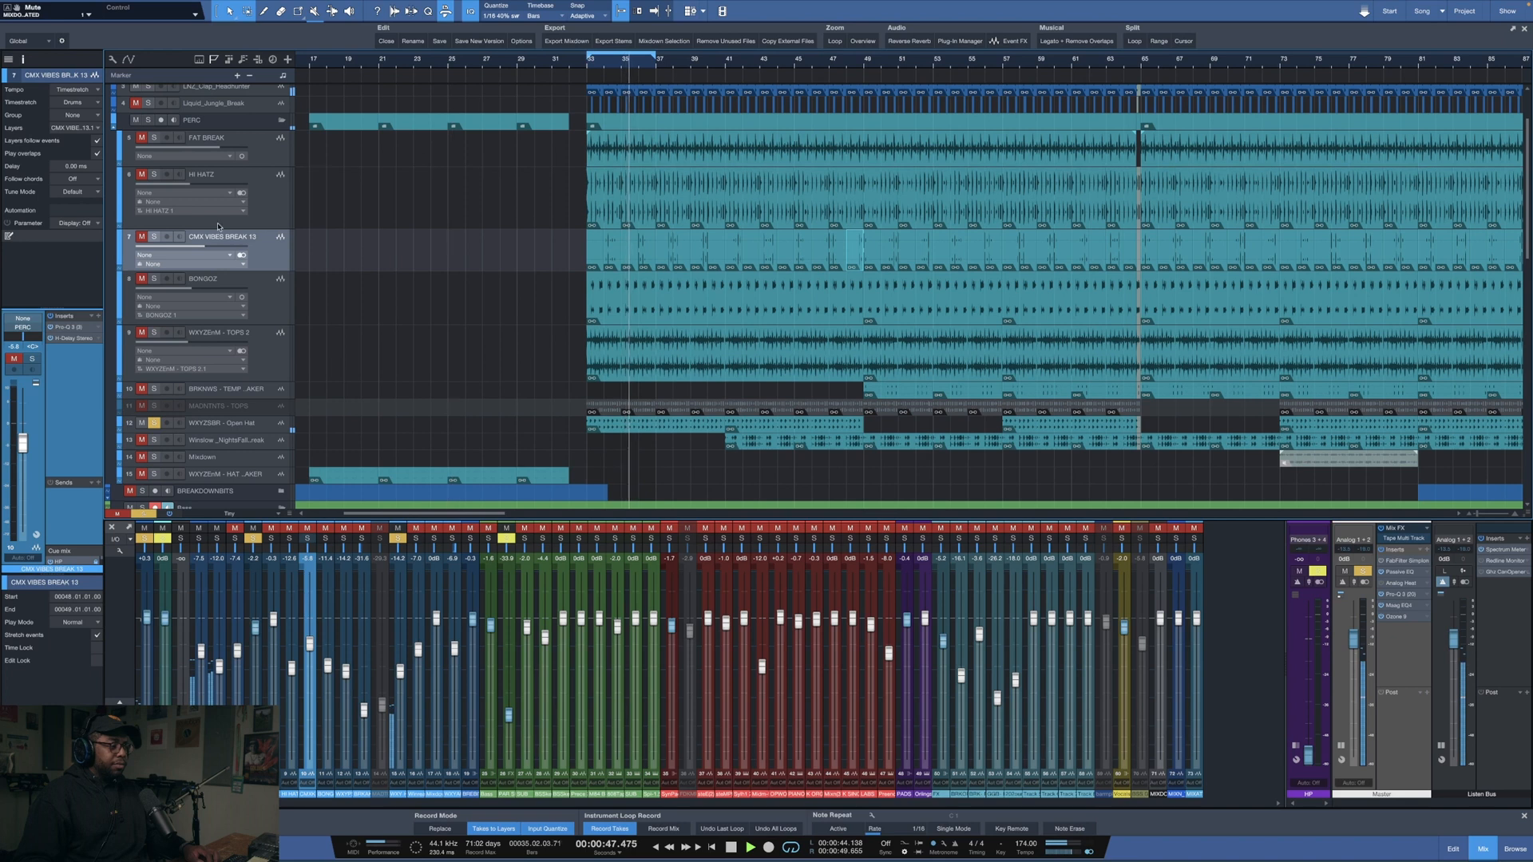
left_click(148, 121)
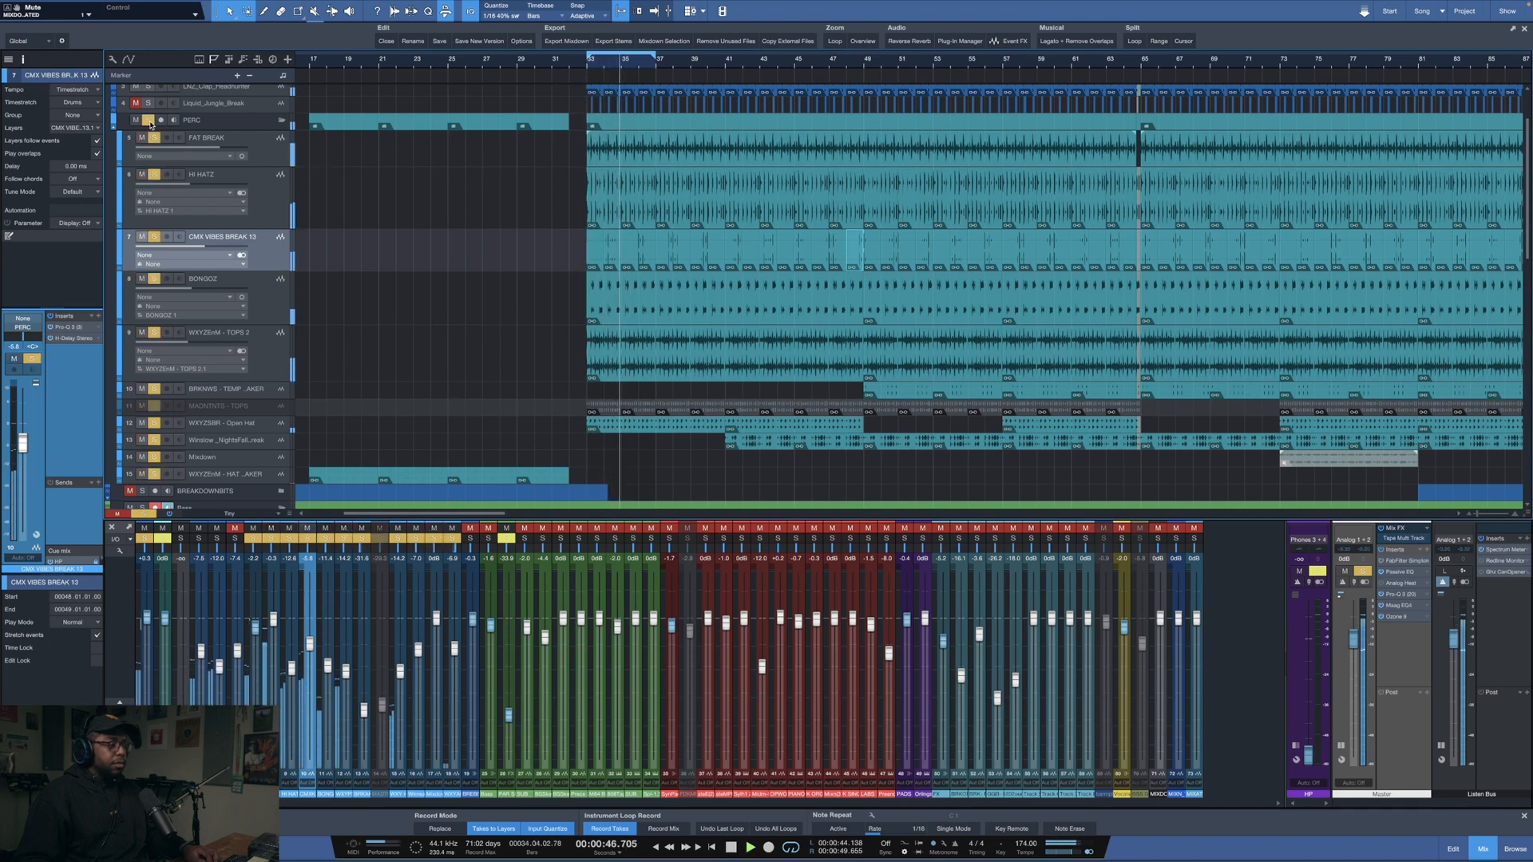
key("space")
- Solo only the NightsFall Break track and play it from bar 42
left_click(747, 80)
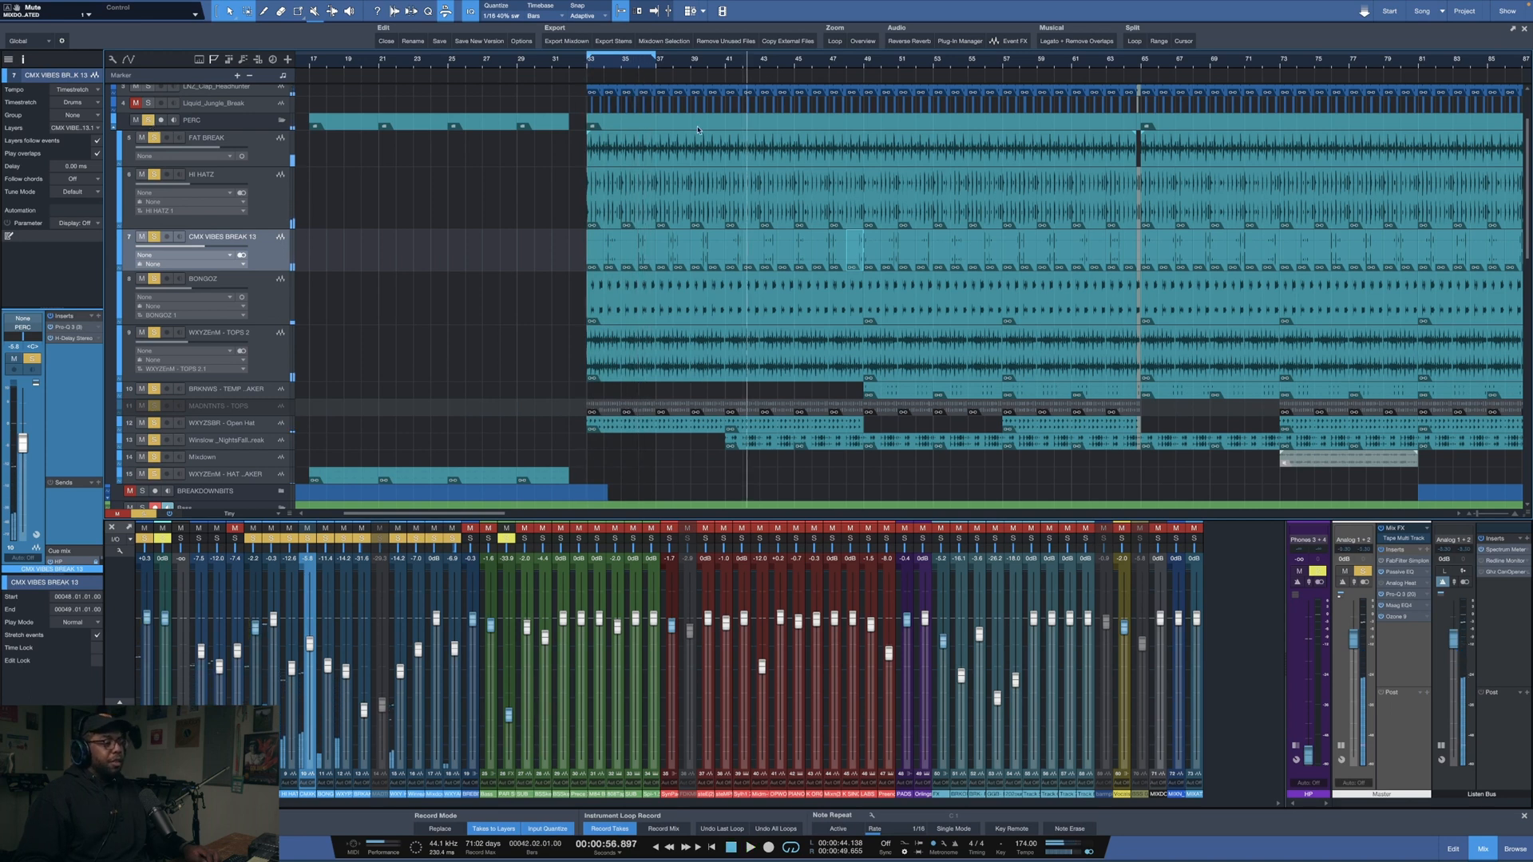
left_click(154, 440, "alt")
key("space")
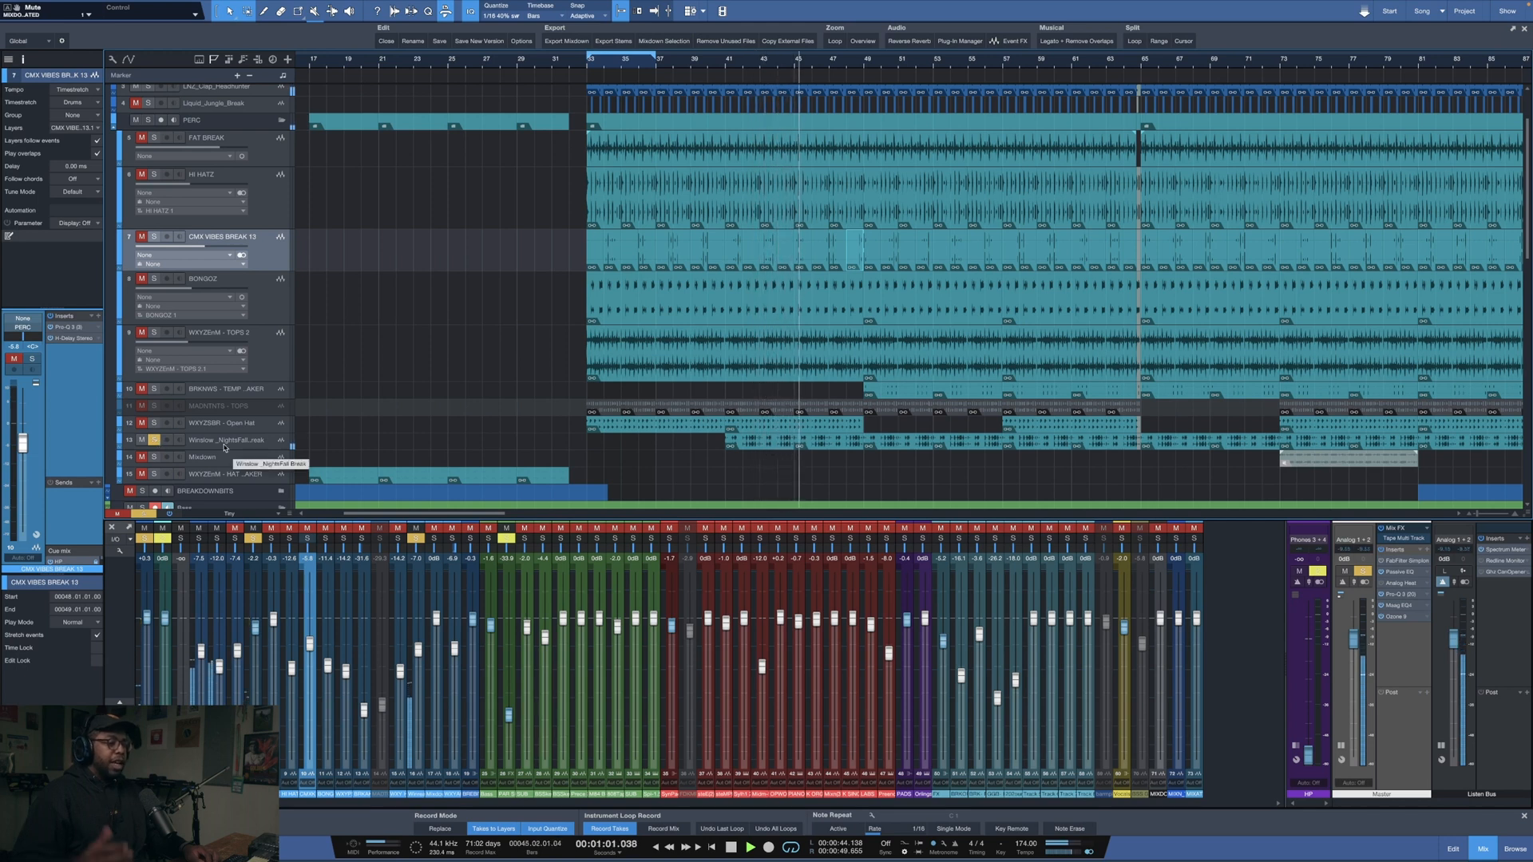
key("space")
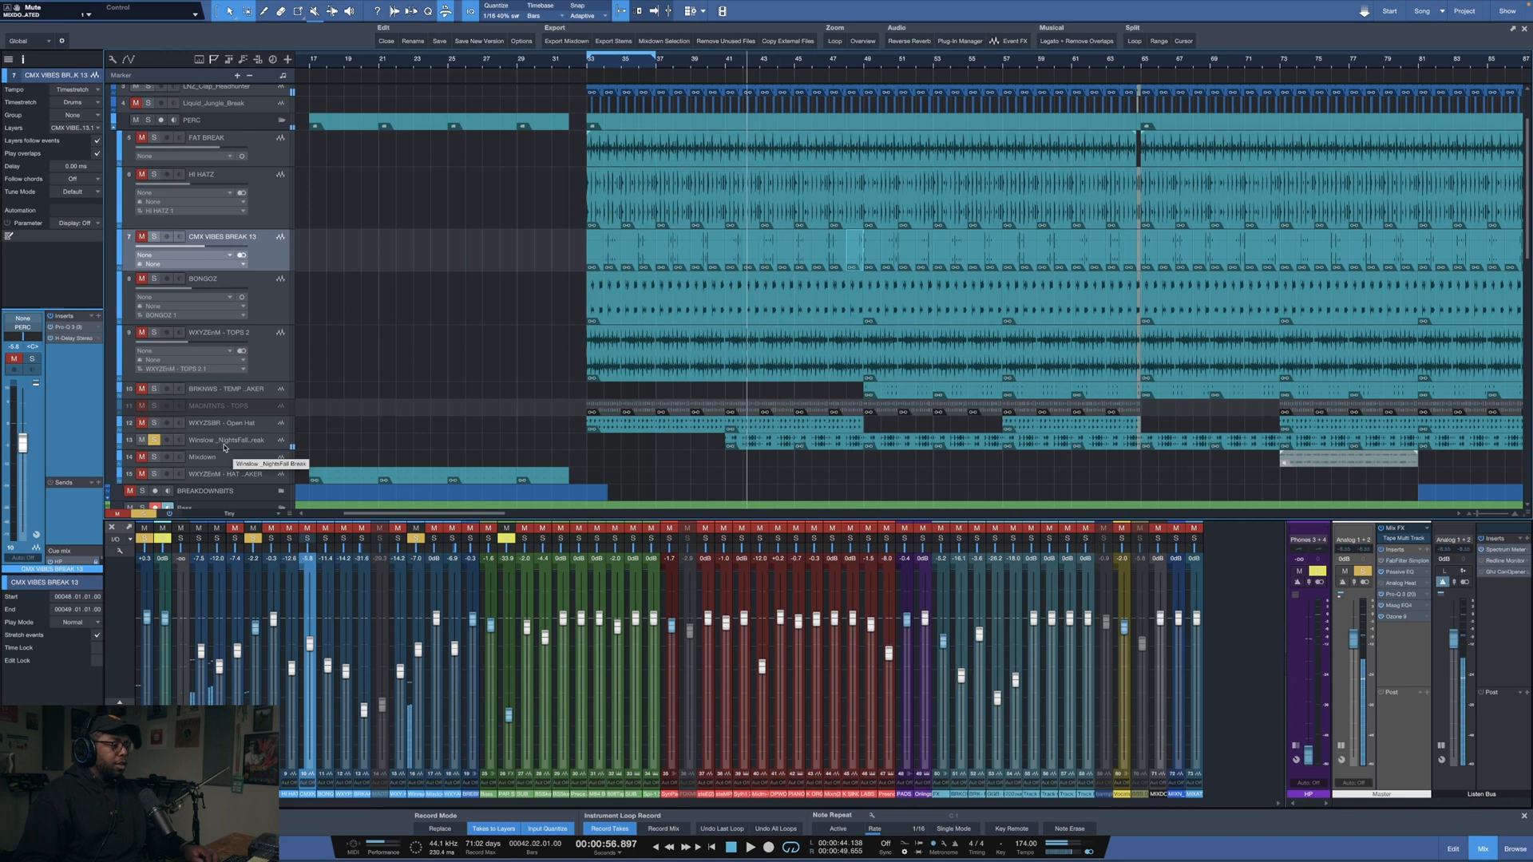
- Open the Pro-Q 3 insert on the NightsFall Break track, examine its bell and low-cut bands, and close it
left_click(224, 448)
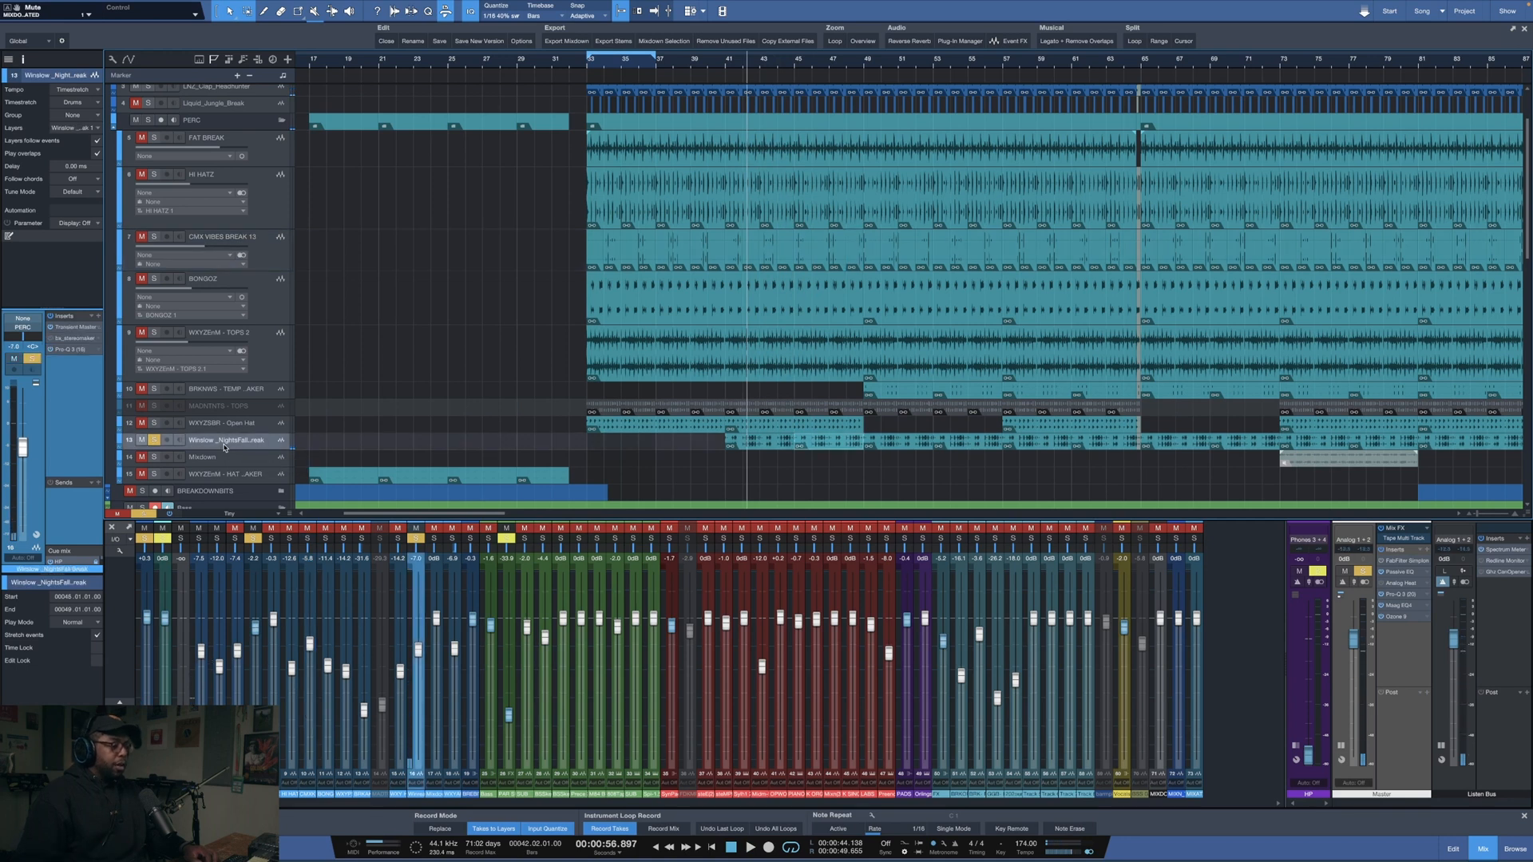
left_click(69, 351)
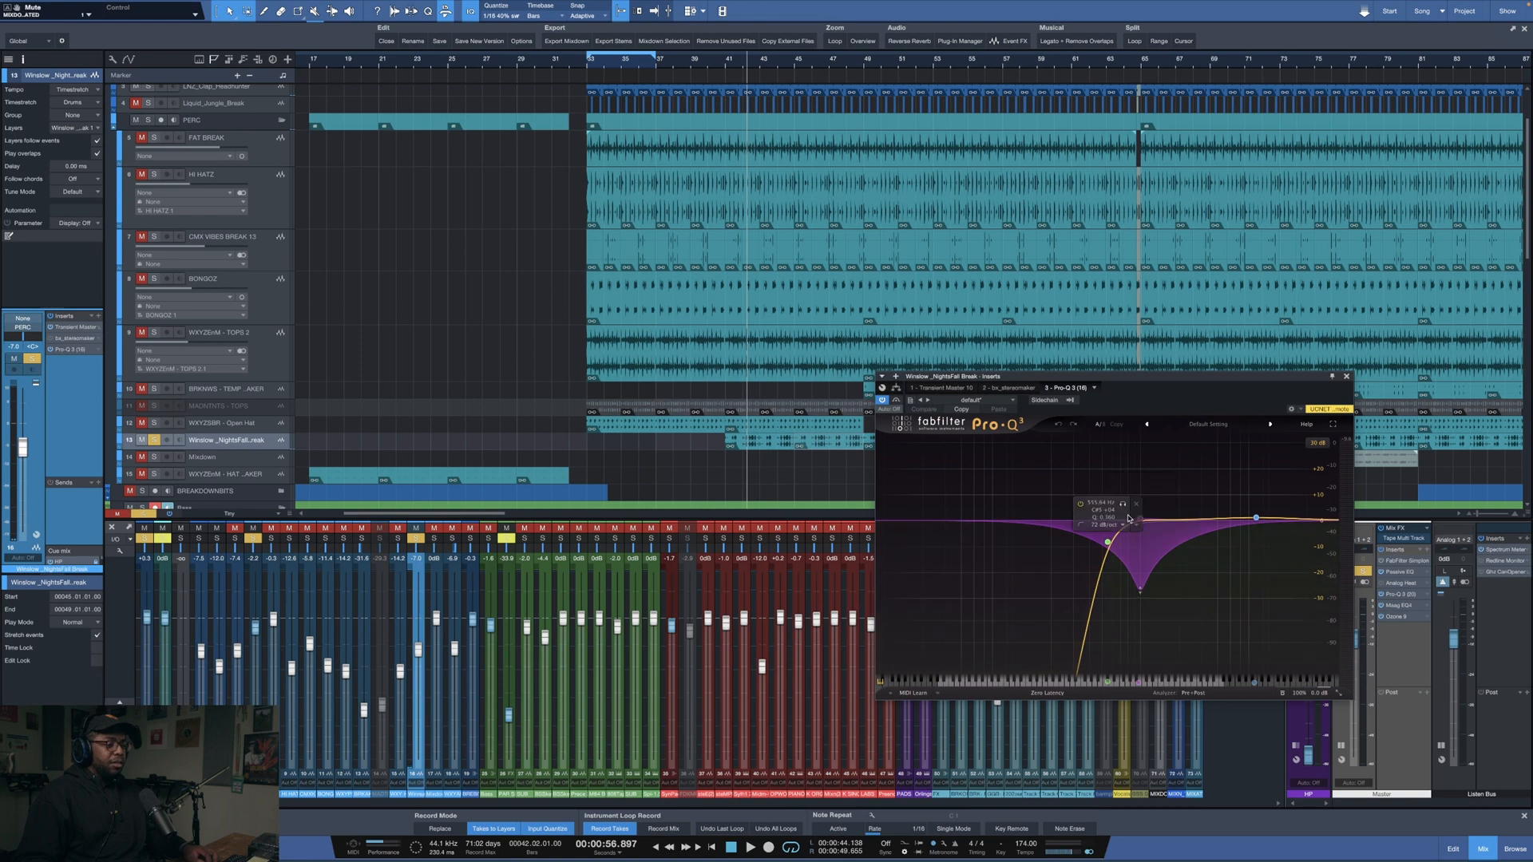
left_click(1140, 593)
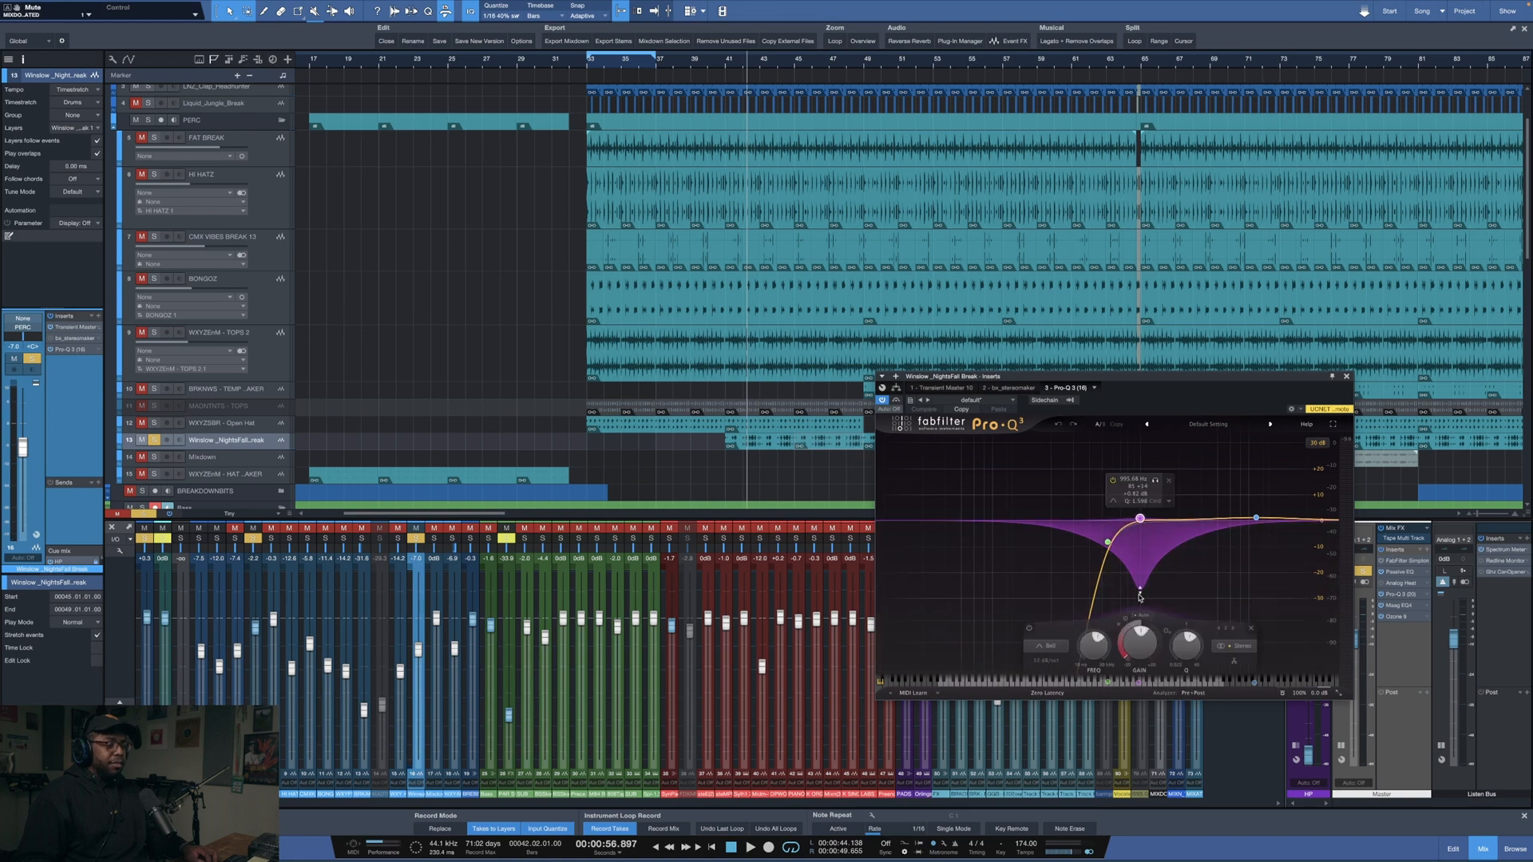
left_click(1108, 544)
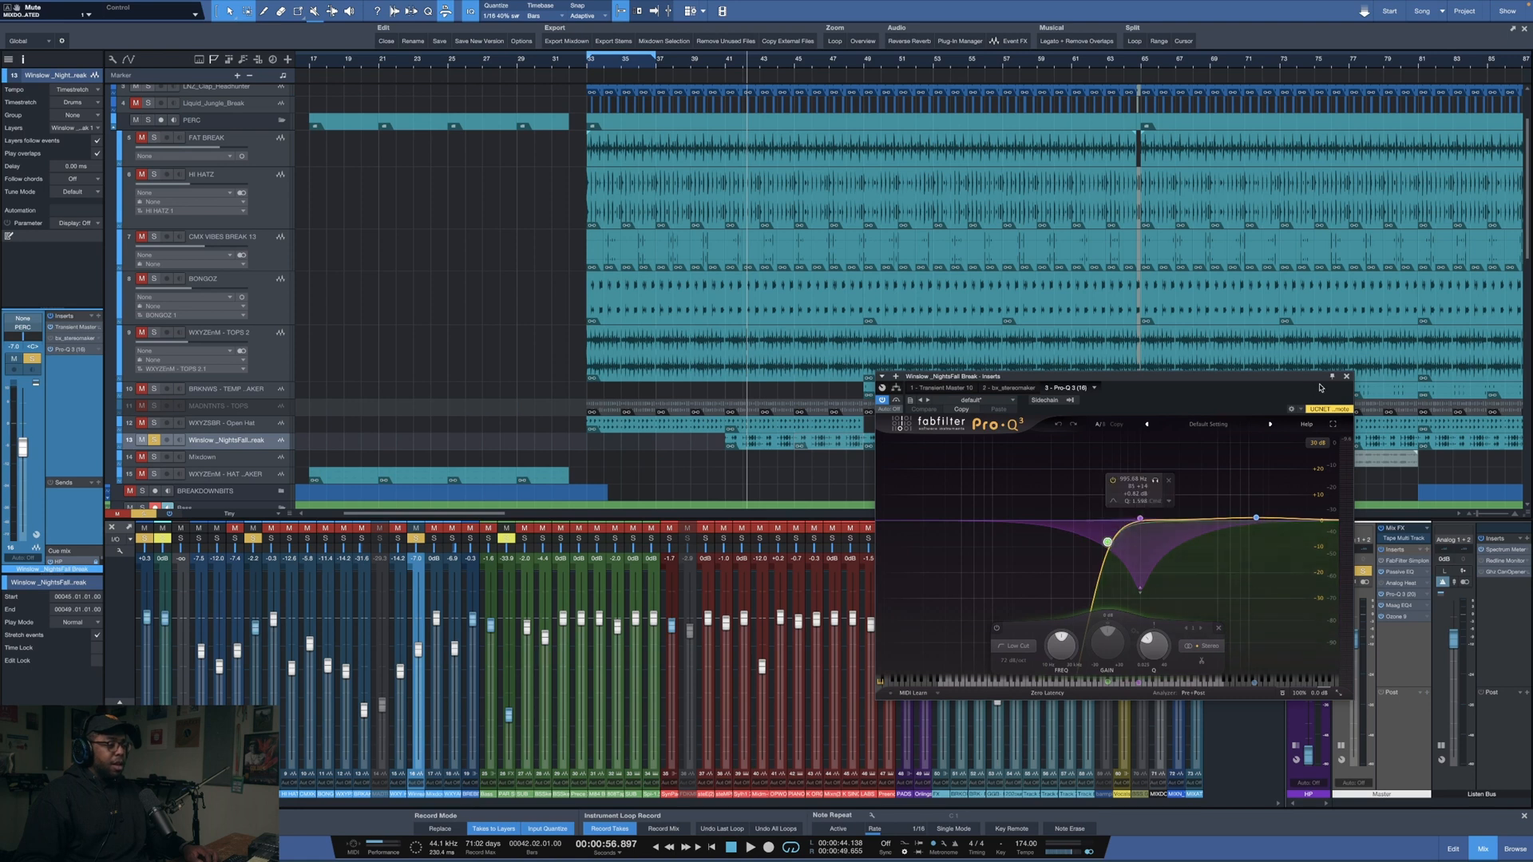
left_click(1347, 378)
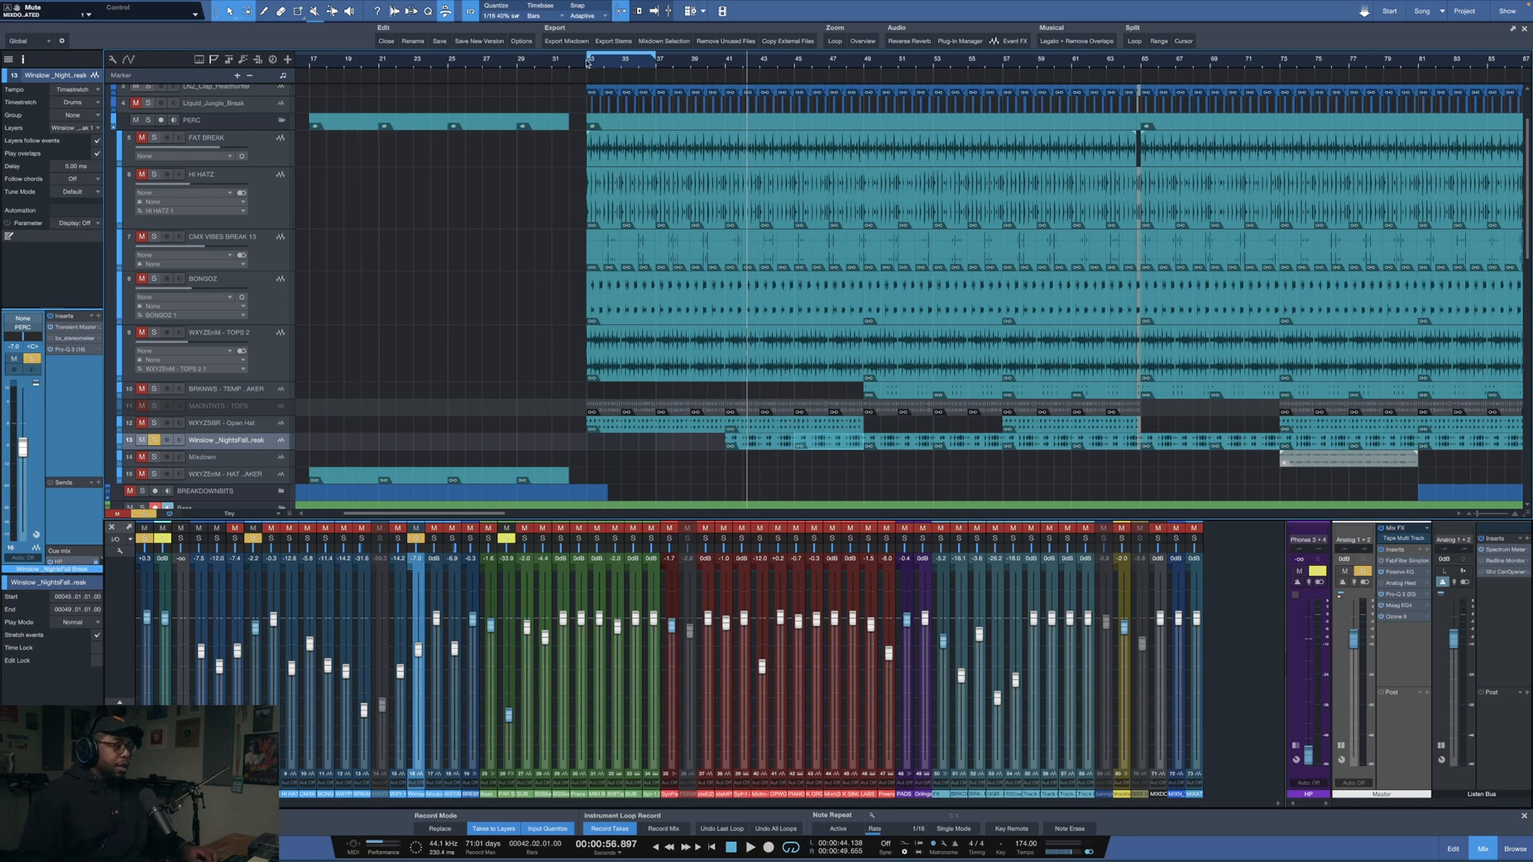
- Solo only track 10, the TEMP percussion loop, and play it from bar 49
scroll(587, 64, "down", 5)
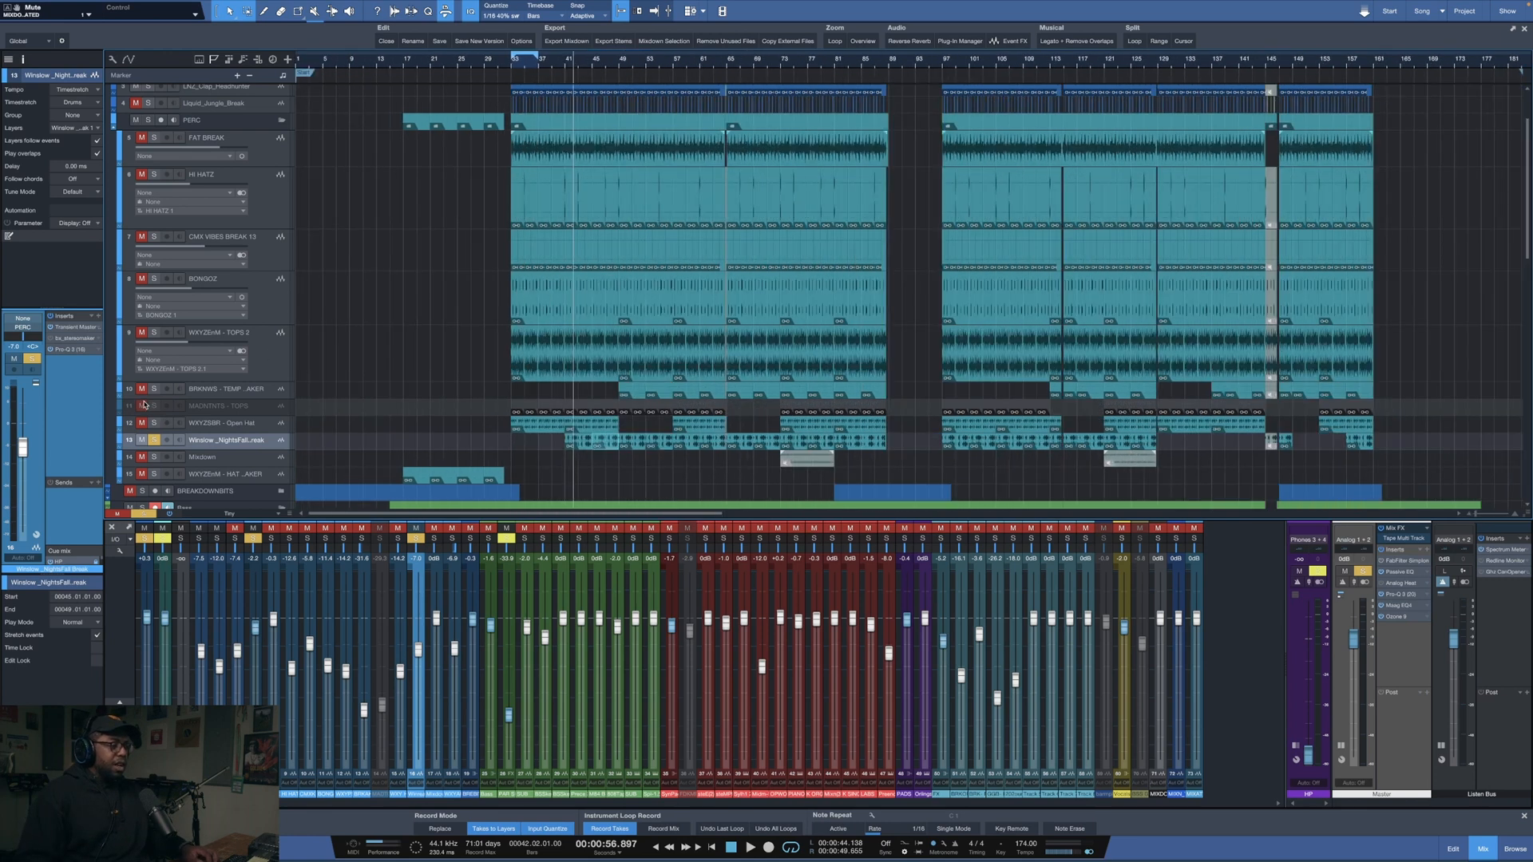
left_click(154, 391)
left_click(627, 68)
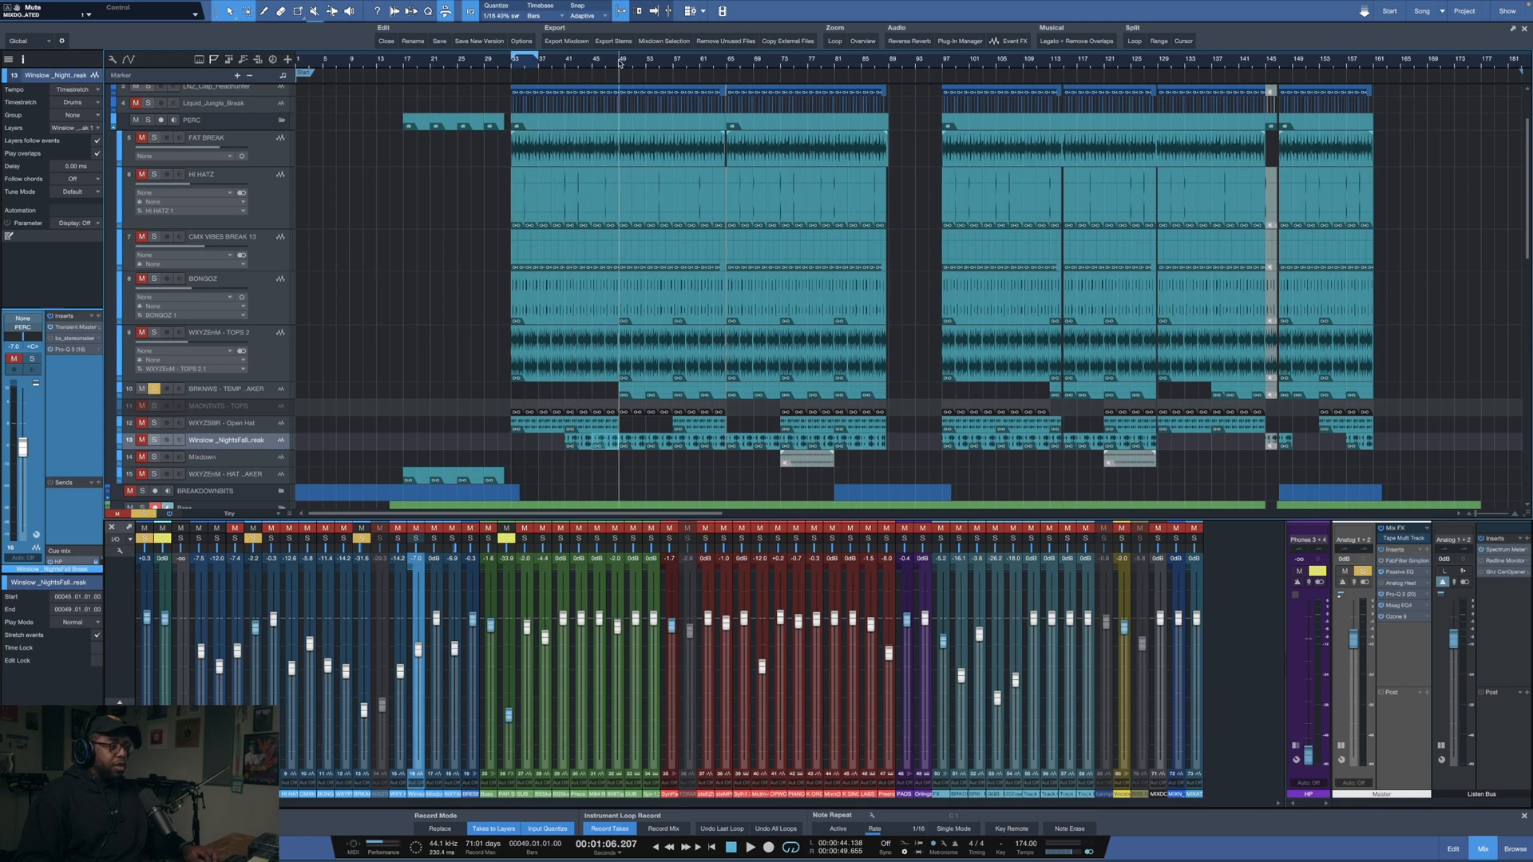
scroll(627, 64, "up", 4)
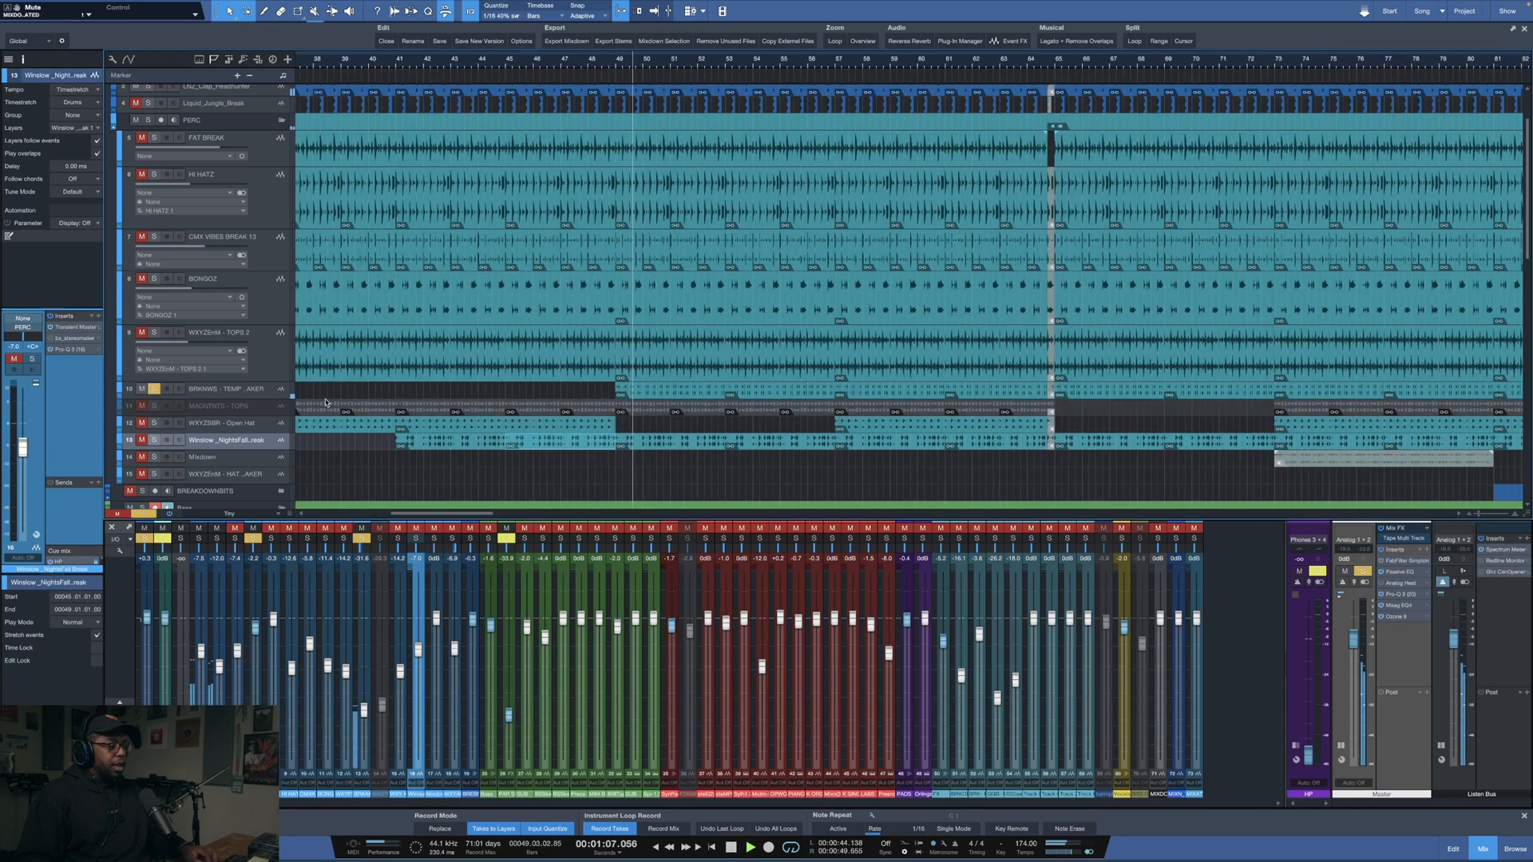
- Play the BRKNWS TEMP shaker track on its own, and with the kick, clap and jungle break tracks soloed from bar 49
left_click(250, 394)
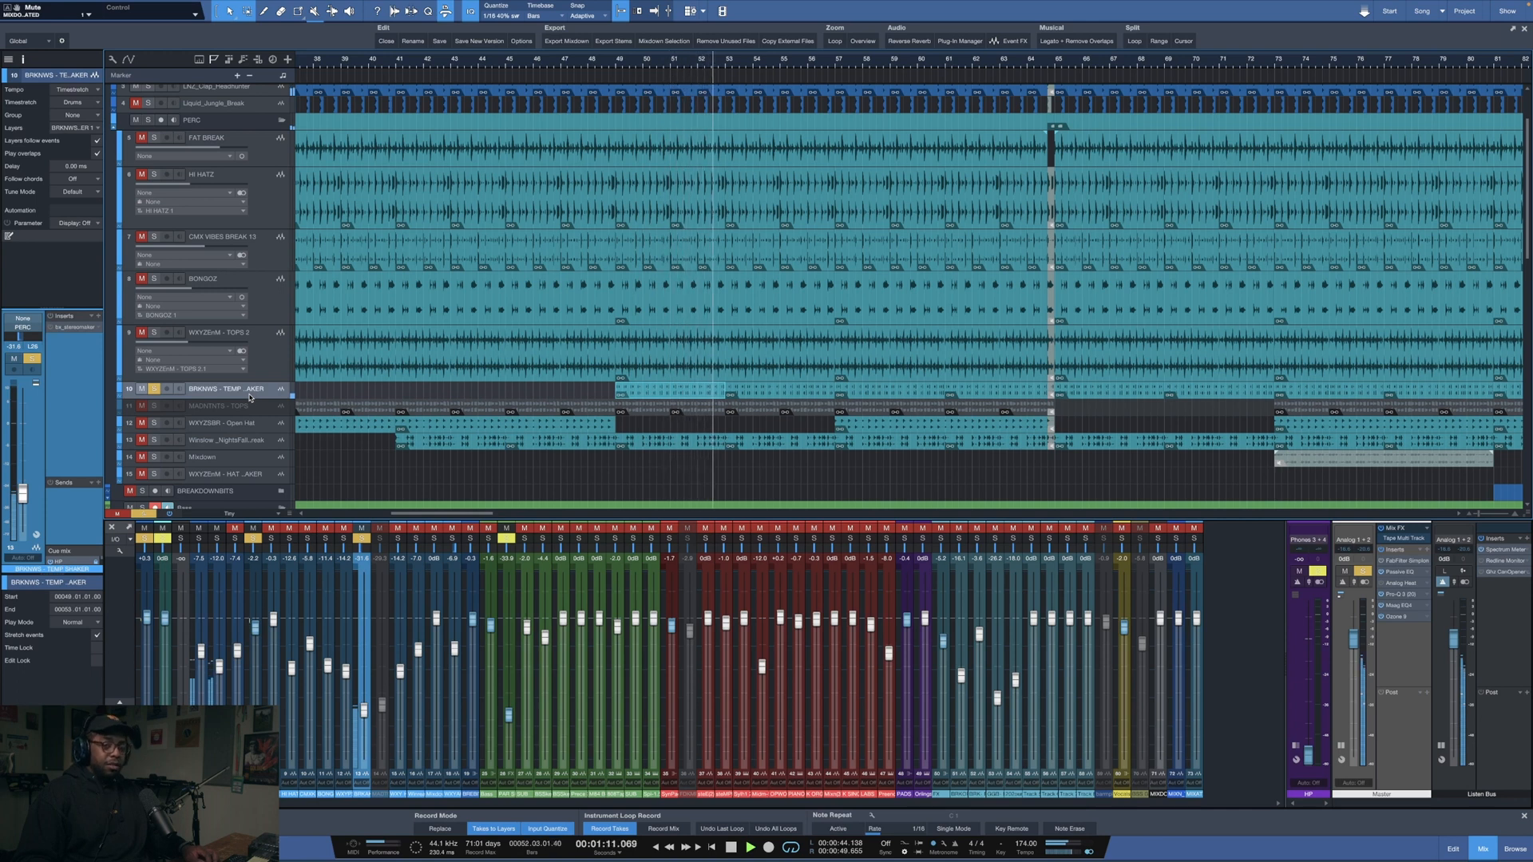
key("space")
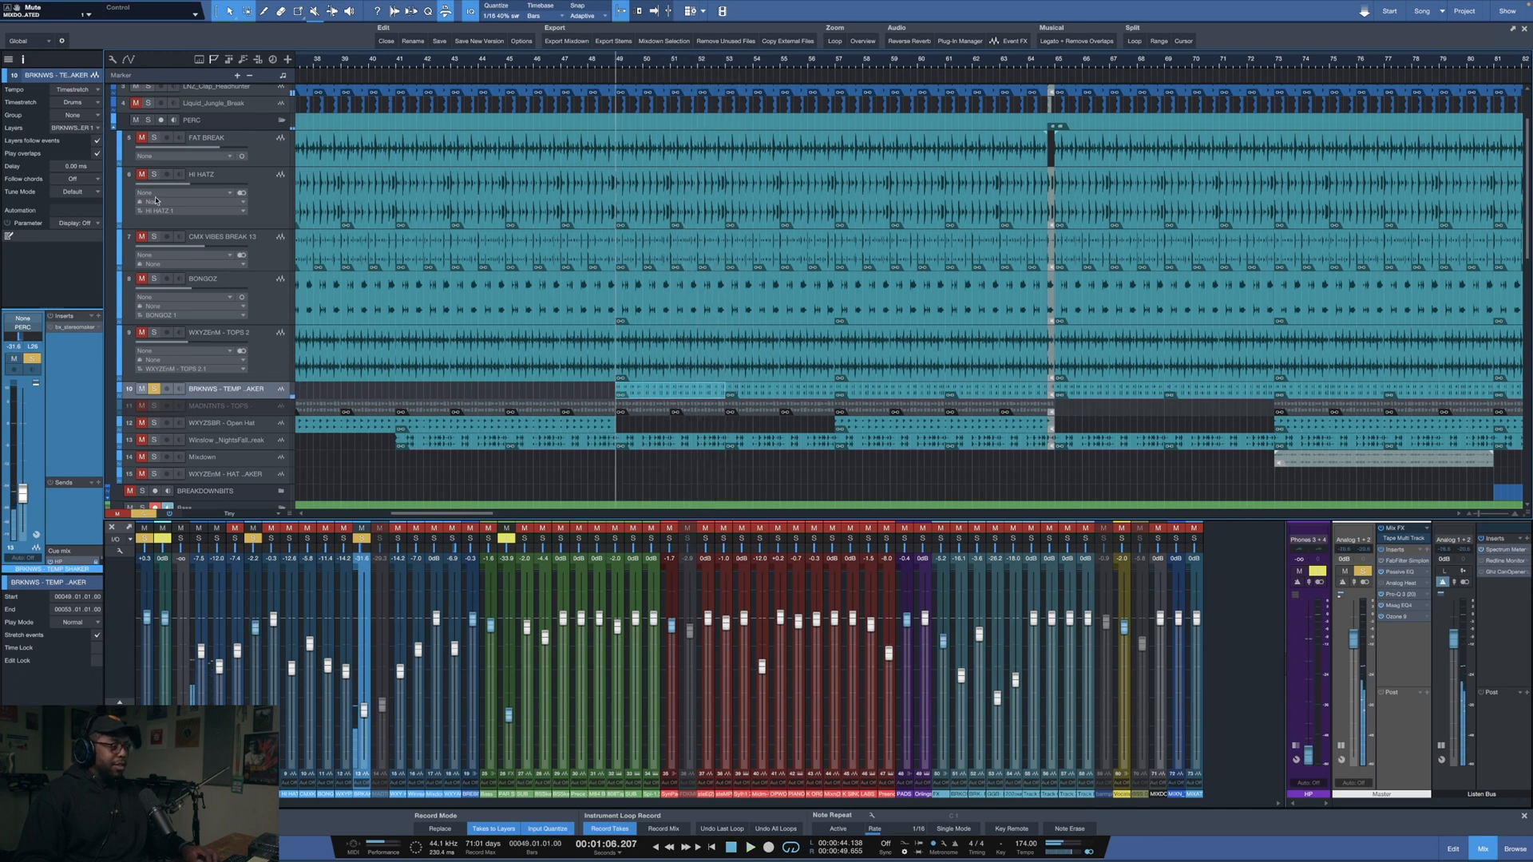
scroll(147, 136, "up", 2)
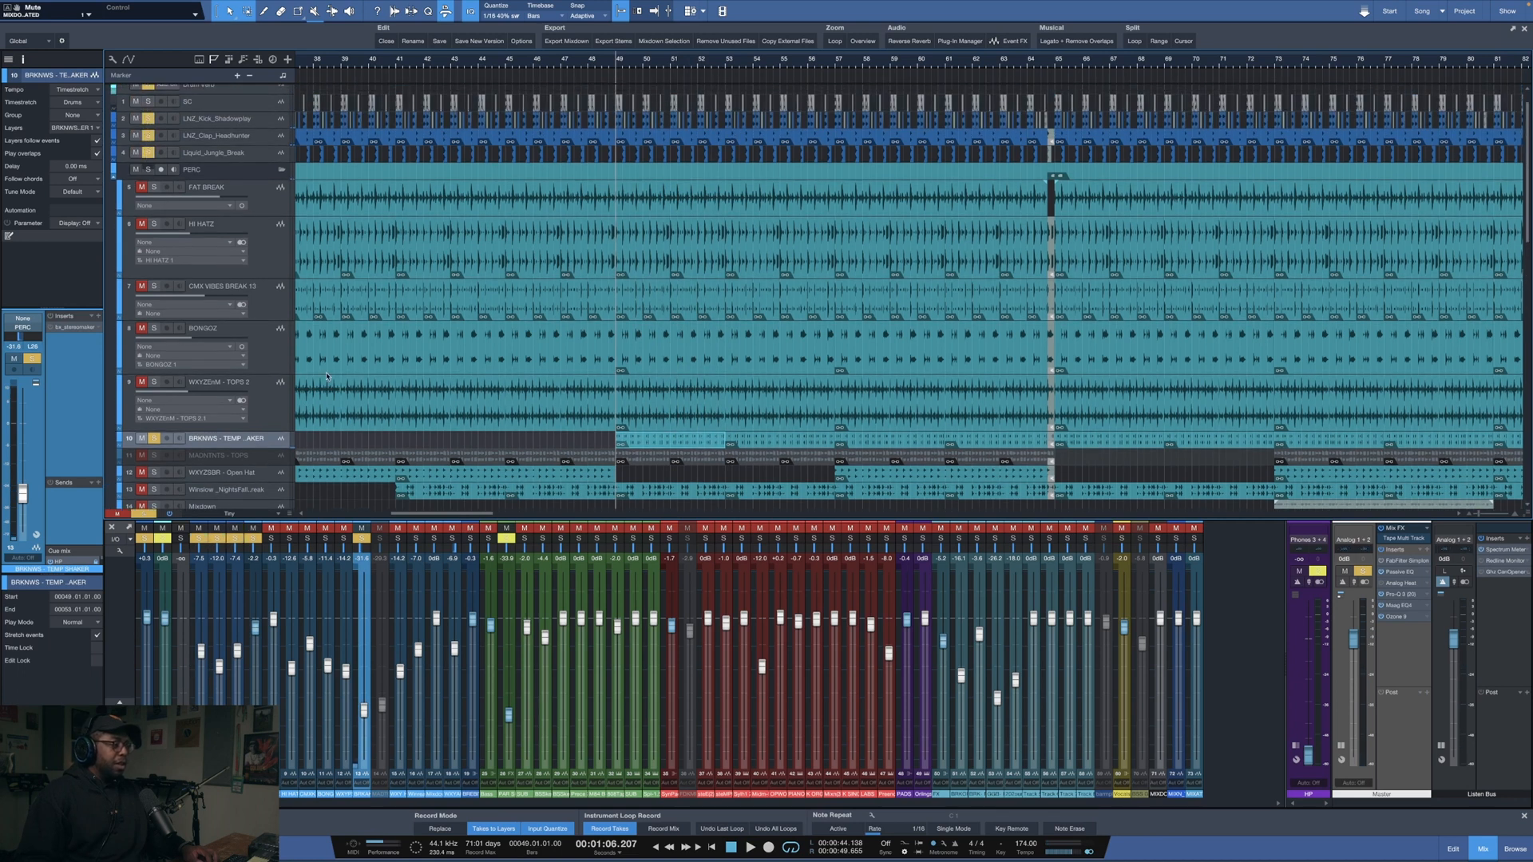
key("space")
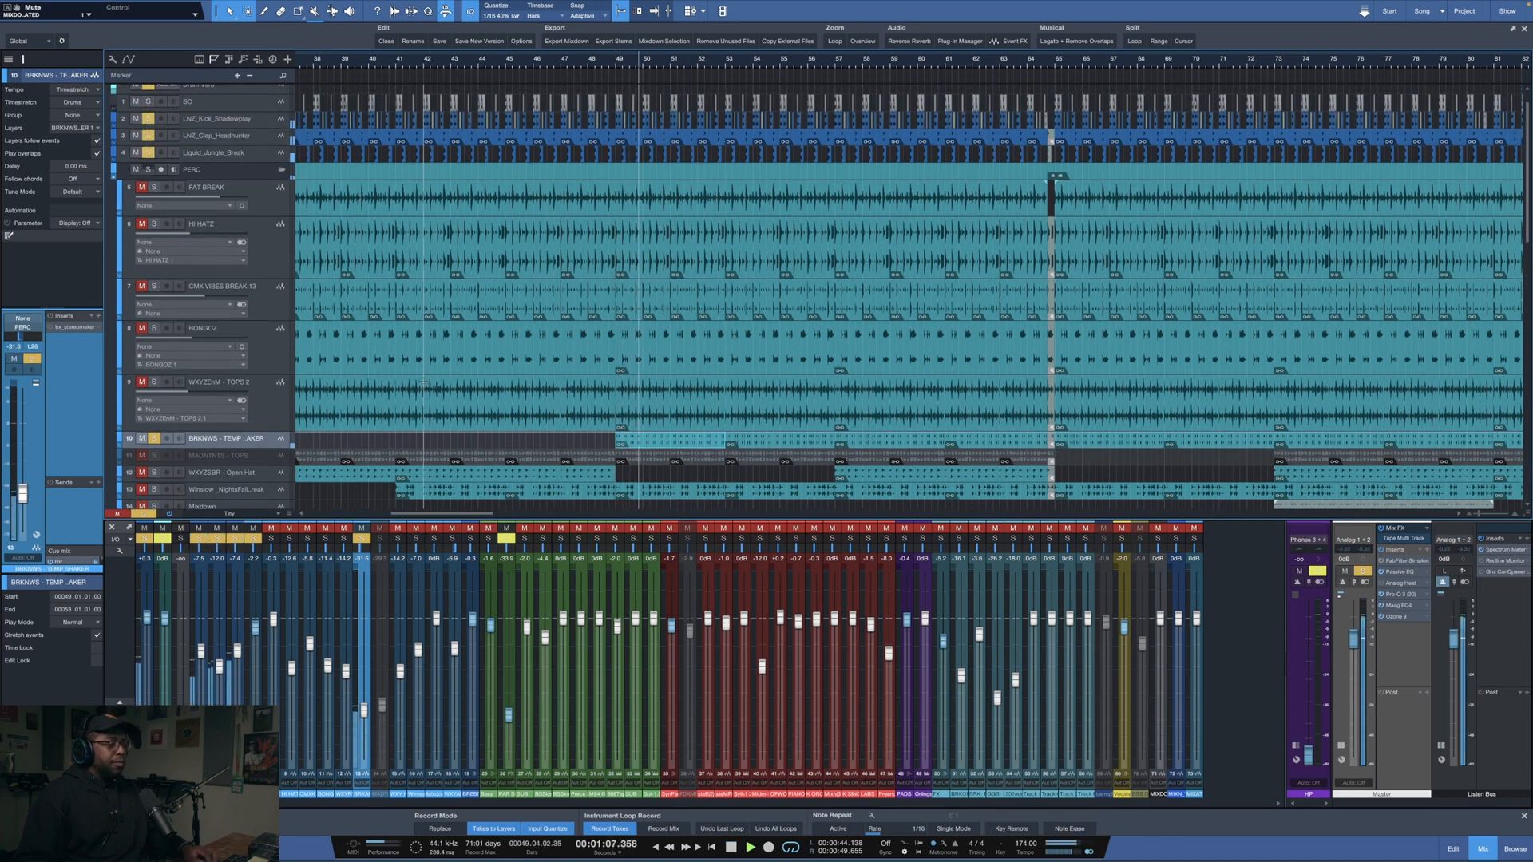
key("space")
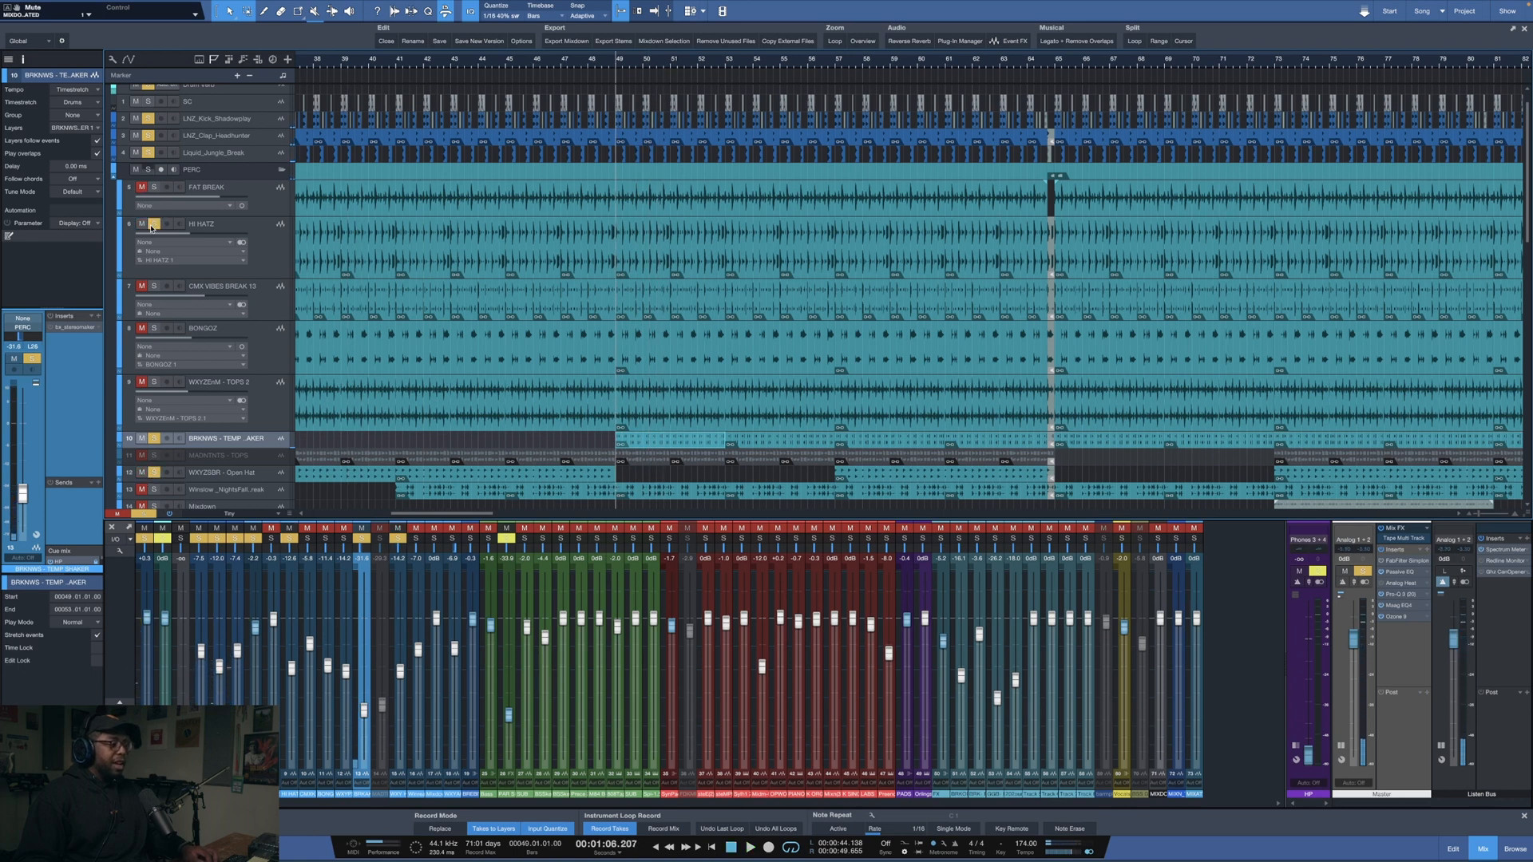
- Play from bar 49, bring in the full PERC folder by soloing it, and show the overview of the whole song
key("space")
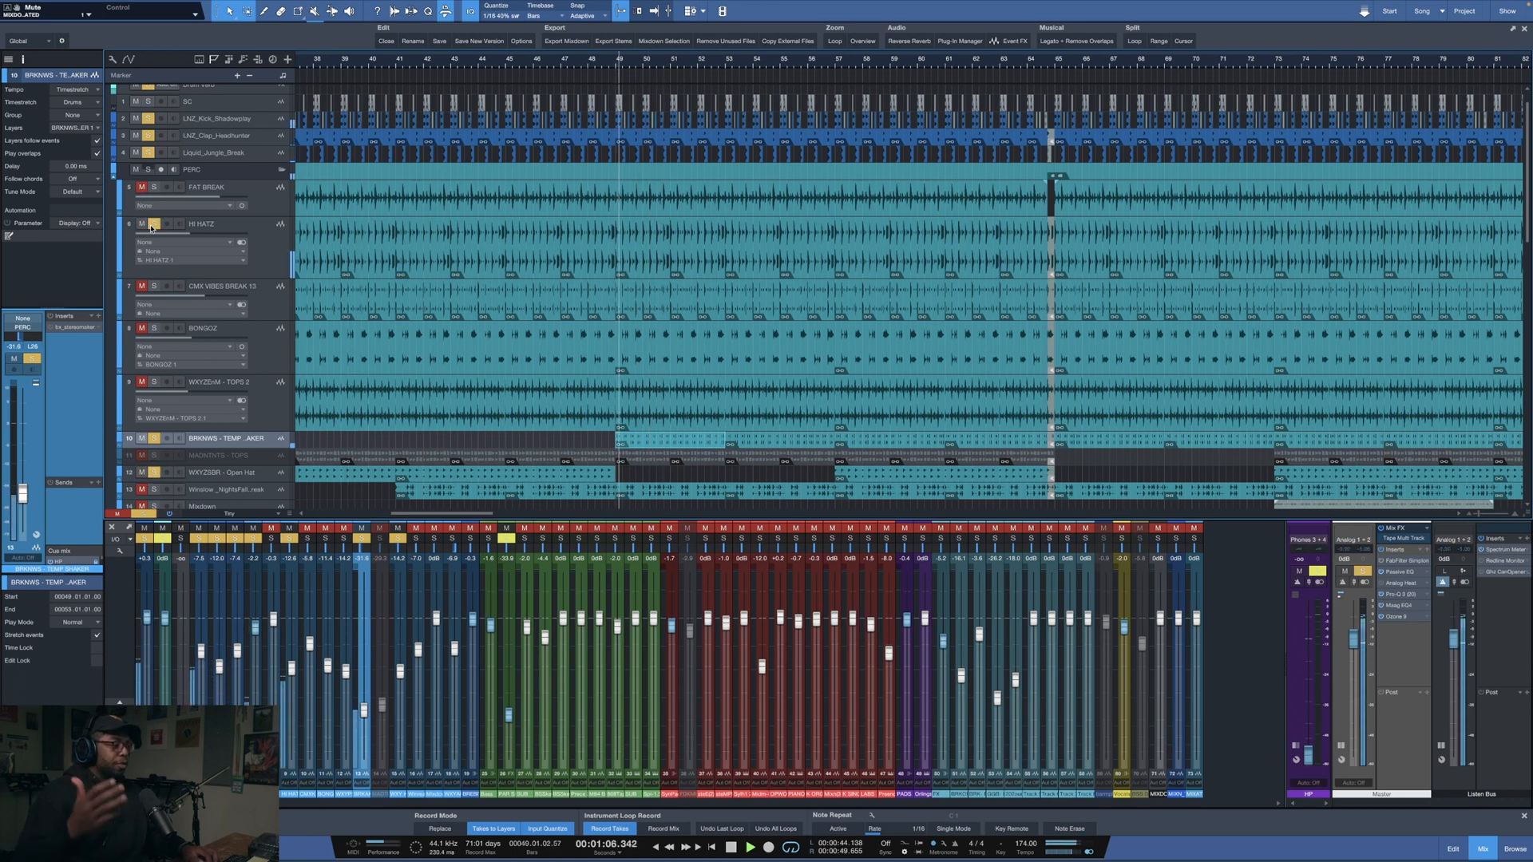
left_click(148, 170)
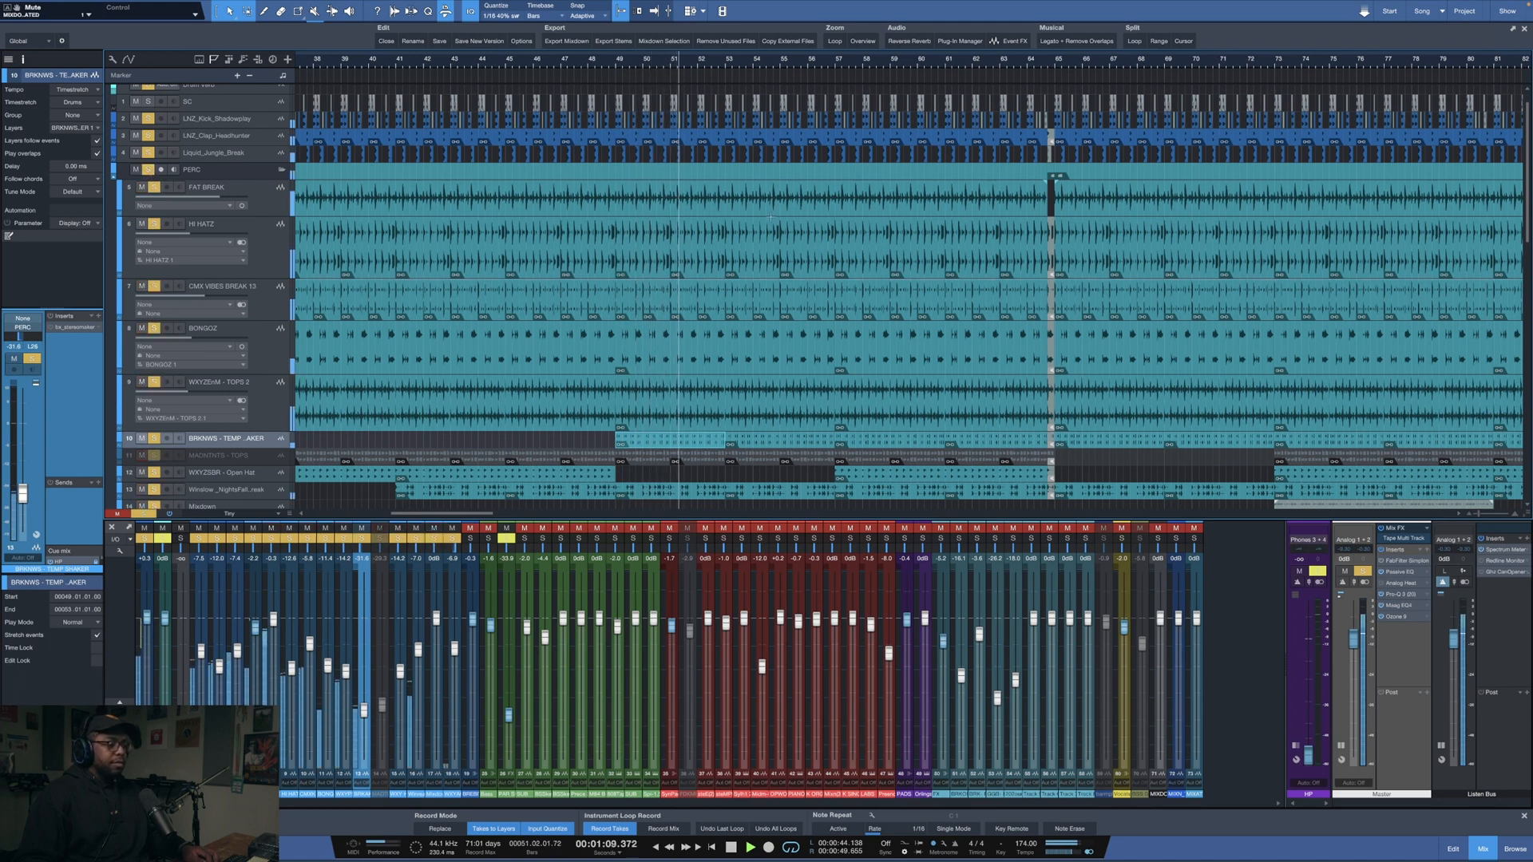
left_click(863, 41)
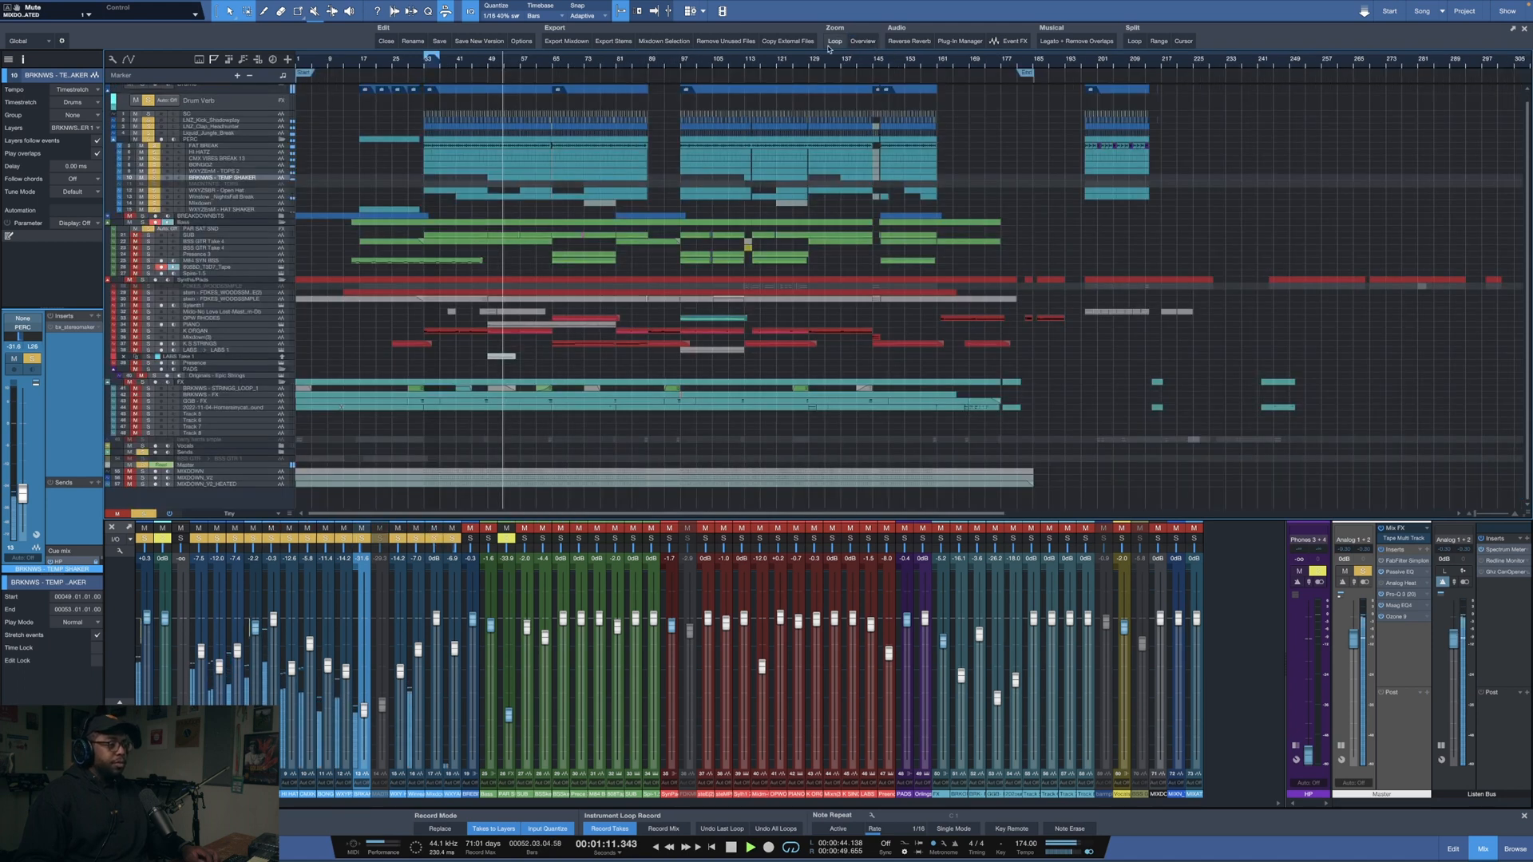
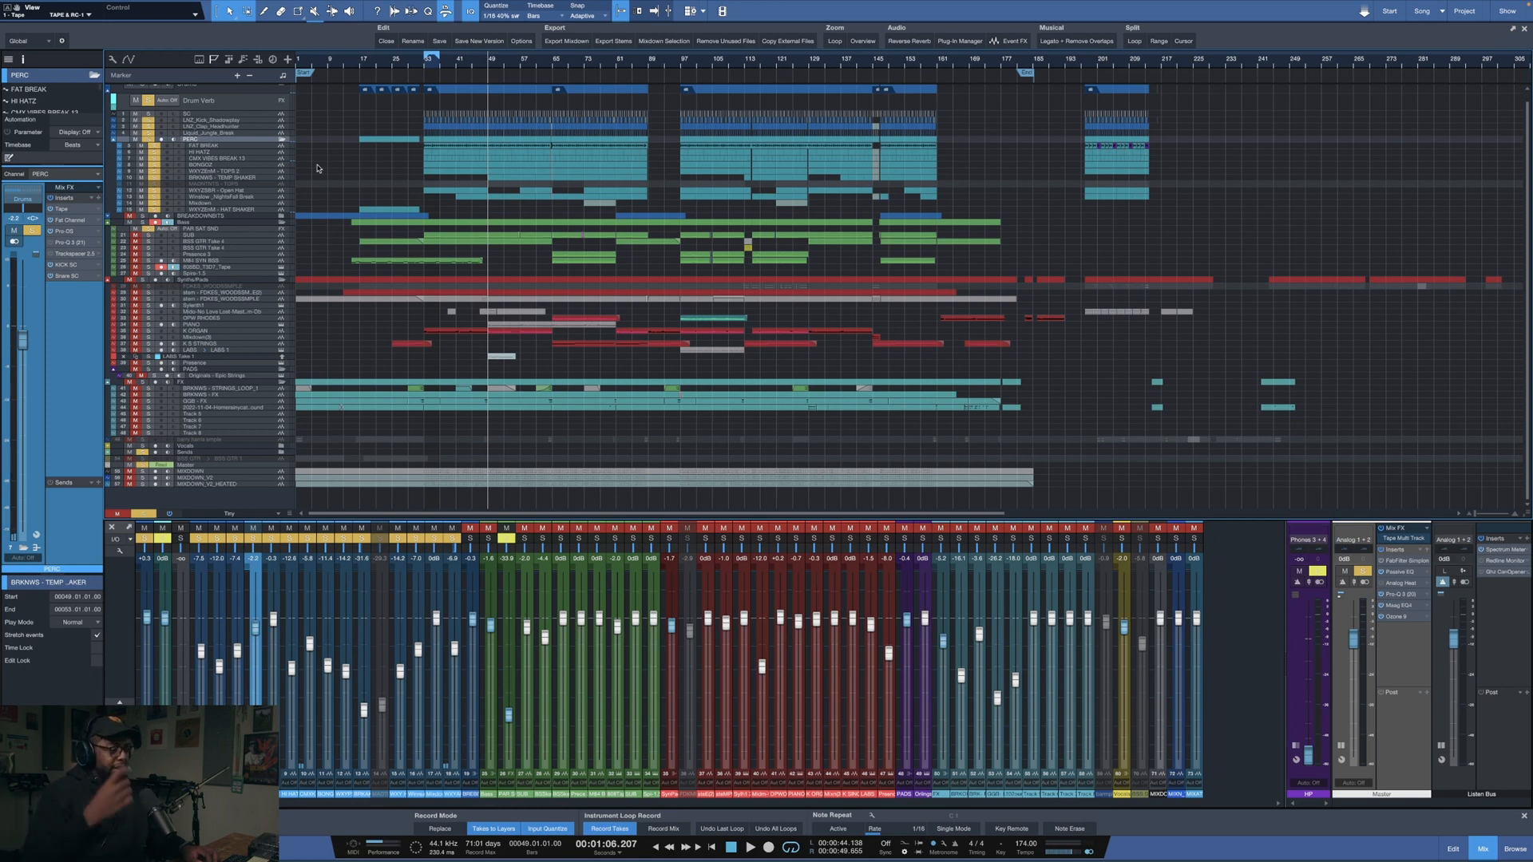
- Open the Pro-DS insert on the PERC folder channel, examine its settings, and close it
left_click(64, 232)
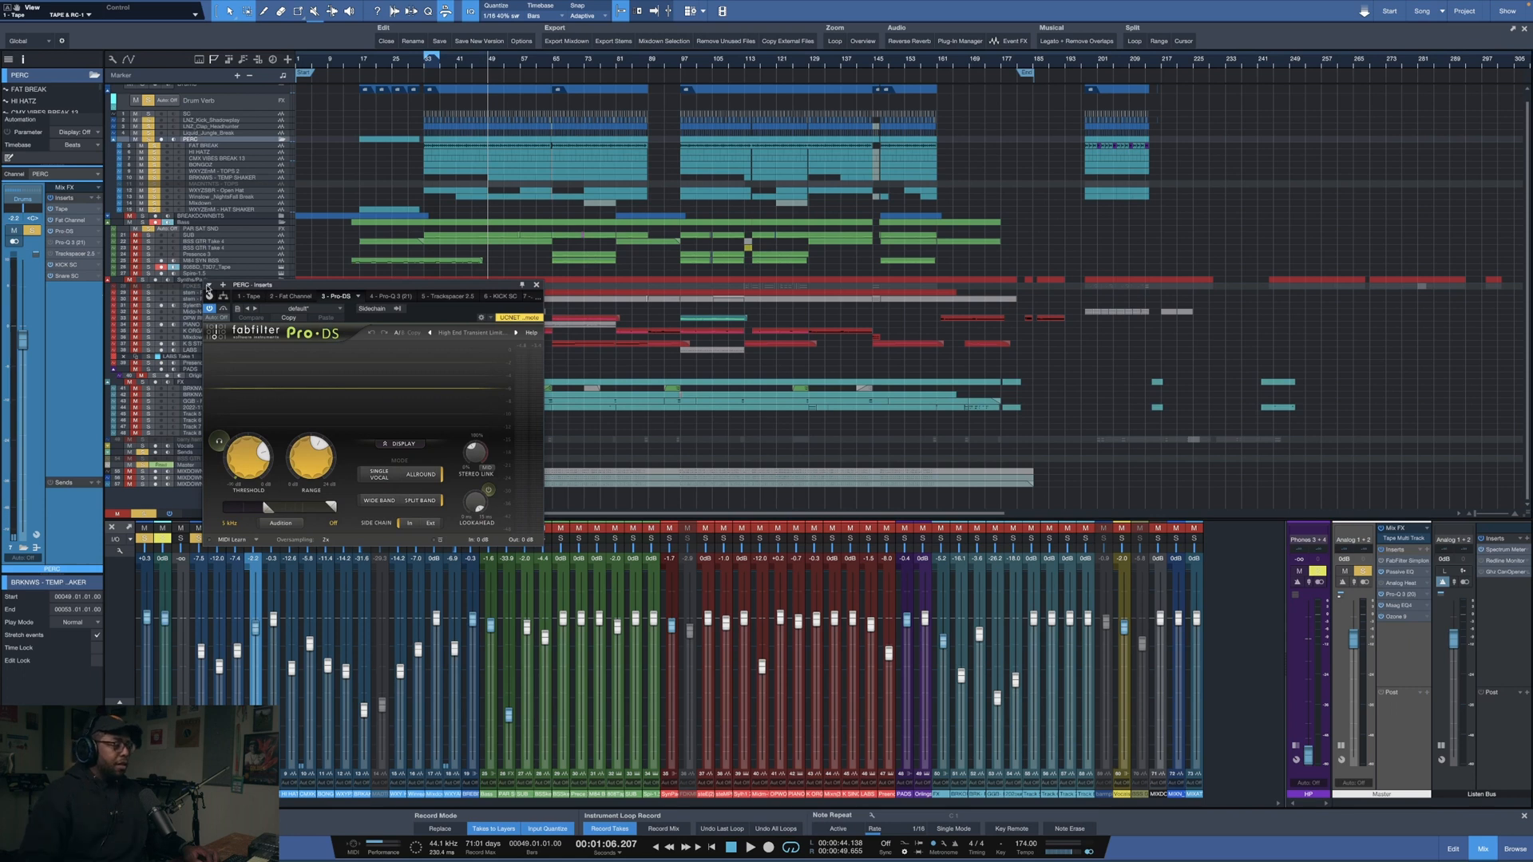
left_click(536, 285)
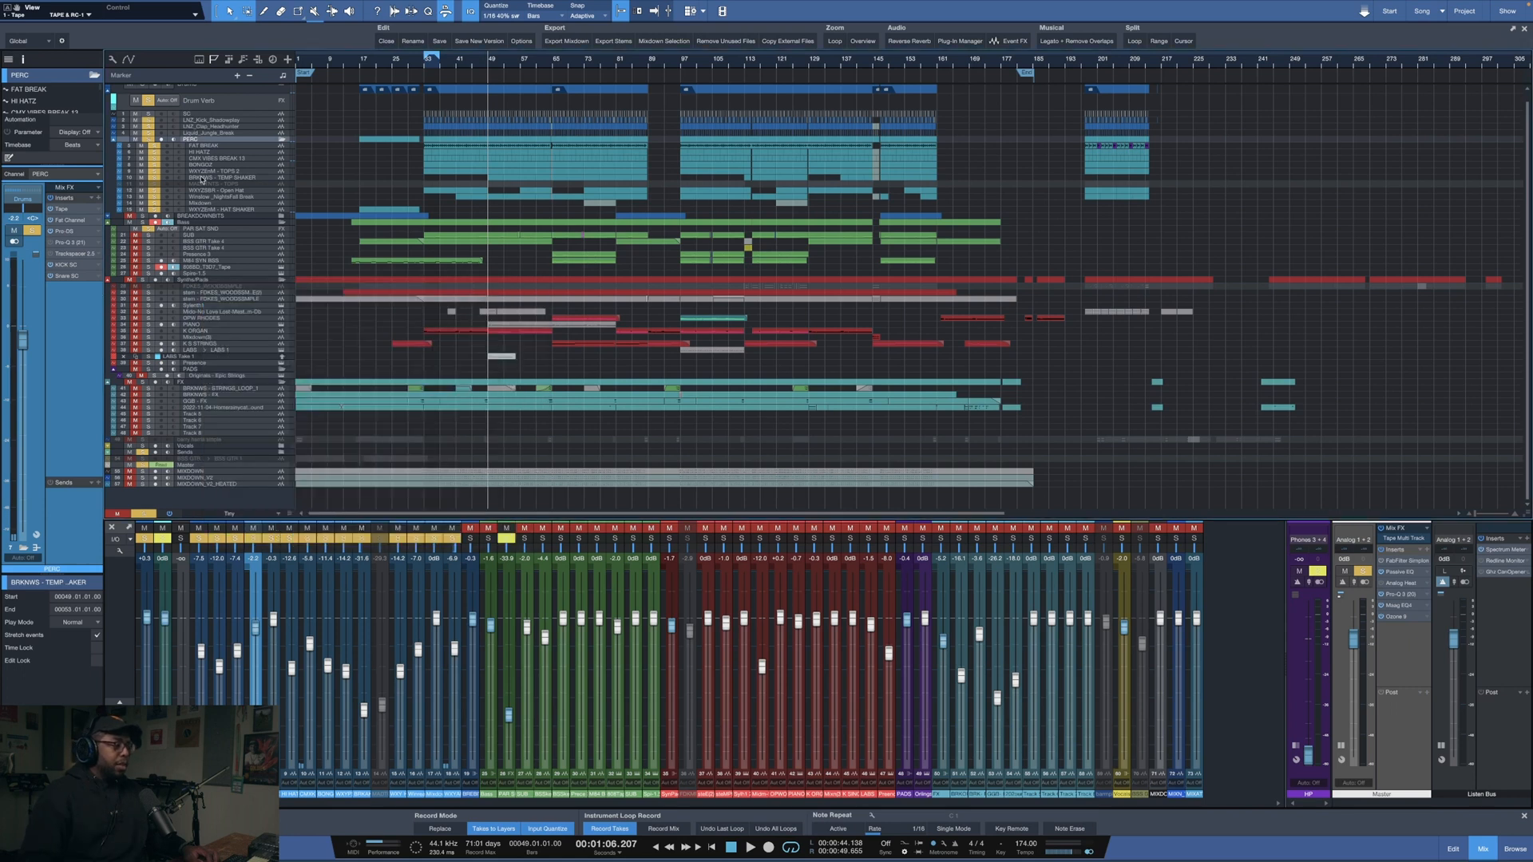
- Select and solo the Drums folder, and play the complete drum group from bar 33
scroll(318, 167, "up", 1)
left_click(224, 99)
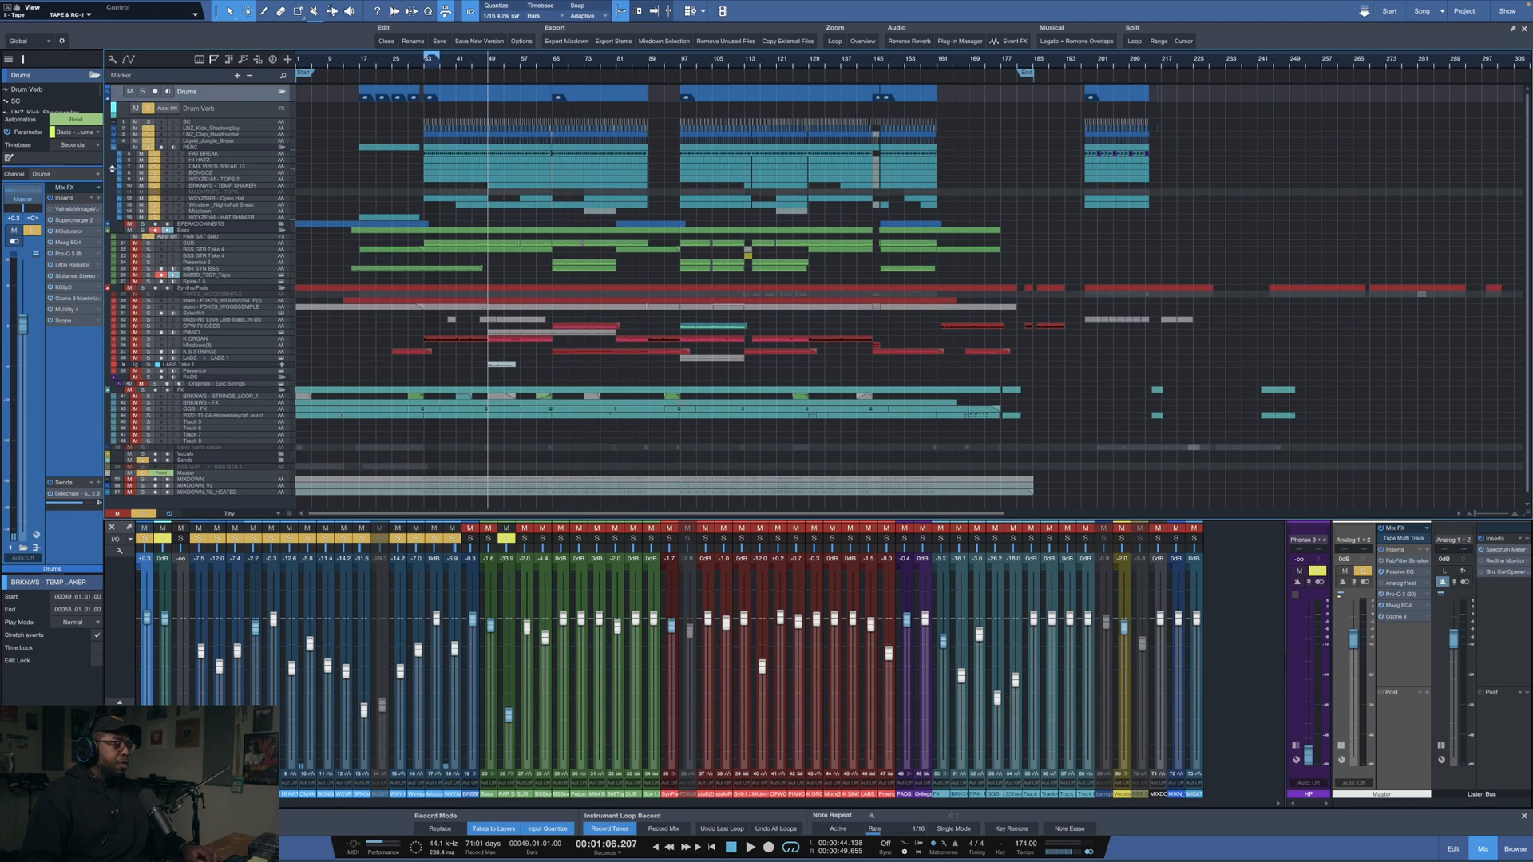
left_click(141, 92)
left_click_drag(426, 67, 391, 68)
key("space")
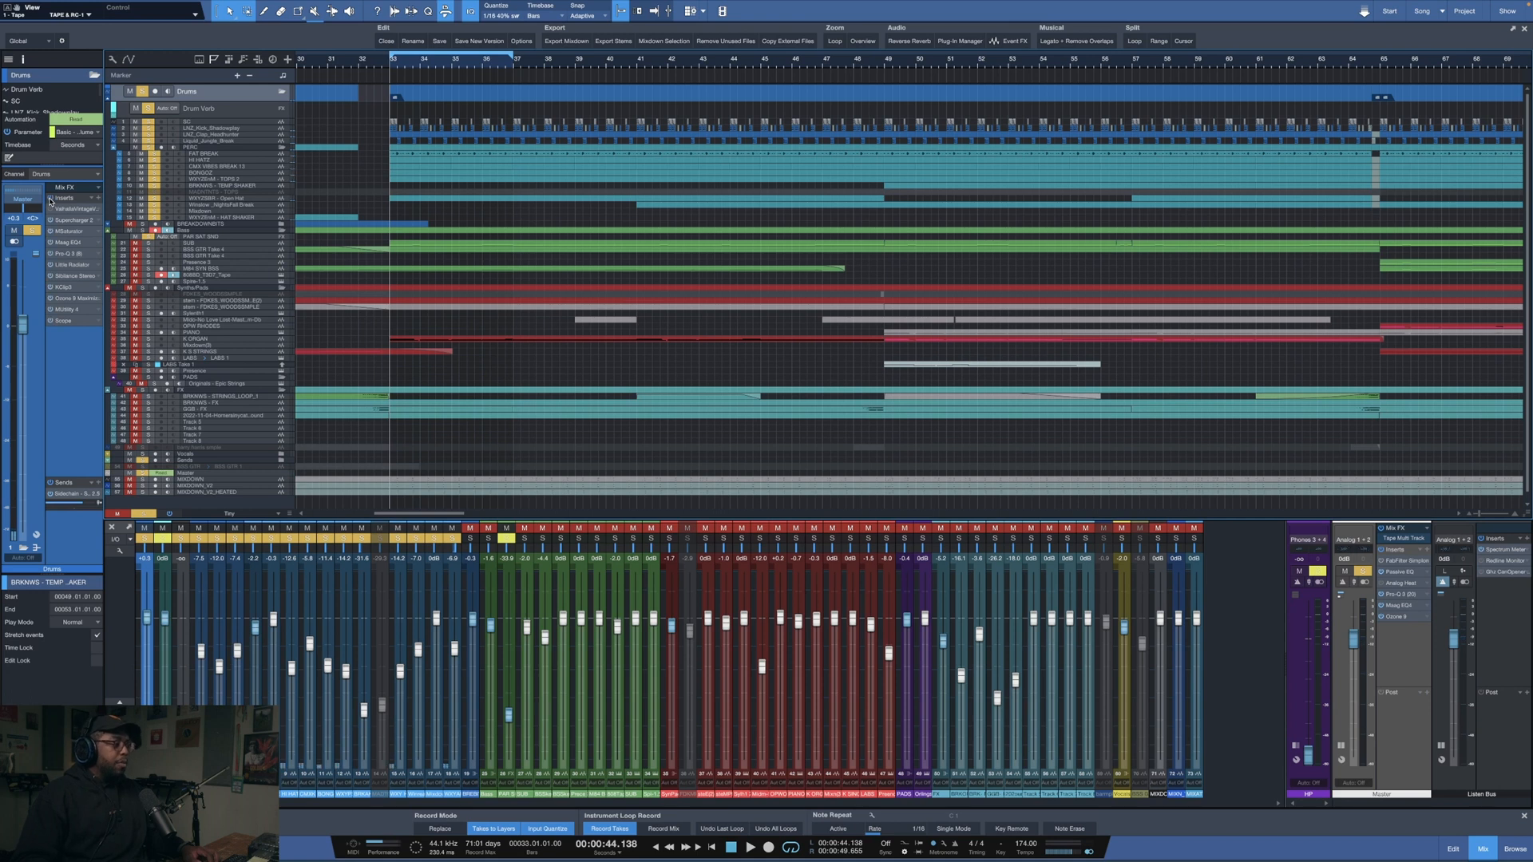
key("space")
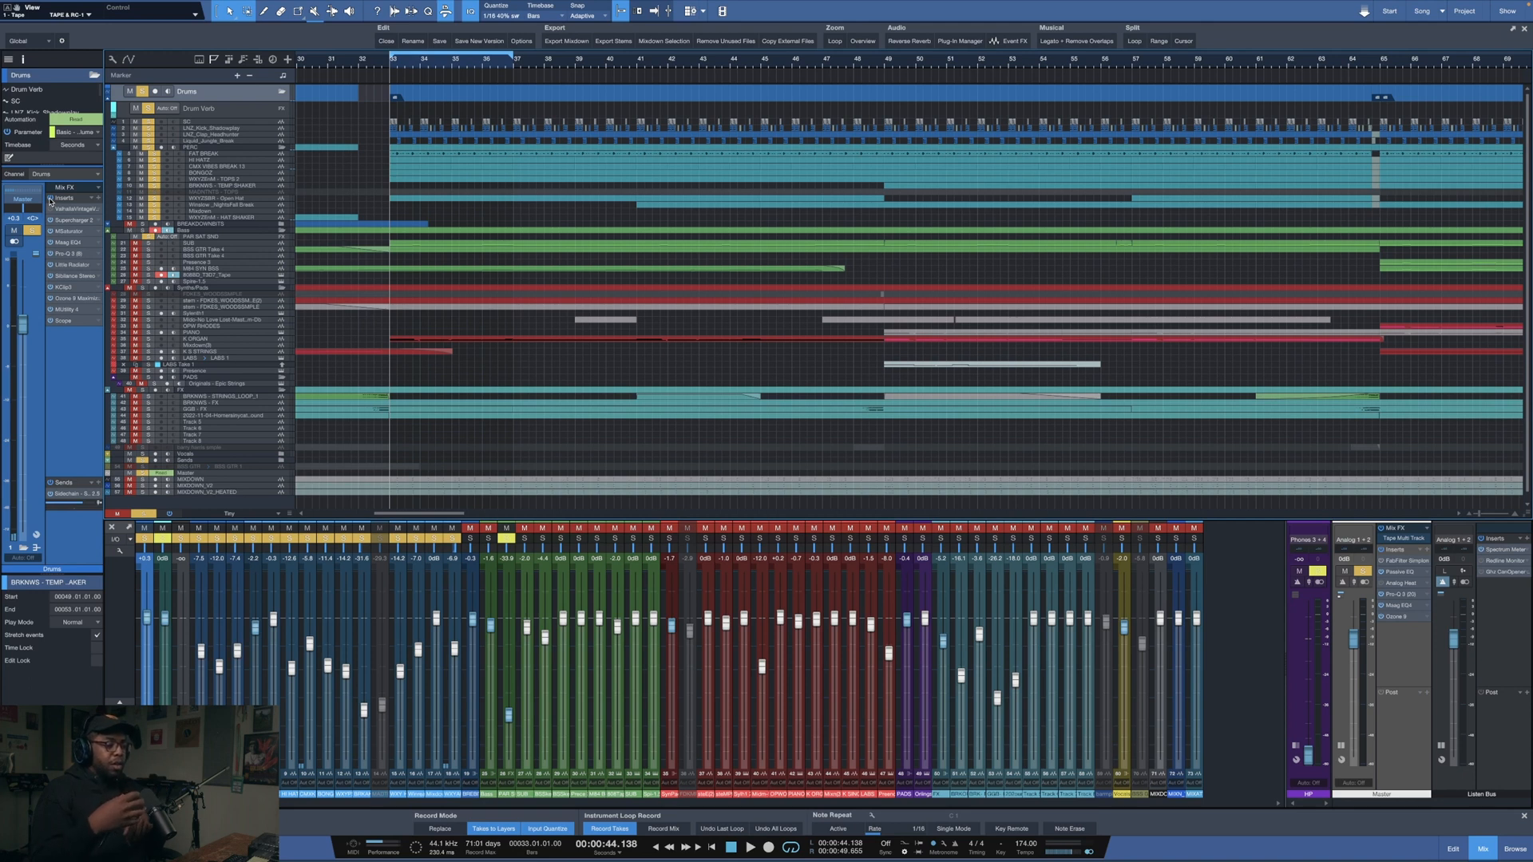
- Open the Supercharger 2 insert on the Drums bus and watch it during playback from bar 33
left_click(70, 221)
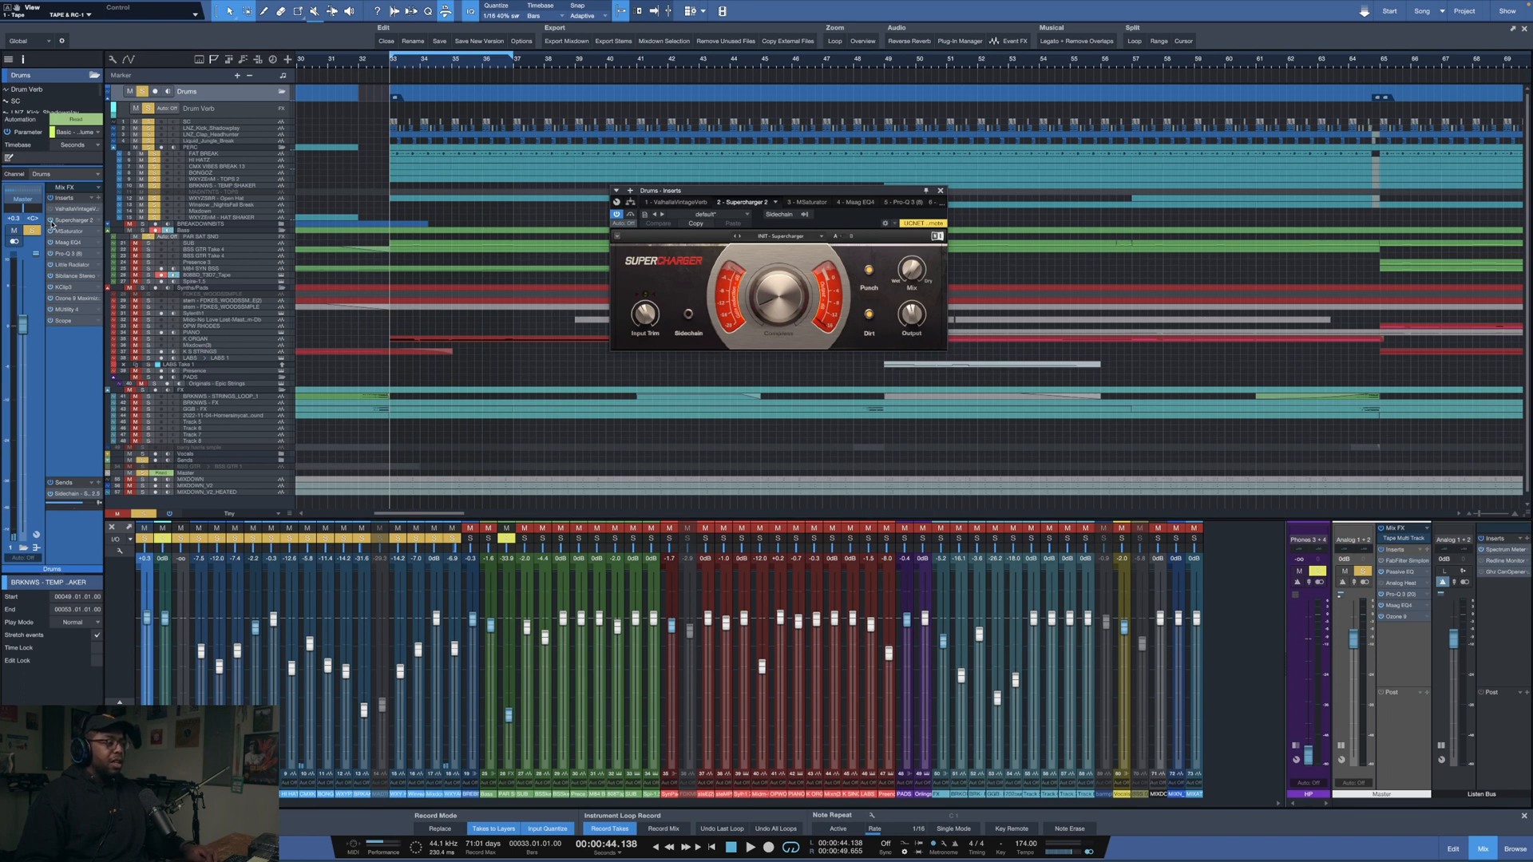
key("space")
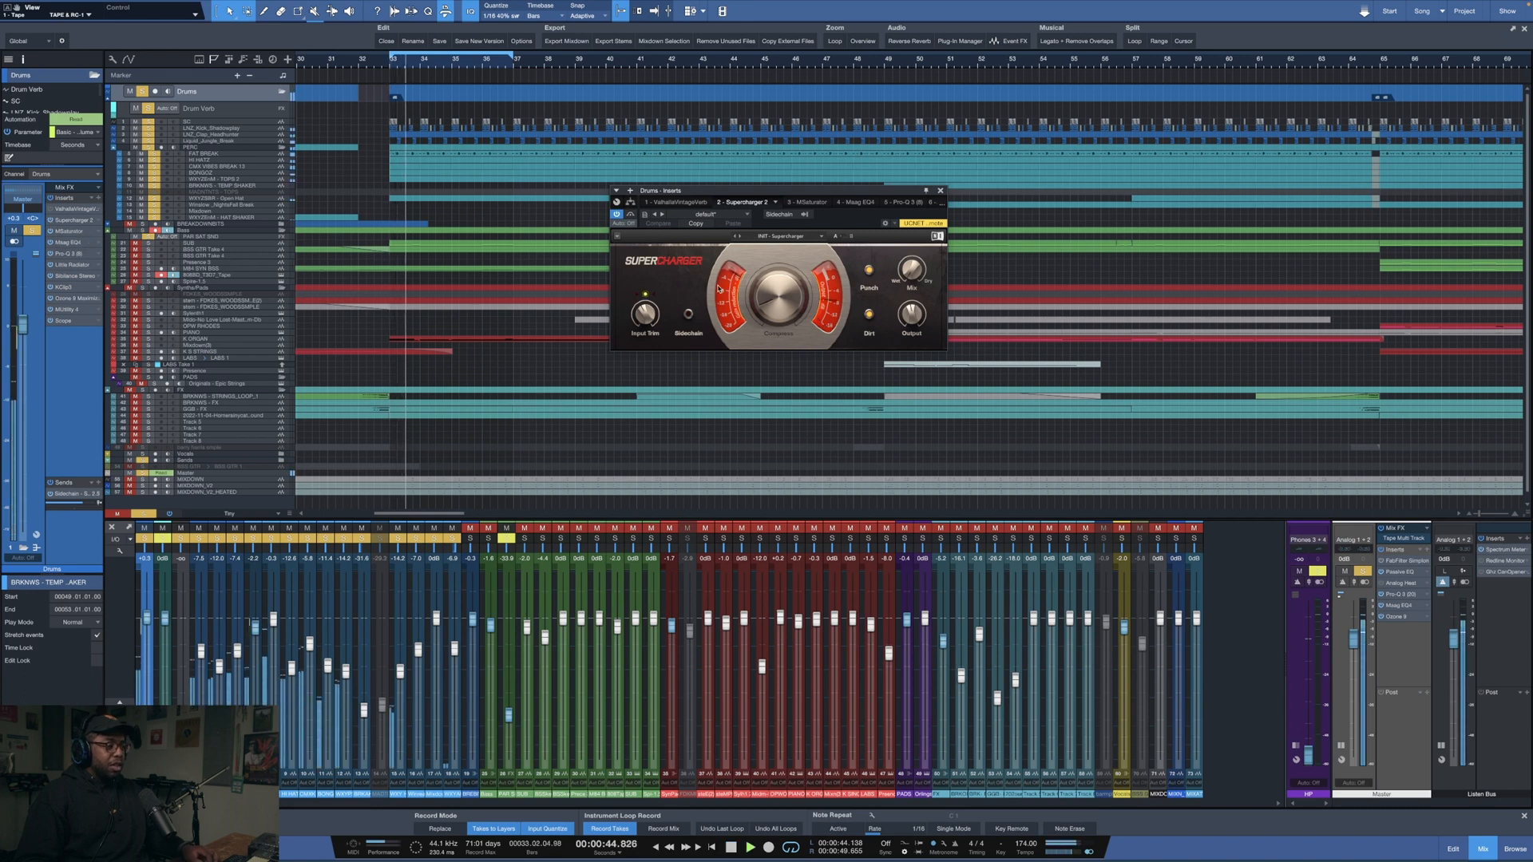
key("space")
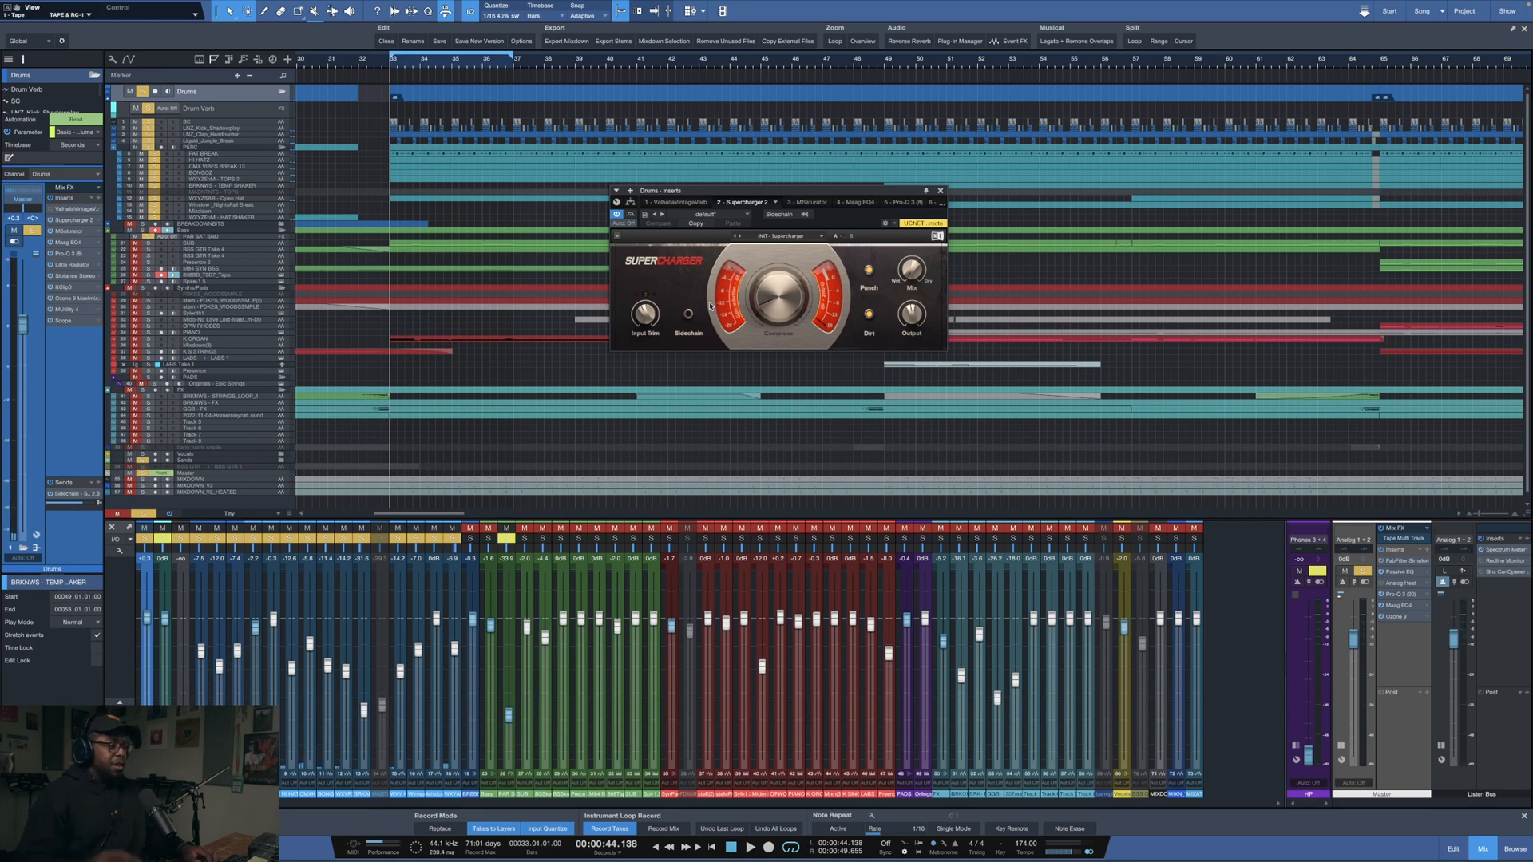
- Examine the MSaturator, Maag EQ4 and Pro-Q 3 inserts on the Drums bus, including the individual EQ bands
left_click(71, 232)
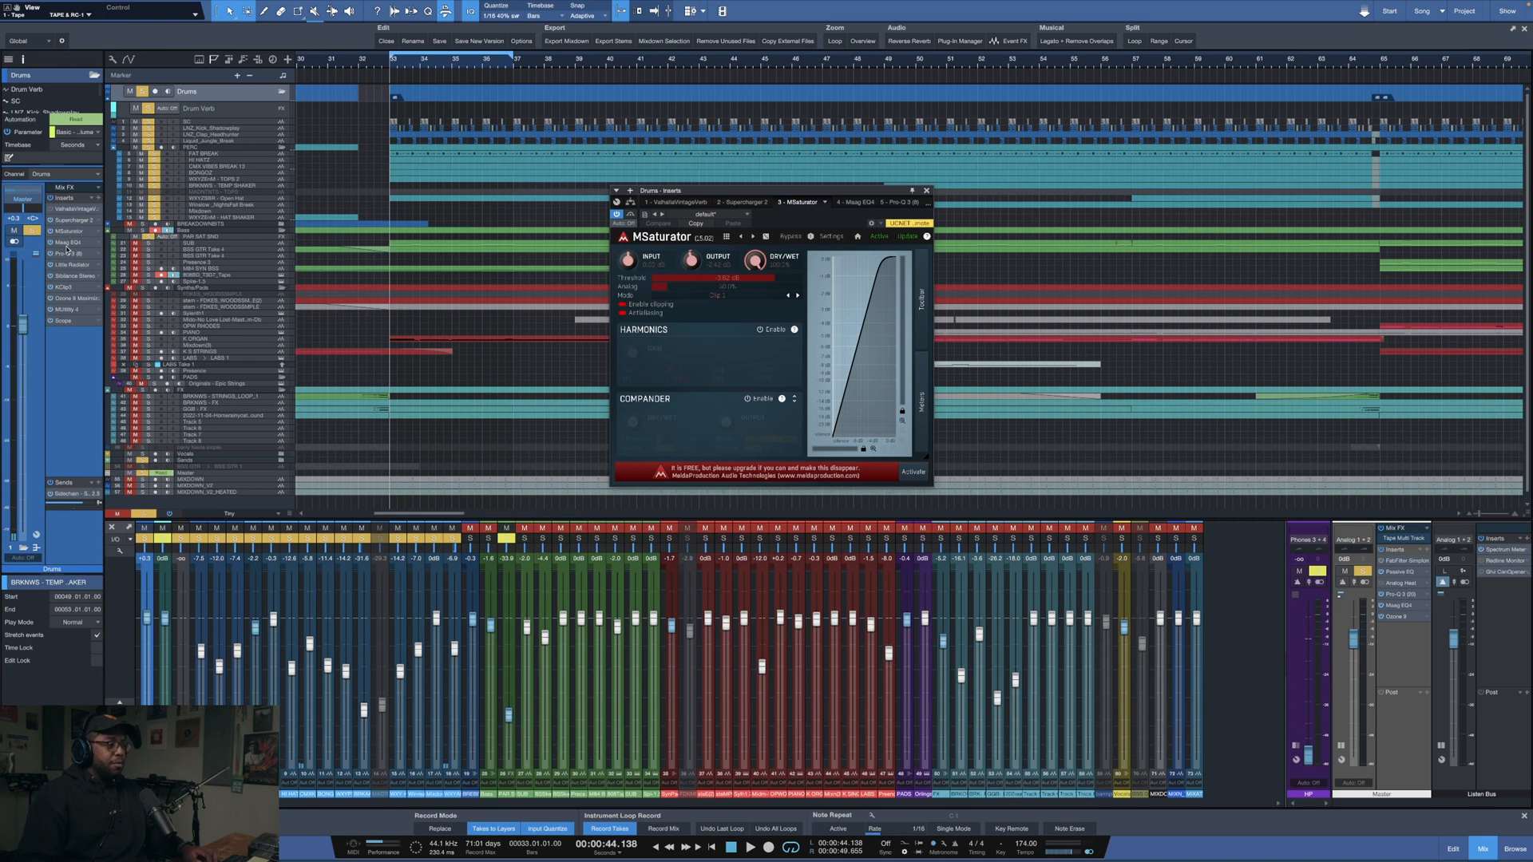
left_click(71, 243)
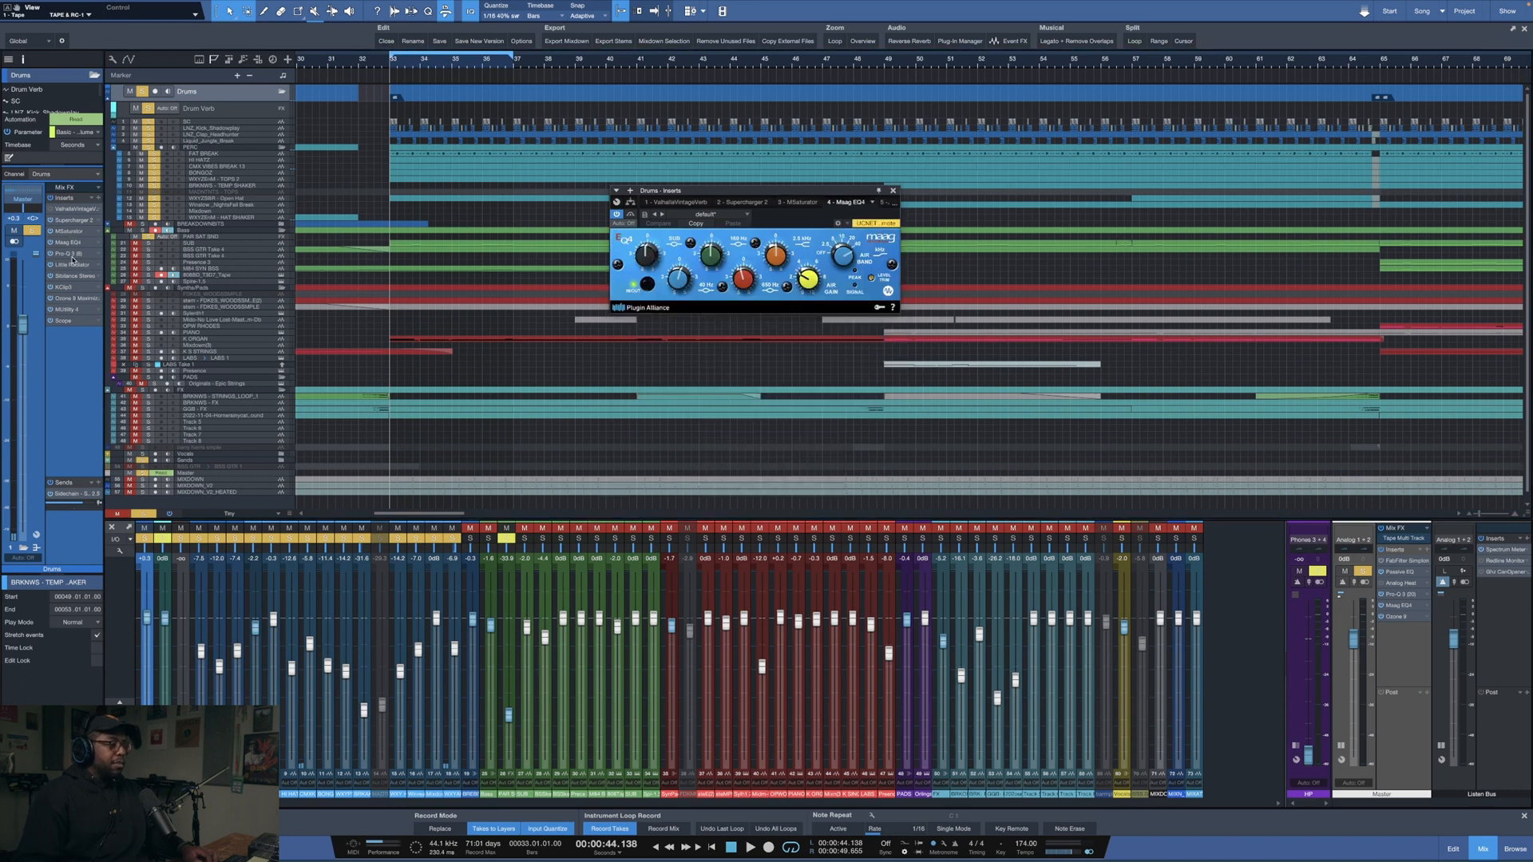
left_click(74, 254)
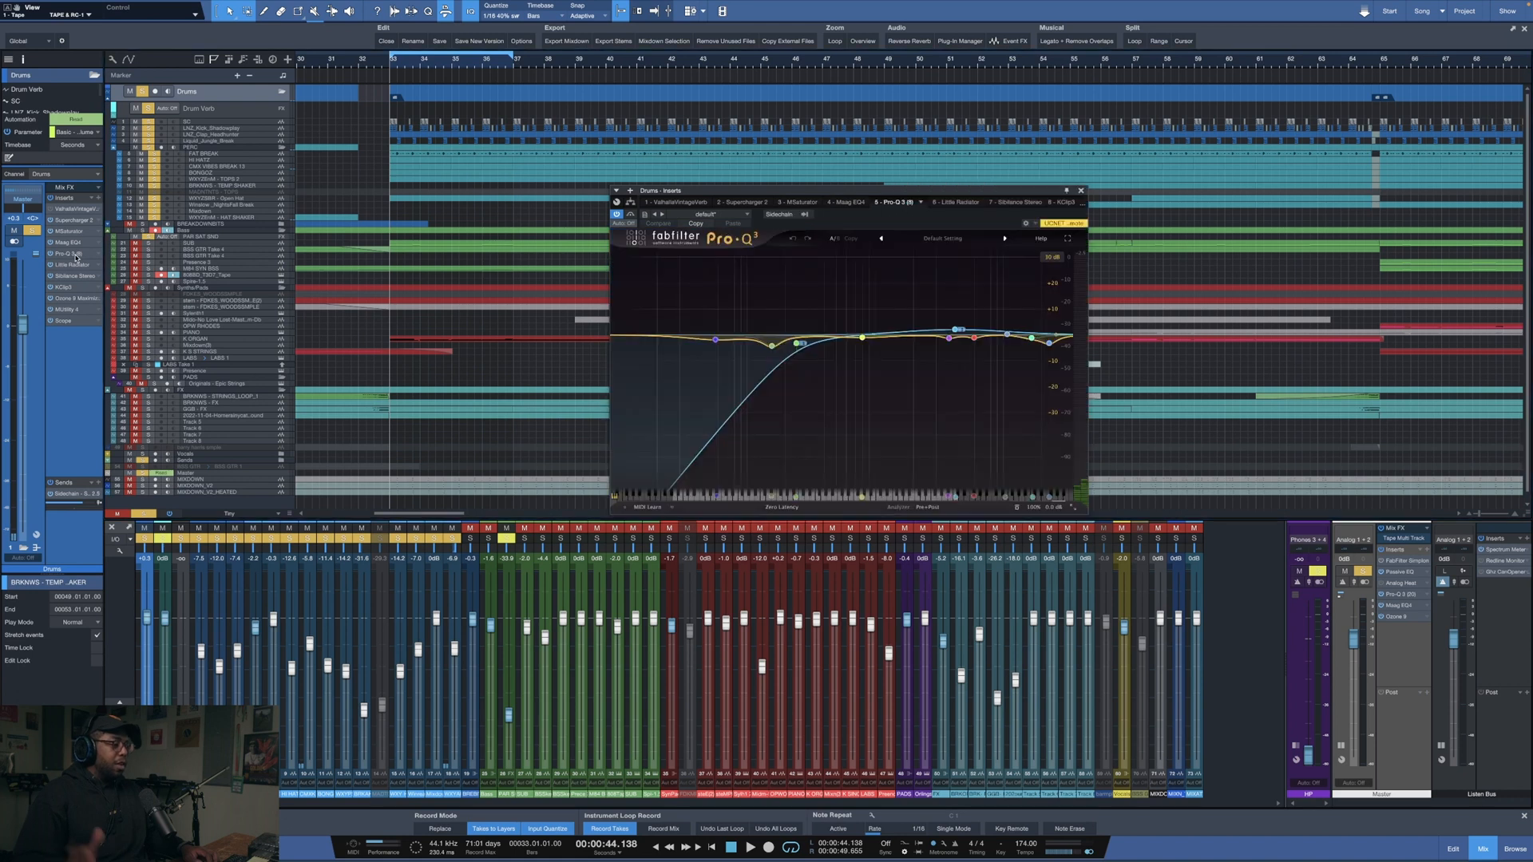
mouse_move(735, 306)
mouse_move(786, 343)
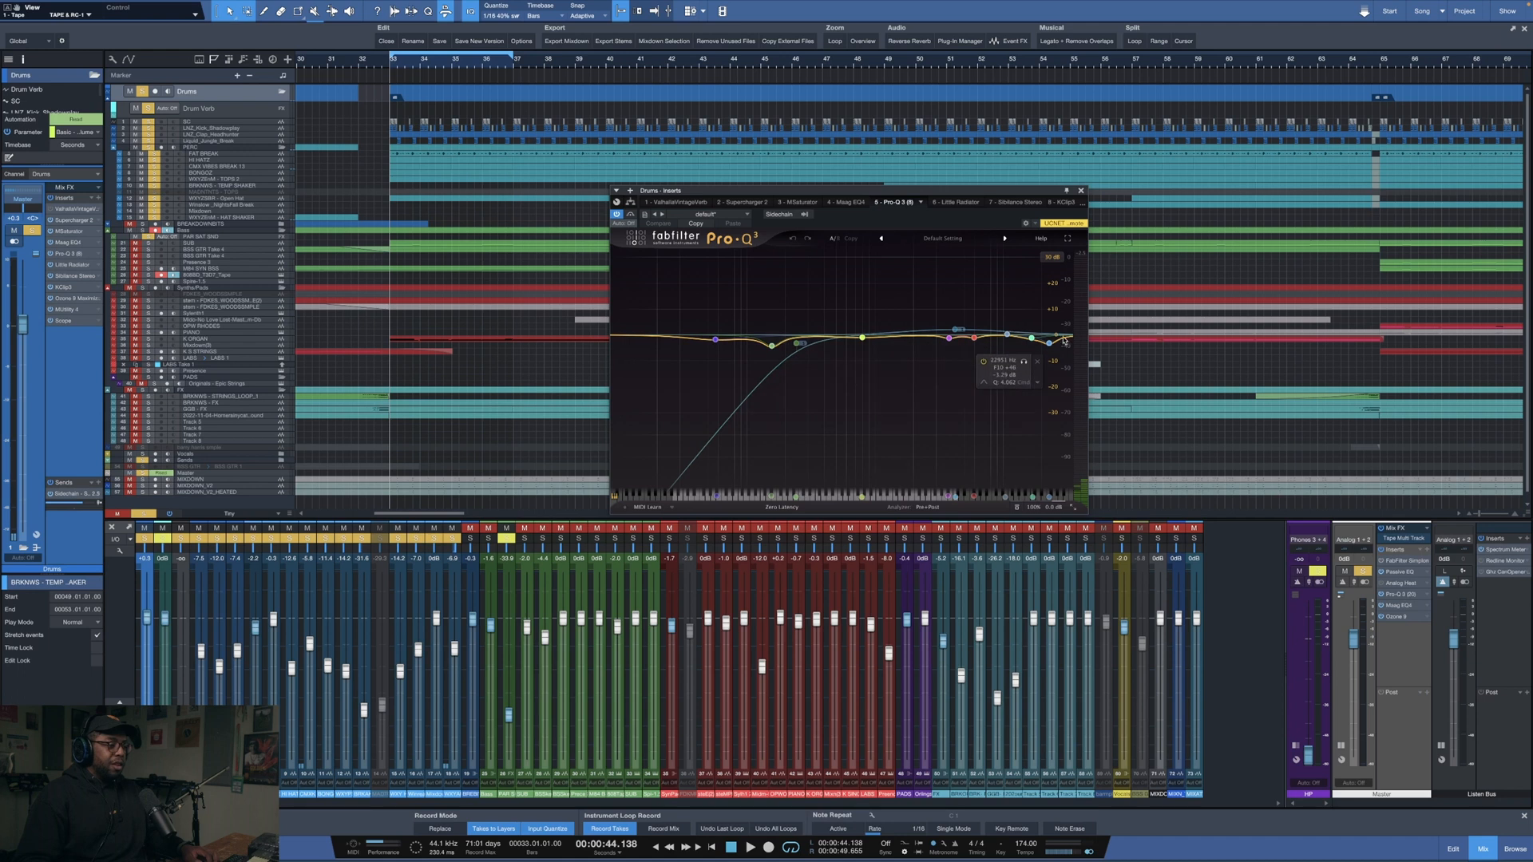
- Inspect the Little Radiator preamp and Sibilance Stereo inserts on the Drums bus
left_click(71, 265)
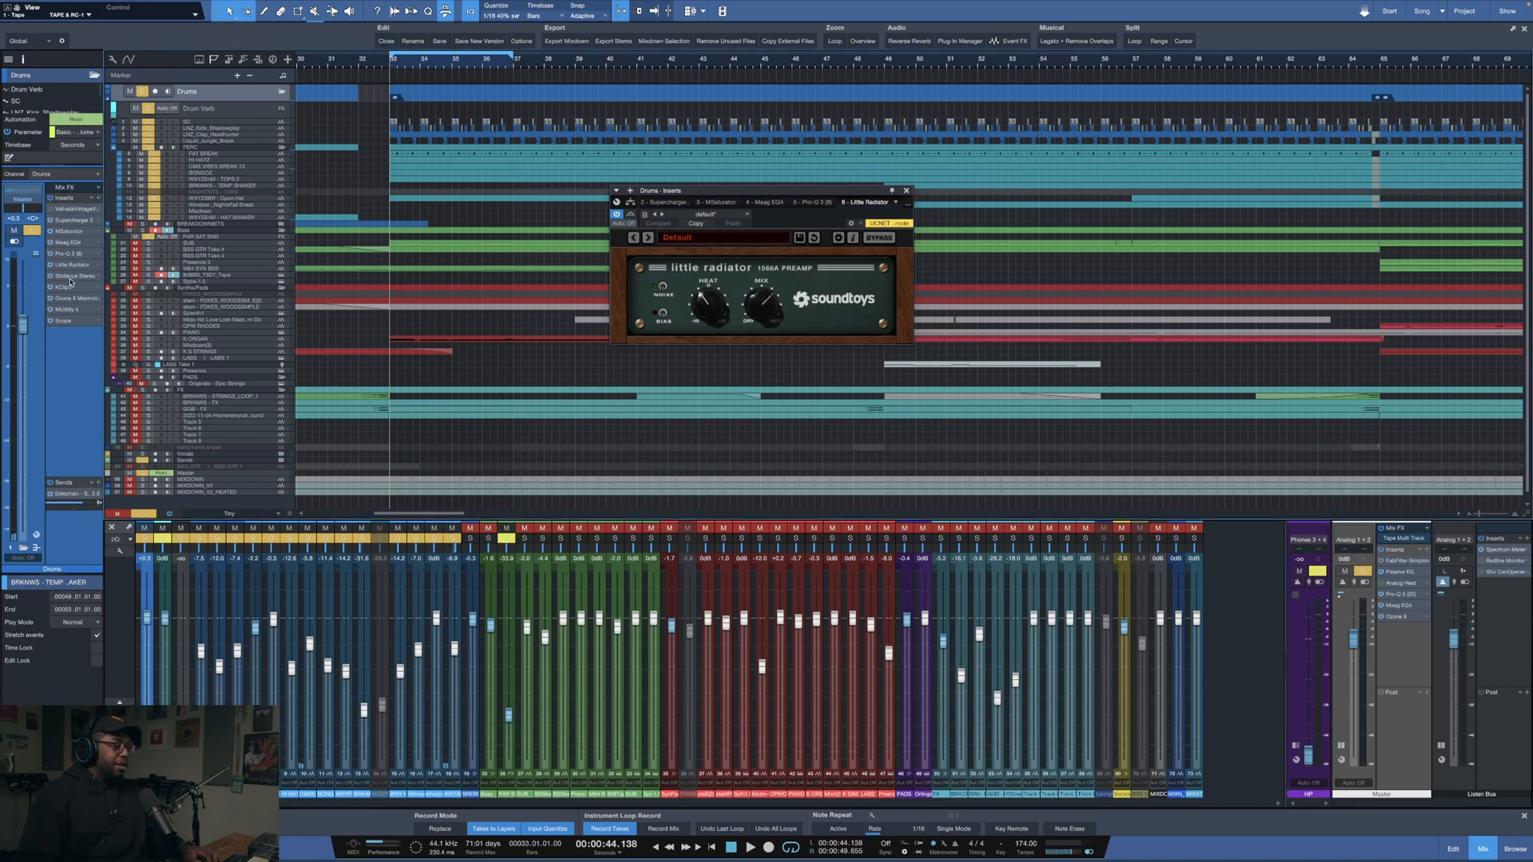
double_click(70, 276)
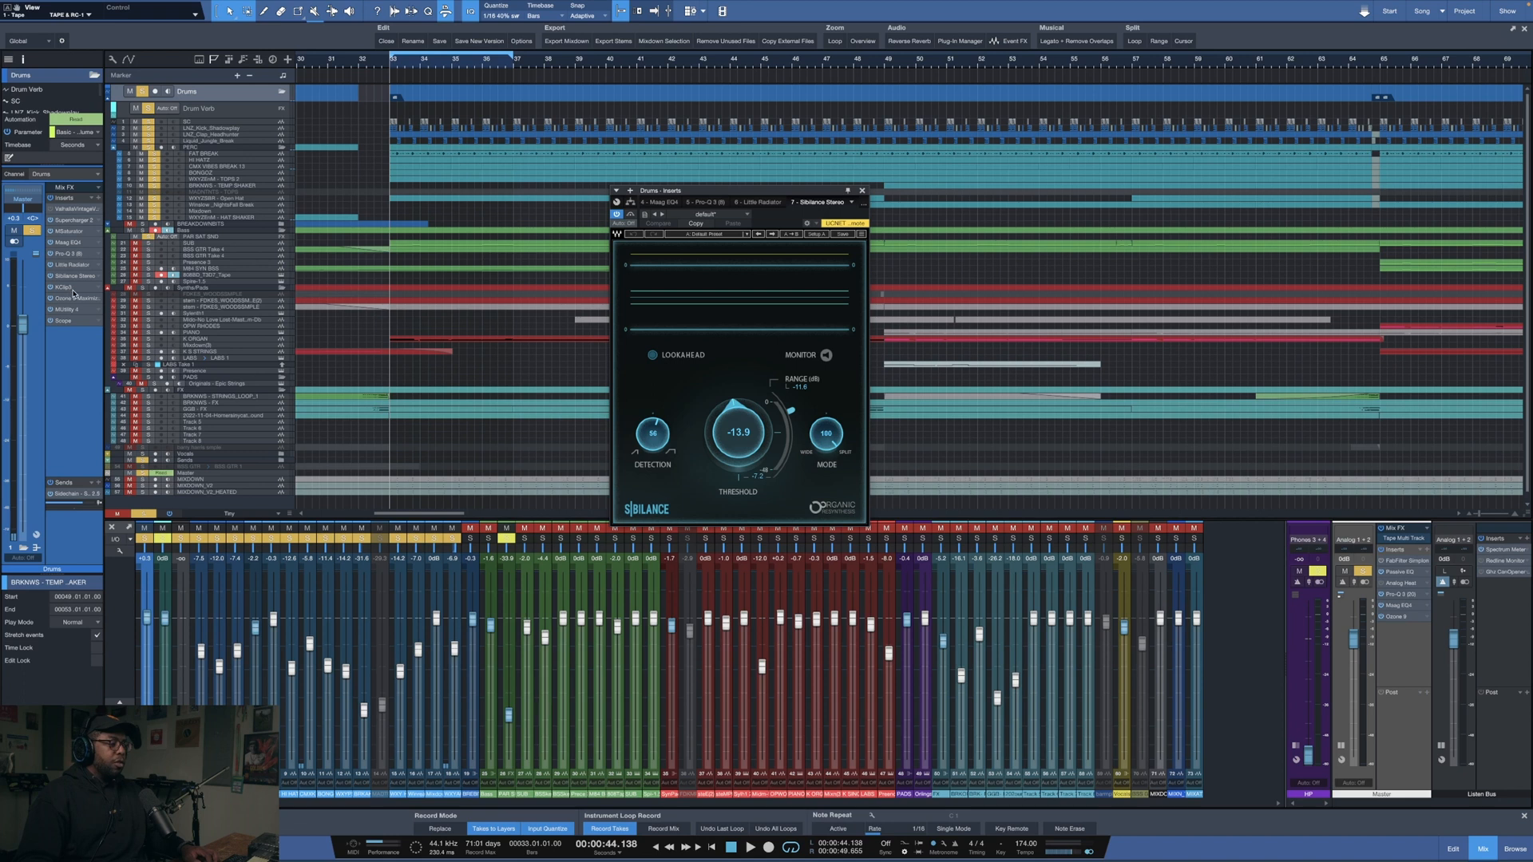
- Open the KClip 3 and Ozone 9 Maximizer inserts on the Drums bus and watch each one during playback
left_click(72, 288)
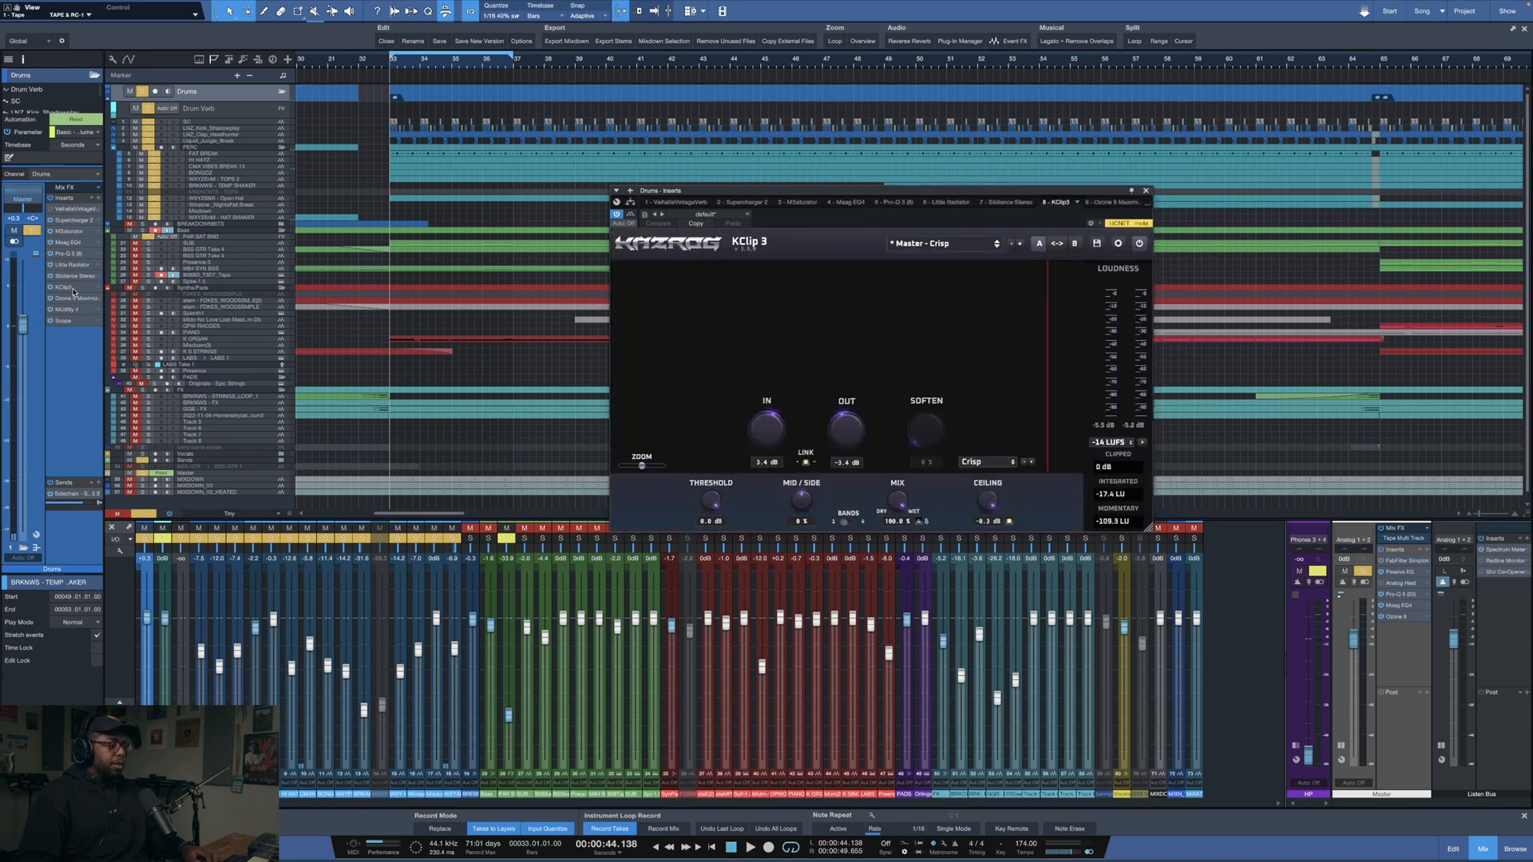
key("space")
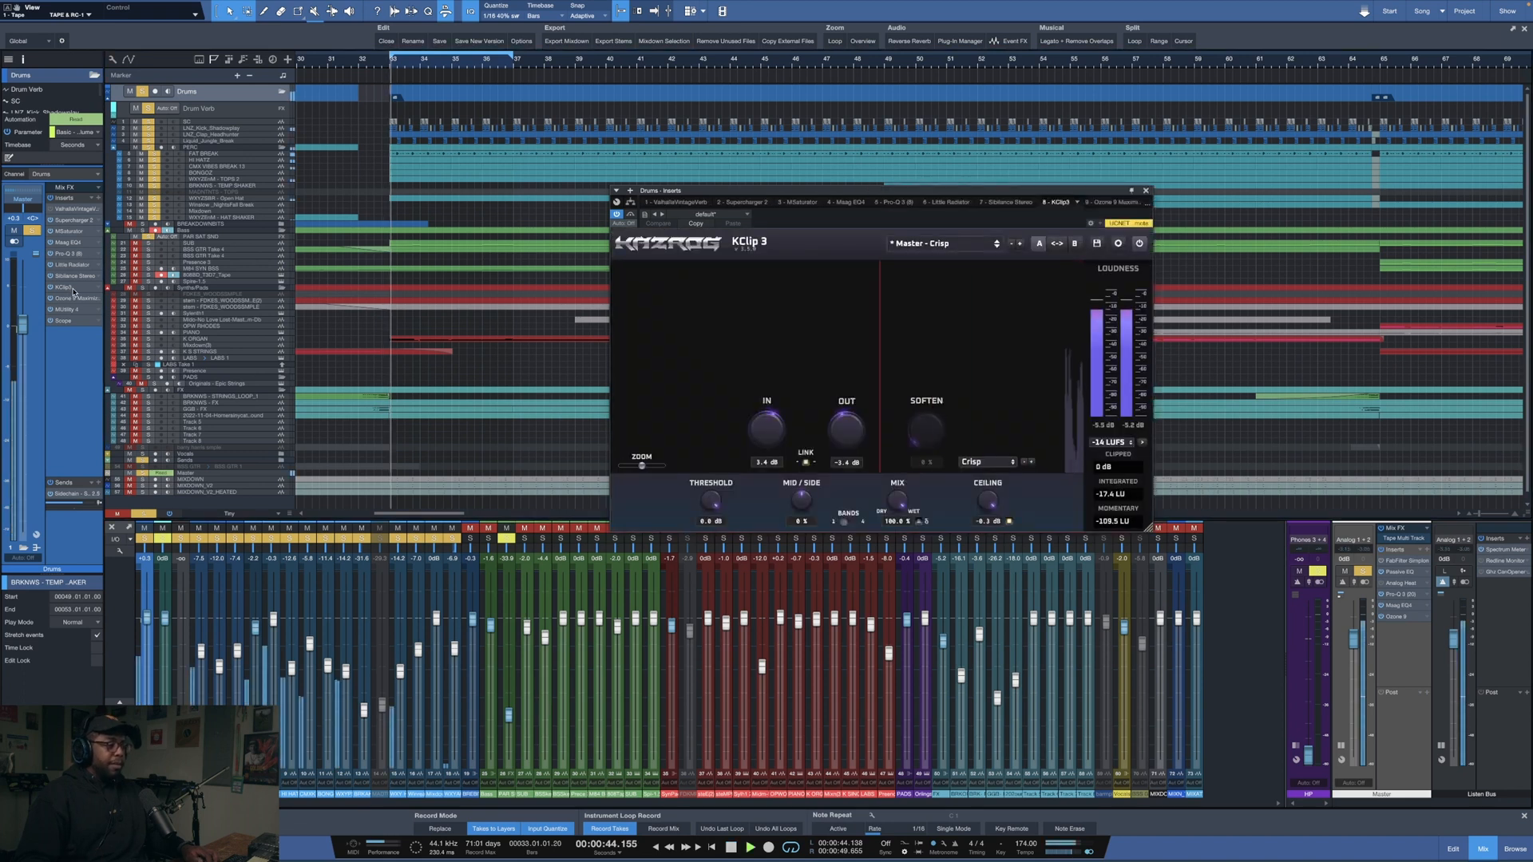
key("space")
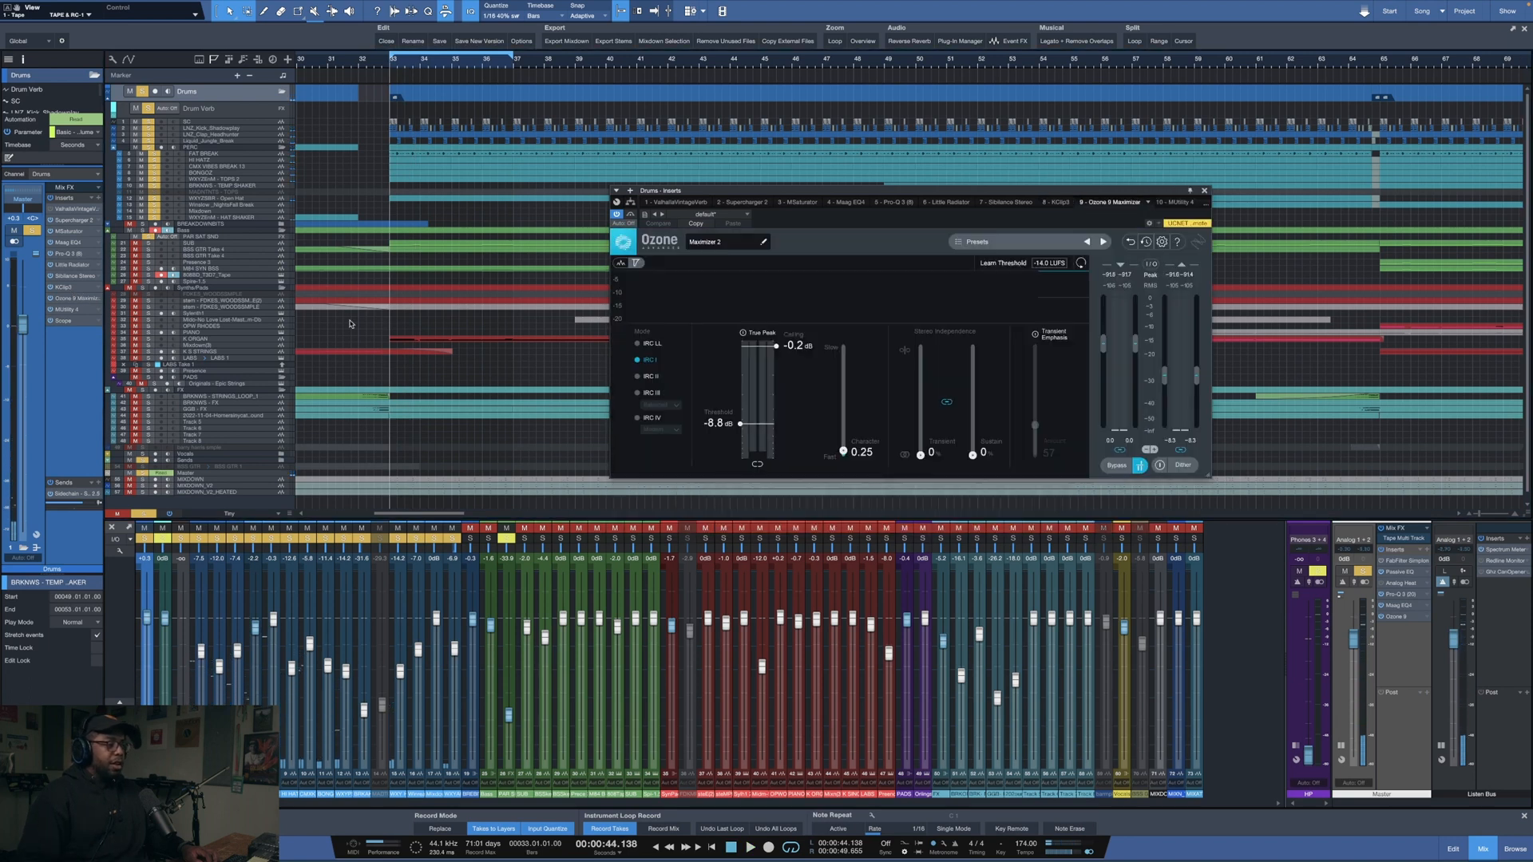
key("space")
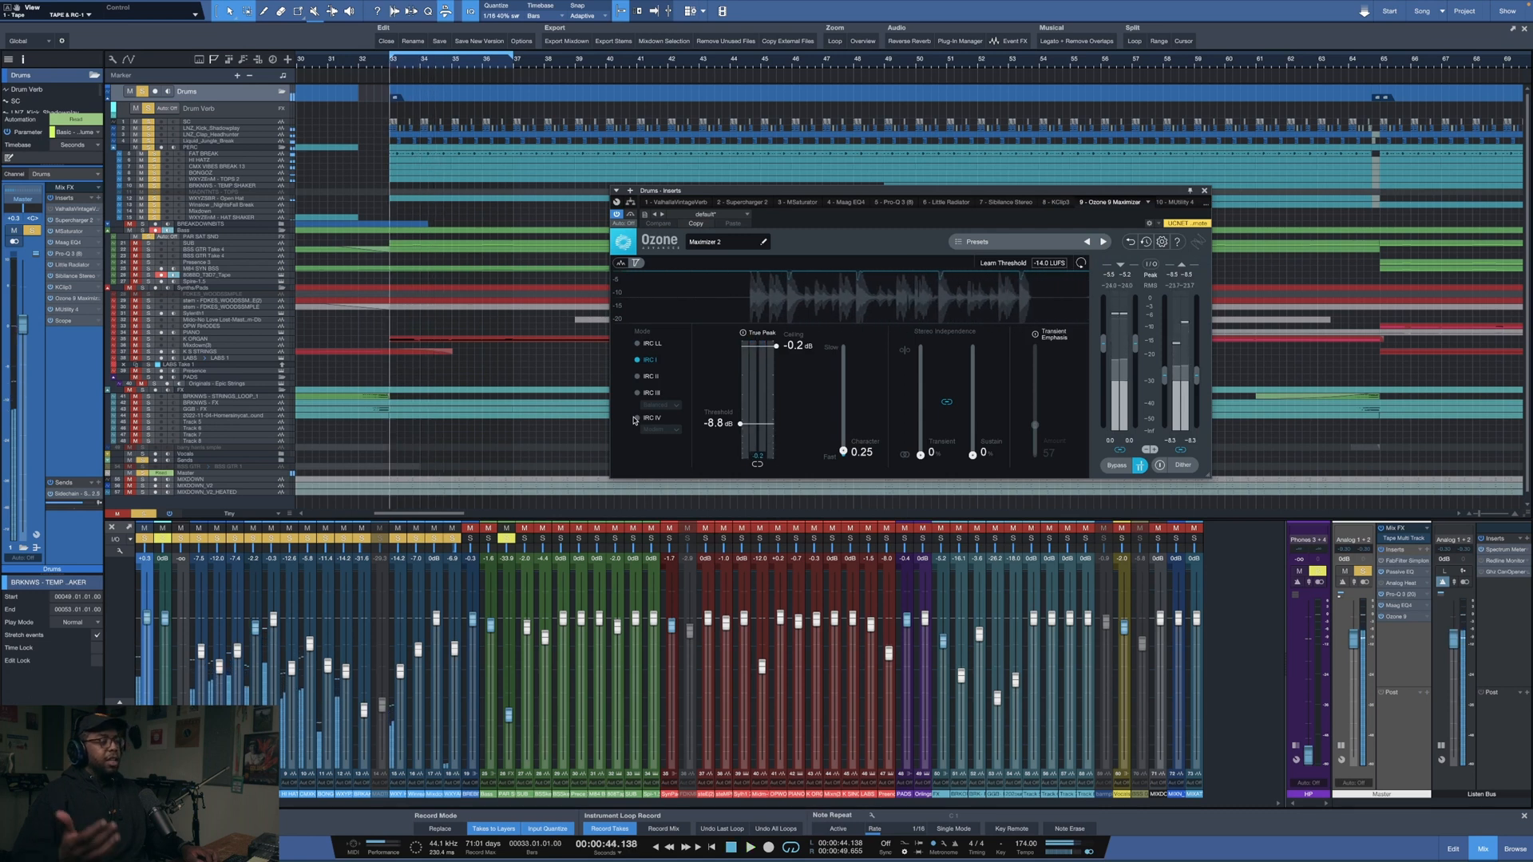
key("space")
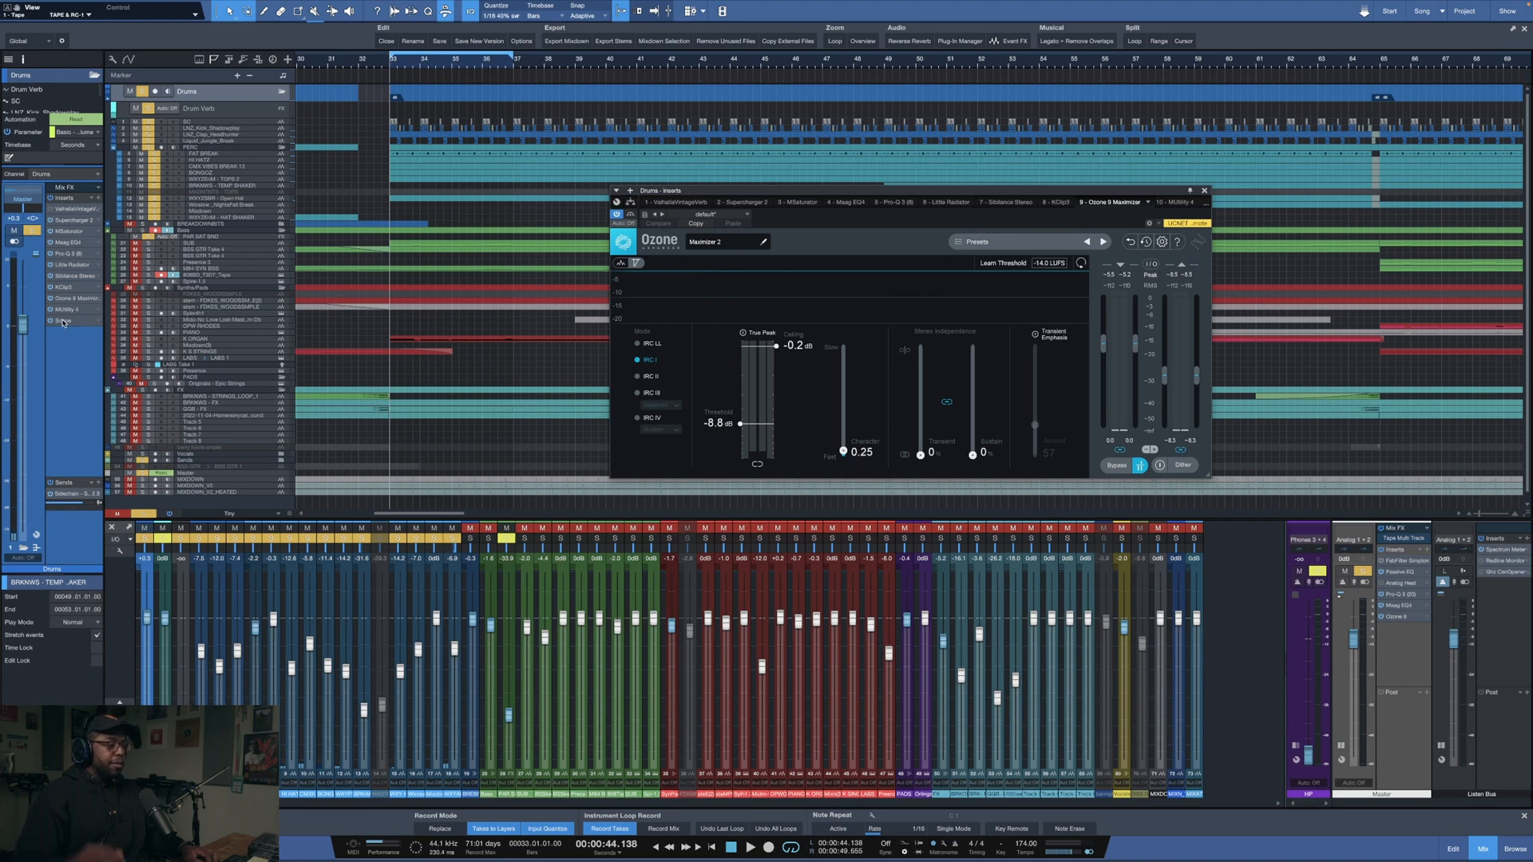
- View the Drums bus waveform in the Scope insert during playback, and close the plug-in window
double_click(63, 321)
key("space")
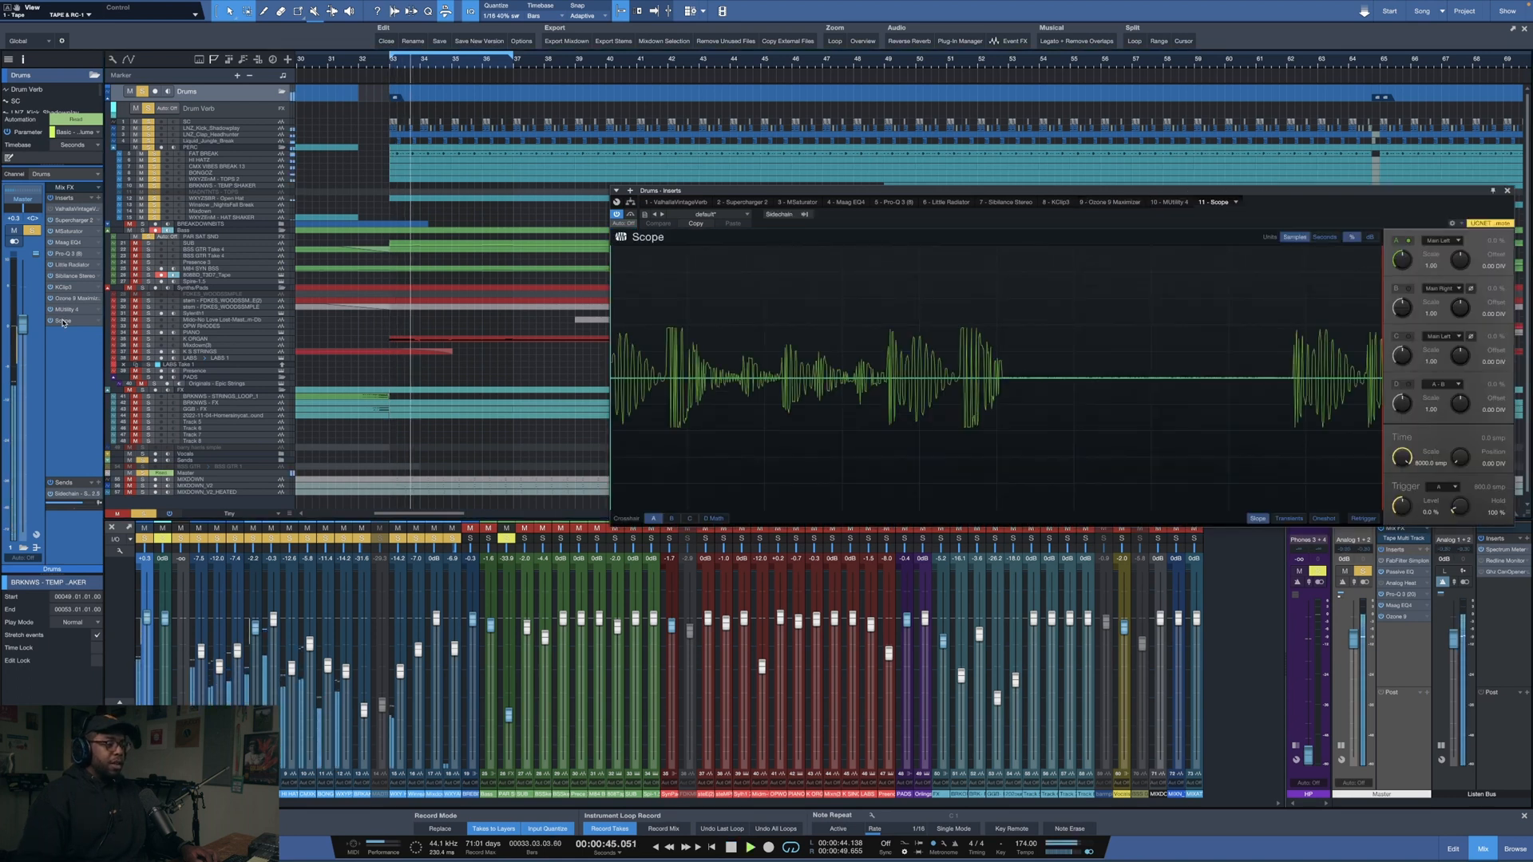
key("space")
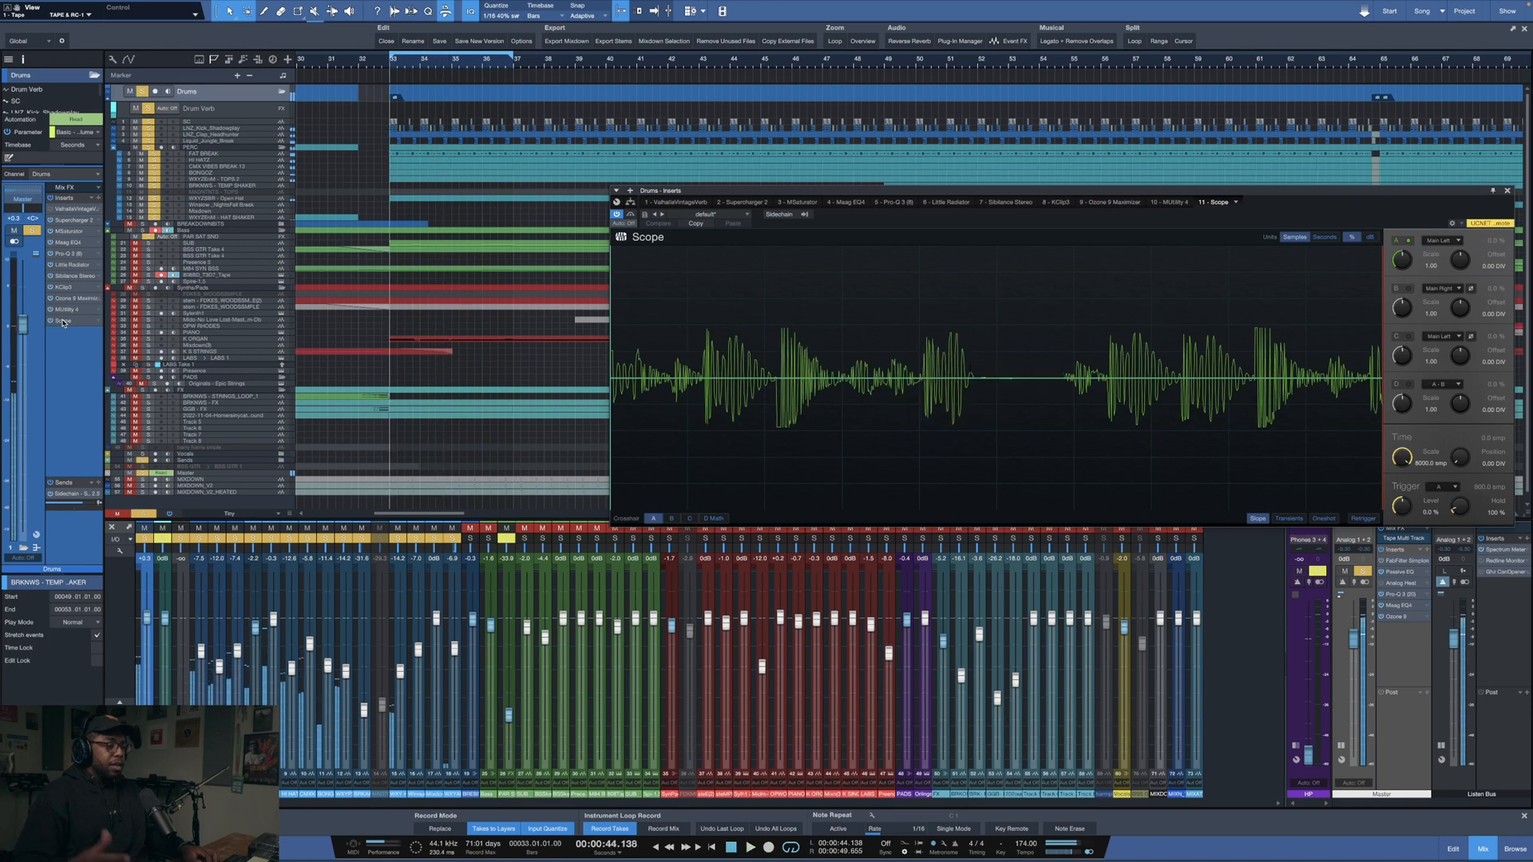
left_click(1507, 191)
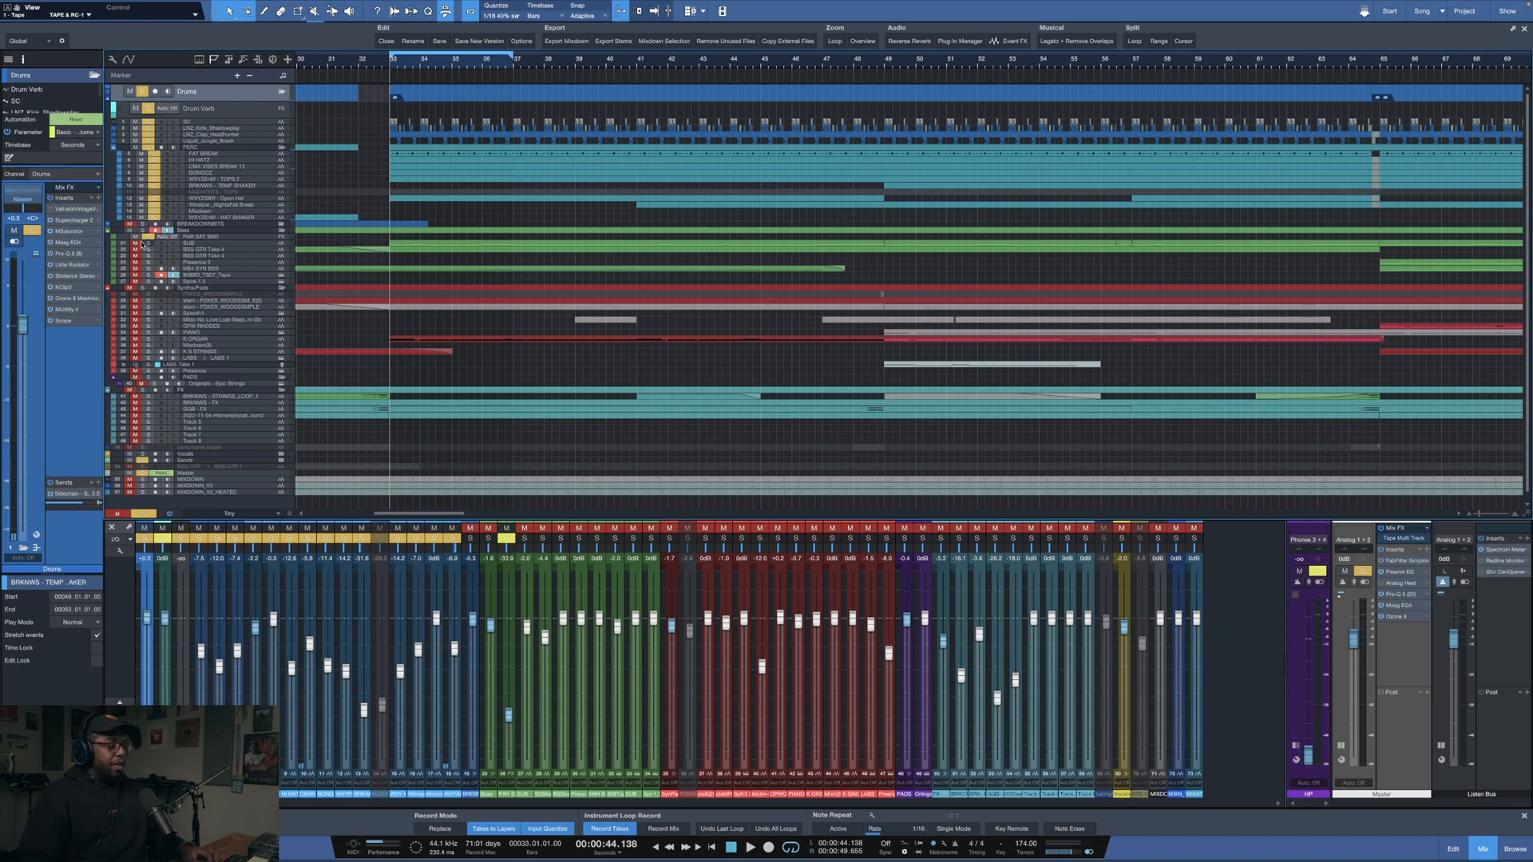
- Collapse the Drums folder, switch the solo to the Bass folder, and enlarge the track heights to Small
left_click(280, 92)
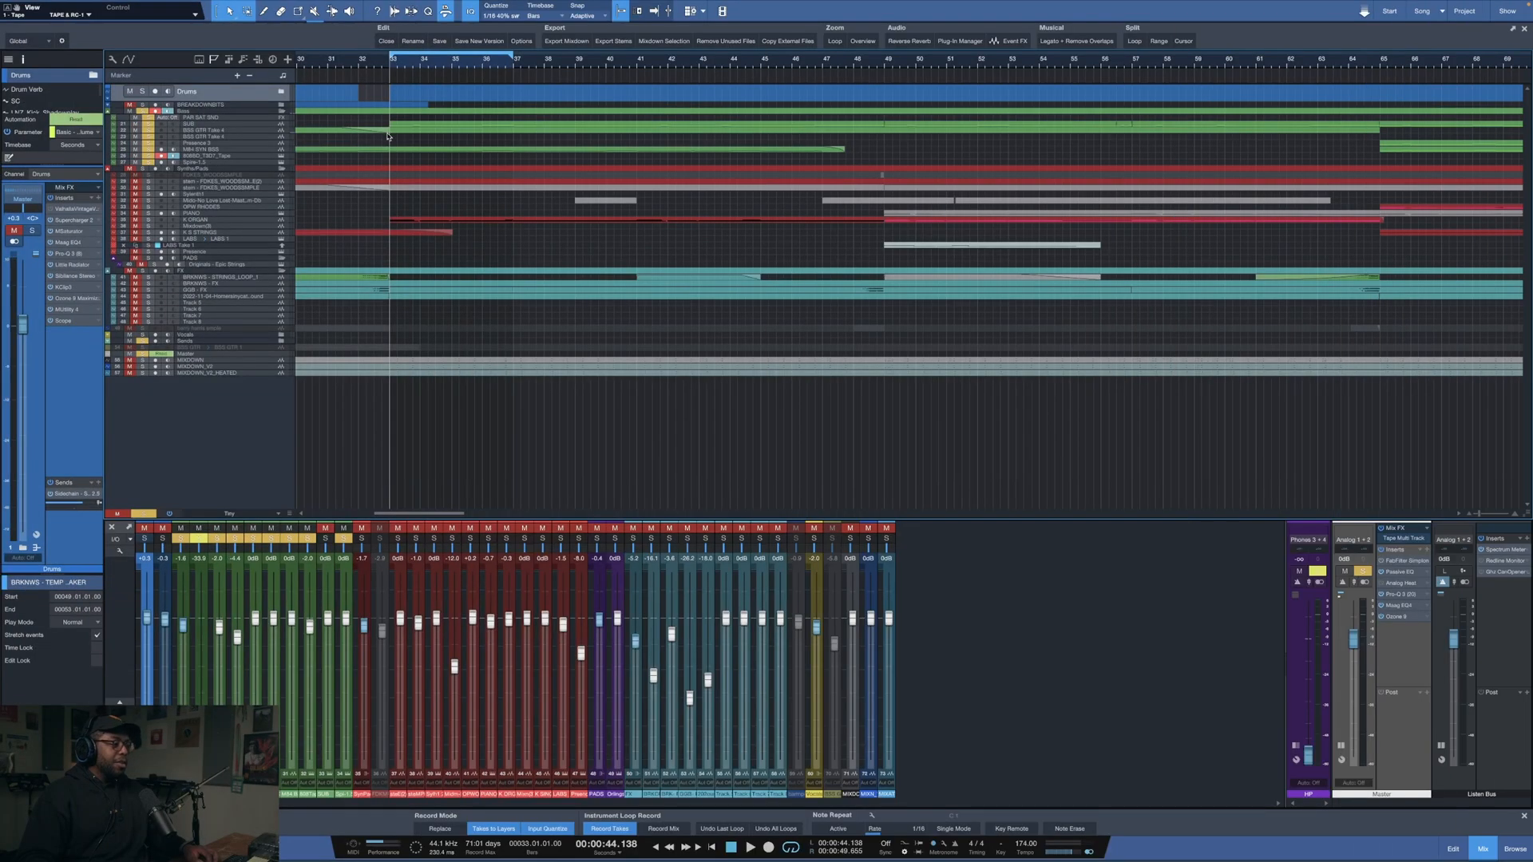
key("alt+e")
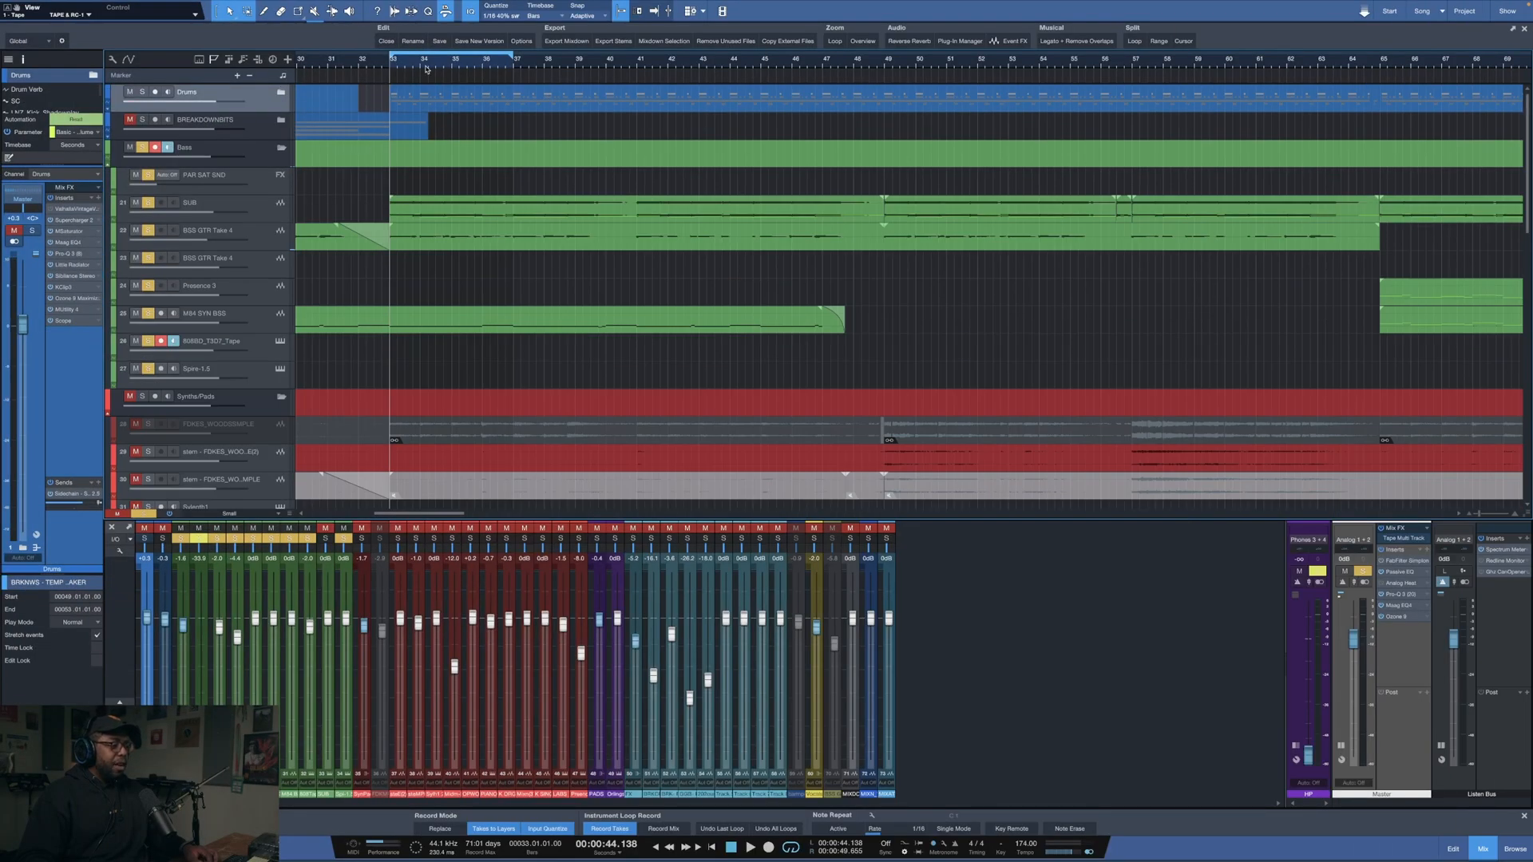
- Play the soloed Bass folder from bar 33 and select the M84 SYN BSS track
scroll(426, 69, "down", 3)
key("space")
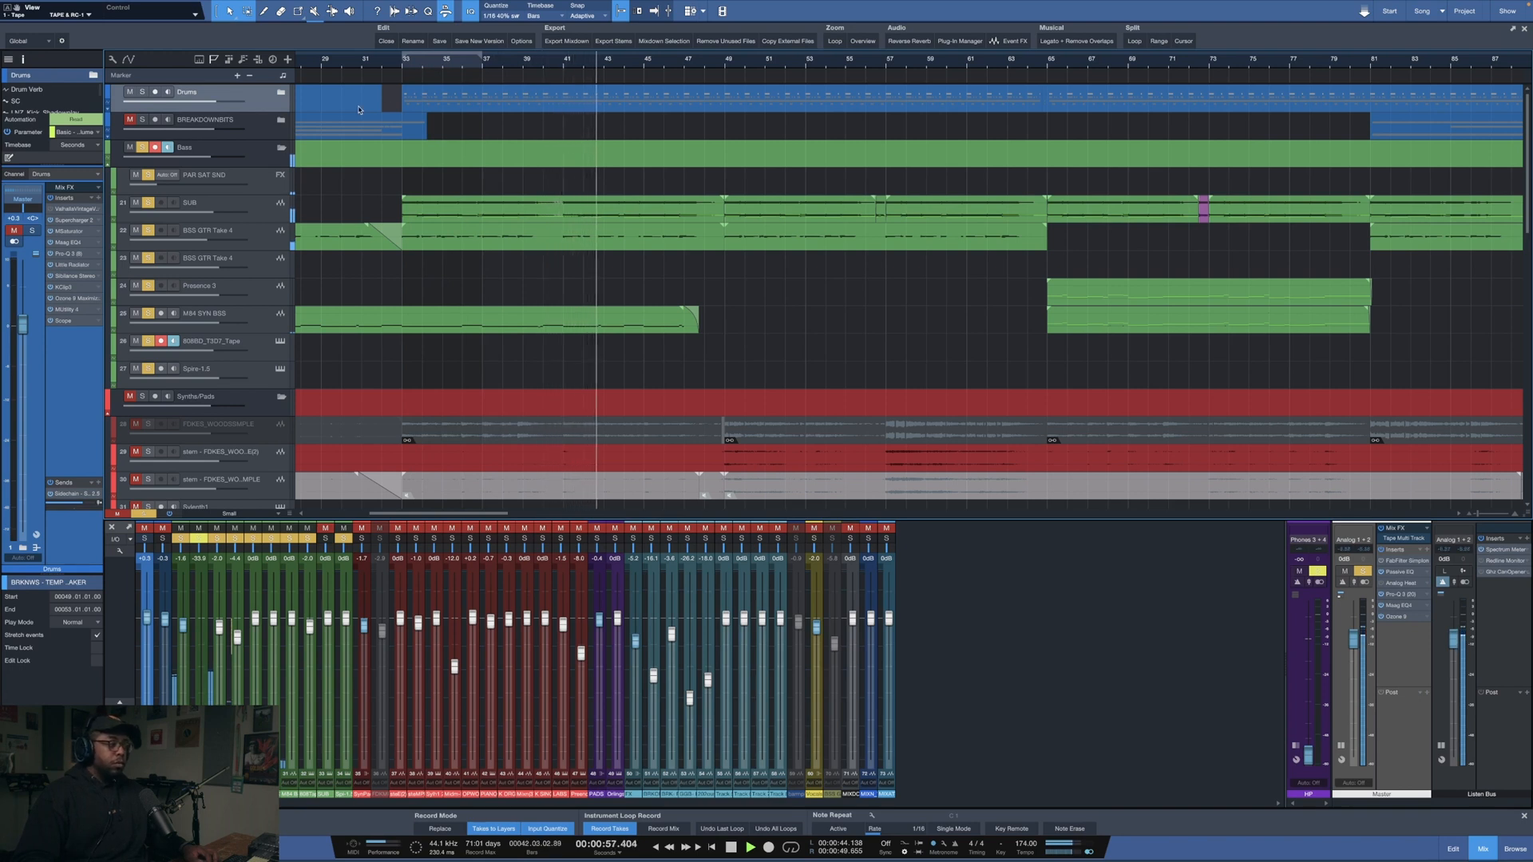
left_click(267, 322)
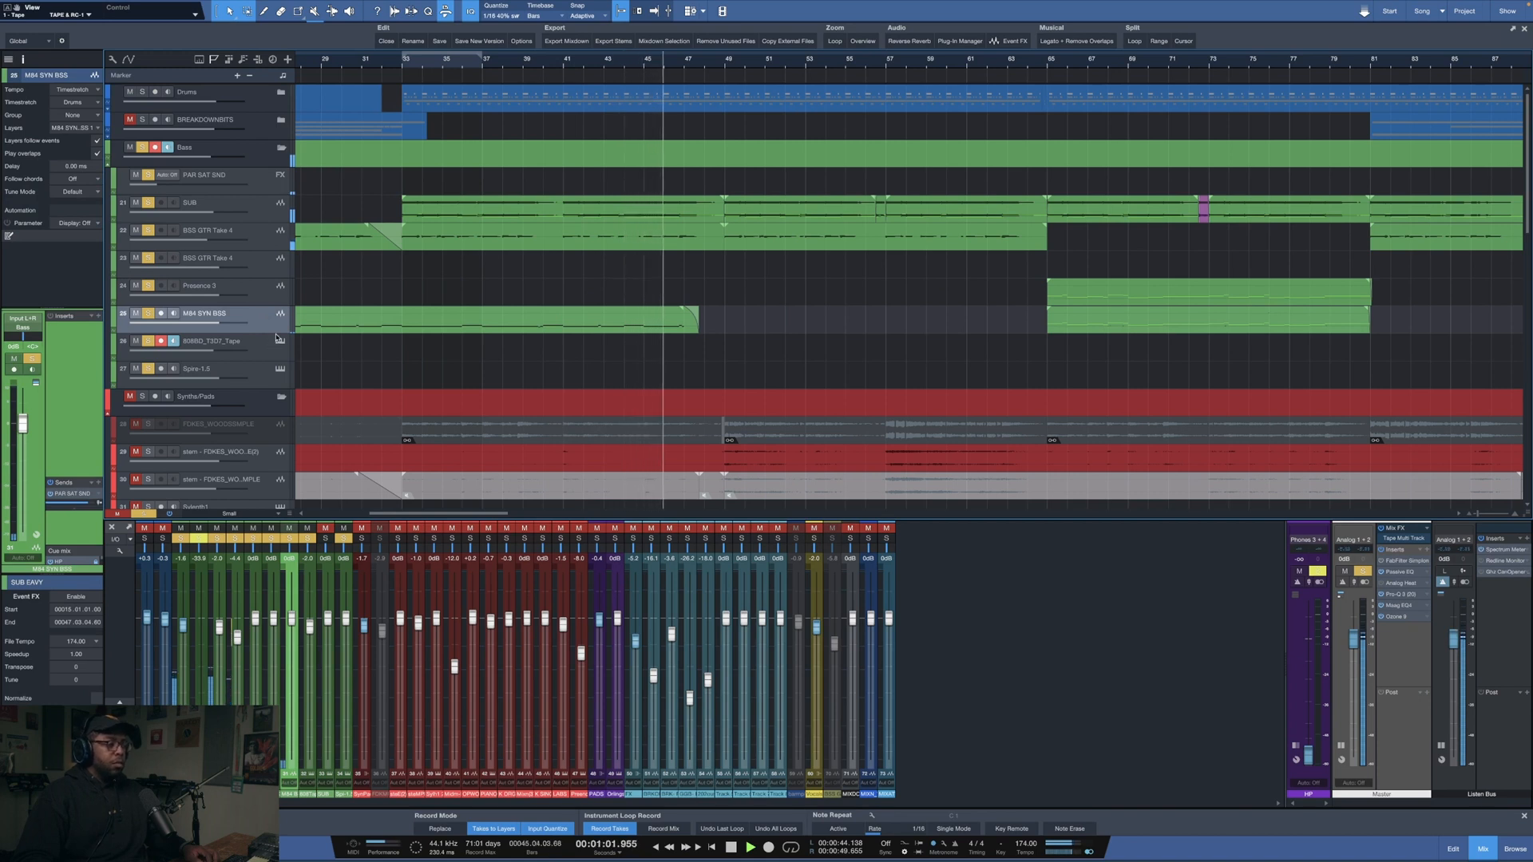
- Enlarge the M84 SYN BSS track's height during playback, and switch the solo to the SUB track only
left_click_drag(270, 334, 253, 385)
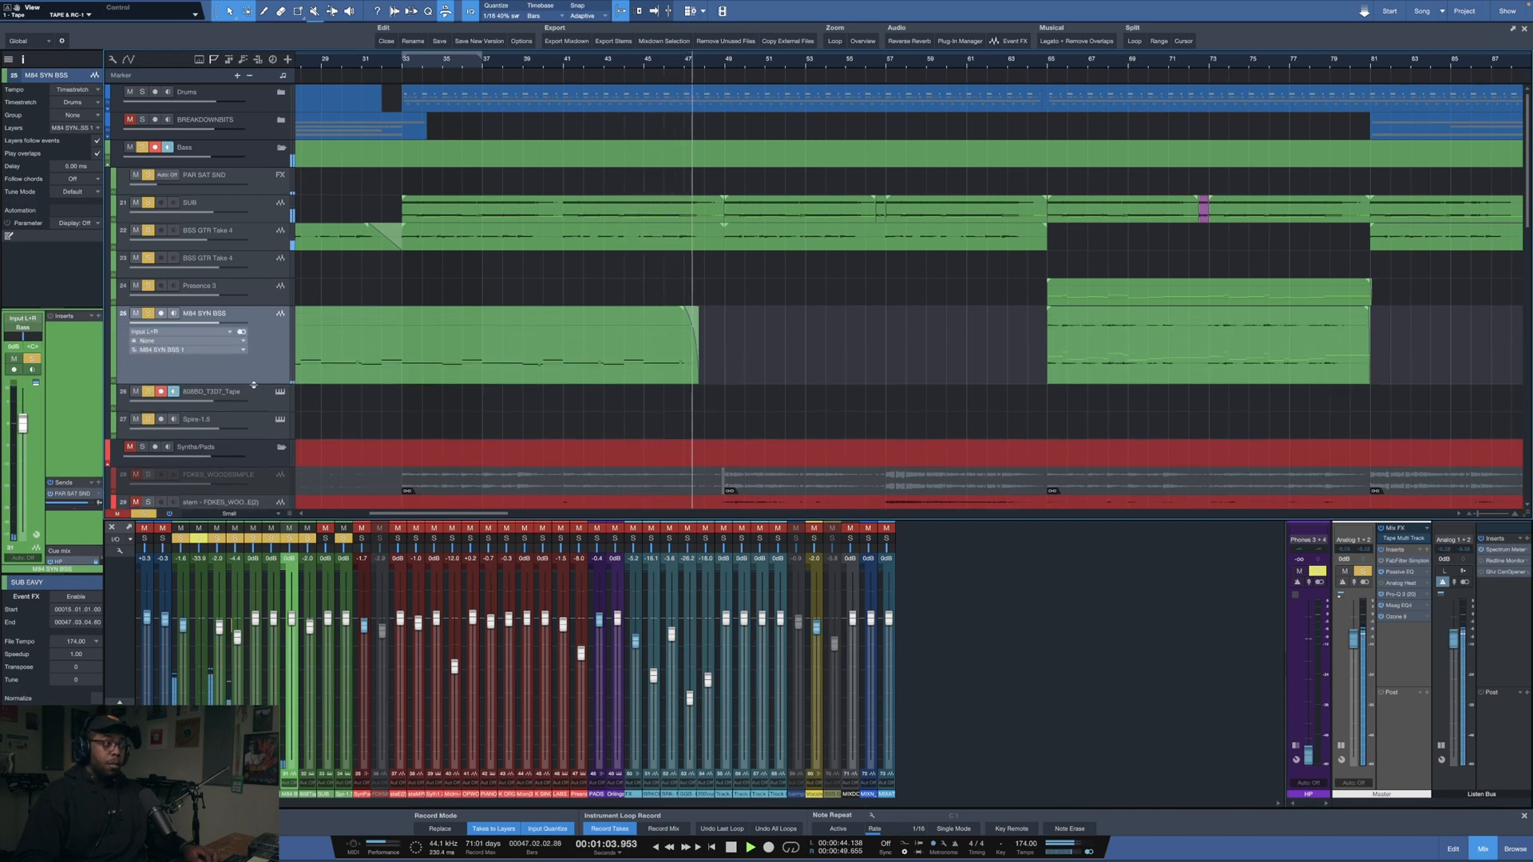
key("space")
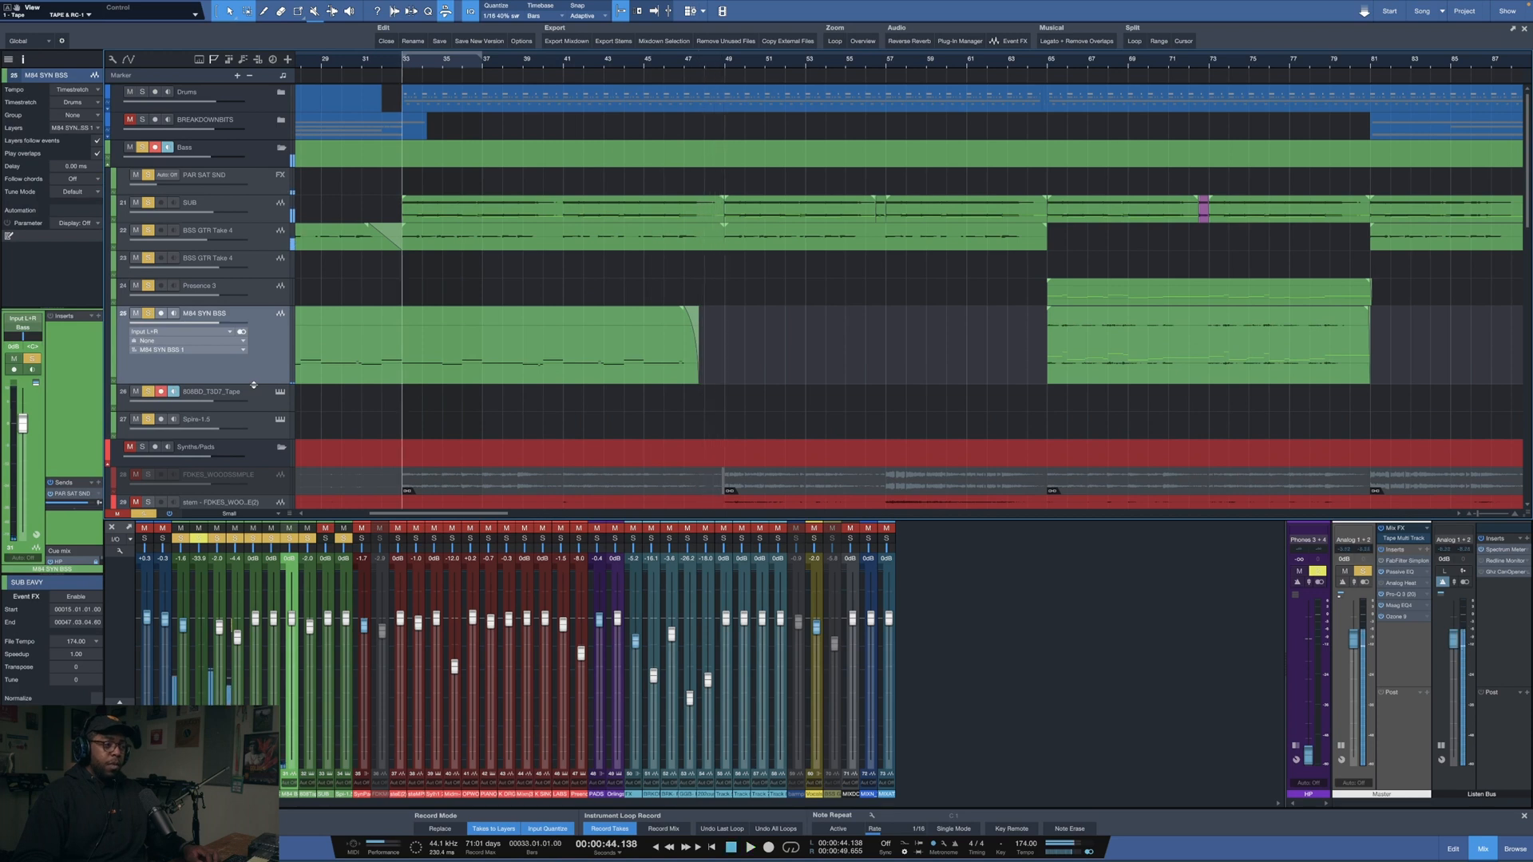
left_click(146, 203, "alt")
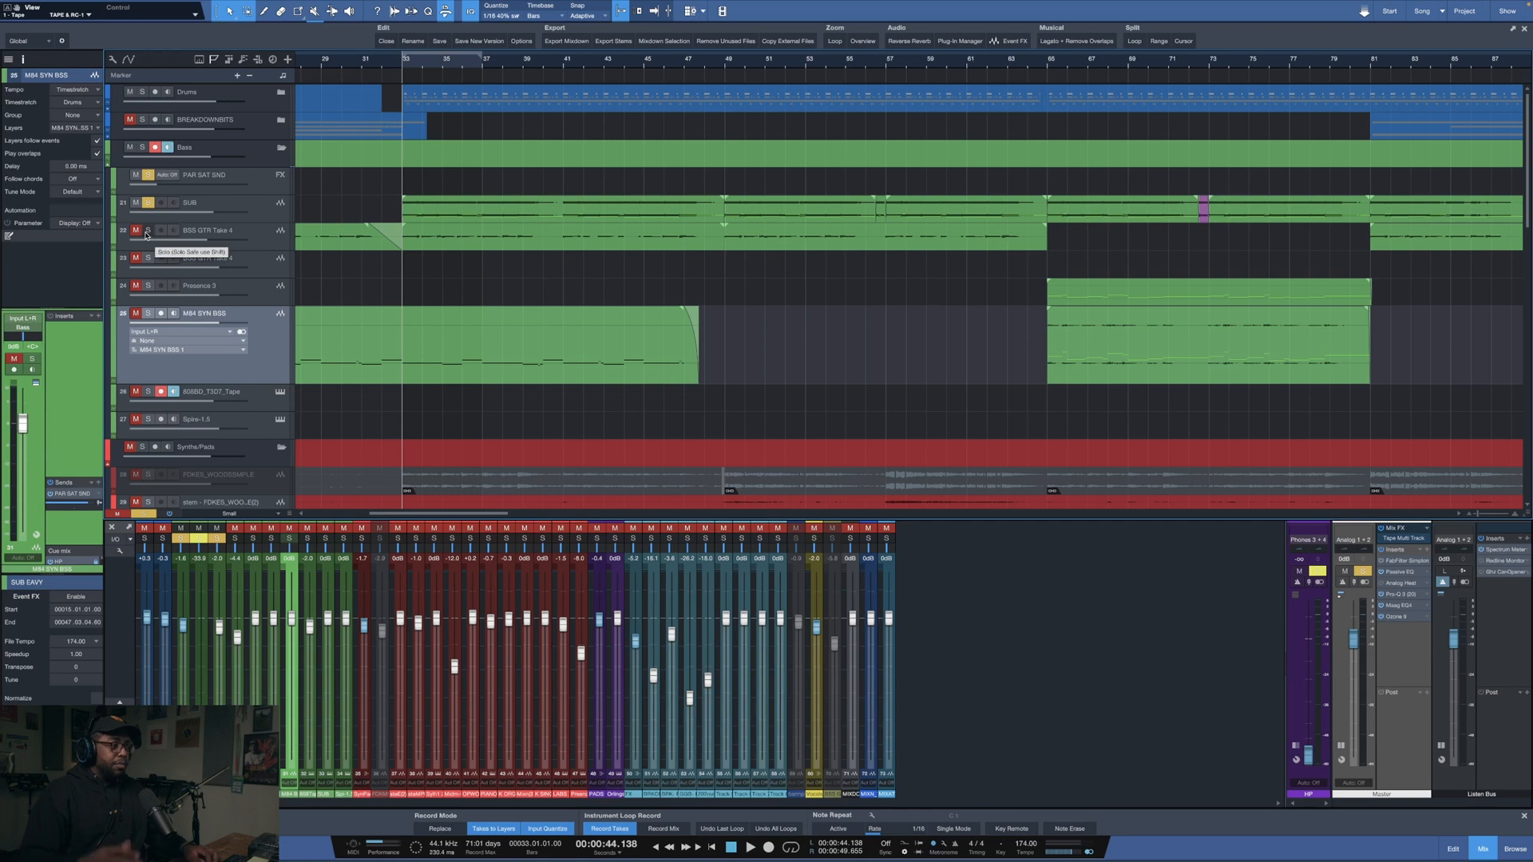
- Switch the solo to the BSS GTR Take 4 track below SUB, and enlarge that track's height while it plays from bar 33
left_click(147, 230)
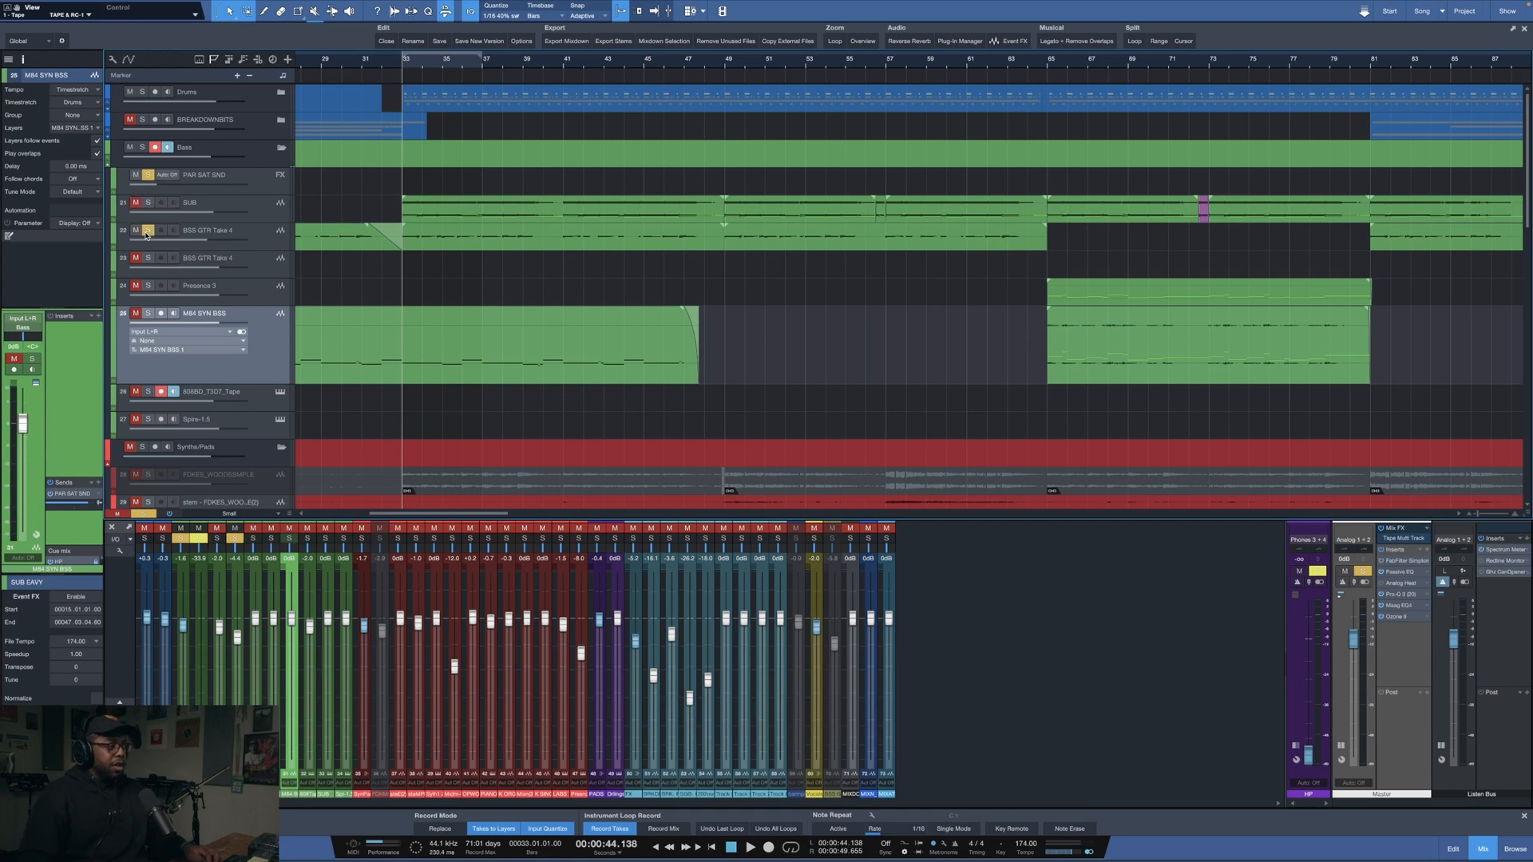
key("space")
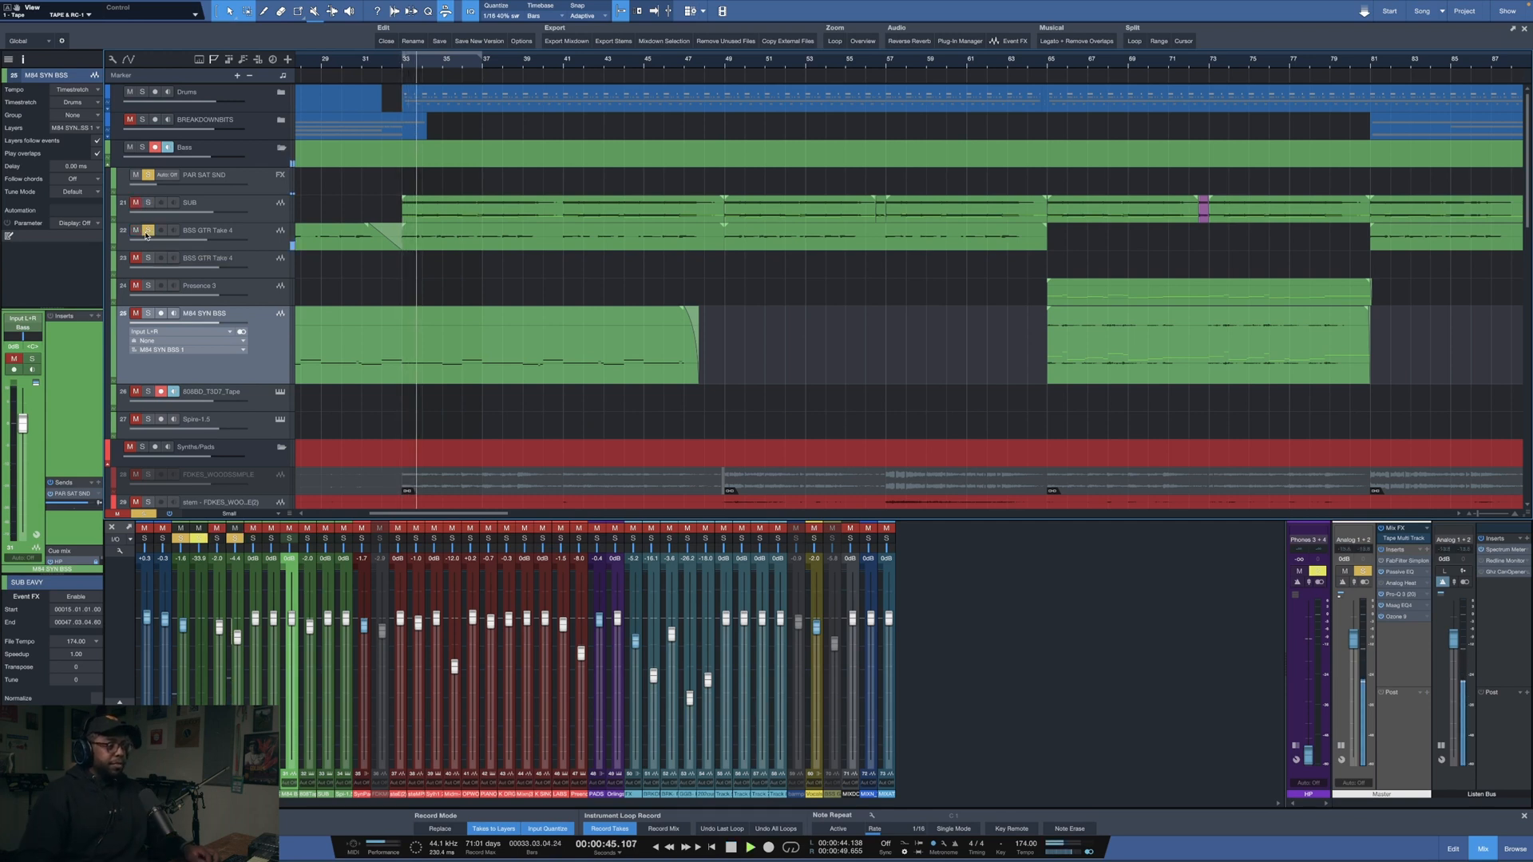
left_click_drag(217, 256, 192, 390)
key("space")
- Select the BSS GTR Take 4 clip that starts at bar 33 and play it from its beginning
left_click(441, 384)
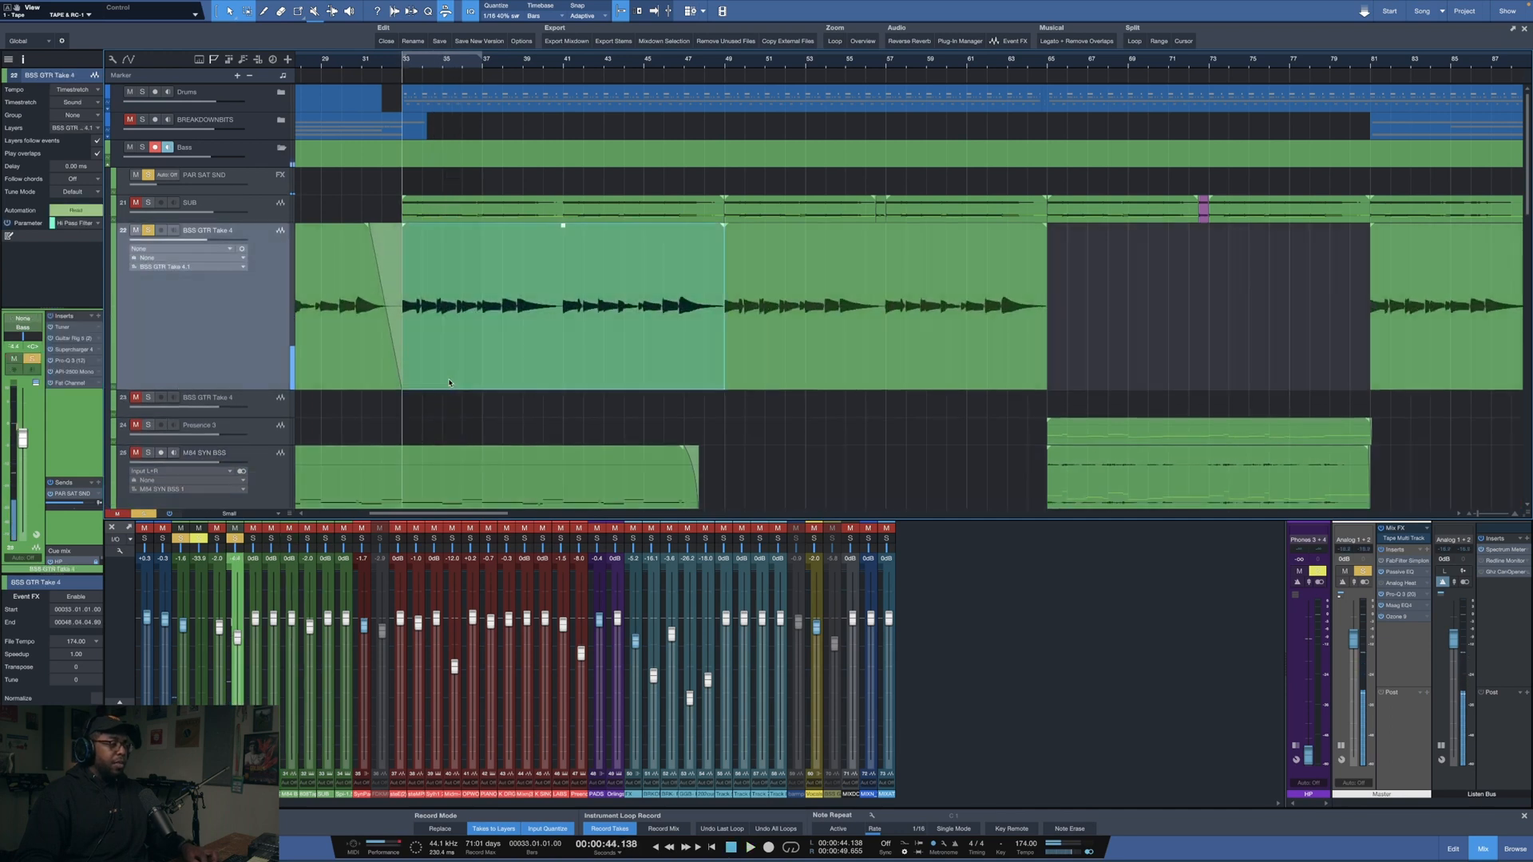
scroll(576, 66, "down", 8)
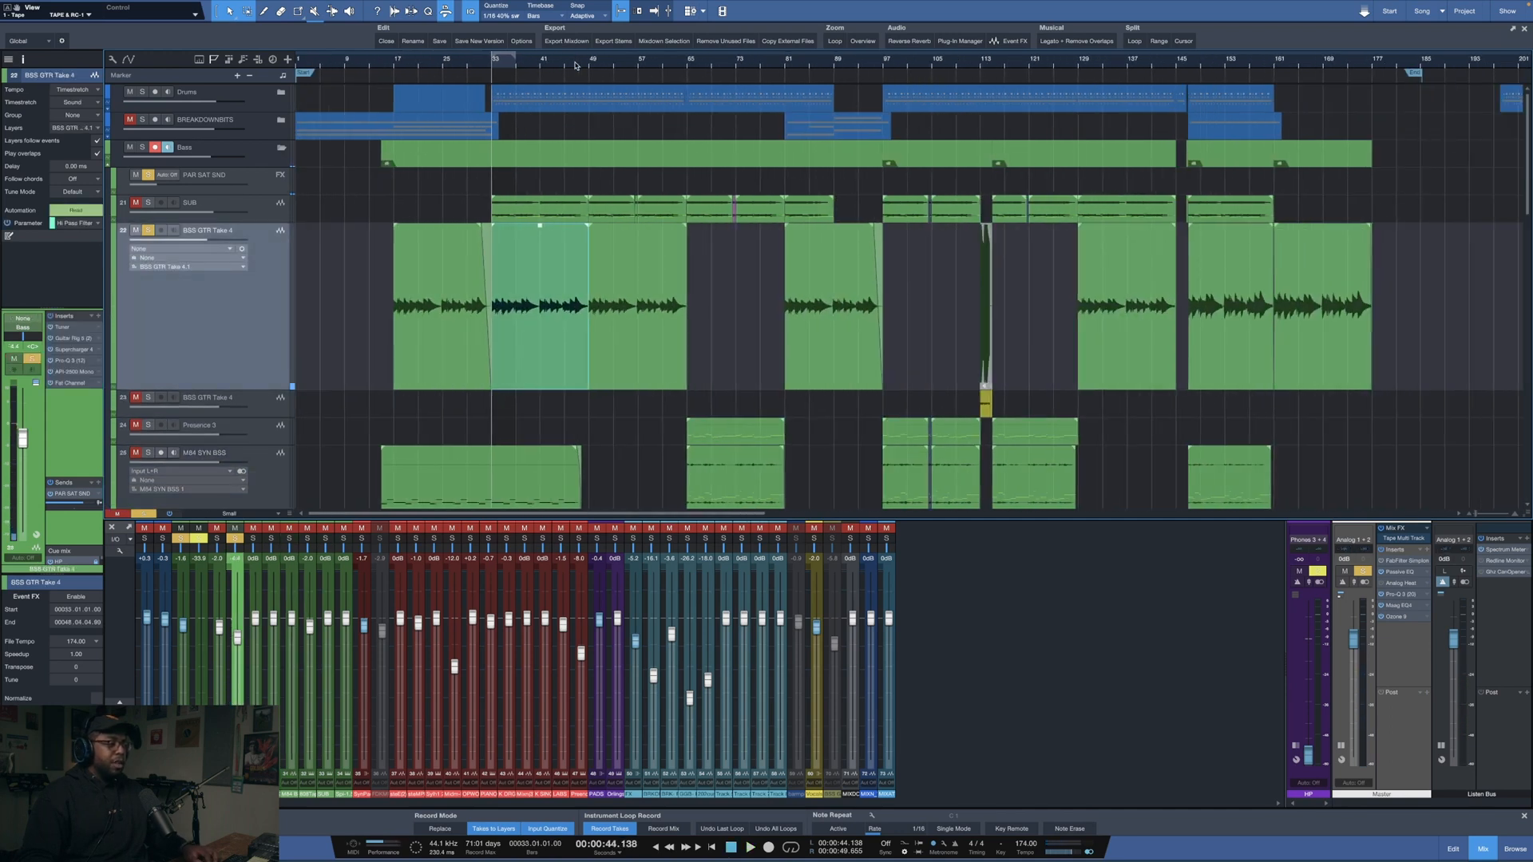
scroll(490, 66, "up", 10)
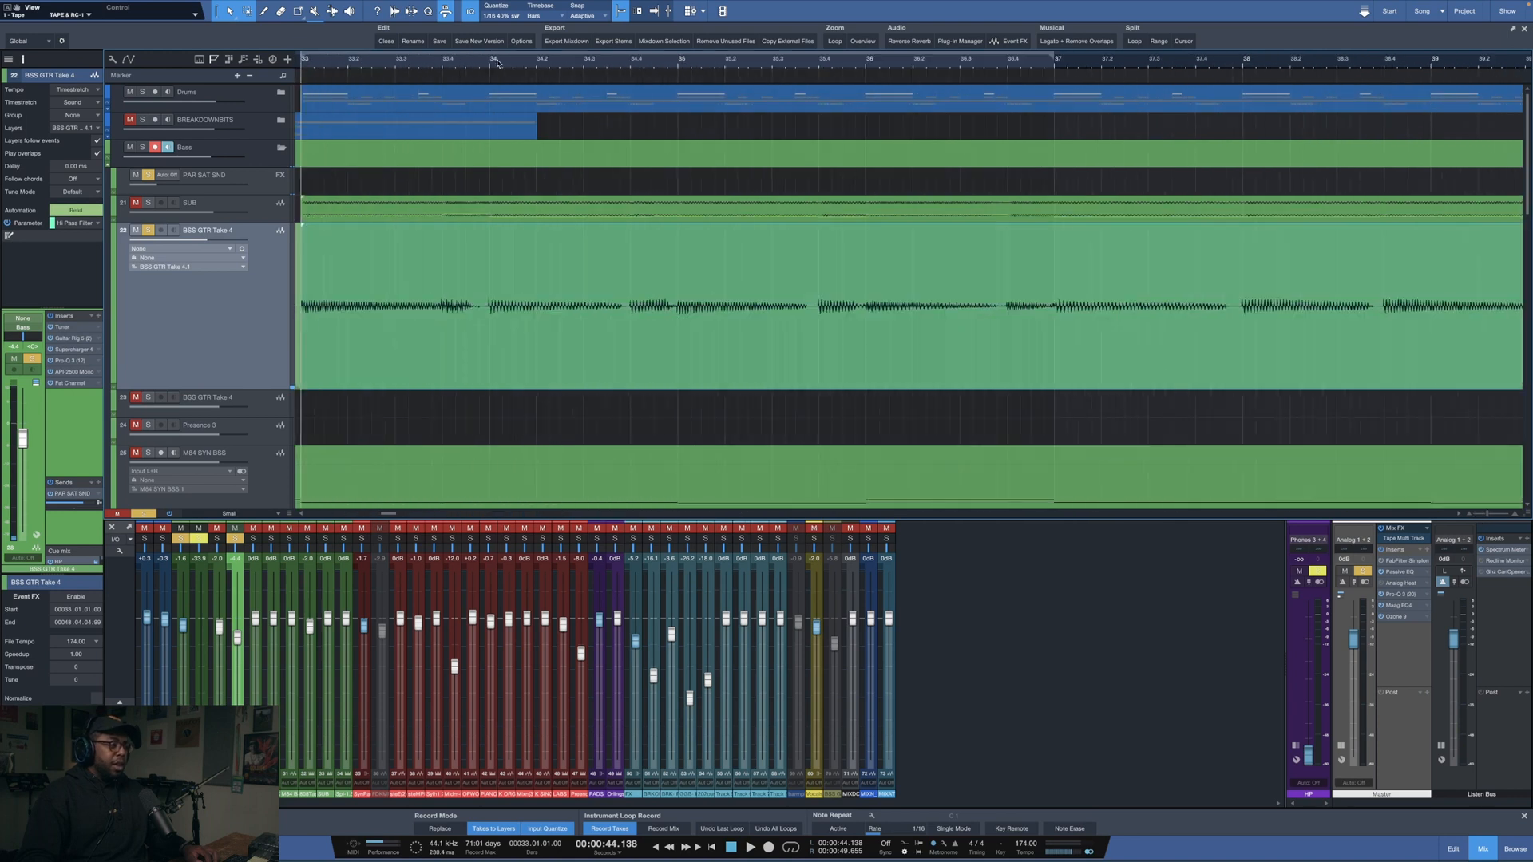
scroll(496, 62, "down", 2)
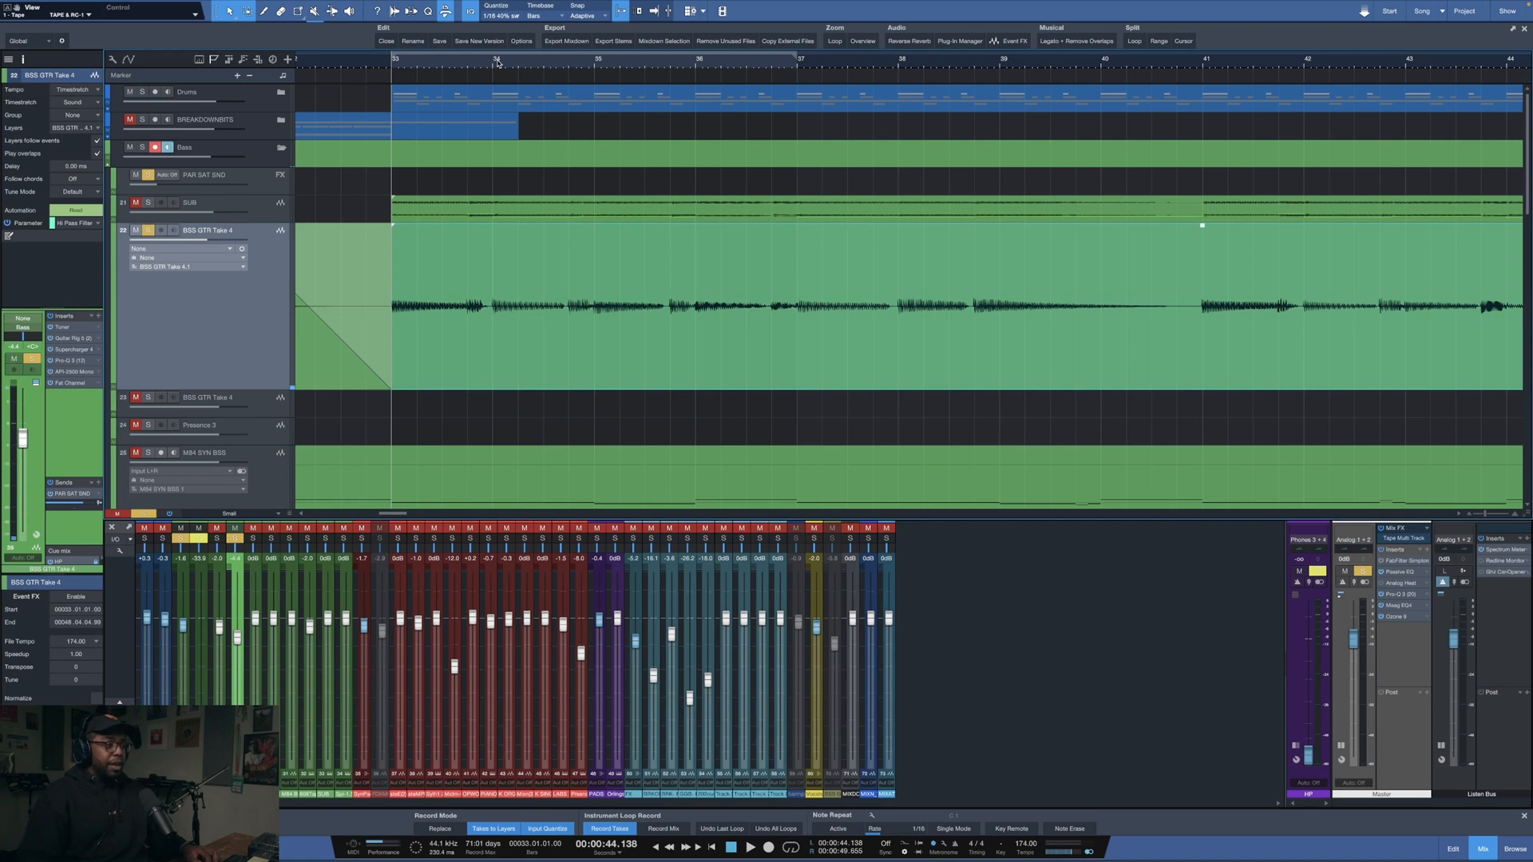
scroll(496, 63, "down", 5)
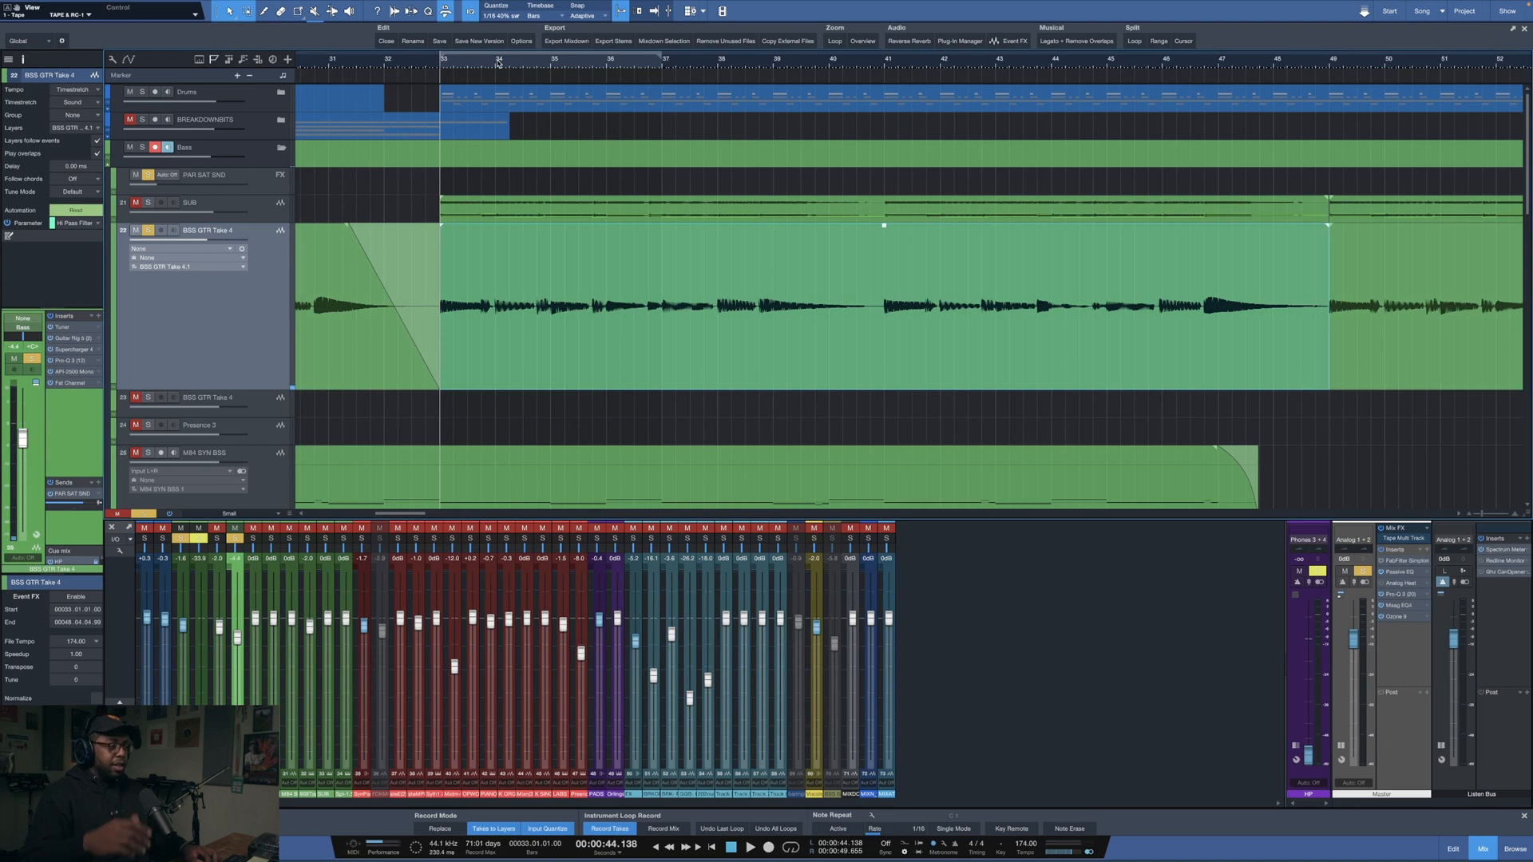
scroll(497, 62, "down", 3)
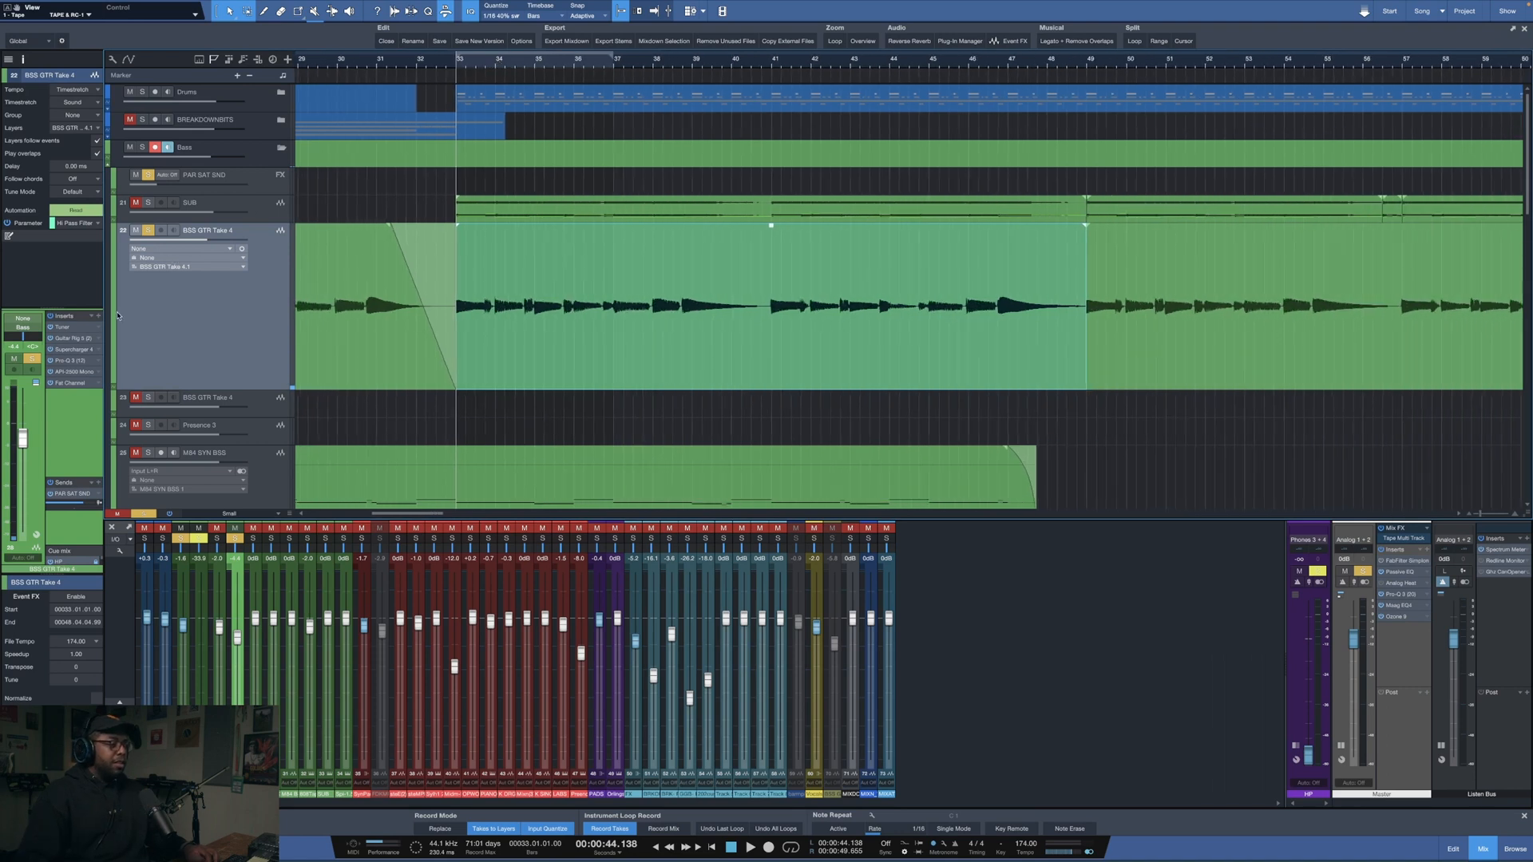
key("space")
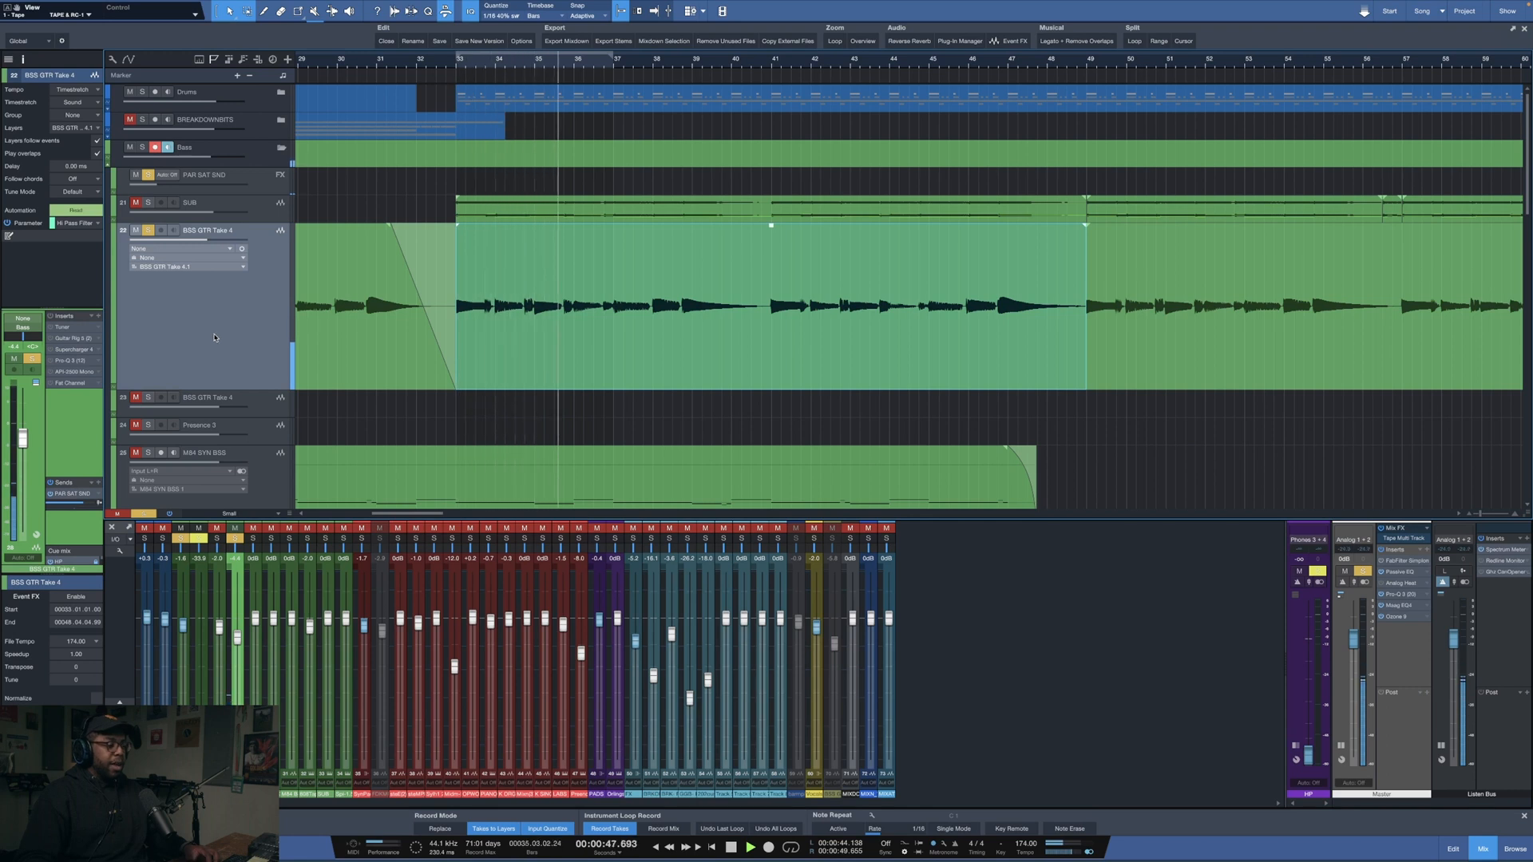
key("space")
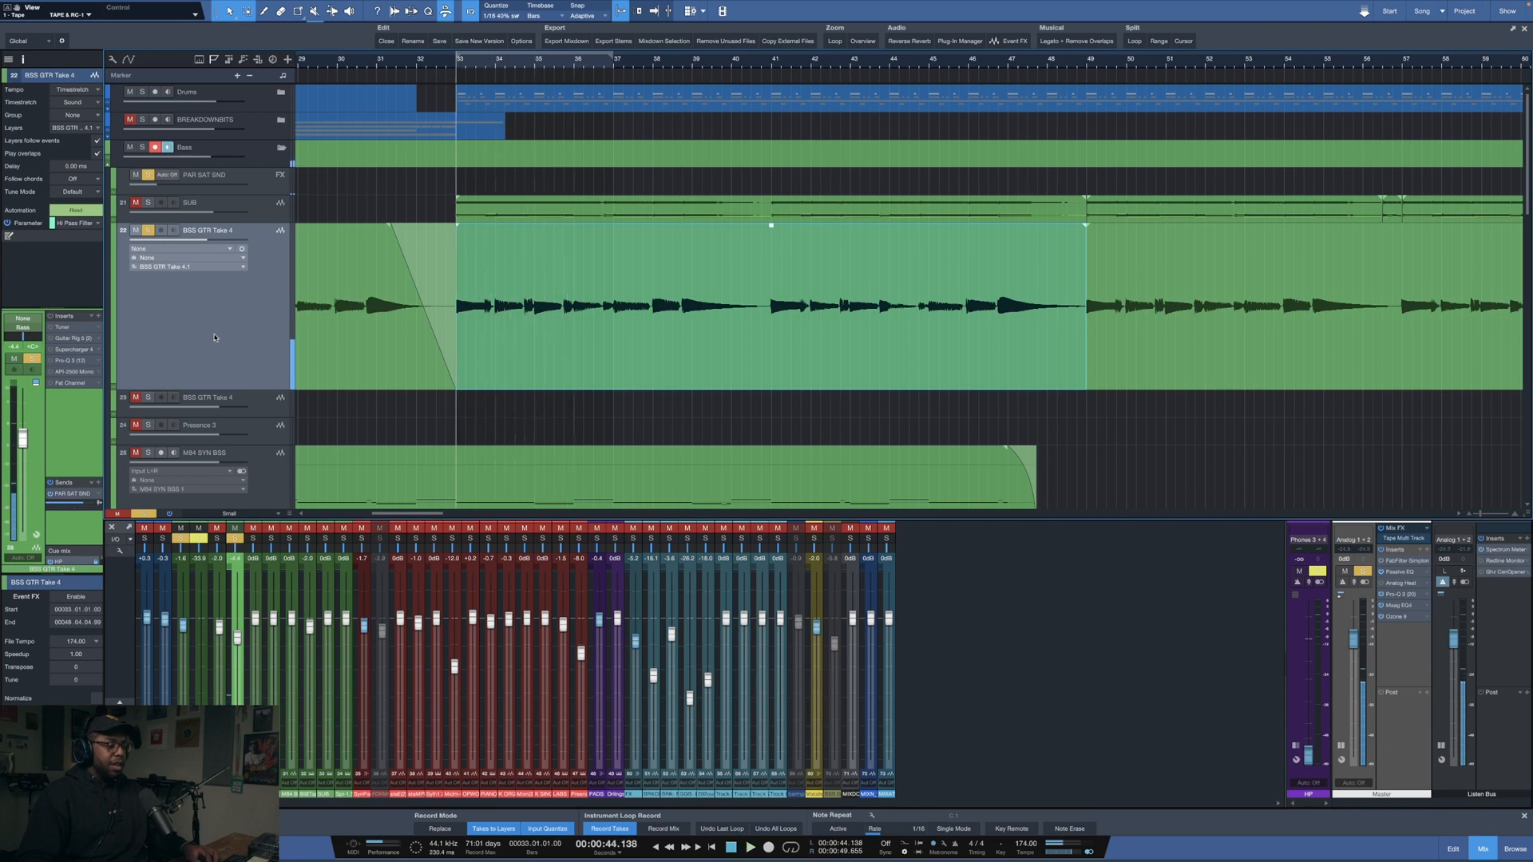
- Open the Guitar Rig 5 and Supercharger inserts on BSS GTR Take 4 and watch each one during playback
left_click(62, 338)
key("space")
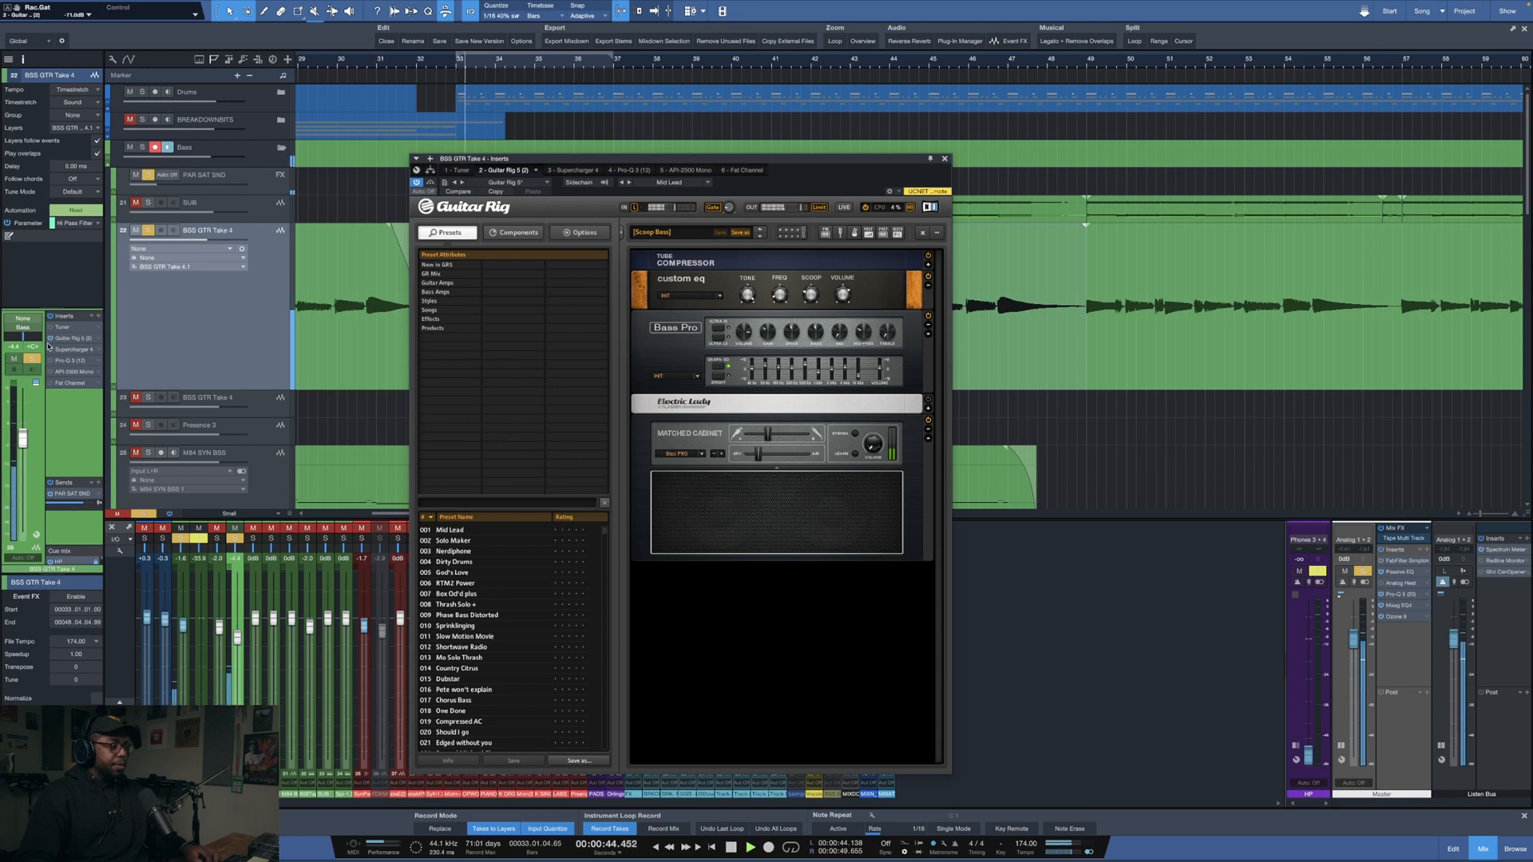
left_click(55, 353)
left_click(50, 350)
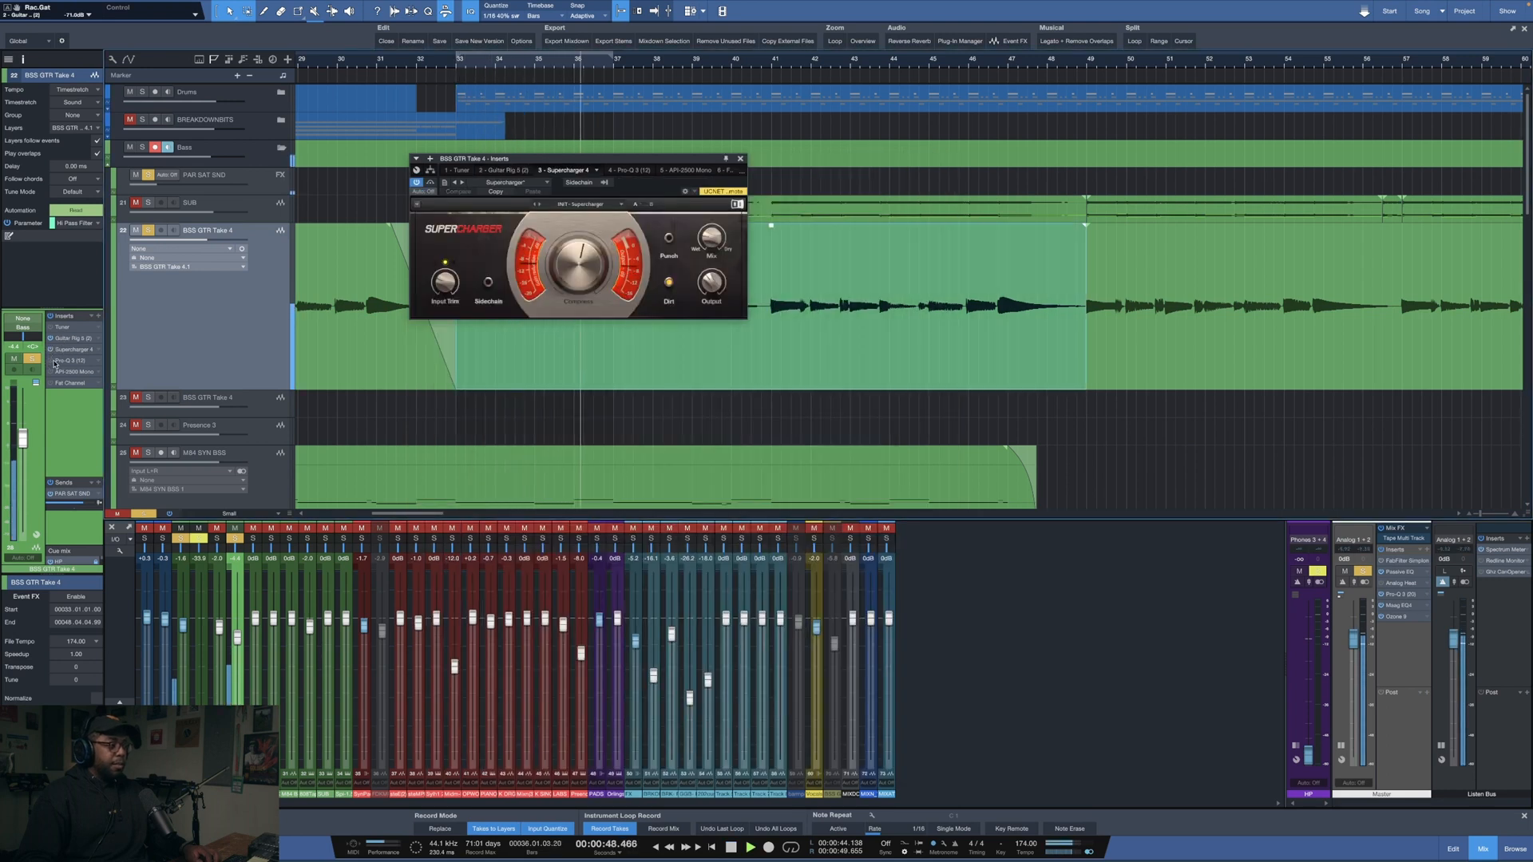
- View the Pro-Q 3, API-2500 Mono and Fat Channel inserts of the bass guitar track, and close the plug-in window
left_click(70, 360)
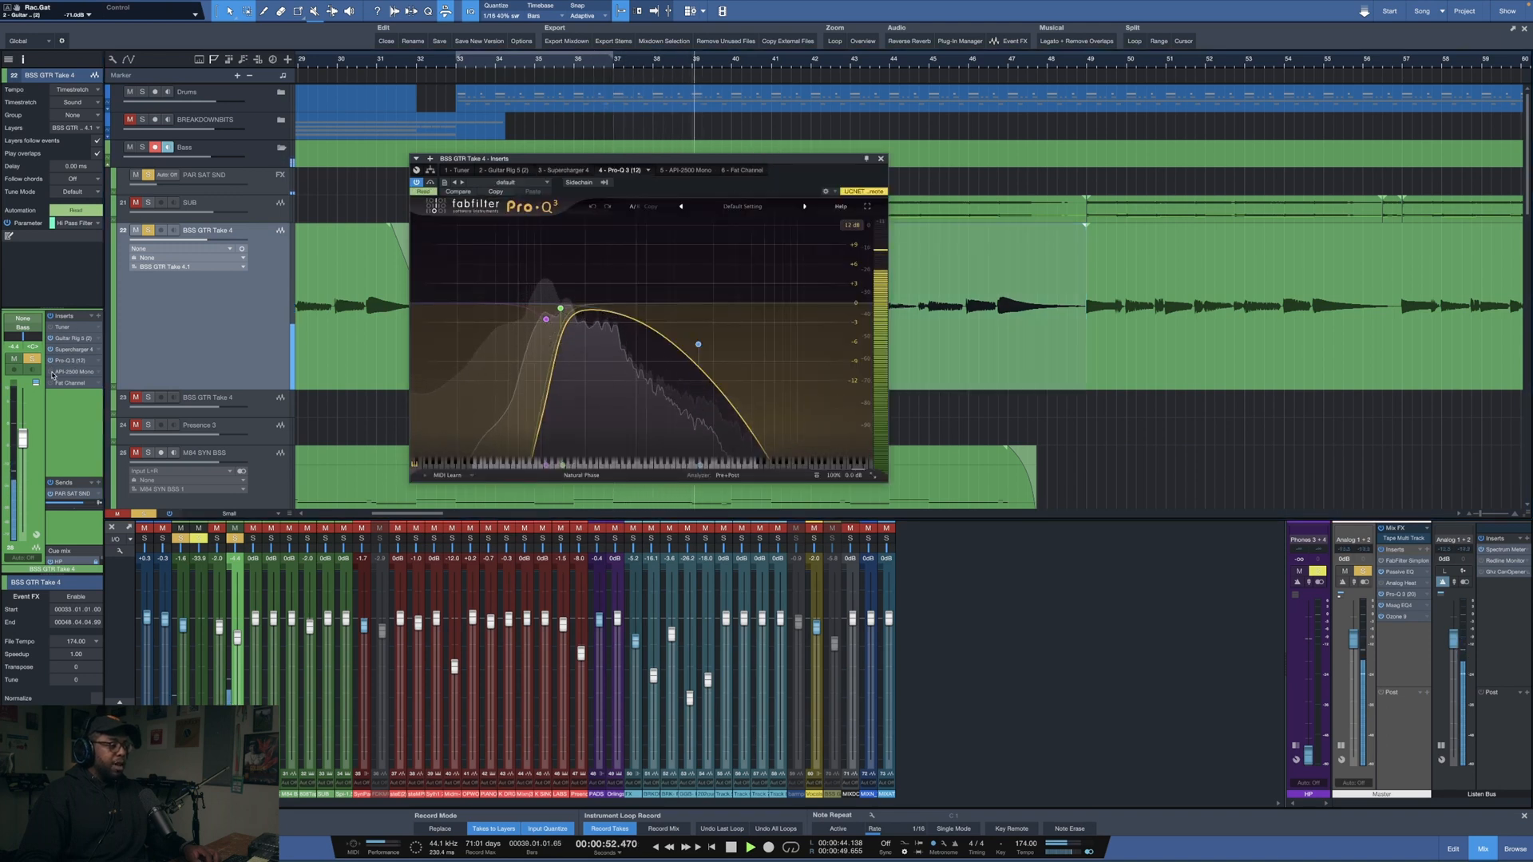
left_click(68, 372)
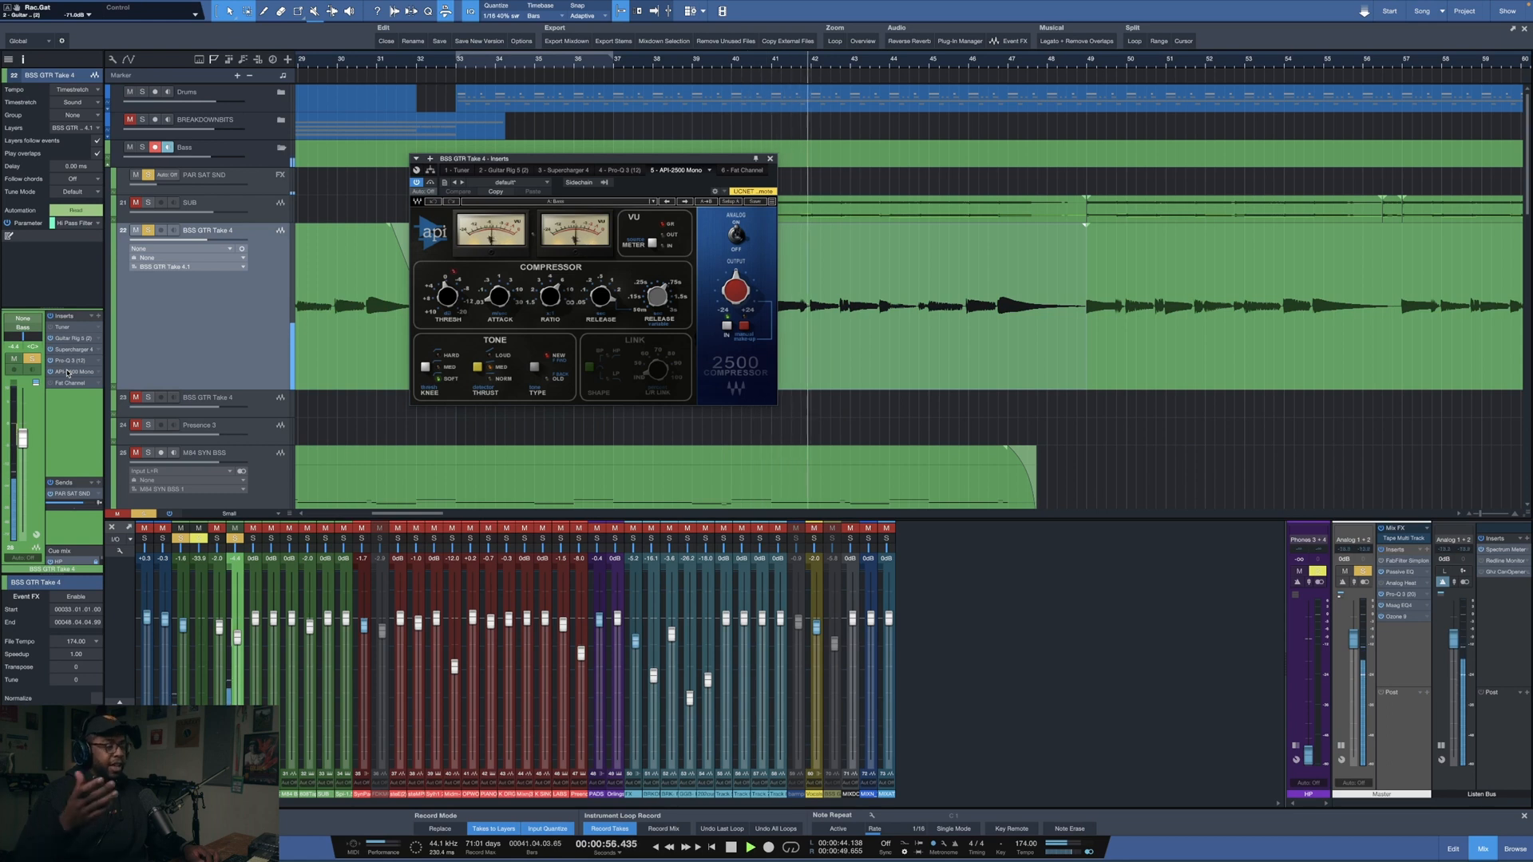
key("space")
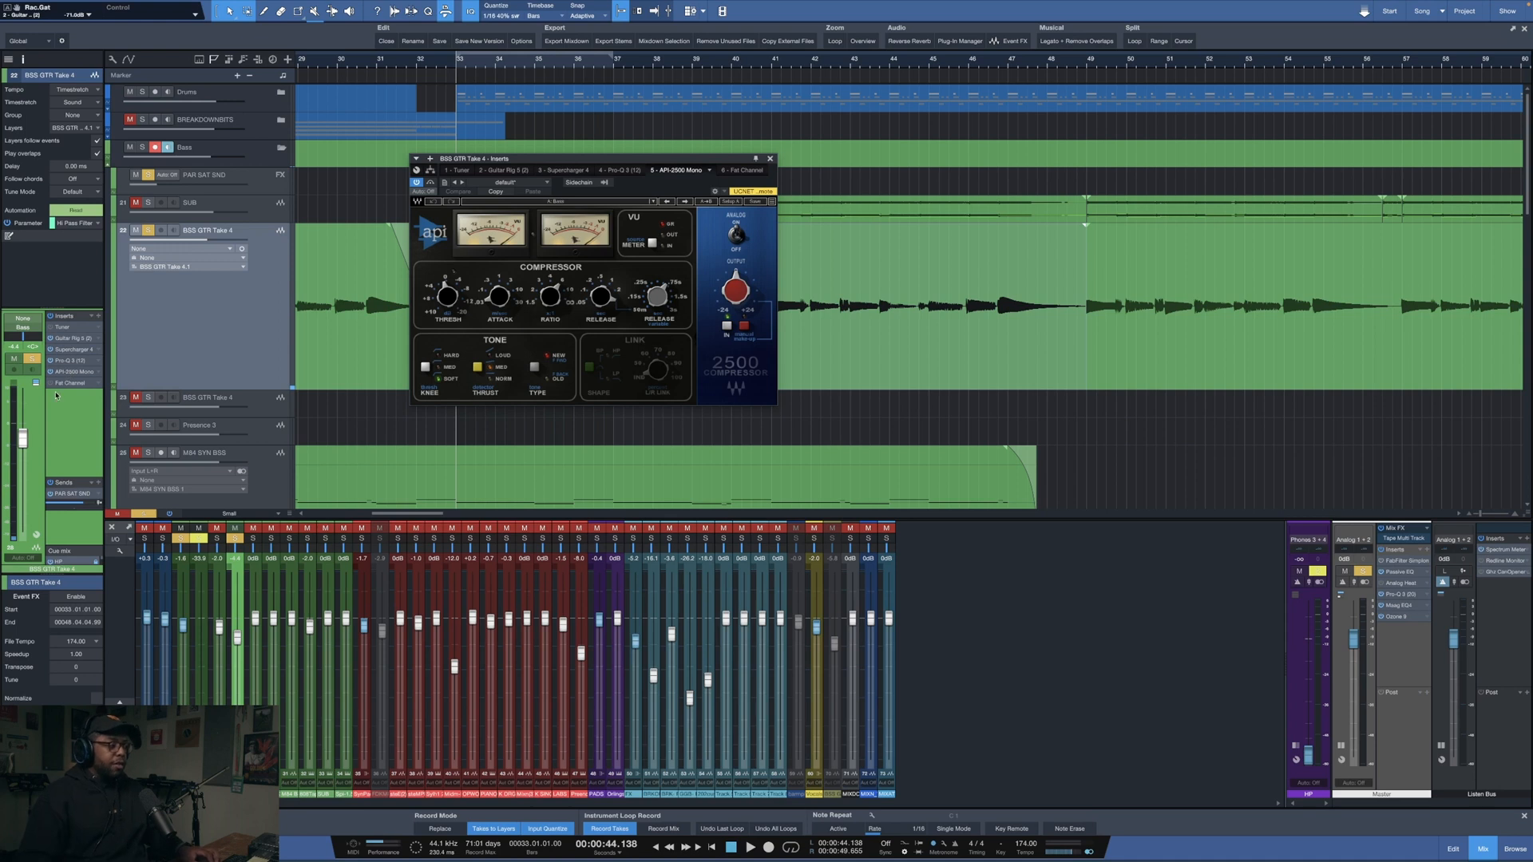
left_click(57, 383)
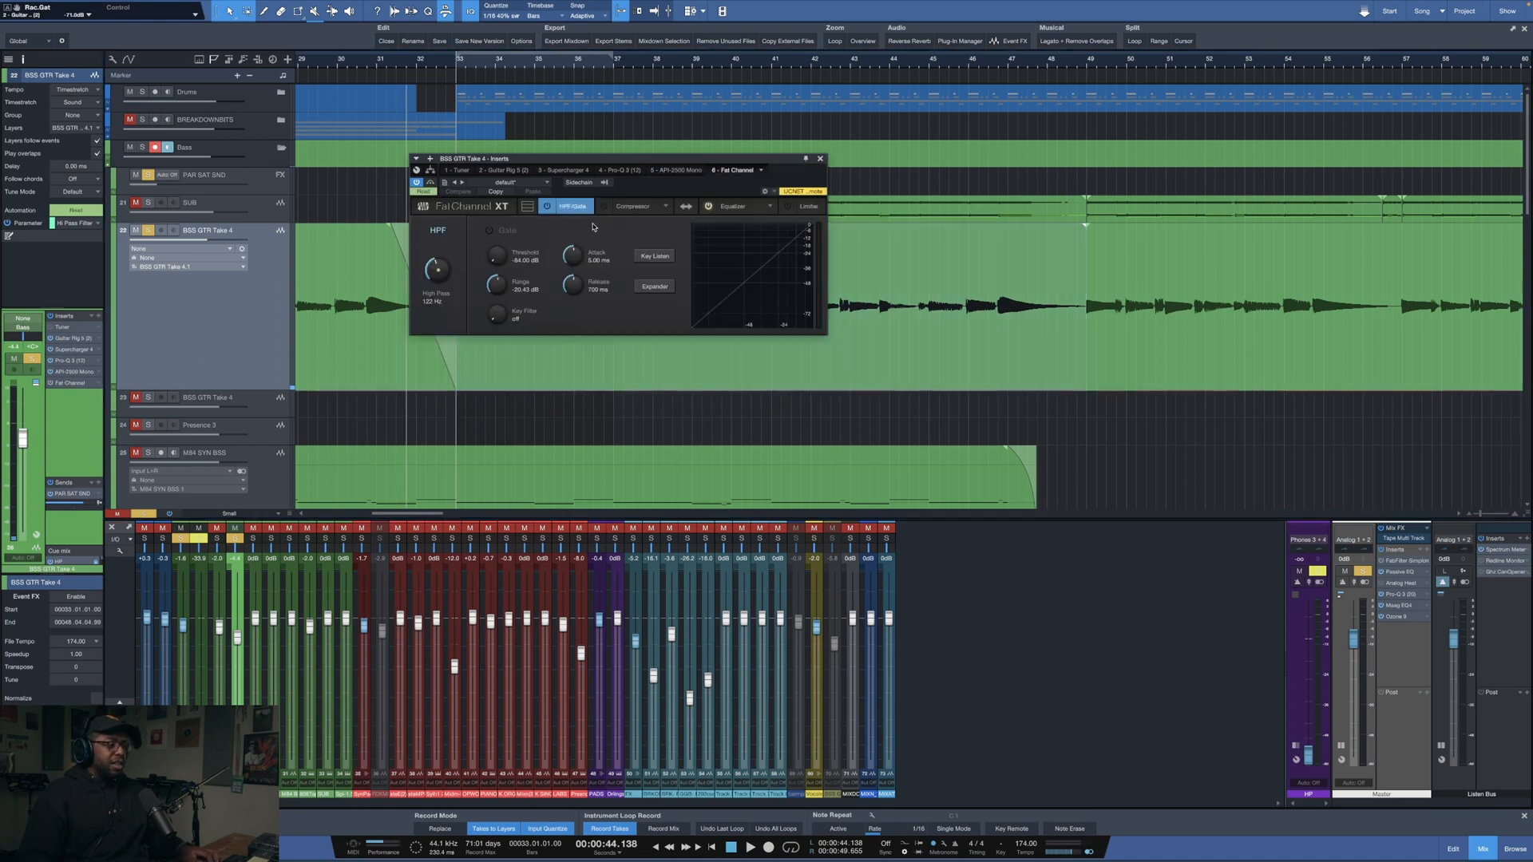
left_click(821, 160)
- Play the soloed bass guitar from bar 23 and open its Fat Channel insert
scroll(699, 69, "down", 3)
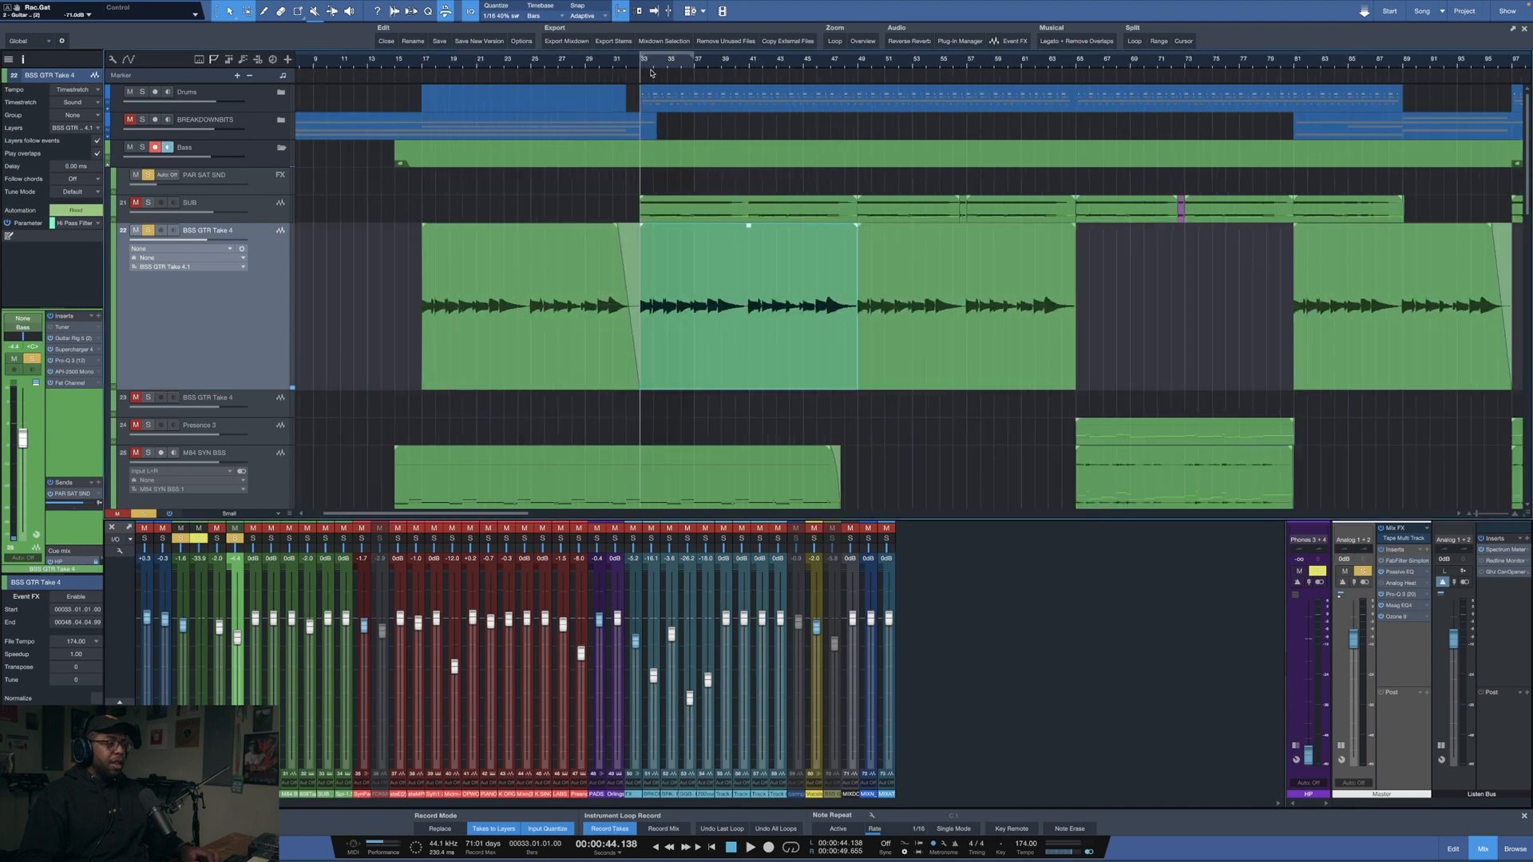
left_click(502, 69)
key("space")
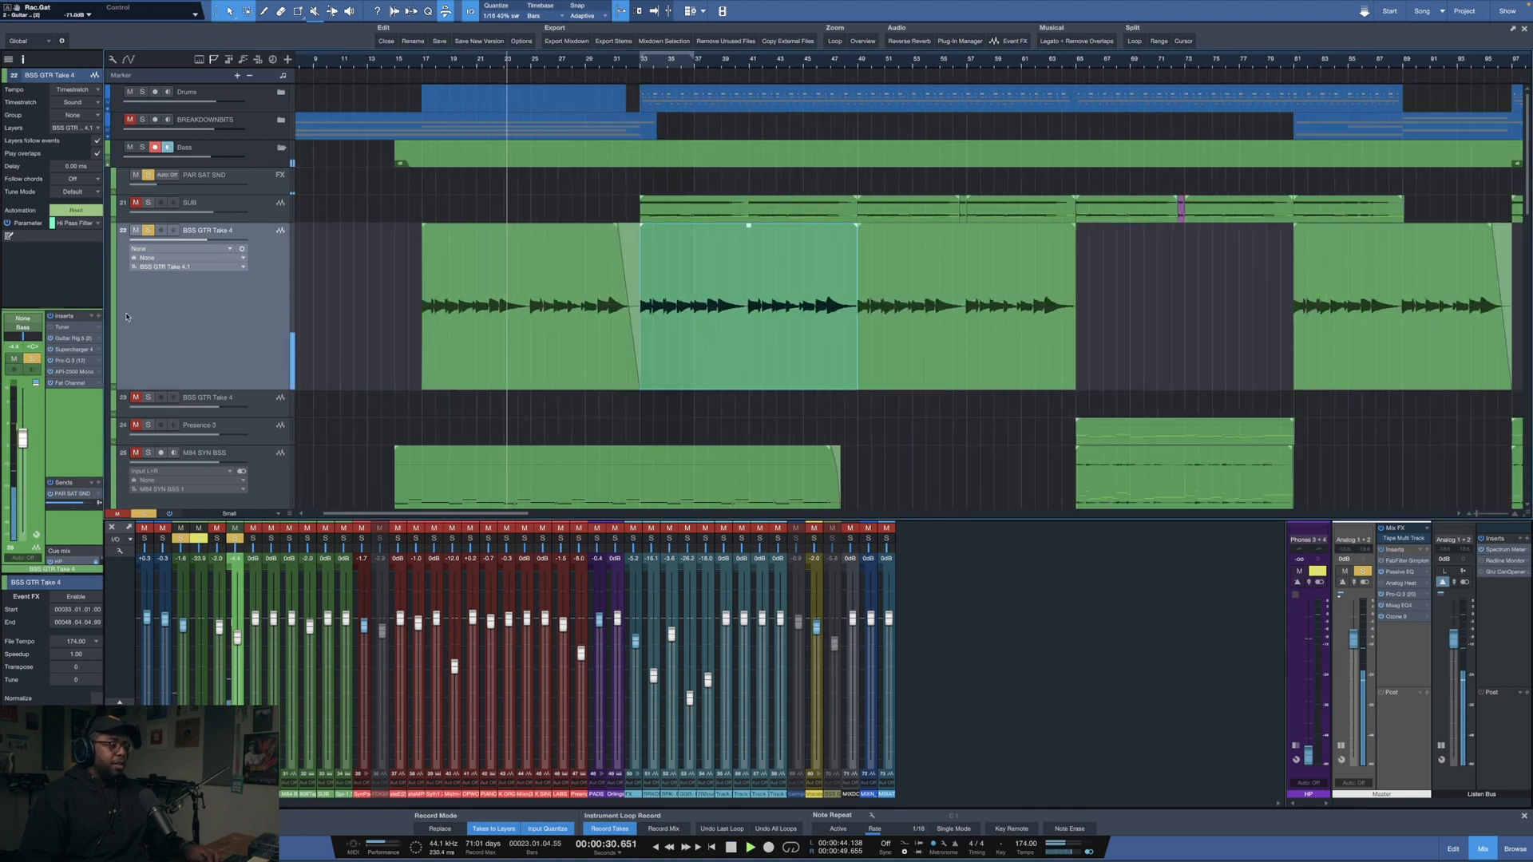
left_click(77, 382)
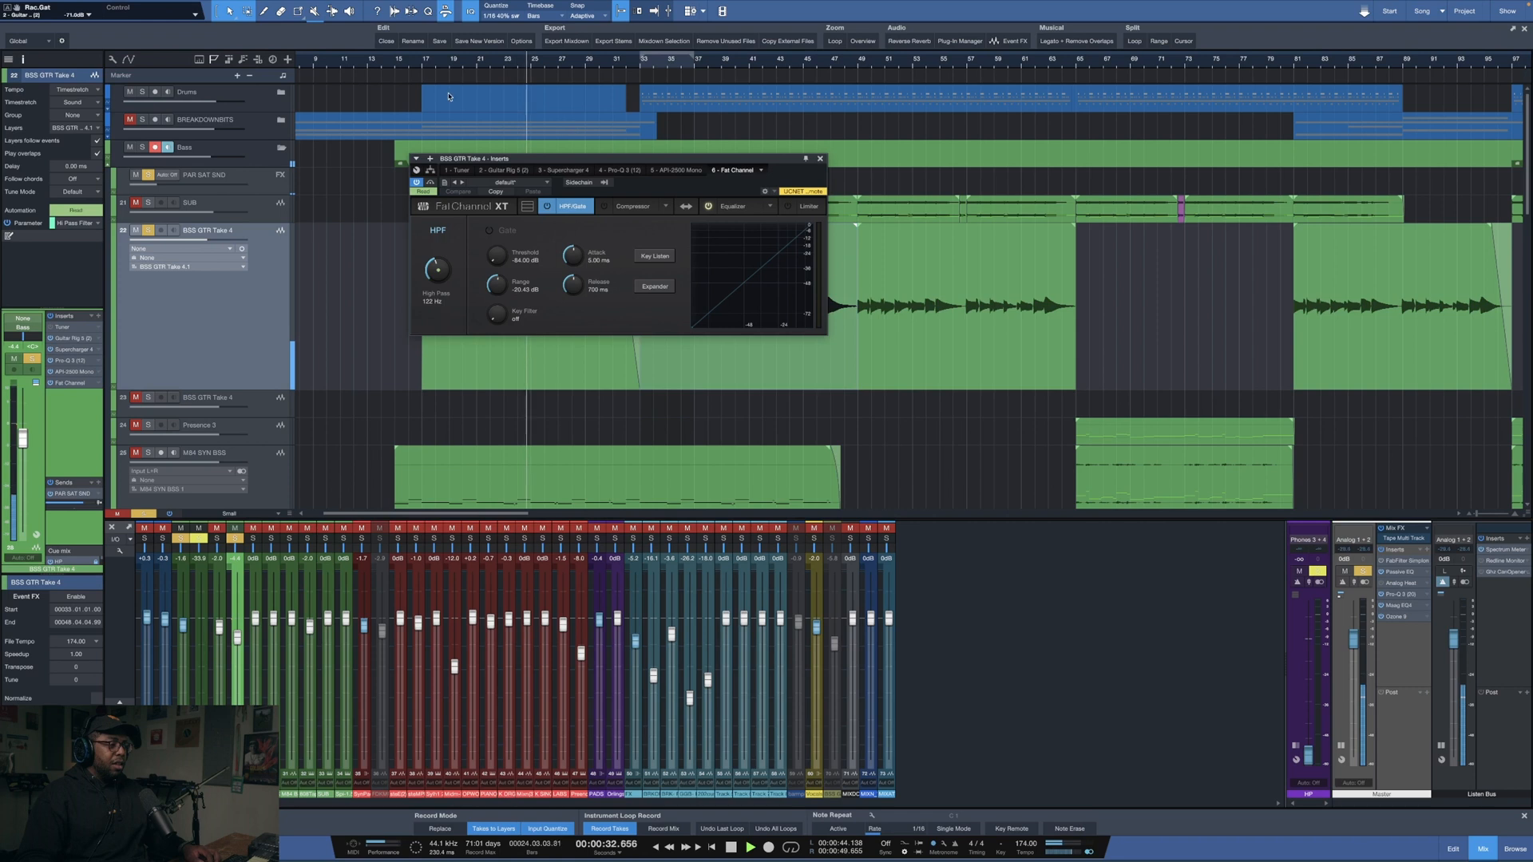
- Play the bass guitar from bar 92 with the Fat Channel filter in view, and close the plug-in window
scroll(1014, 71, "down", 5)
key("space")
left_click(517, 64)
scroll(517, 63, "up", 3)
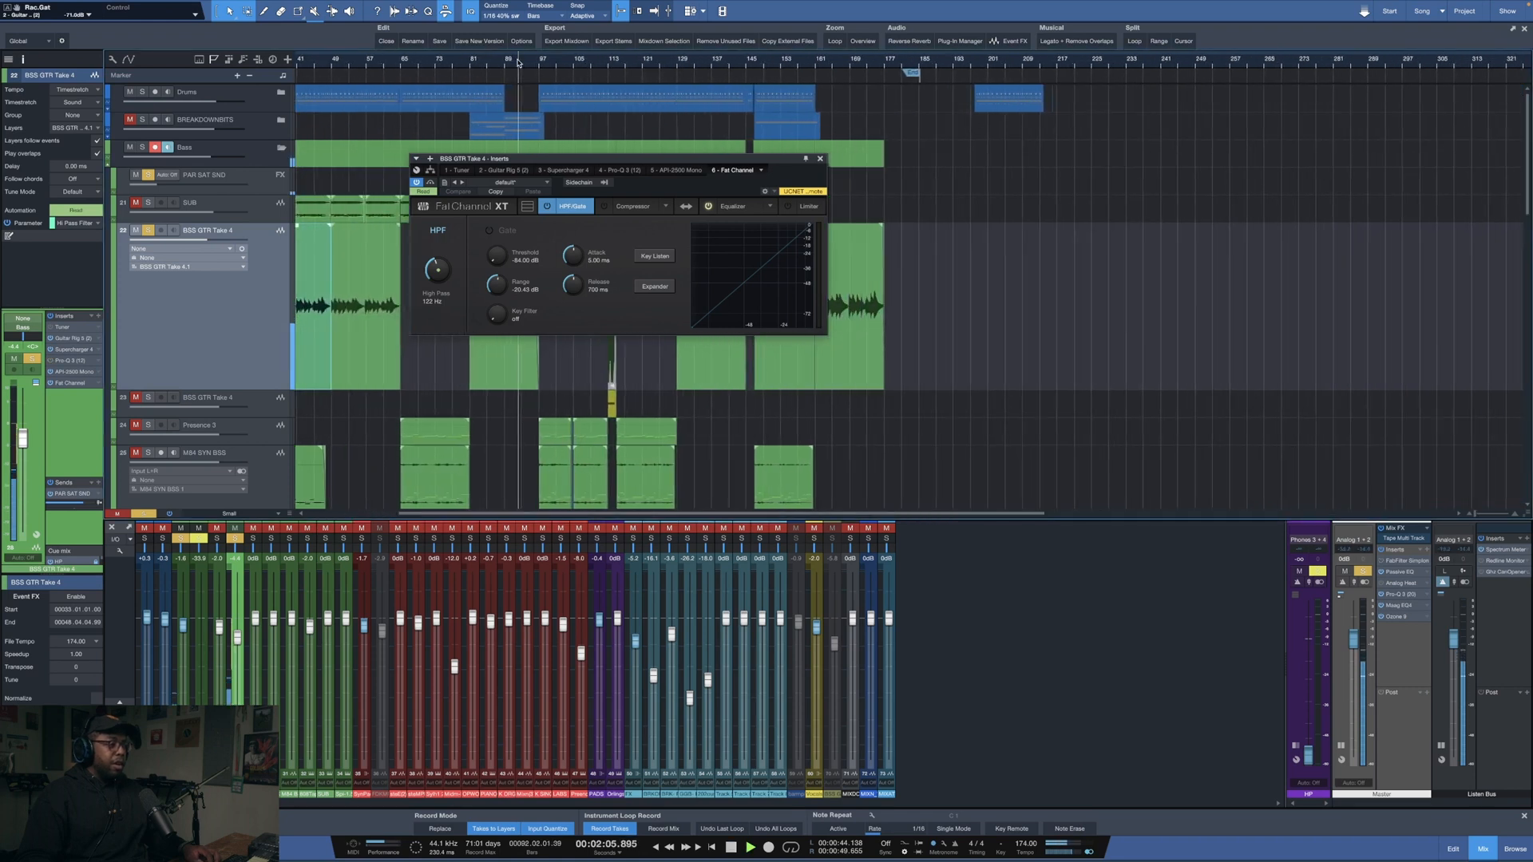
left_click(820, 159)
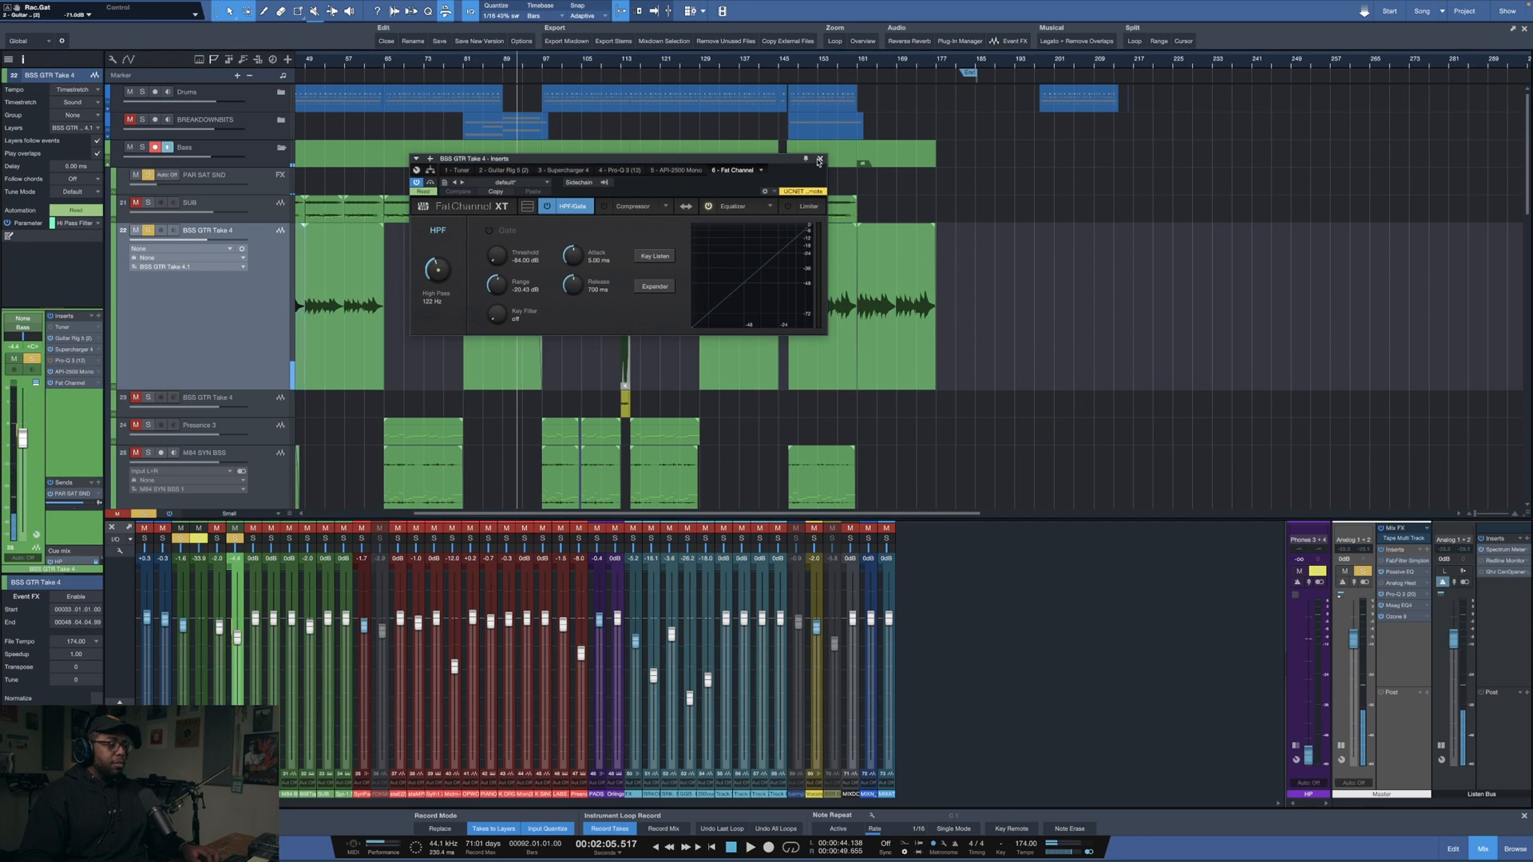
- Show the automation lanes of BSS GTR Take 4 and enlarge the Hi Pass Filter lane
scroll(639, 73, "left", 5)
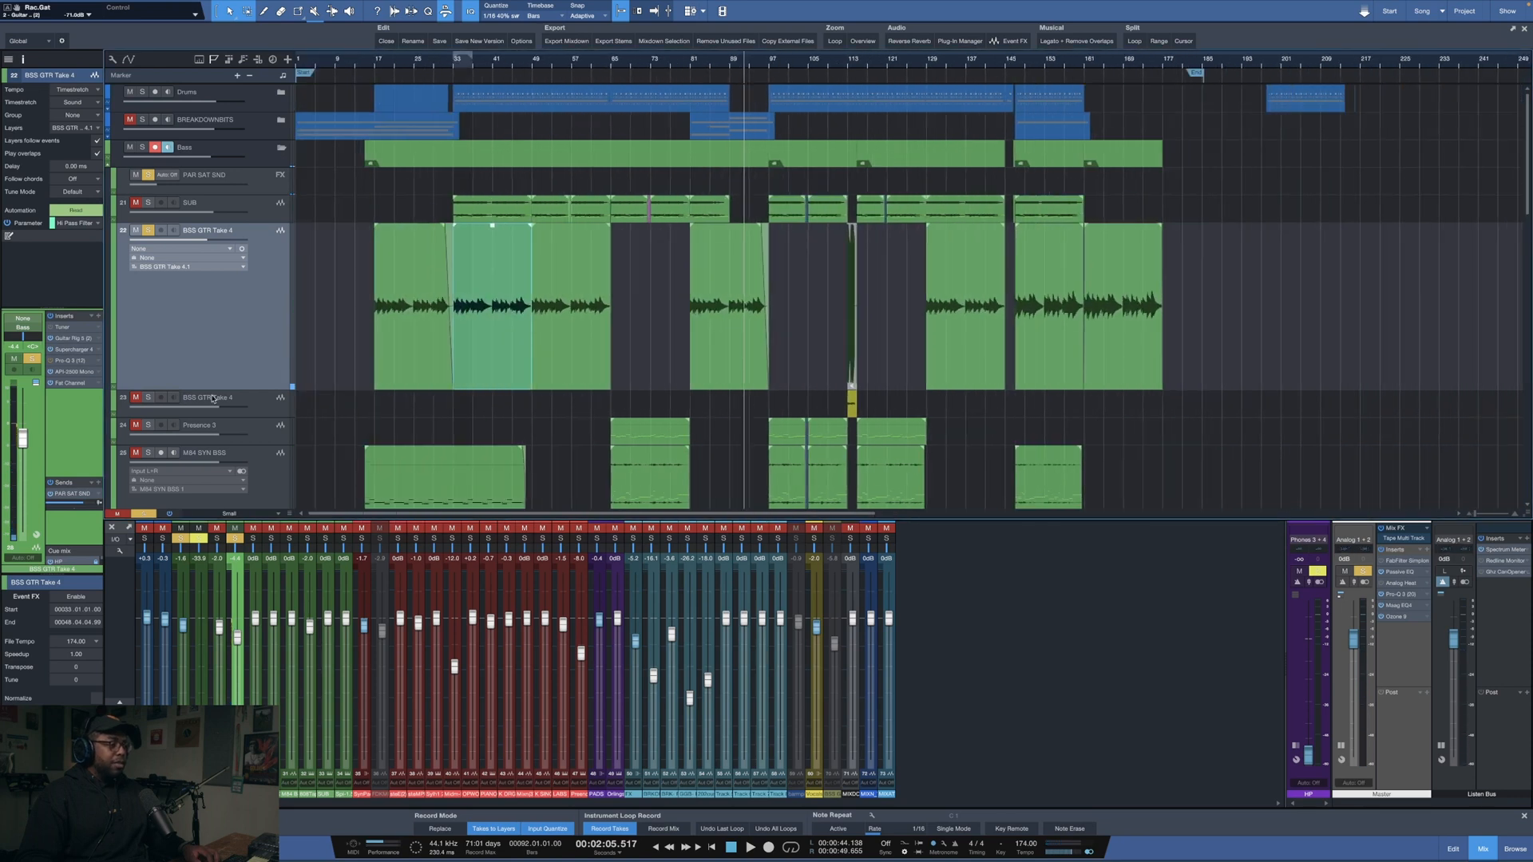
left_click(114, 389)
left_click_drag(199, 403, 199, 457)
- Play the bass guitar from bar 164 against the Hi Pass Filter automation, and hide the automation lanes
left_click(1080, 58)
left_click(1098, 58)
key("space")
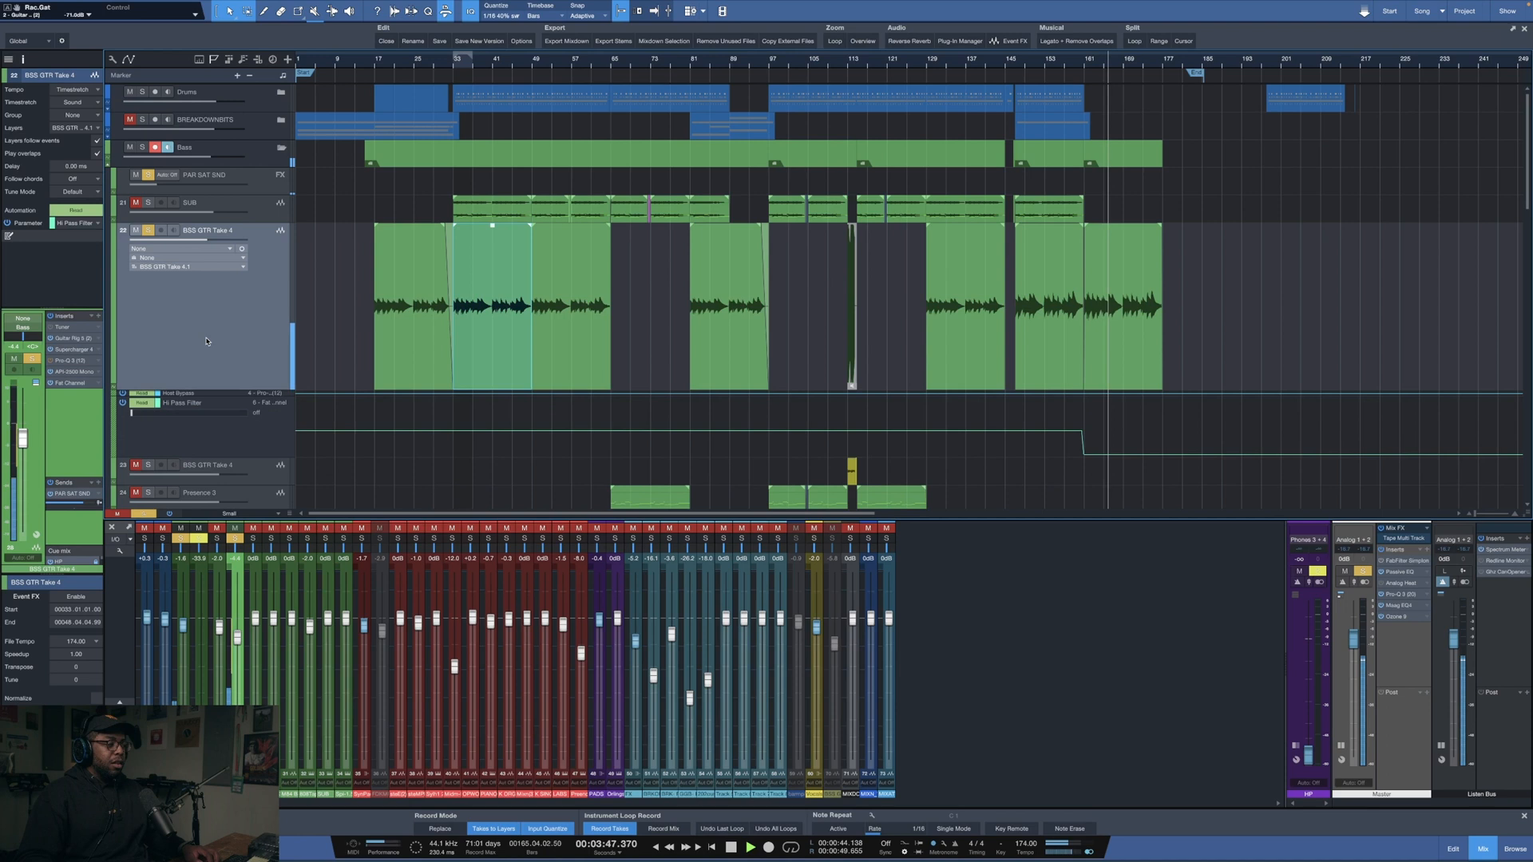
key("space")
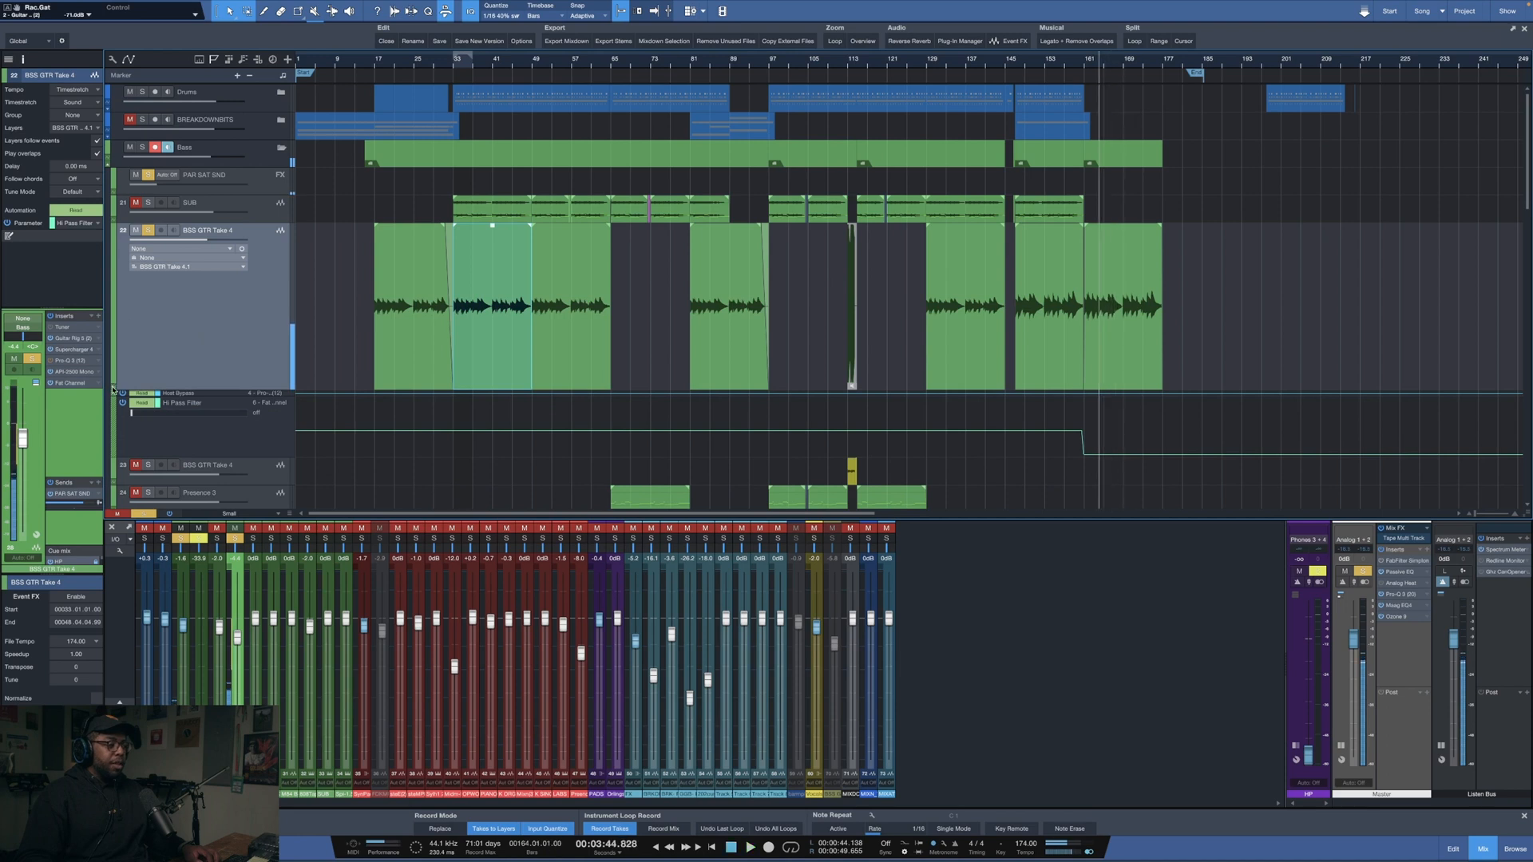
key("a")
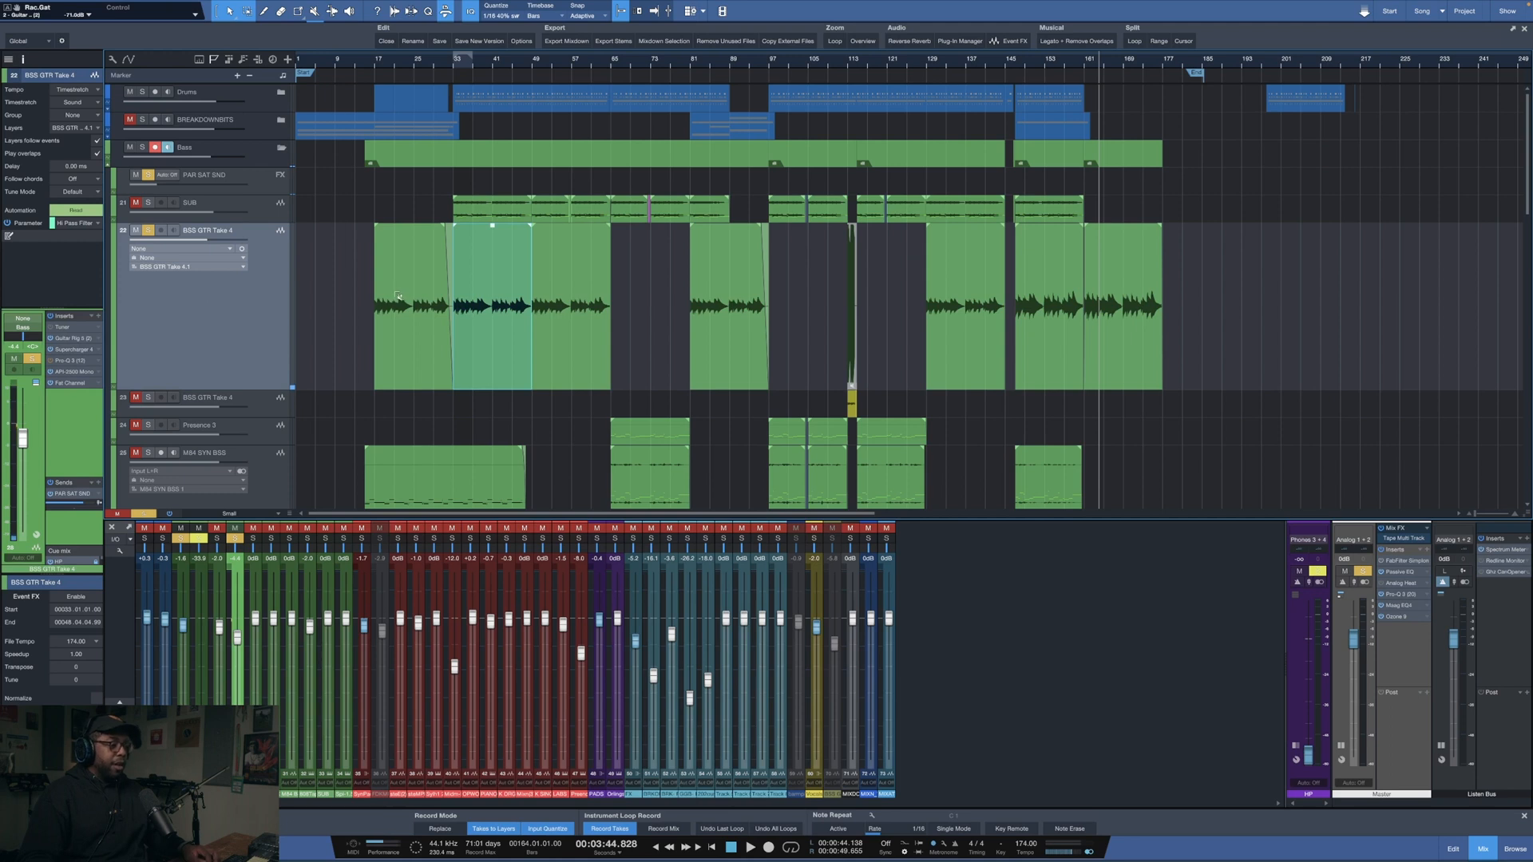
- Set the track heights to Normal and switch the solo to the Presence 3 track
scroll(399, 291, "down", 5)
scroll(360, 279, "up", 2)
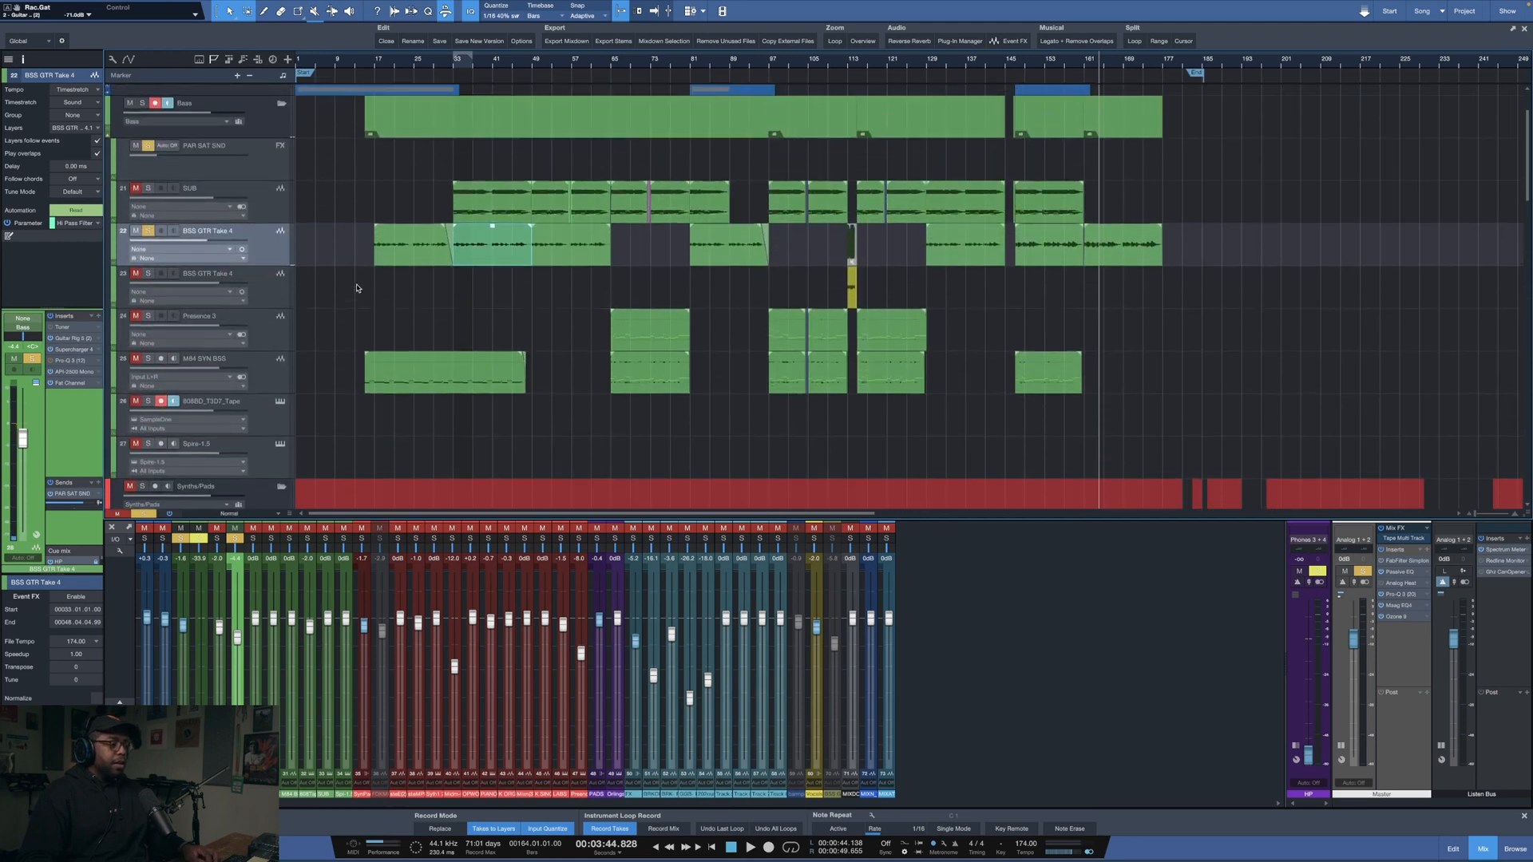
left_click(148, 316)
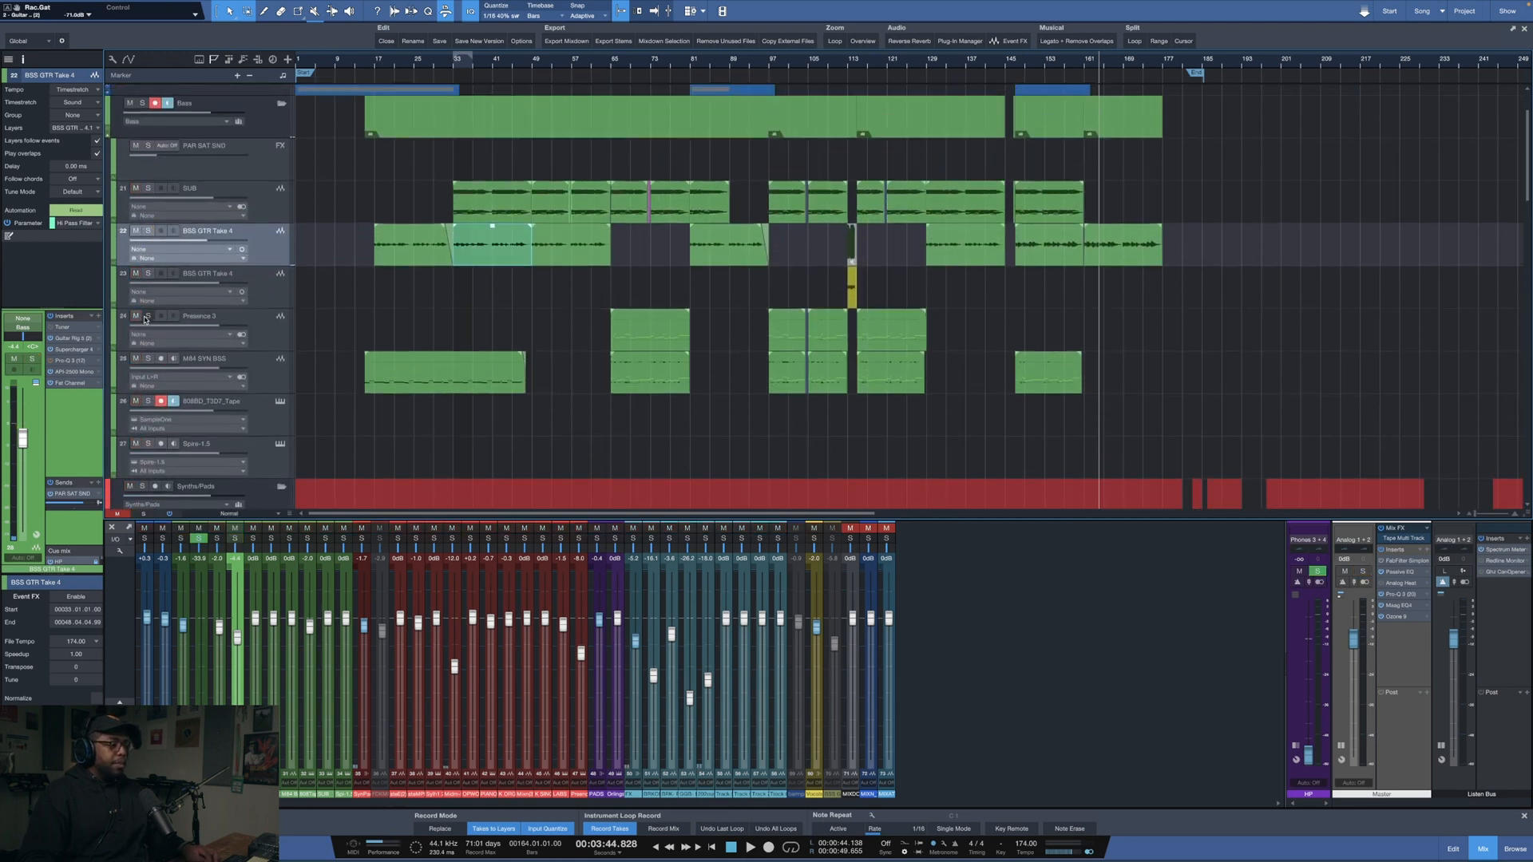
- Play the soloed Presence 3 layer from bar 97 with enlarged waveforms, and select its track
left_click(770, 63)
key("e")
key("e")
key("e")
key("e")
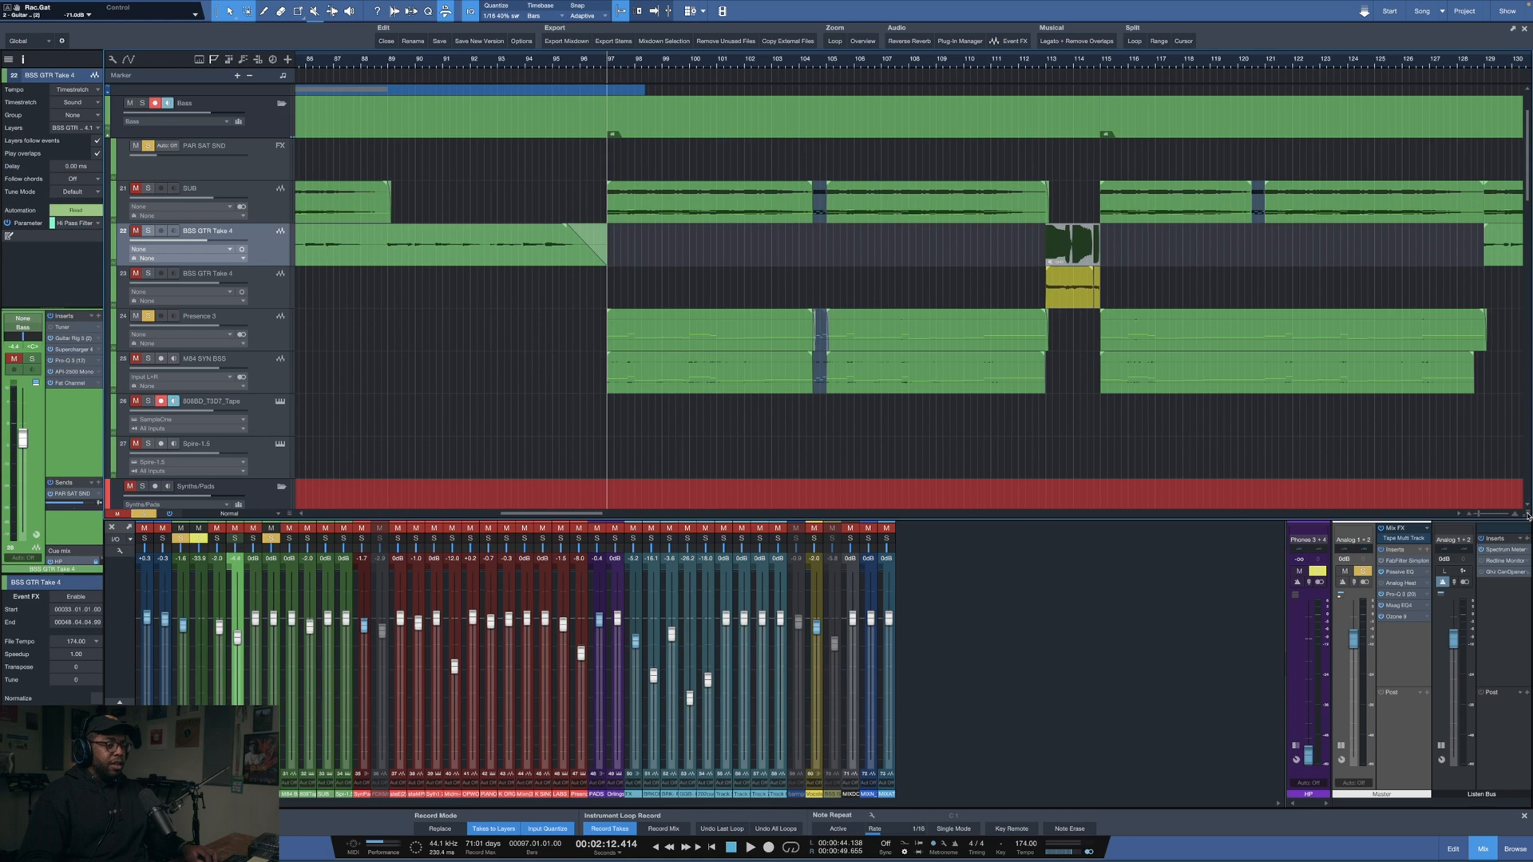
key("space")
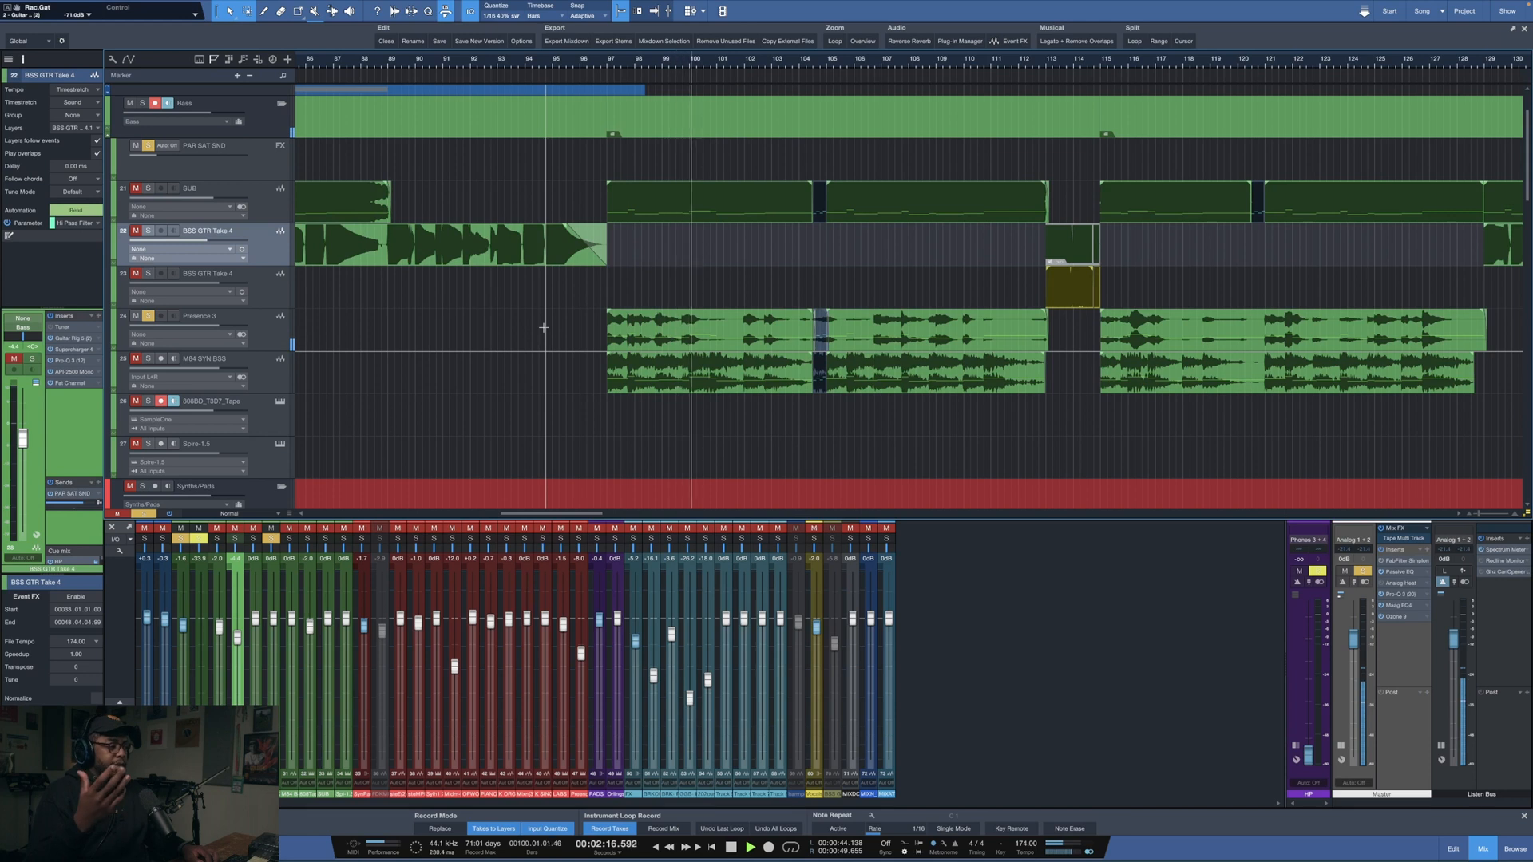
key("space")
left_click(264, 325)
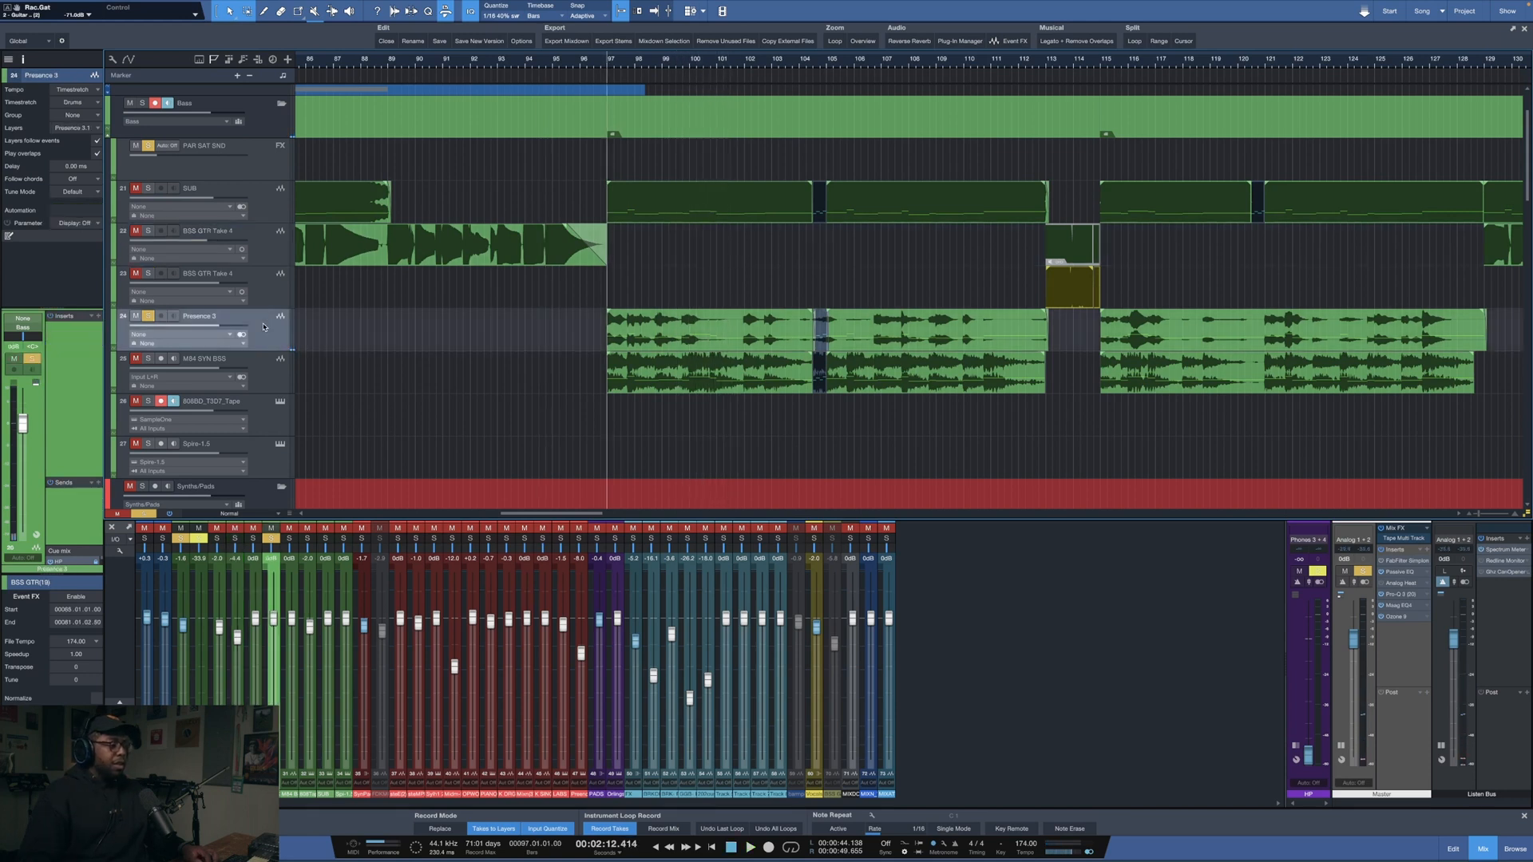
- Switch the solo to the M84 SYN BSS track, select it and play it from bar 97
left_click(148, 360)
left_click(260, 379)
key("space")
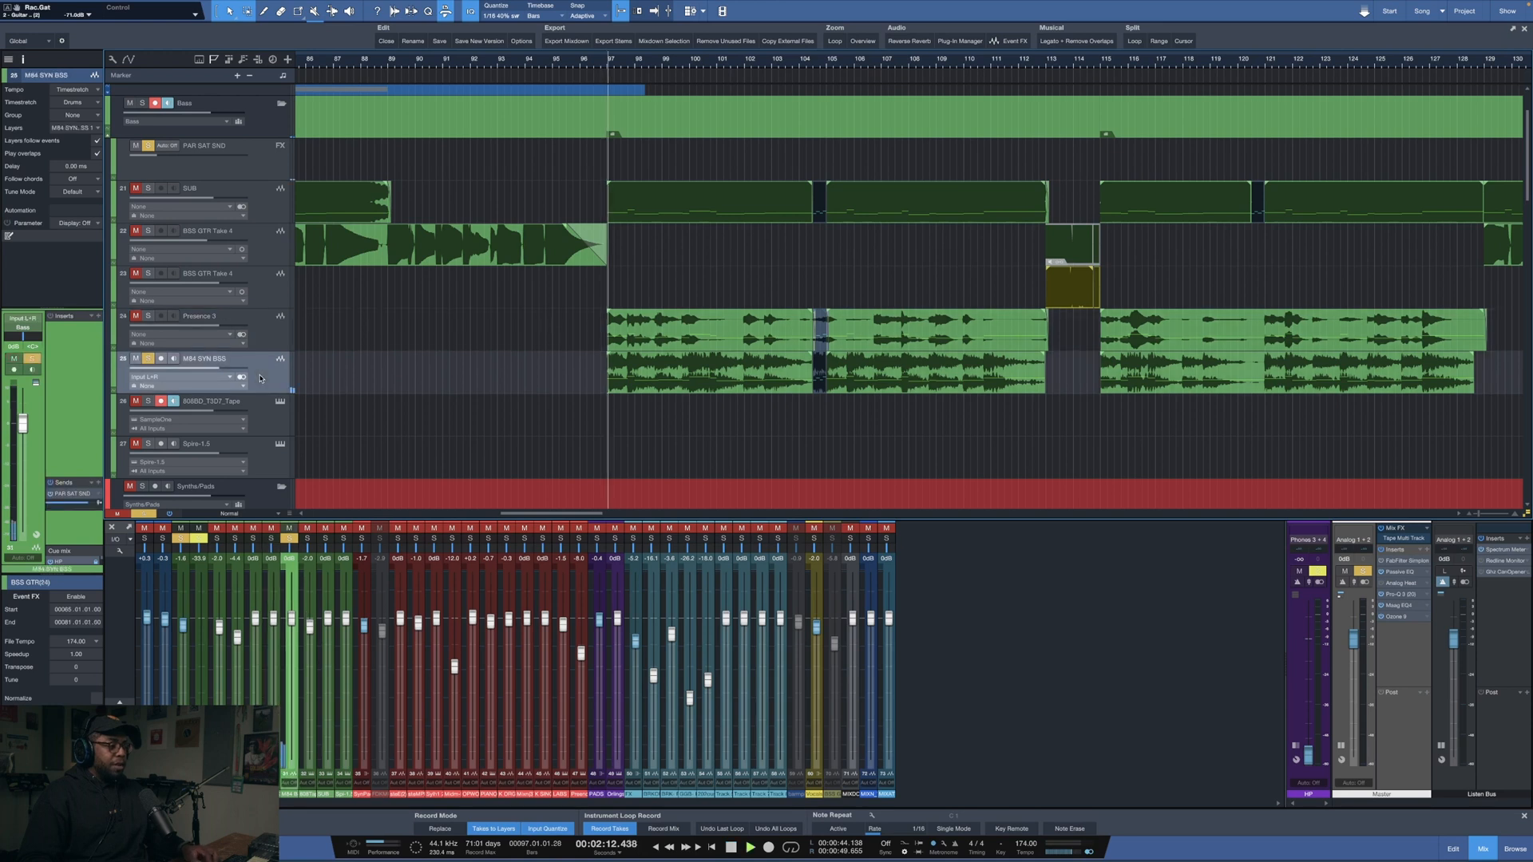
key("space")
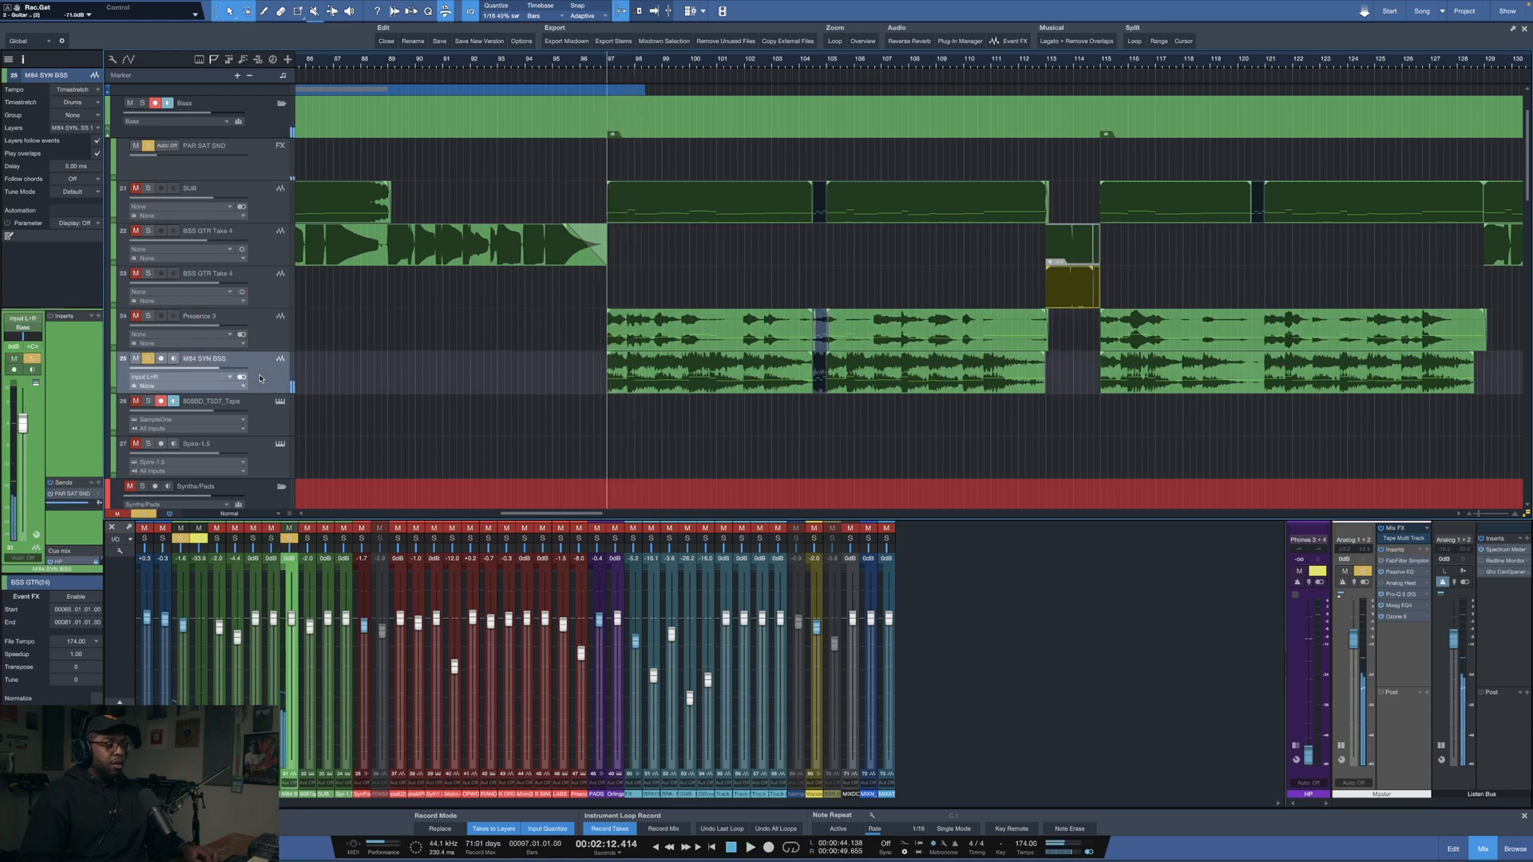
- Transform the M84 SYN BSS track back to its instrument, keep it soloed, and open an enlarged Model 84 Polyphonic Synthesizer window
right_click(260, 379)
left_click(444, 381)
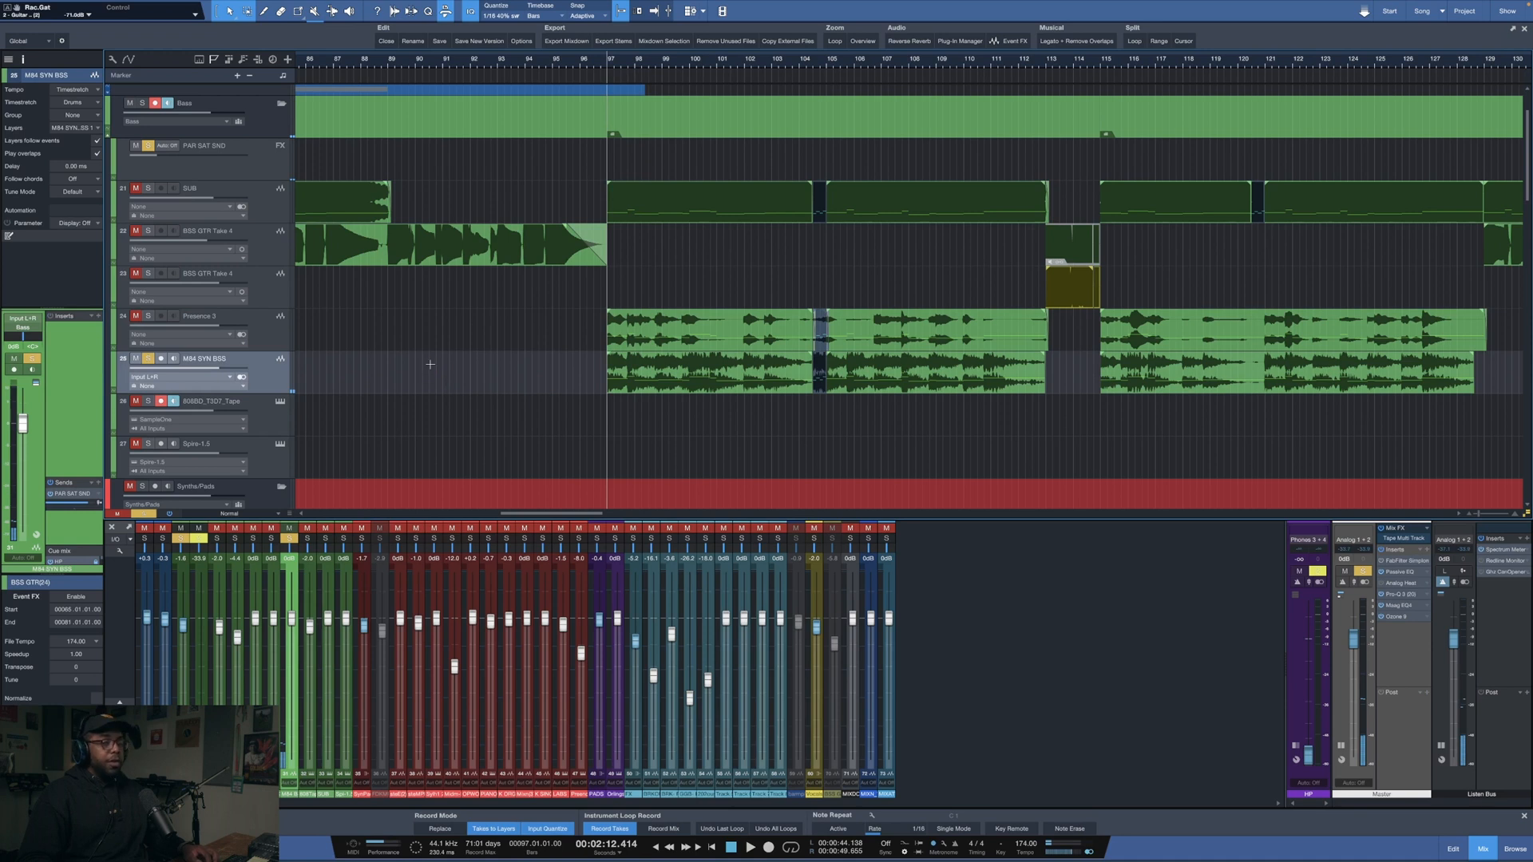
left_click(147, 359)
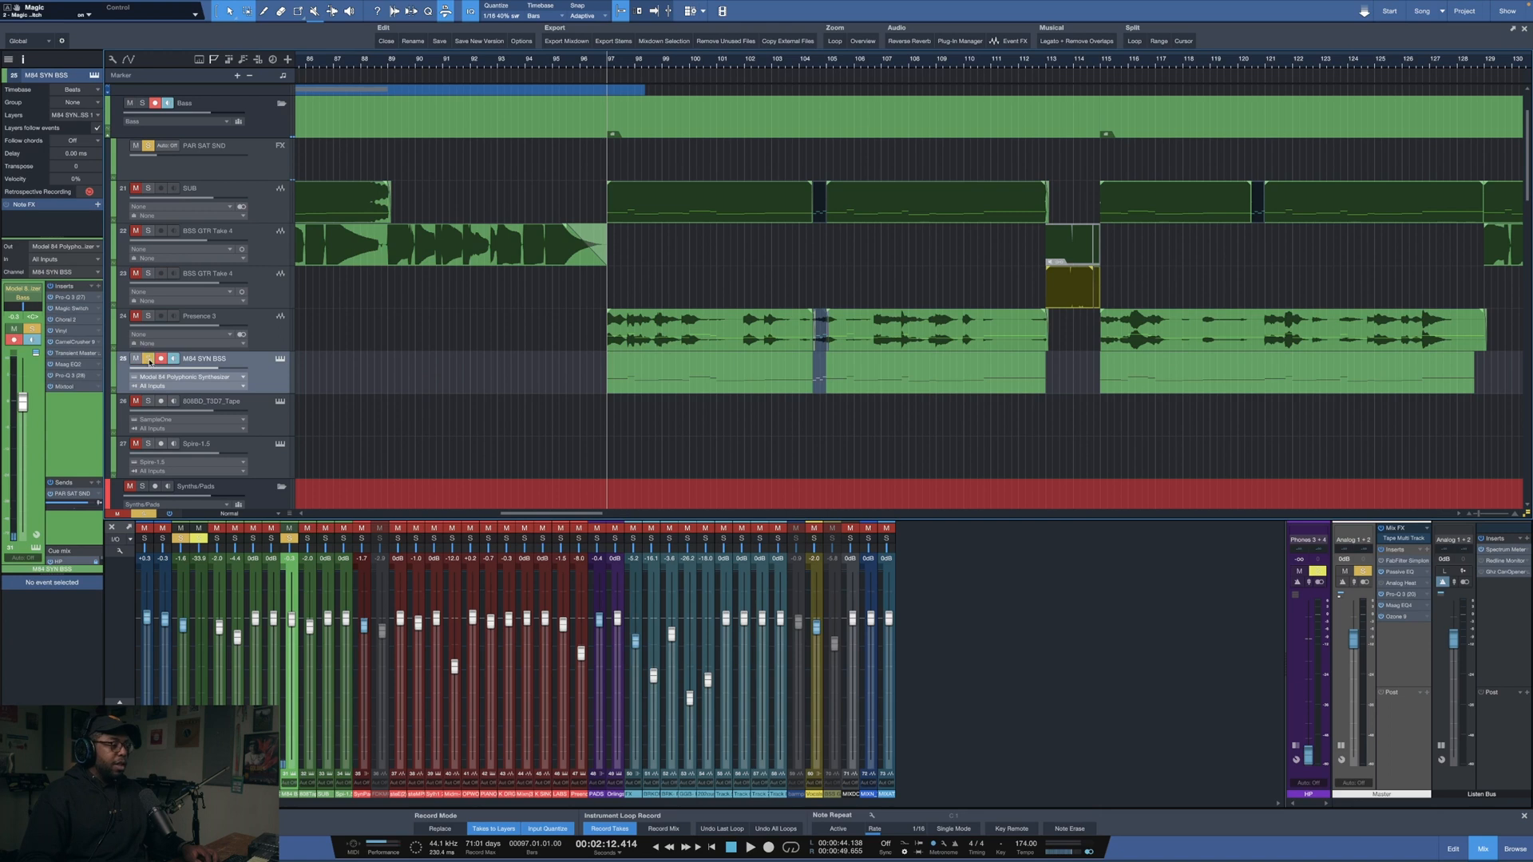
left_click(279, 360)
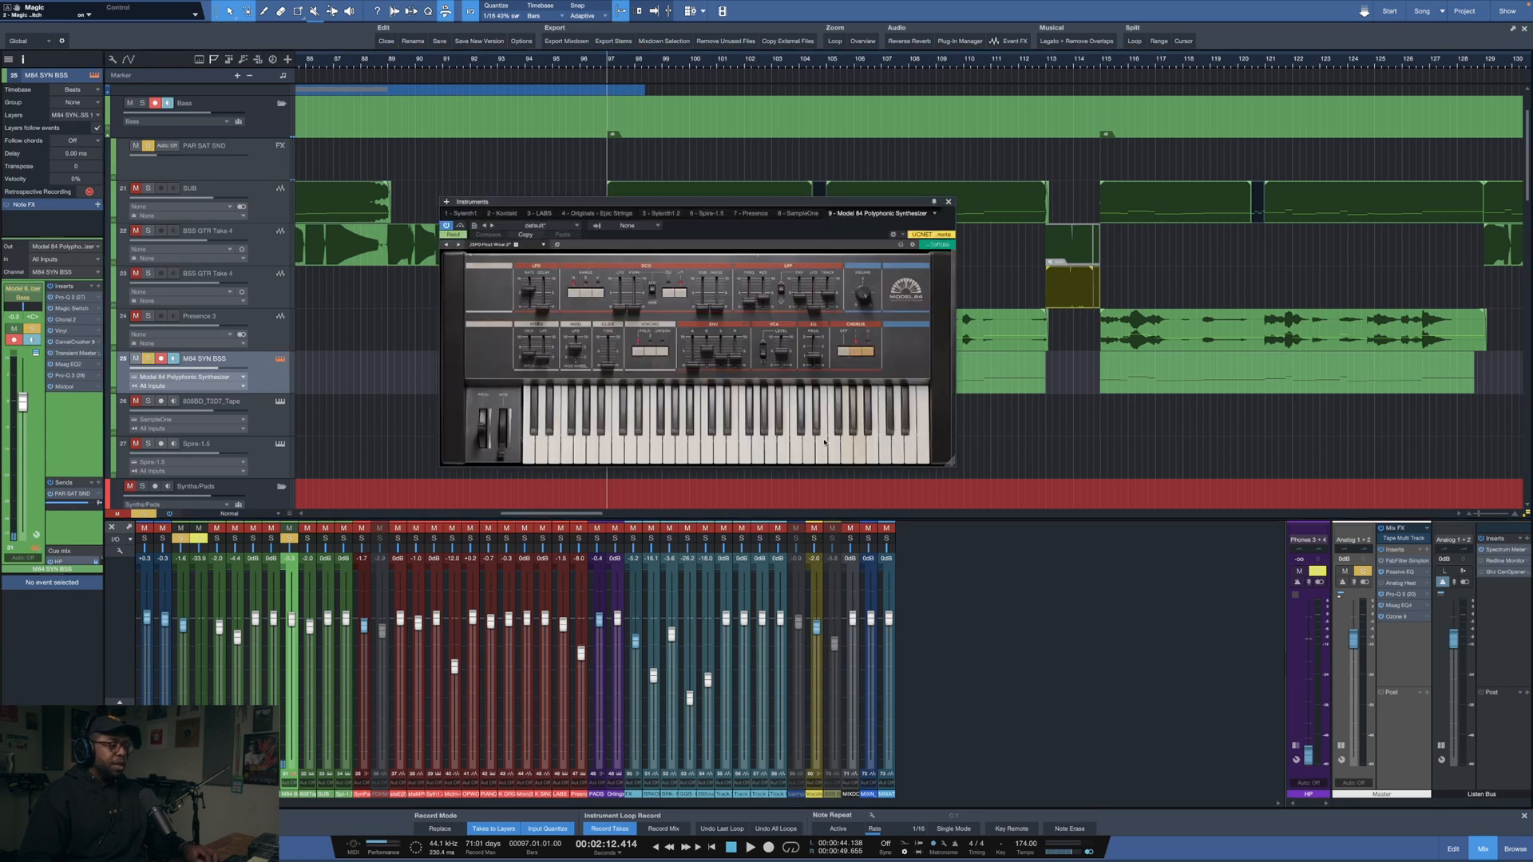
left_click_drag(946, 464, 1214, 578)
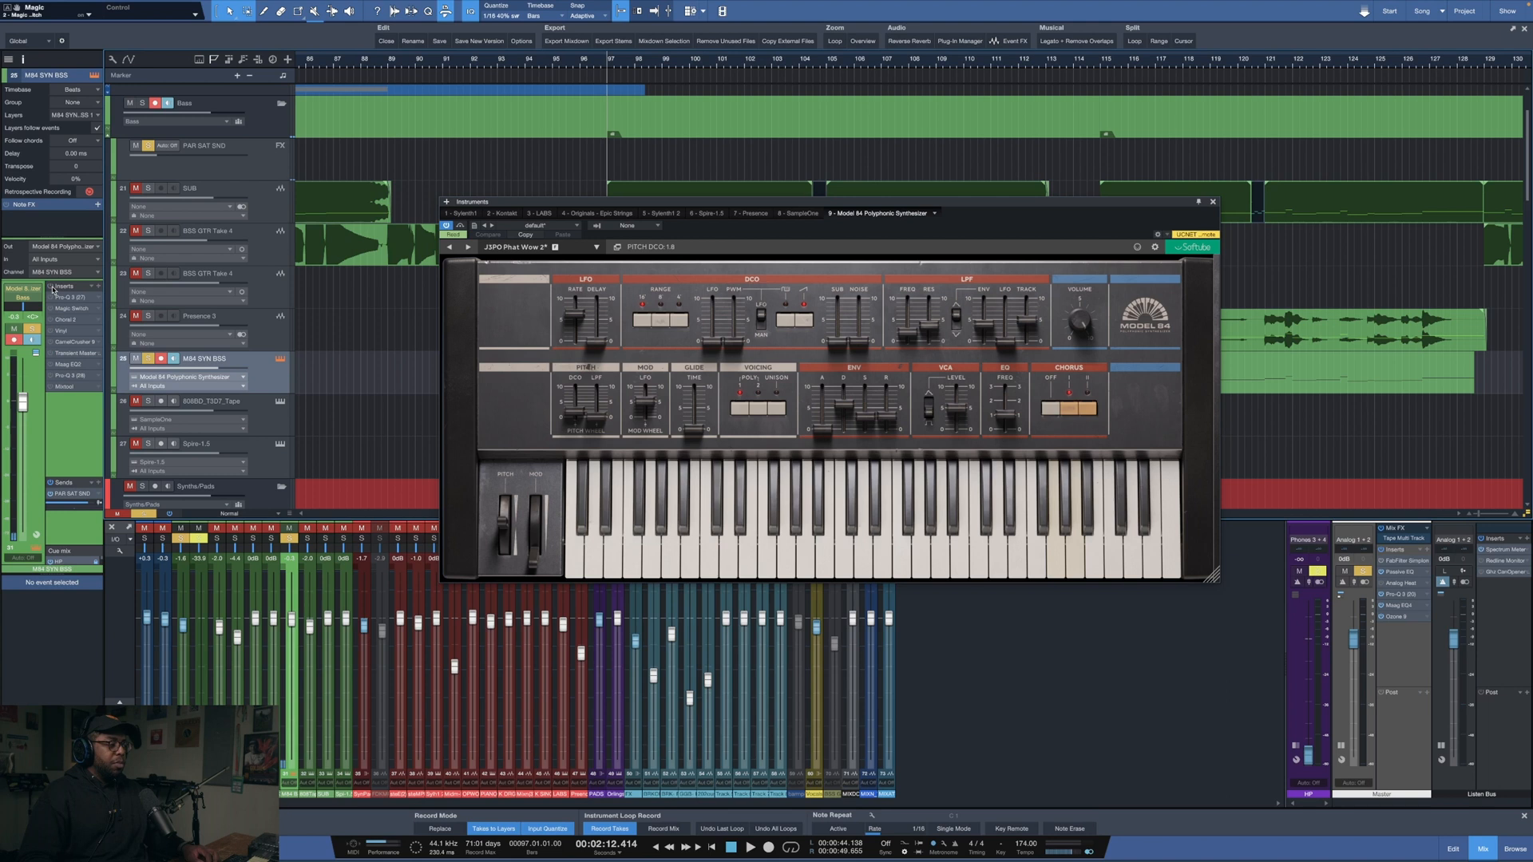
- Play the soloed M84 SYN BSS synth part from bar 97, and close the Model 84 Polyphonic Synthesizer window
key("space")
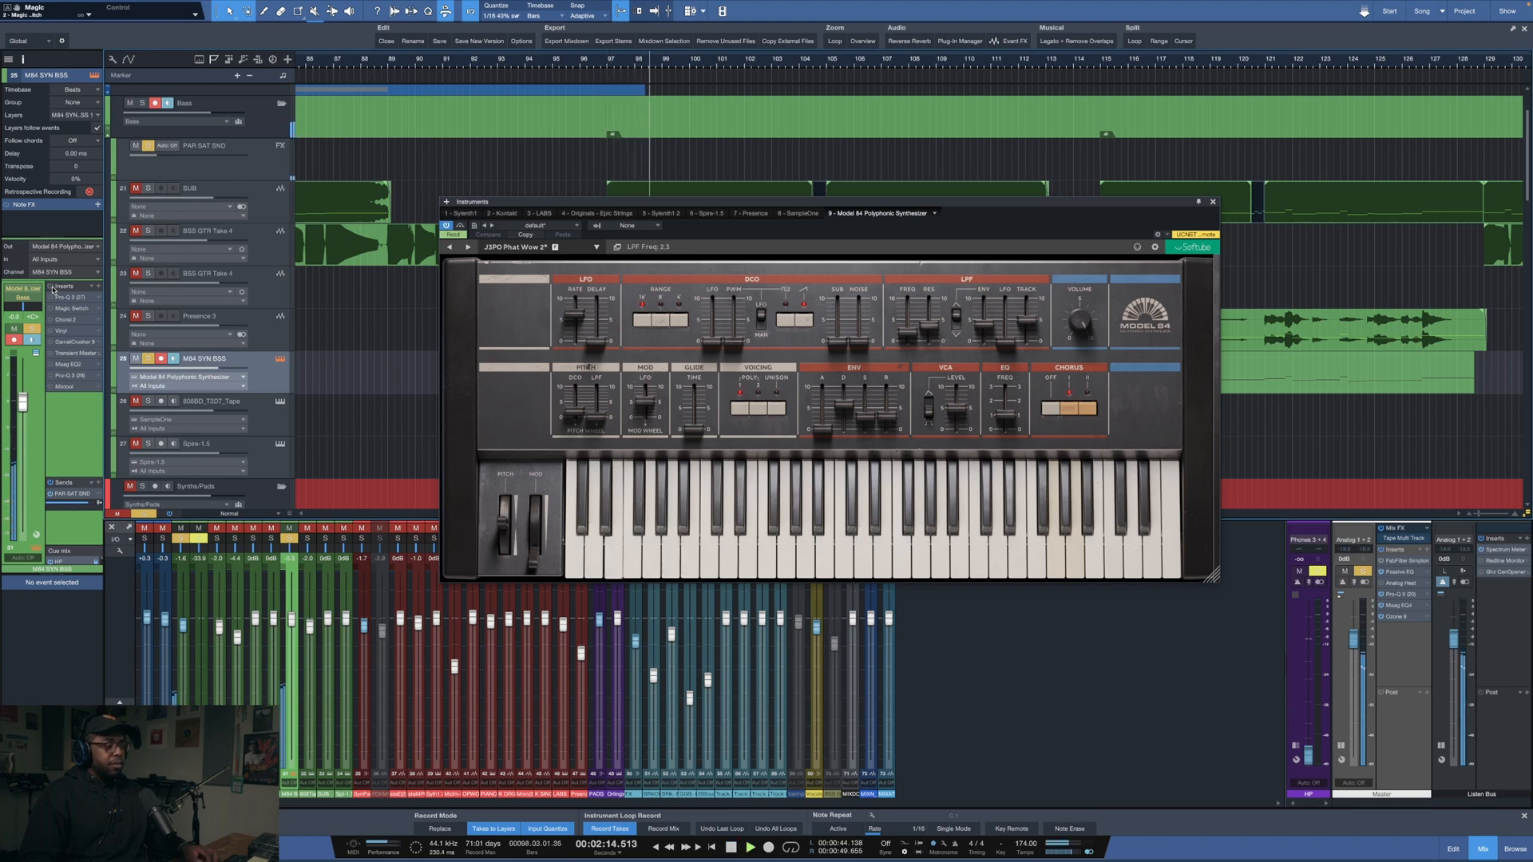
key("space")
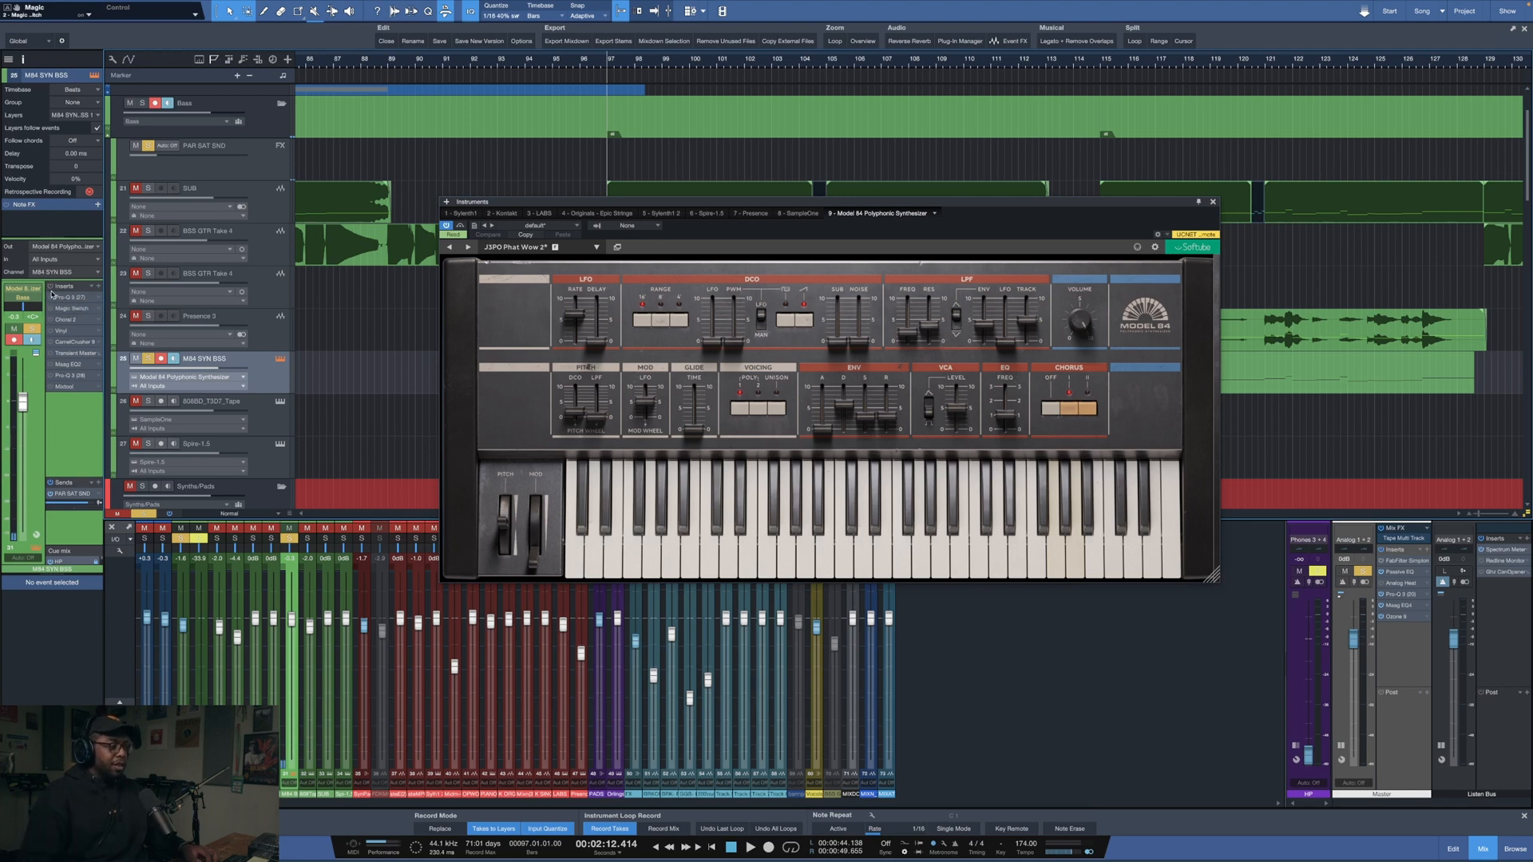
key("space")
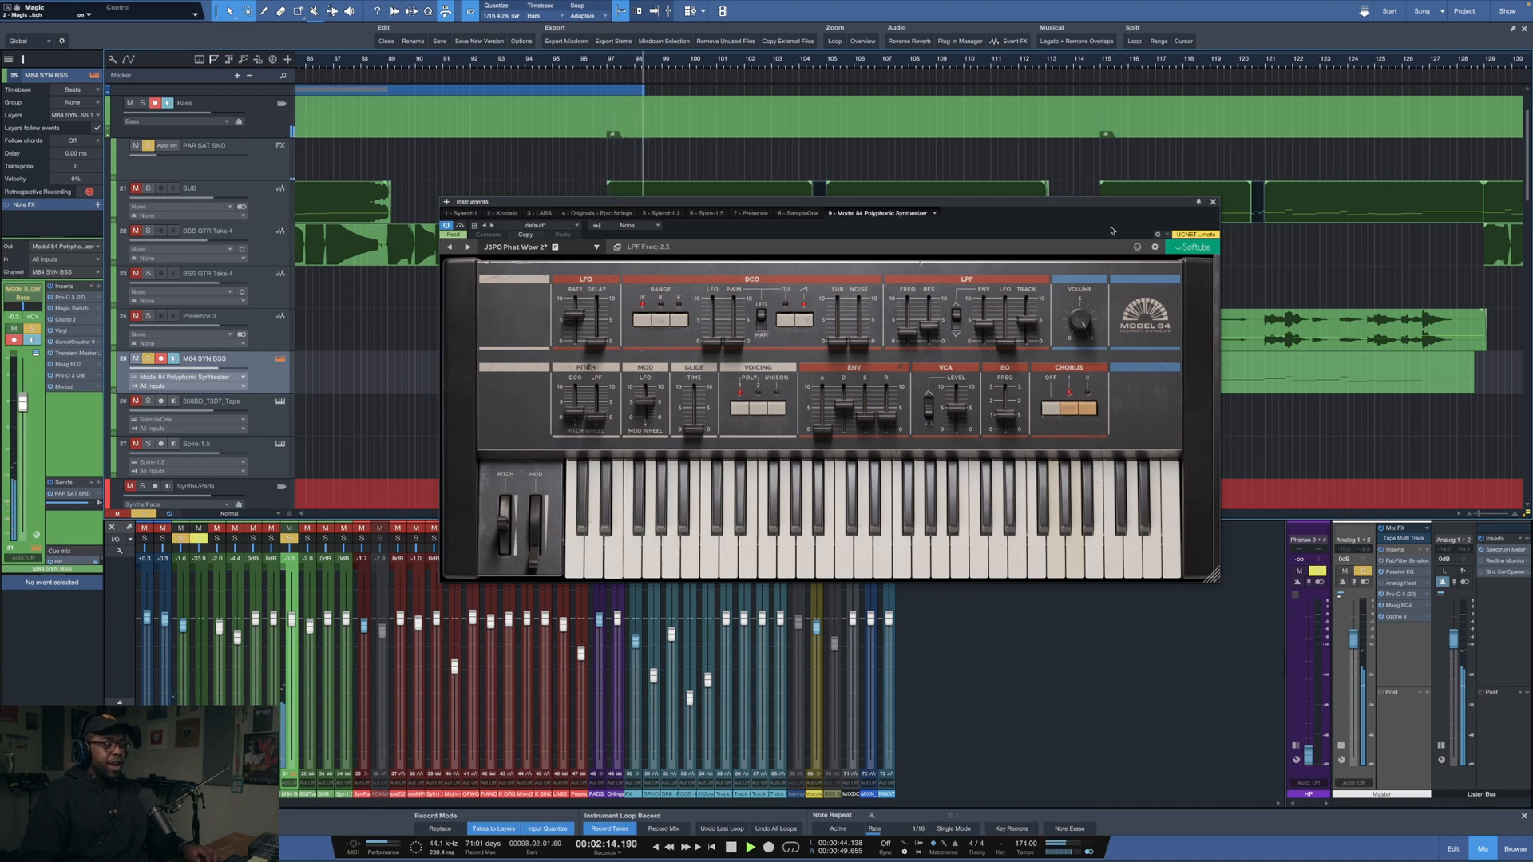
left_click(1213, 202)
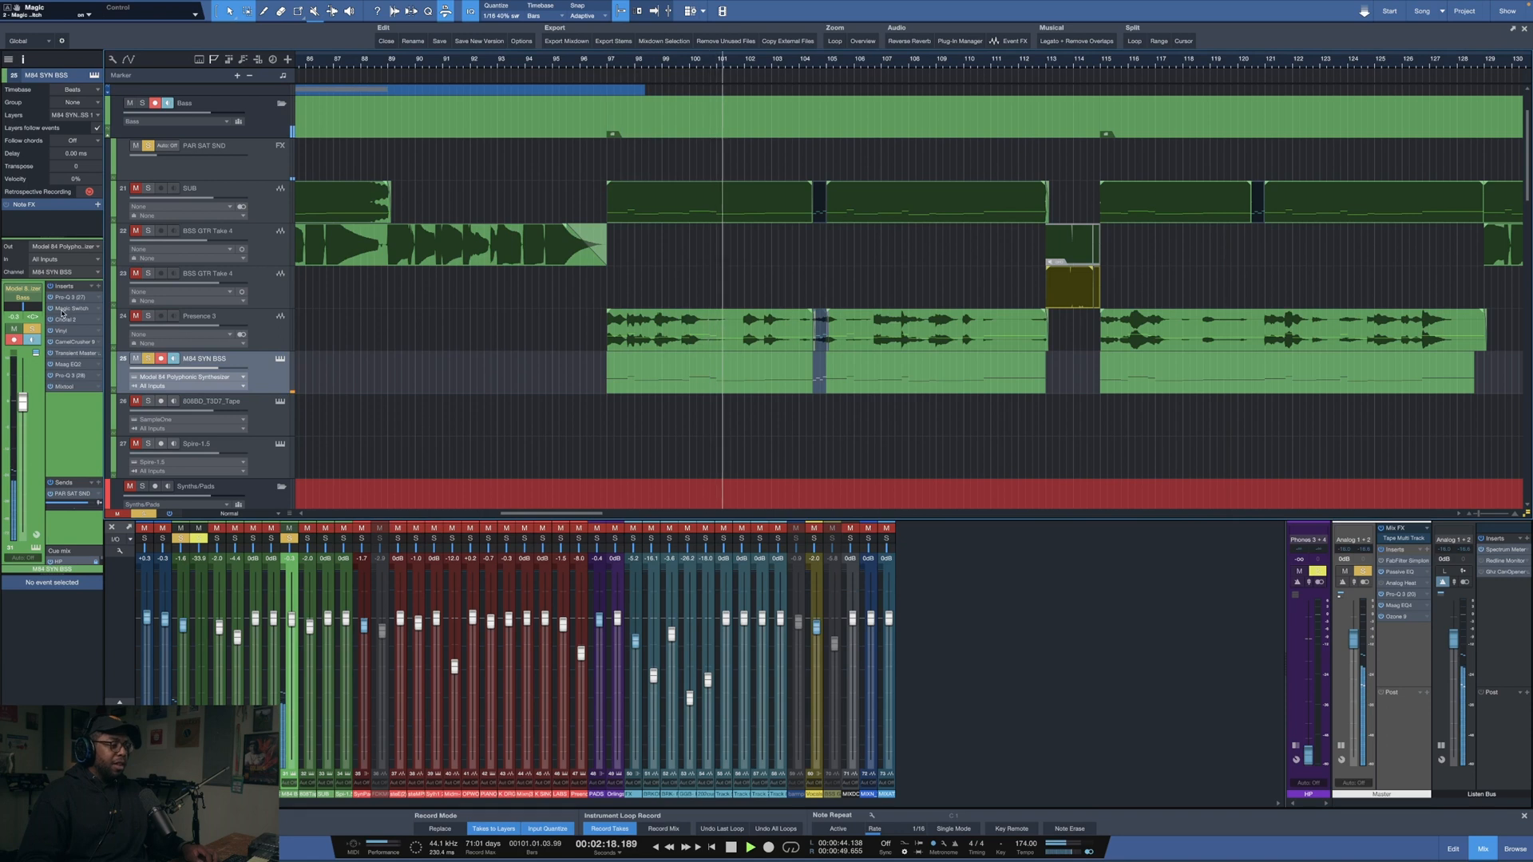
key("space")
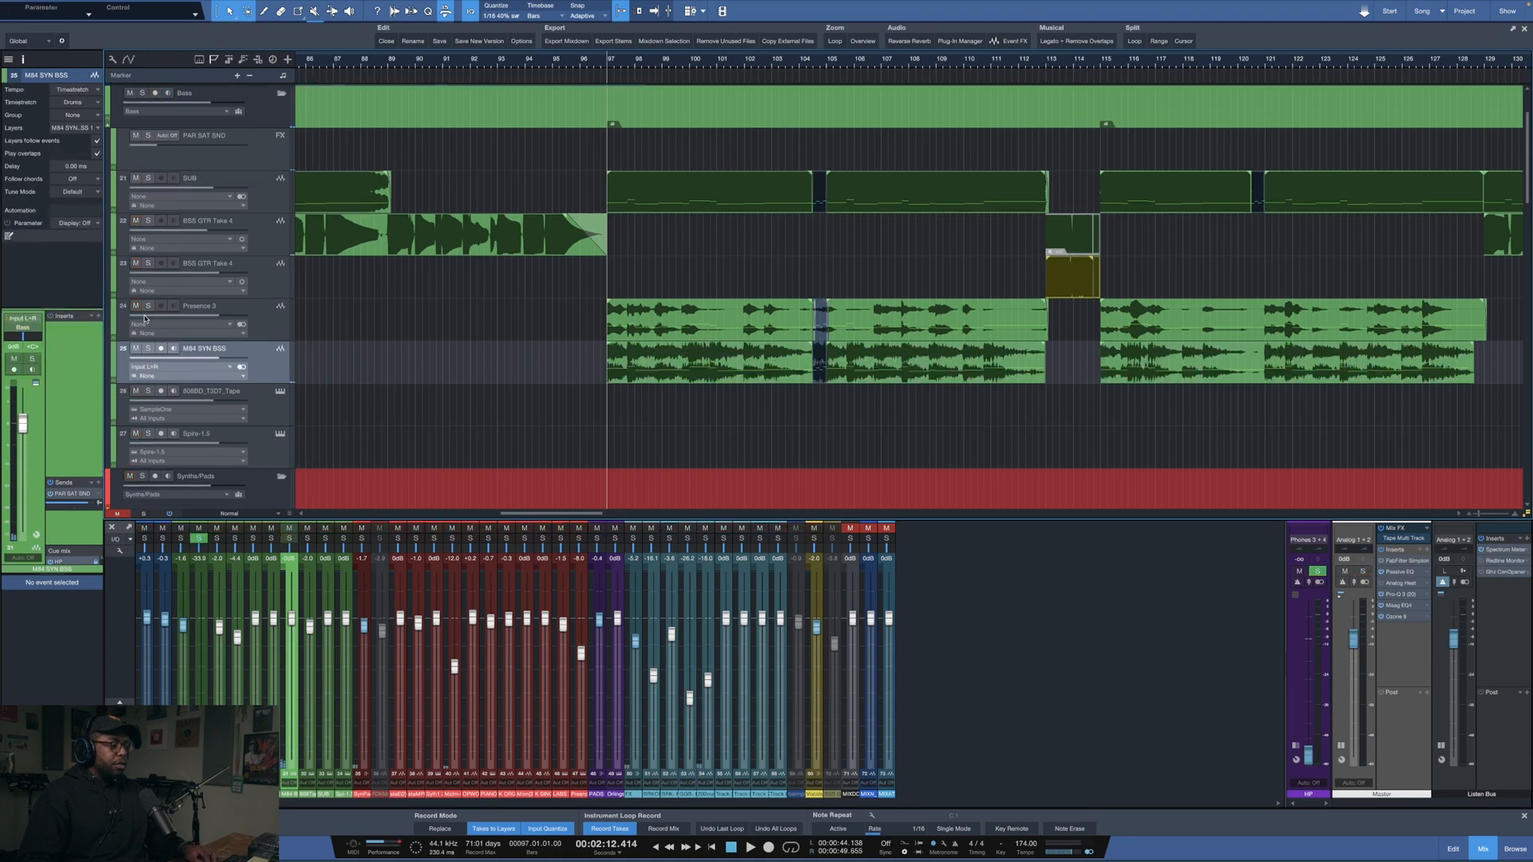
- Solo the whole Bass folder and play it from bar 97
left_click(142, 93)
key("space")
scroll(850, 67, "down", 1)
scroll(851, 67, "down", 8)
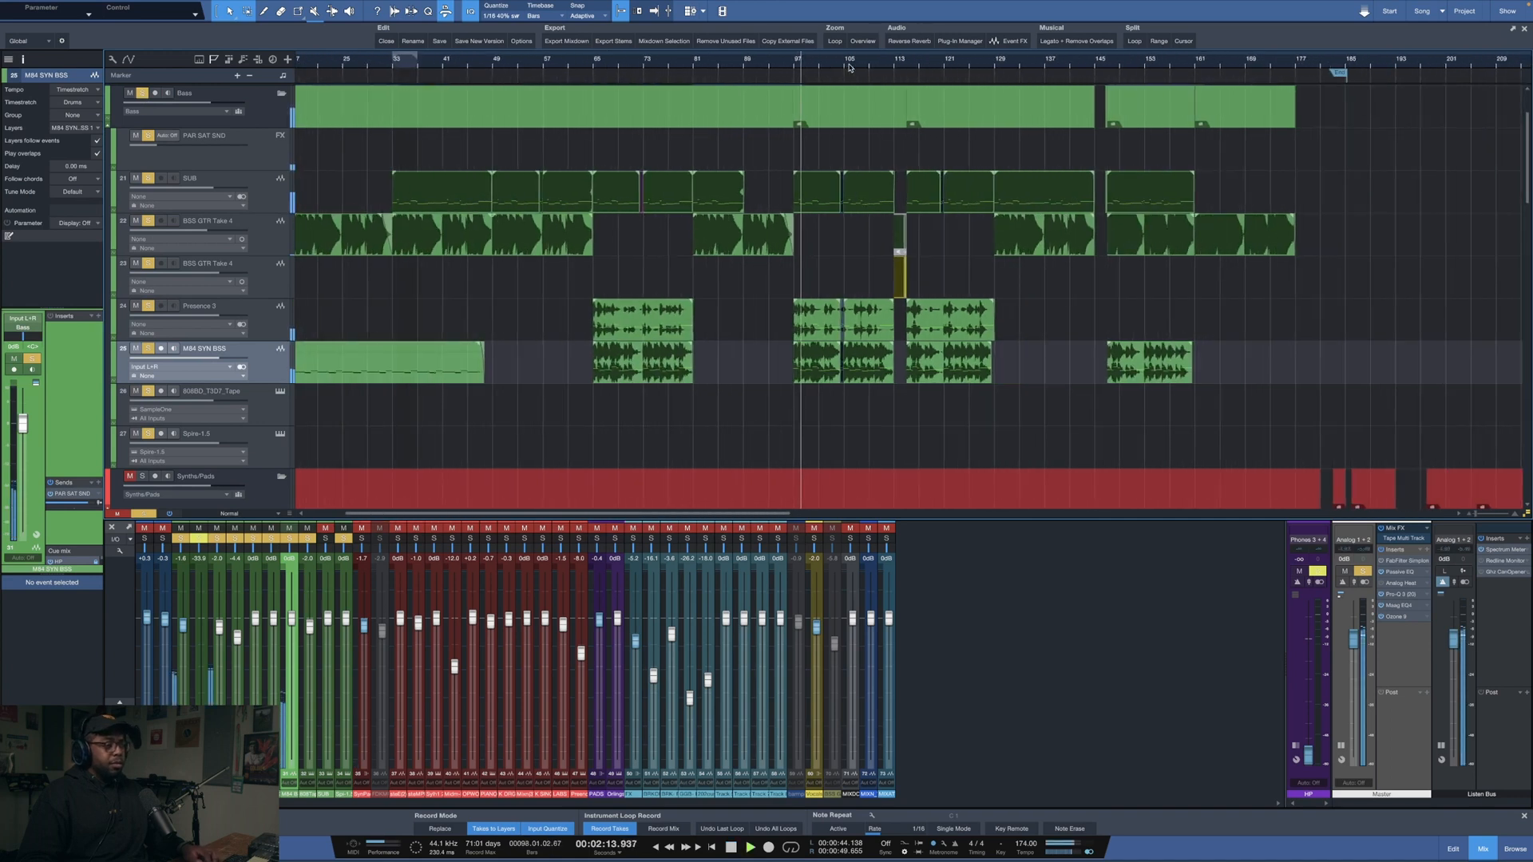
scroll(851, 67, "down", 1)
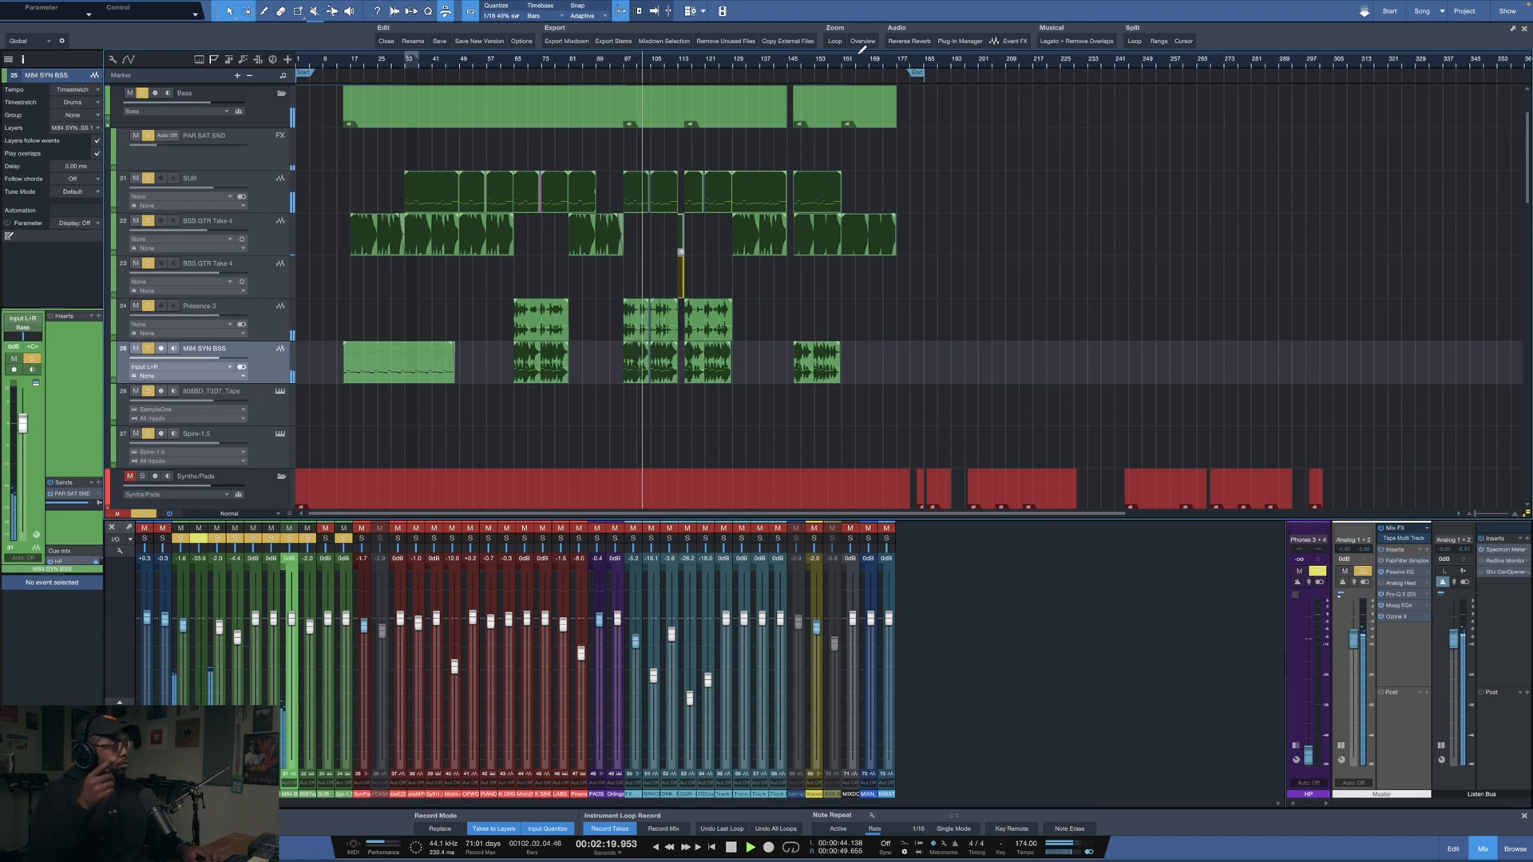
key("space")
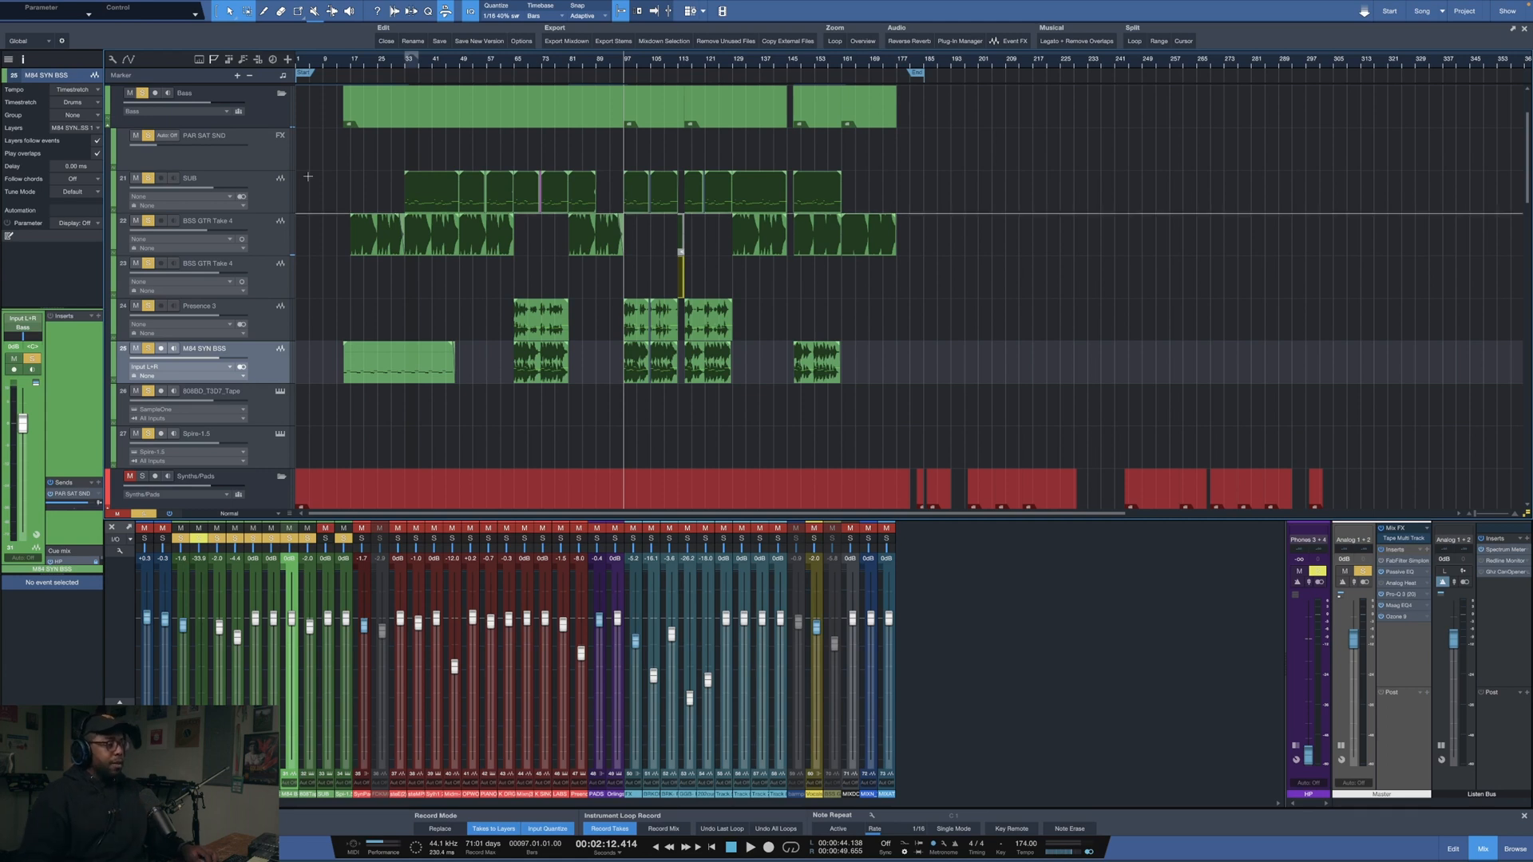
- Solo the Drums folder along with the Bass folder, play both from bar 97, and set the track heights to Small
scroll(361, 171, "up", 2)
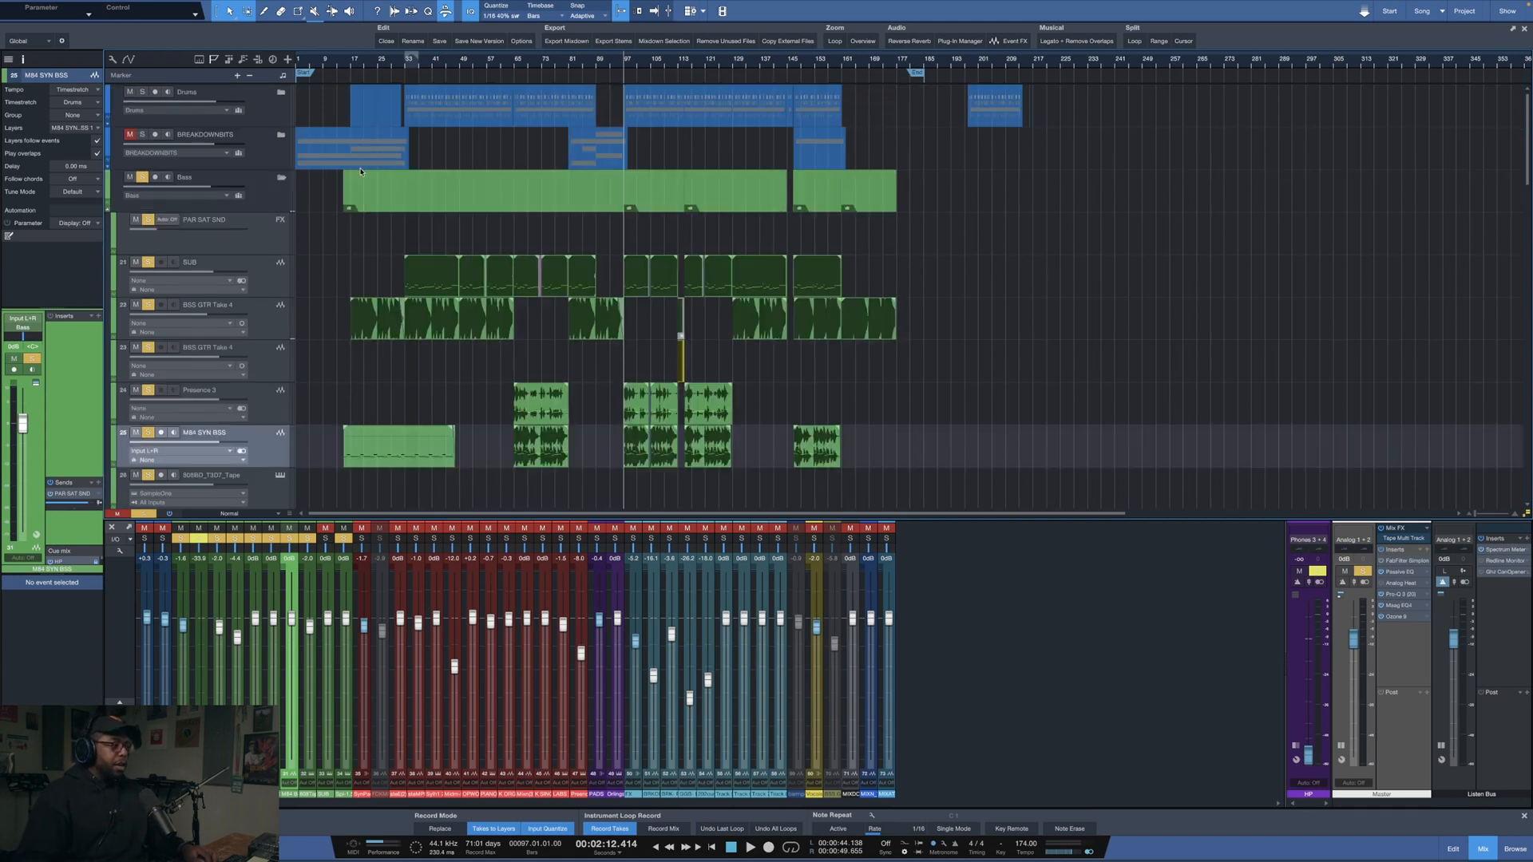
left_click(143, 94)
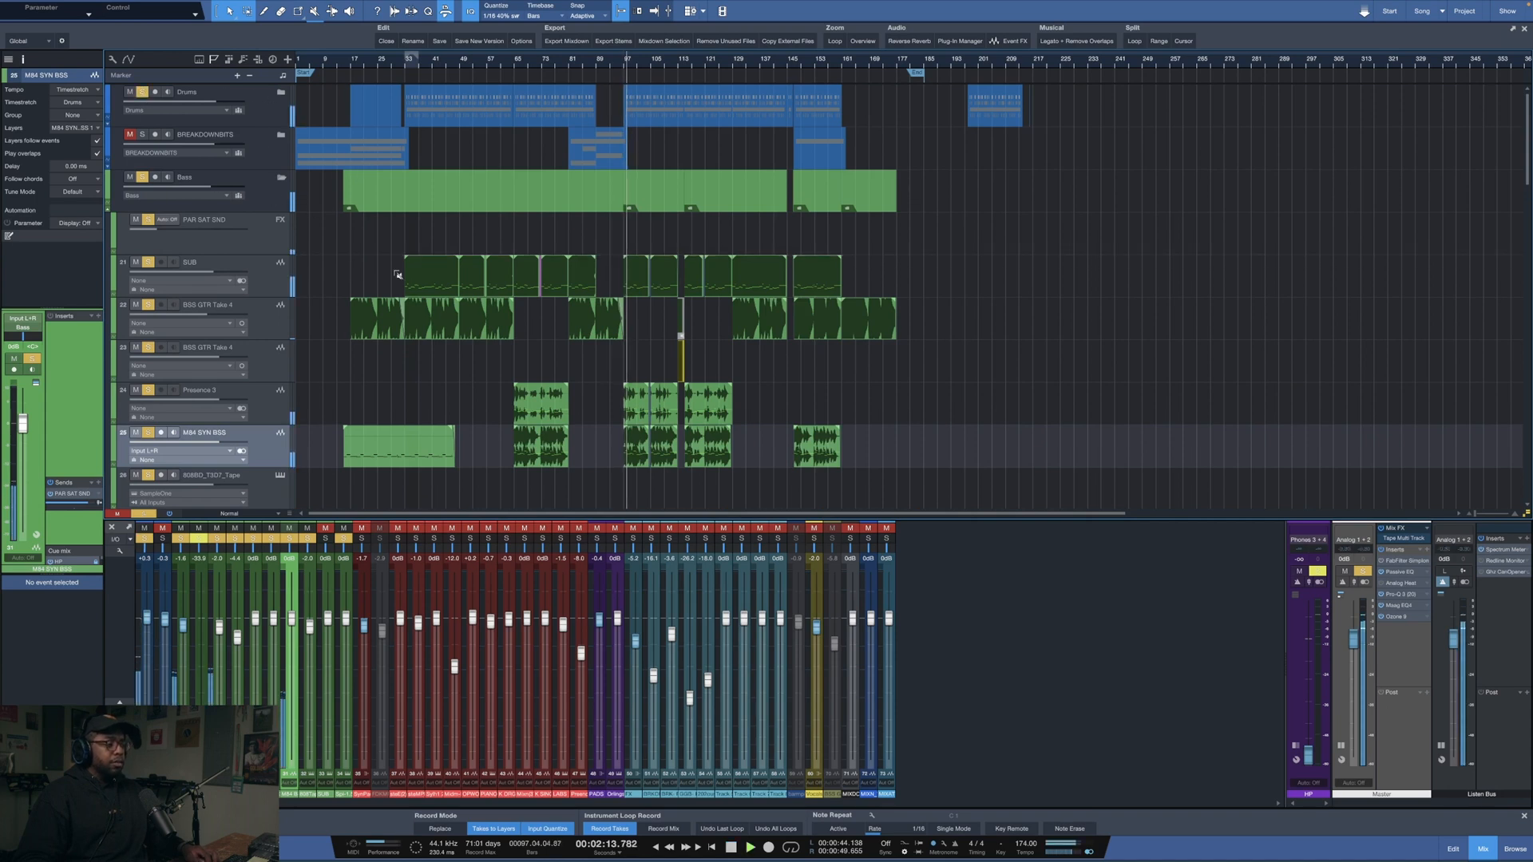
key("alt+w")
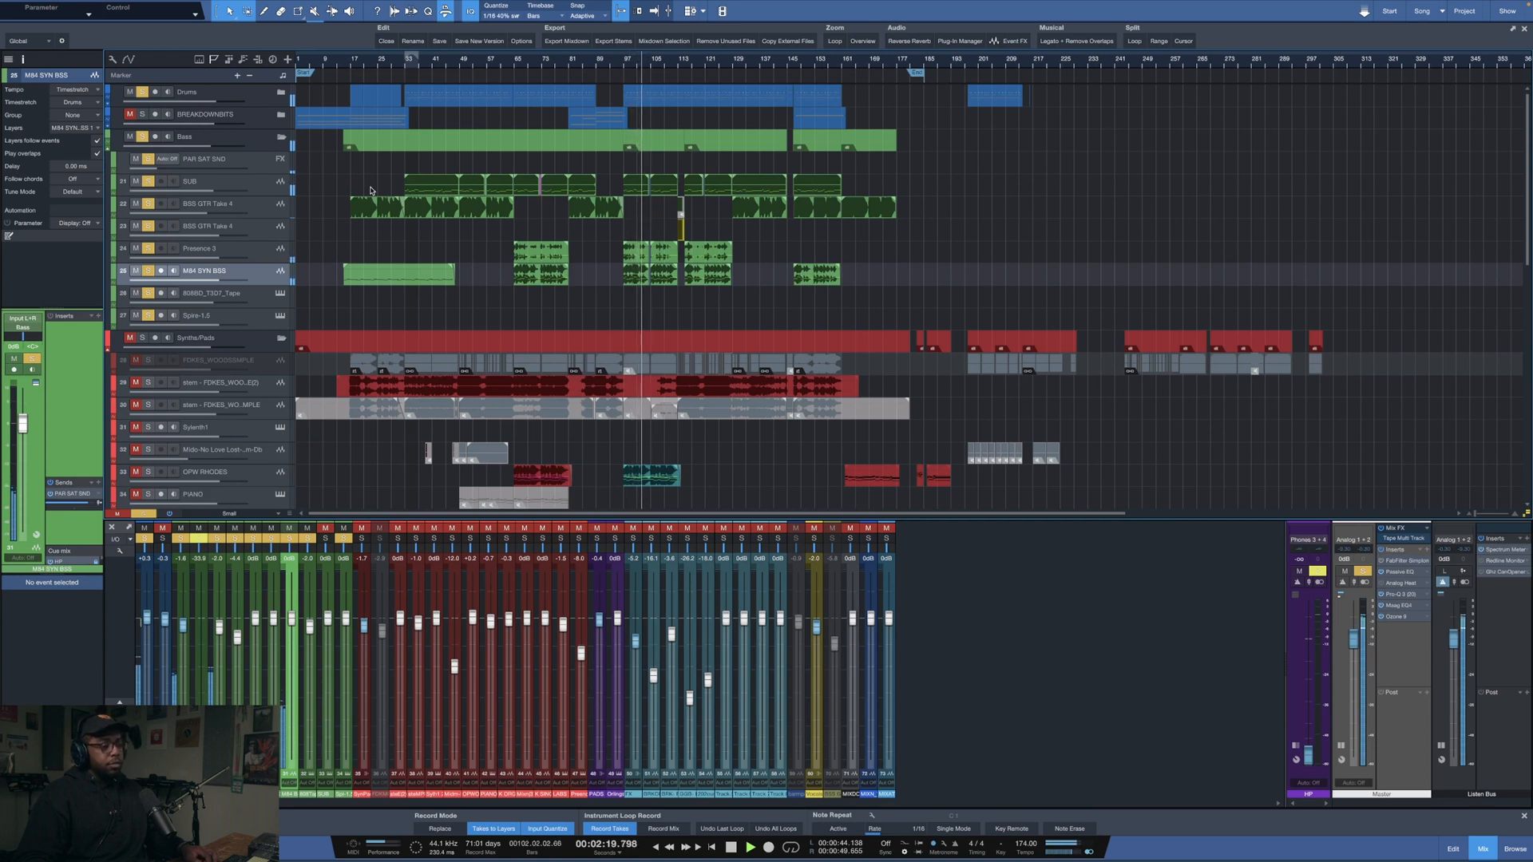
key("space")
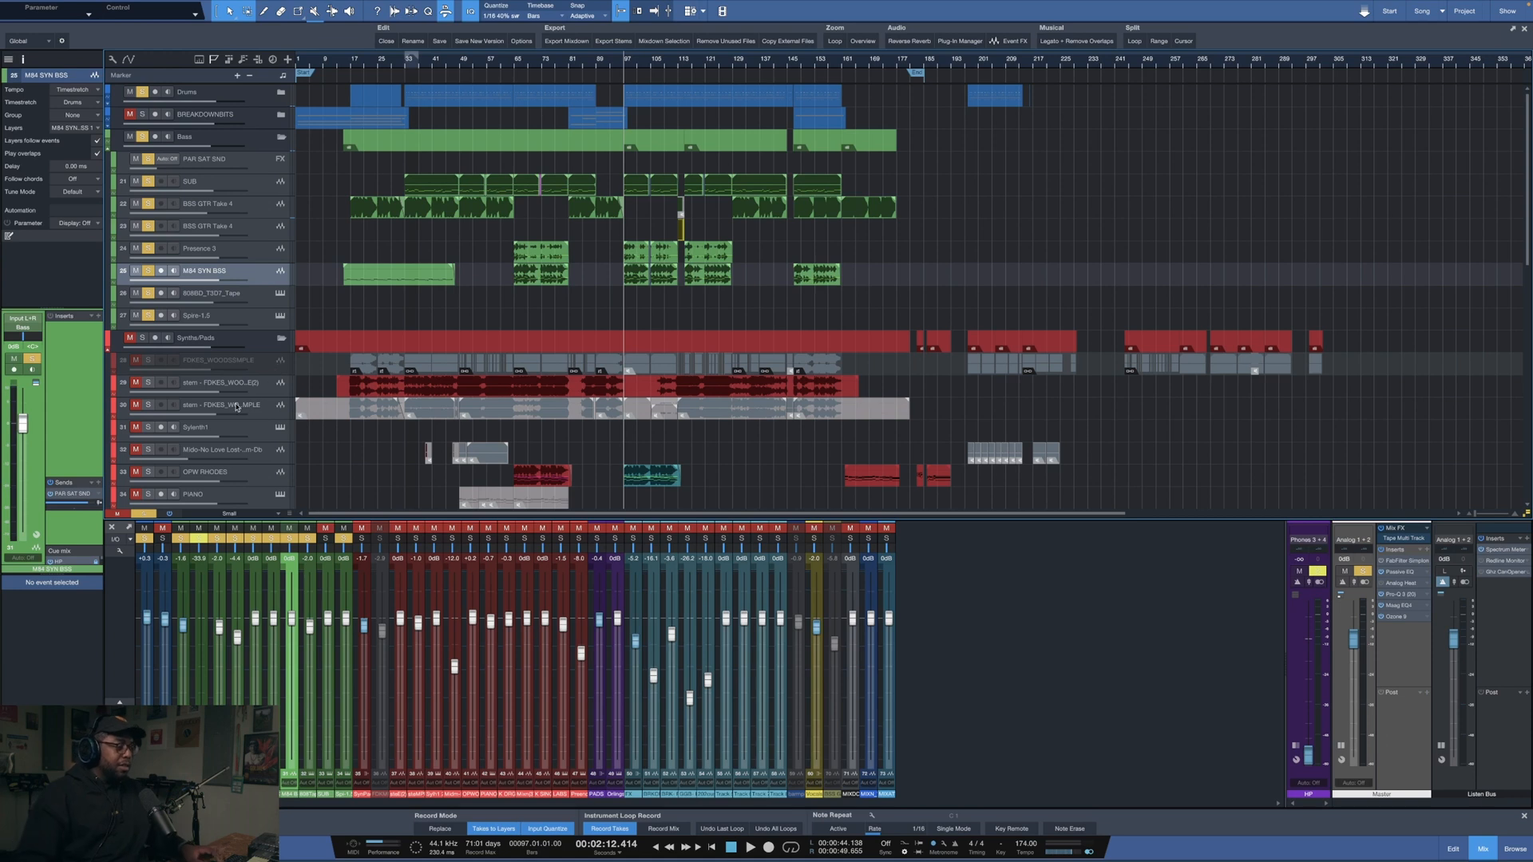
- Solo track 29, the FDKES_WOODSSMPLE(2) stem, increase its height, and play it from bar 33
scroll(370, 331, "down", 1)
scroll(370, 331, "down", 5)
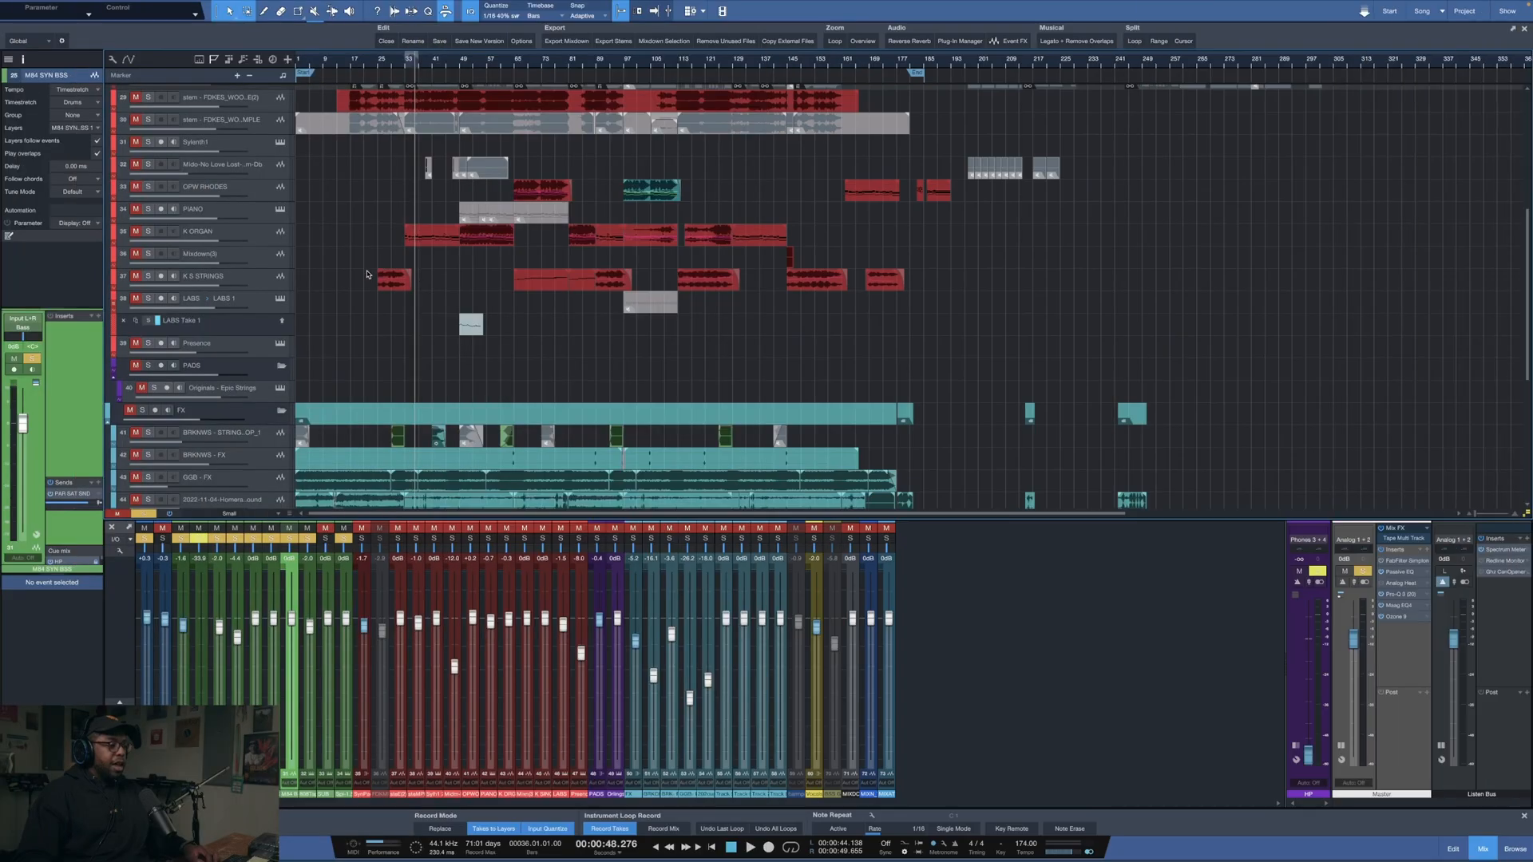
scroll(365, 291, "up", 4)
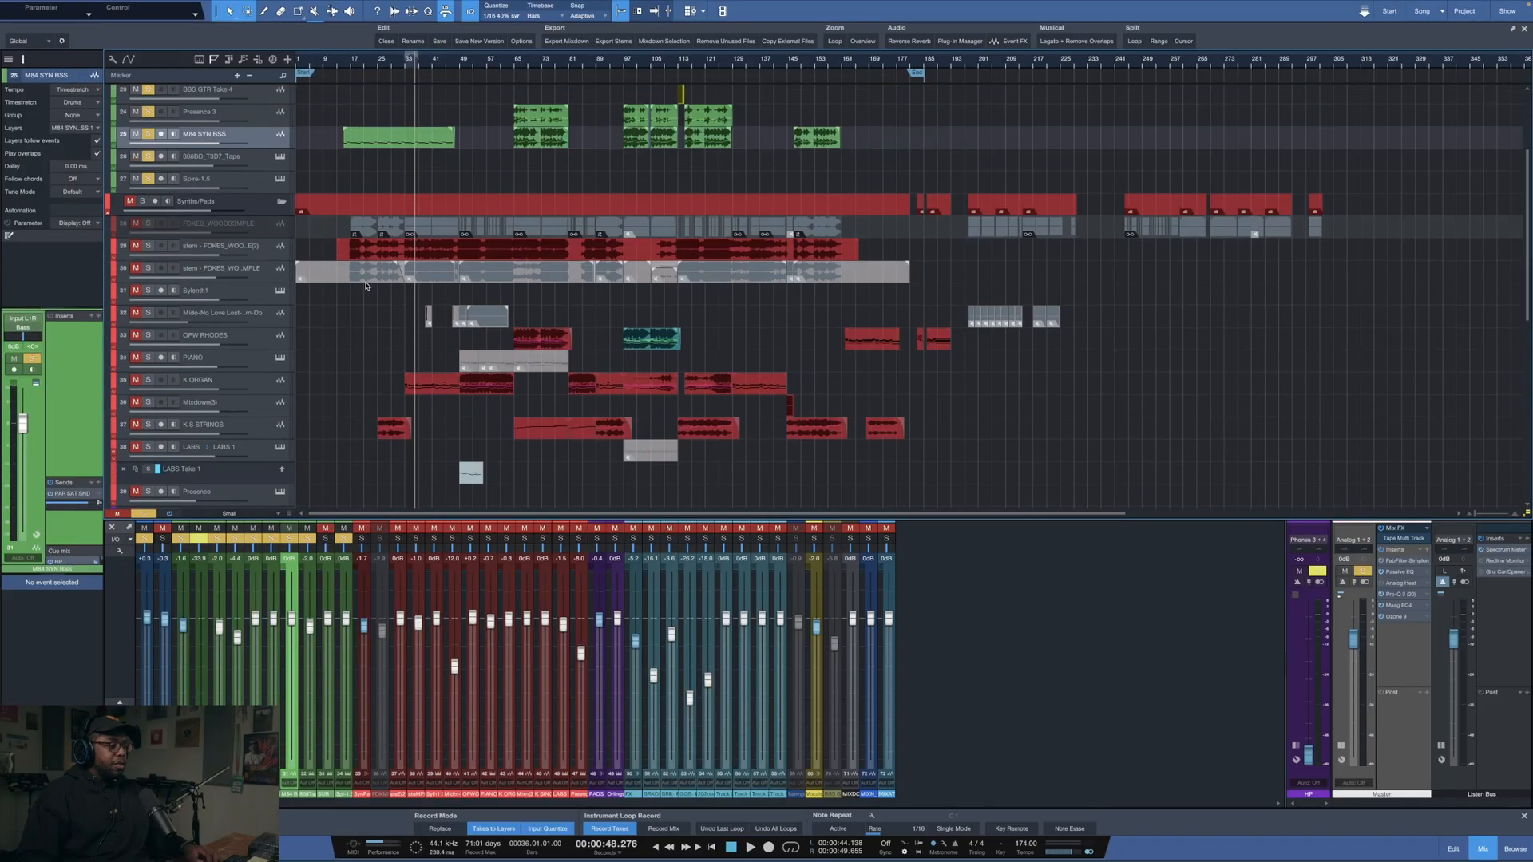
left_click(147, 273)
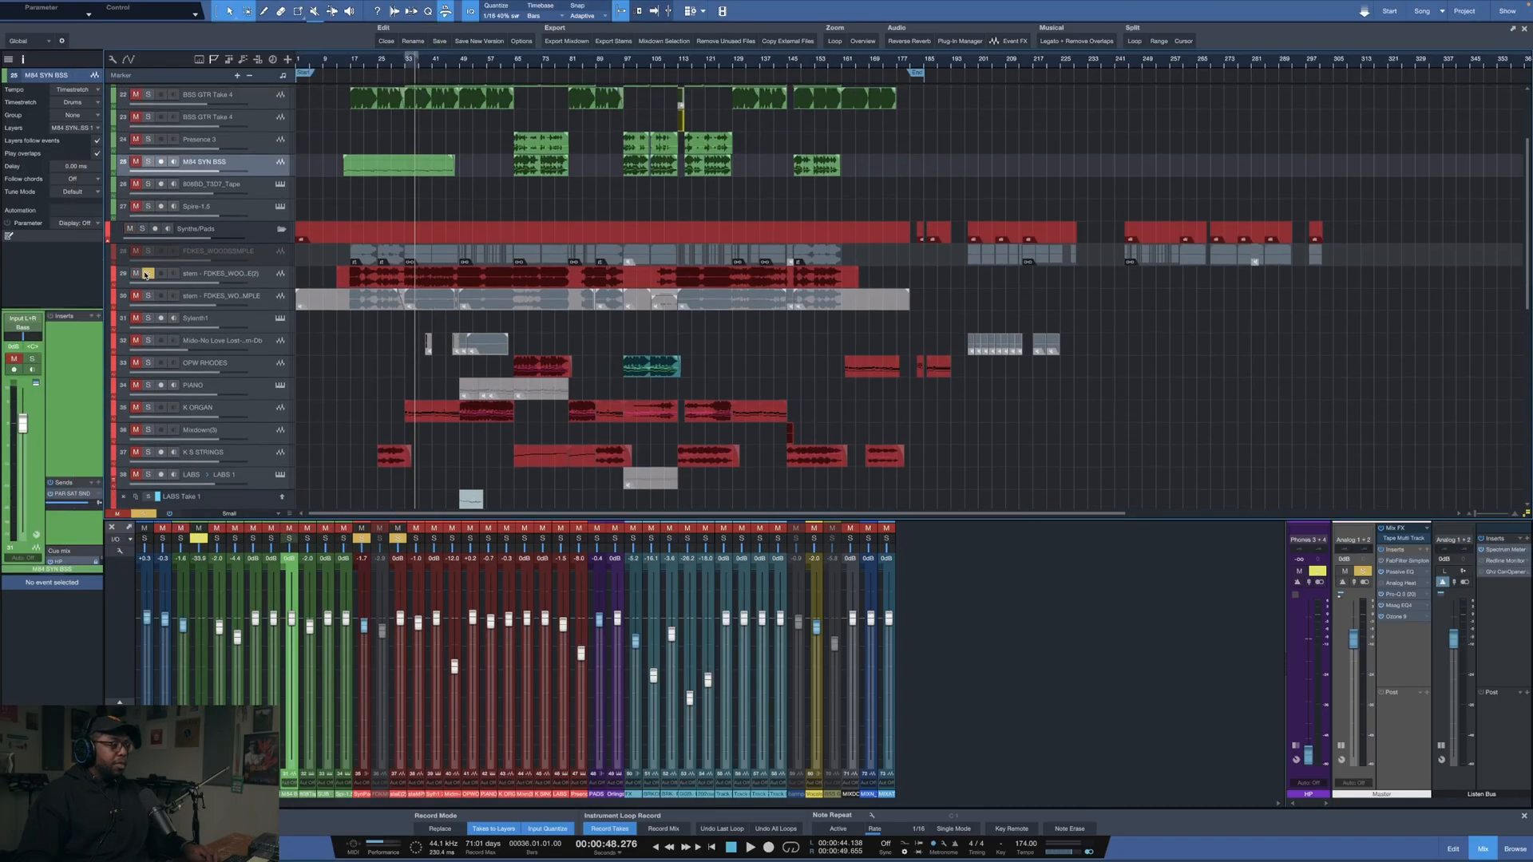
left_click_drag(260, 290, 260, 325)
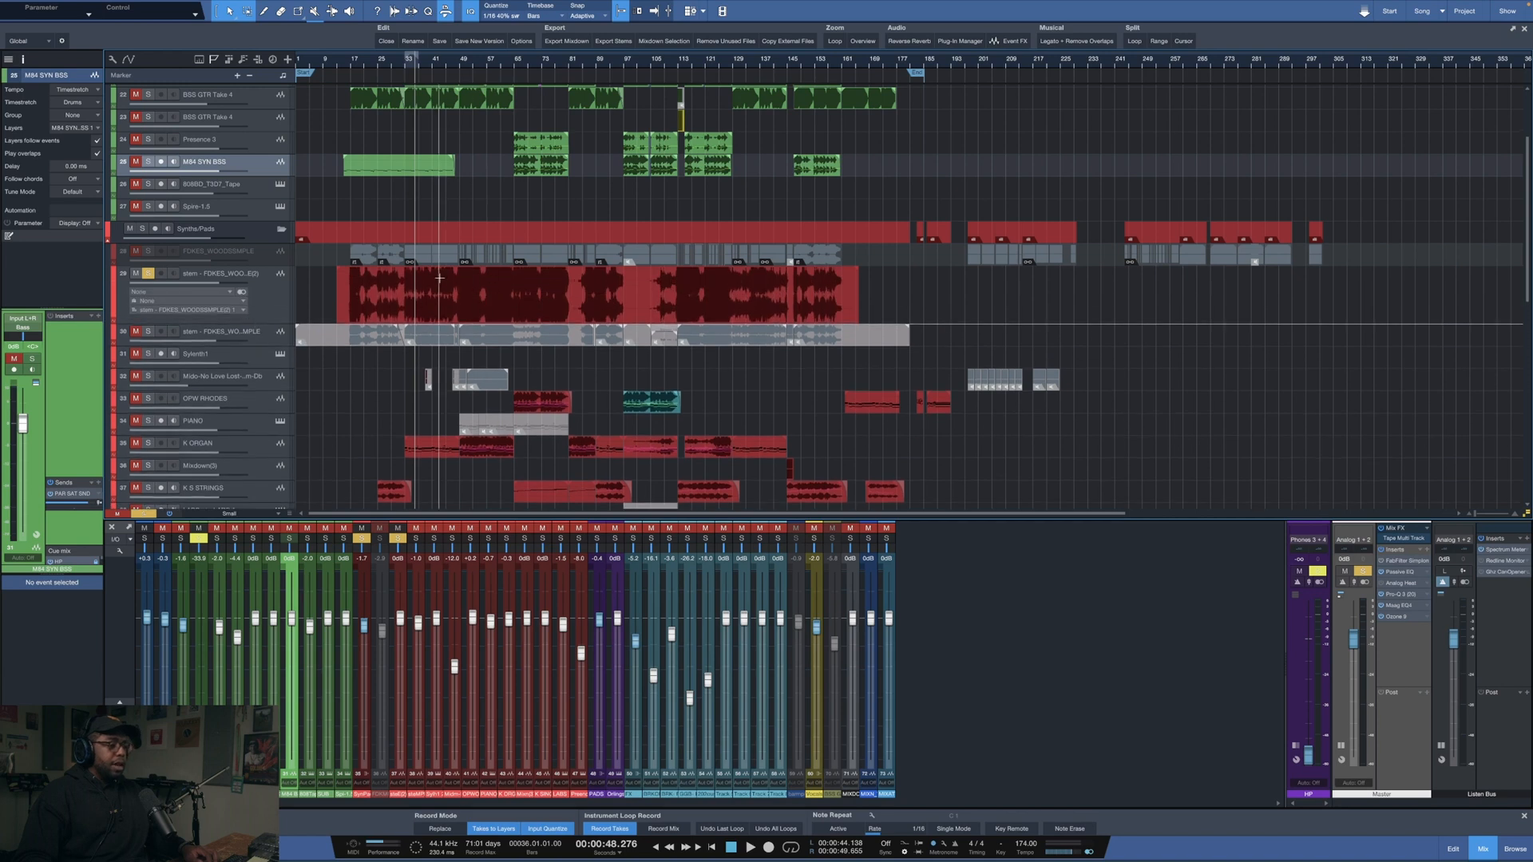
left_click(279, 294)
key("space")
left_click(405, 68)
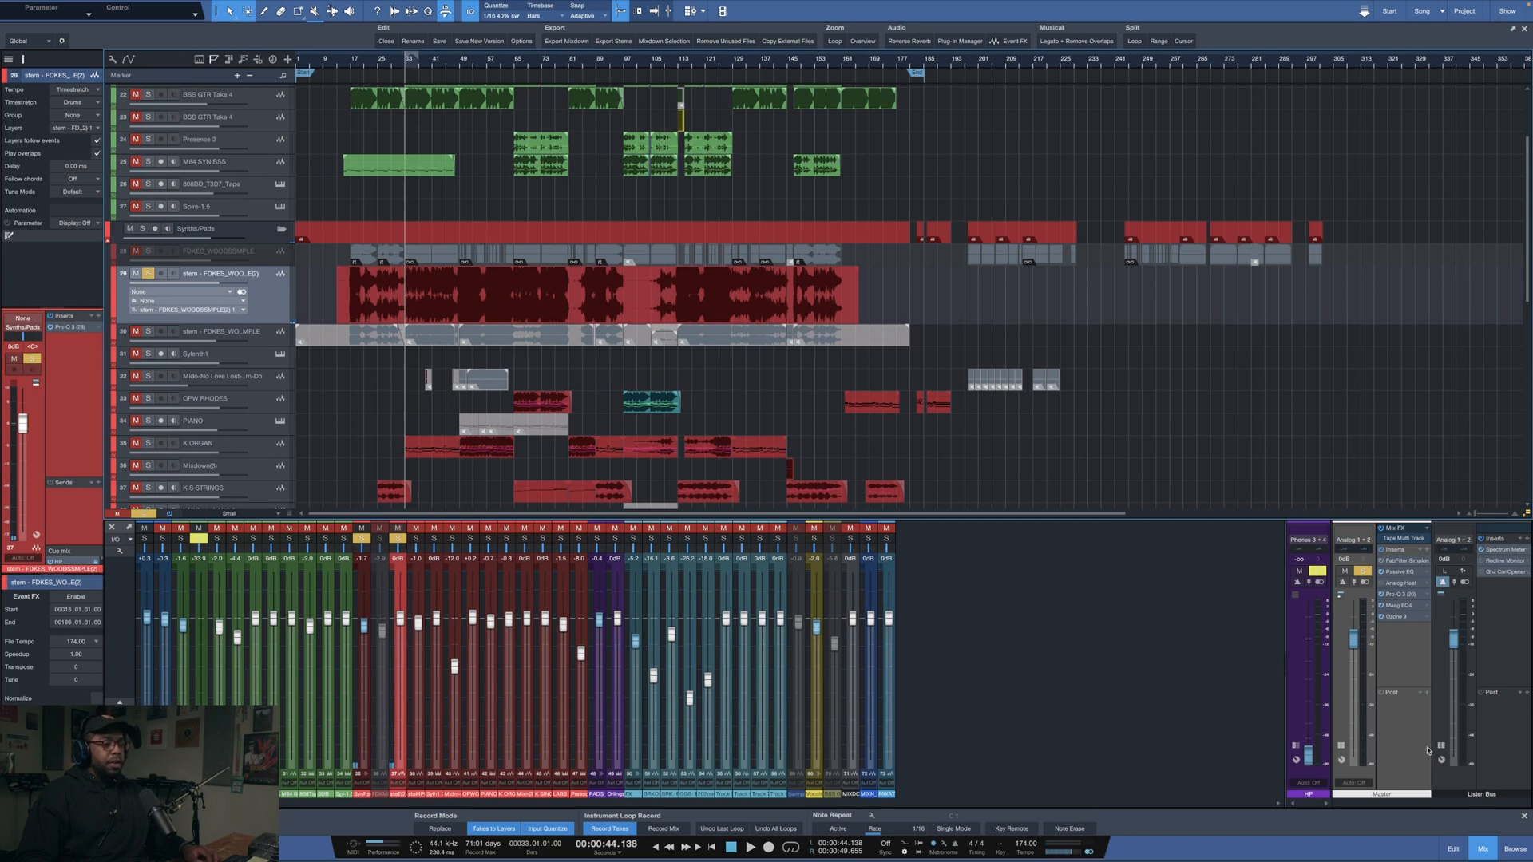
- Enable the disabled FDKES_WOODSSMPLE track, solo it and increase its height
left_click(263, 264)
right_click(258, 260)
key("Escape")
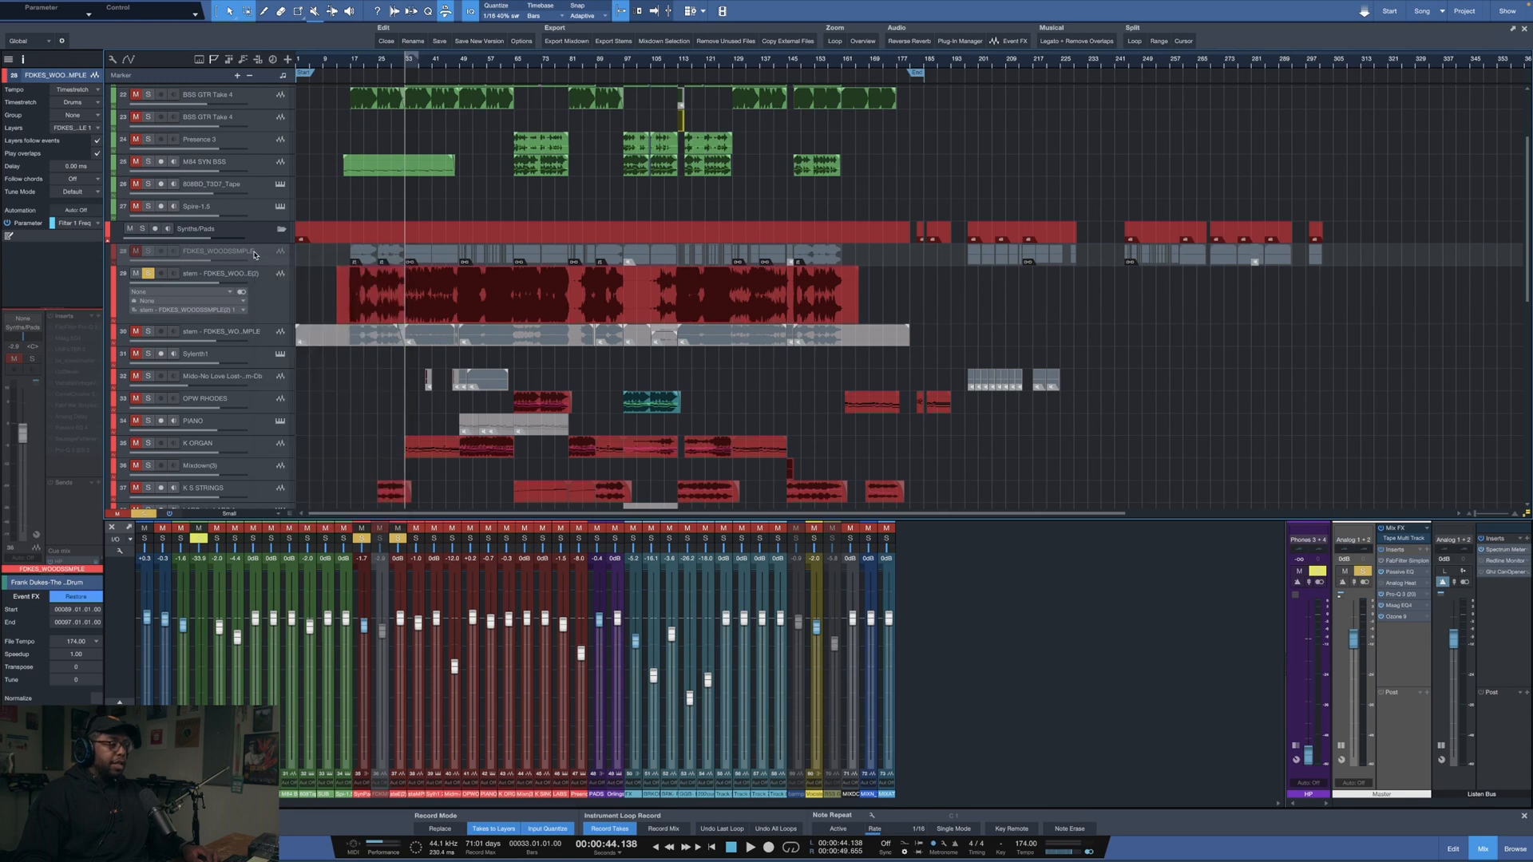
left_click_drag(263, 267, 264, 306)
right_click(265, 282)
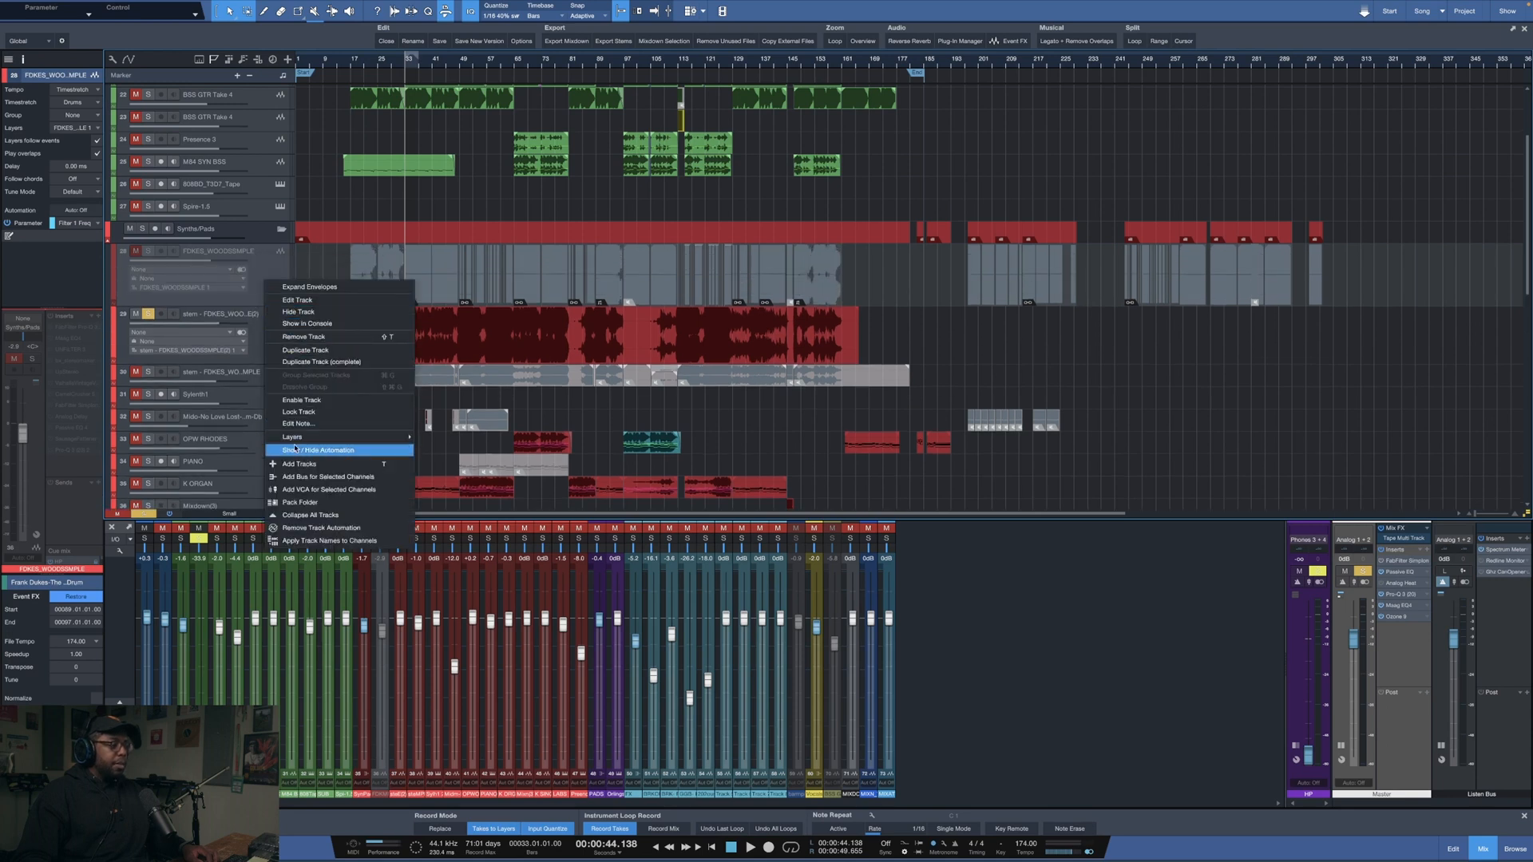
left_click(310, 400)
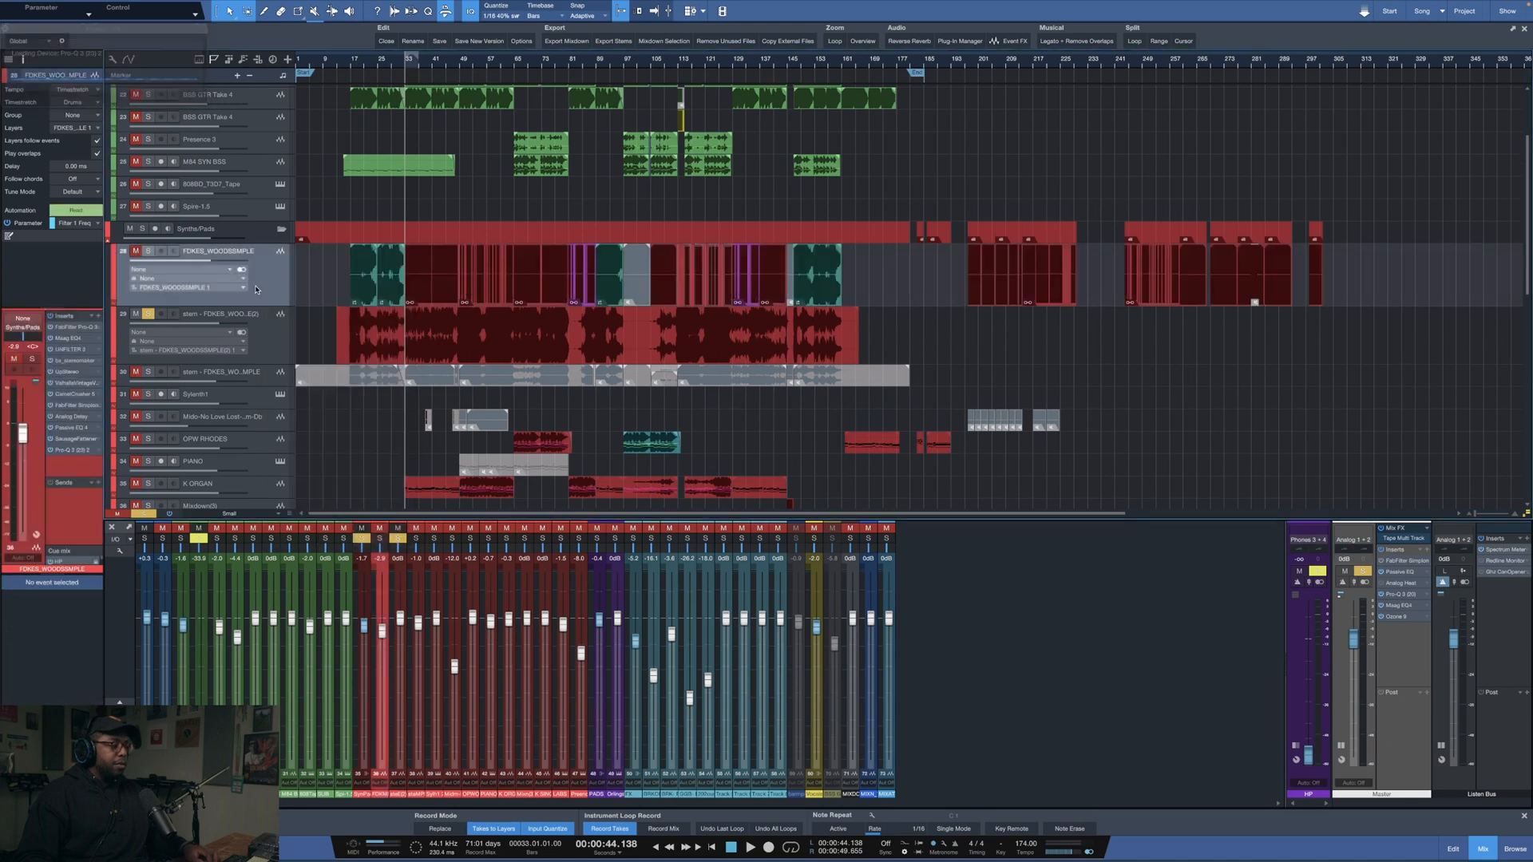
left_click(149, 253)
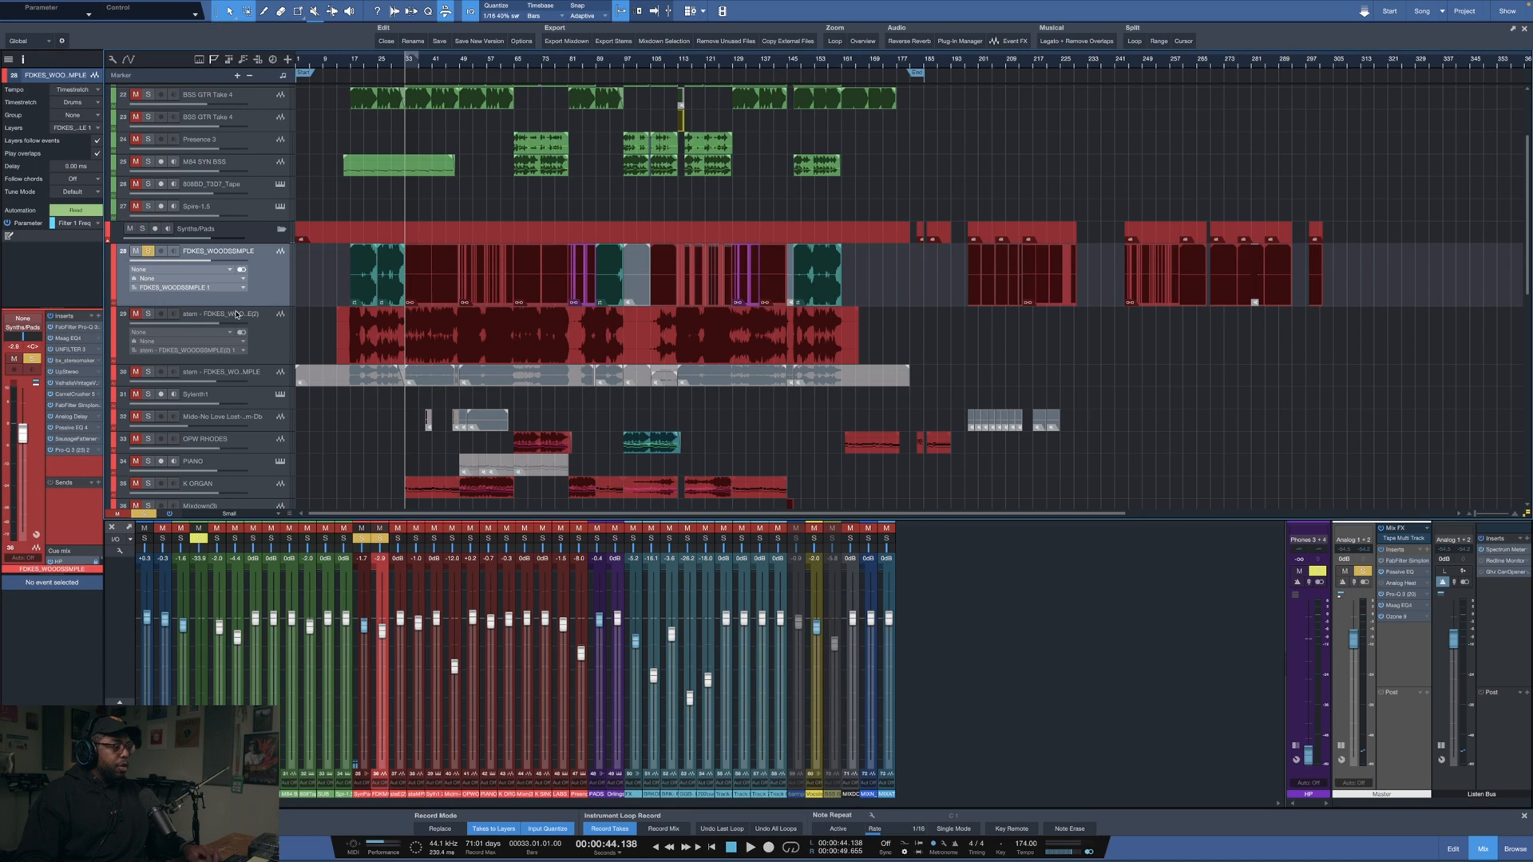
left_click_drag(243, 305, 236, 323)
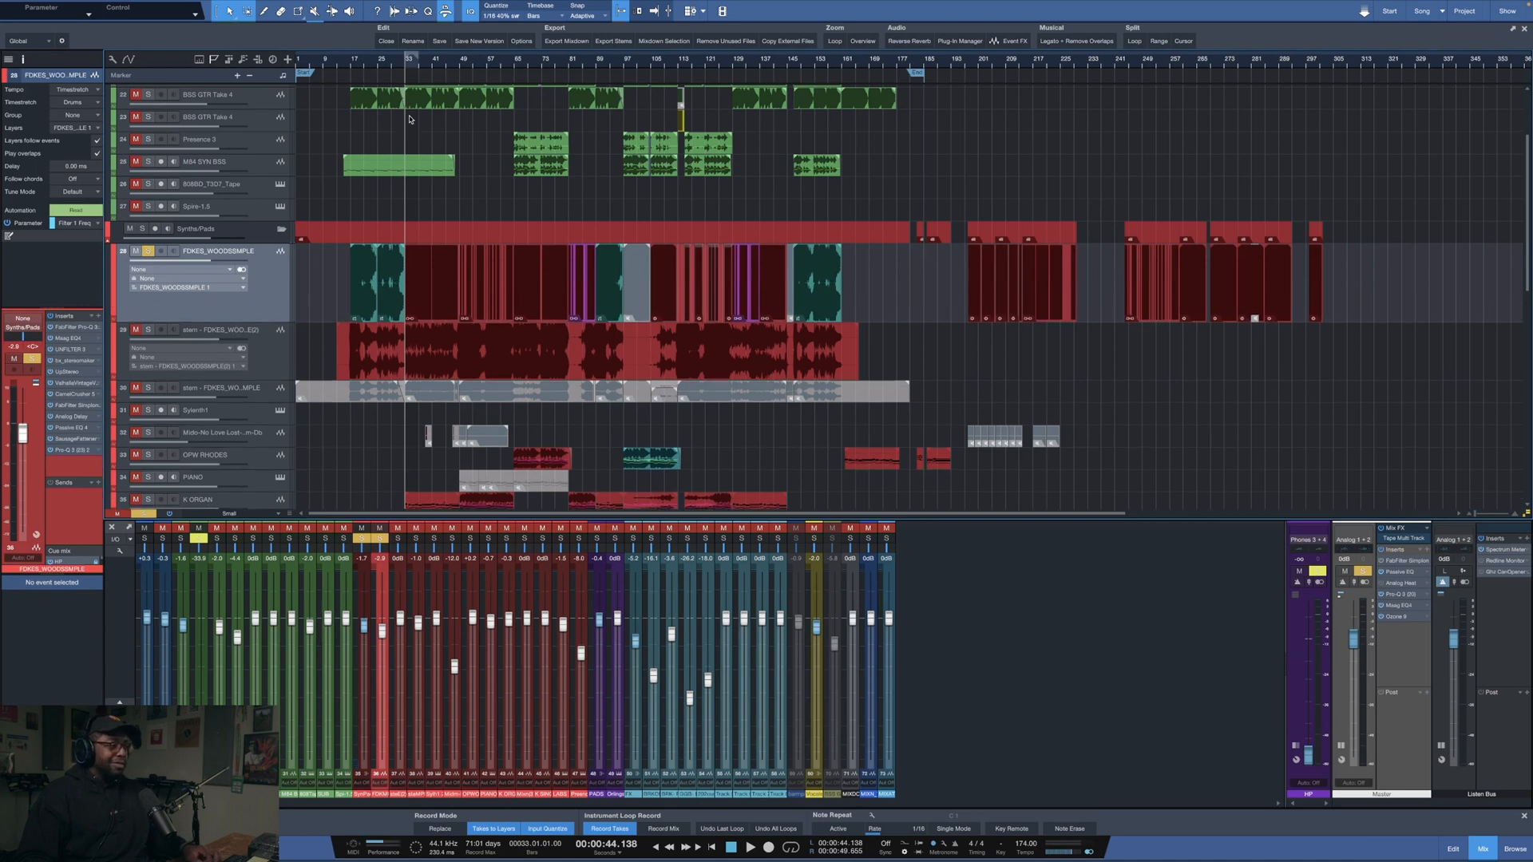
- Play the soloed FDKES_WOODSSMPLE track from bar 33
scroll(408, 65, "up", 8)
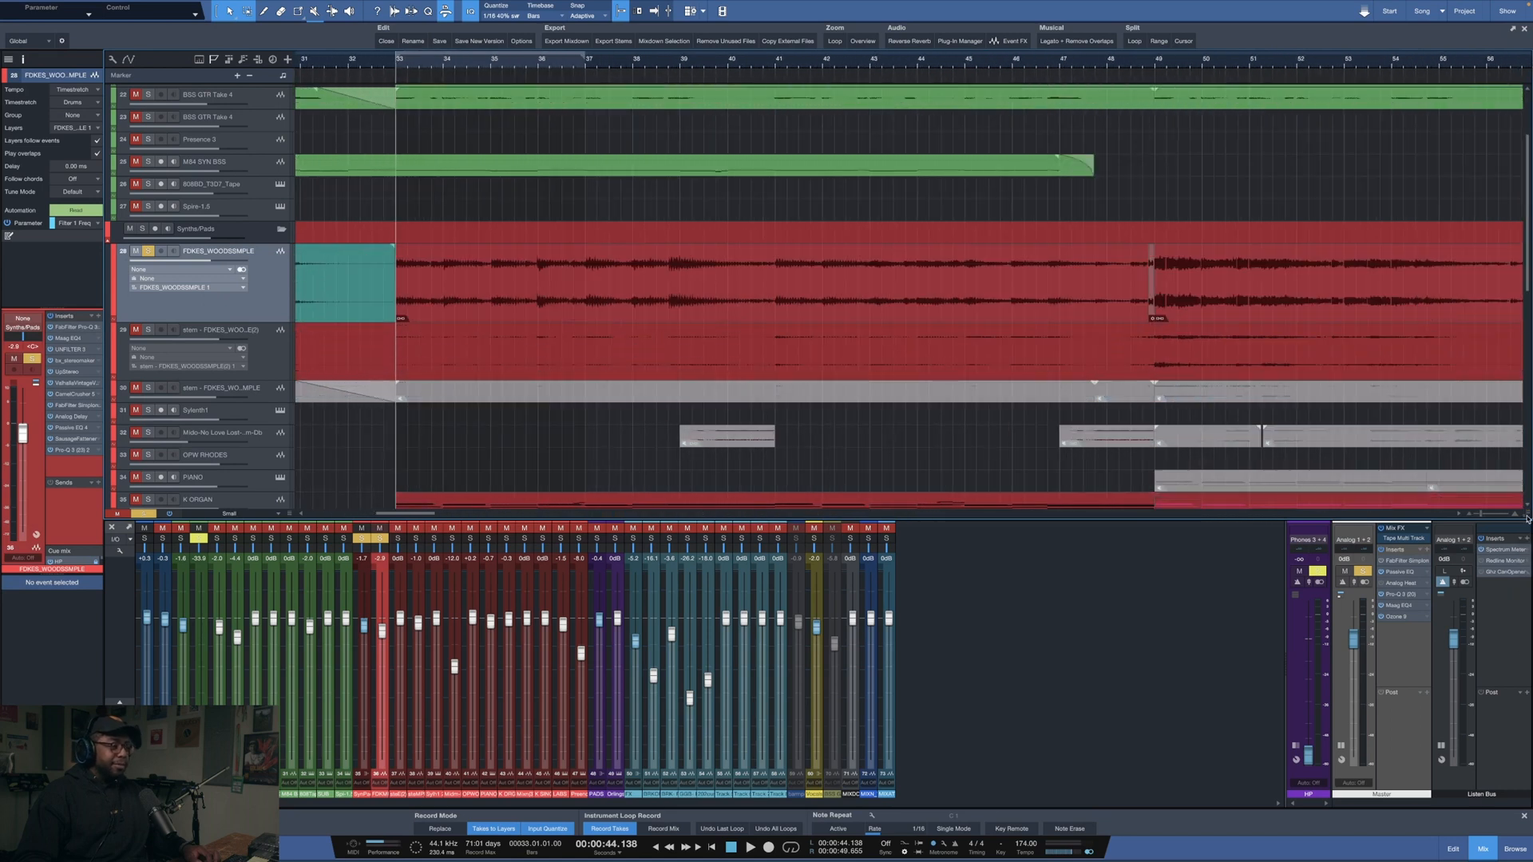
scroll(534, 71, "down", 3)
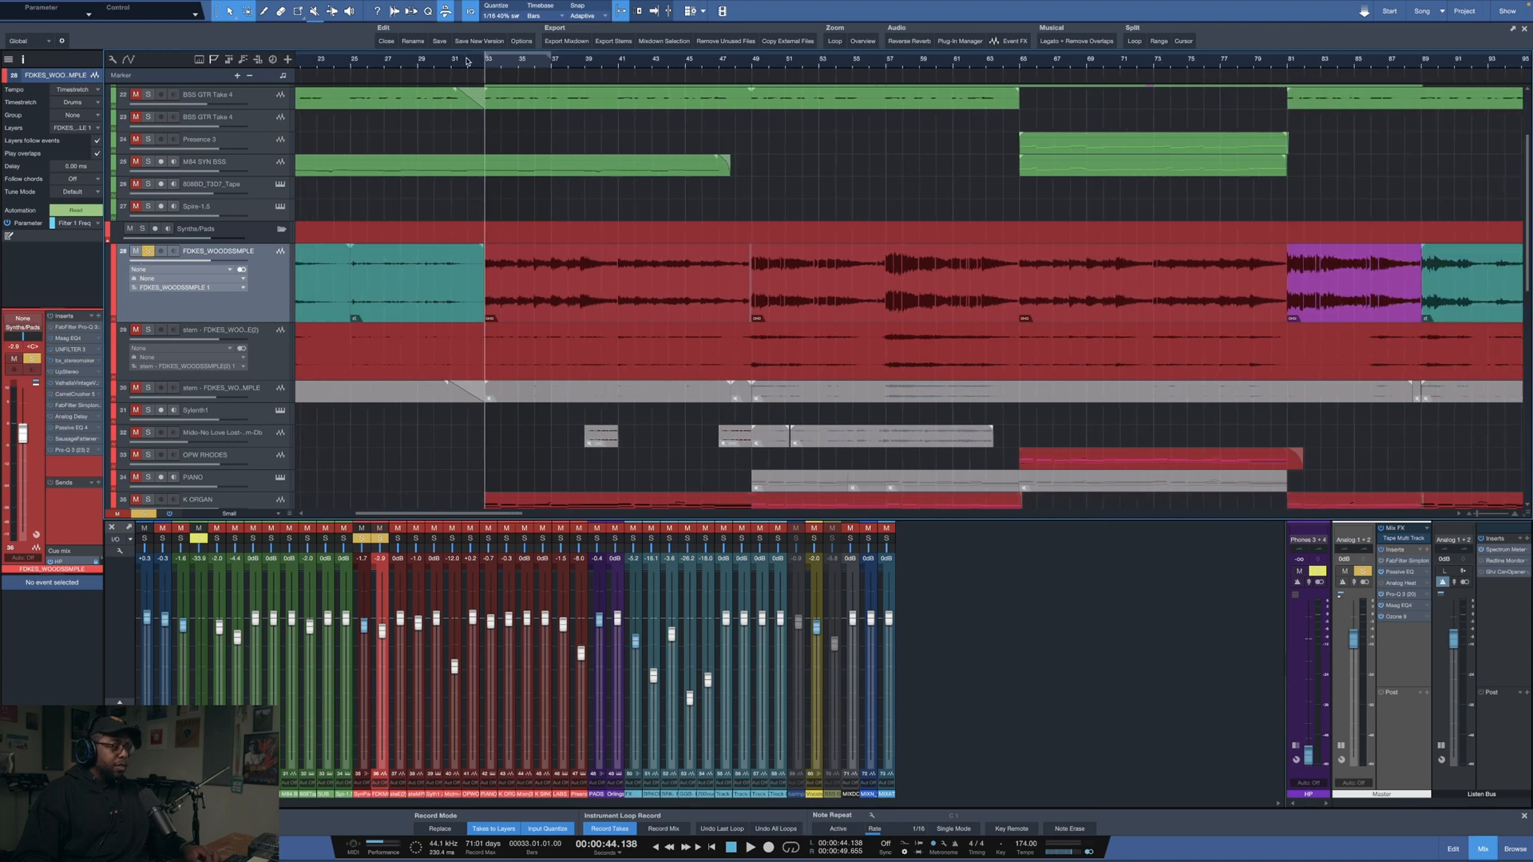
scroll(467, 62, "down", 3)
key("space")
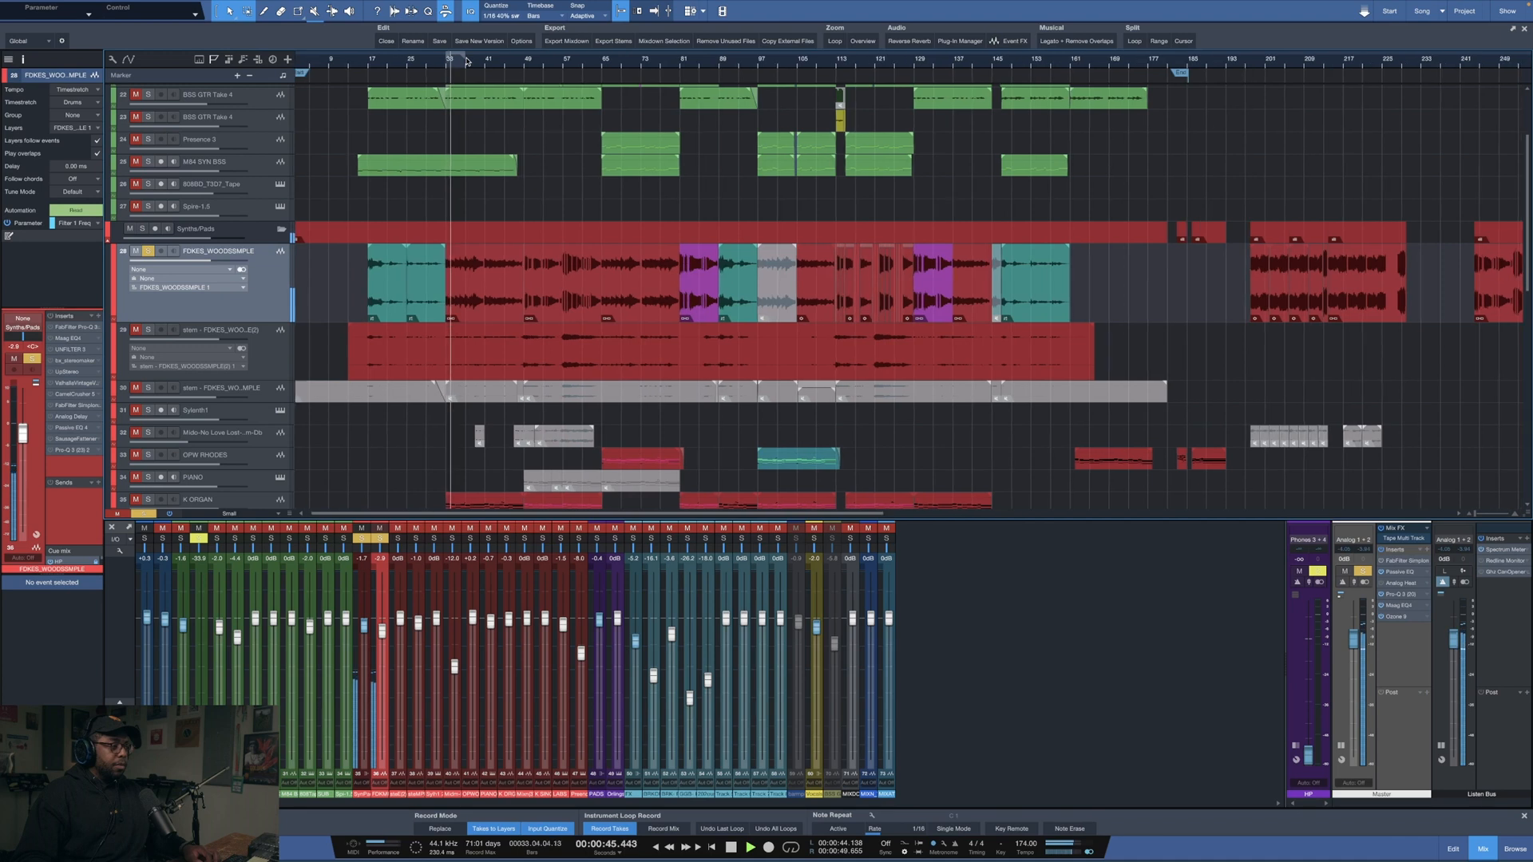
- Dissolve the FDKES_WOODSSMPLE audio part between bars 33 and 49 into separate events, and deselect them
scroll(467, 62, "up", 1)
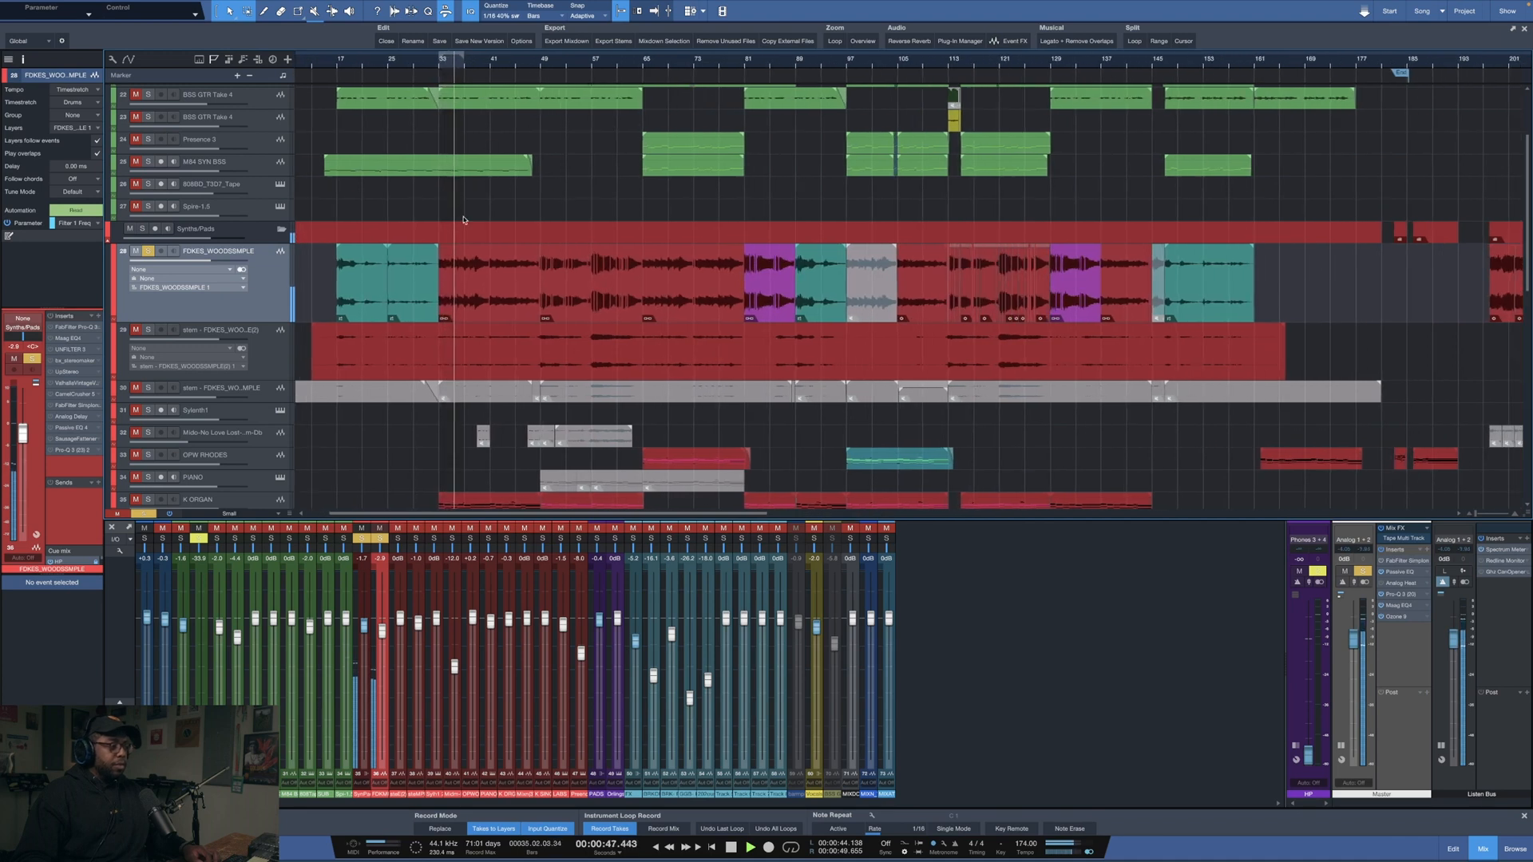
left_click(462, 310)
key("alt+x")
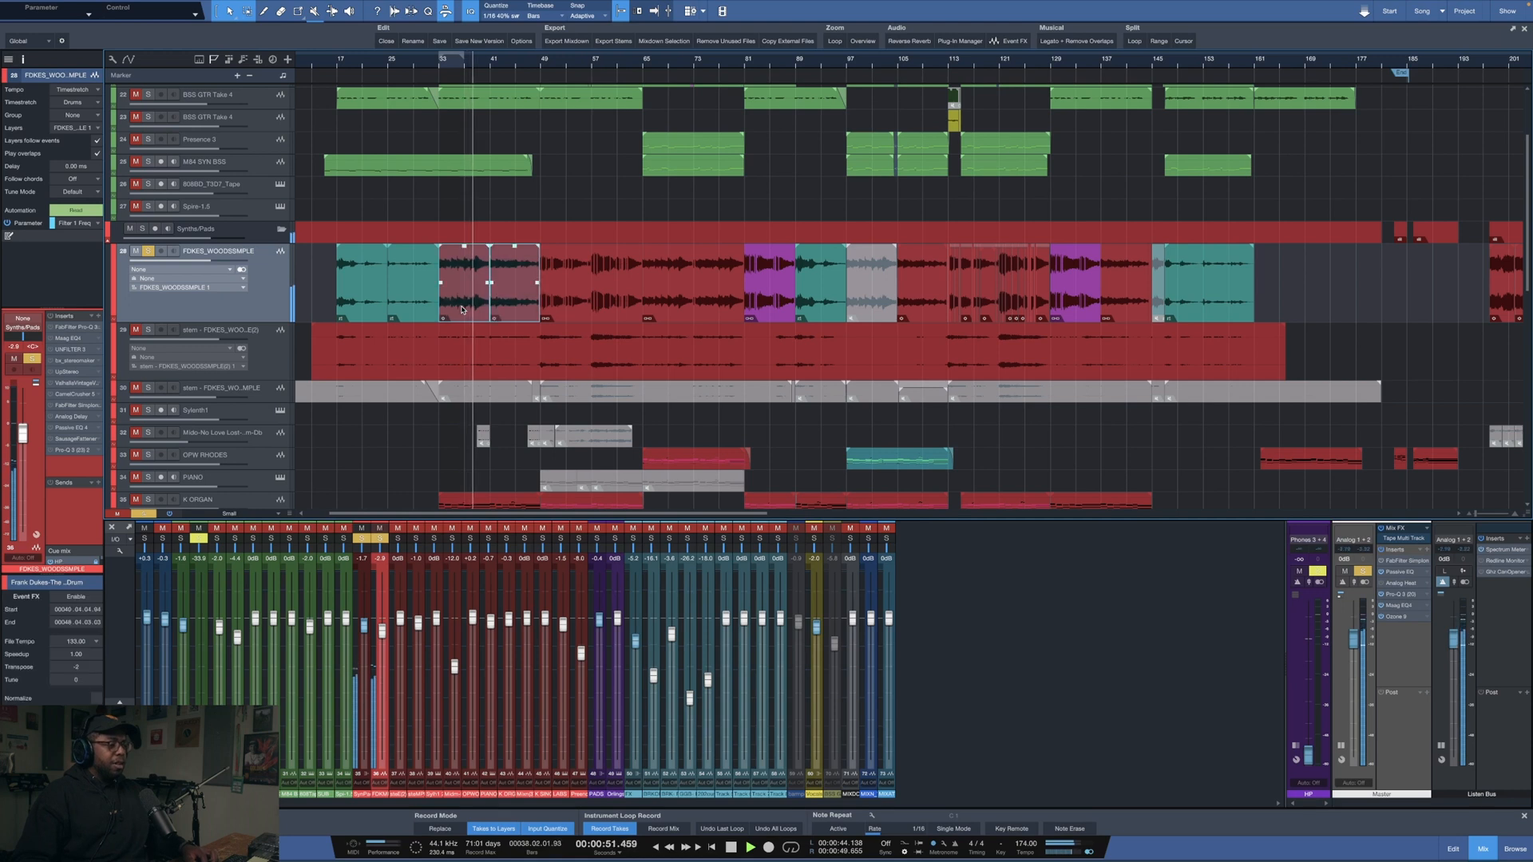
left_click(575, 213)
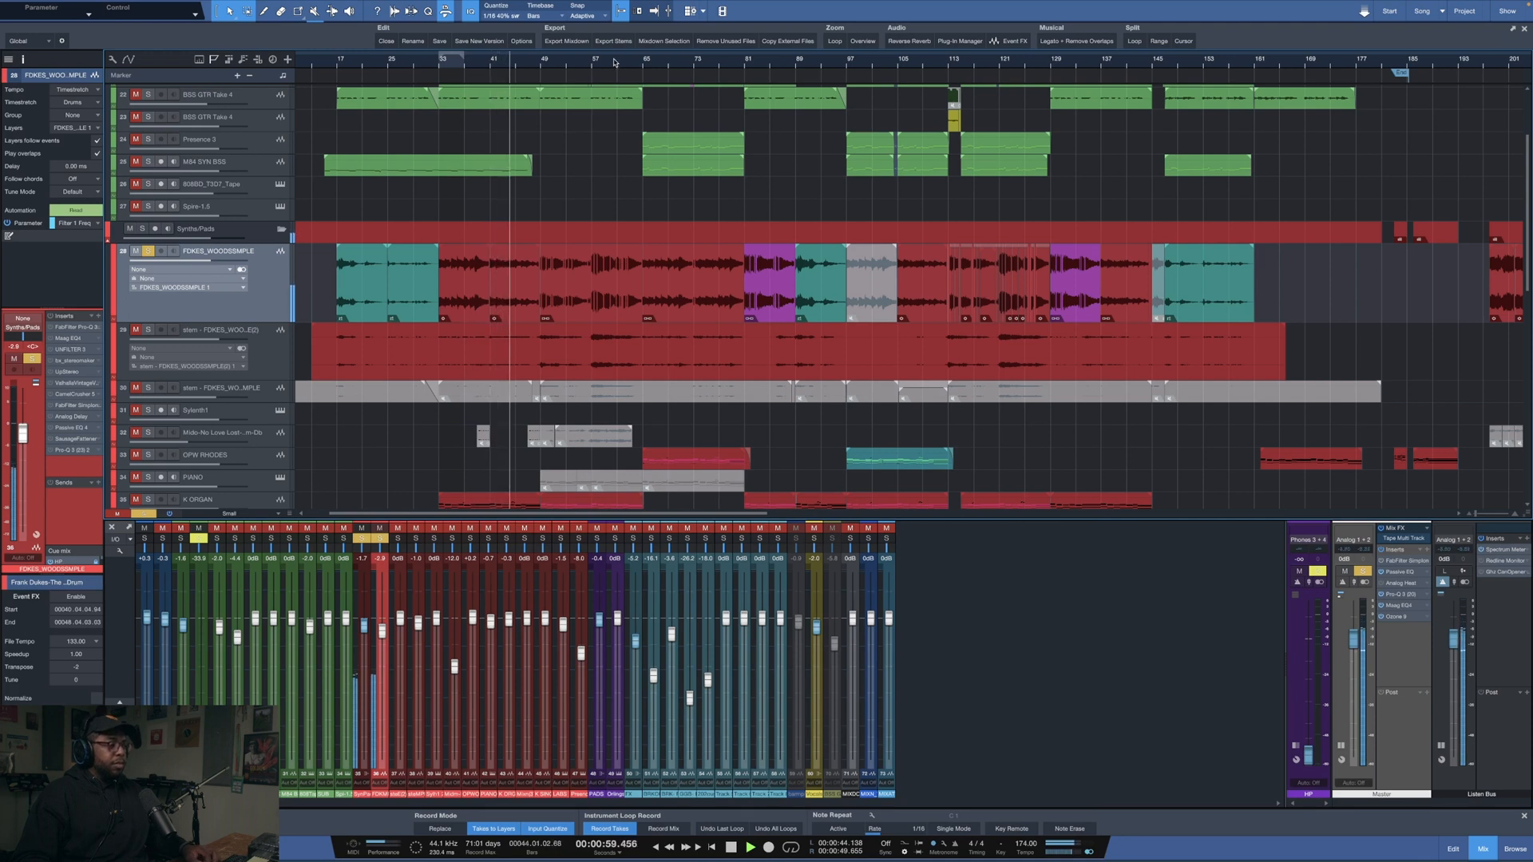
- Dissolve the FDKES_WOODSSMPLE audio part between bars 49 and 65 into its individual chops, and inspect them enlarged
key("e")
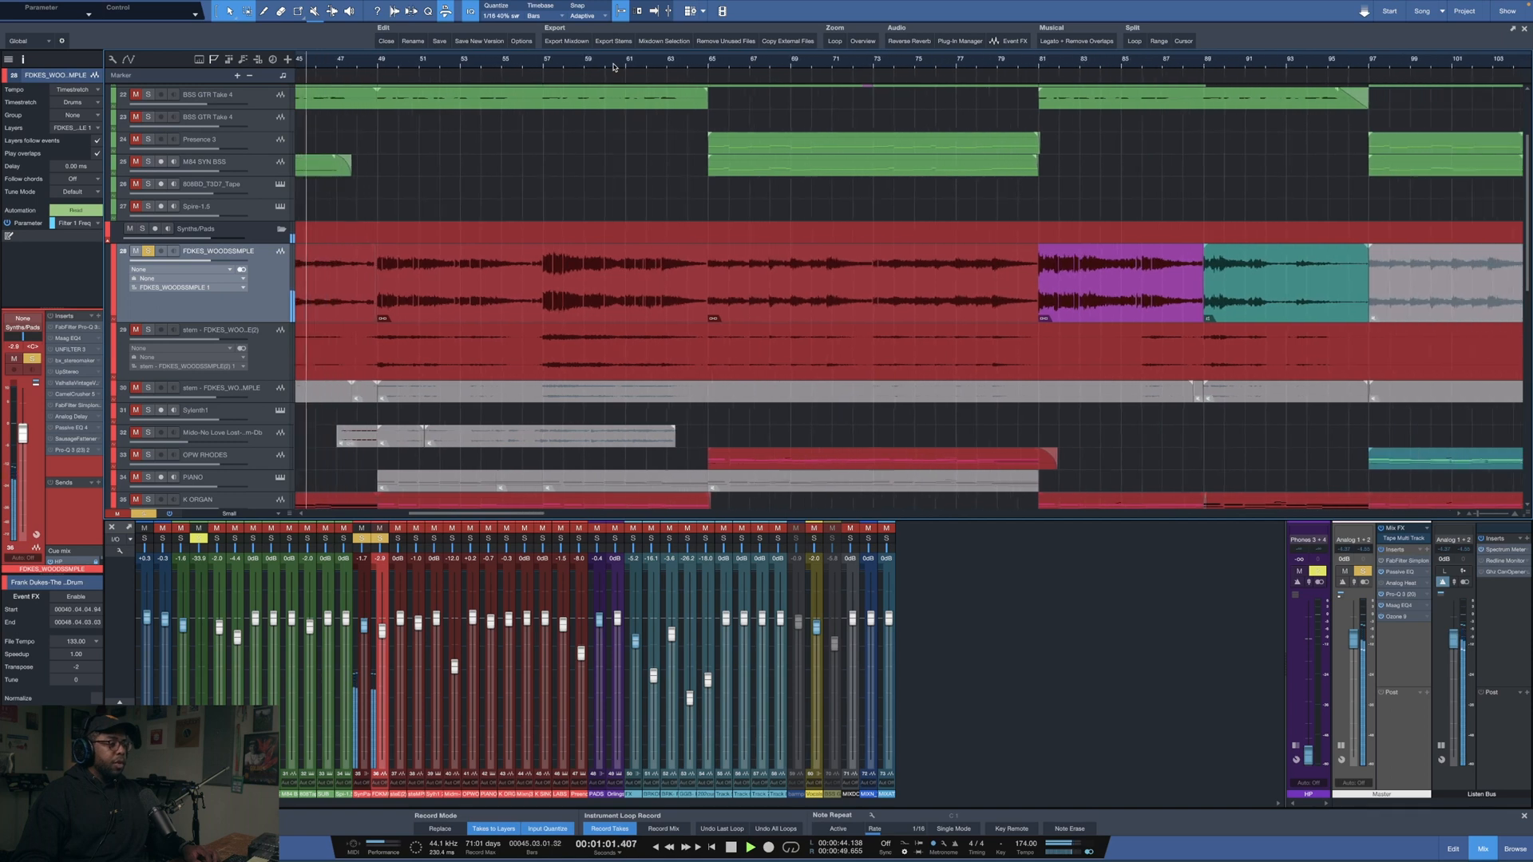
key("e")
left_click(403, 308)
key("shift+g")
left_click(435, 205)
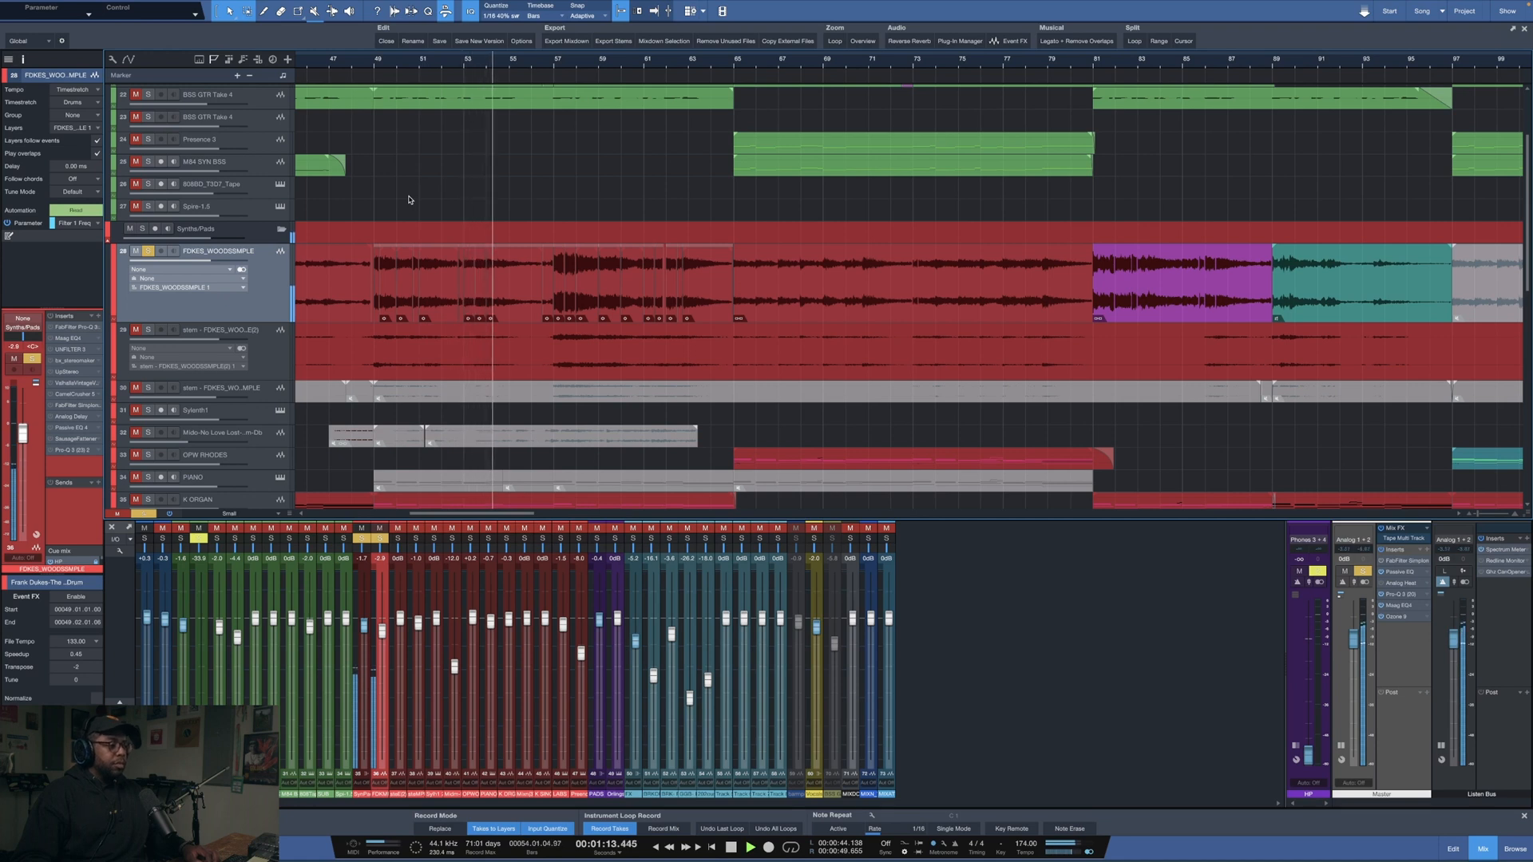
left_click_drag(334, 236, 766, 276)
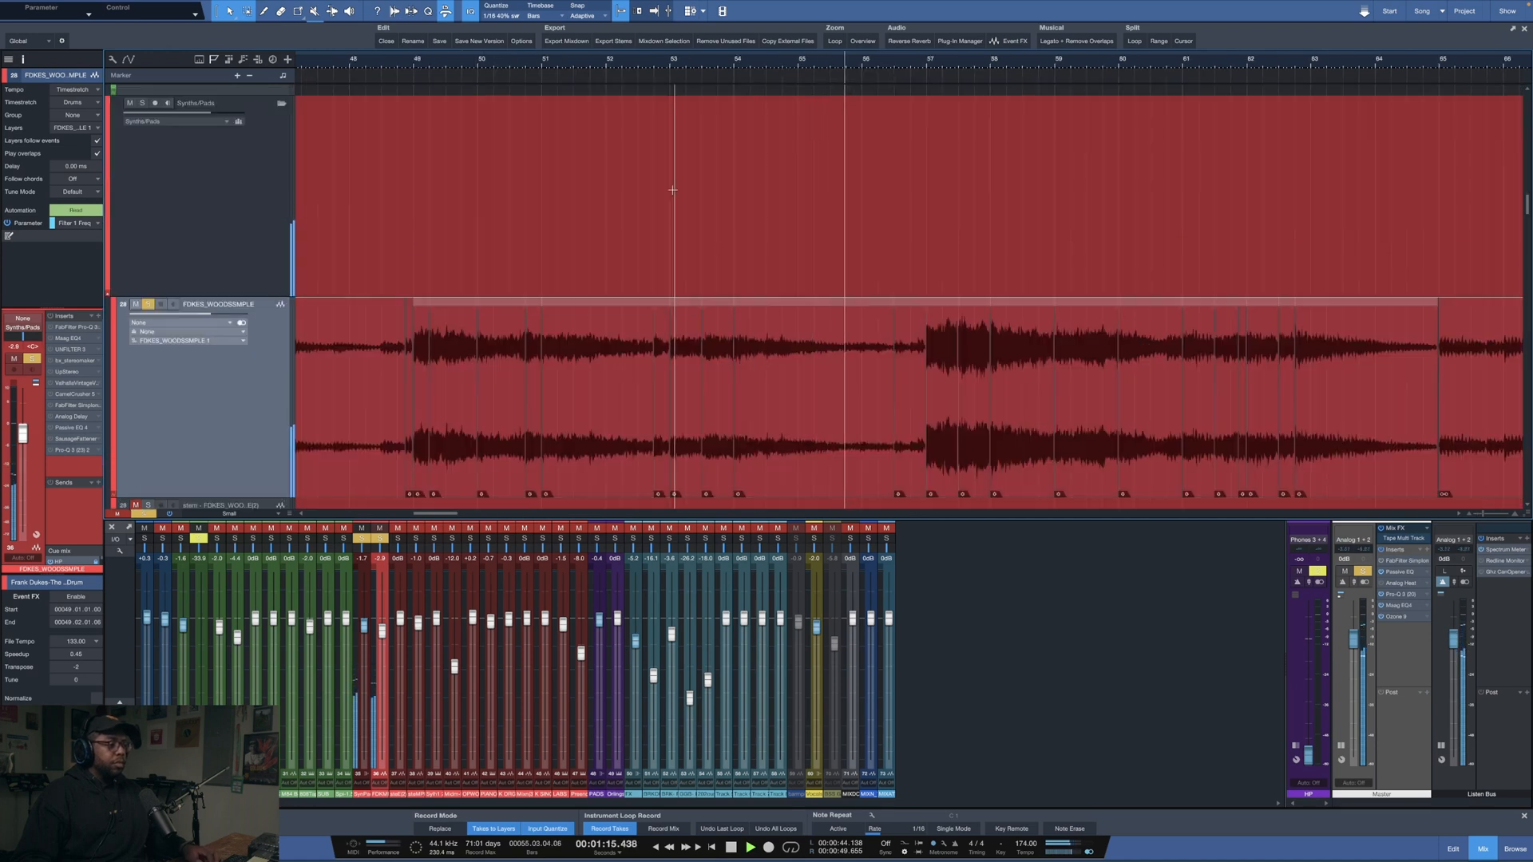
- Shrink the enlarged tracks while the chopped FDKES_WOODSSMPLE section plays through to about bar 62, and stop playback
left_click(650, 225, "alt+super")
key("shift+w")
left_click_drag(209, 196, 207, 354)
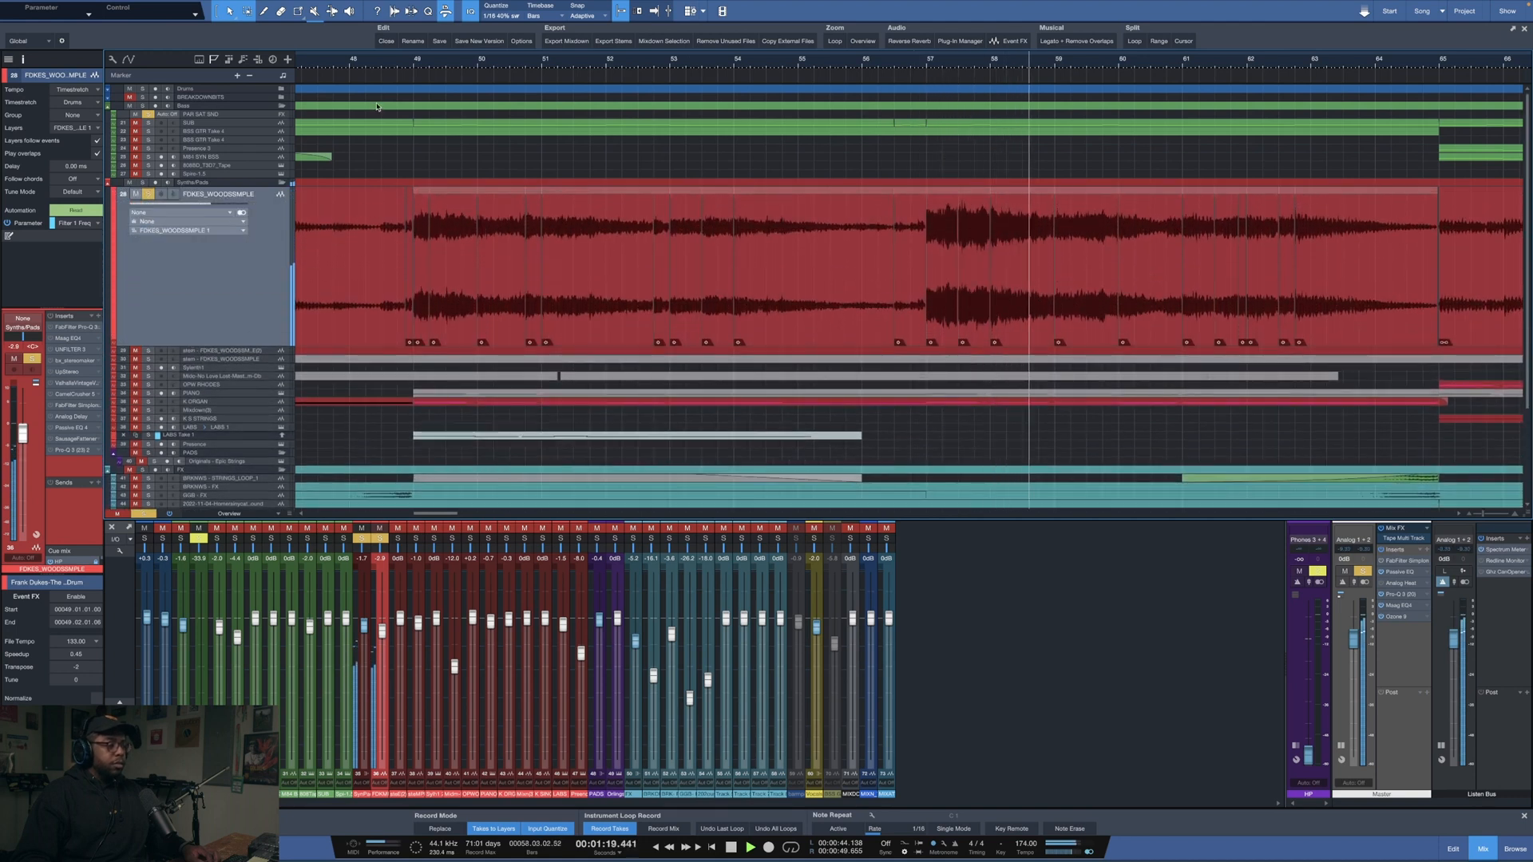
scroll(415, 66, "down", 2)
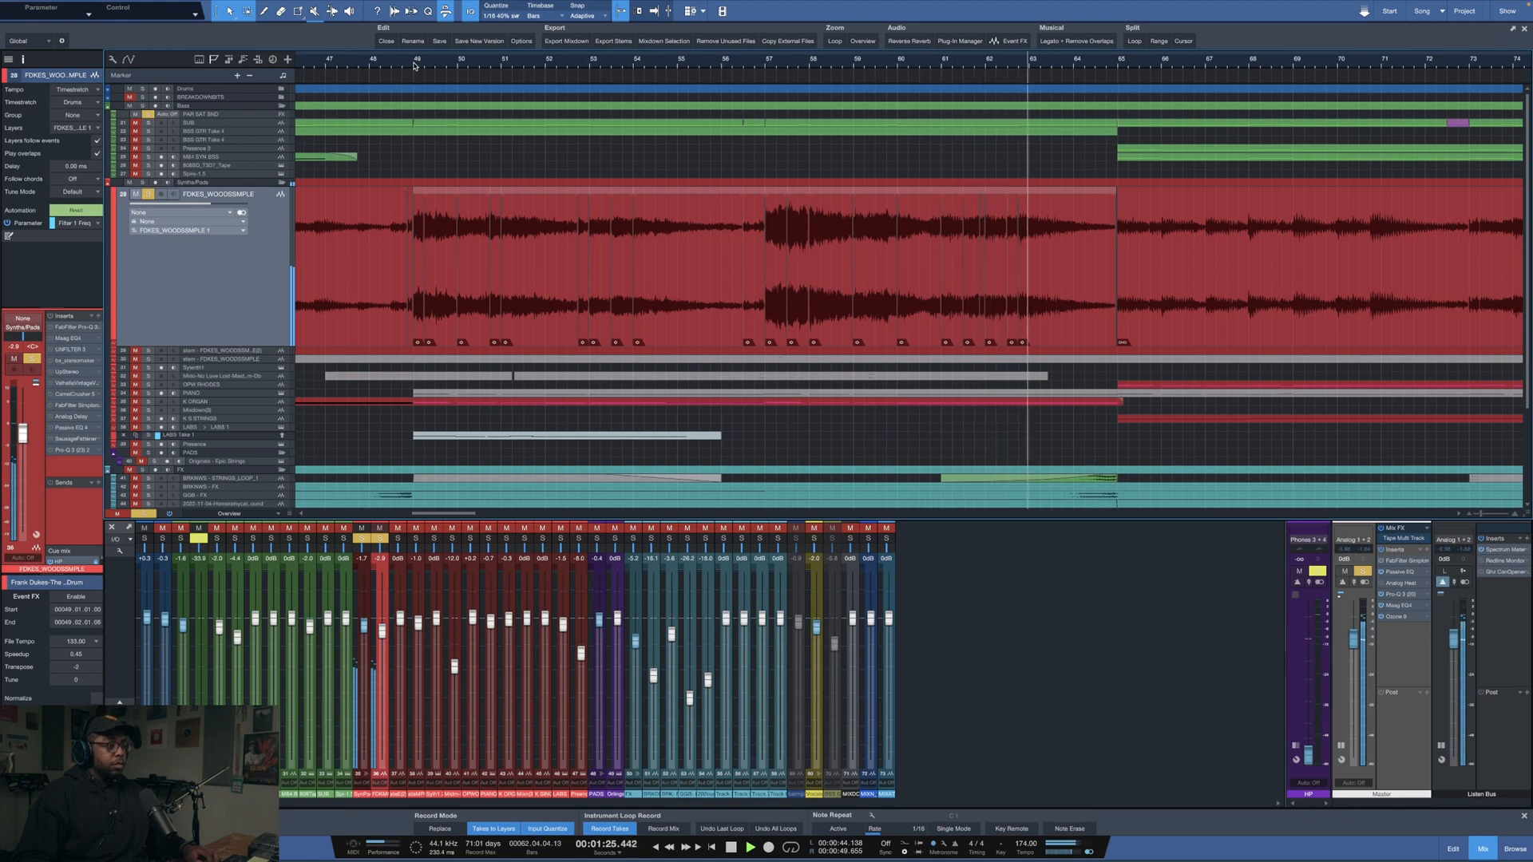
key("space")
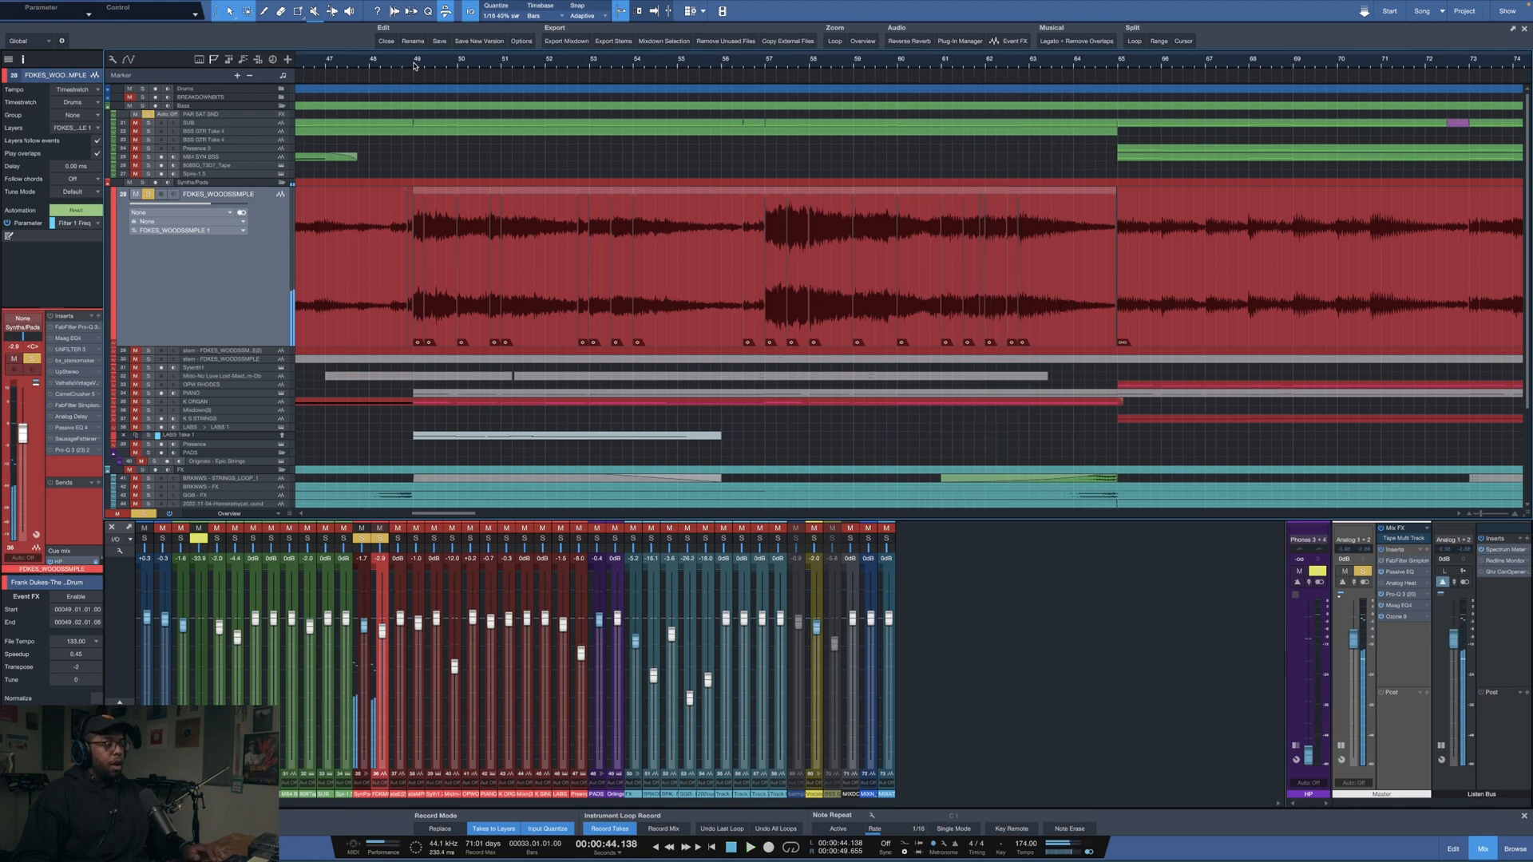
- Try replacing the chops between bars 49 and 65 by deleting all but the first and extending that one to bar 65
left_click(1032, 316)
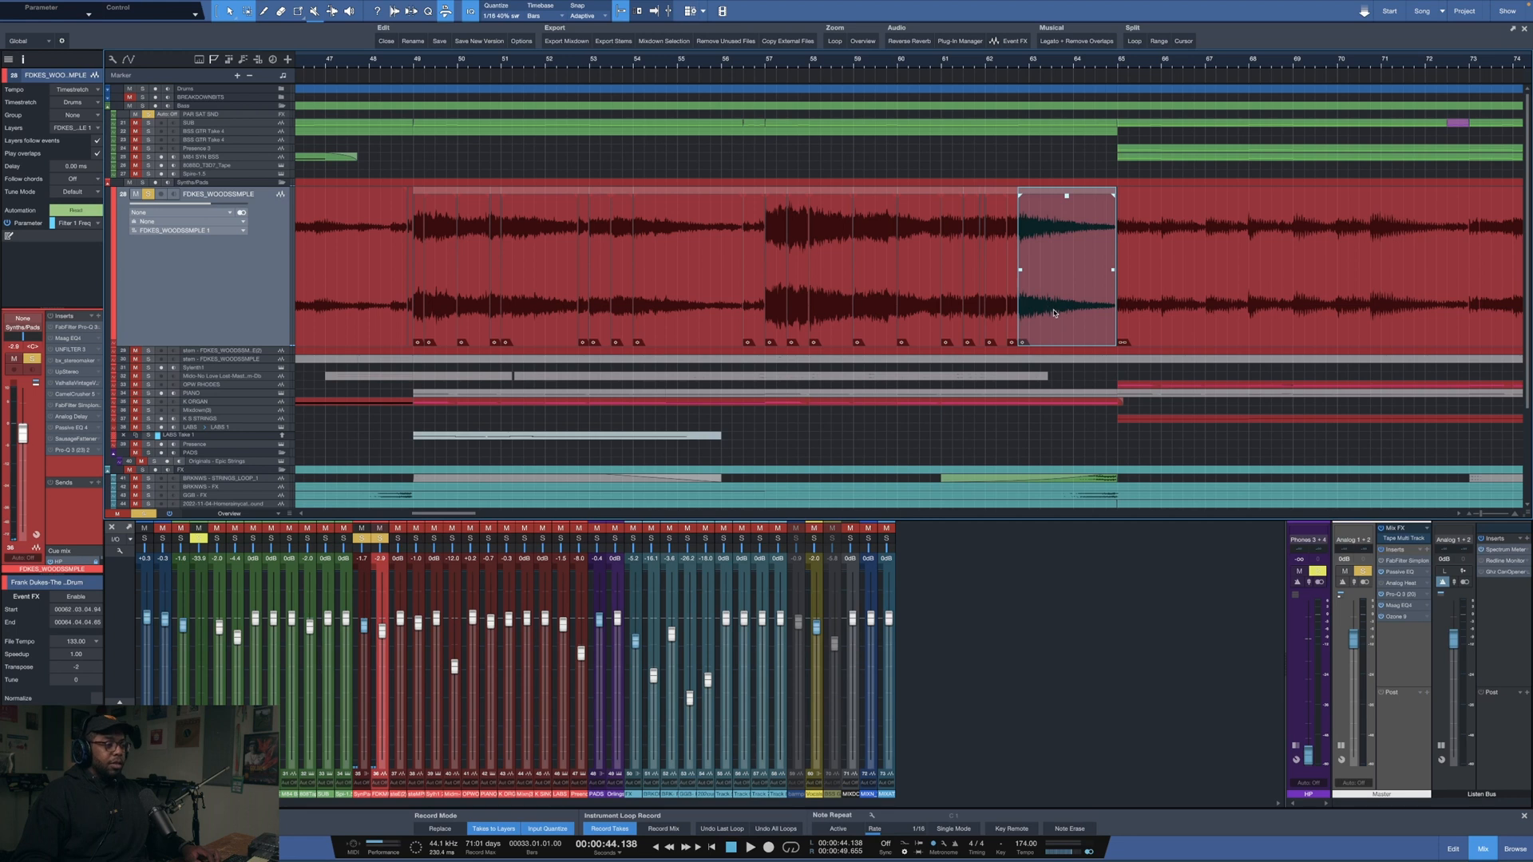
left_click_drag(1054, 315, 450, 297)
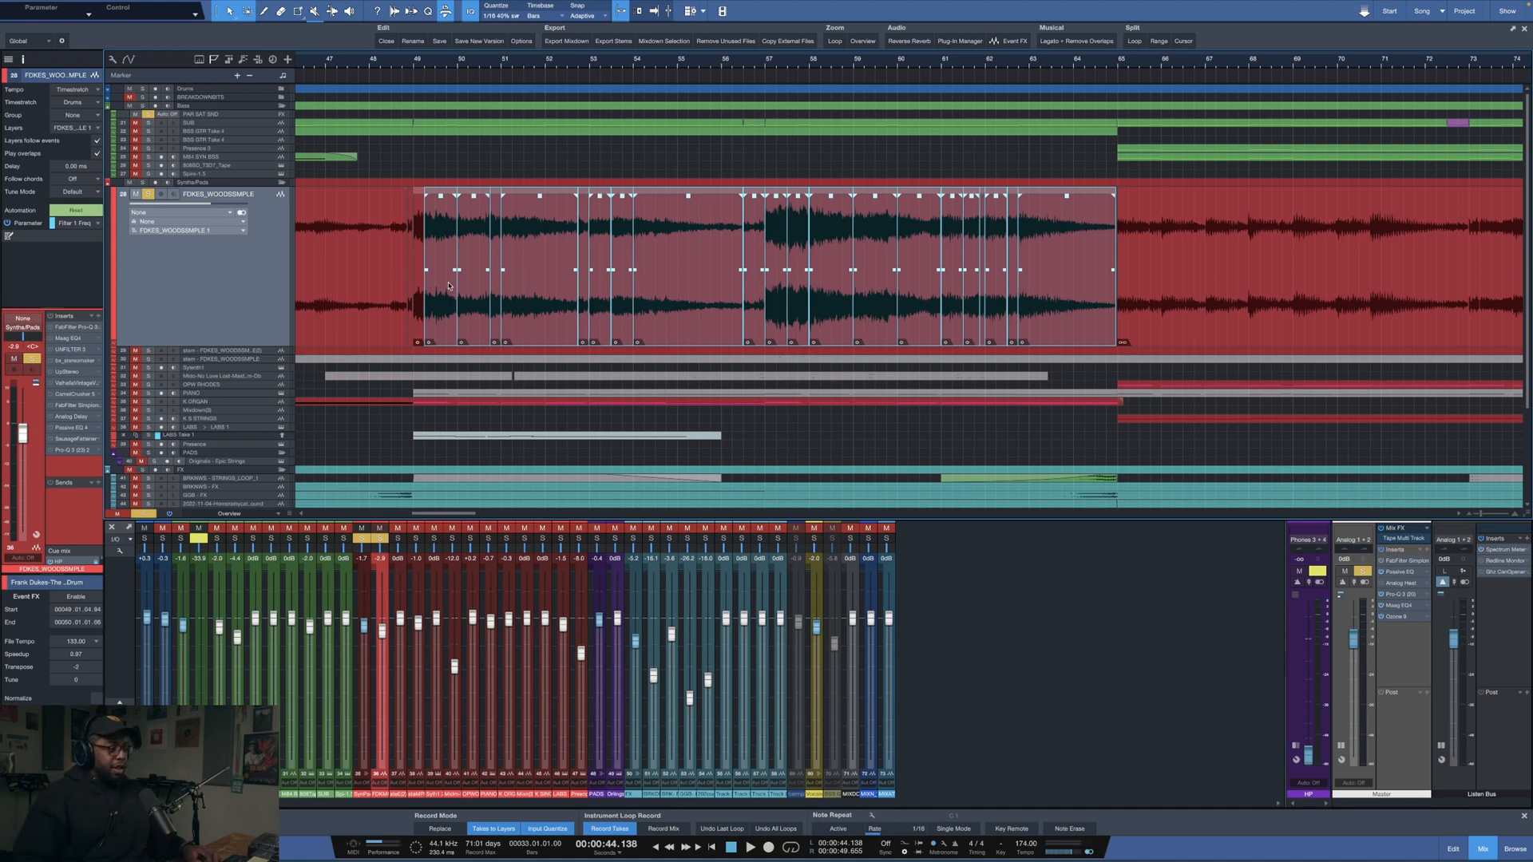
key("Delete")
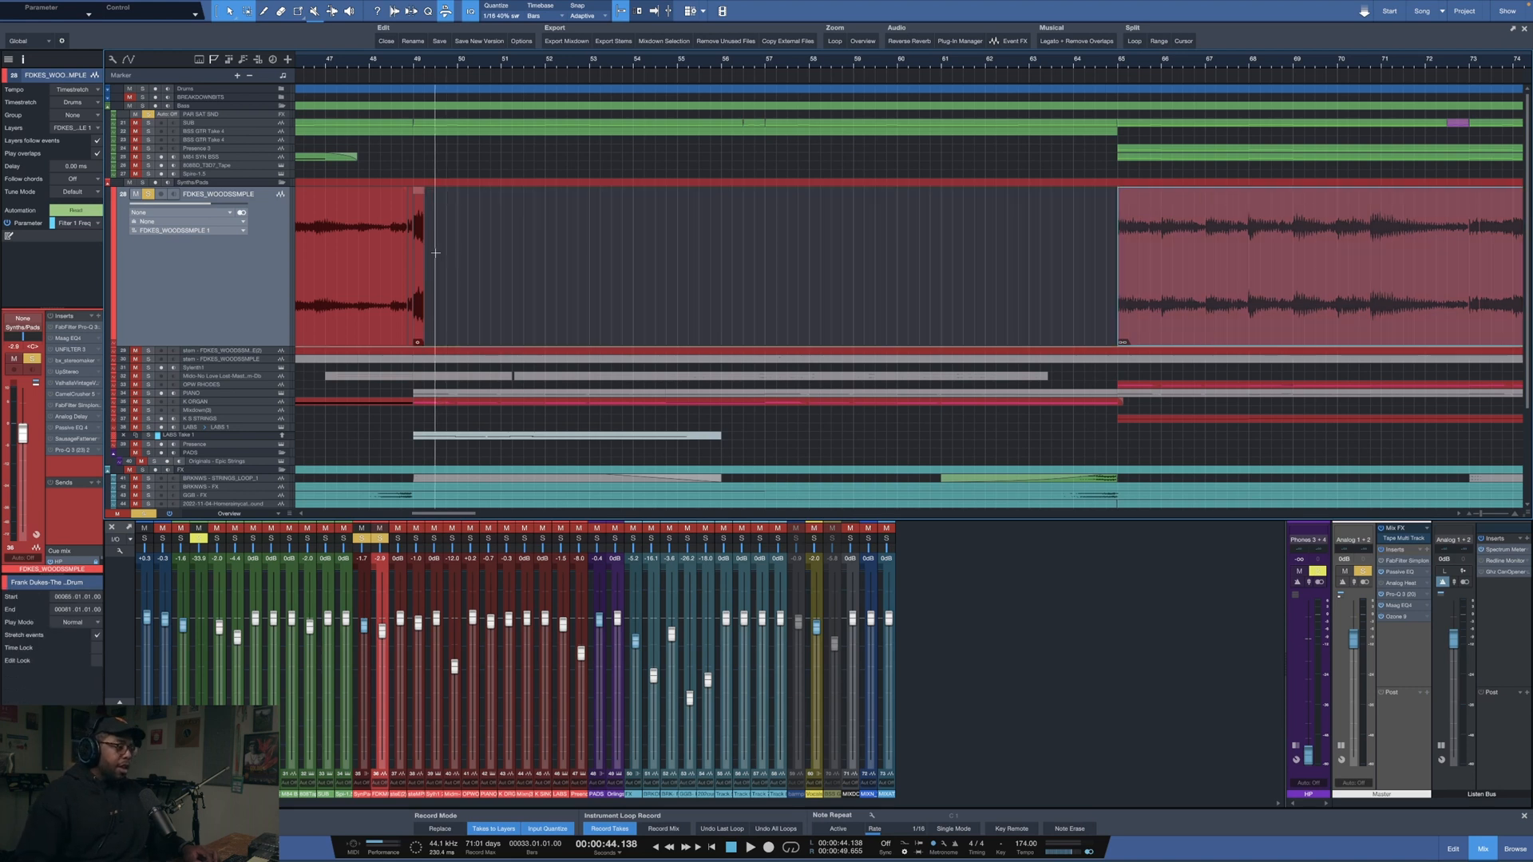
left_click_drag(424, 267, 1118, 248)
- Play the uncut FDKES_WOODSSMPLE event from bar 49, and stop playback
left_click(418, 68)
key("space")
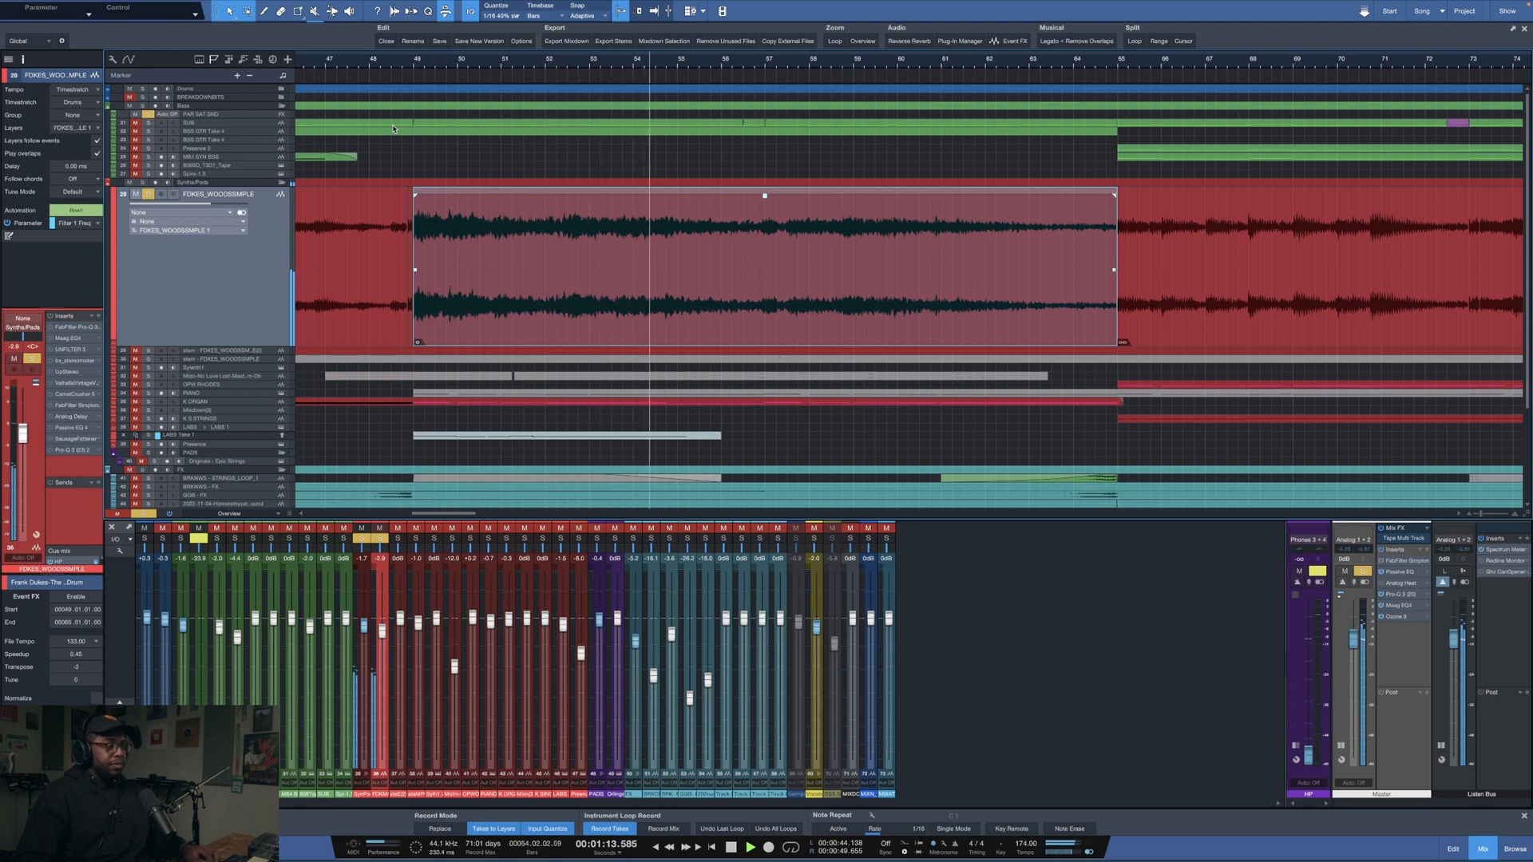
key("space")
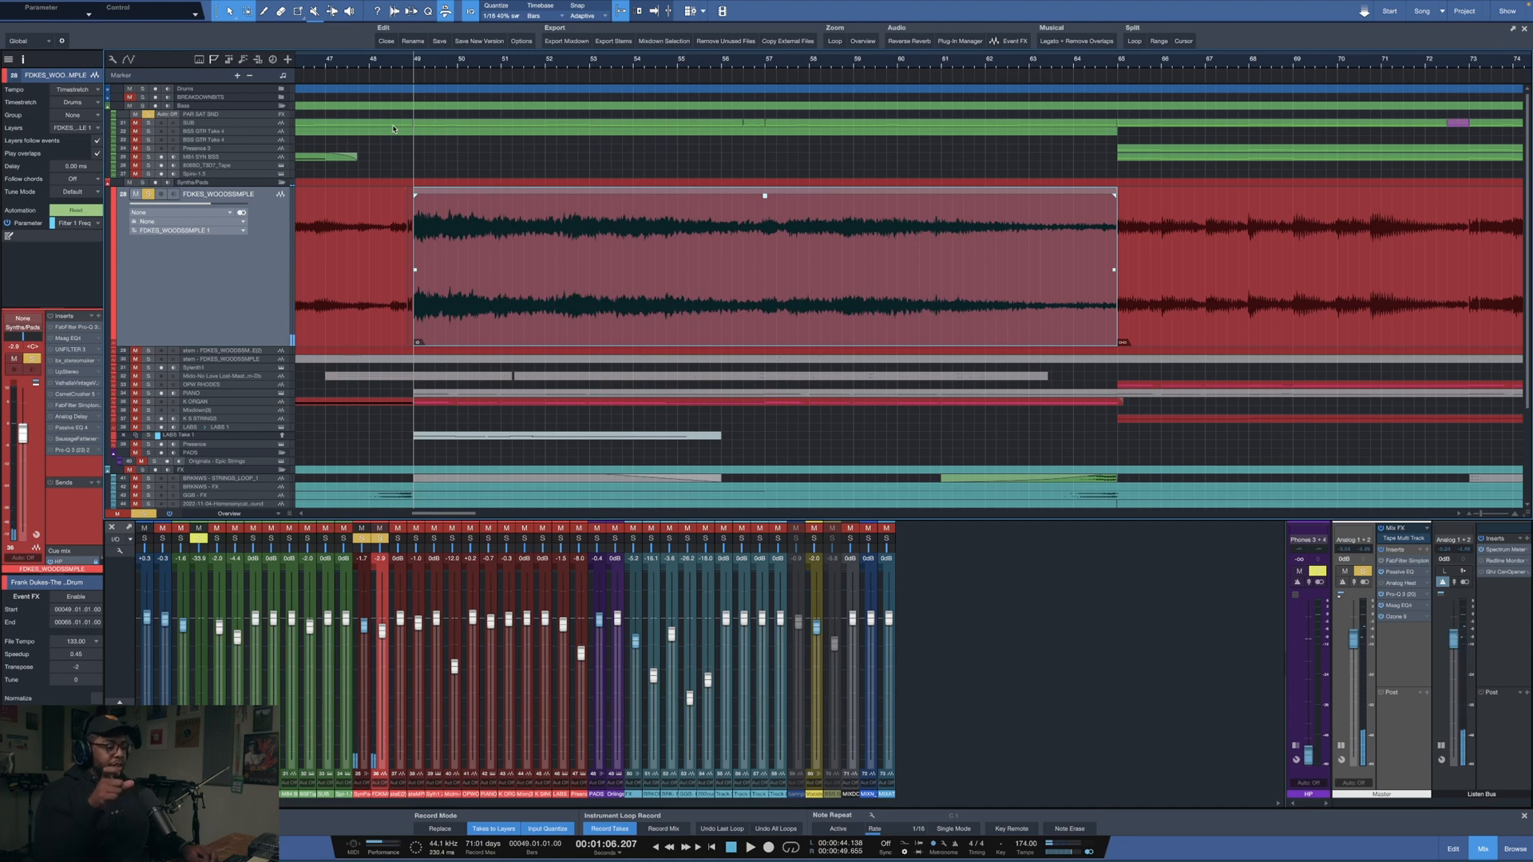
- Undo the chop deletion and the event extension, and play the original chops from bar 49 for comparison
key("super+z")
key("super+z")
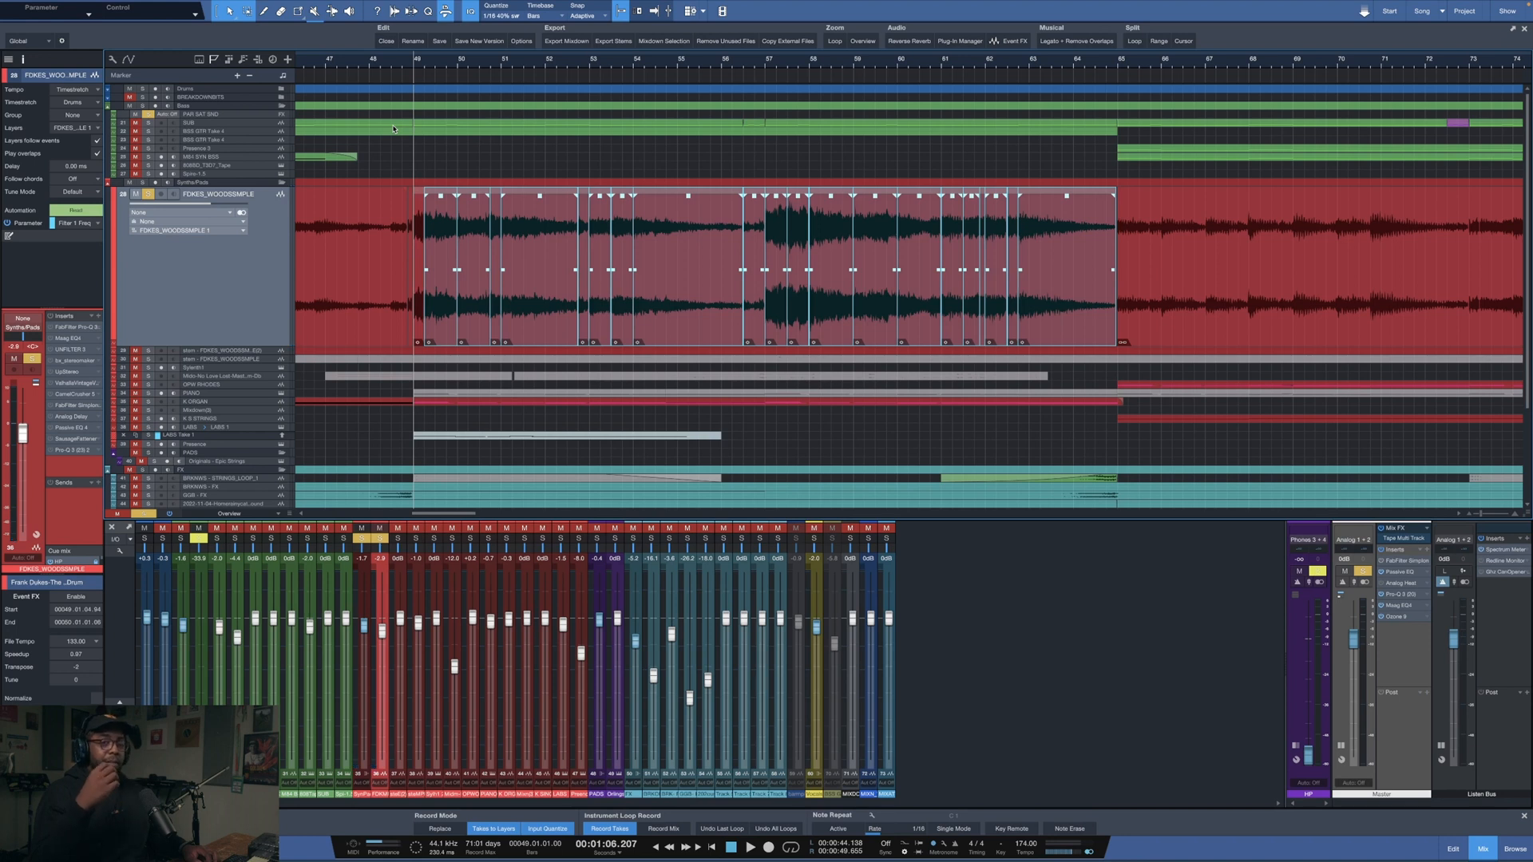
key("space")
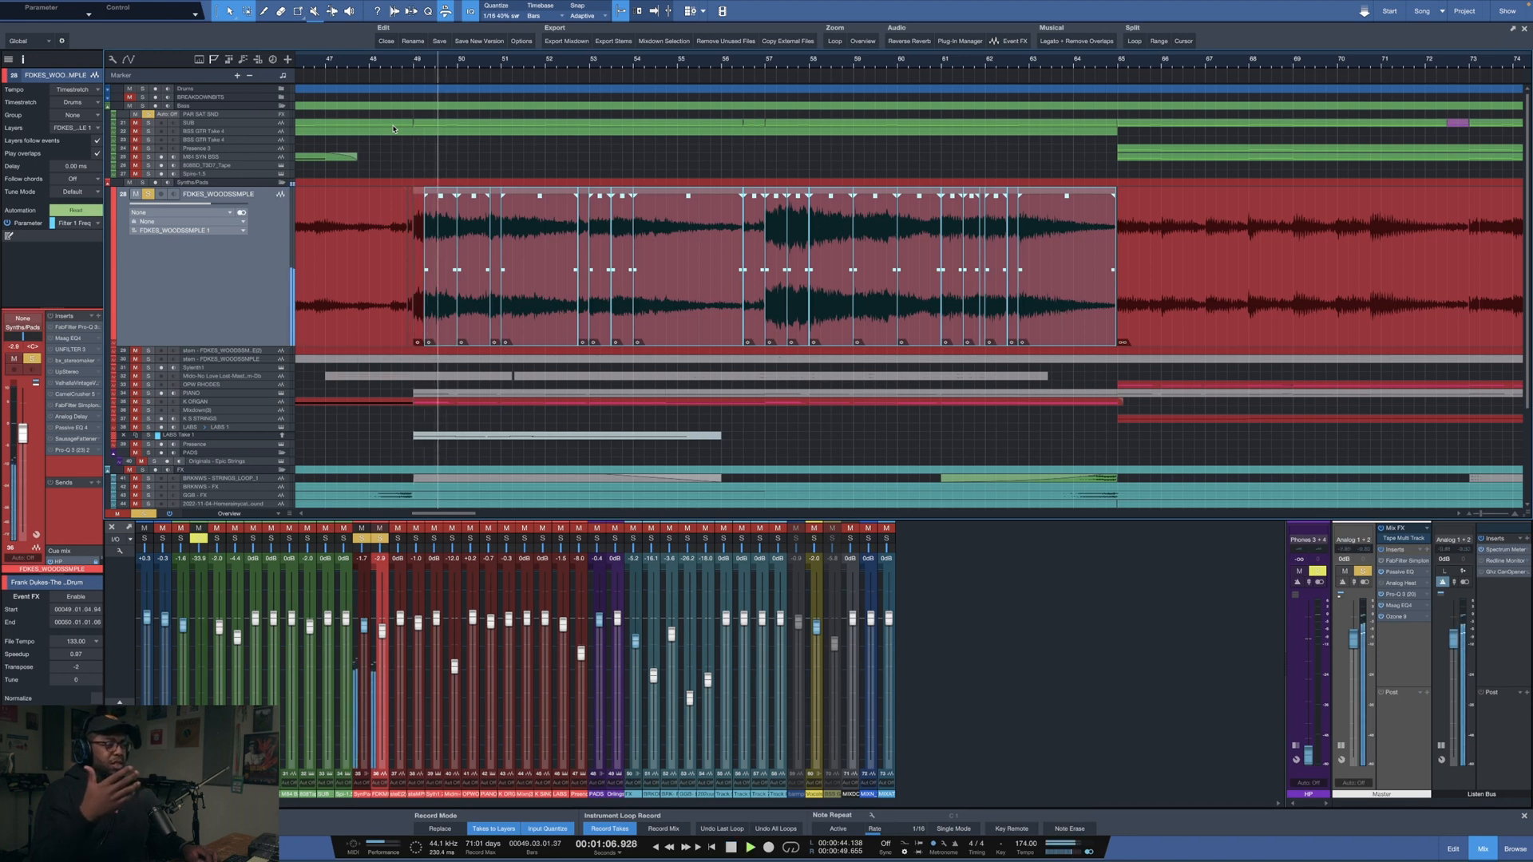
key("space")
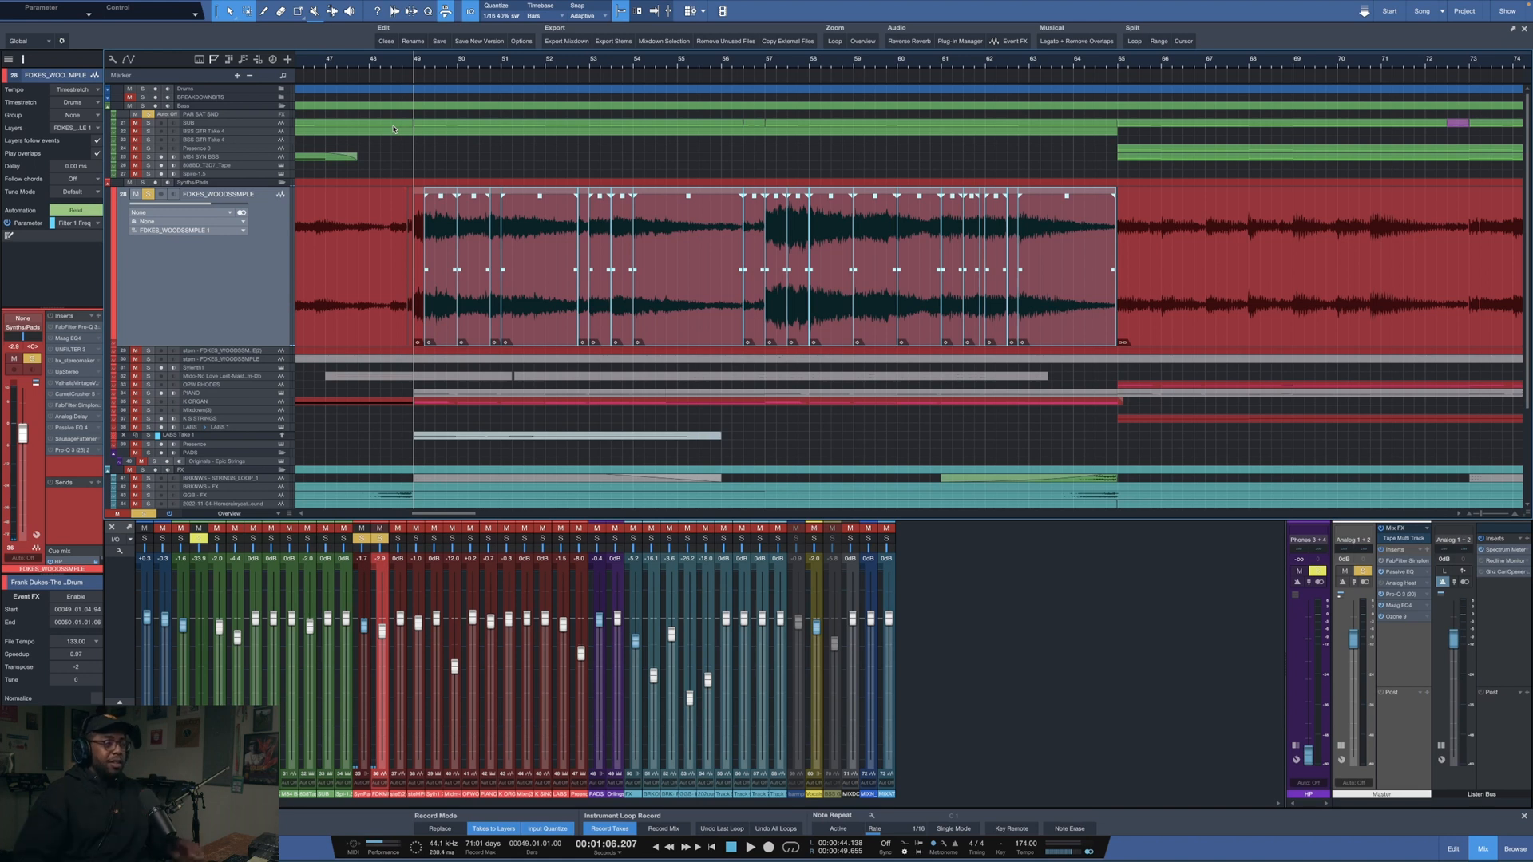
- Solo the LINZ kick and clap tracks in the Drums folder, and play them with the chopped sample from bar 49
scroll(442, 66, "up", 3)
scroll(442, 67, "up", 1)
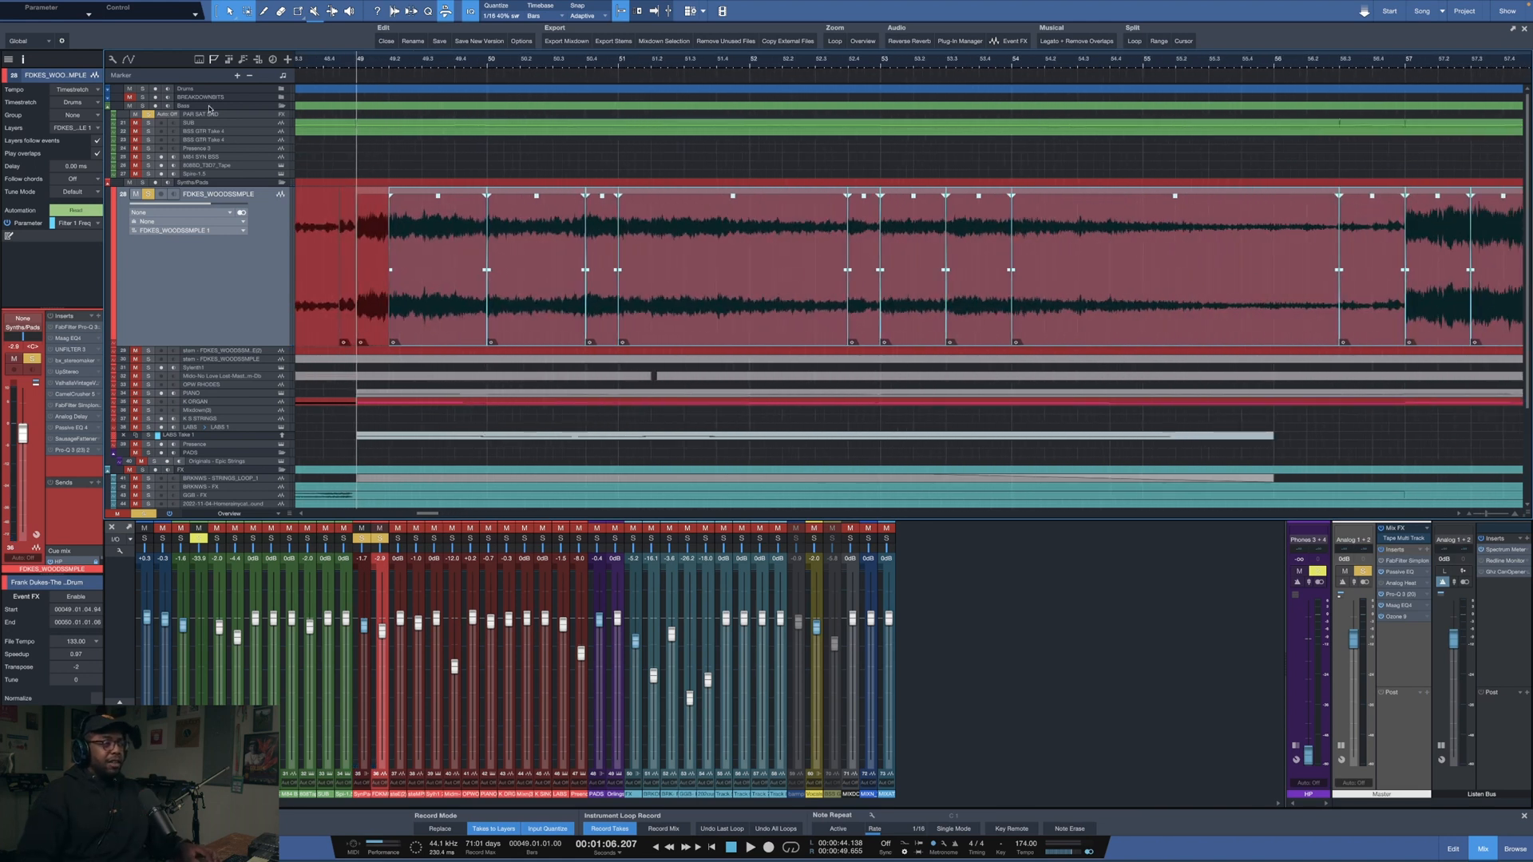
left_click(281, 90)
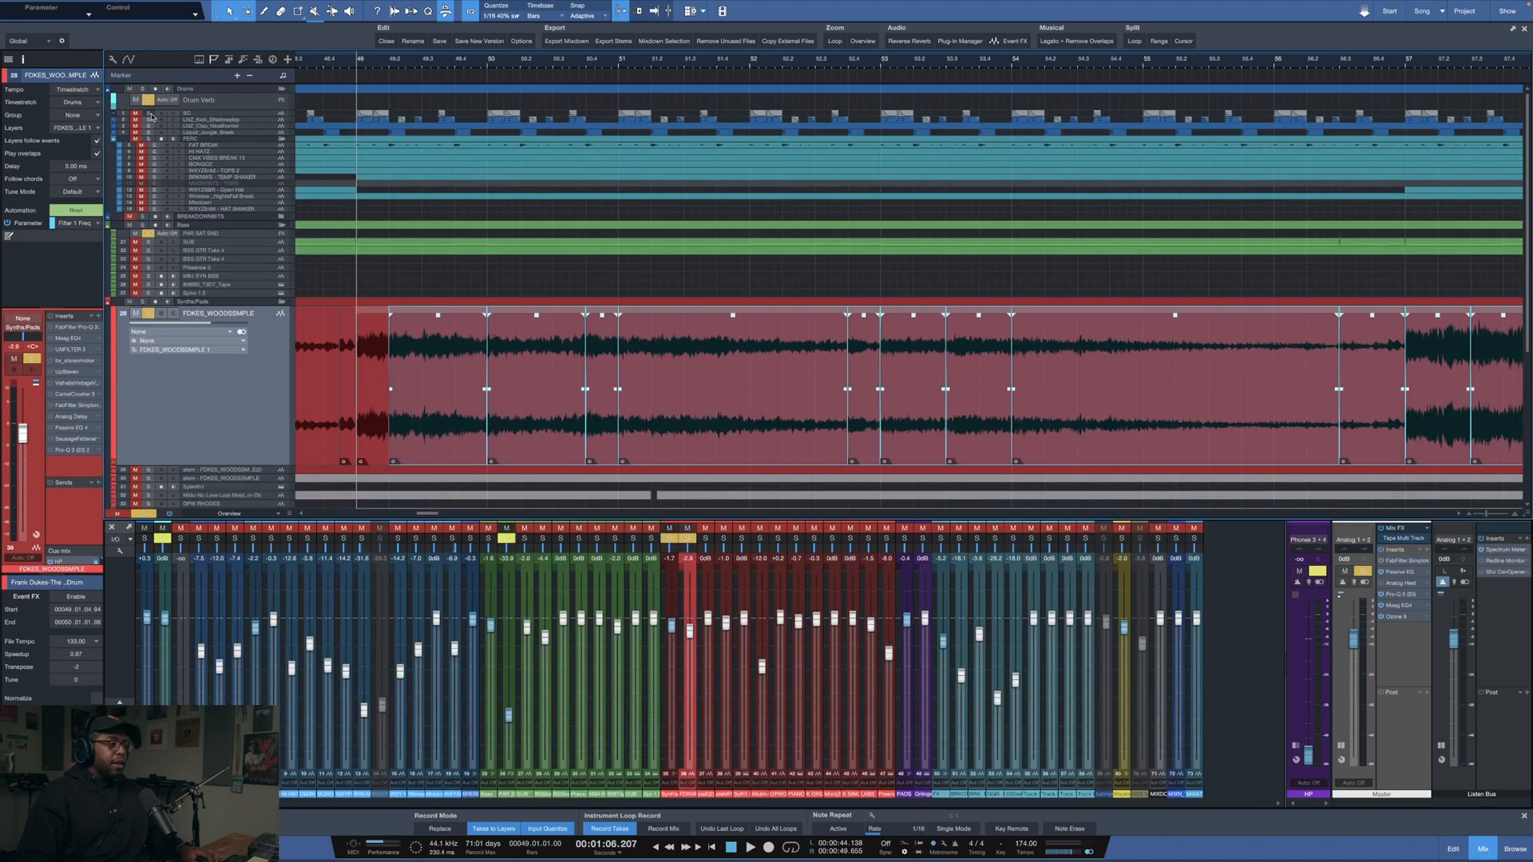
left_click(149, 125)
left_click(149, 119)
key("space")
scroll(488, 224, "down", 1)
scroll(487, 231, "down", 1)
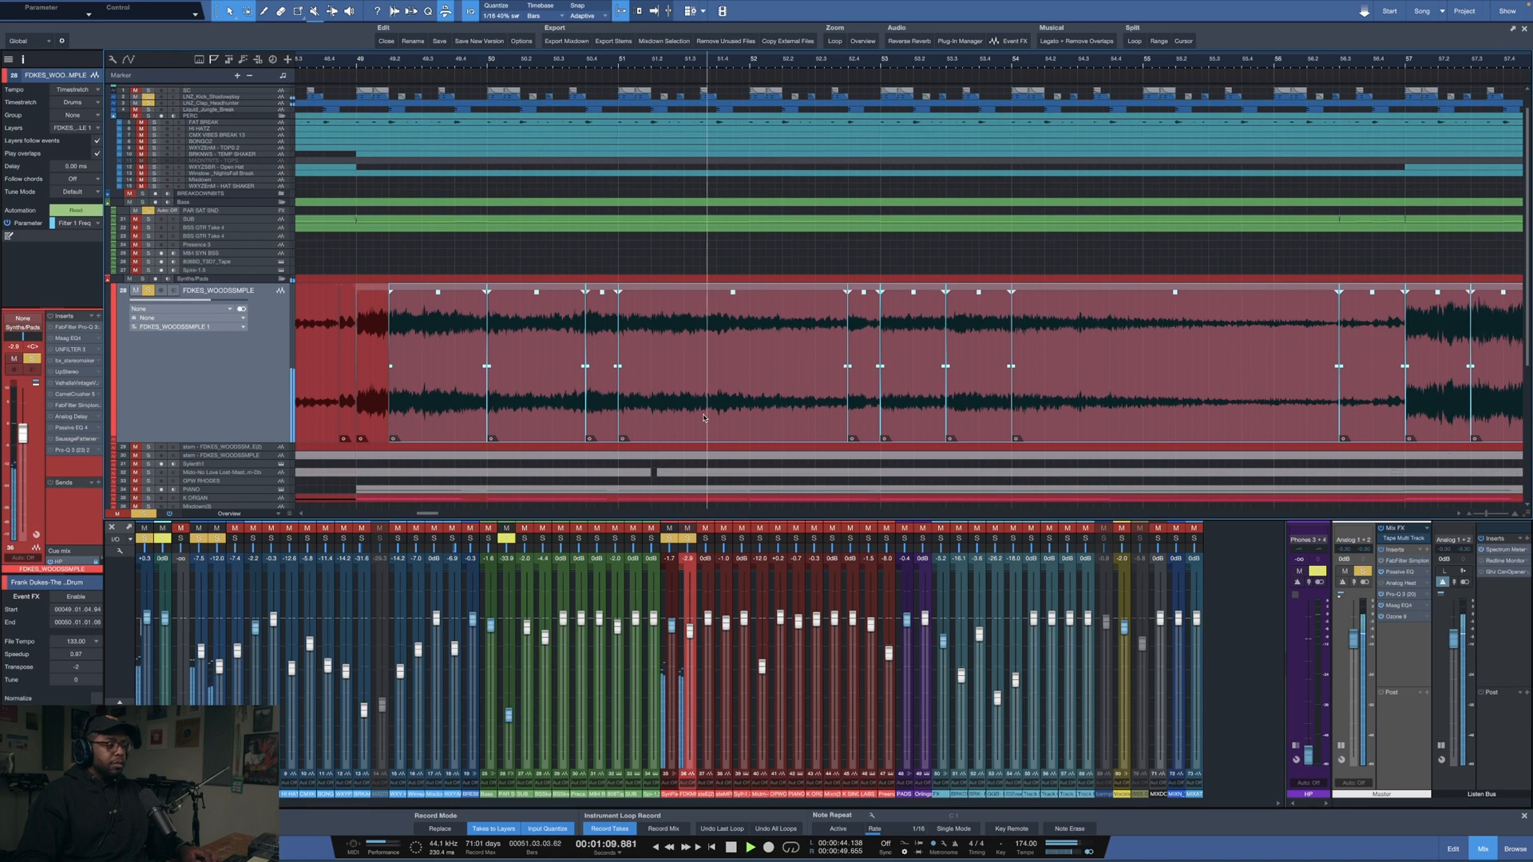
key("space")
- Examine the file tempo, speedup and transpose settings of the first five FDKES_WOODSSMPLE chops from bar 49 onward
left_click(732, 265)
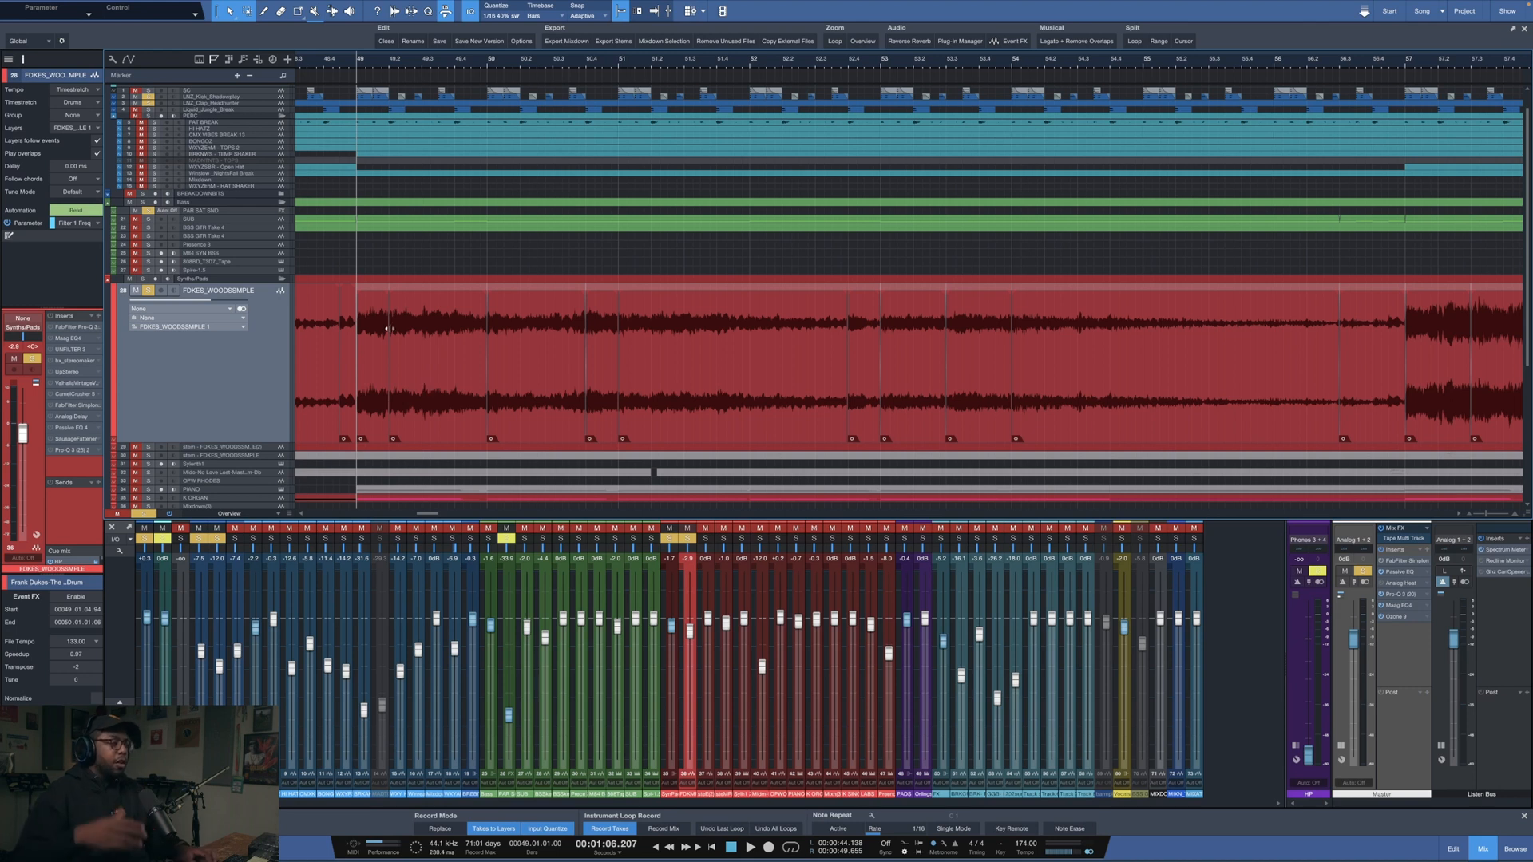
right_click(374, 417)
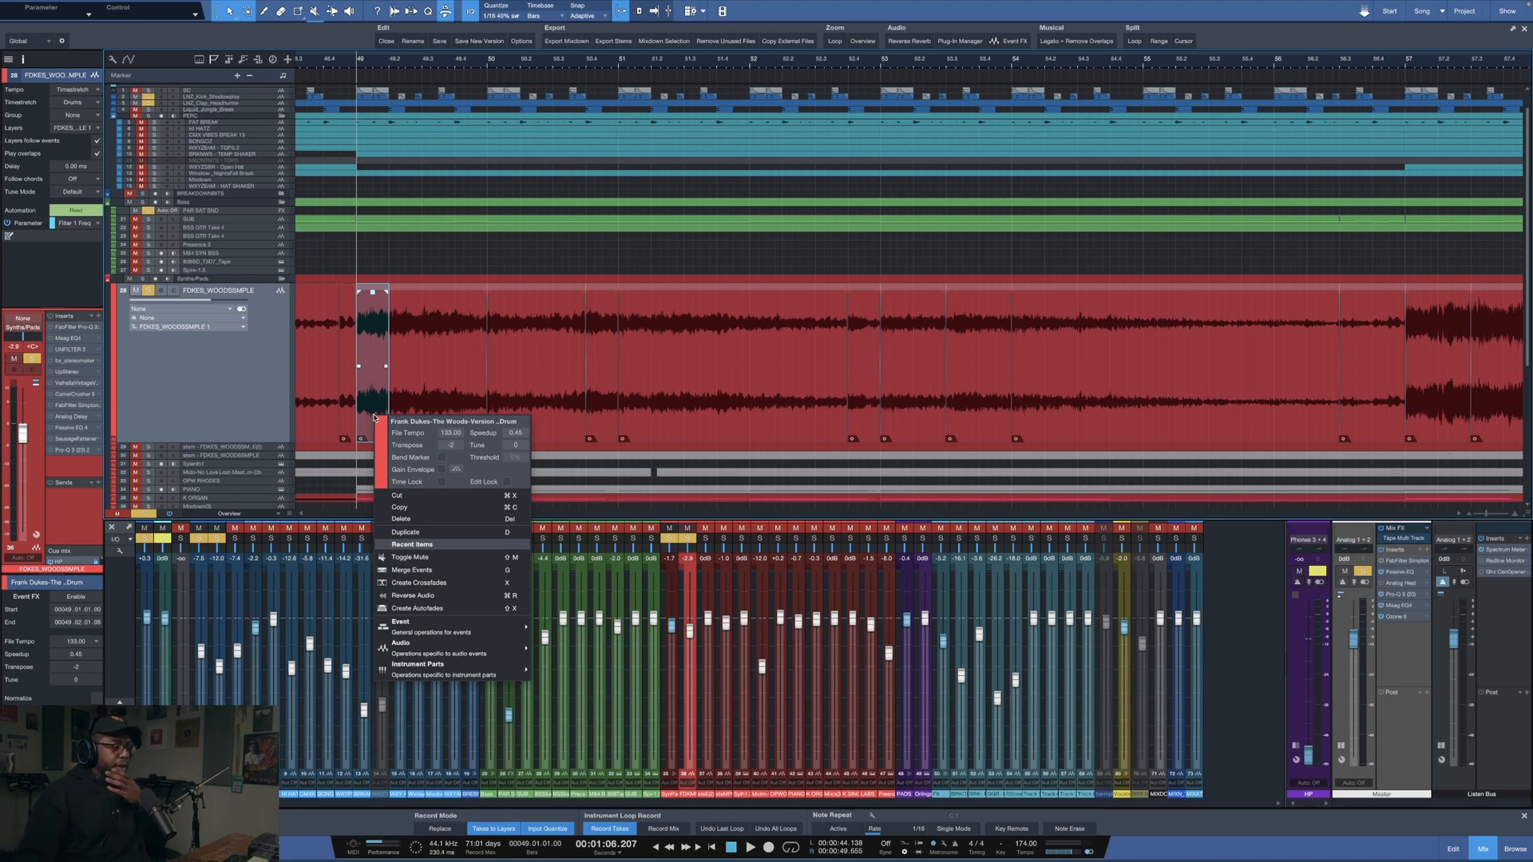
left_click(425, 389)
right_click(425, 389)
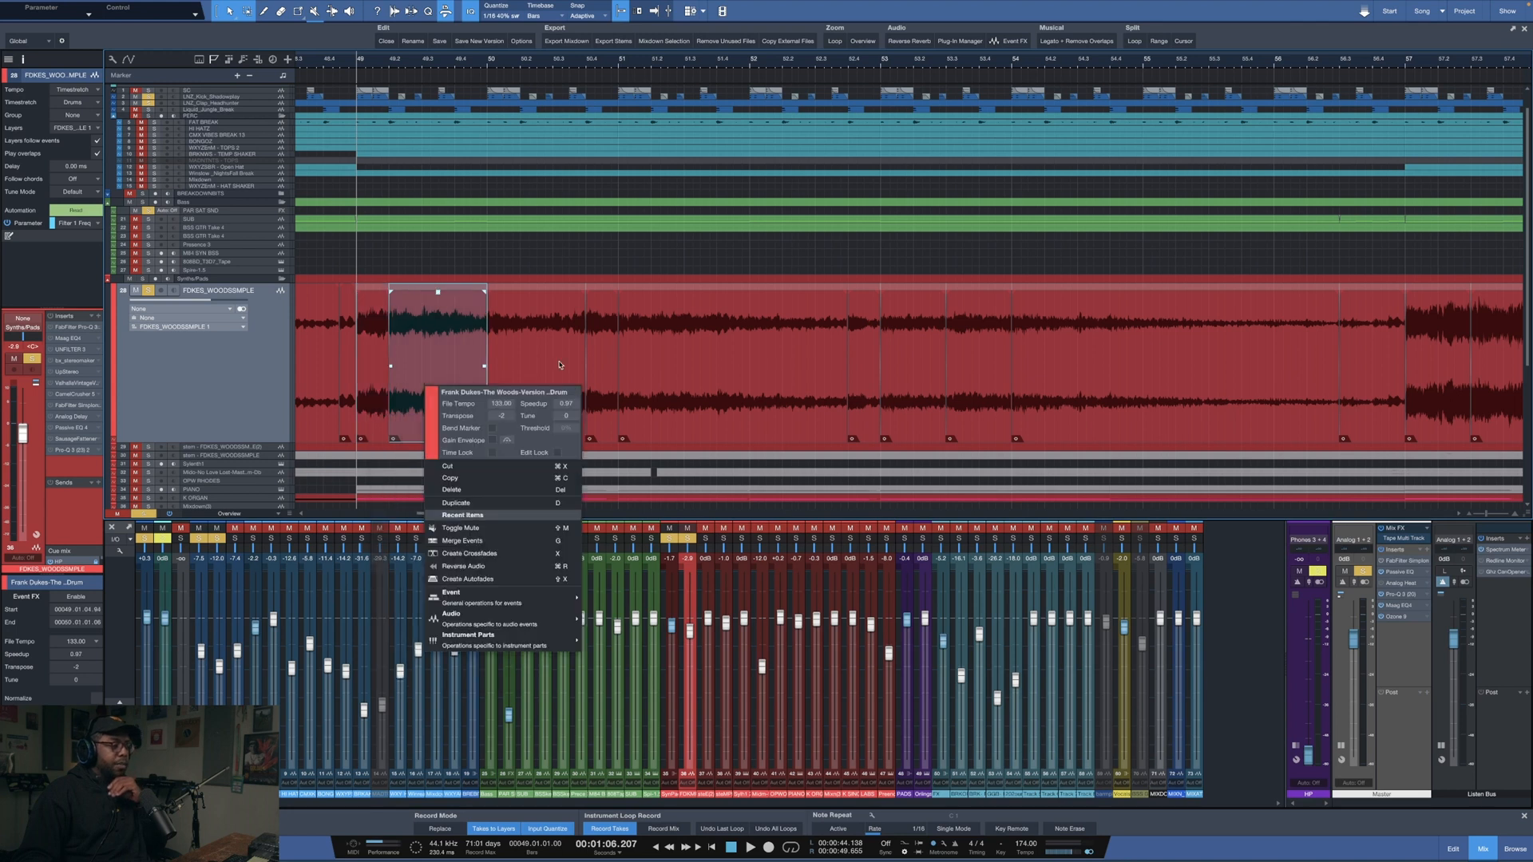
left_click(560, 365)
right_click(560, 365)
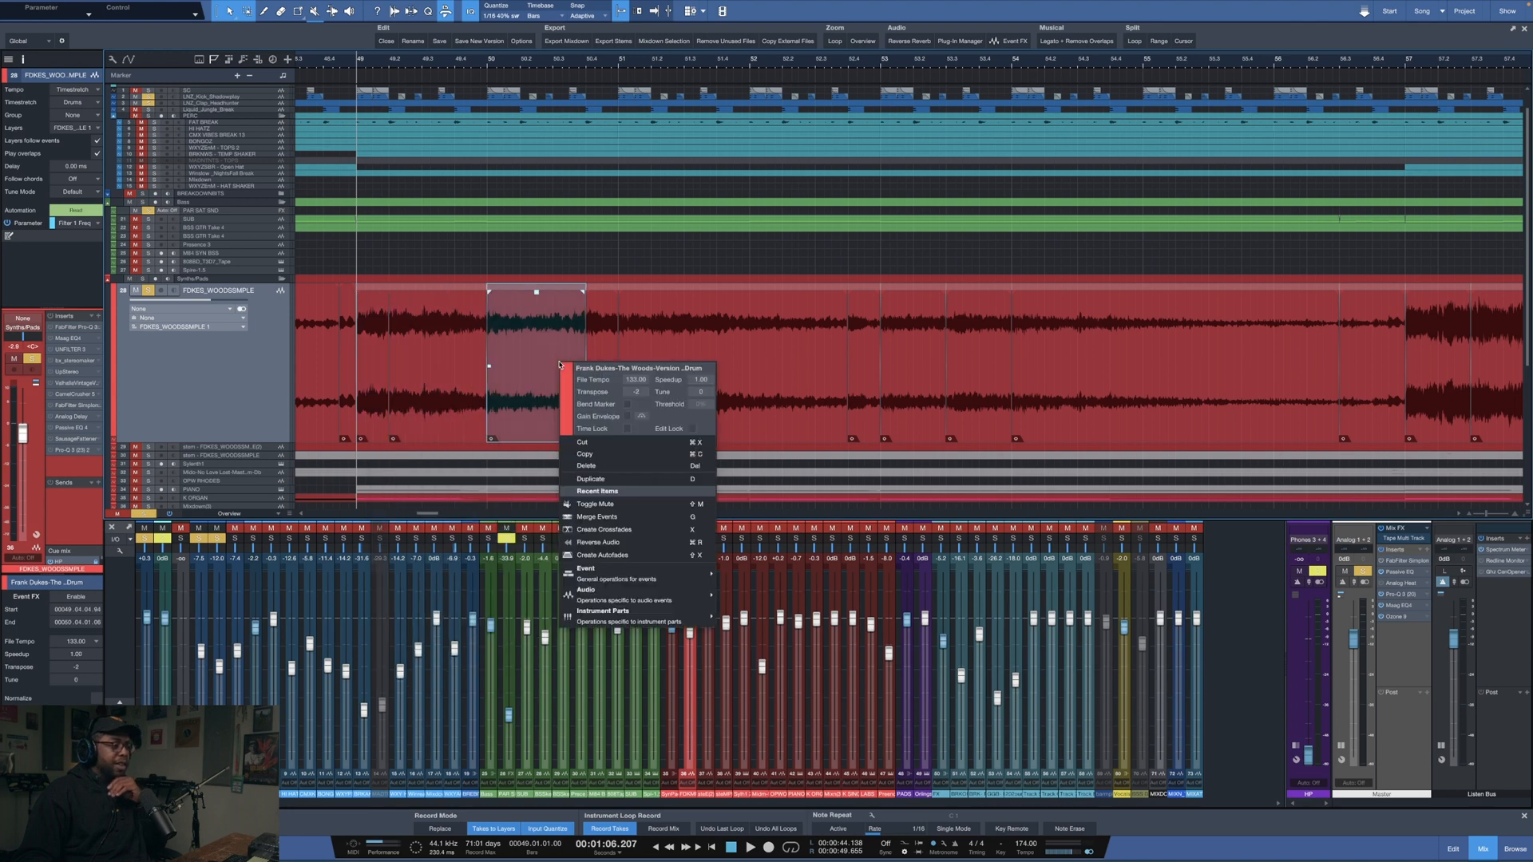
left_click(602, 347)
right_click(610, 341)
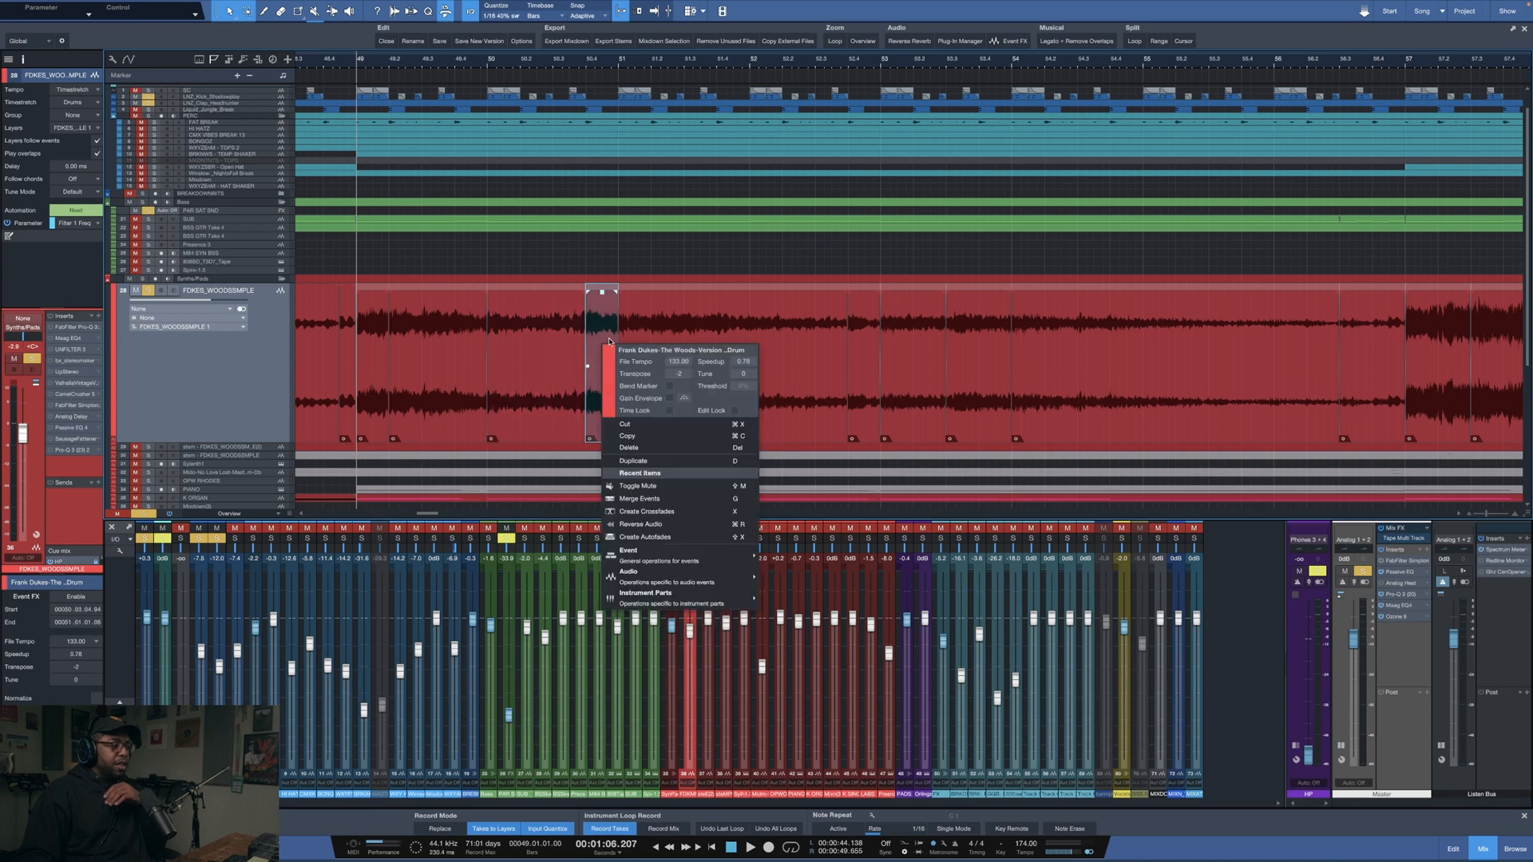
left_click(809, 379)
left_click(809, 379)
right_click(809, 381)
left_click(900, 239)
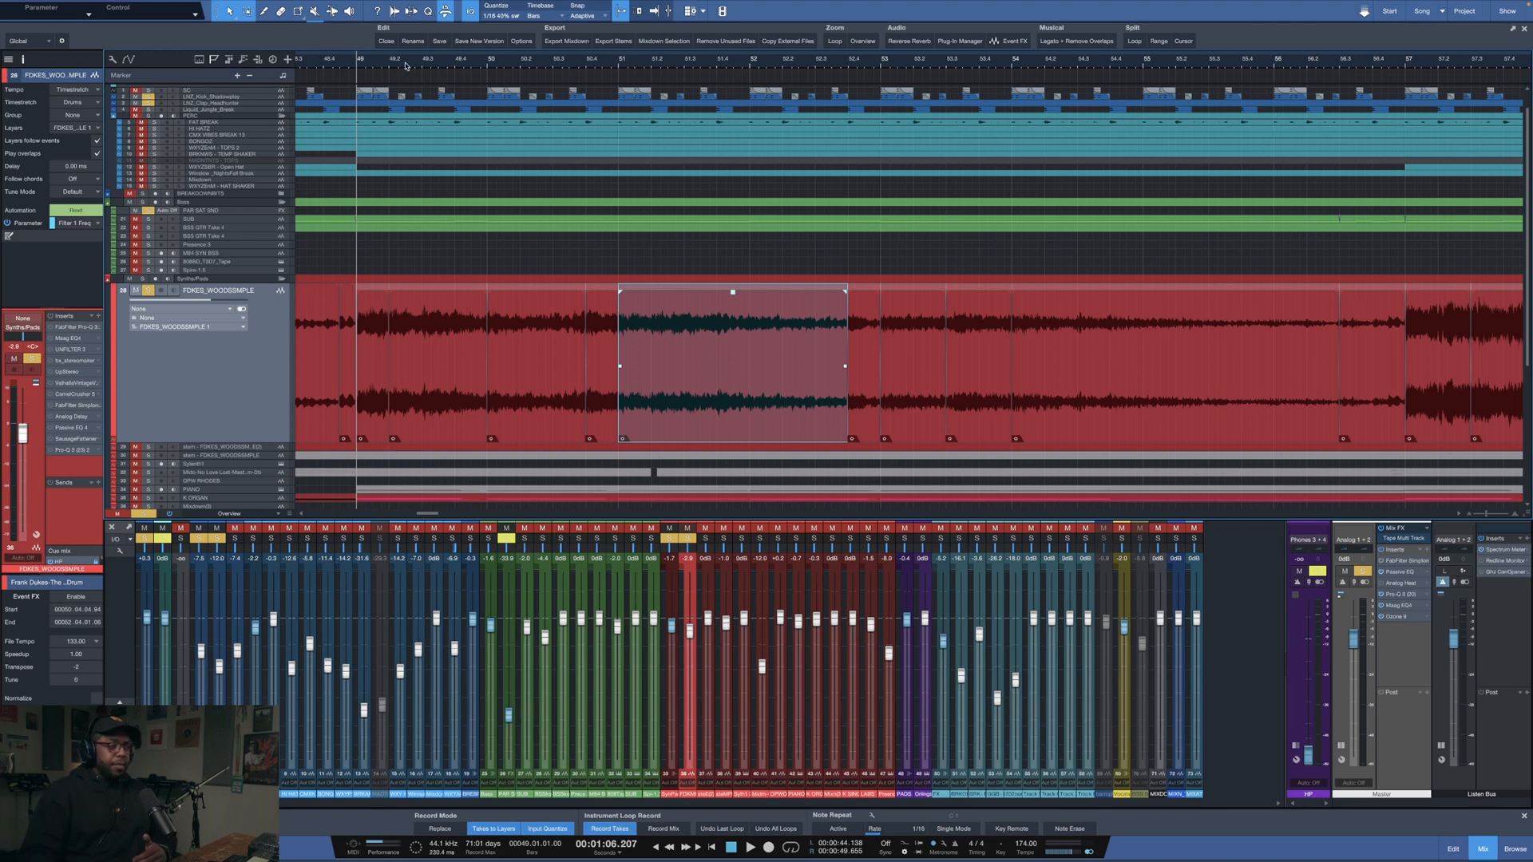
- Solo the whole Drums folder, and play it together with the chopped sample from bar 49 to past bar 57
scroll(402, 71, "down", 3)
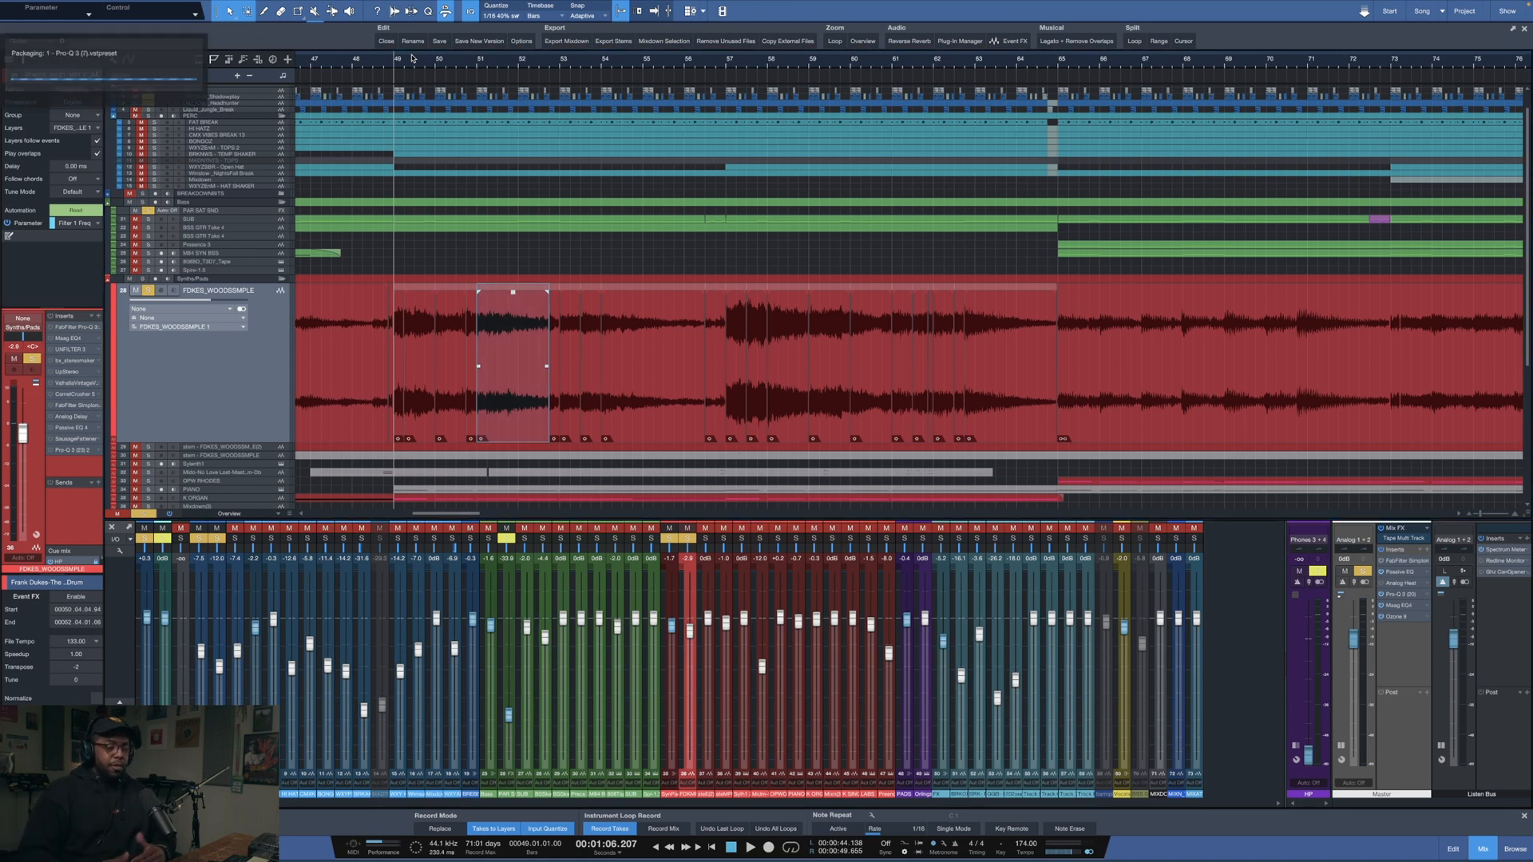
left_click(466, 261)
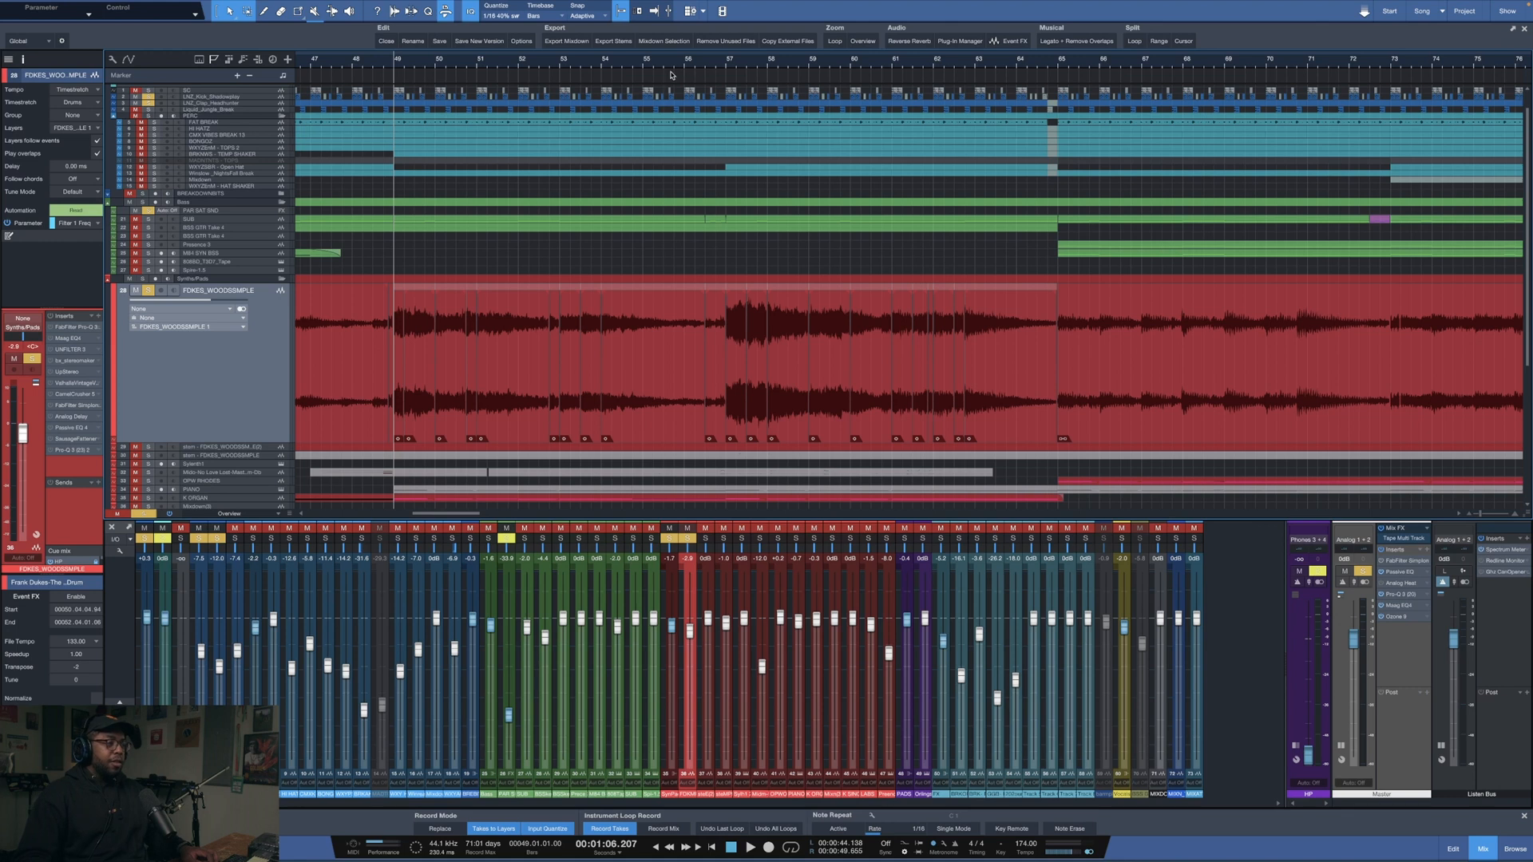
scroll(671, 75, "down", 3)
scroll(676, 62, "down", 1)
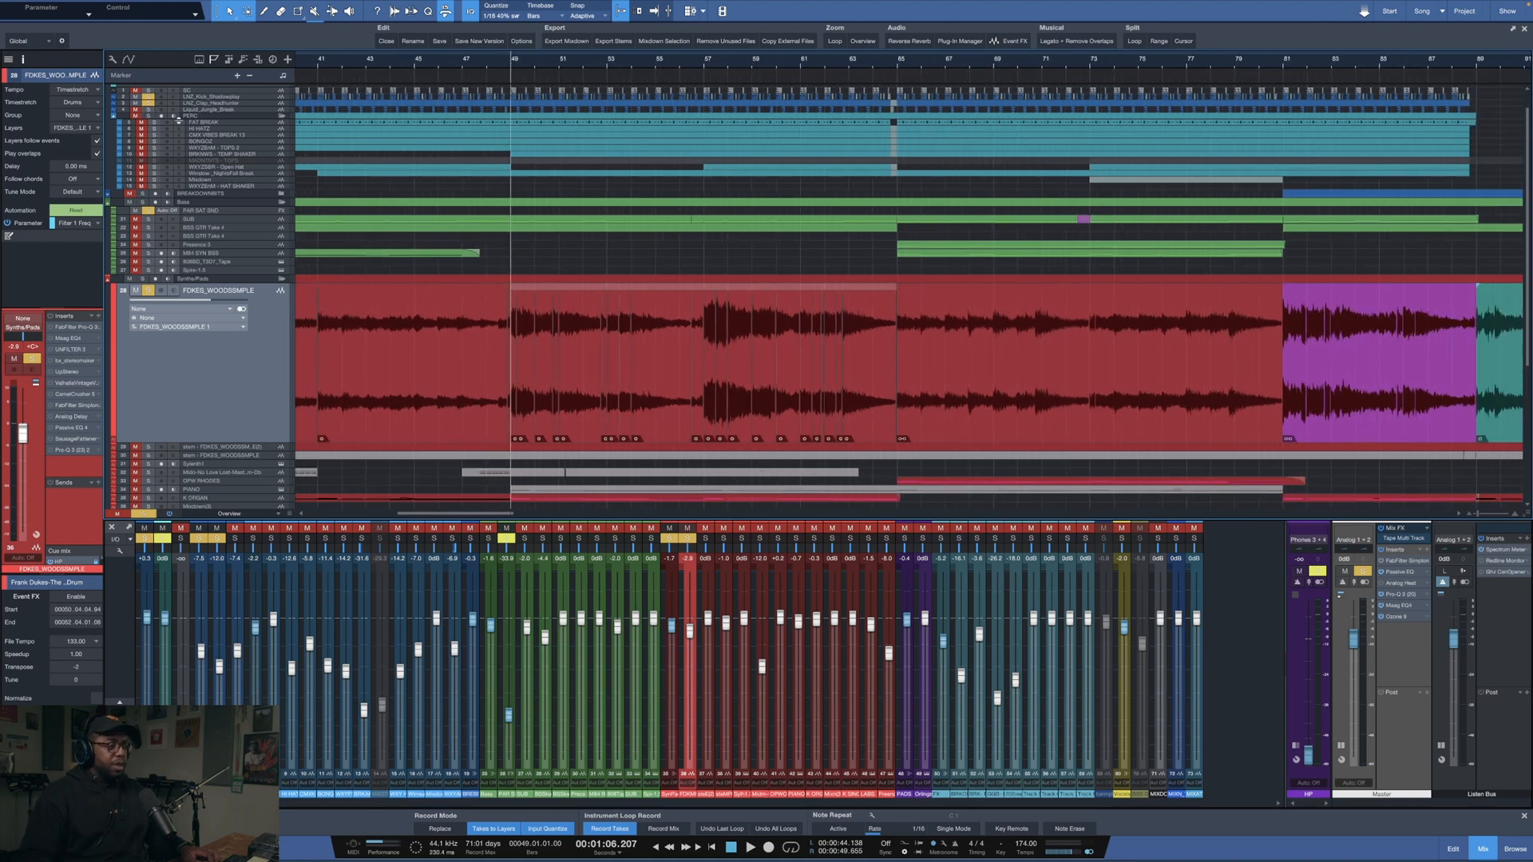
scroll(144, 104, "up", 1)
left_click(144, 89)
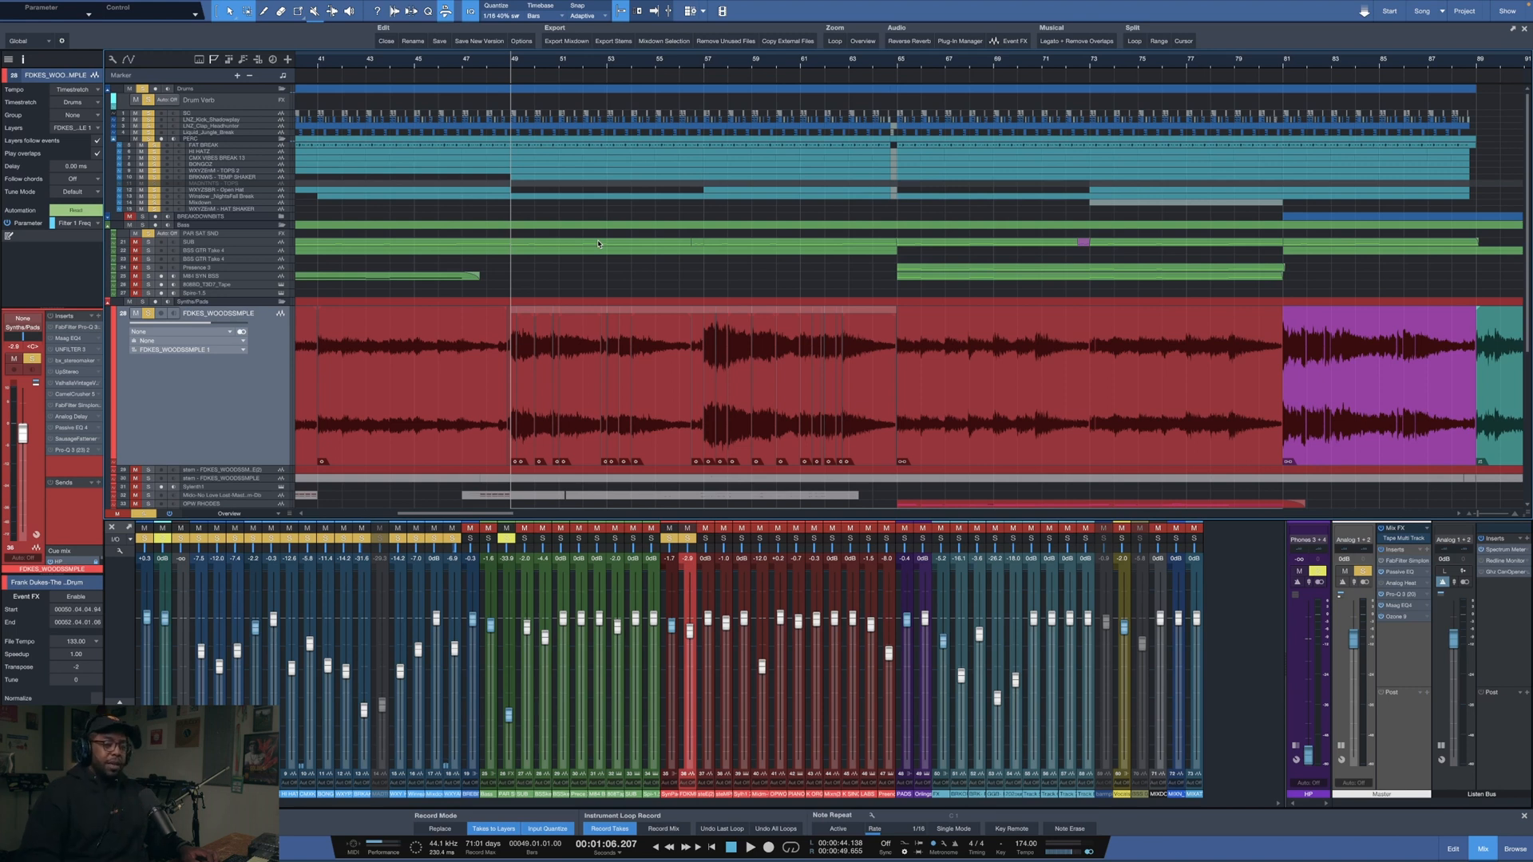
key("space")
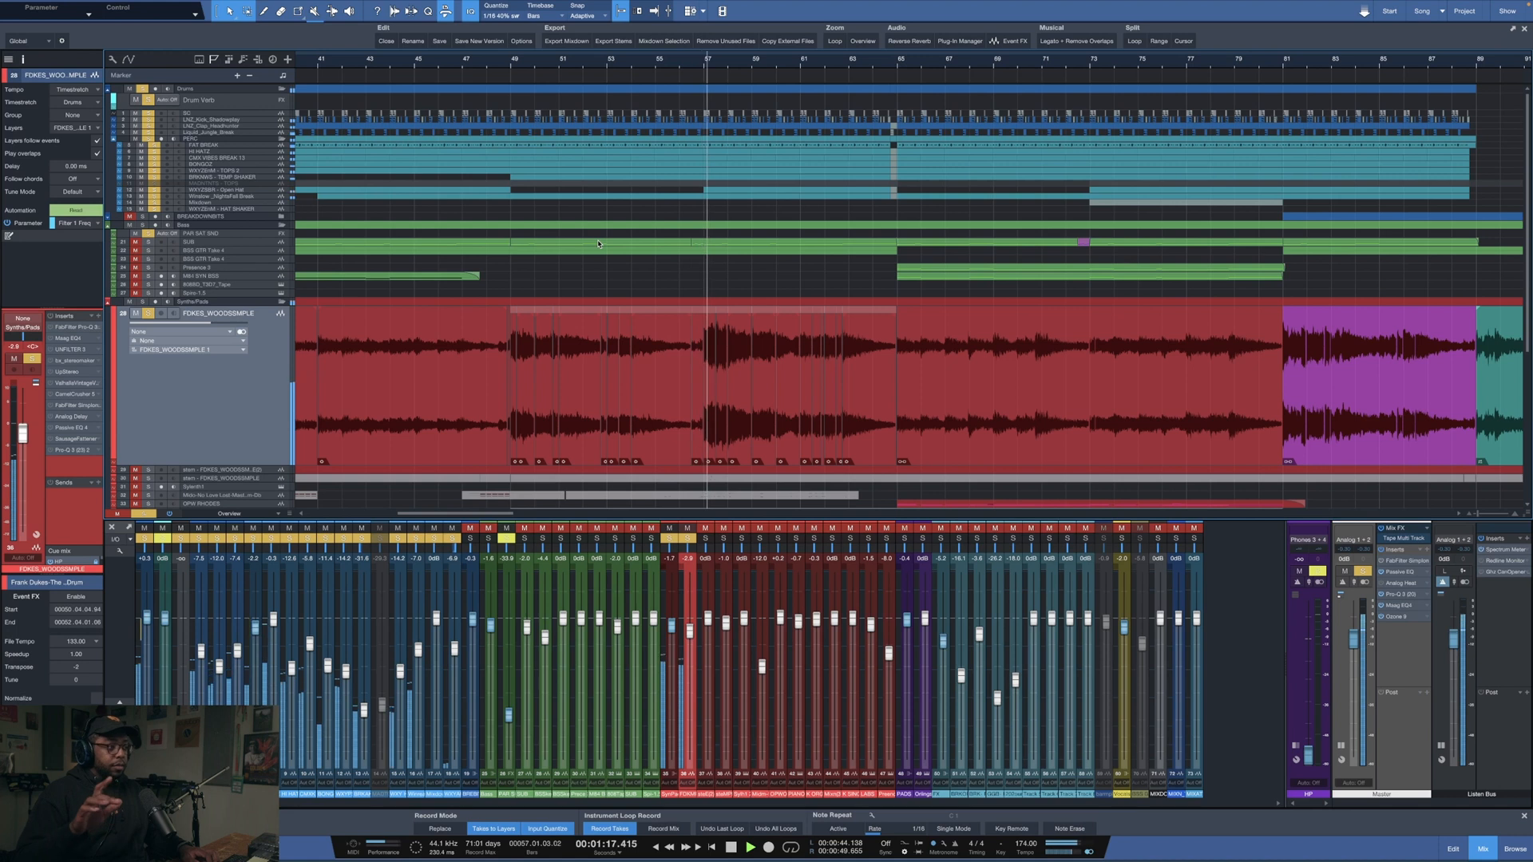
key("space")
- Select the FDKES_WOODSSMPLE chop just before bar 57, and magnify its waveform for closer inspection
scroll(694, 63, "up", 5)
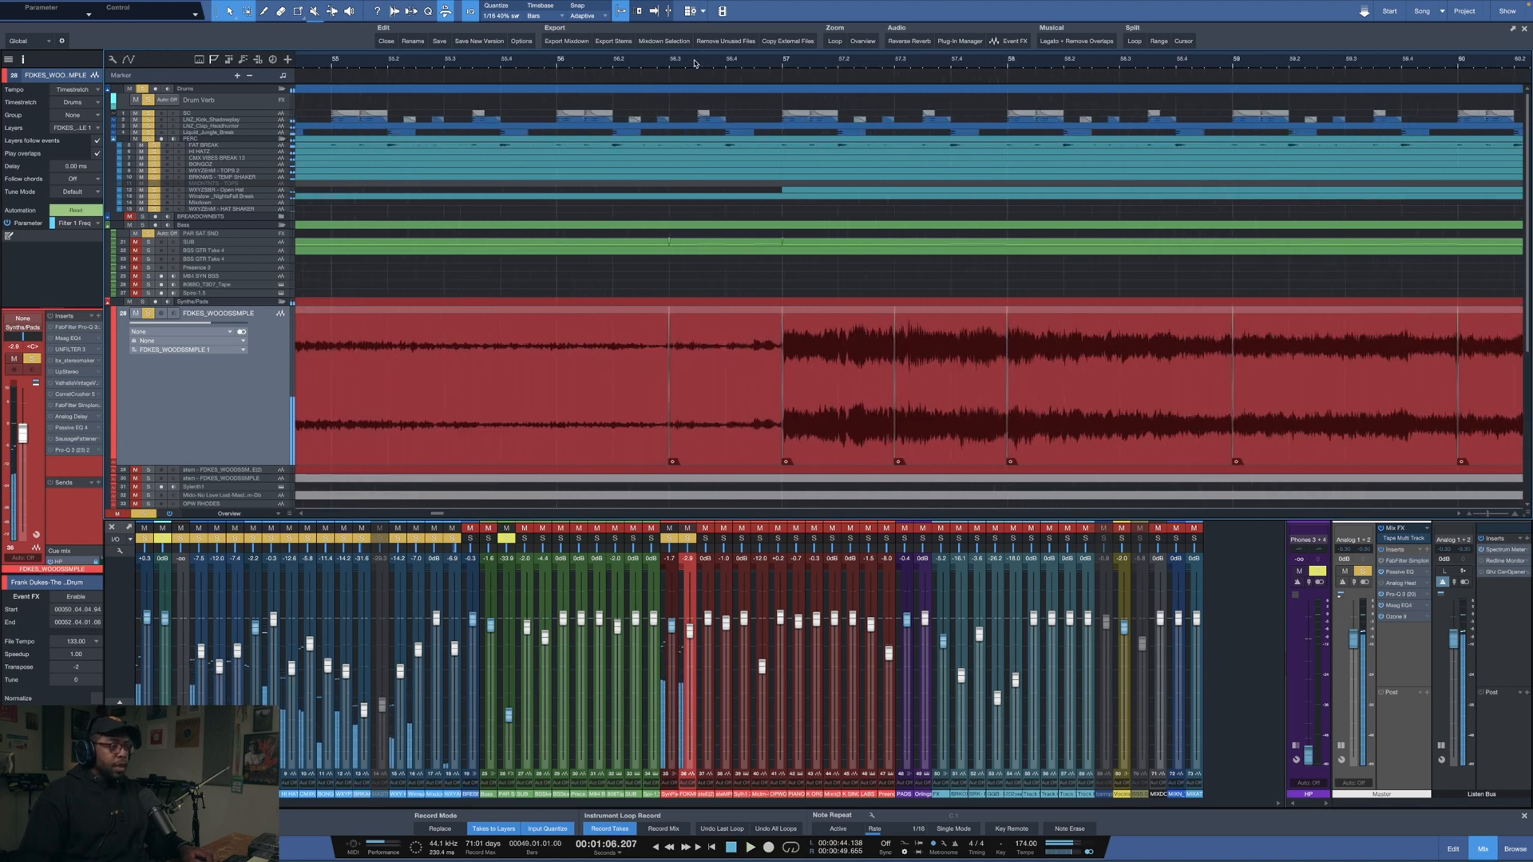
scroll(694, 63, "up", 3)
left_click(668, 398)
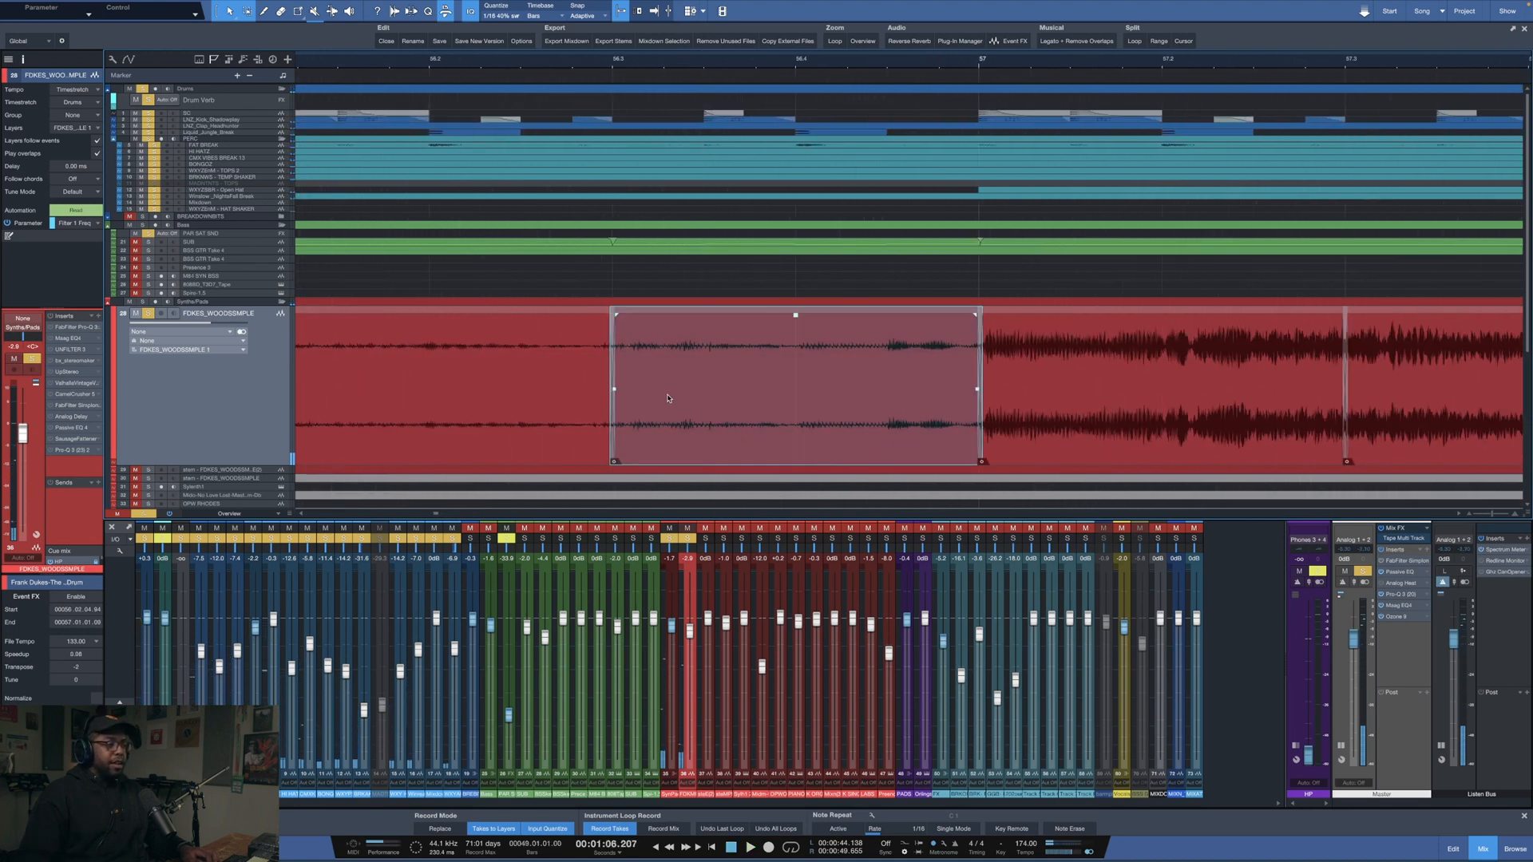
scroll(1528, 514, "up", 3)
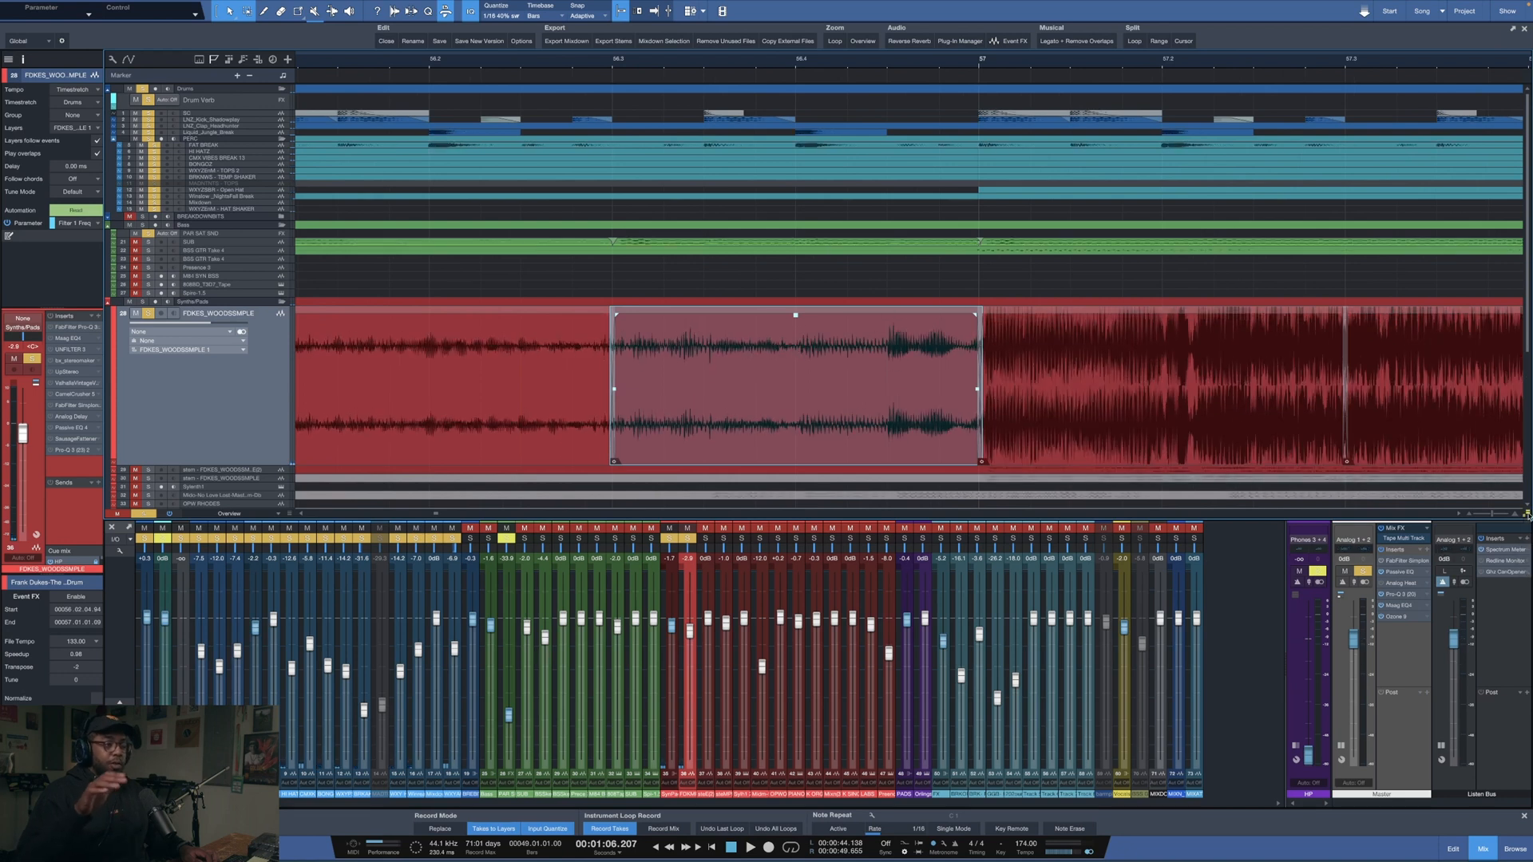
- Try deleting the chop just before bar 57 and extending the bar 57 chop back into the gap, and undo both edits
left_click(989, 376, "shift")
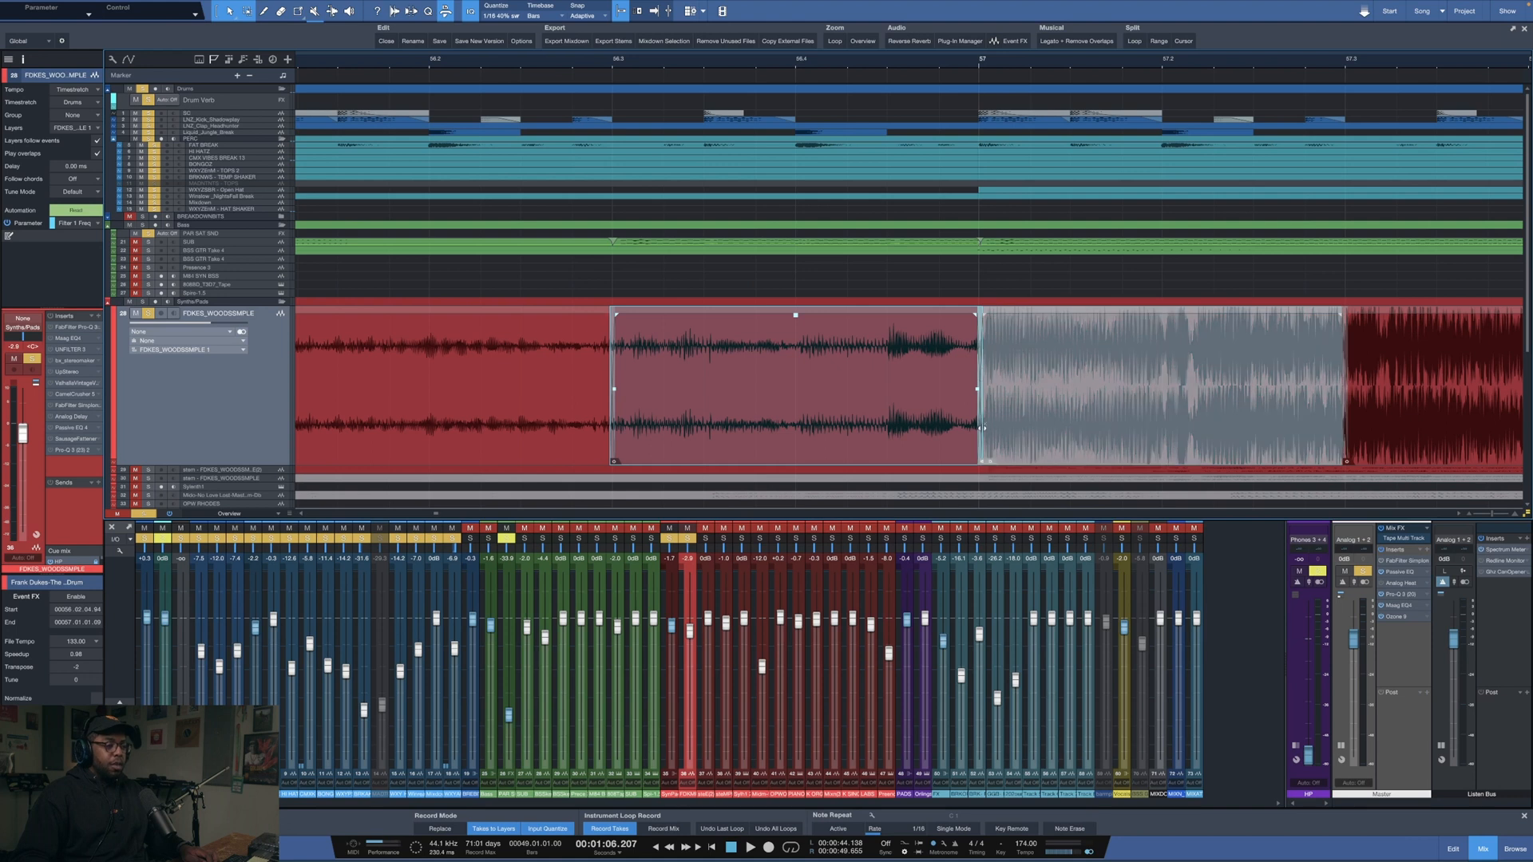
left_click_drag(983, 428, 988, 432)
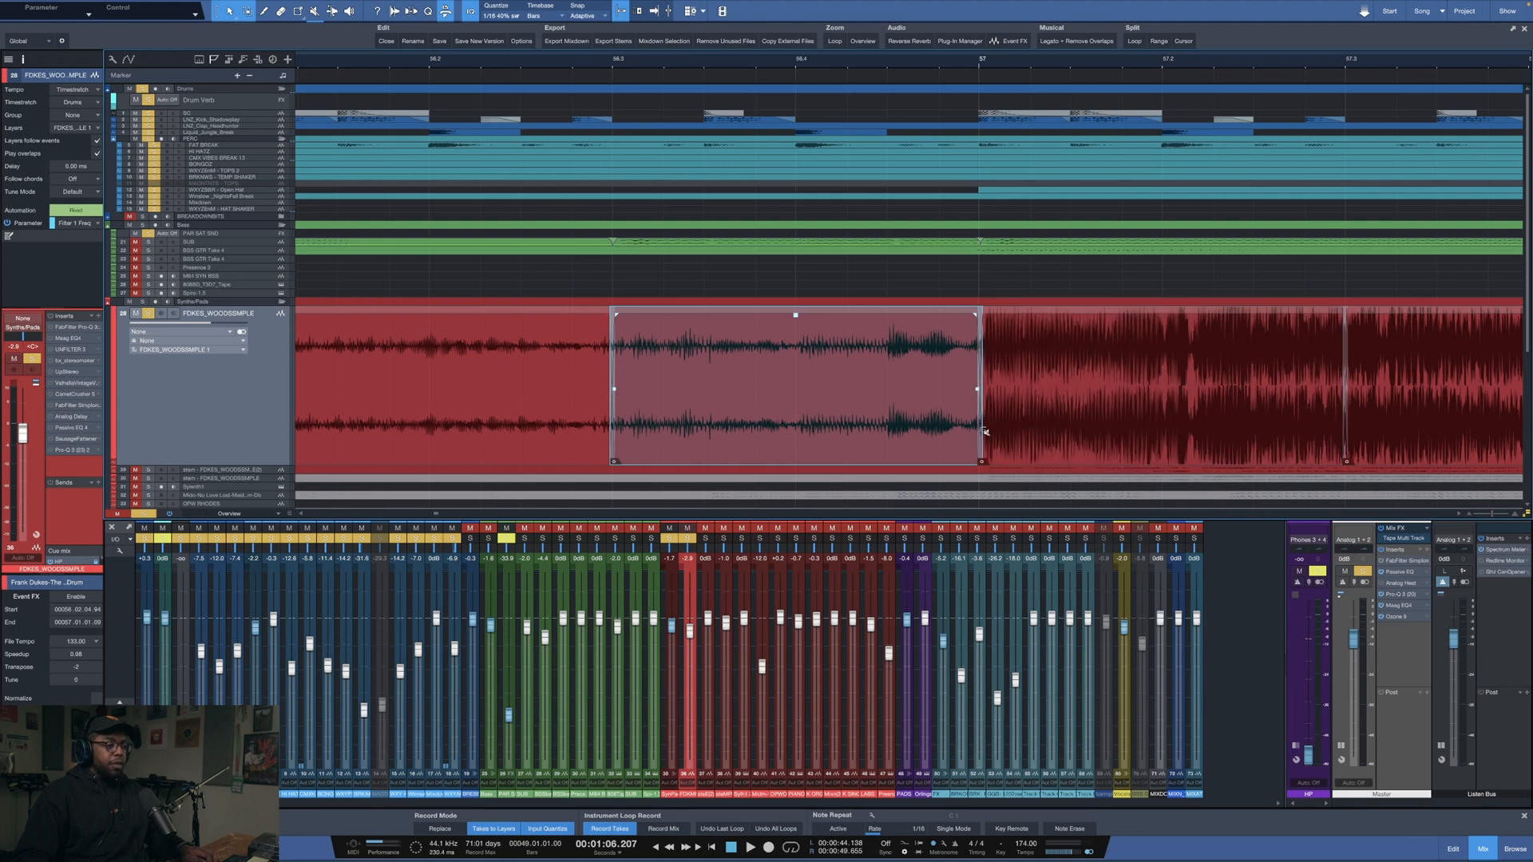
left_click(982, 428, "shift")
key("Delete")
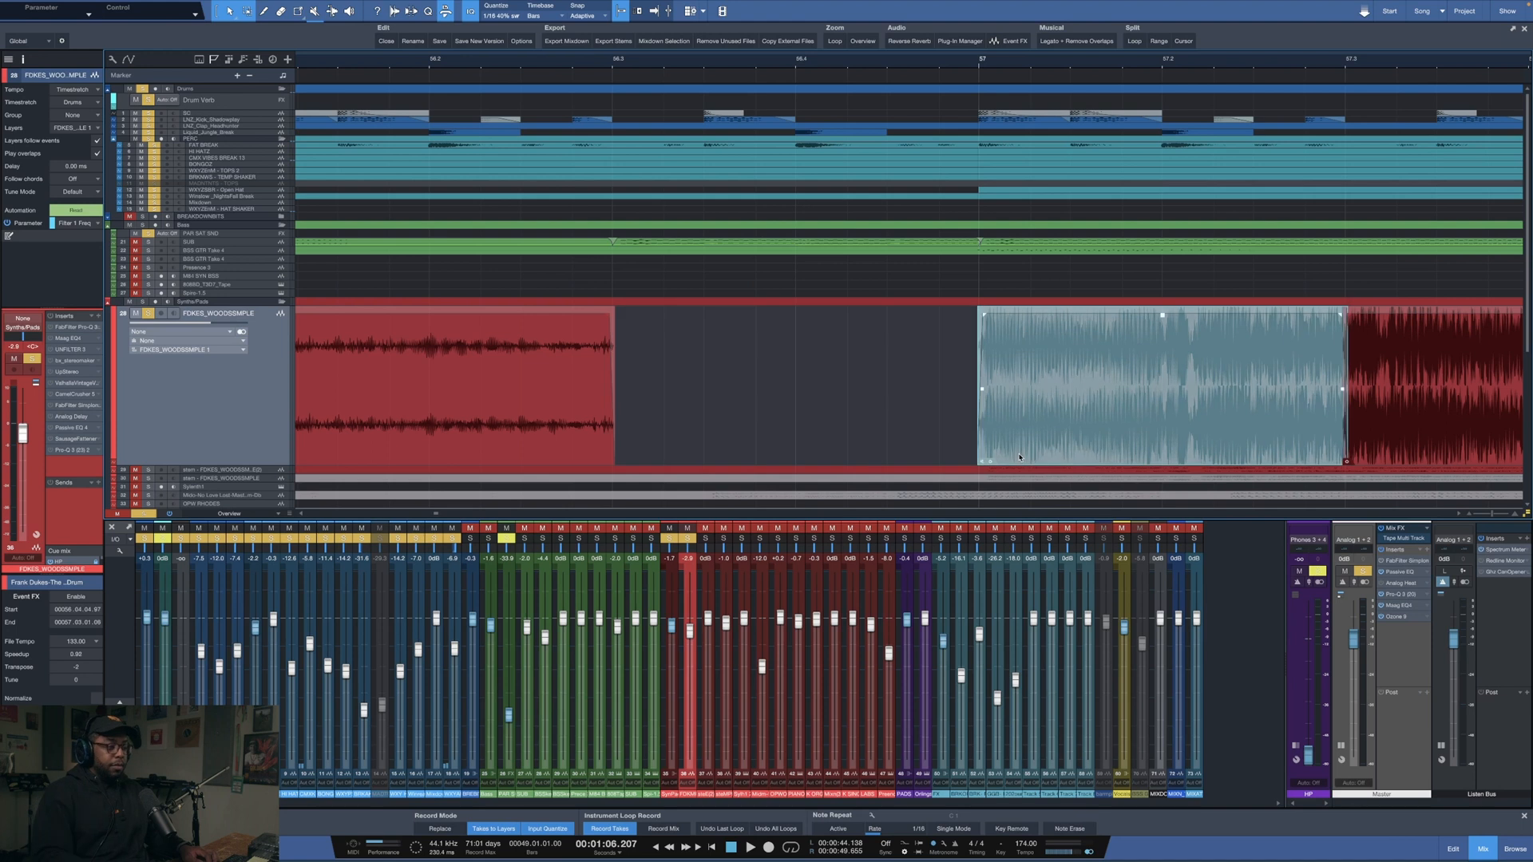
left_click(983, 433)
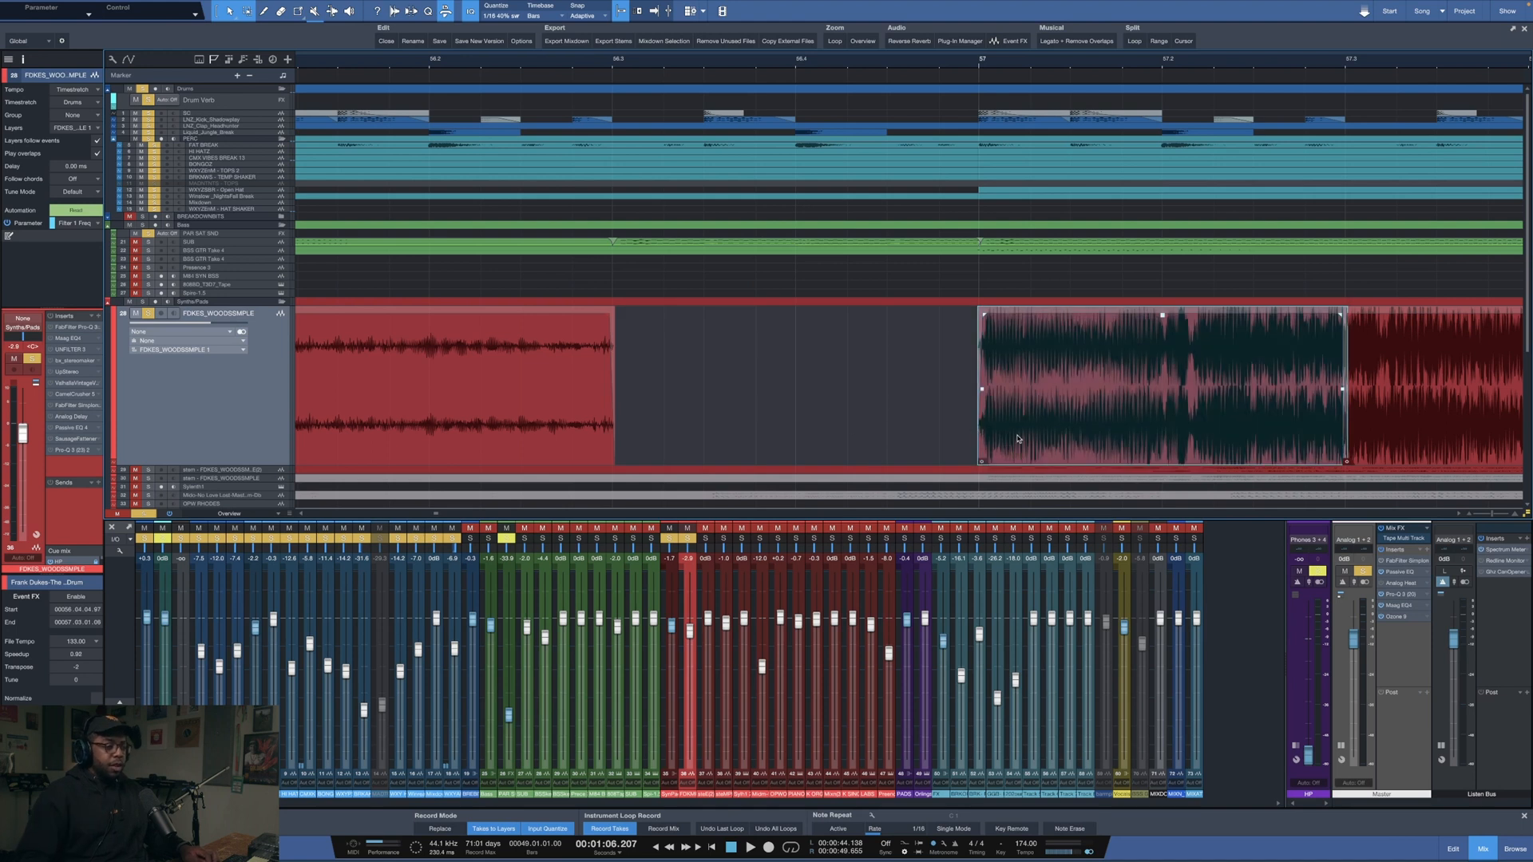
left_click_drag(983, 432, 822, 391)
key("ctrl+z")
key("ctrl+z")
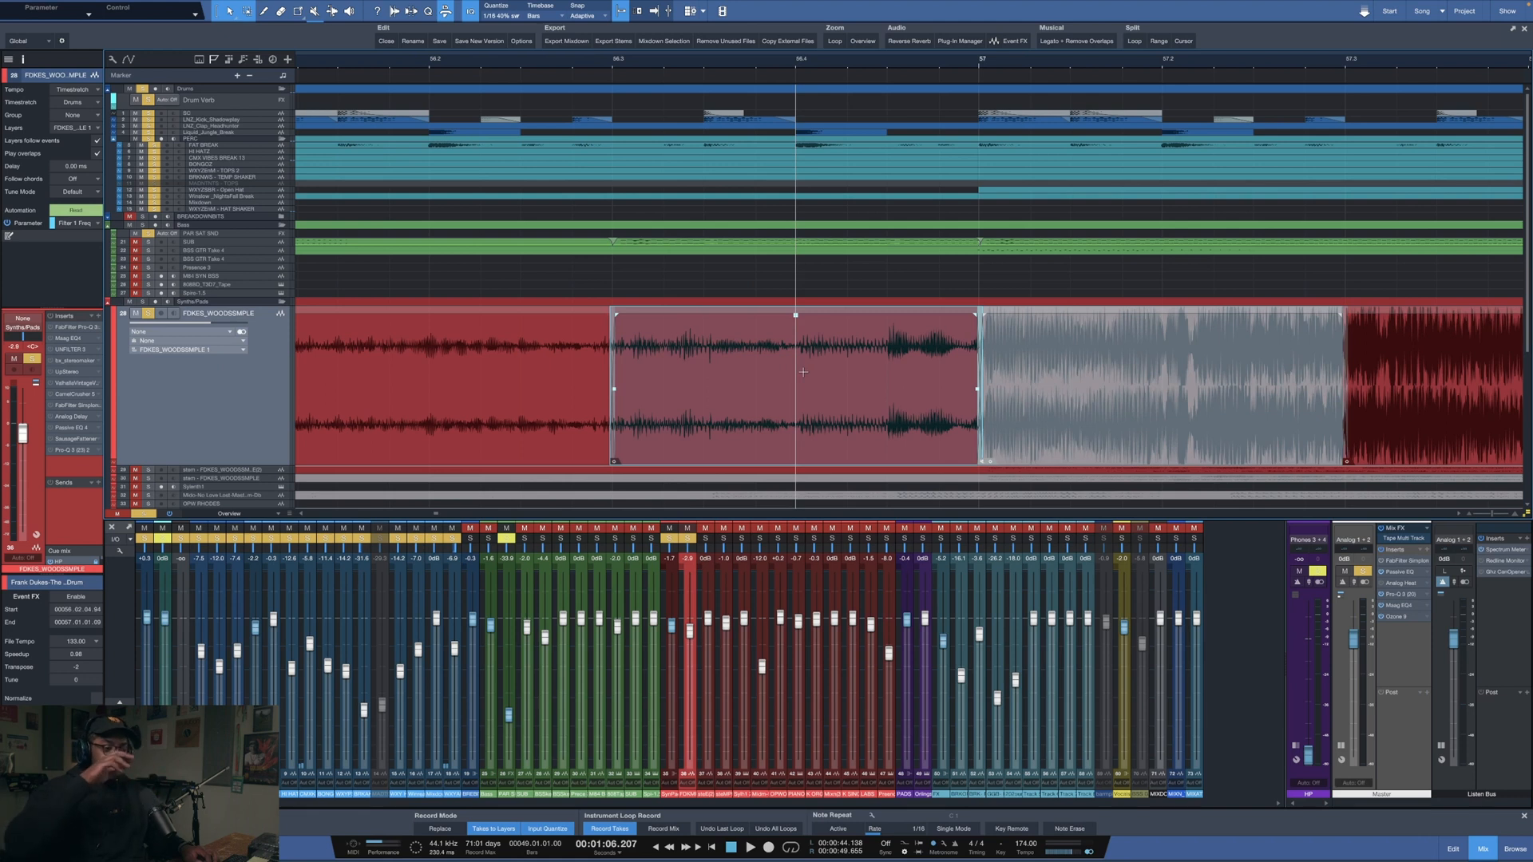
scroll(803, 64, "down", 10)
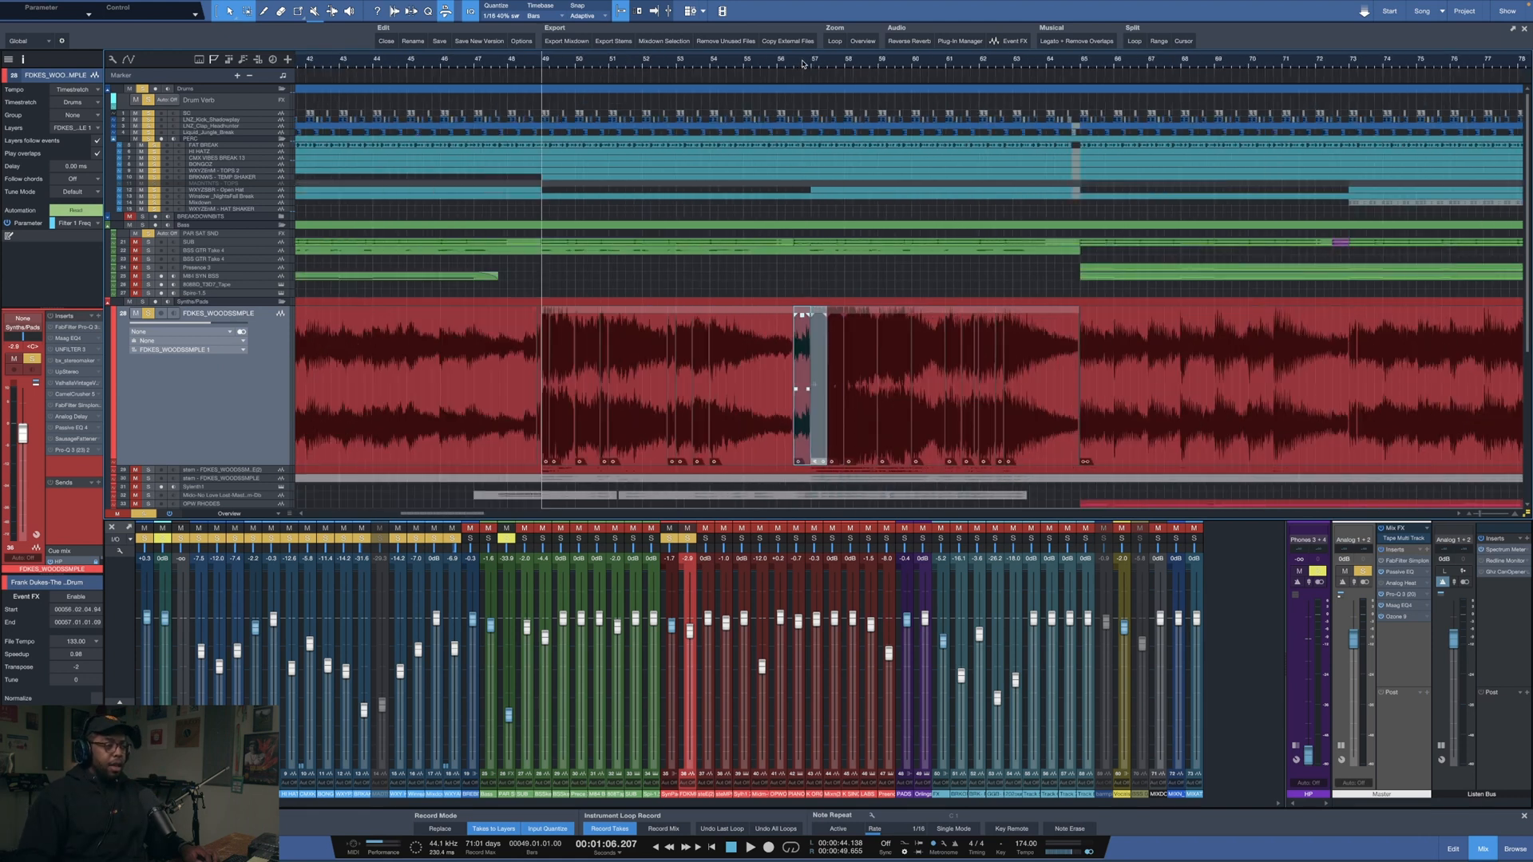
scroll(803, 64, "up", 3)
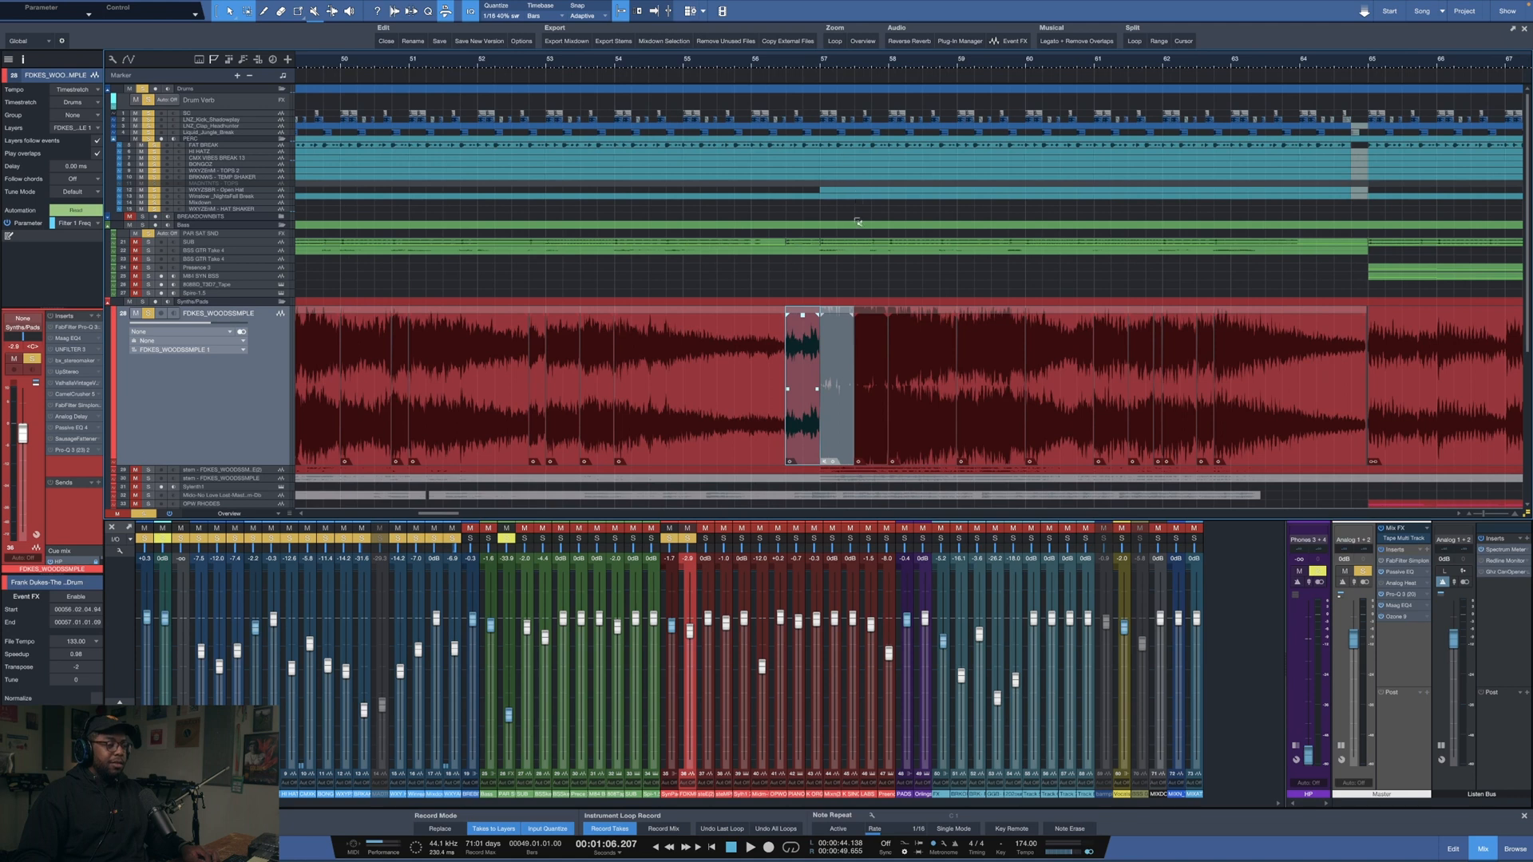
- Play the teal opening section of FDKES_WOODSSMPLE from bar 21
left_click(833, 290)
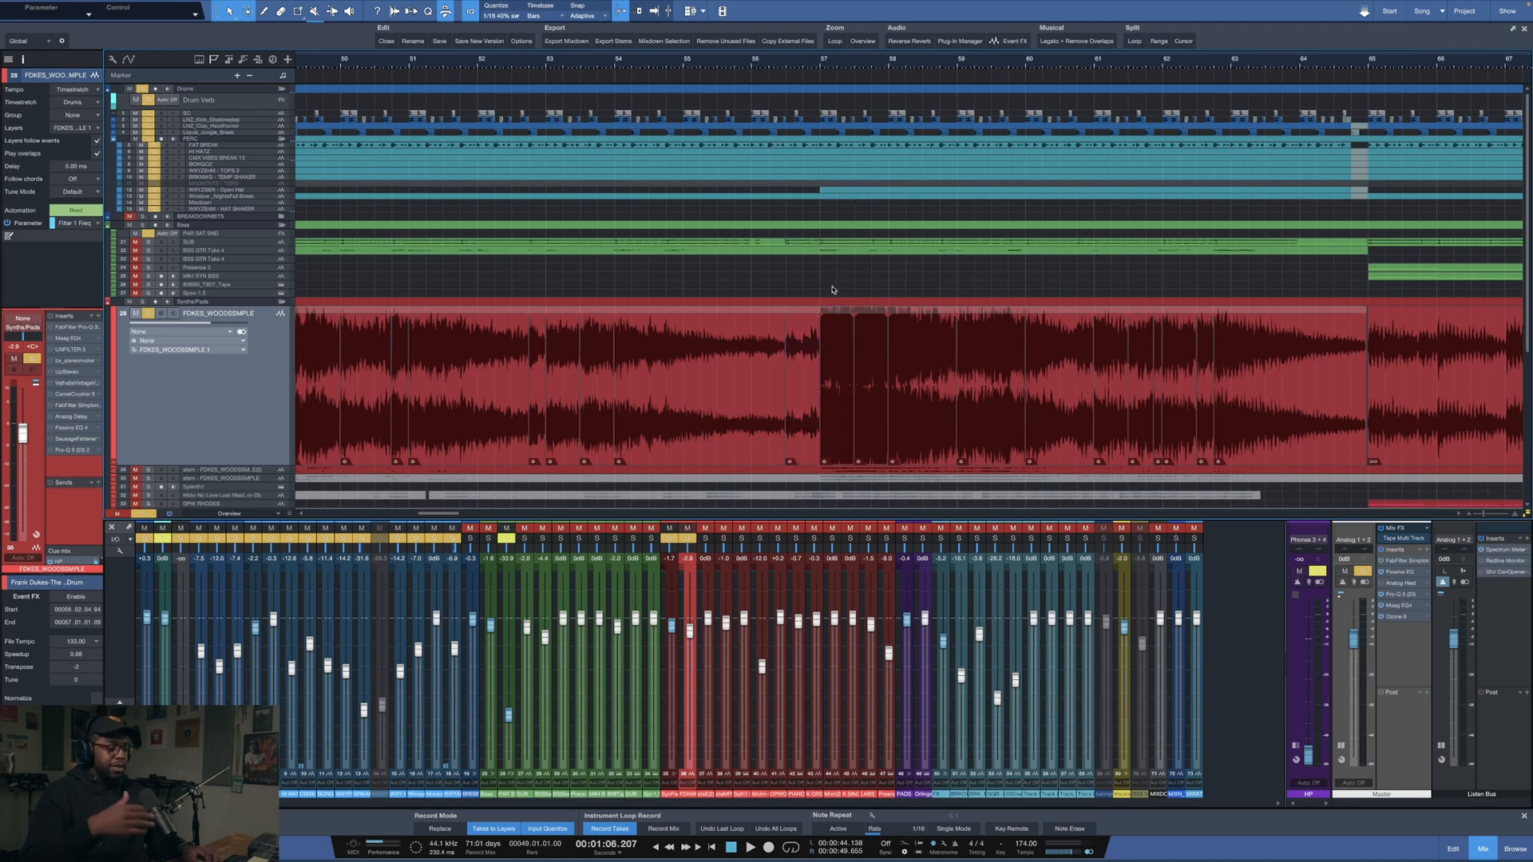
scroll(843, 67, "down", 4)
scroll(842, 68, "down", 4)
scroll(842, 68, "down", 1)
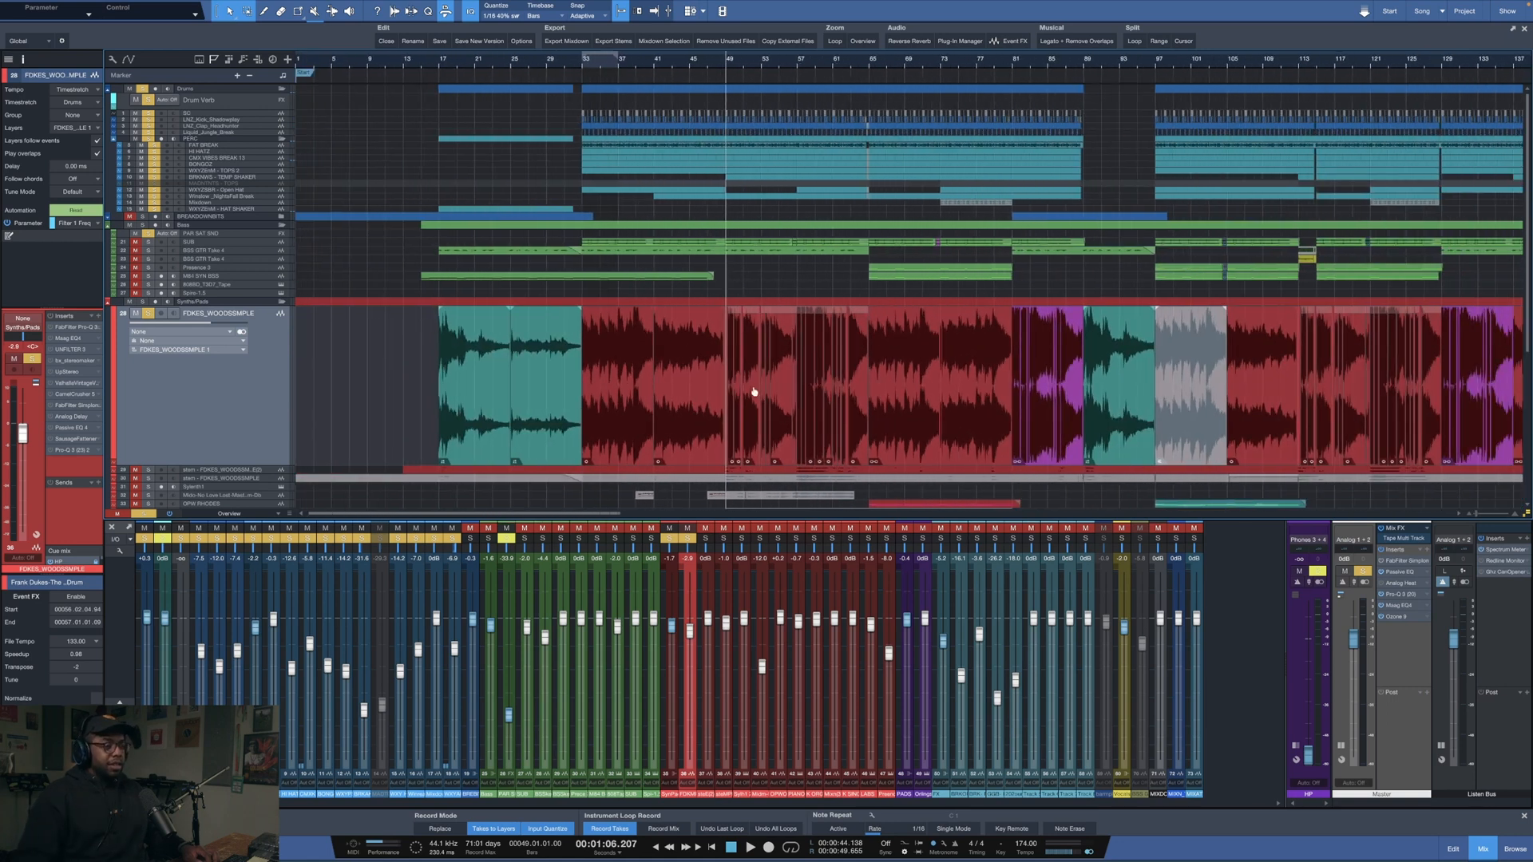
left_click(647, 431)
left_click(678, 431)
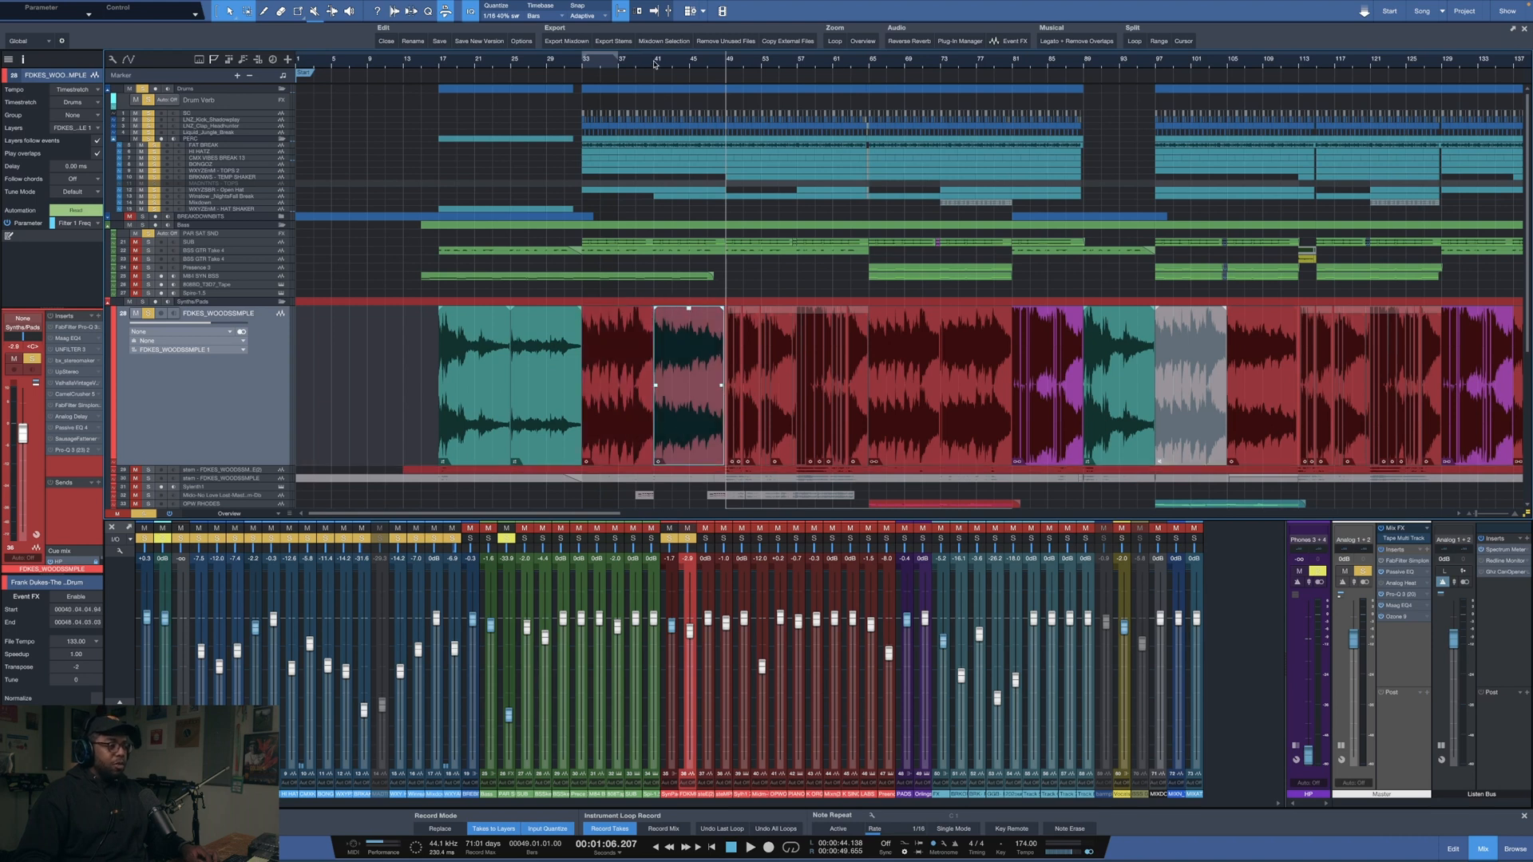
left_click(482, 59)
key("space")
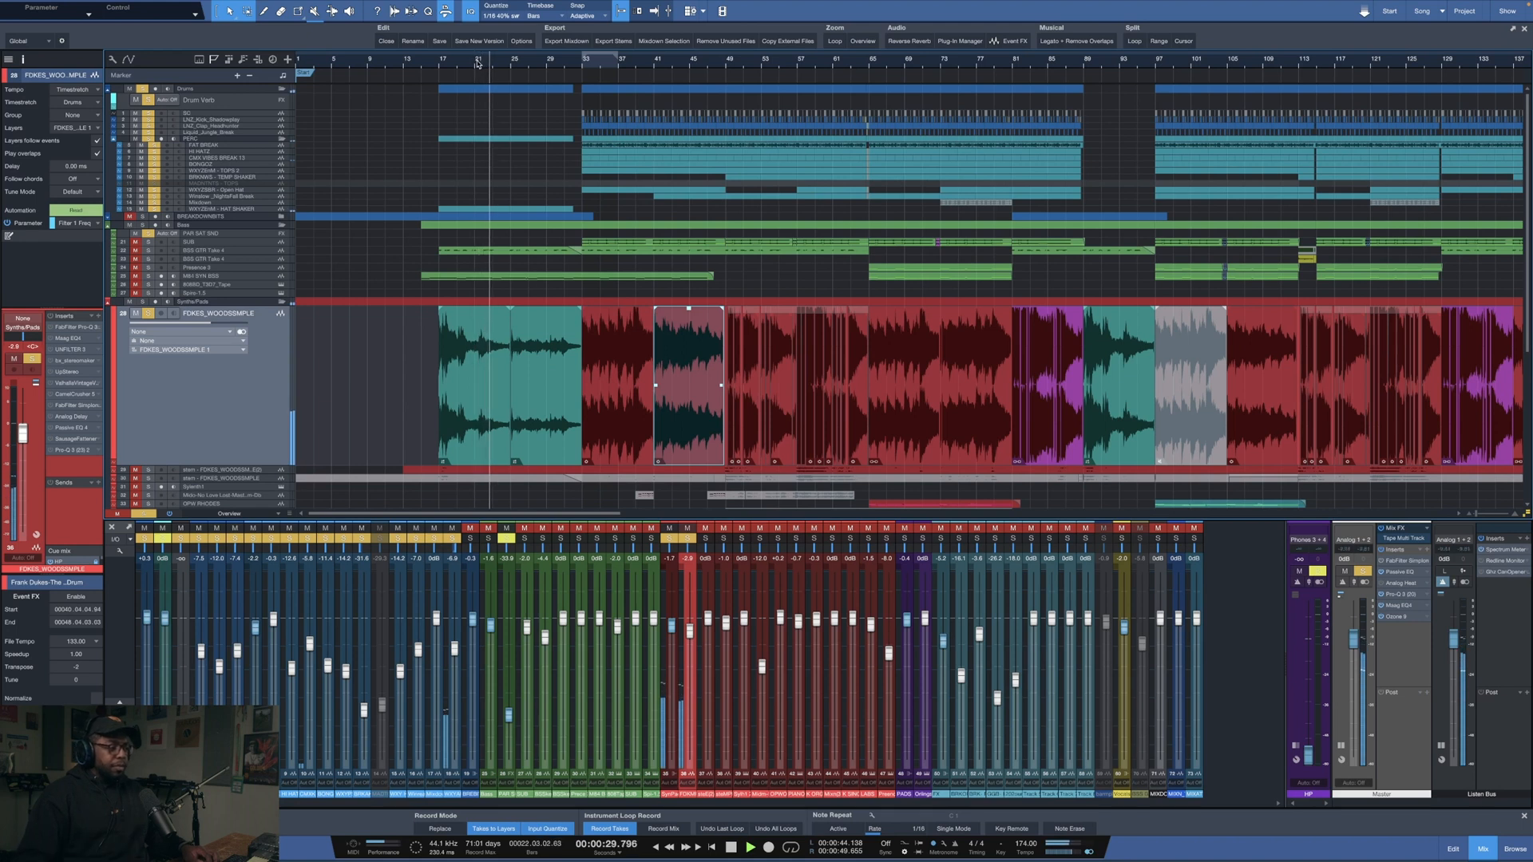
key("space")
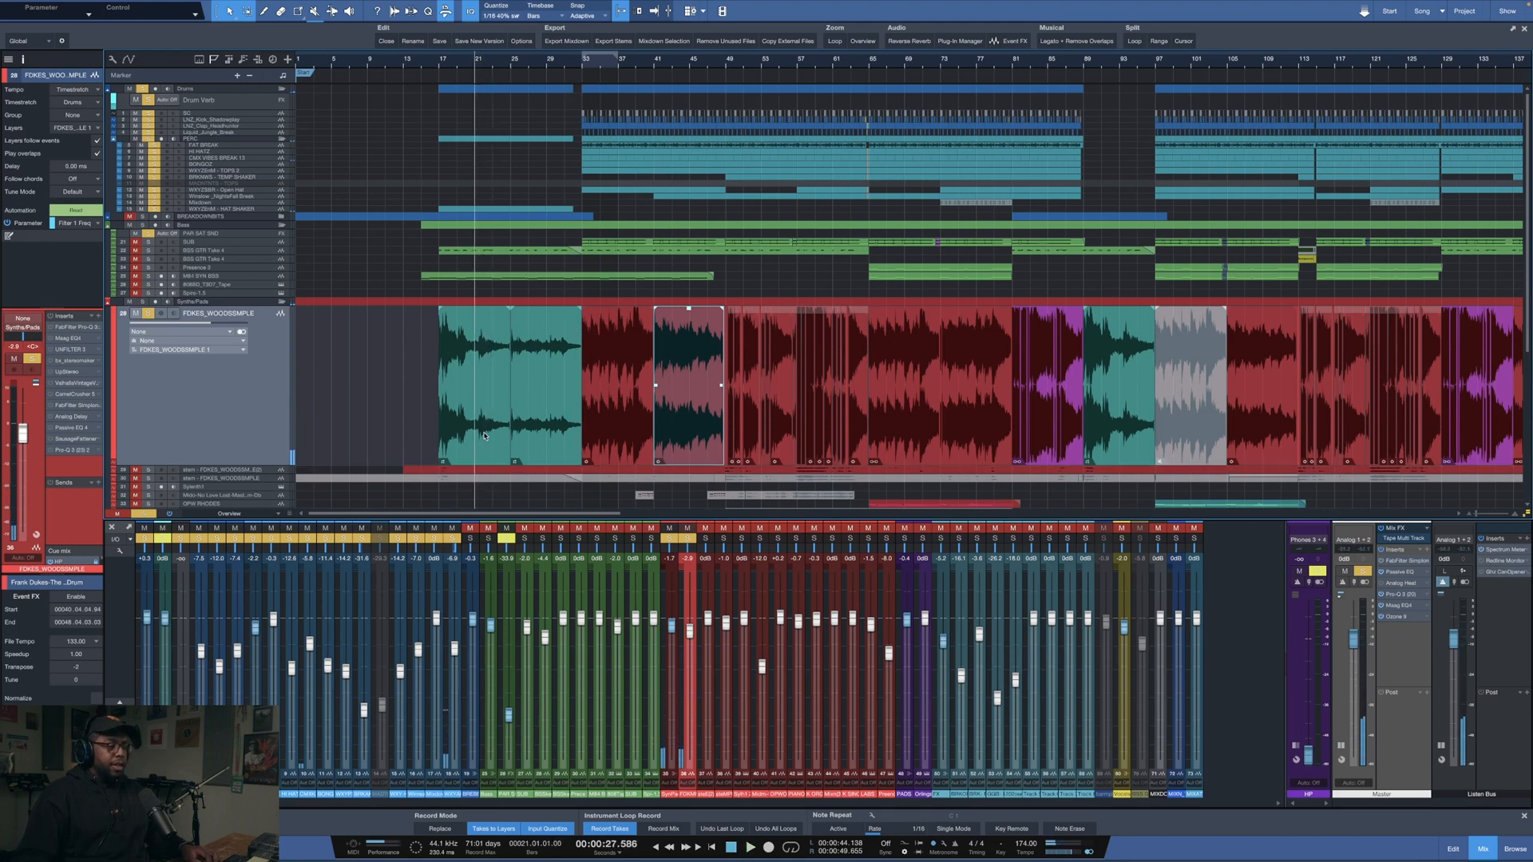
- Solo only the FDKES_WOODSSMPLE track, and play its purple chopped section from bar 81
scroll(1097, 64, "up", 5)
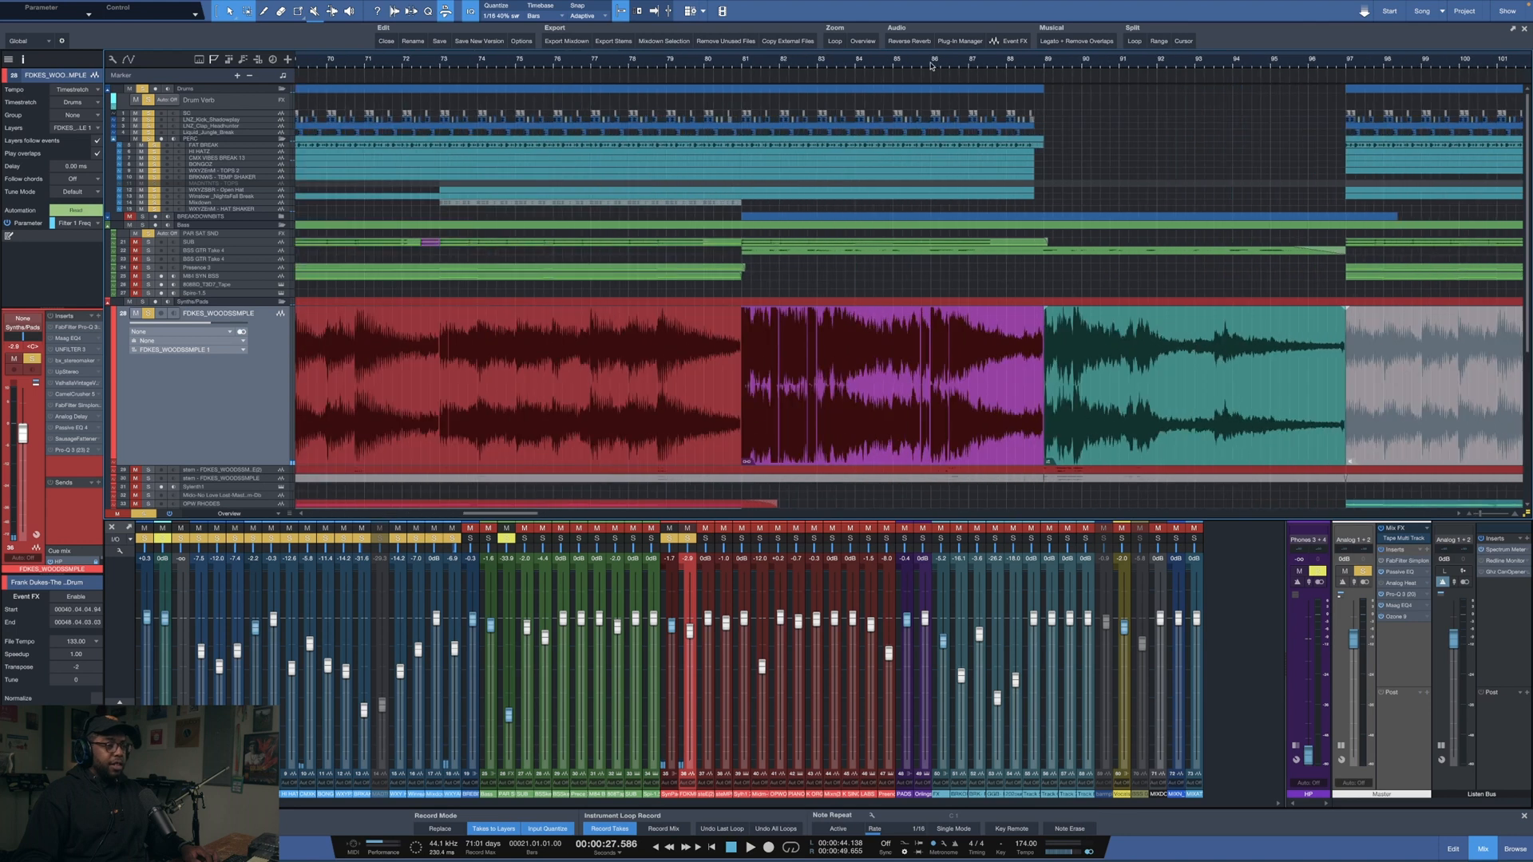
left_click(739, 68)
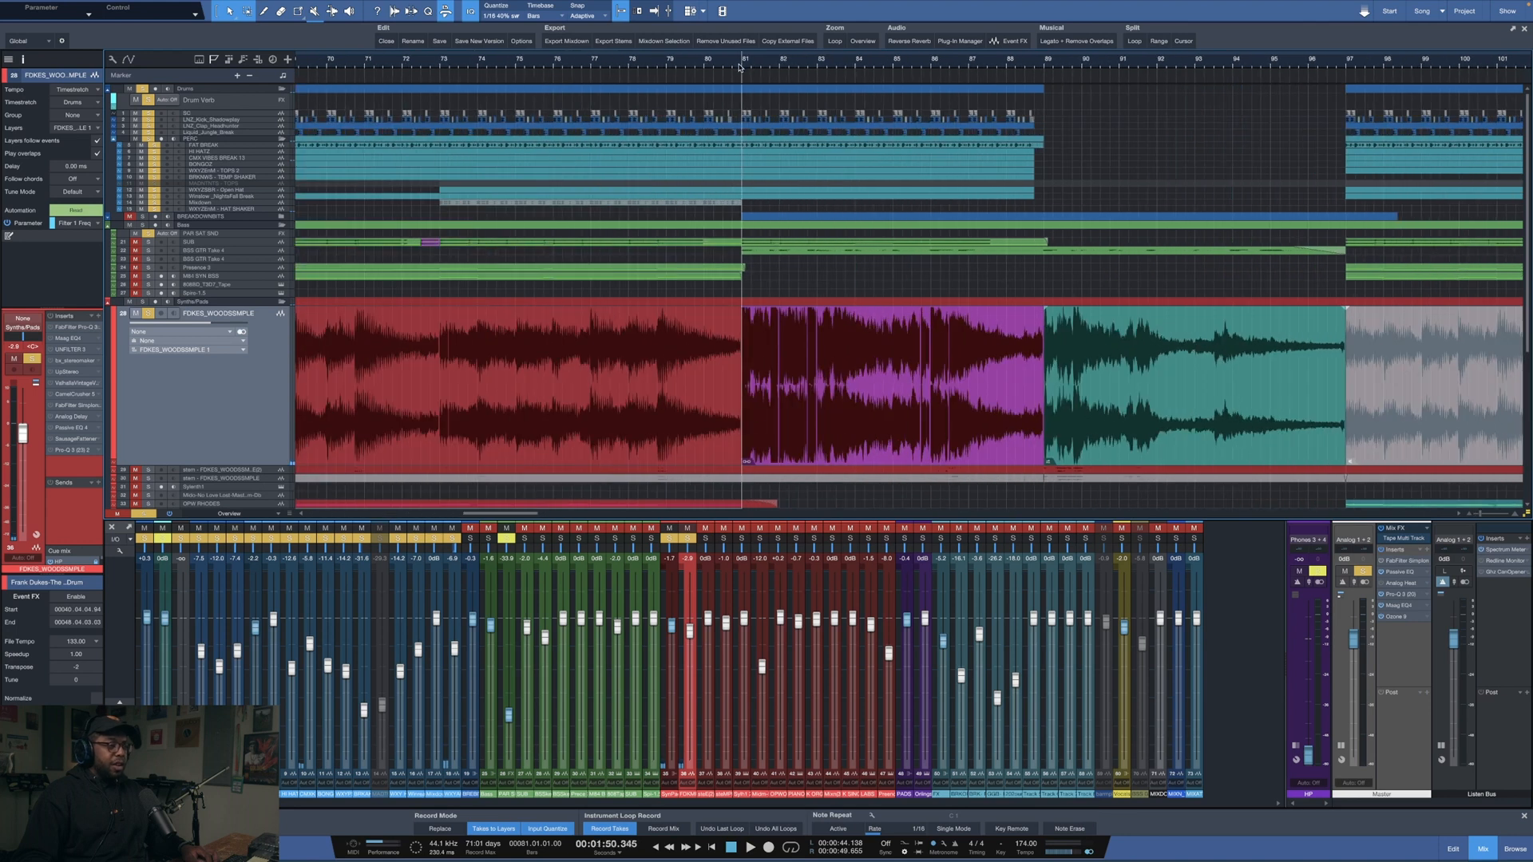
left_click(148, 313, "alt")
key("space")
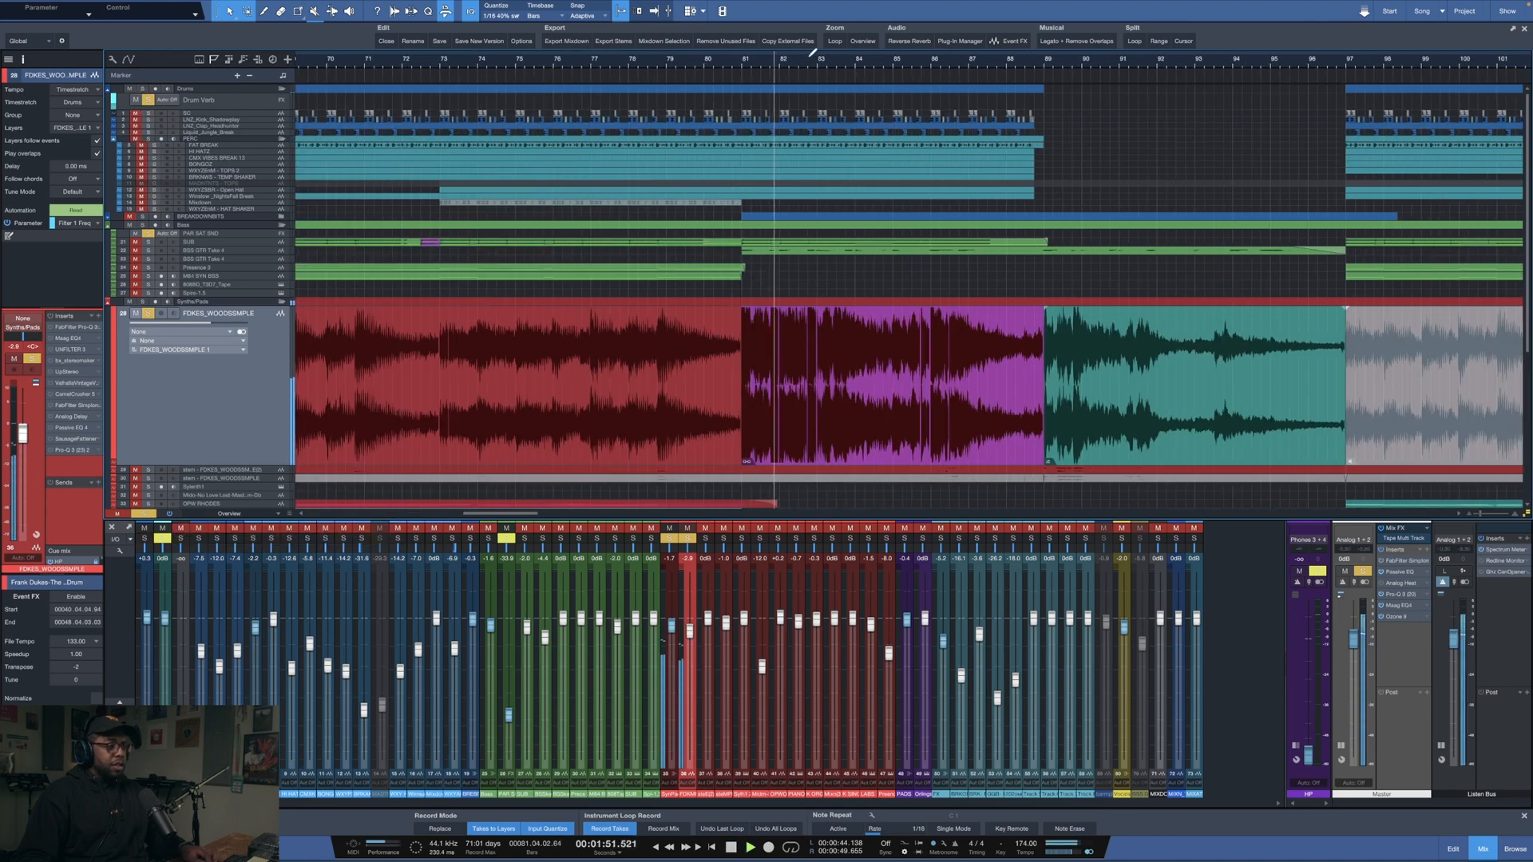
scroll(812, 53, "down", 7)
key("space")
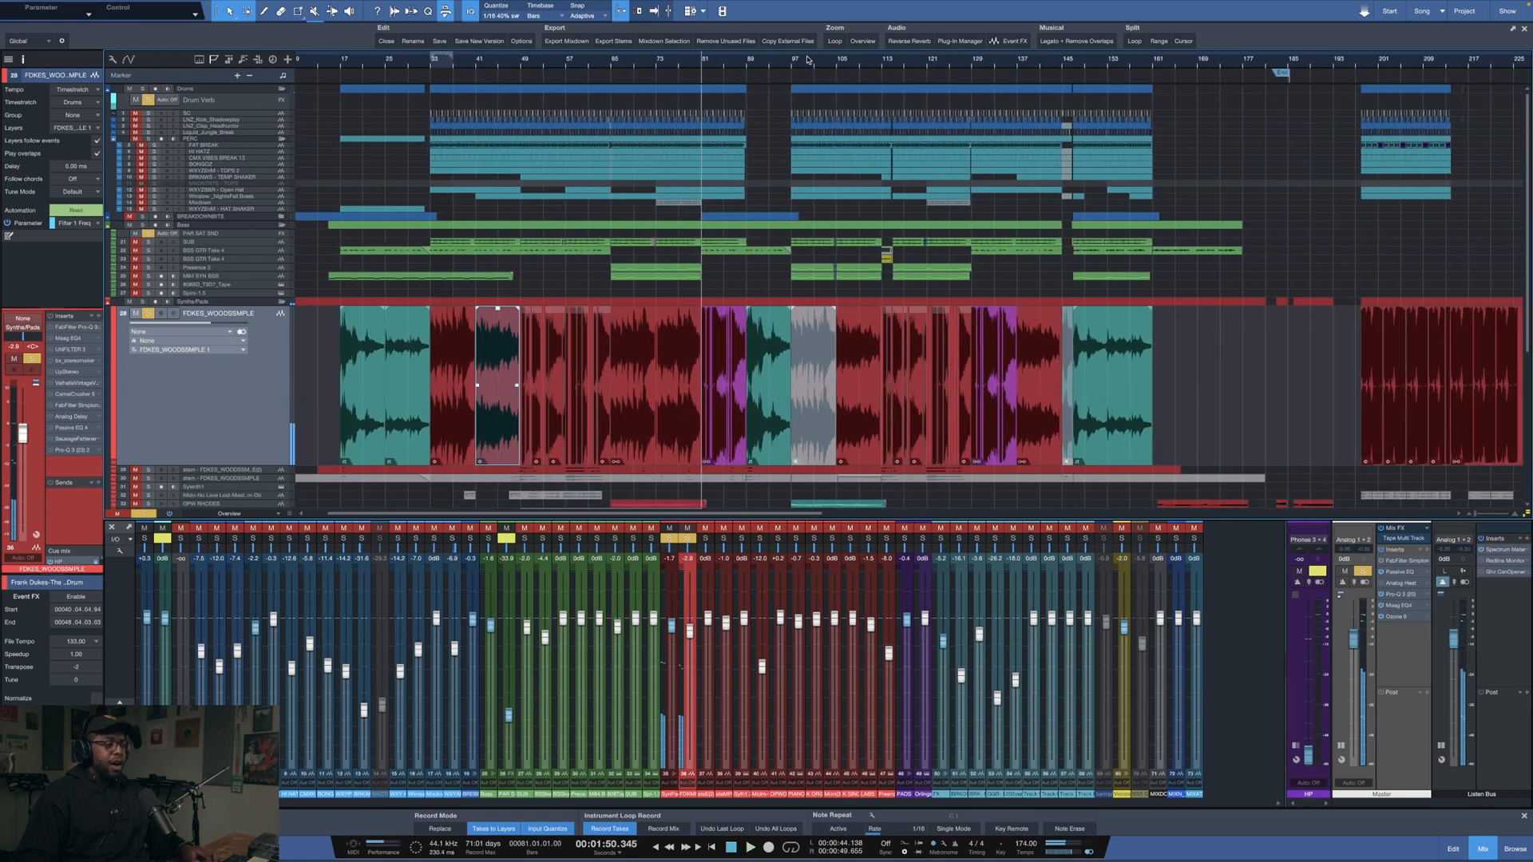
- Examine the file tempo, speedup and transpose settings of the FDKES_WOODSSMPLE chop starting at bar 33
scroll(807, 59, "down", 3)
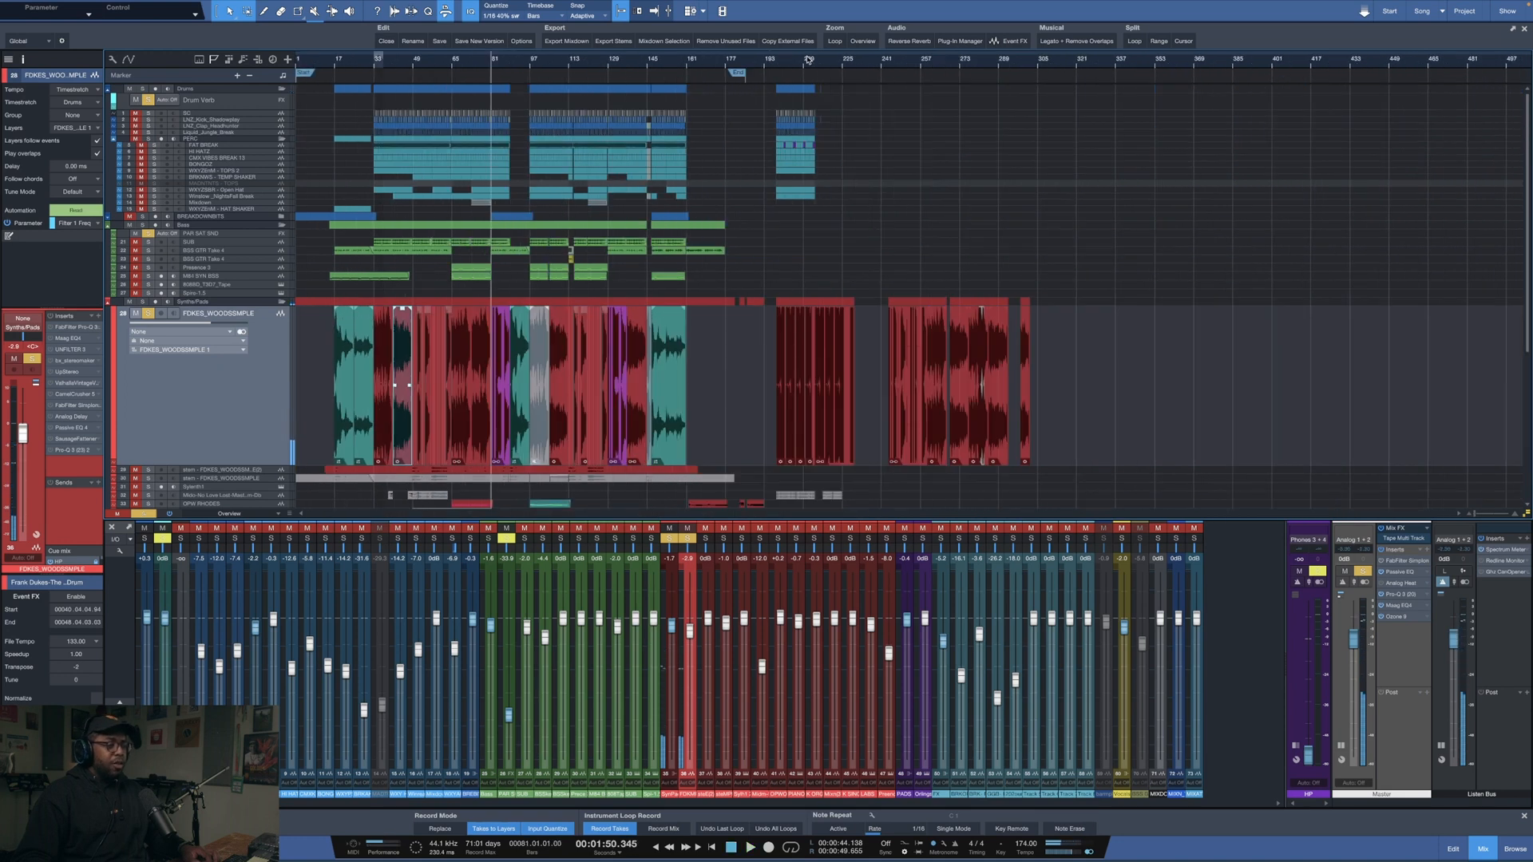
right_click(381, 424)
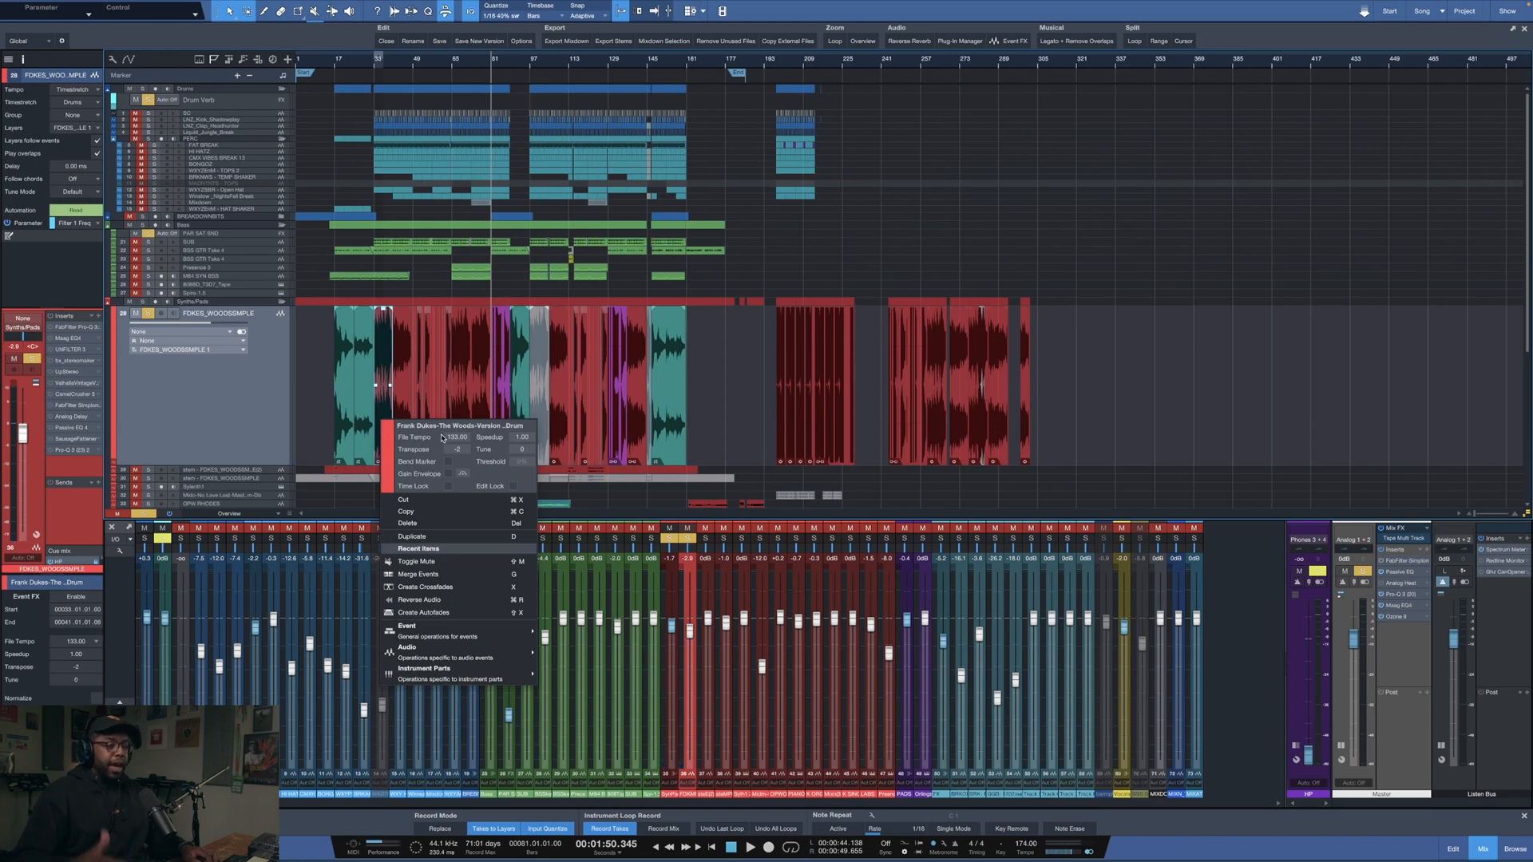
left_click(321, 438)
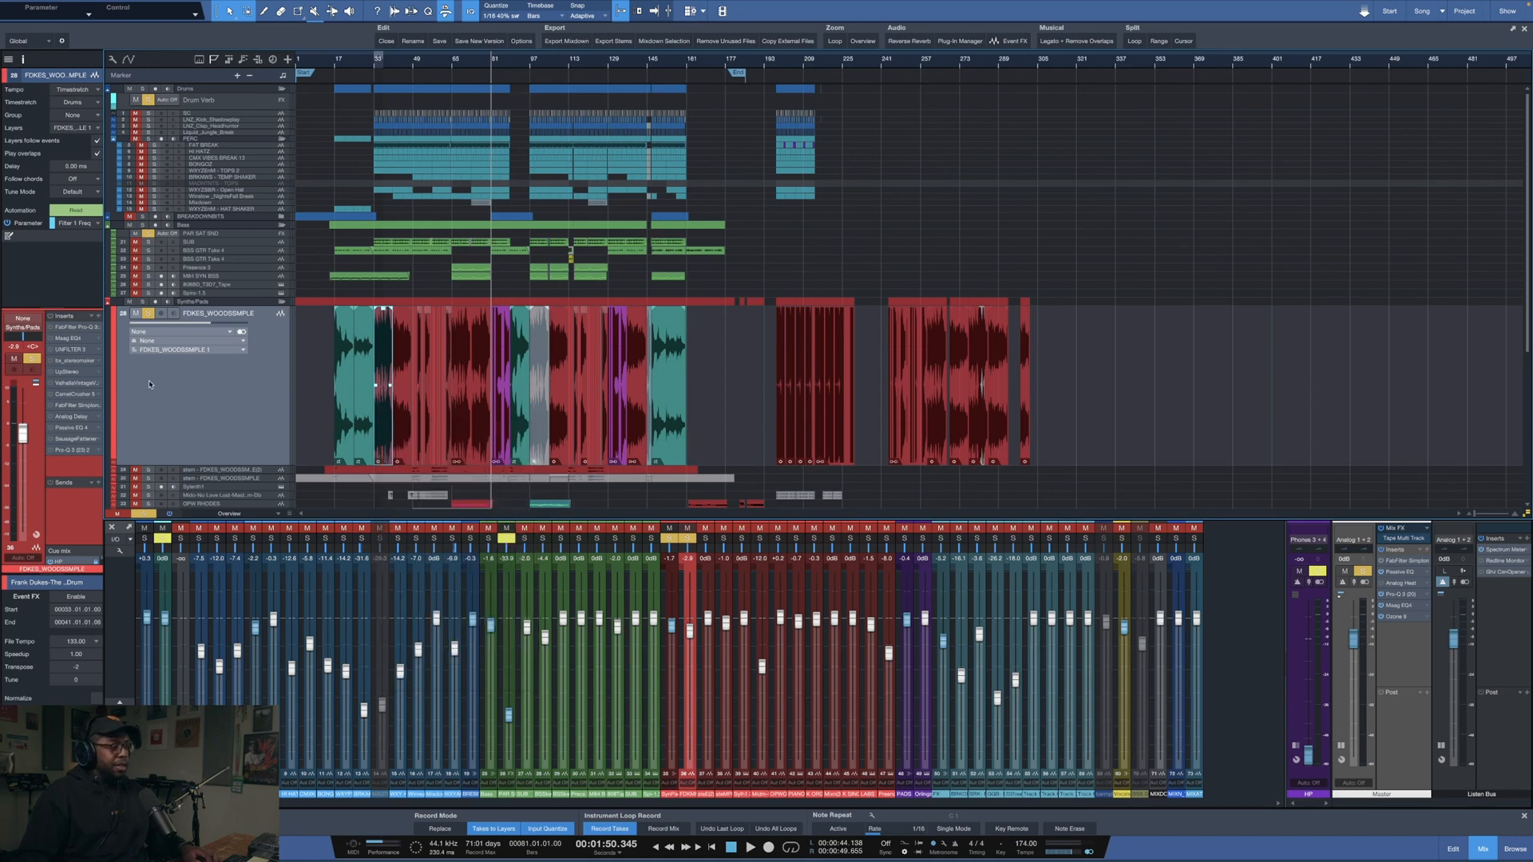
left_click(305, 440)
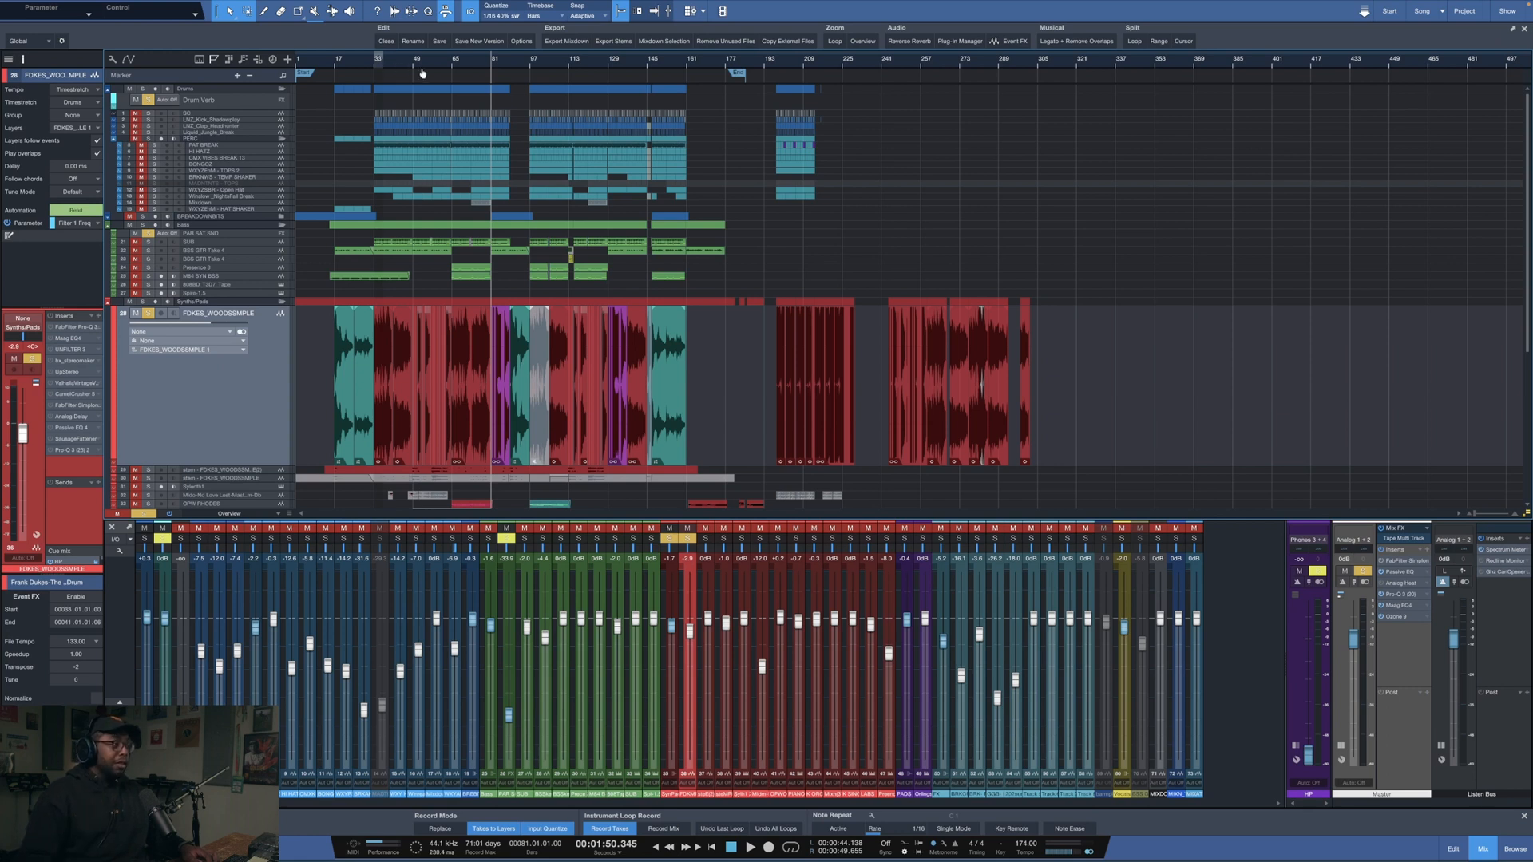
- Solo the Drums and Bass folders along with FDKES_WOODSSMPLE, and play them together from bar 33
left_click_drag(437, 67, 637, 75)
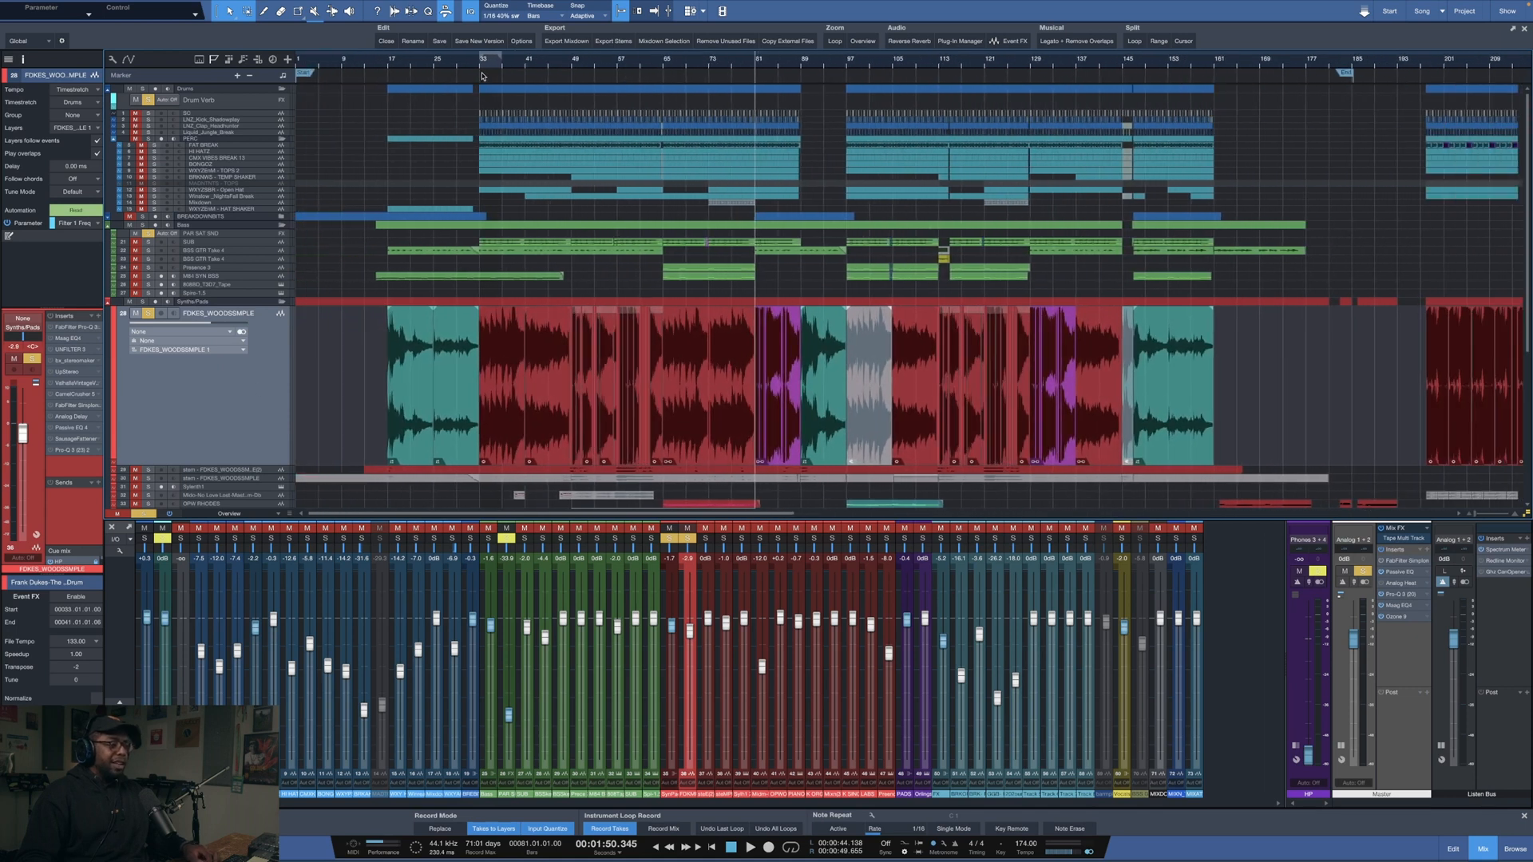
left_click_drag(481, 68, 440, 108)
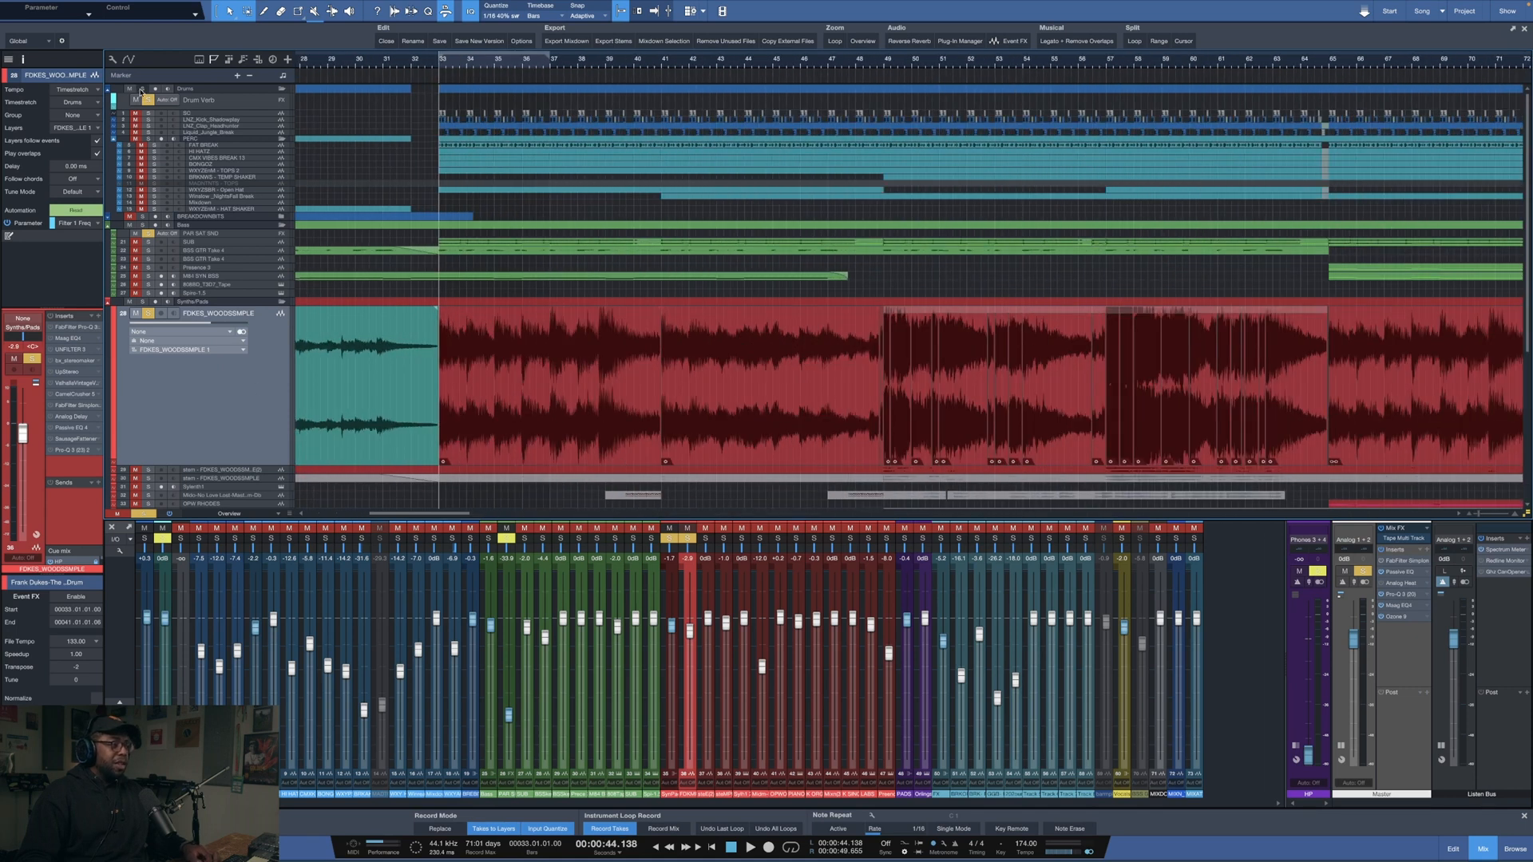
left_click(142, 89)
left_click(142, 225)
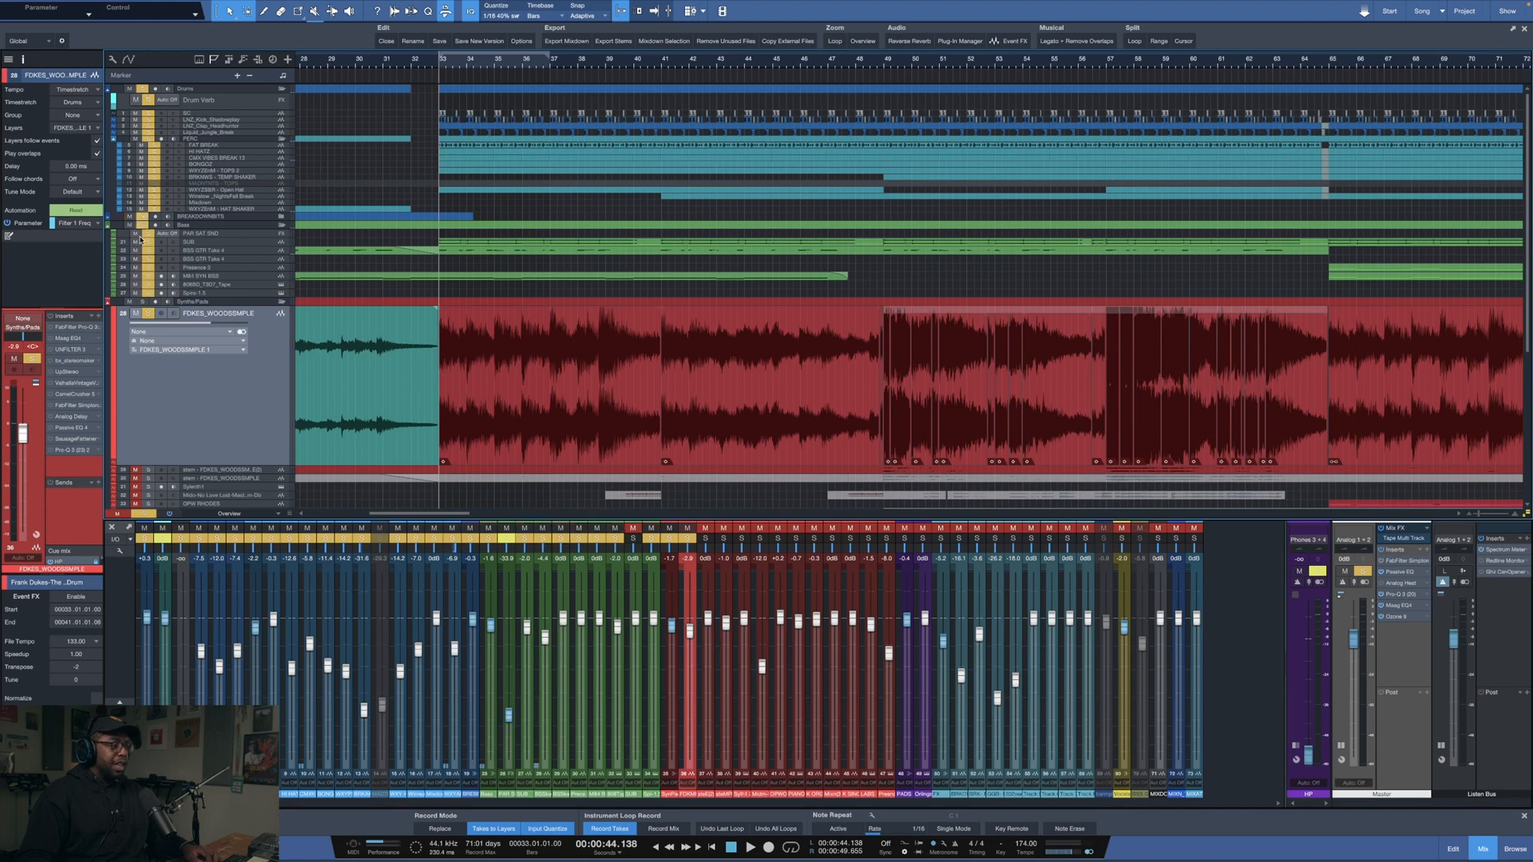
key("space")
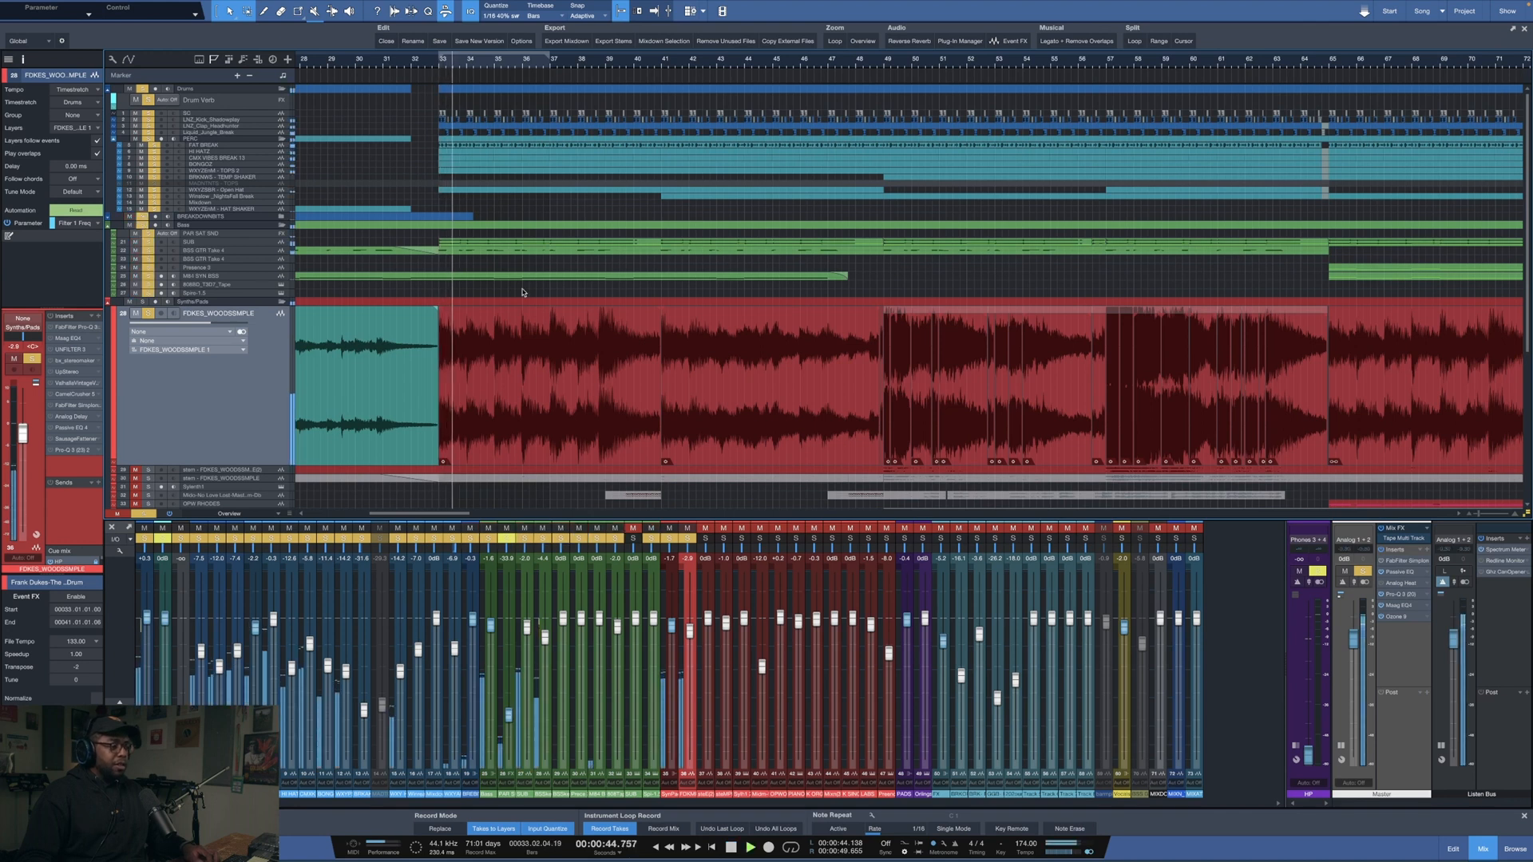
key("space")
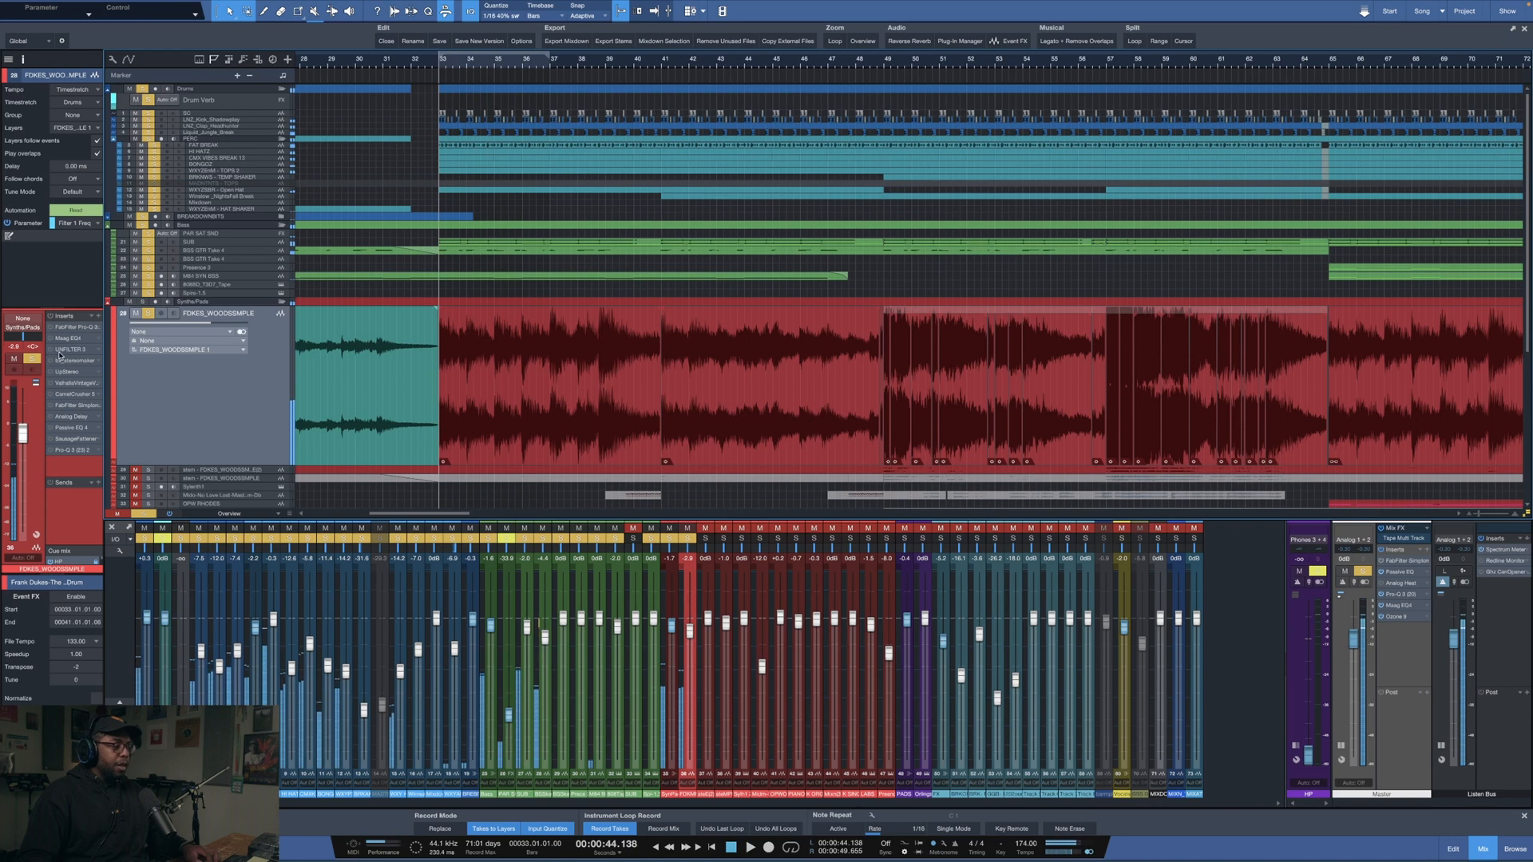
- Open the sample track's FabFilter Pro-Q 3 insert, and audition it from bar 33 with only FDKES_WOODSSMPLE soloed
left_click(62, 328)
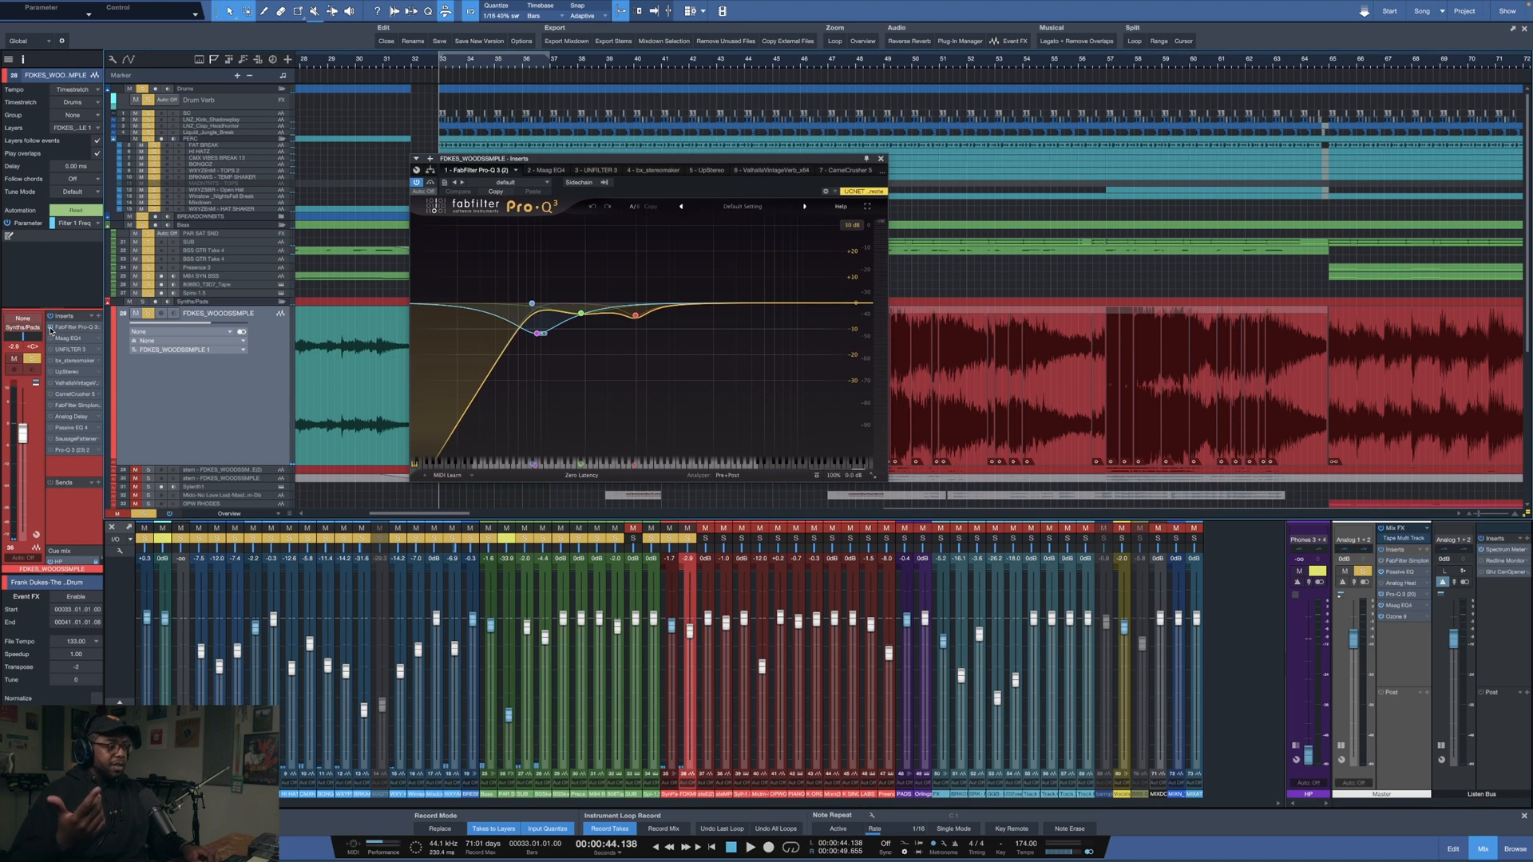
key("space")
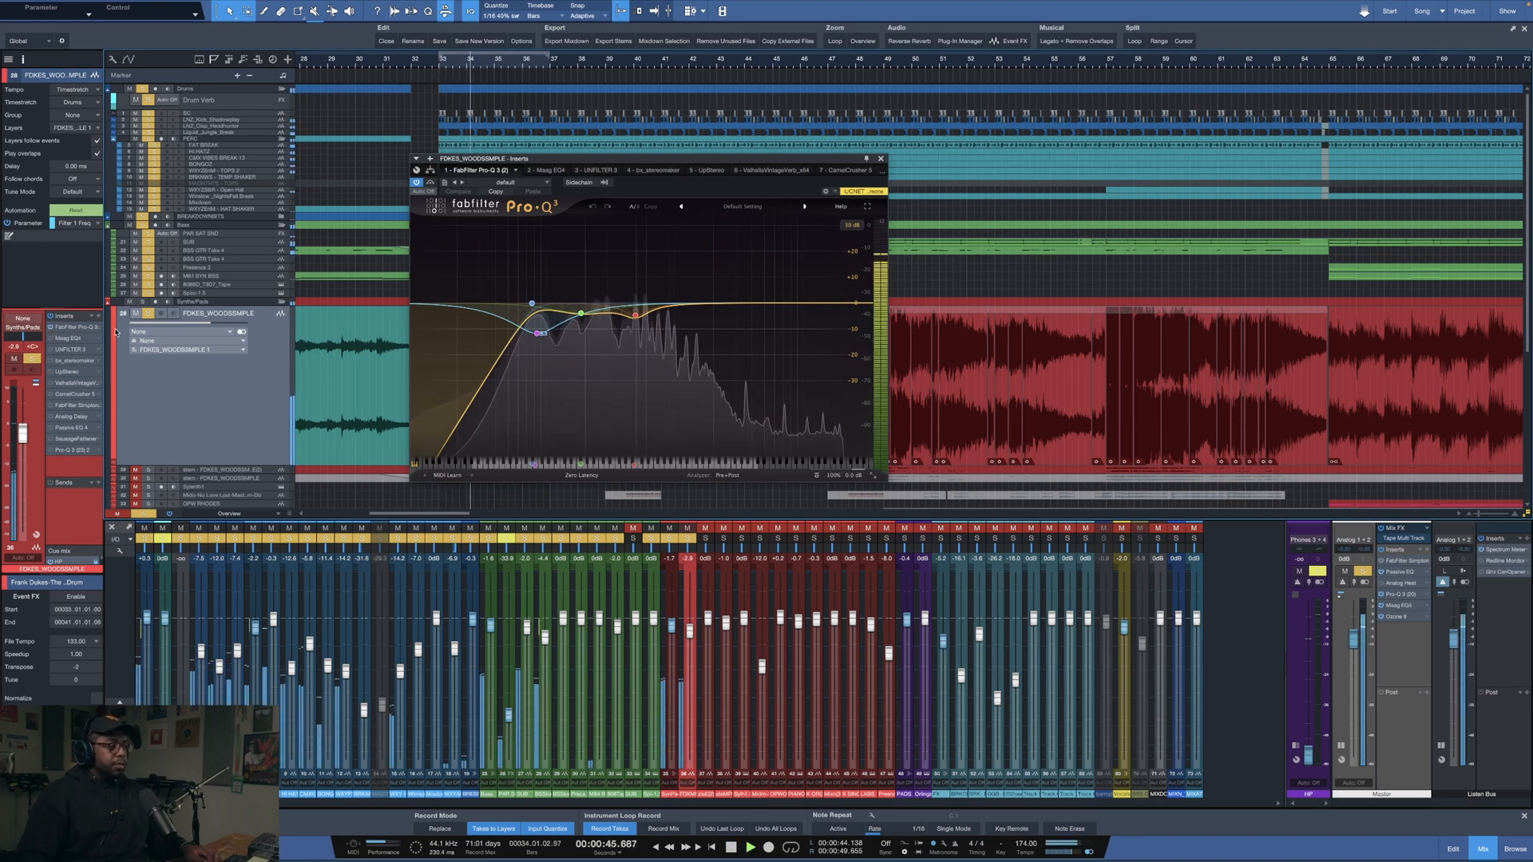
left_click(148, 314, "alt")
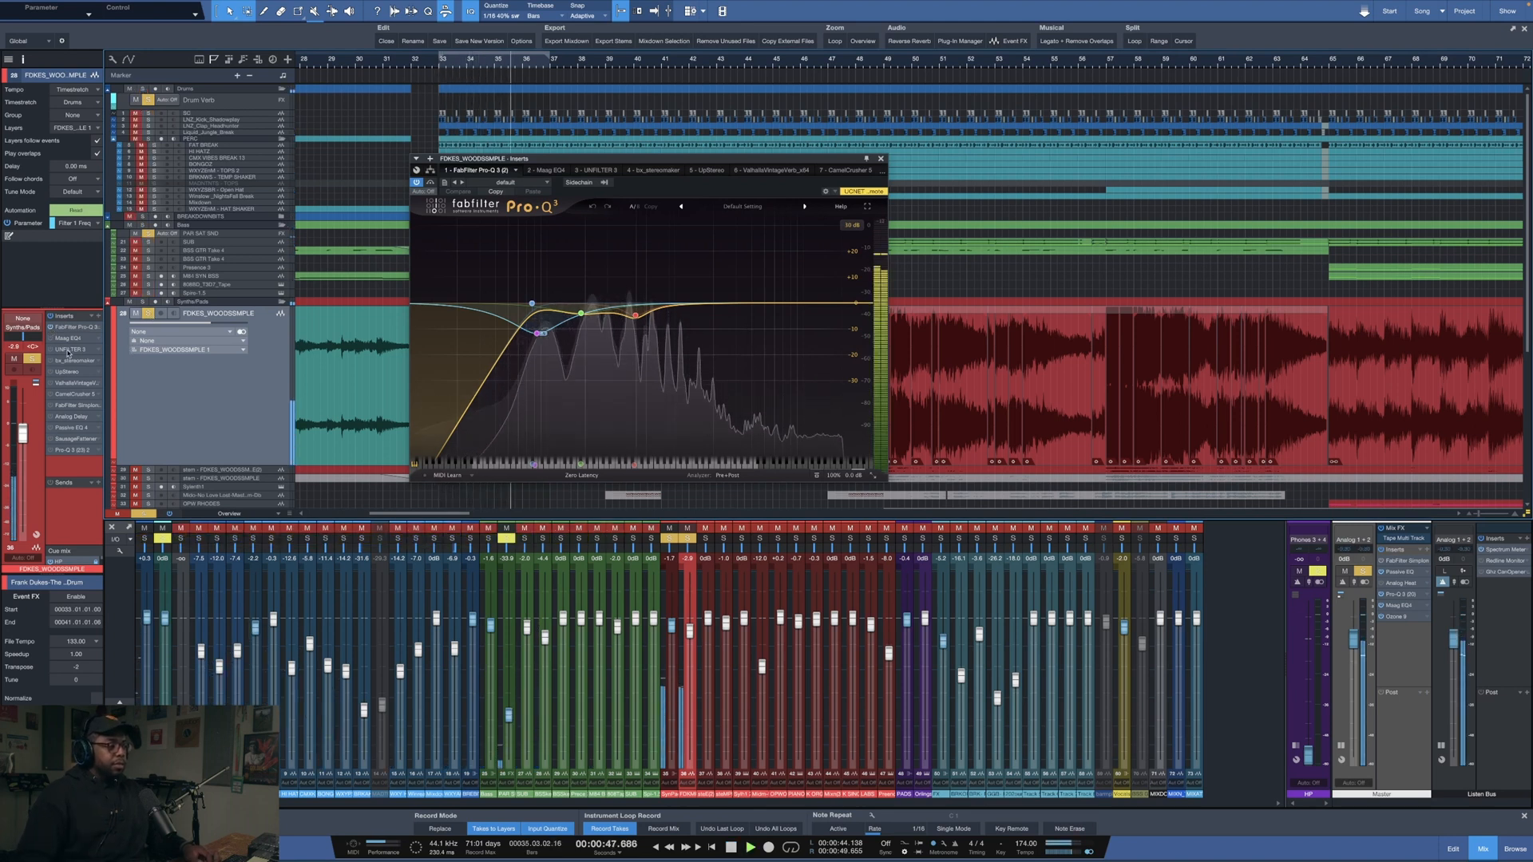
key("space")
- Open and activate the Maag EQ4 insert on FDKES_WOODSSMPLE, and play the sample through it from bar 33
left_click(64, 338)
left_click(51, 339)
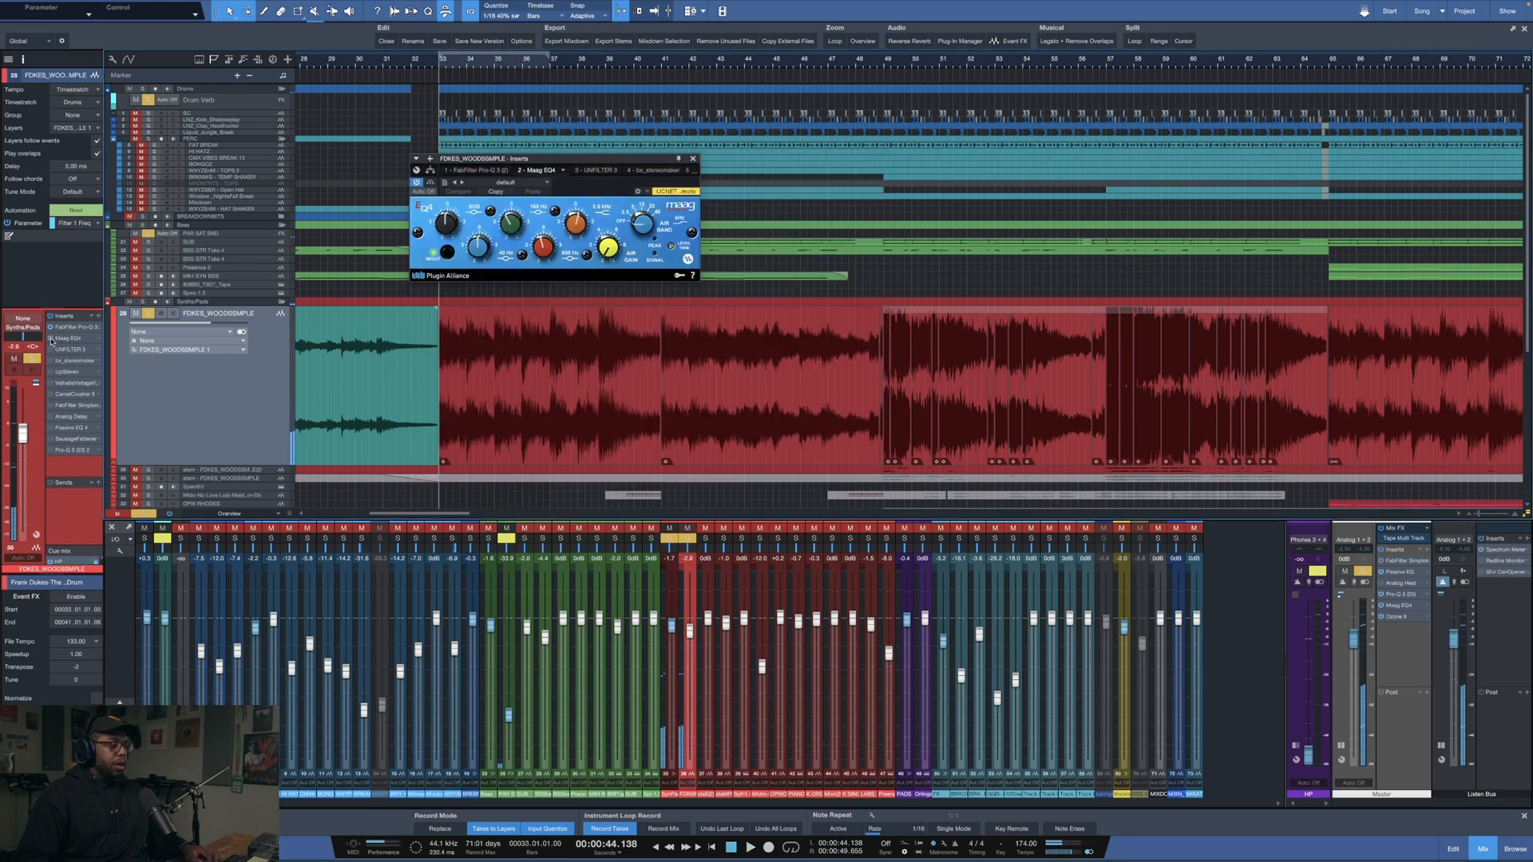
key("space")
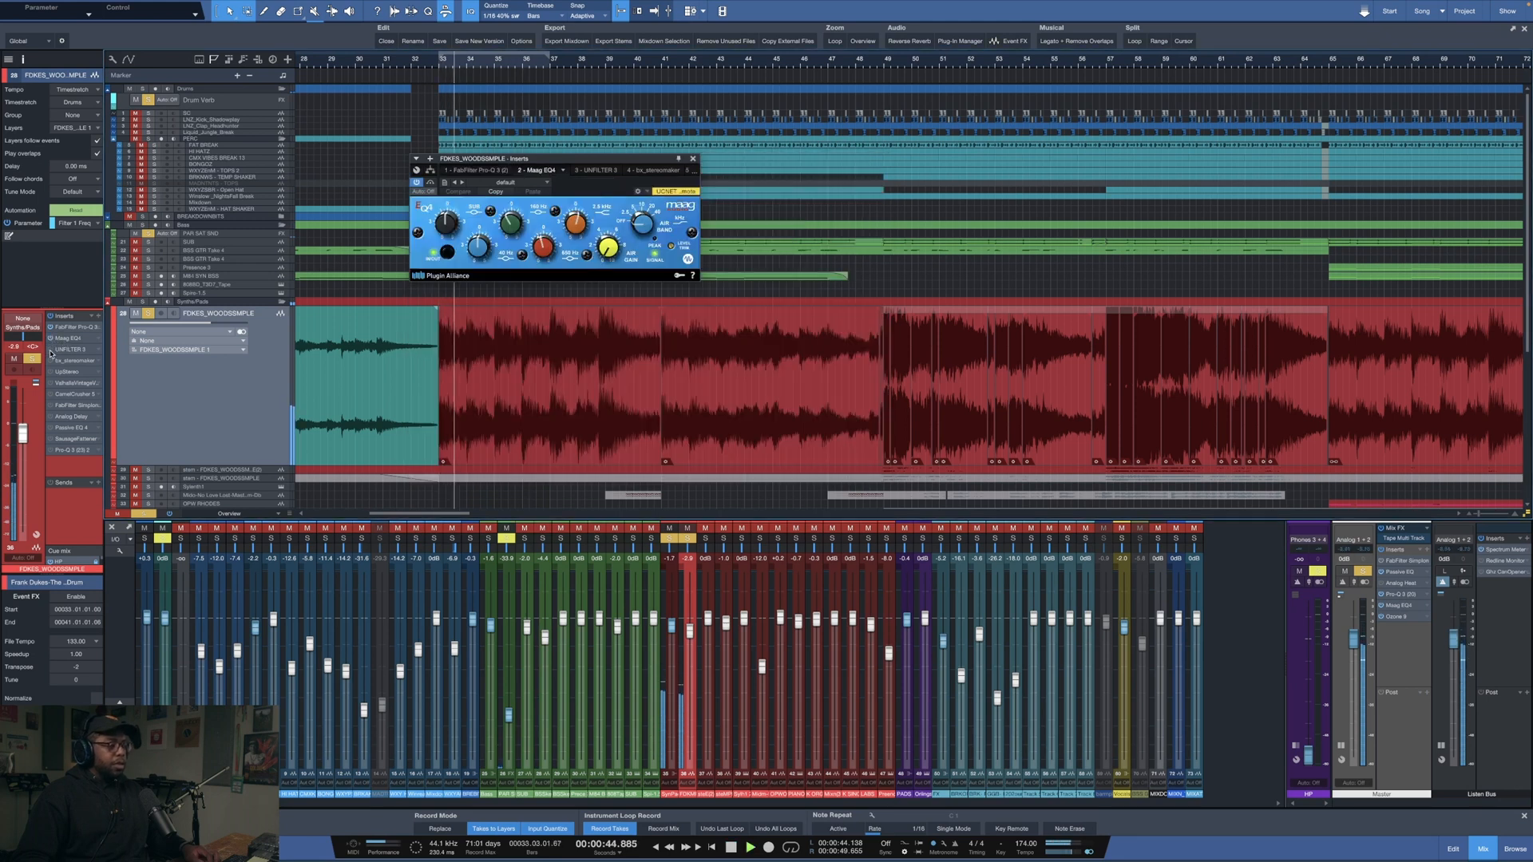
key("space")
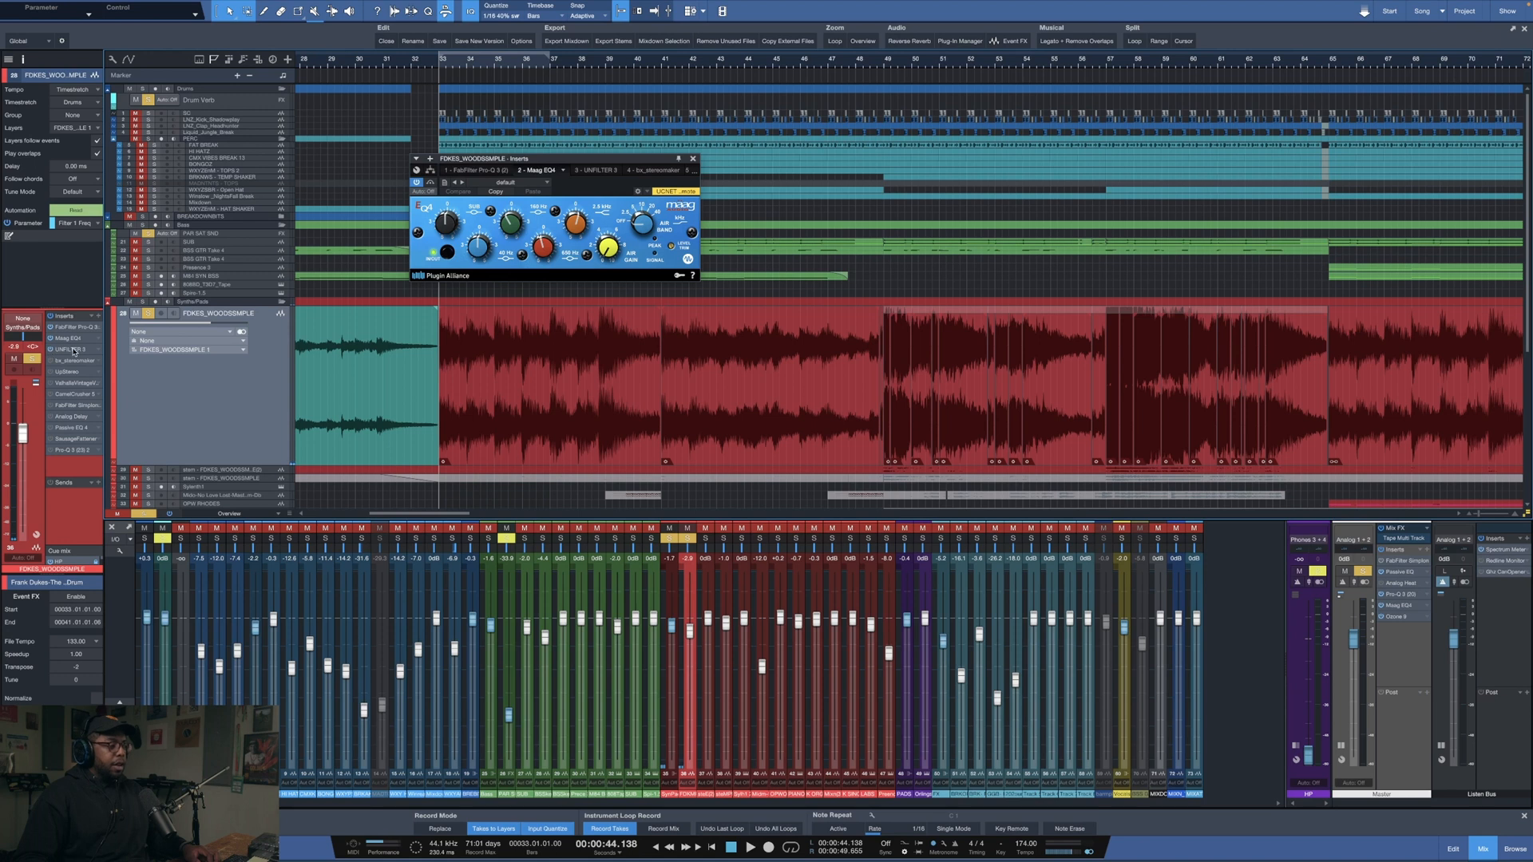
- Open the UNFILTER insert on FDKES_WOODSSMPLE, and audition the sample with it from bar 33 and from bar 81
left_click(74, 350)
key("space")
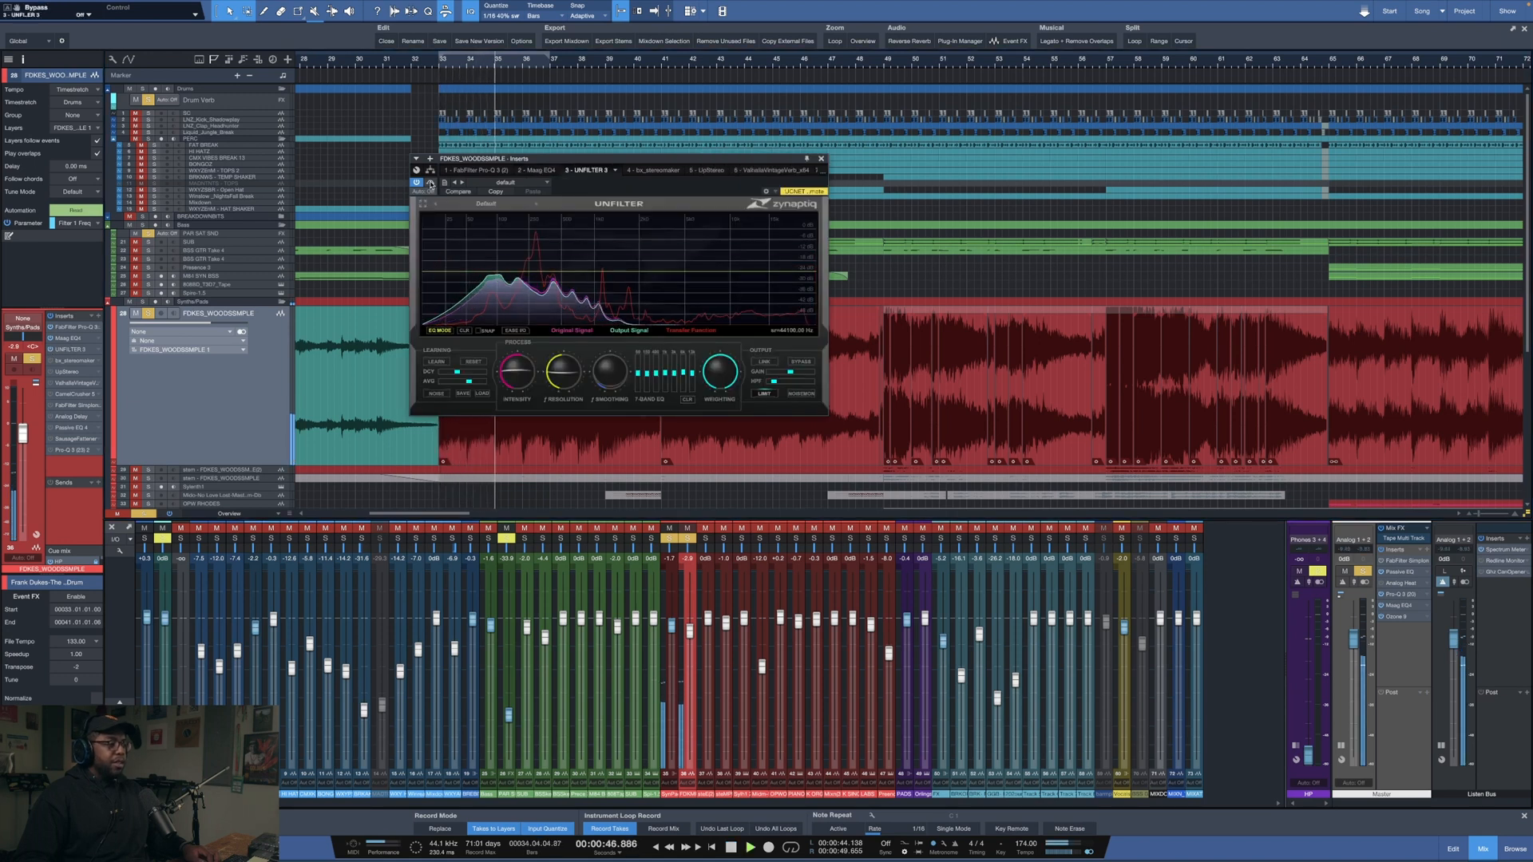
key("space")
scroll(501, 65, "down", 5)
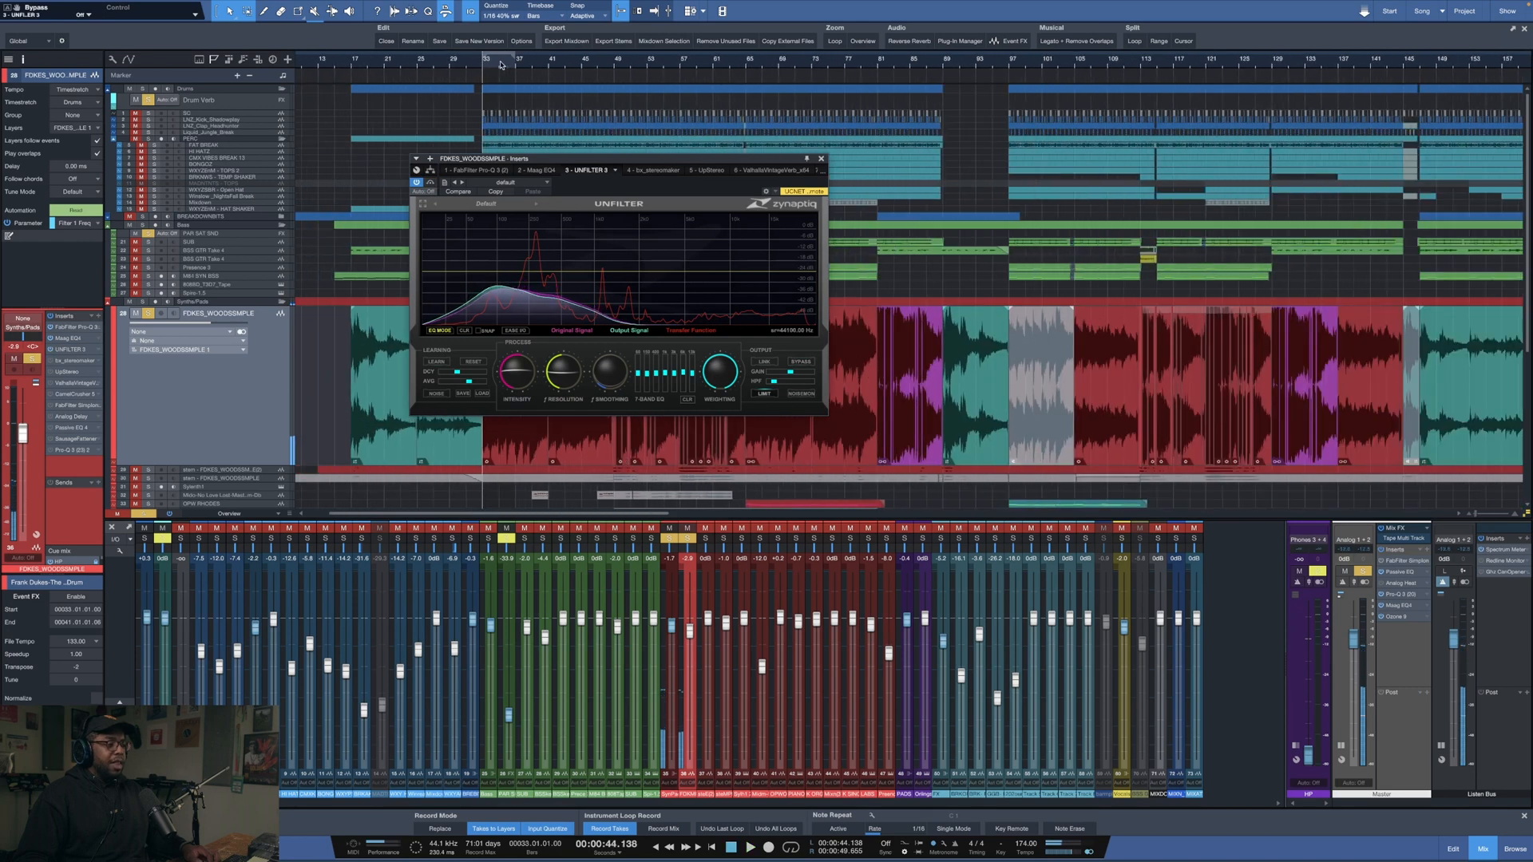
left_click_drag(877, 61, 708, 165)
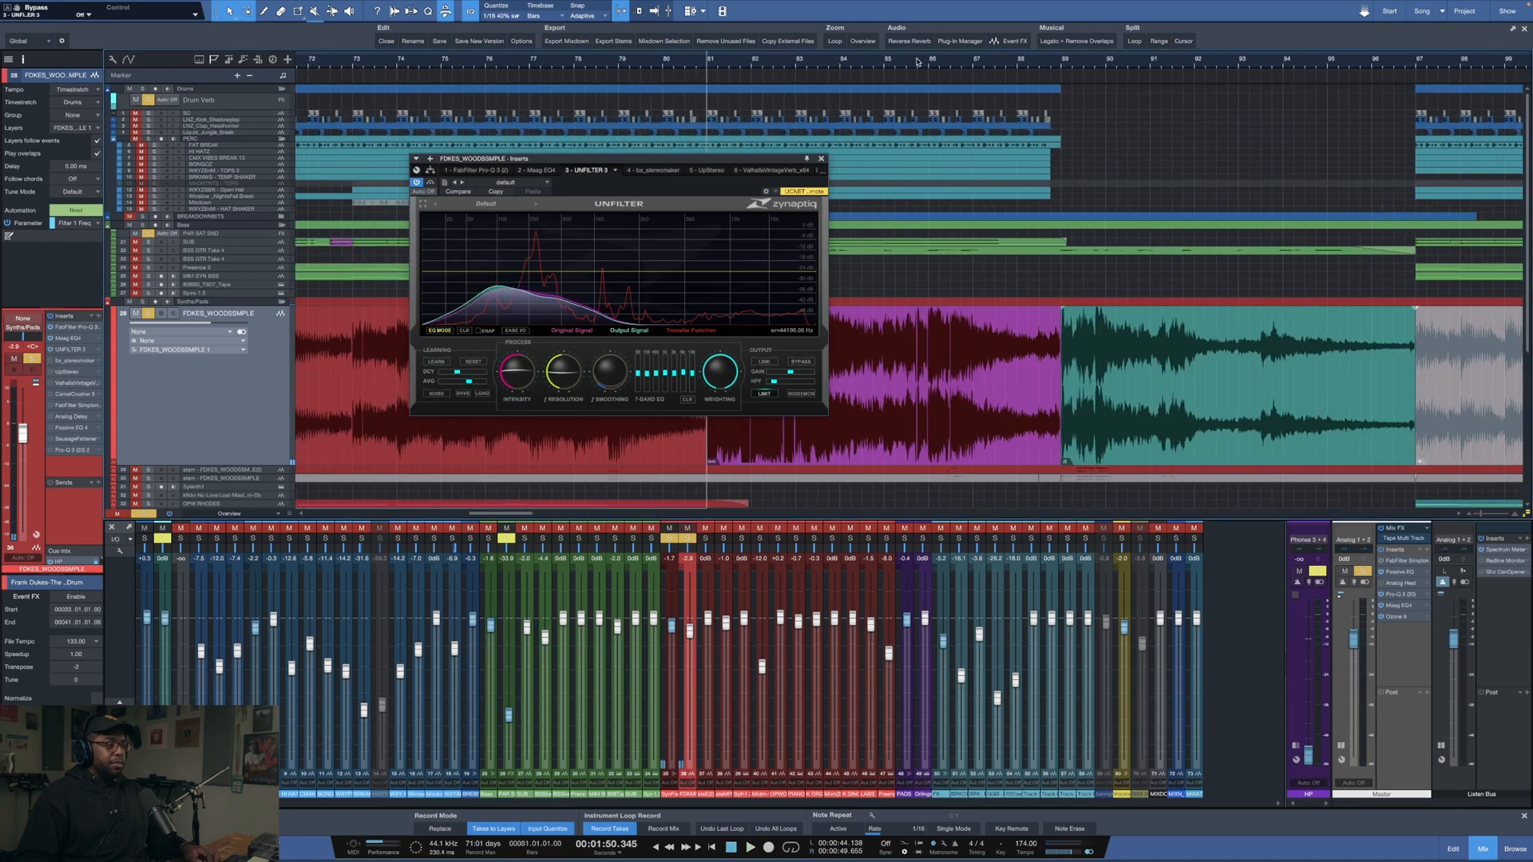
key("space")
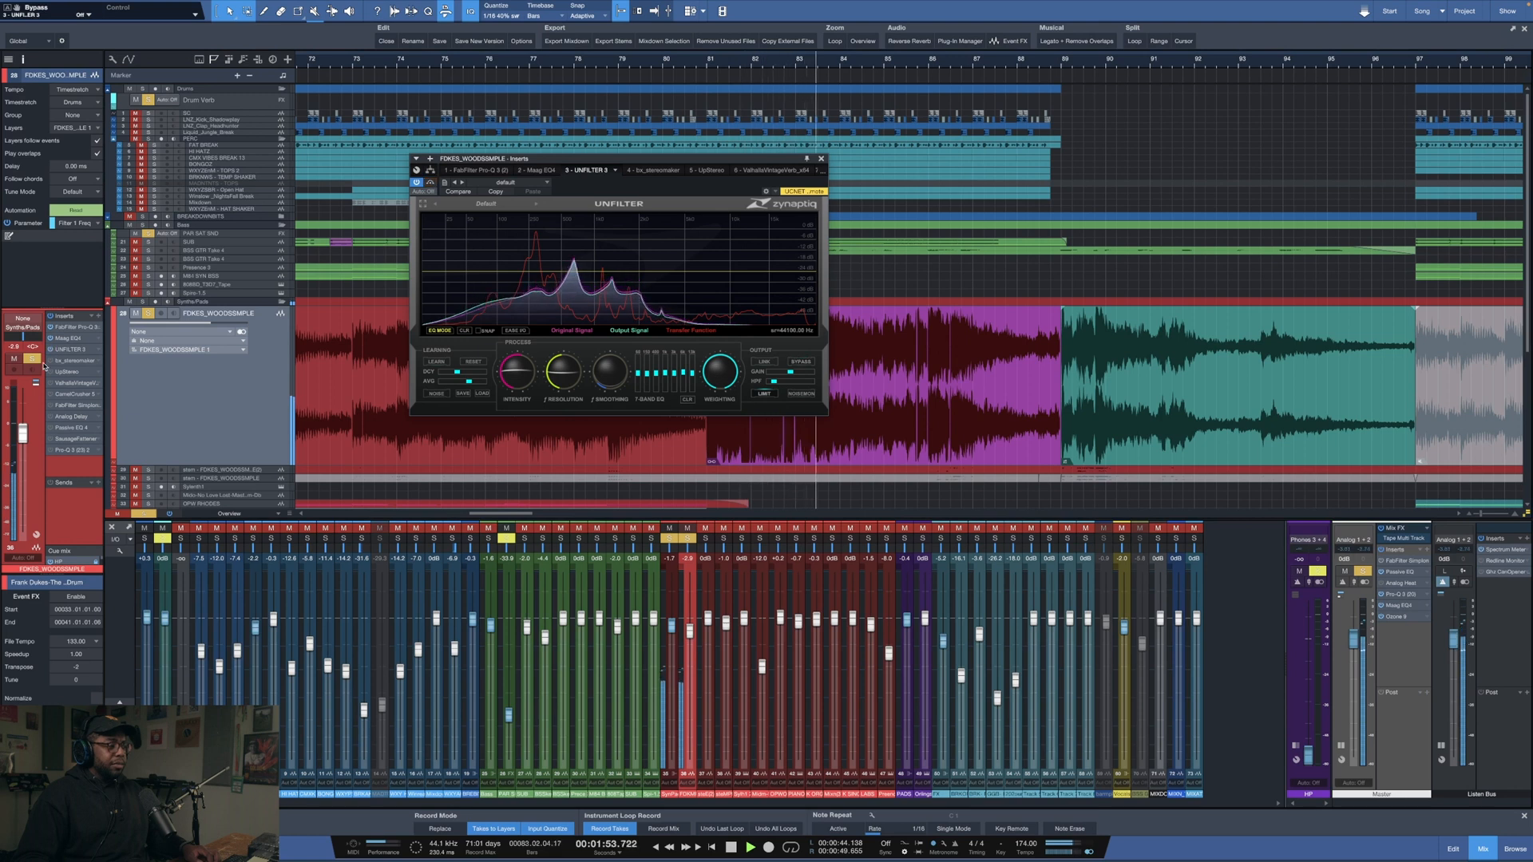
key("space")
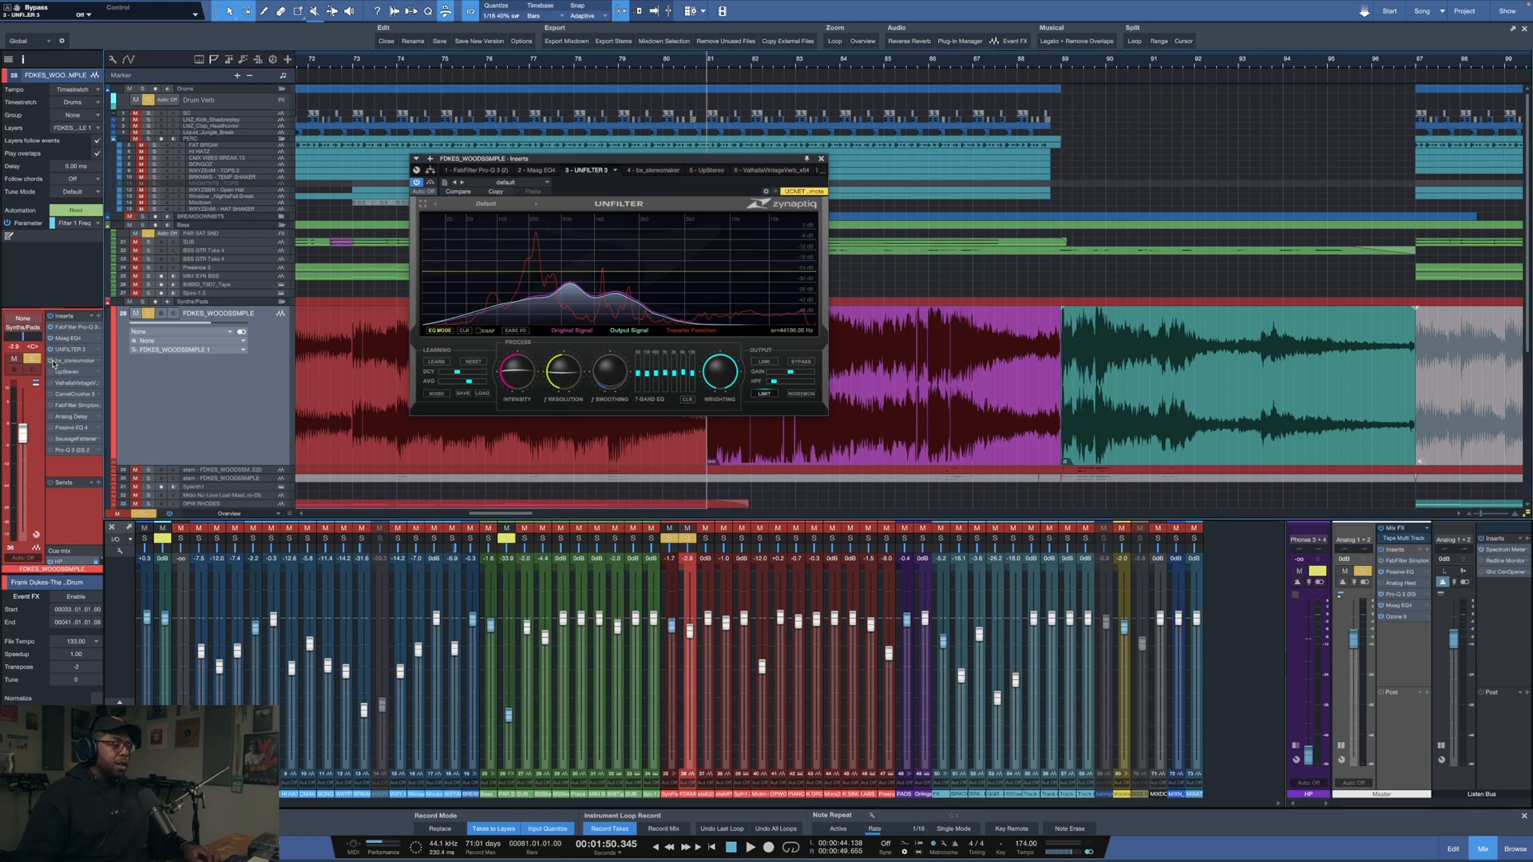
- Open the bx_stereomaker insert on FDKES_WOODSSMPLE, and audition it from bar 81 while switching the effect's active state
left_click(64, 361)
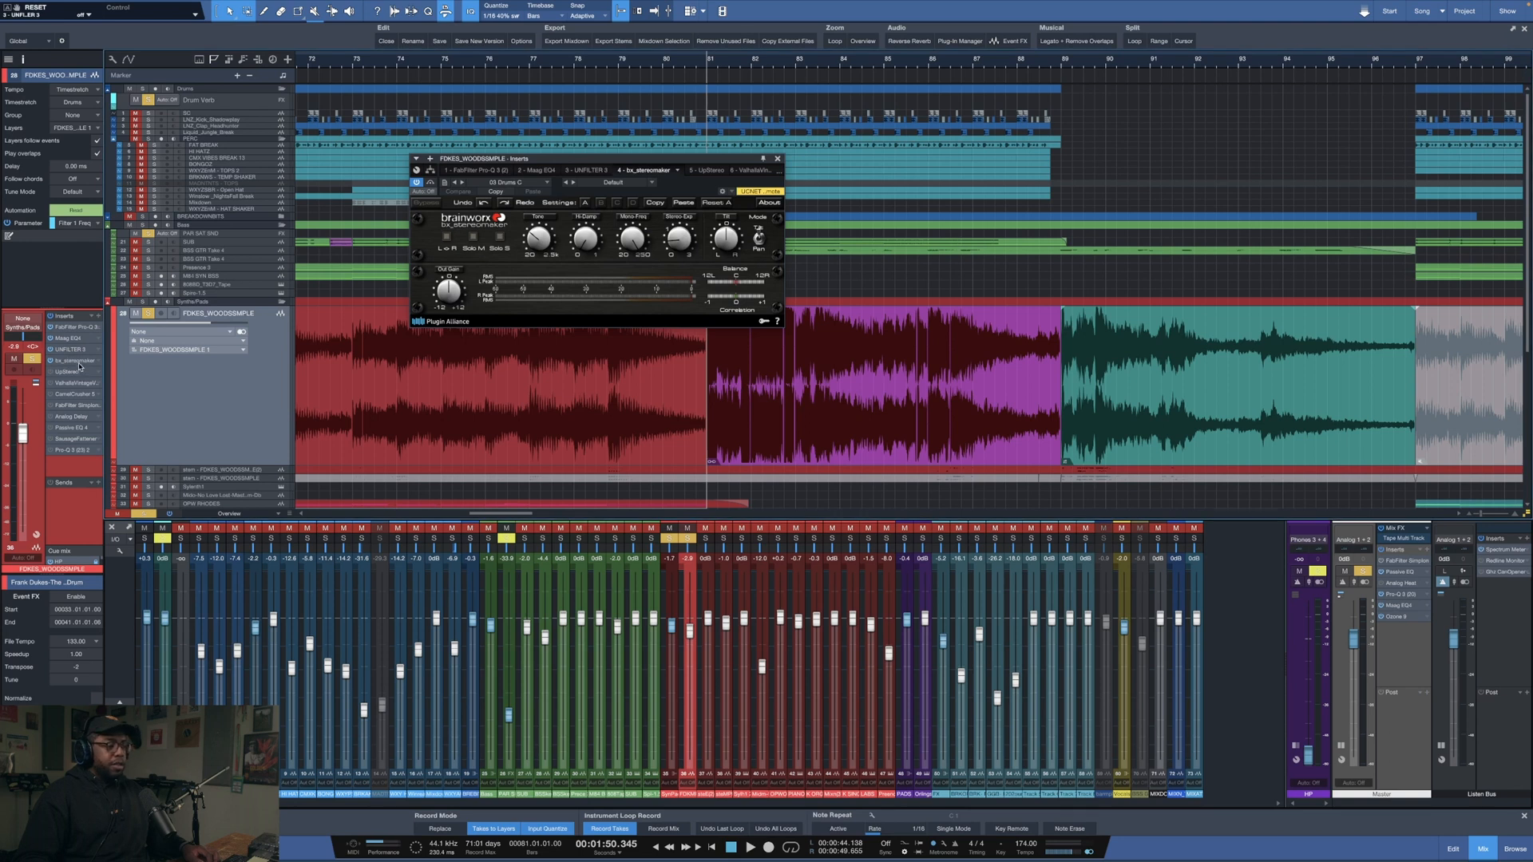
key("space")
key("space")
key("space")
key("space")
left_click(51, 361)
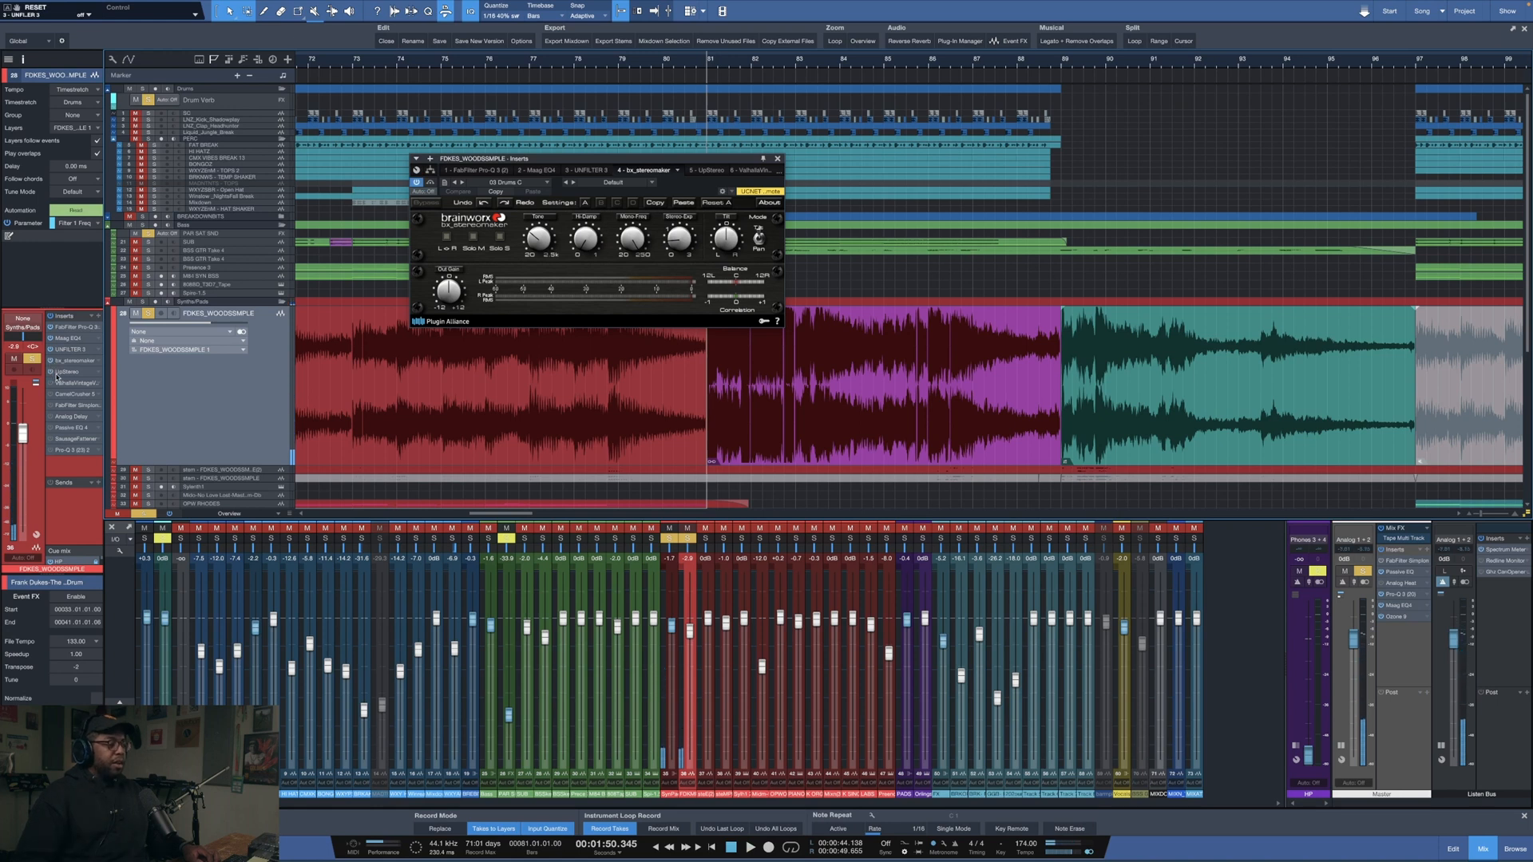
- Open and activate the ValhallaVintageVerb insert on FDKES_WOODSSMPLE, and play the sample through it from bar 81
left_click(68, 384)
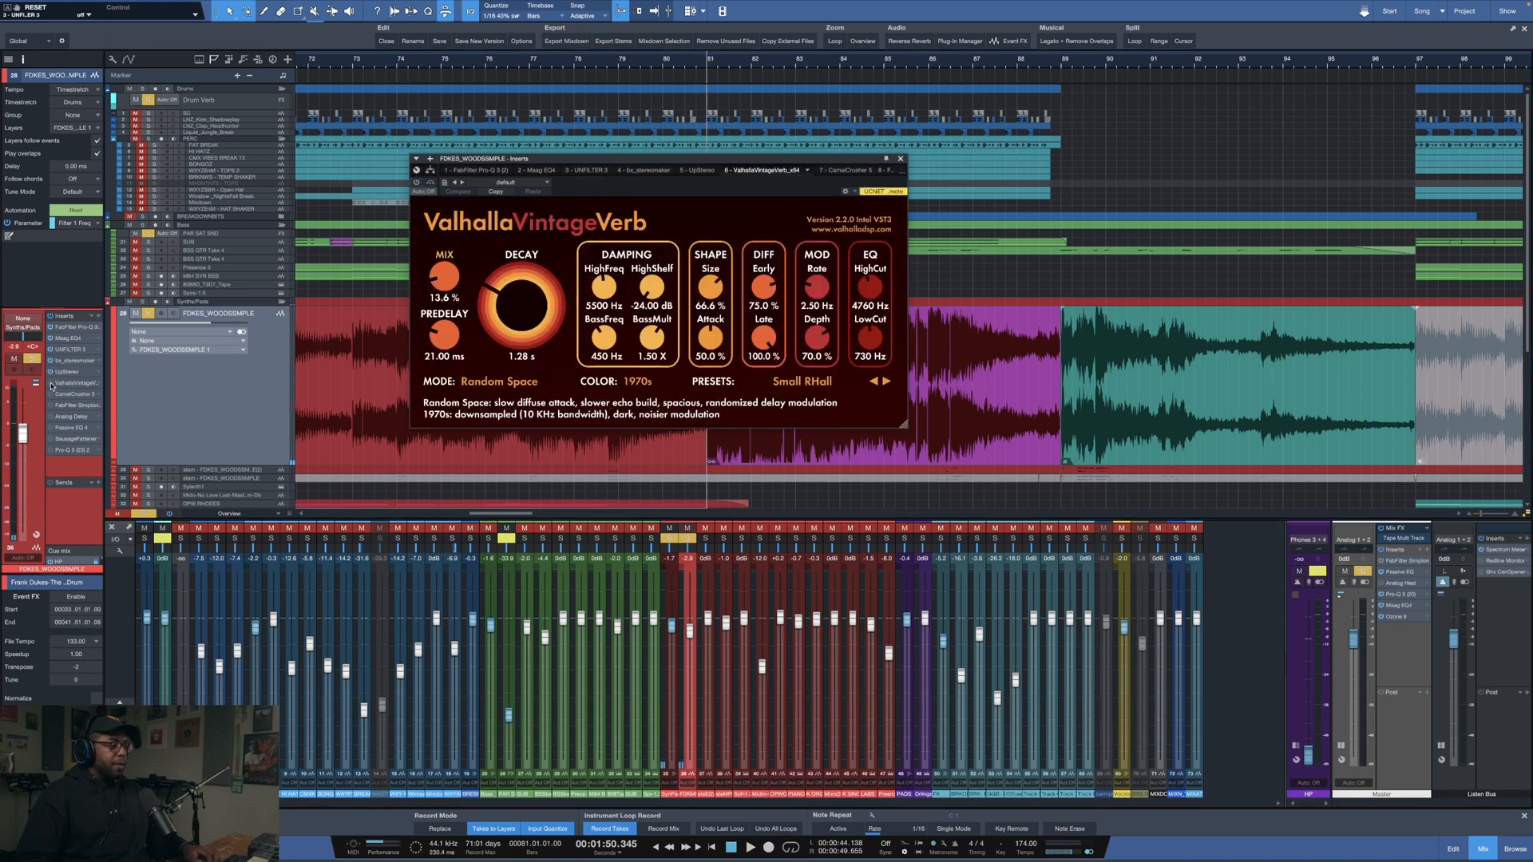
left_click(51, 384)
key("space")
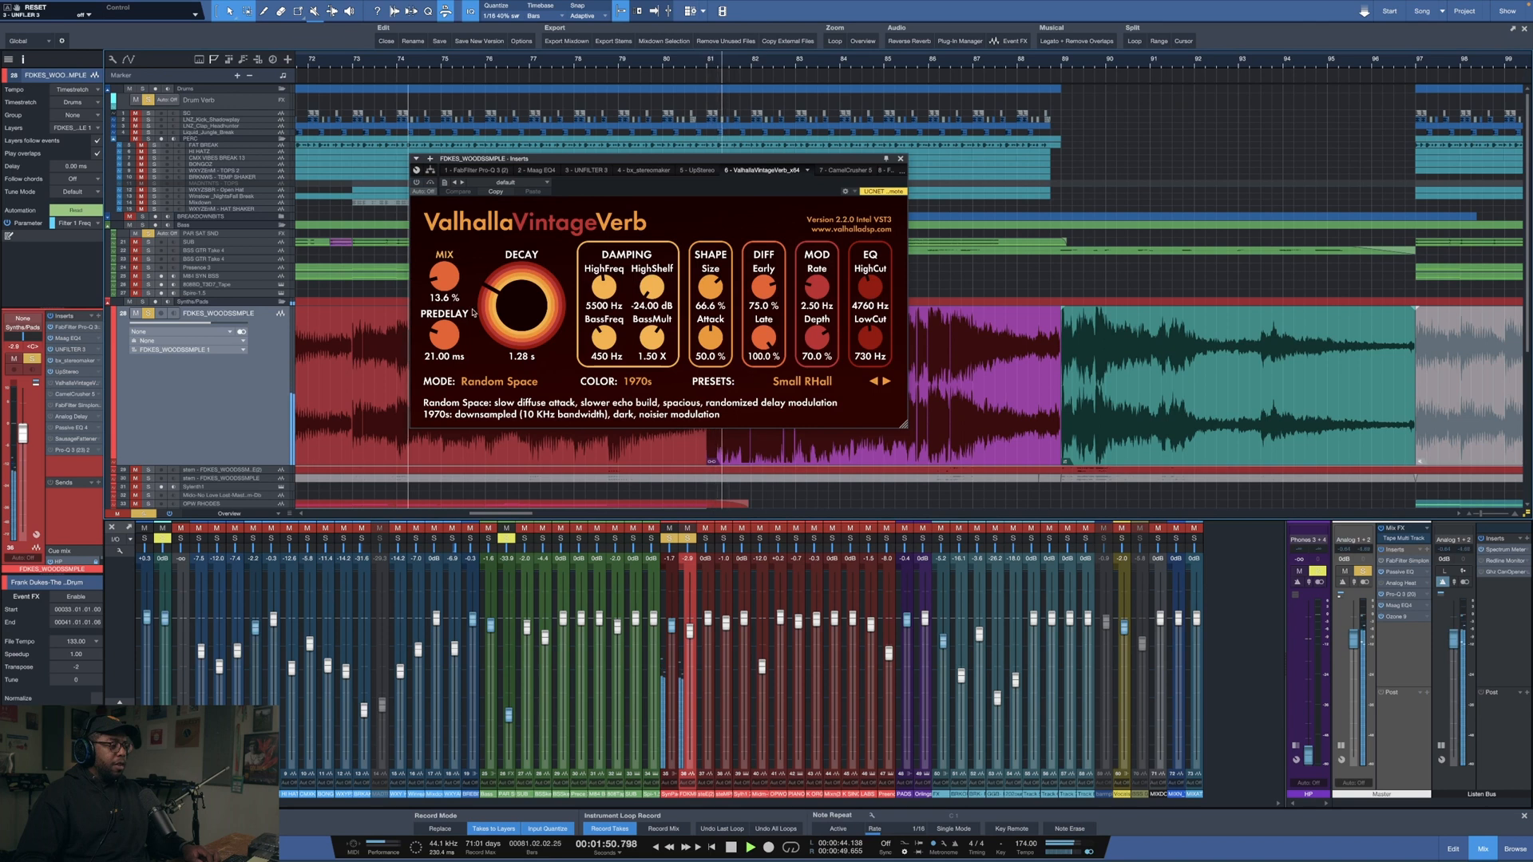
left_click(69, 384)
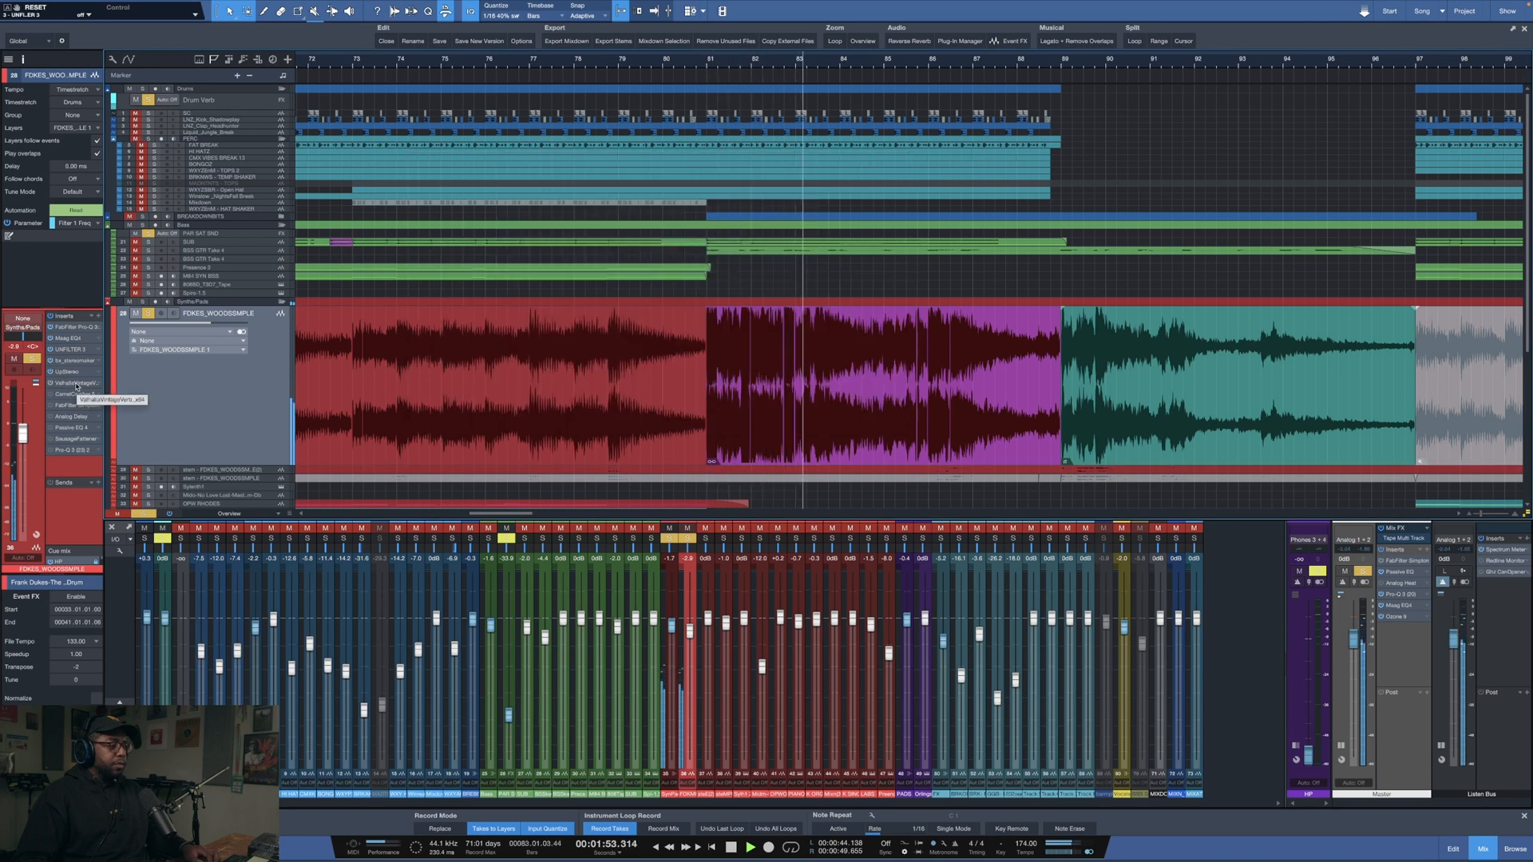
left_click(69, 384)
key("space")
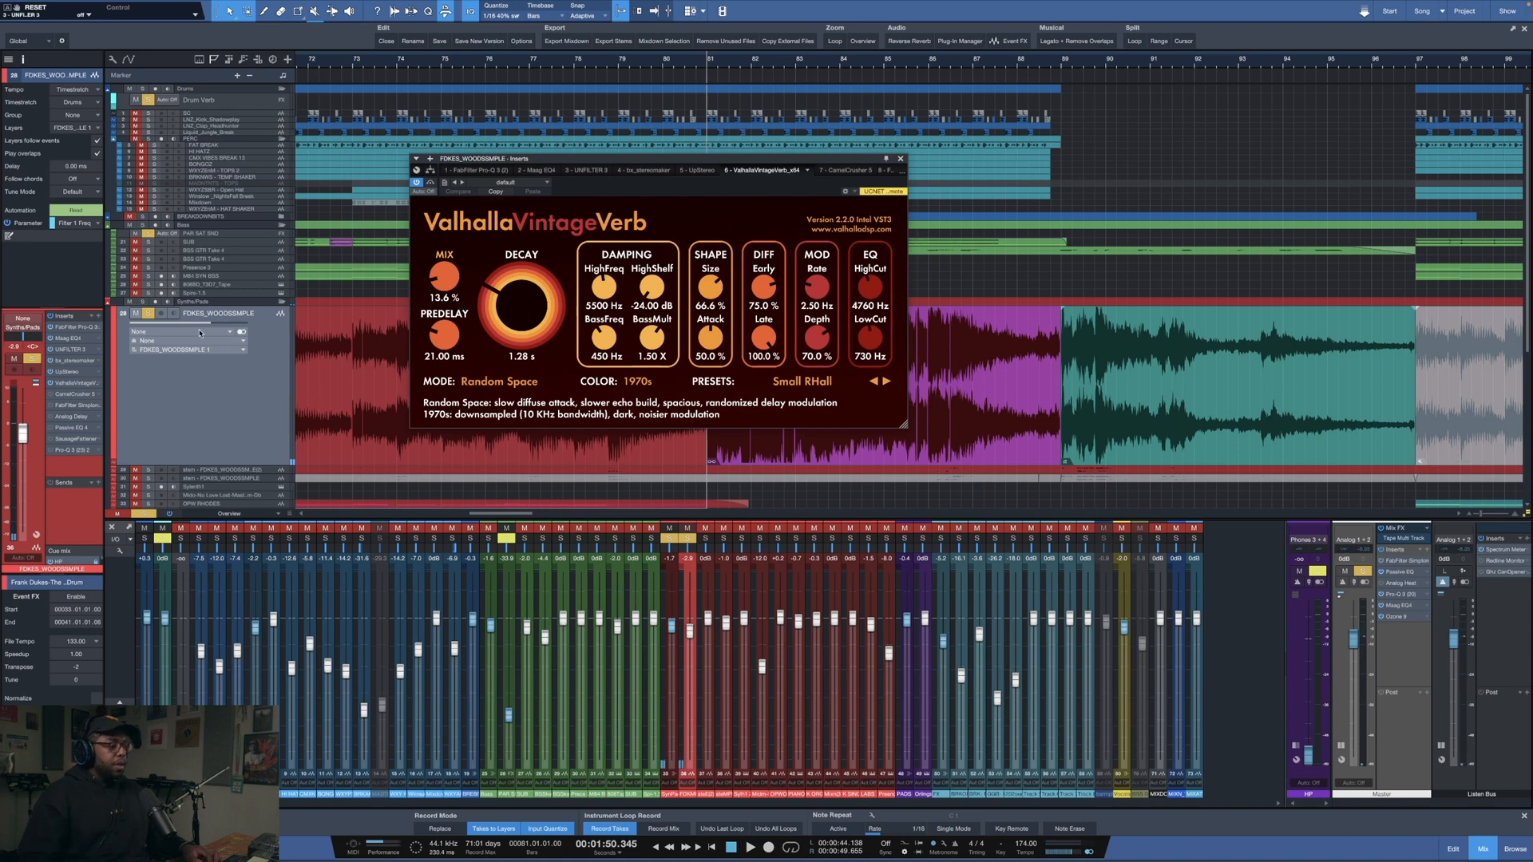
- View the CamelCrusher 5 insert on FDKES_WOODSSMPLE, and play the sample from bar 81 with the FabFilter Simplon 2 insert open
left_click(65, 395)
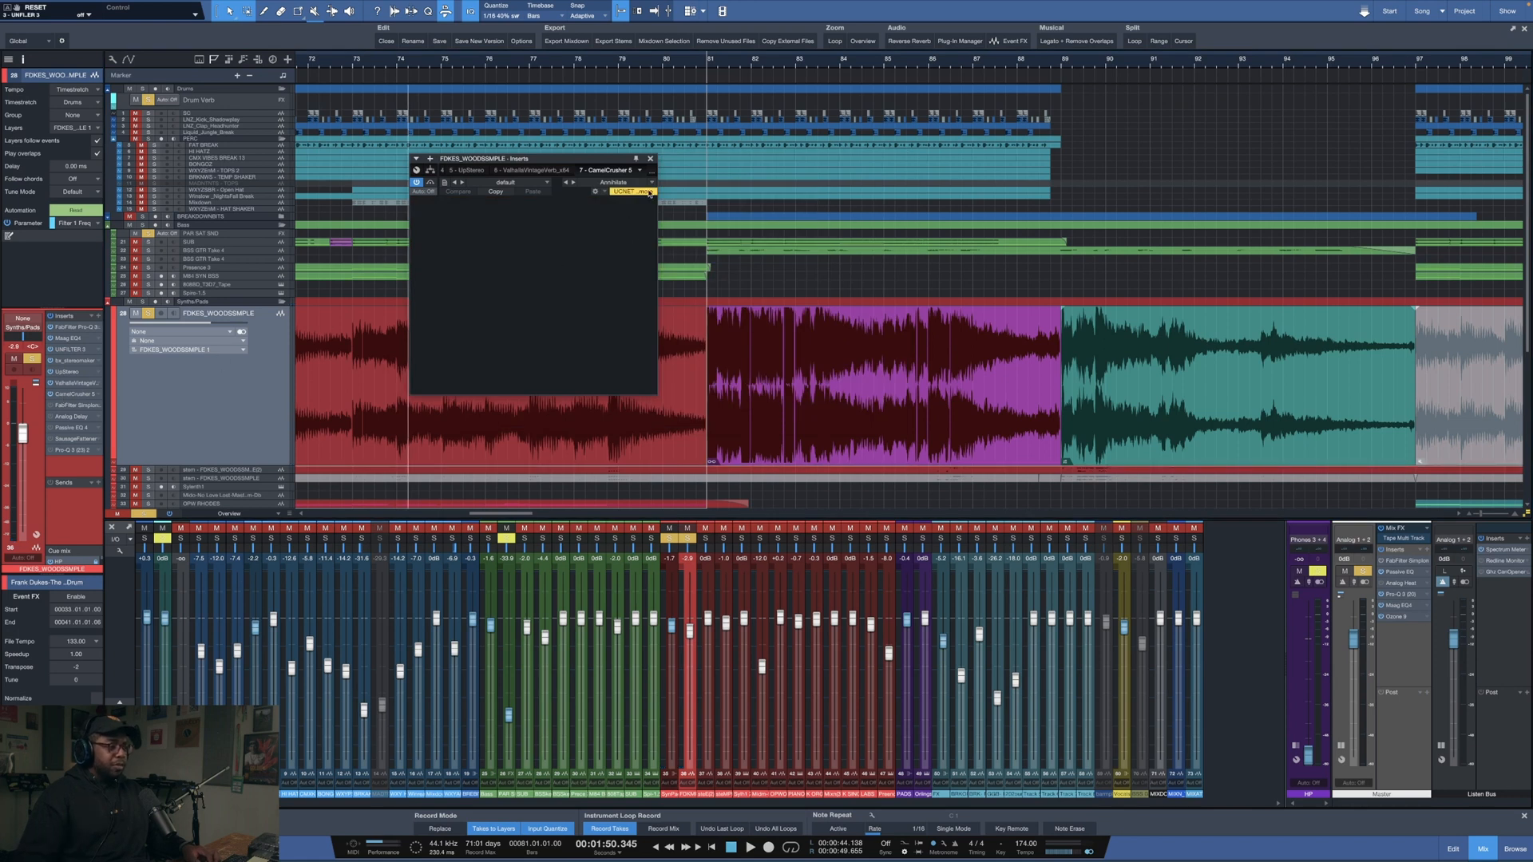
left_click(650, 159)
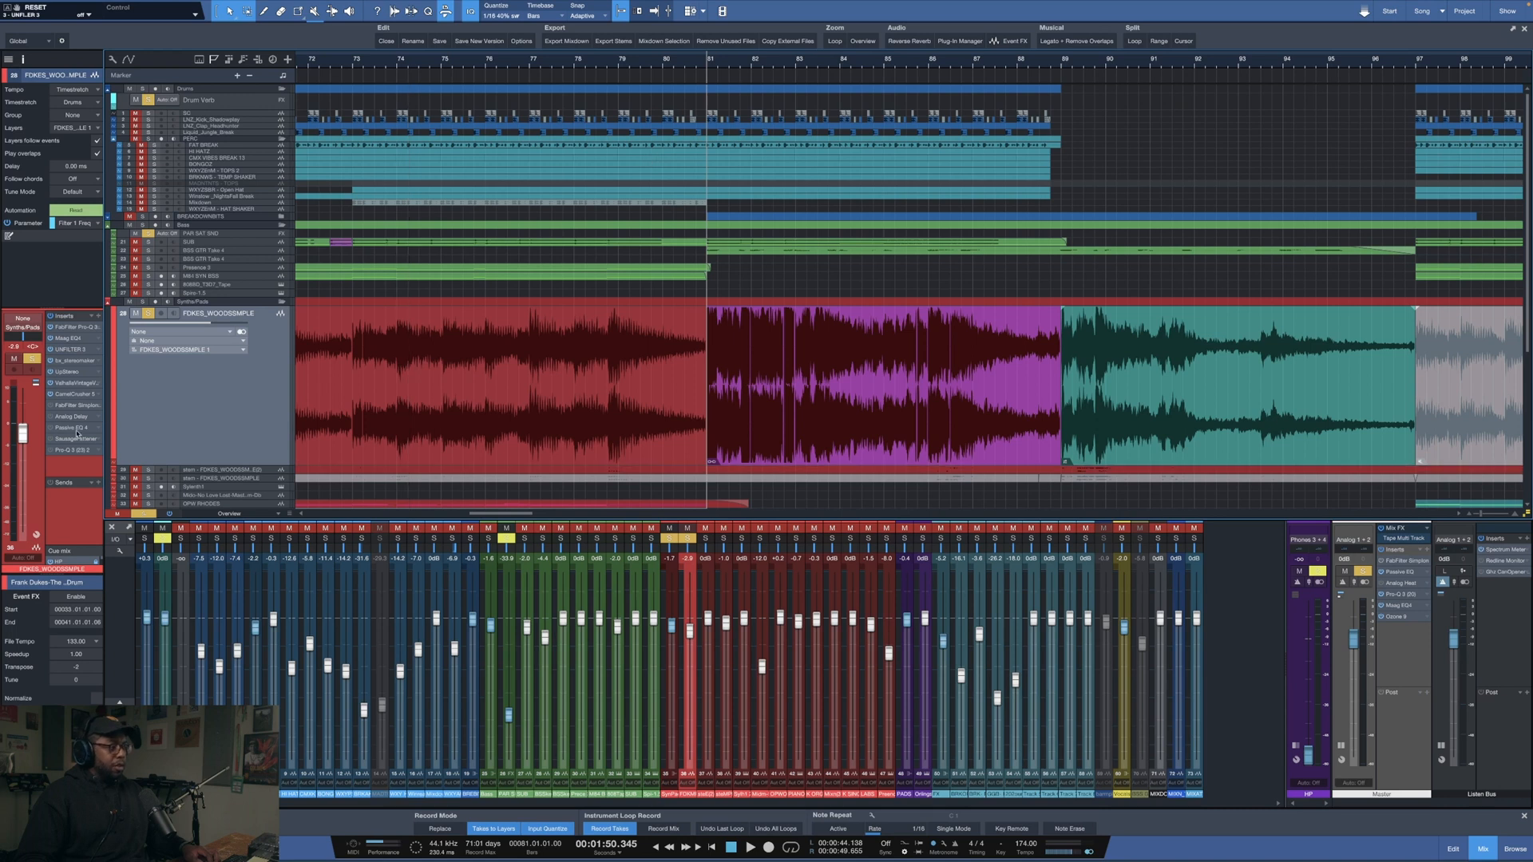
left_click(58, 406)
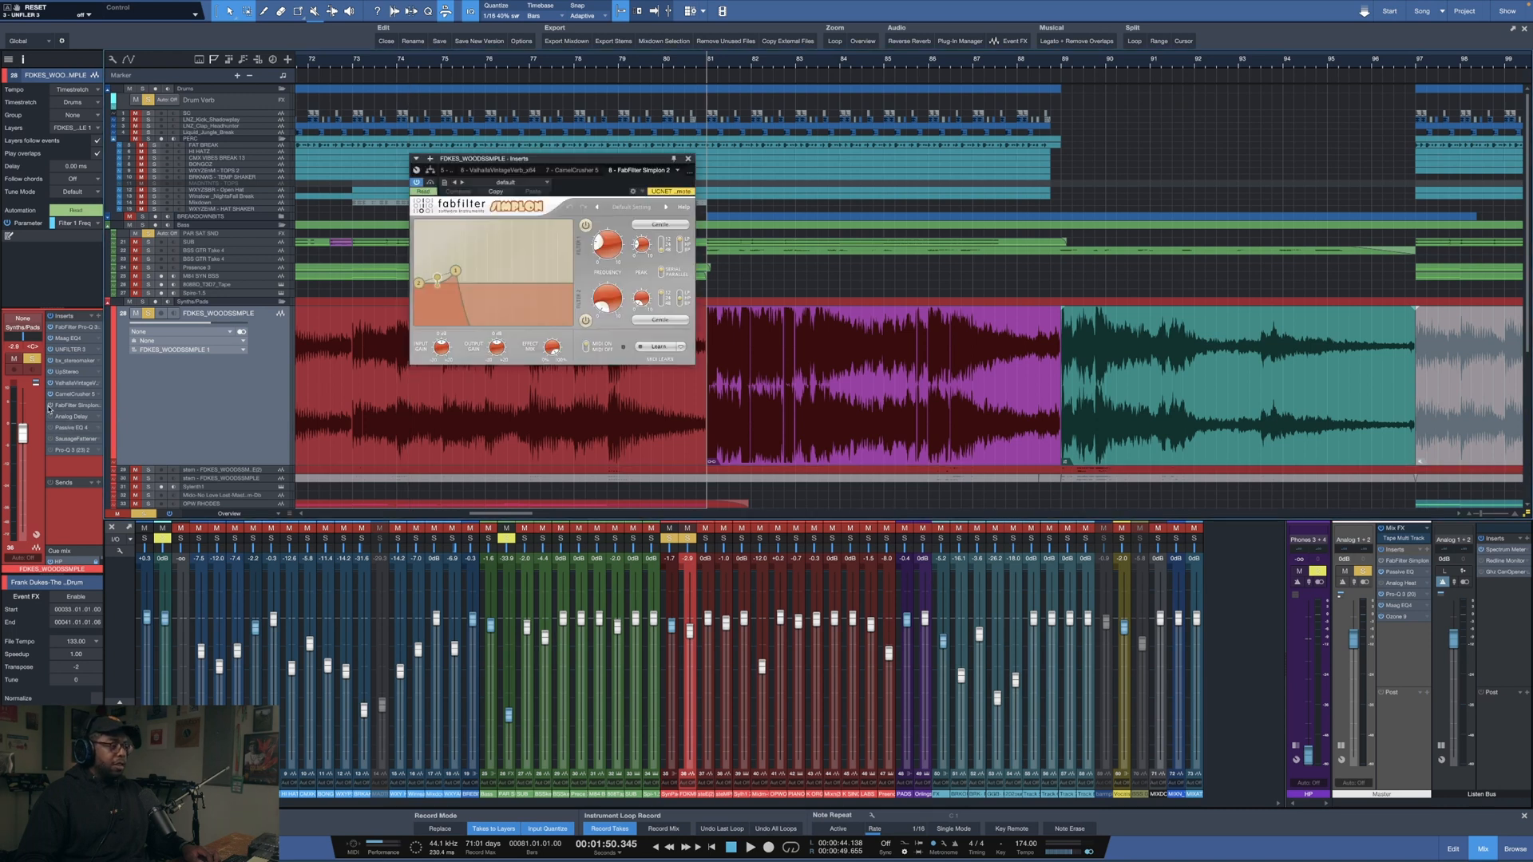
key("space")
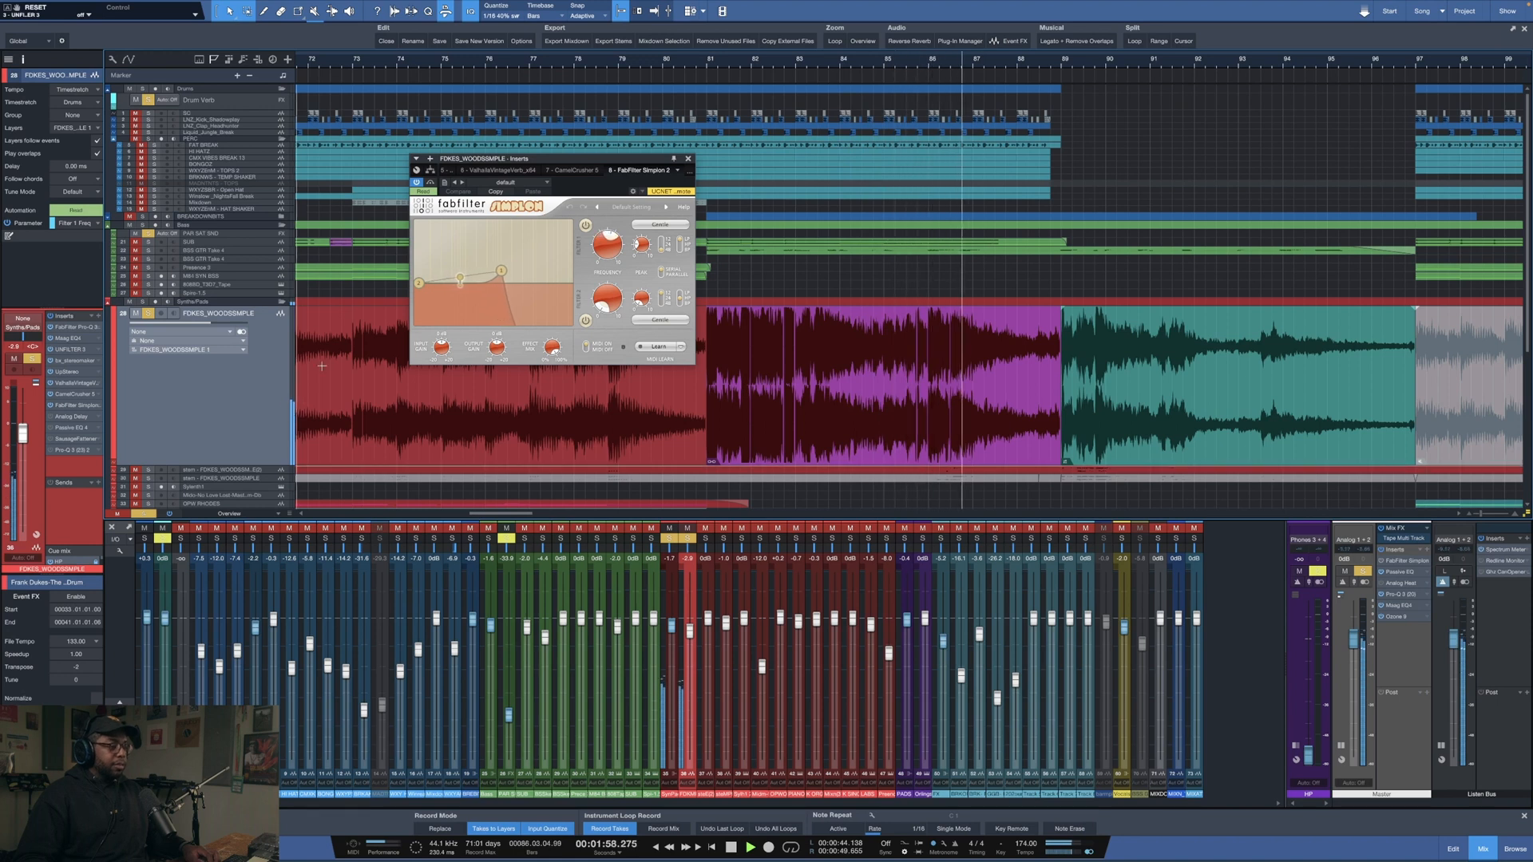
left_click_drag(708, 62, 824, 51)
key("space")
scroll(823, 53, "down", 6)
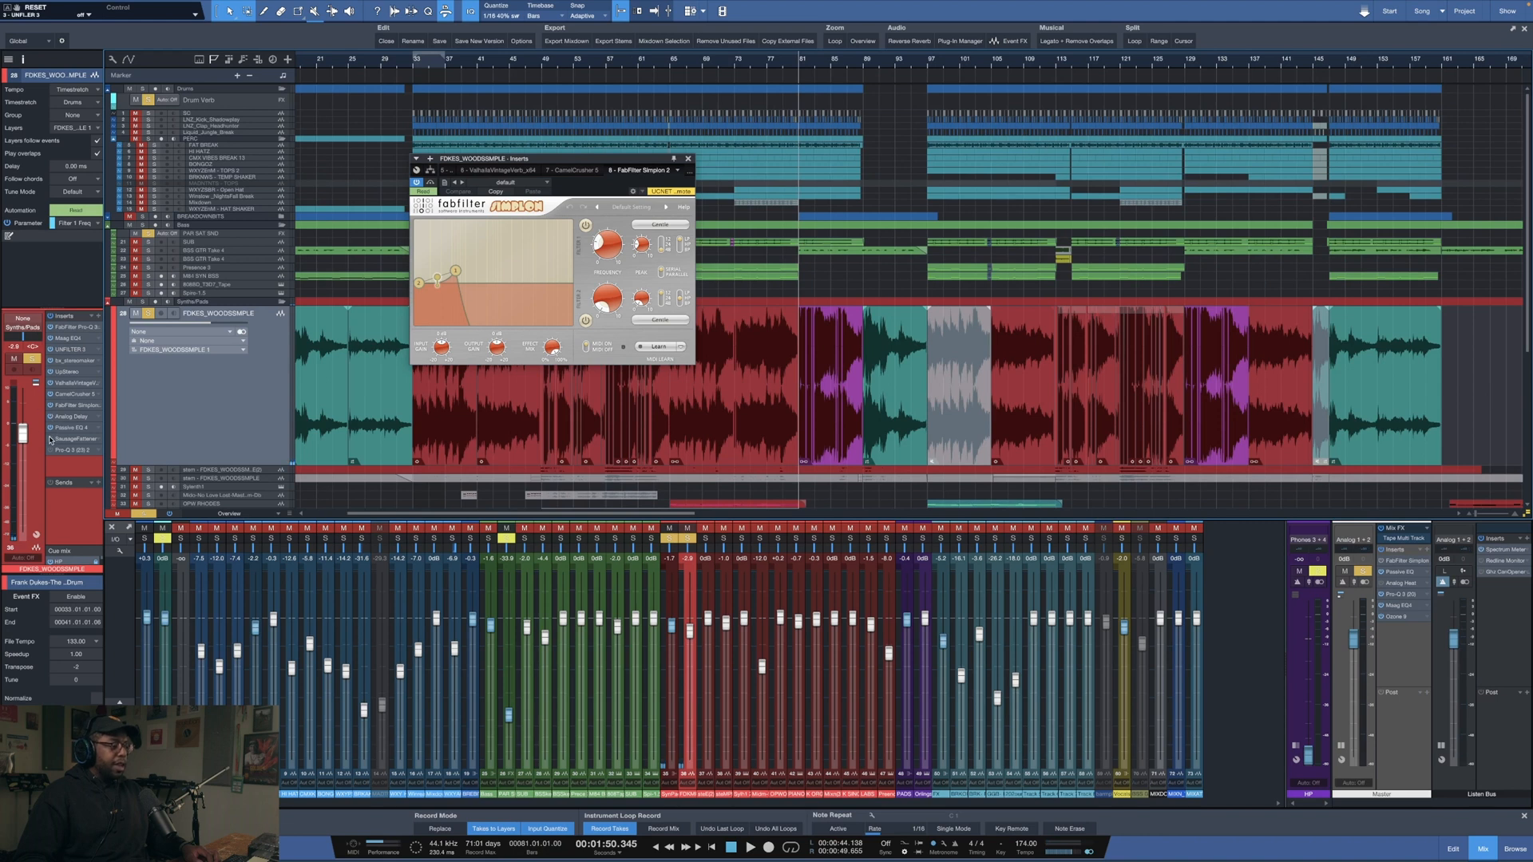
left_click(689, 160)
- Enlarge the first stem track of FDKES_WOODSSMPLE, solo it in place of the original sample, and move the playhead to bar 58
scroll(251, 302, "down", 5)
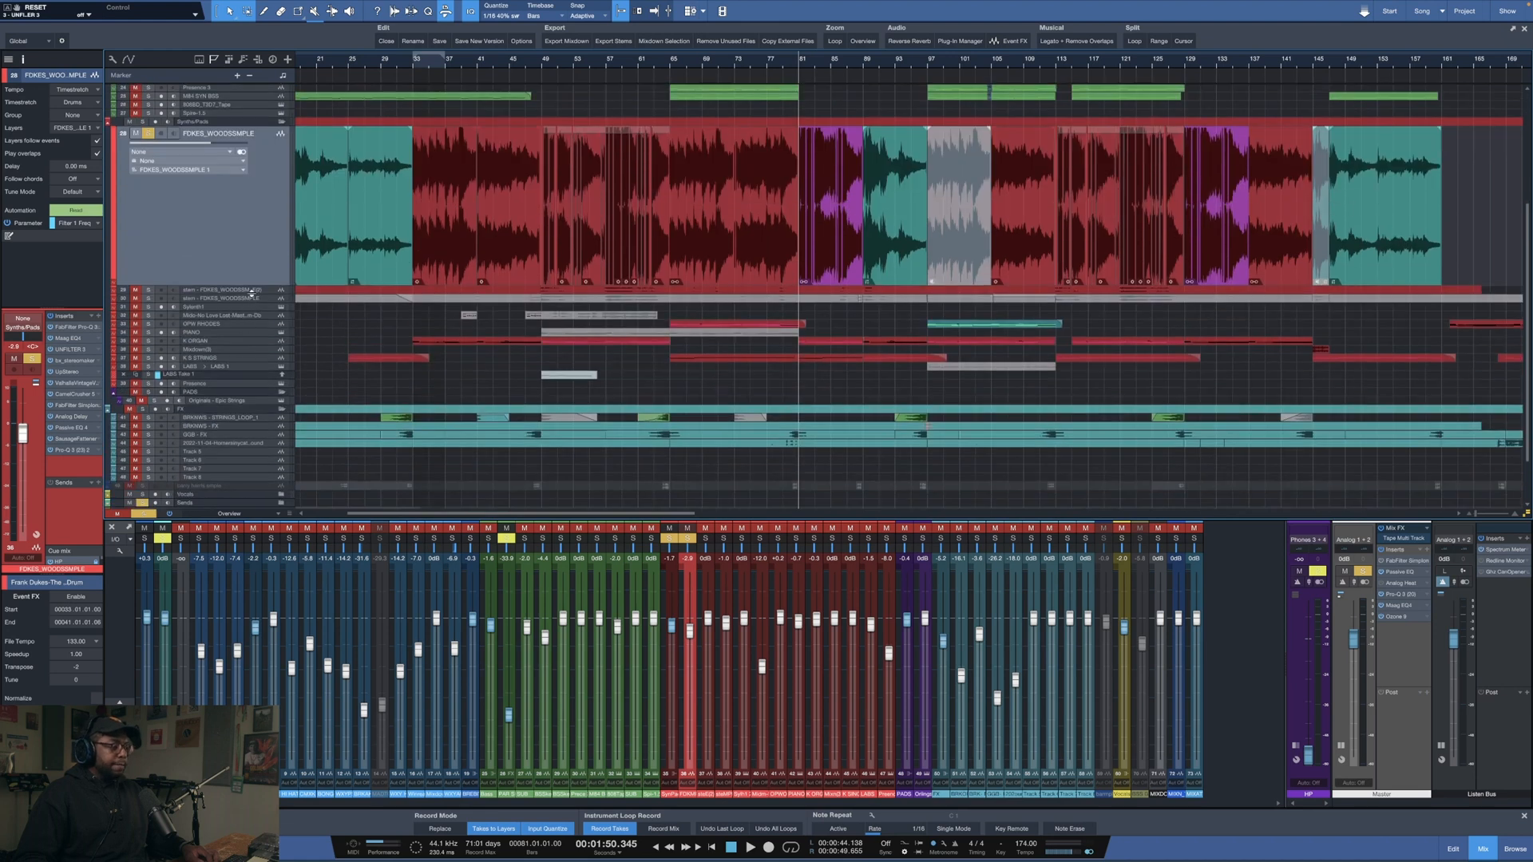
left_click_drag(251, 293, 231, 410)
left_click(151, 293)
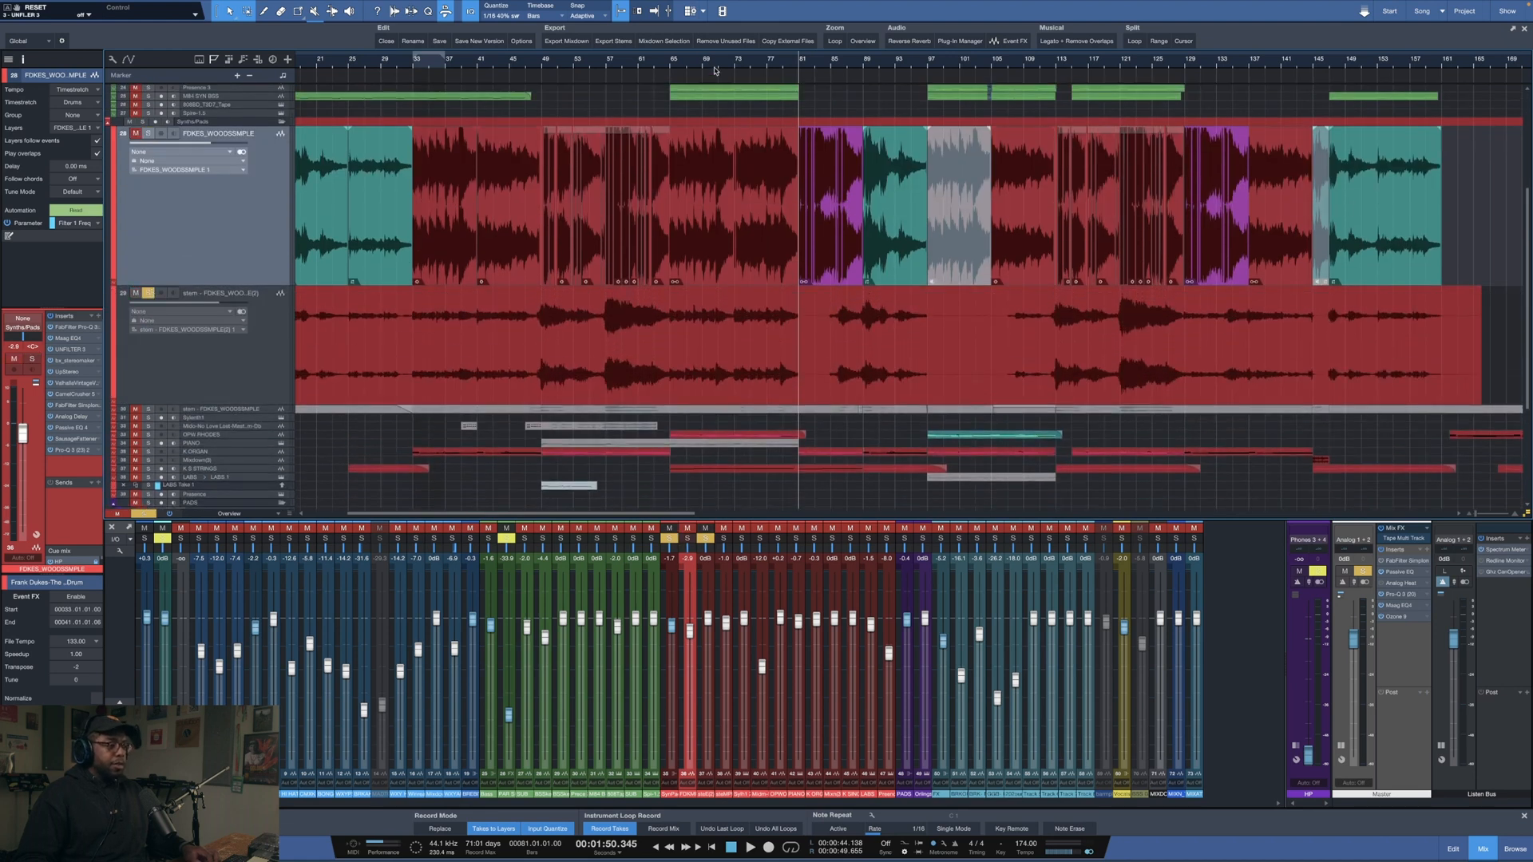
left_click(668, 65)
key("w")
left_click(520, 65)
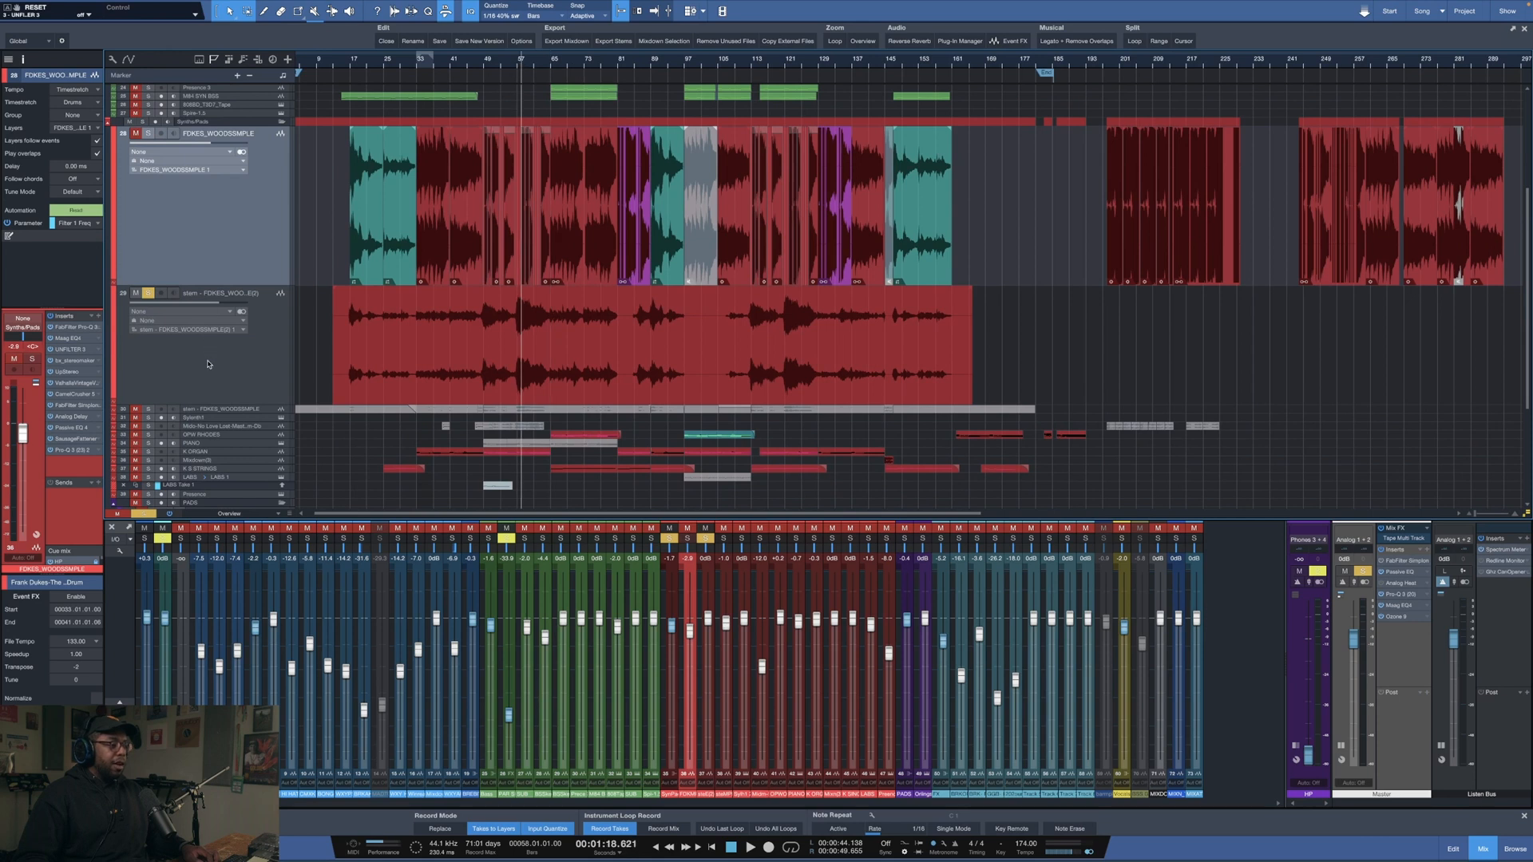
- View the Pro-Q 3 insert on the soloed FDKES_WOODSSMPLE stem track, and play the stem from bar 58
left_click(207, 364)
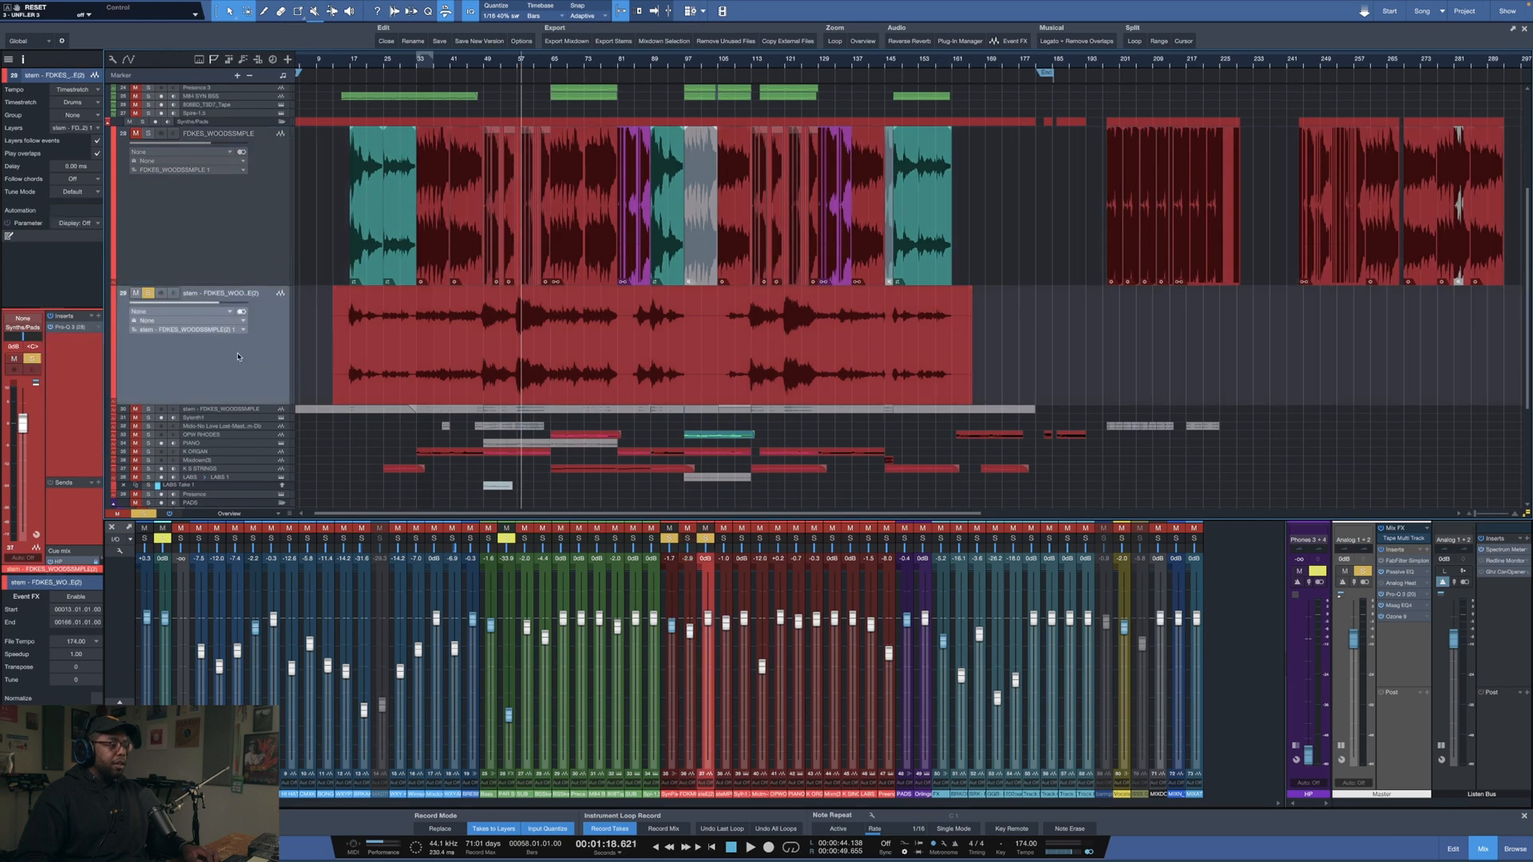
left_click(76, 330)
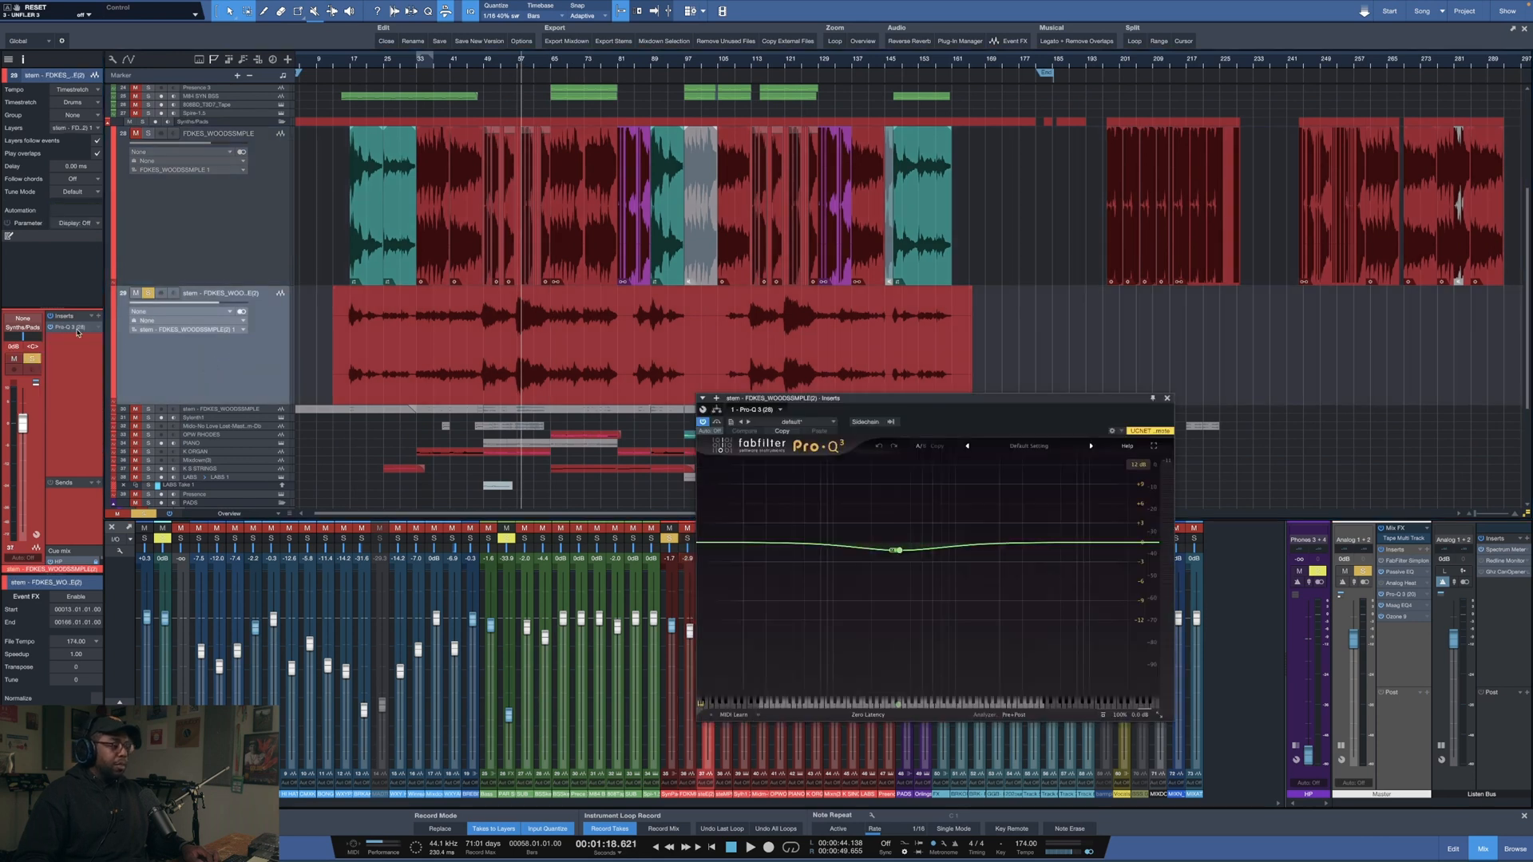
left_click(1166, 401)
key("space")
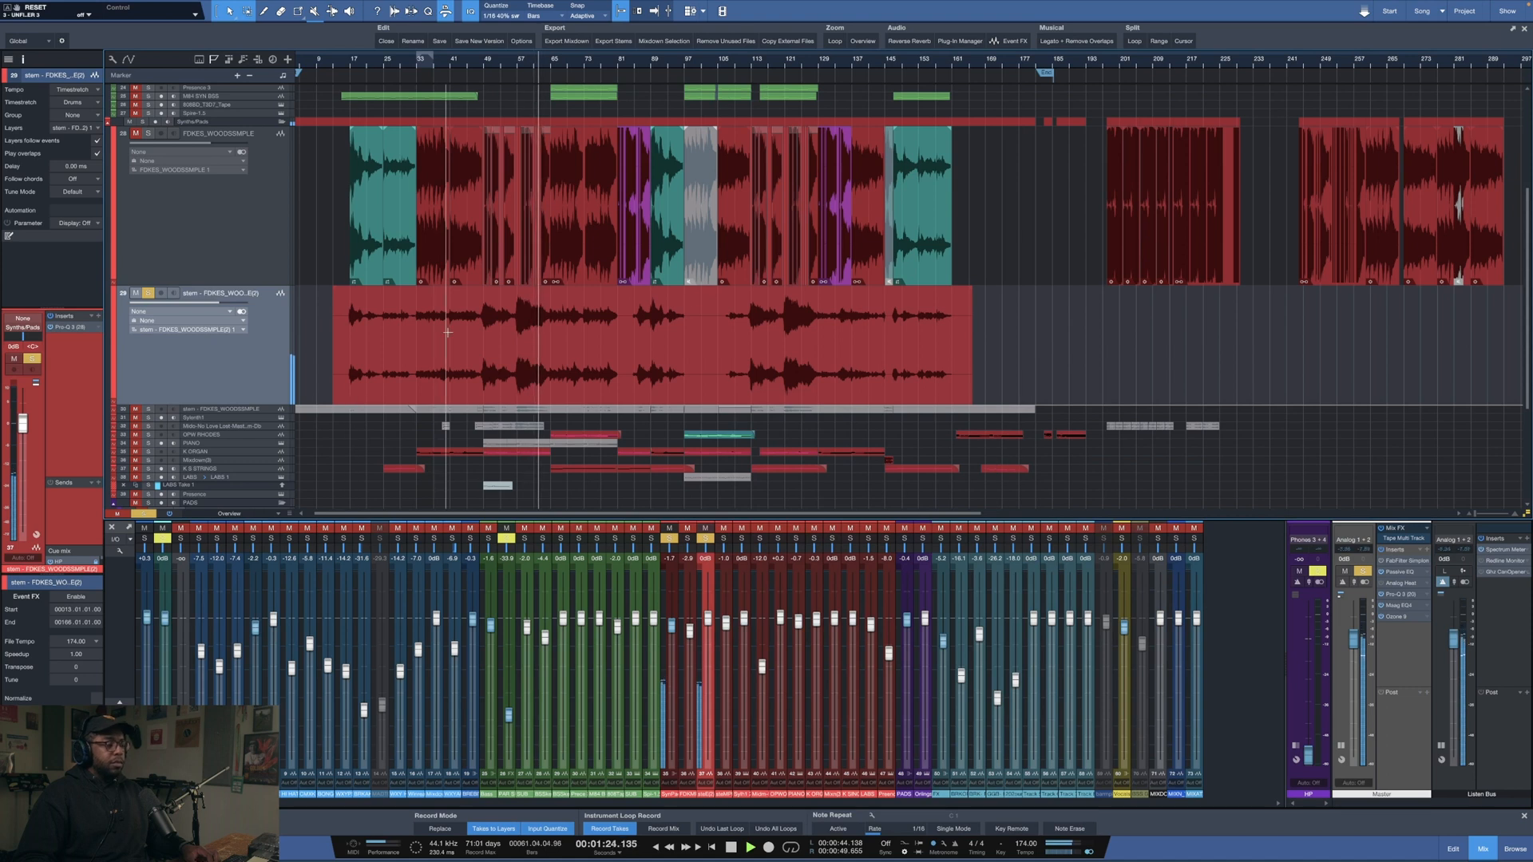
key("space")
- Solo the original FDKES_WOODSSMPLE track in place of the stem, and play its chopped section from bar 198
left_click(147, 133)
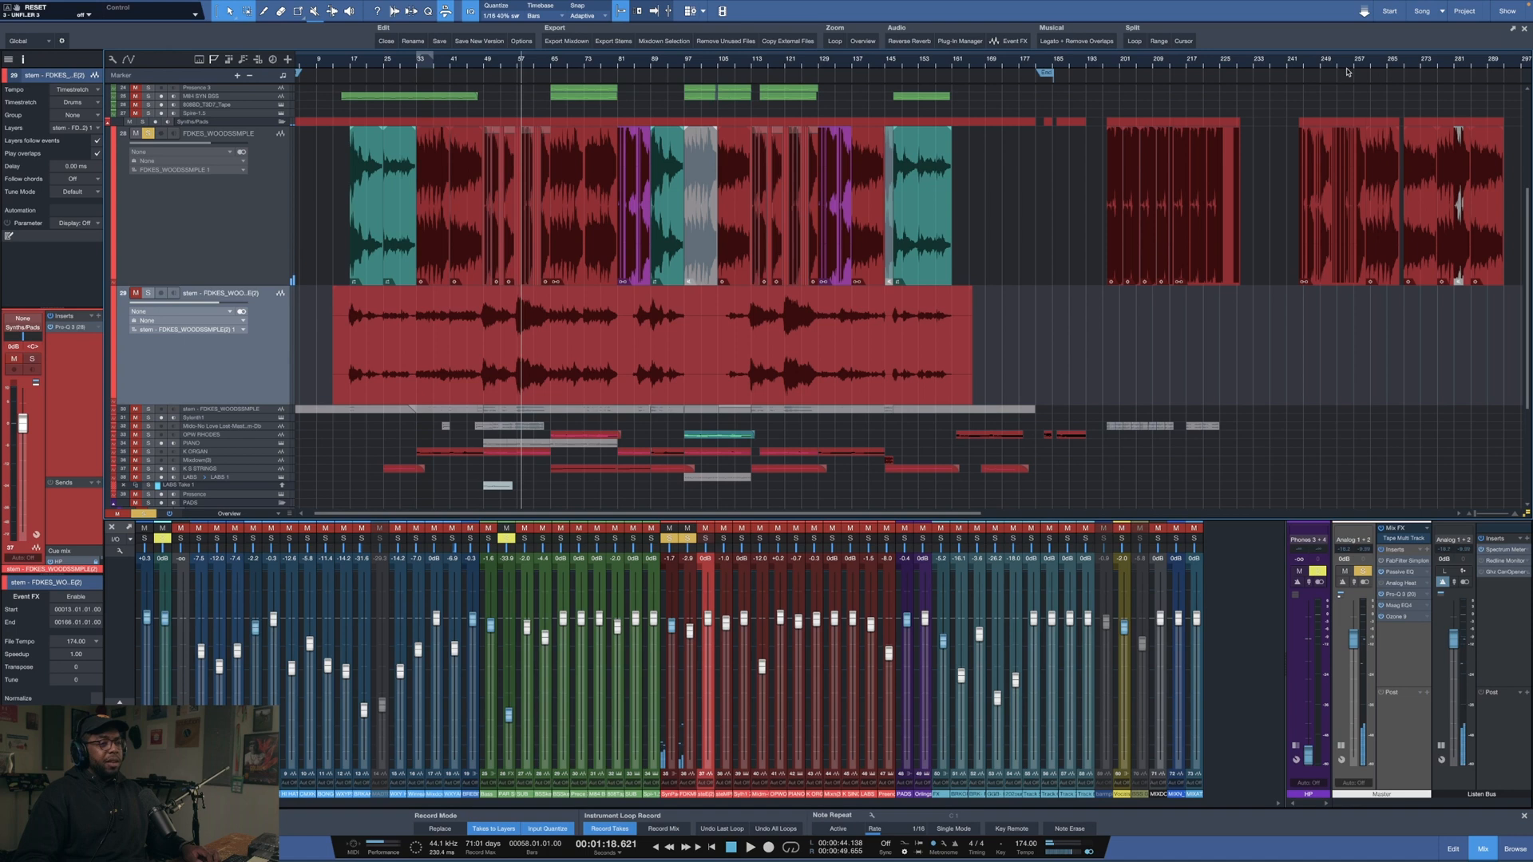
left_click_drag(1325, 64, 779, 85)
left_click(557, 63)
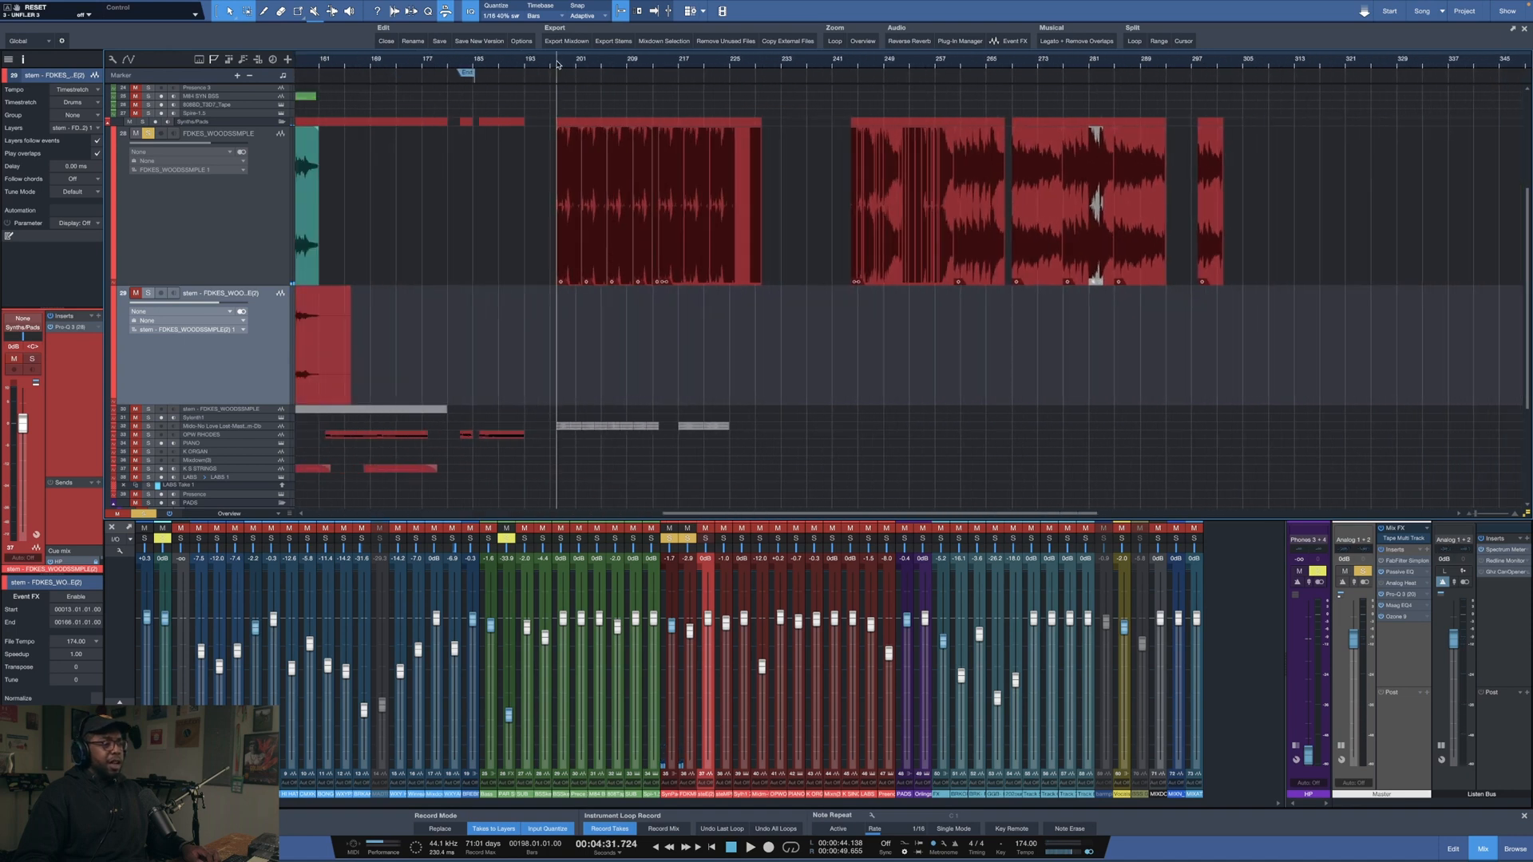
key("space")
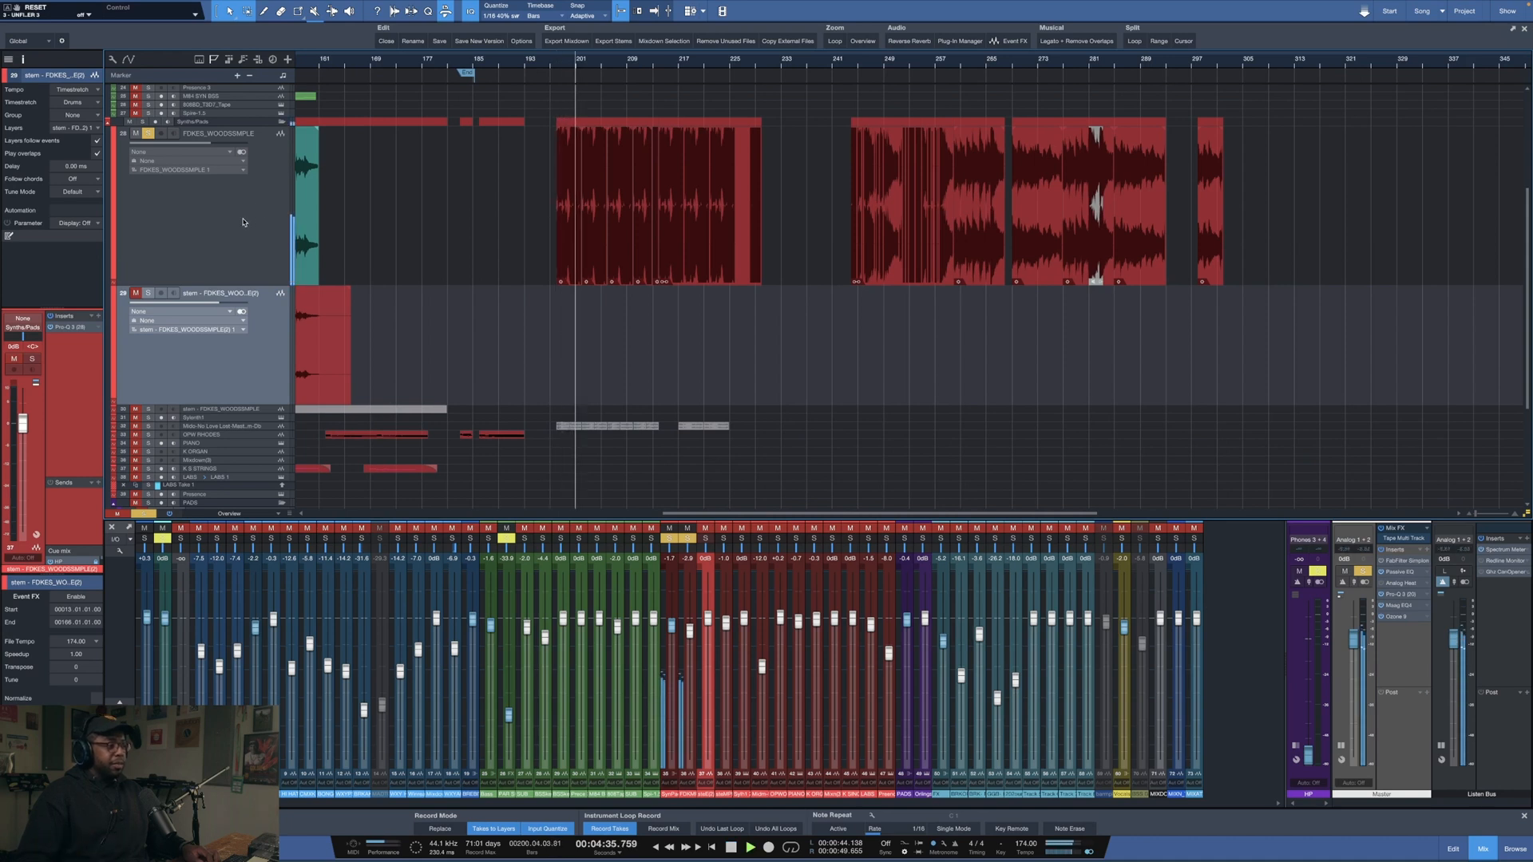
key("space")
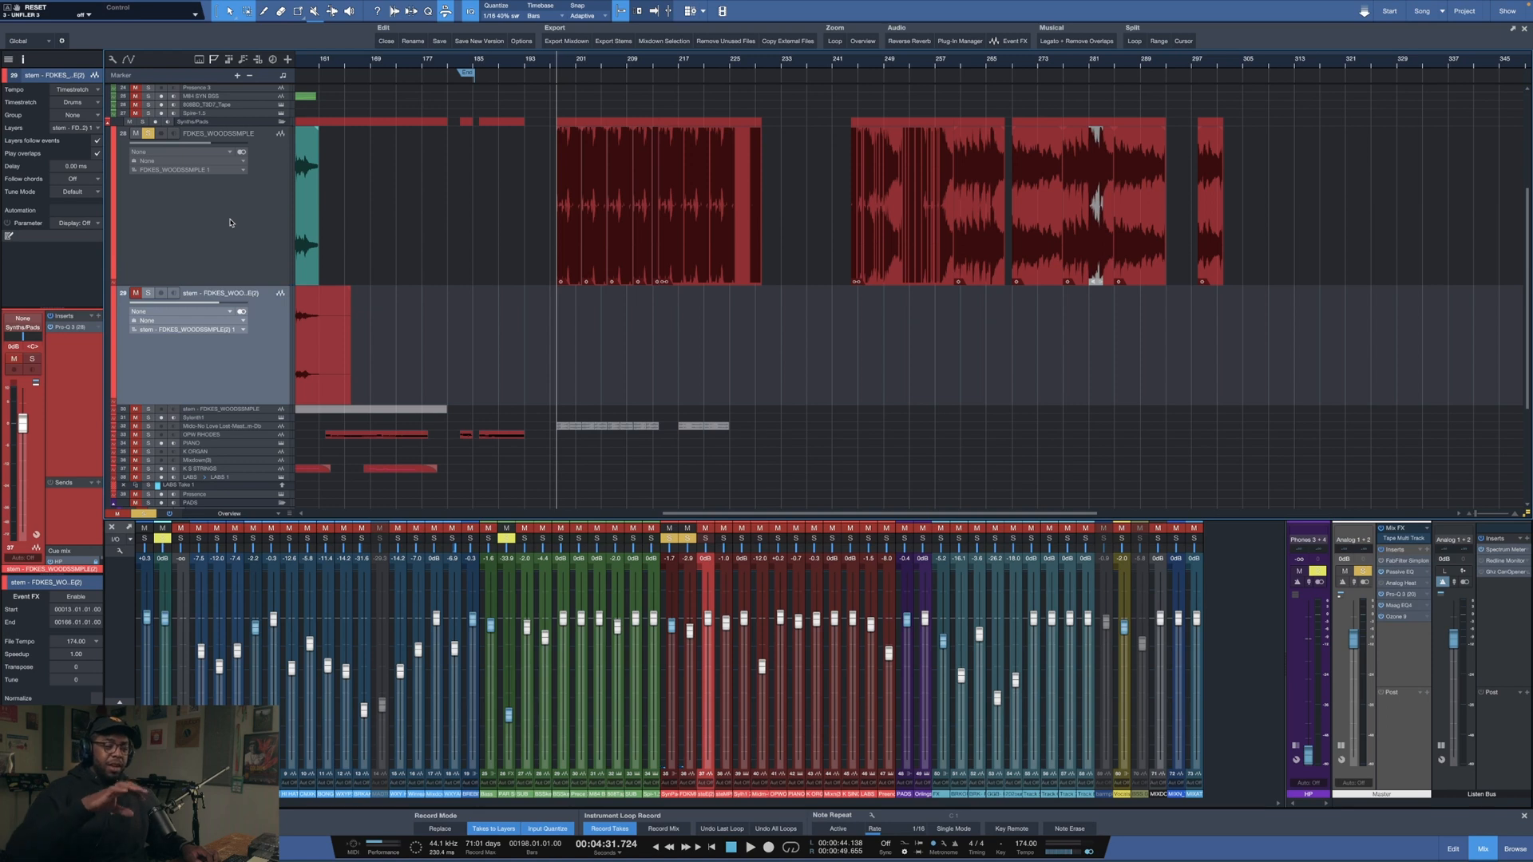
- Play the later chopped section of FDKES_WOODSSMPLE from bar 244
left_click(853, 65)
scroll(893, 65, "up", 5)
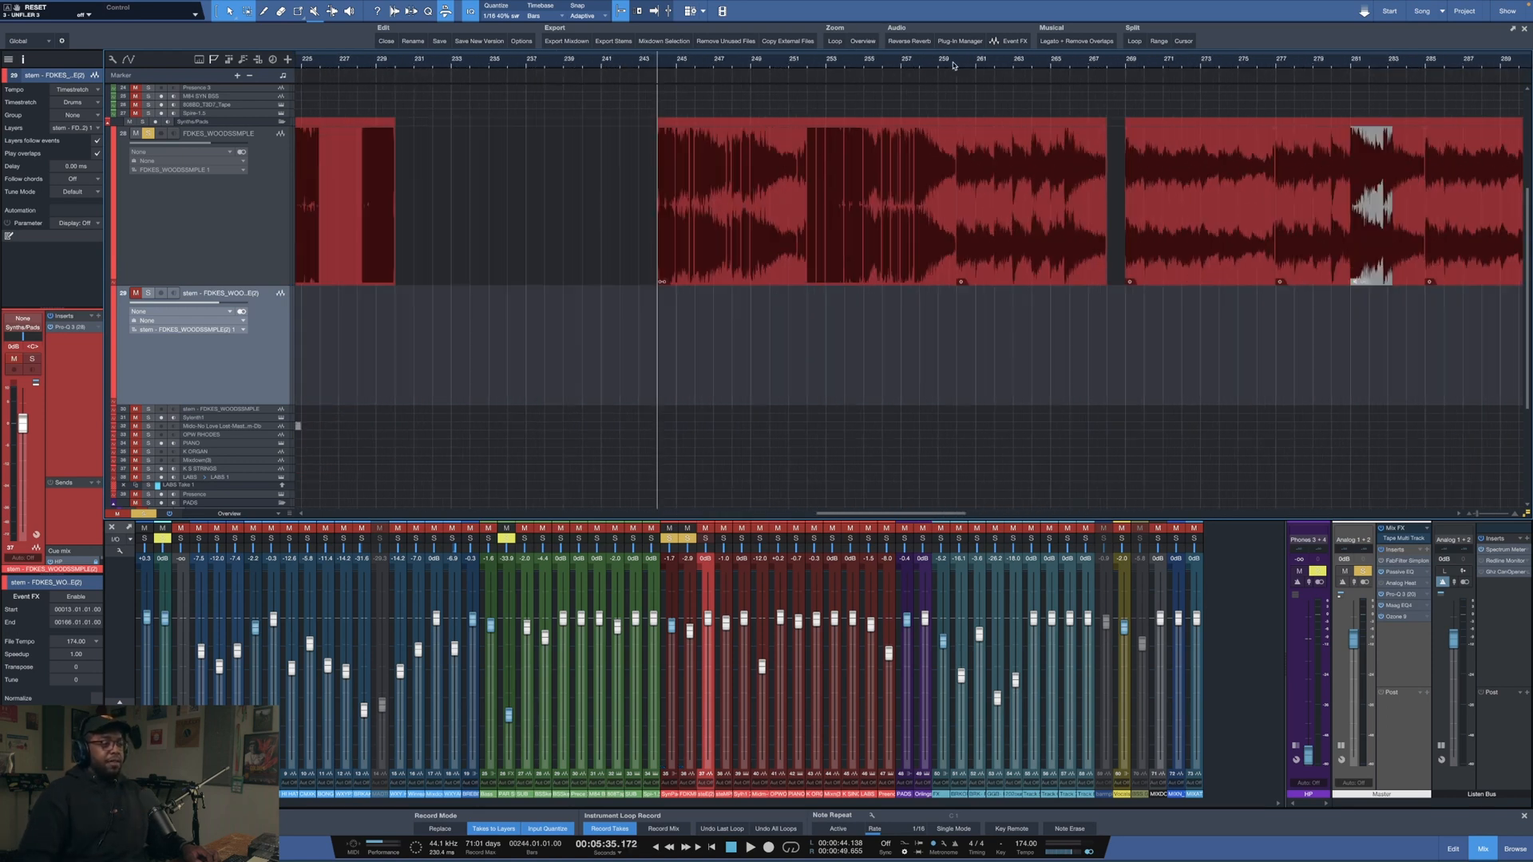
scroll(954, 66, "up", 3)
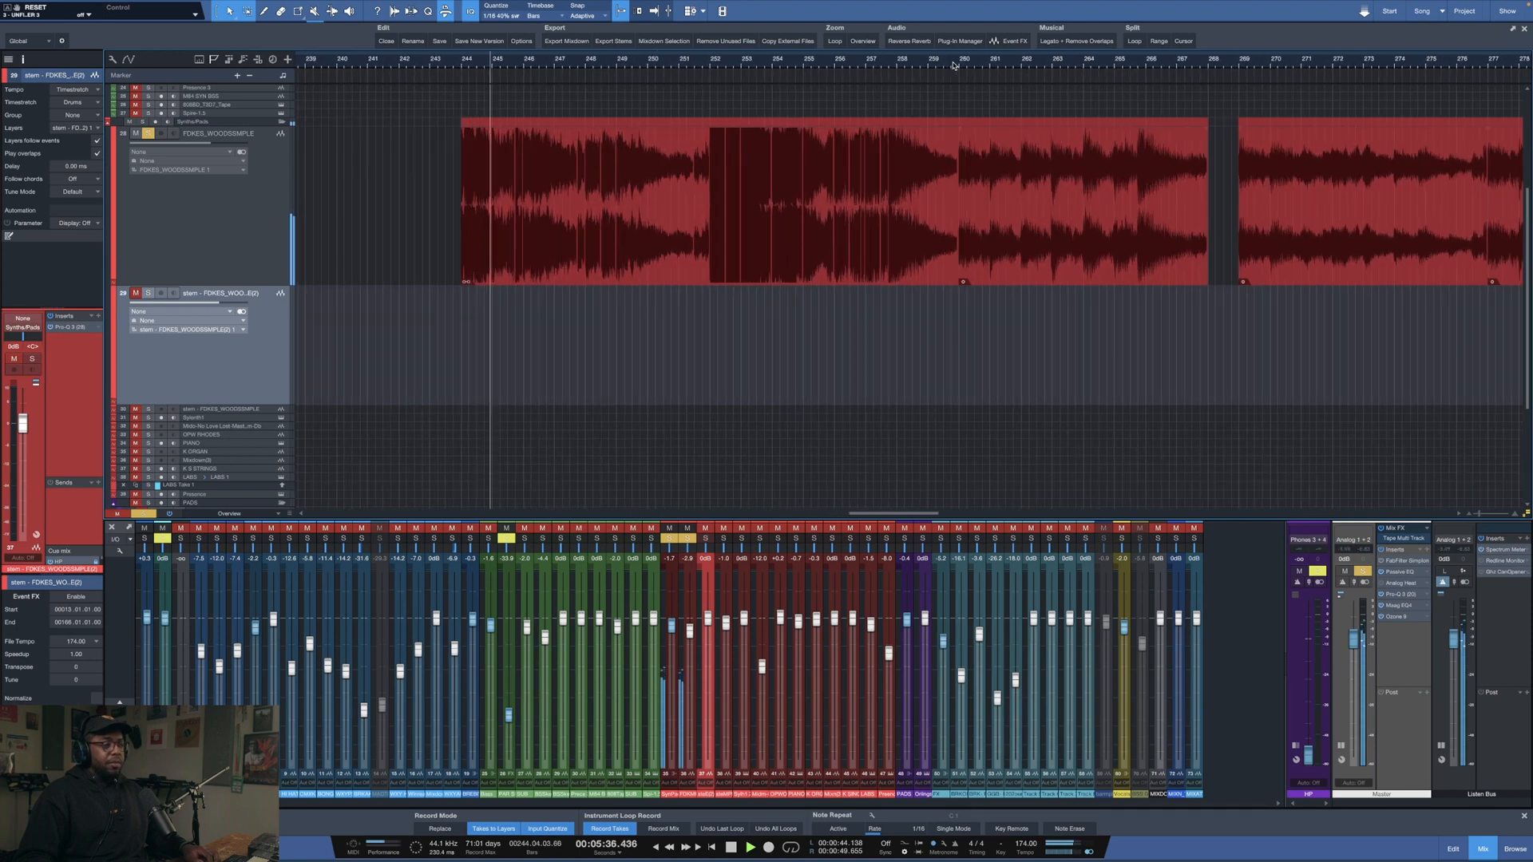
scroll(954, 66, "down", 7)
key("space")
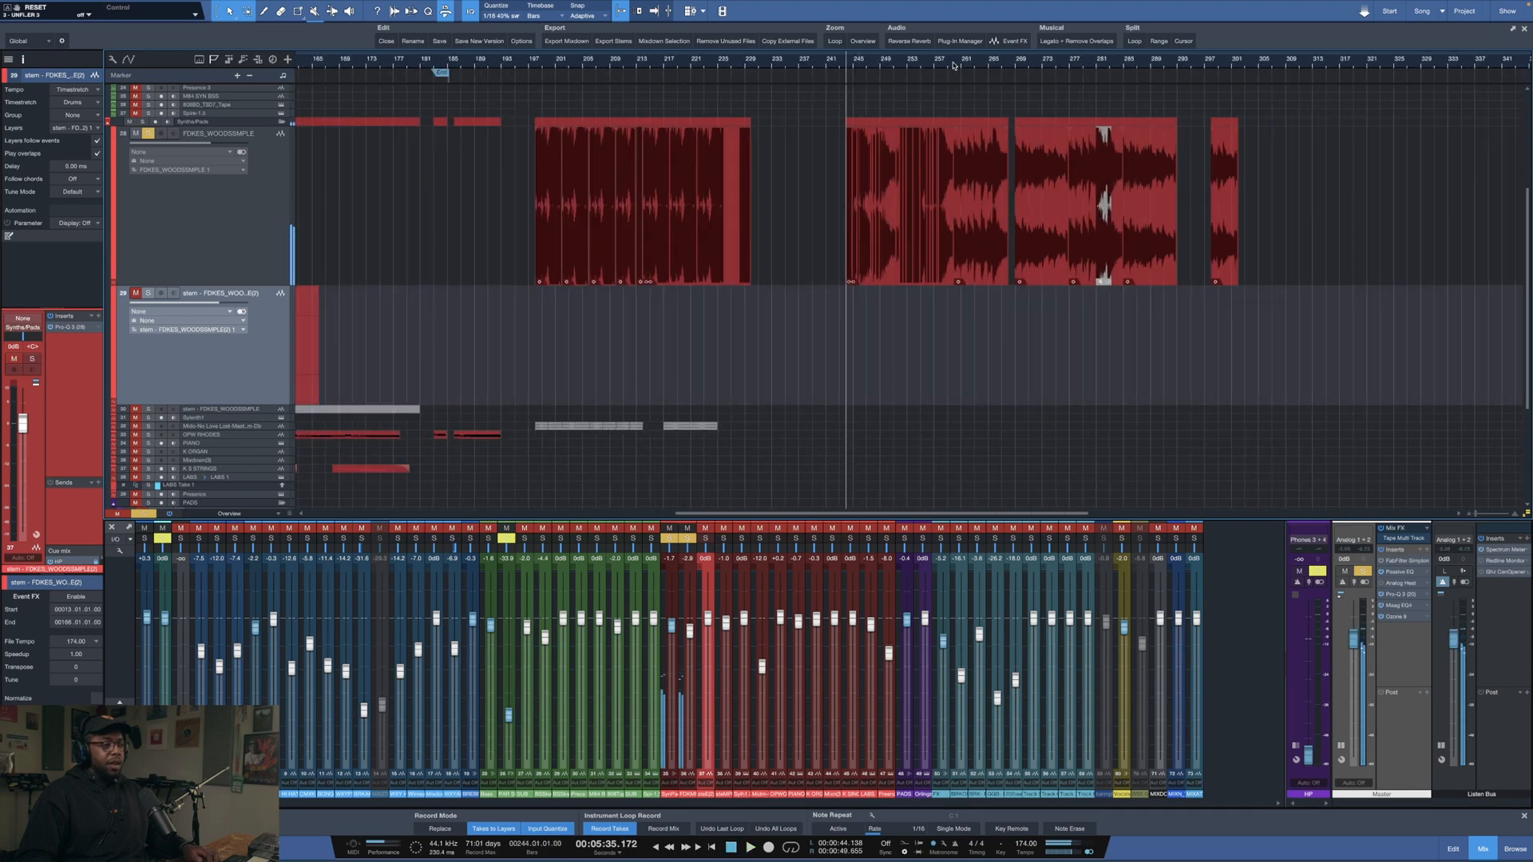
- Disable the original FDKES_WOODSSMPLE track
scroll(954, 65, "down", 4)
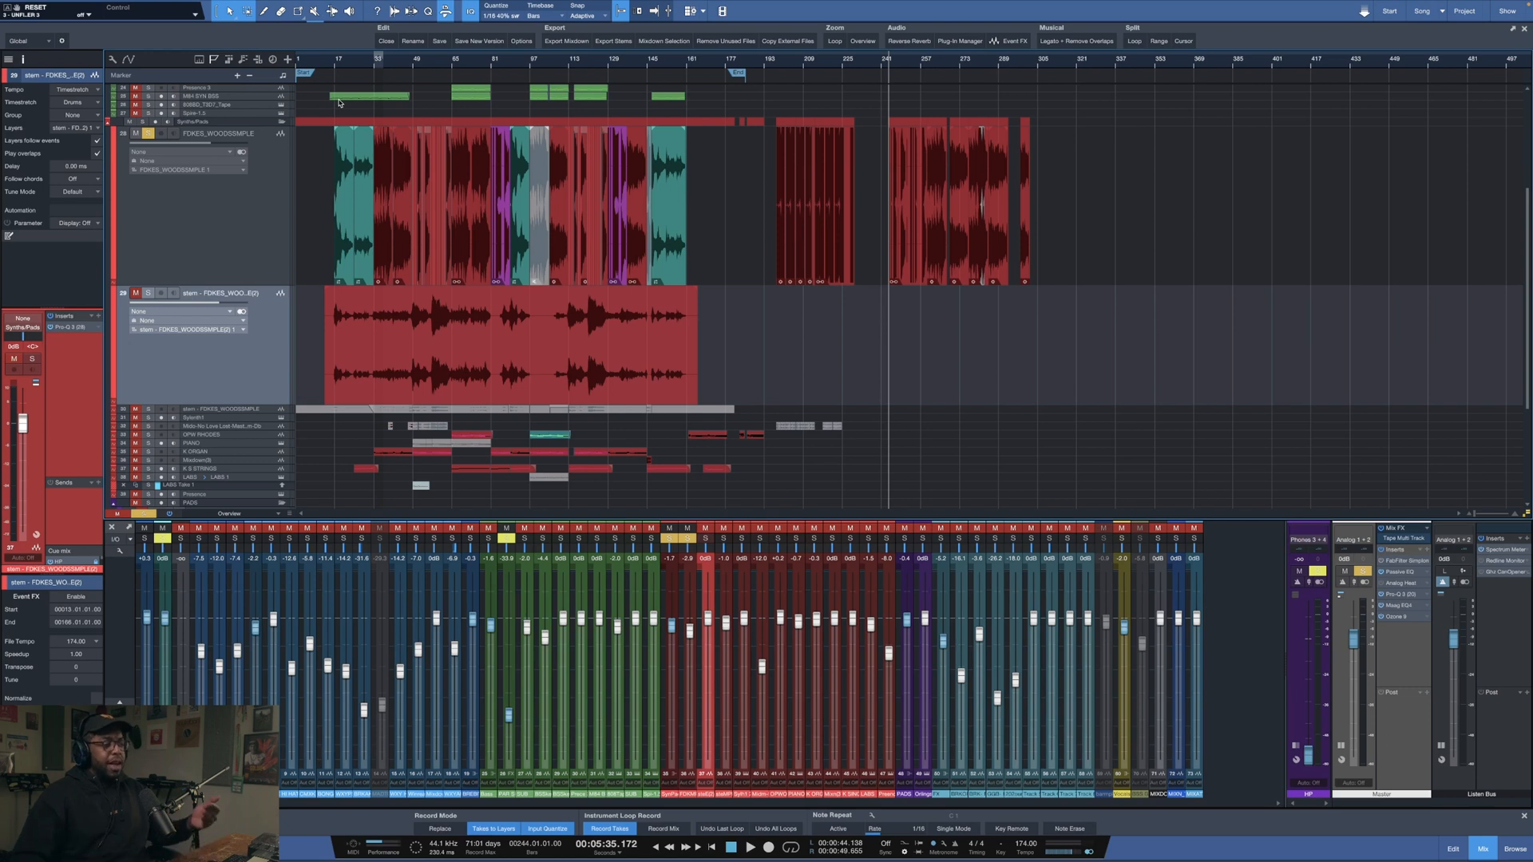
right_click(158, 169)
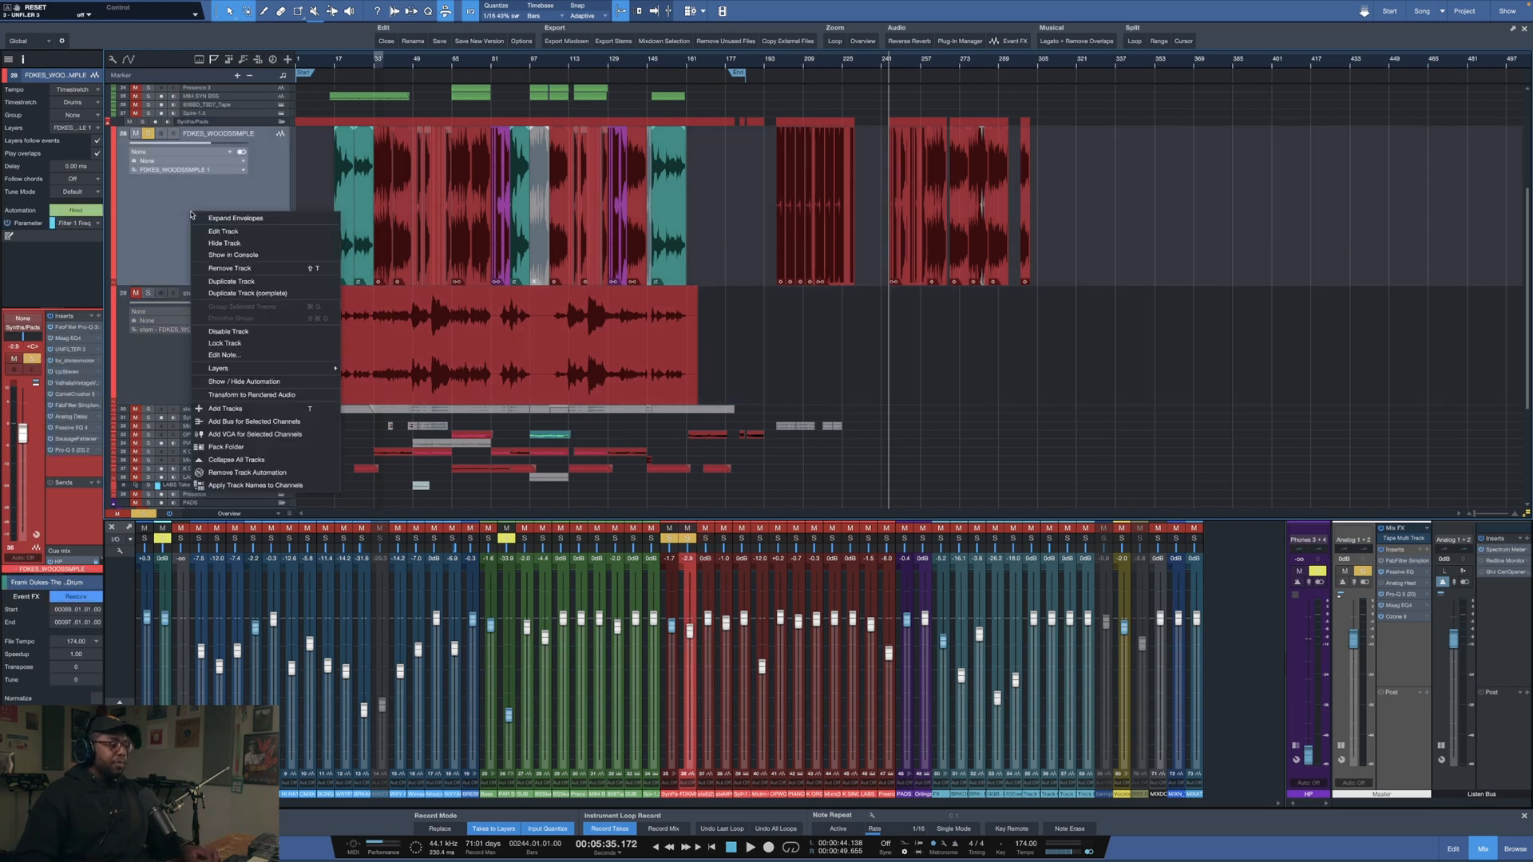
left_click(231, 333)
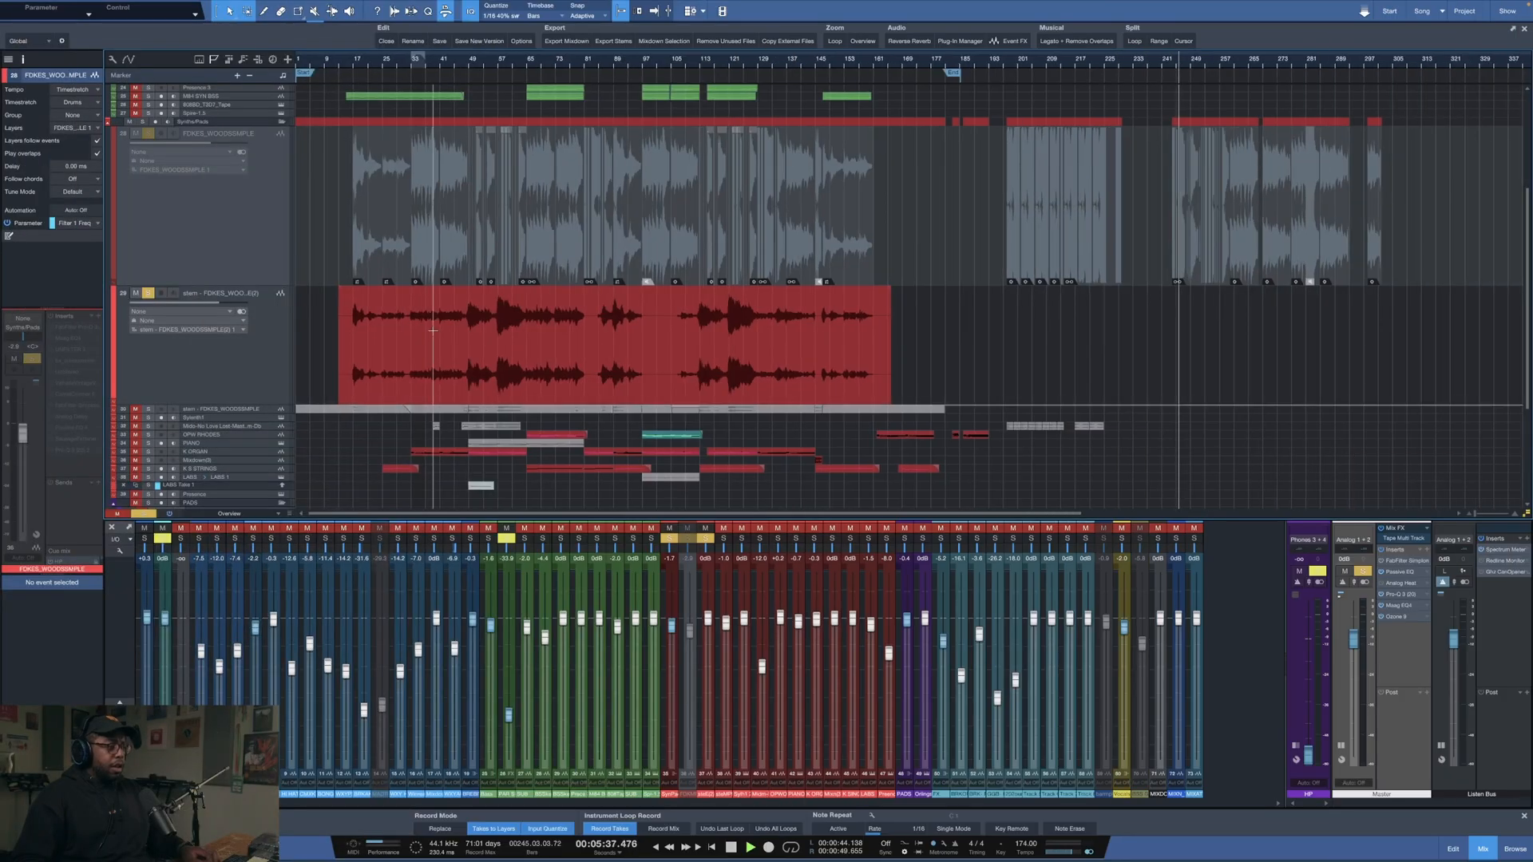
- Solo the OPW RHODES track and play it from bar 64
scroll(518, 76, "down", 2)
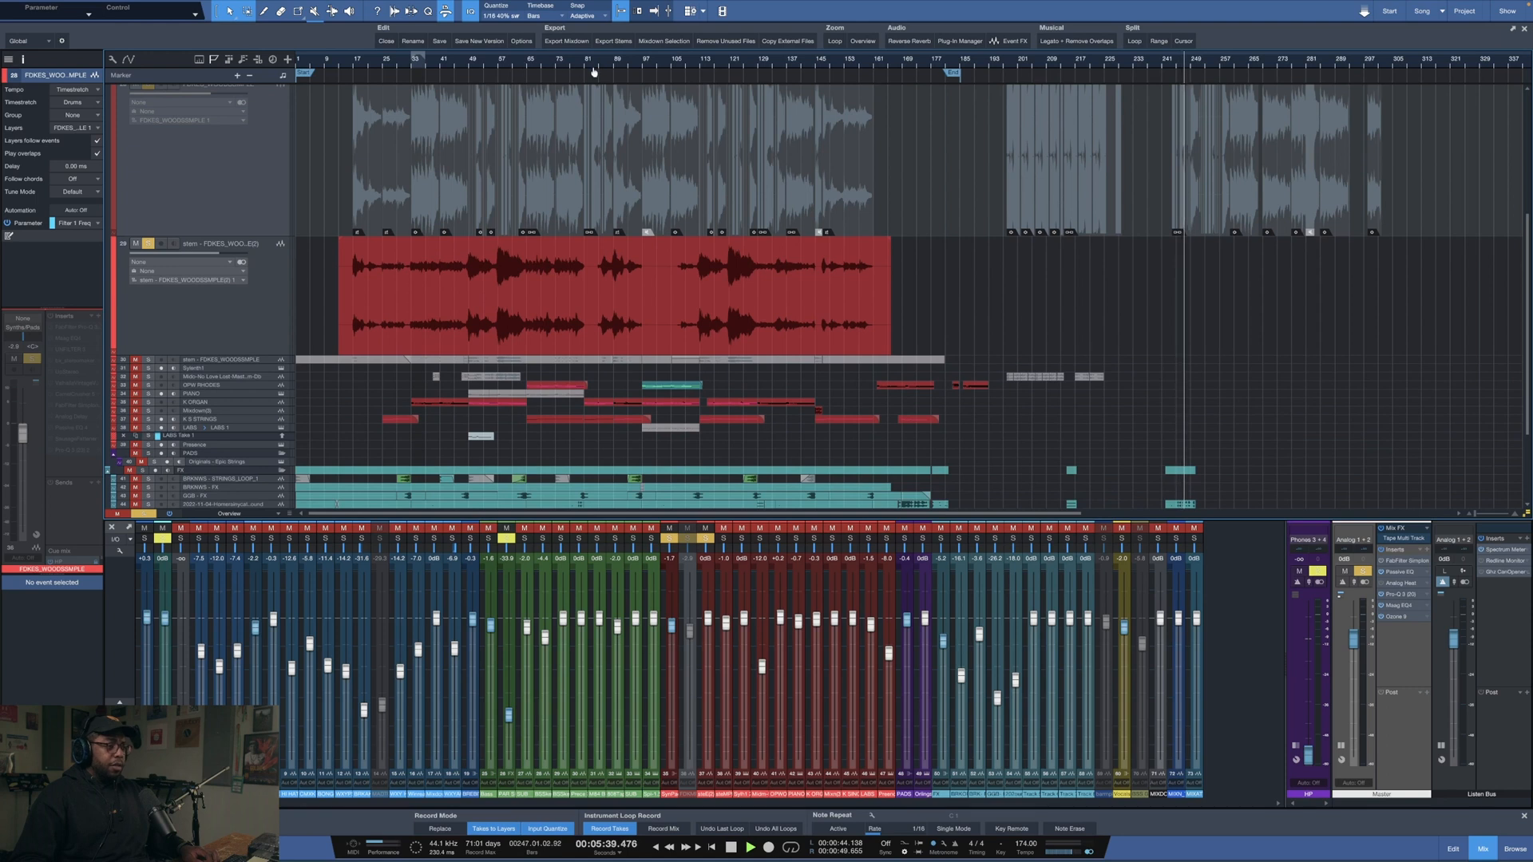
left_click_drag(587, 66, 839, 57)
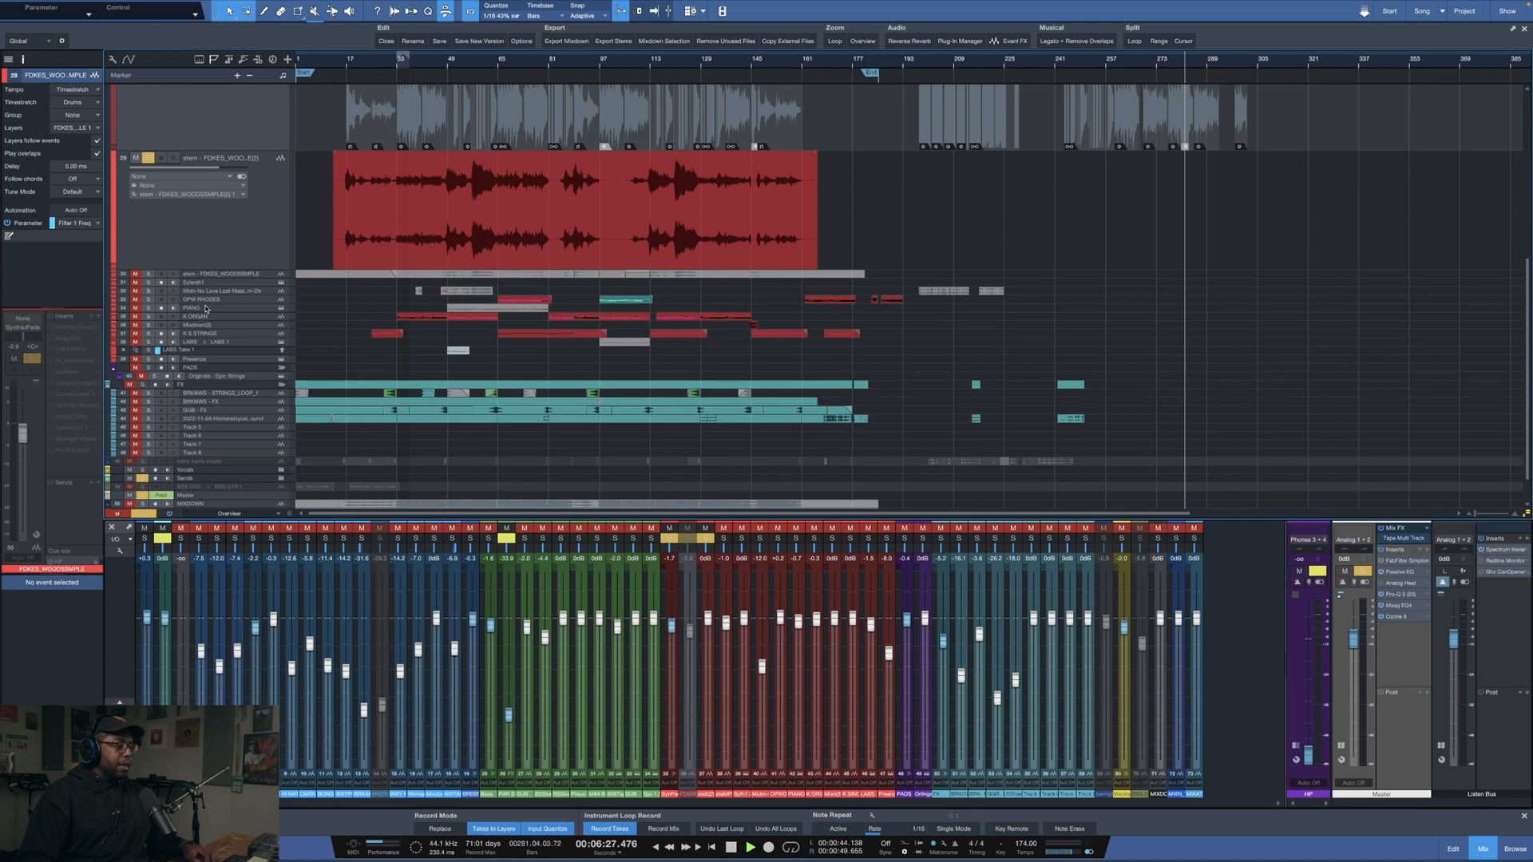
left_click(154, 301)
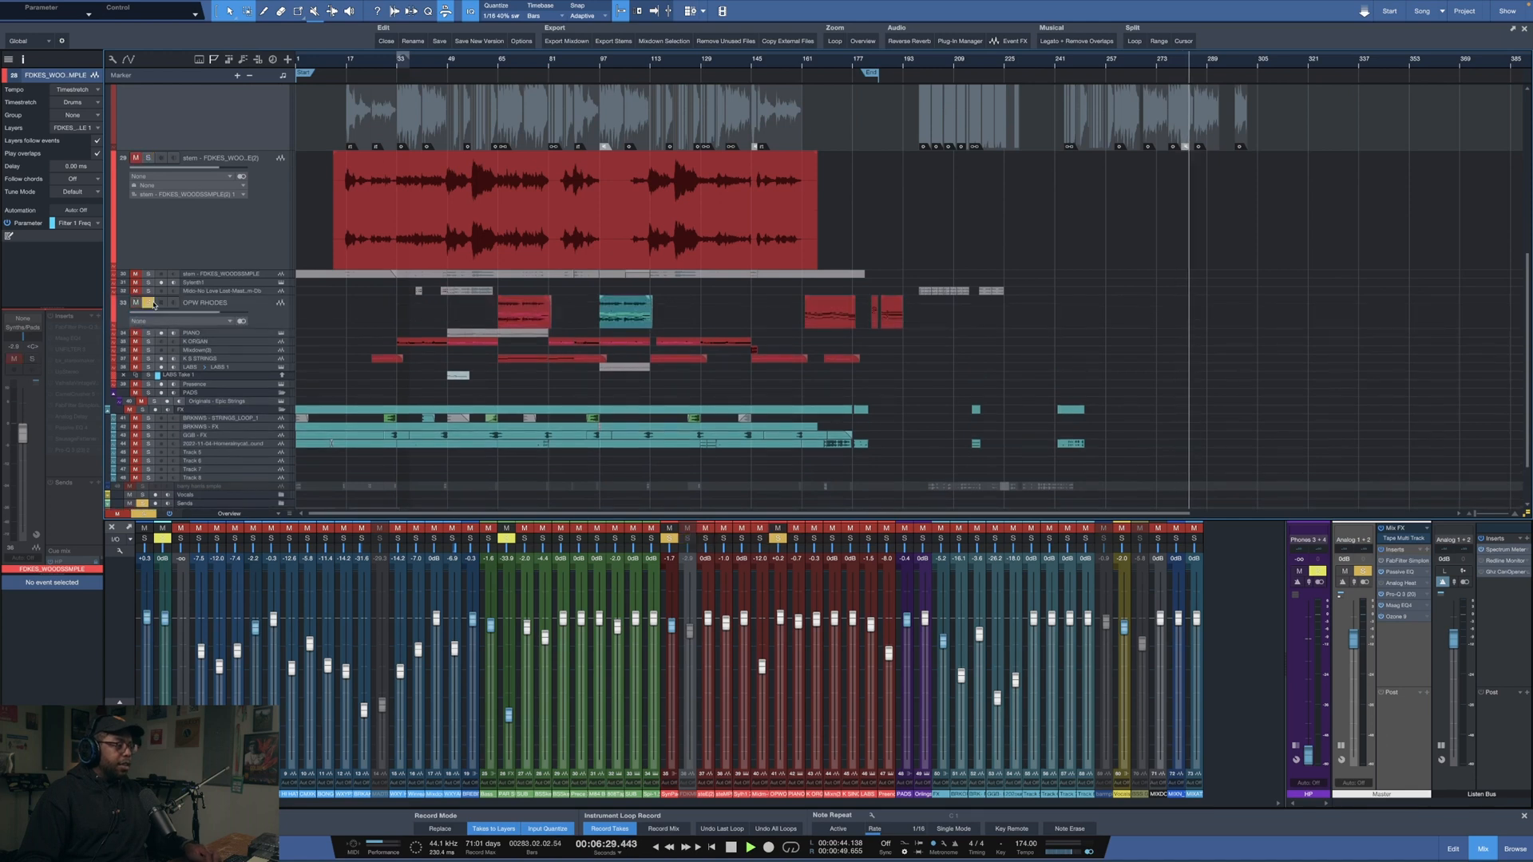
left_click(496, 64)
scroll(487, 64, "up", 5)
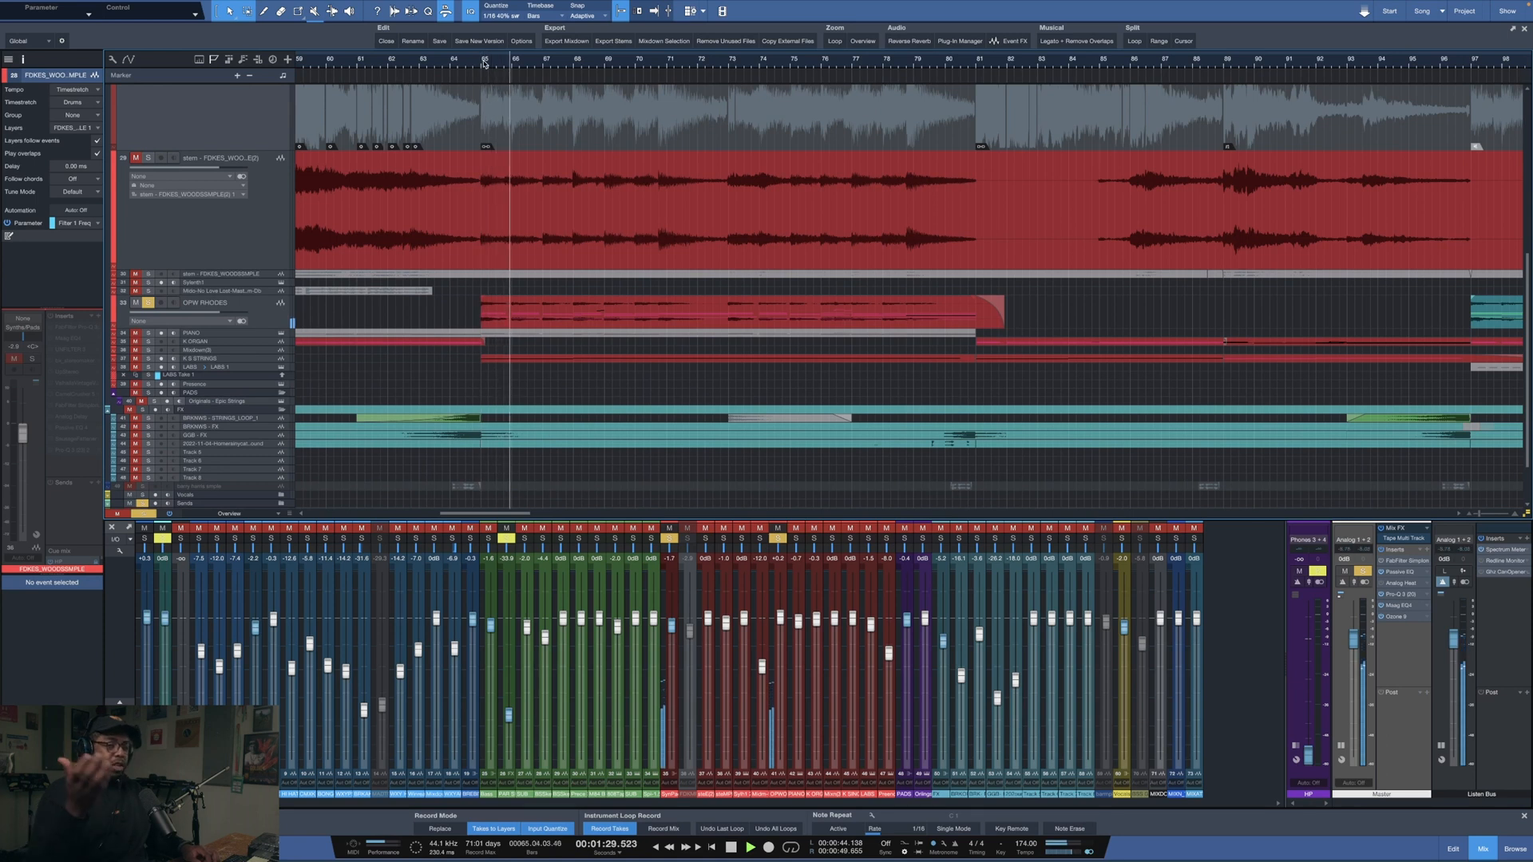
- Select the OPW RHODES track, enlarge it to show its waveform more clearly, and stop playback
left_click(259, 321)
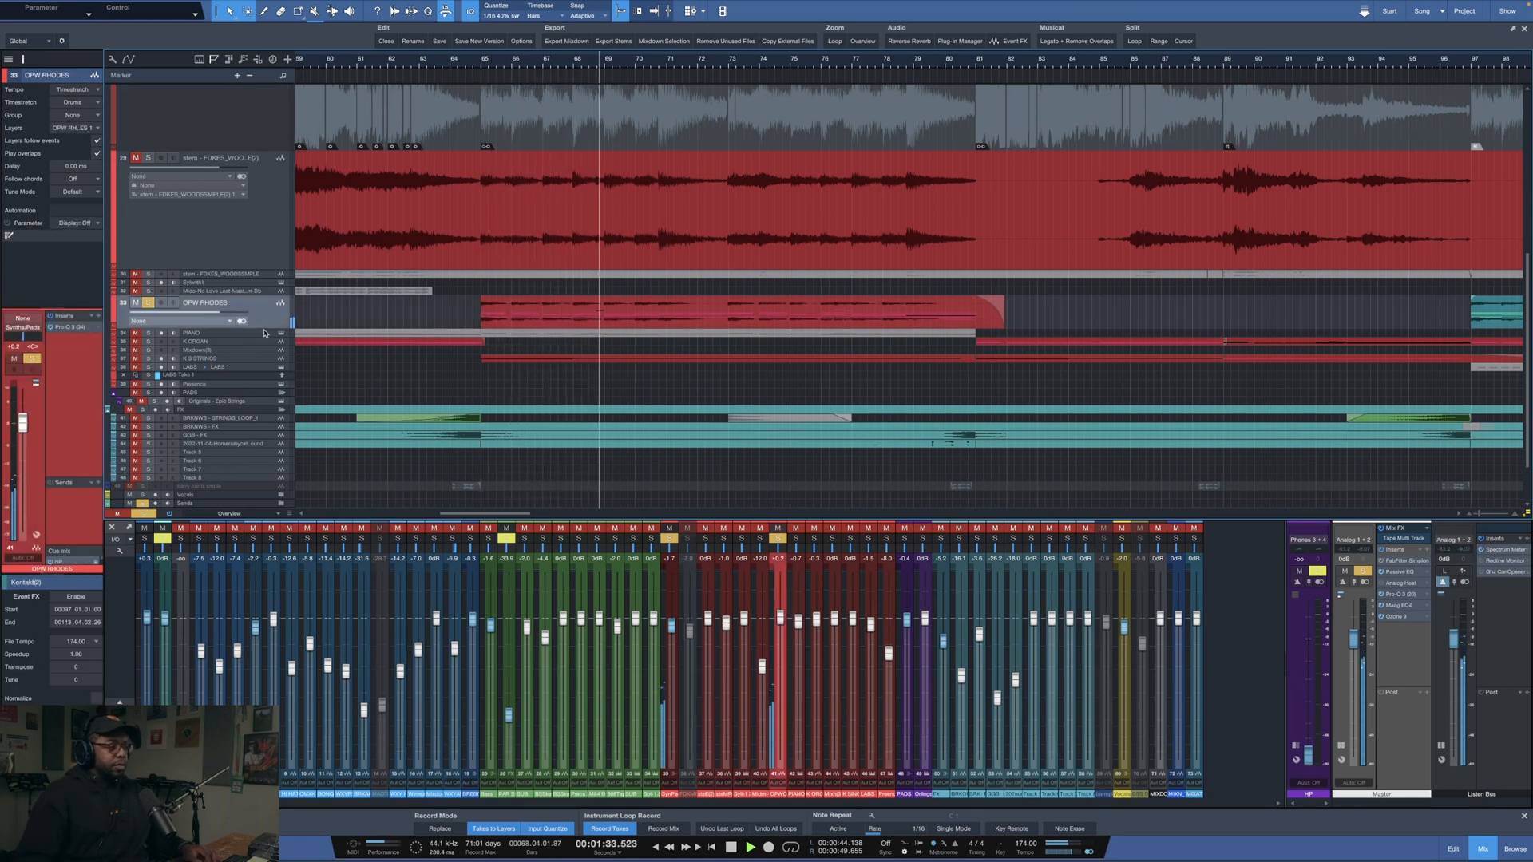
left_click_drag(266, 330, 257, 374)
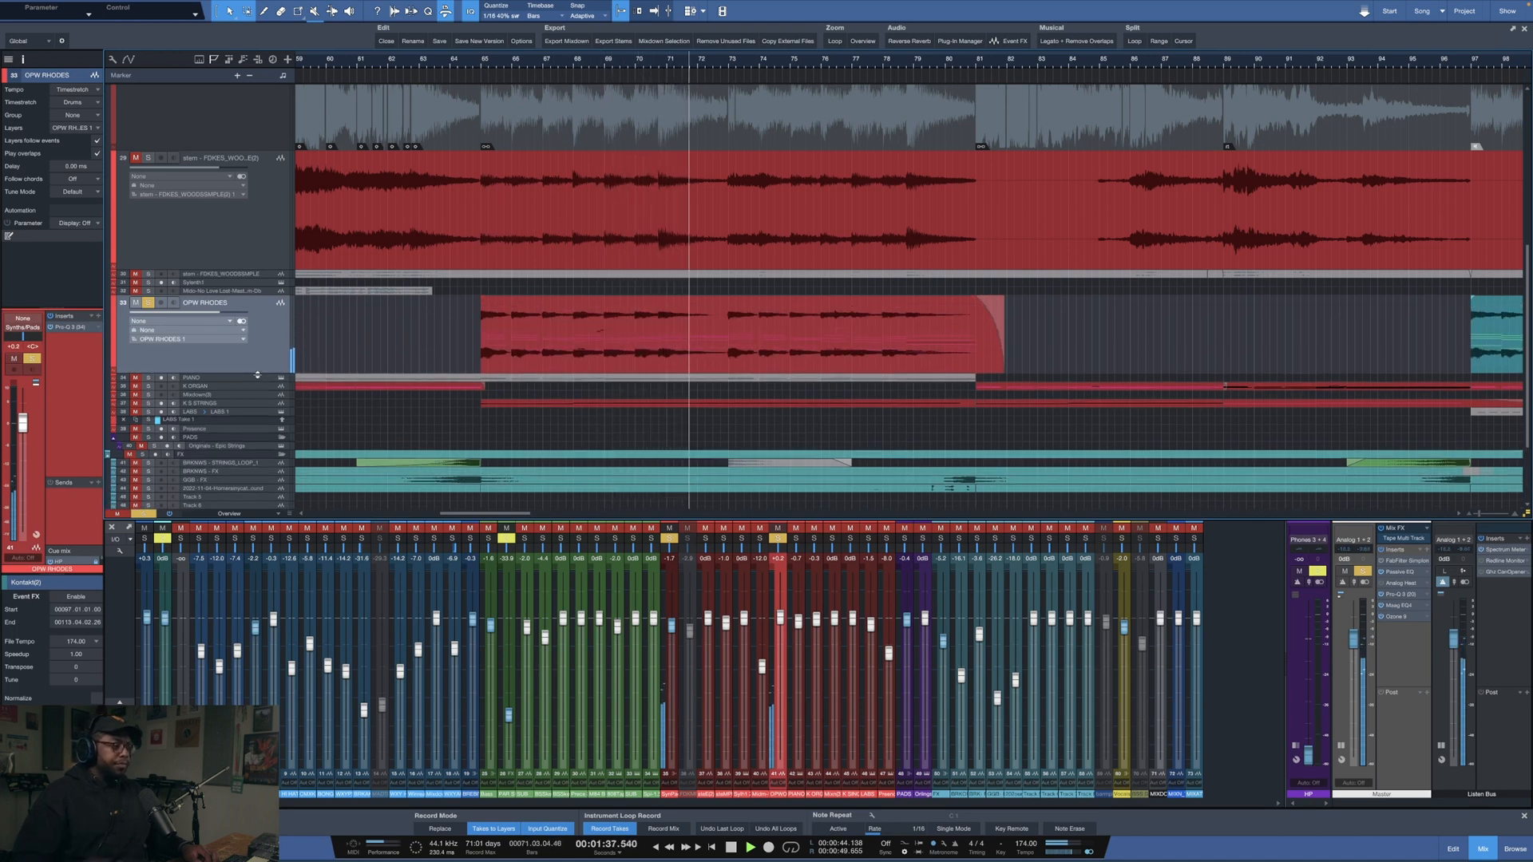
key("space")
mouse_move(271, 373)
left_mouse_down()
mouse_move(268, 443)
mouse_move(248, 389)
left_mouse_up()
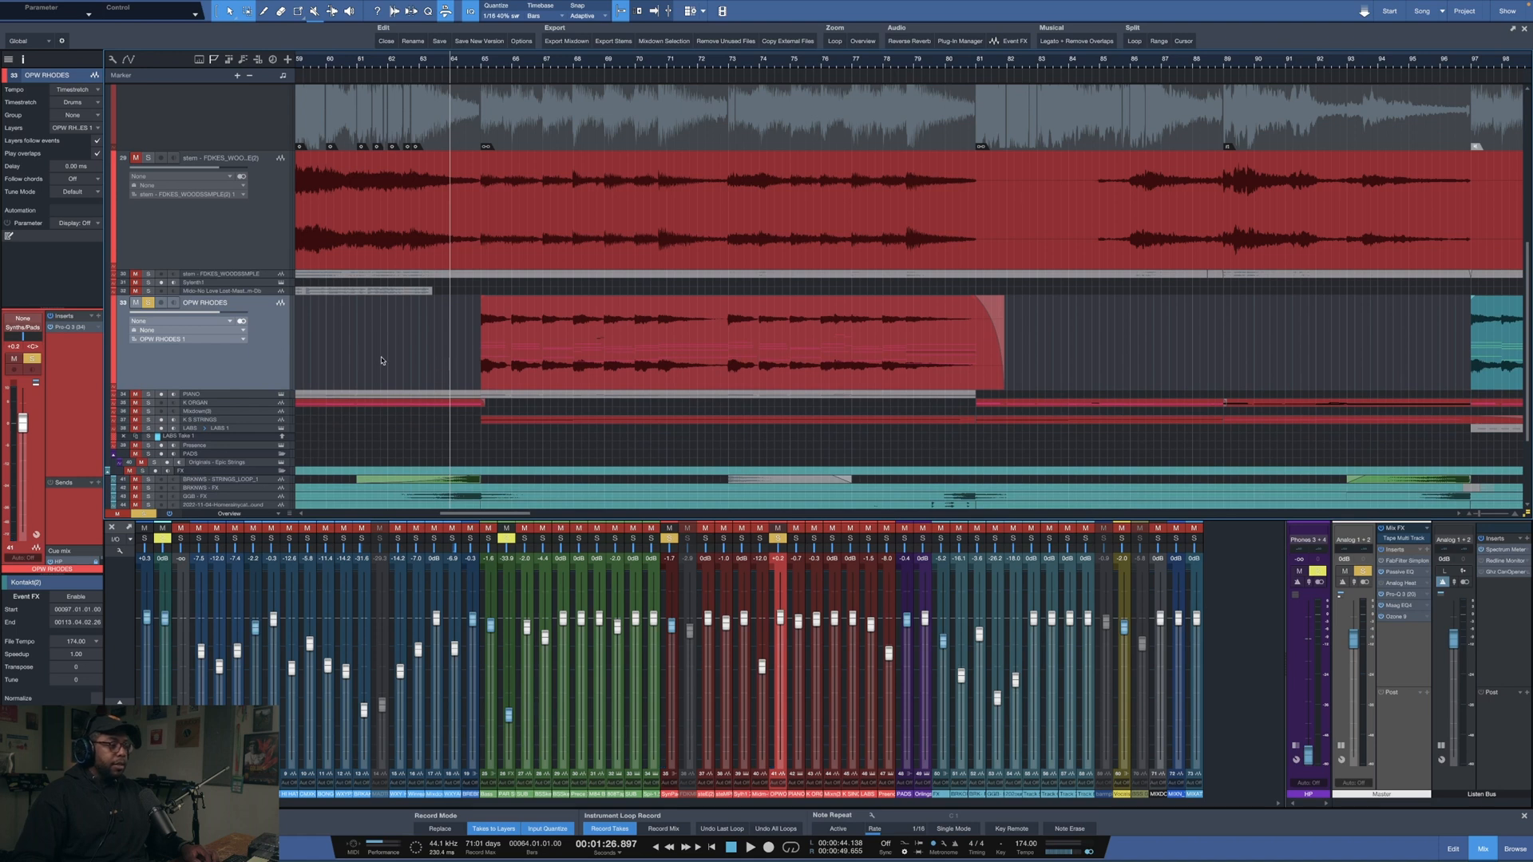
- Enlarge the K ORGAN track and move the playhead to bar 49
scroll(375, 359, "down", 3)
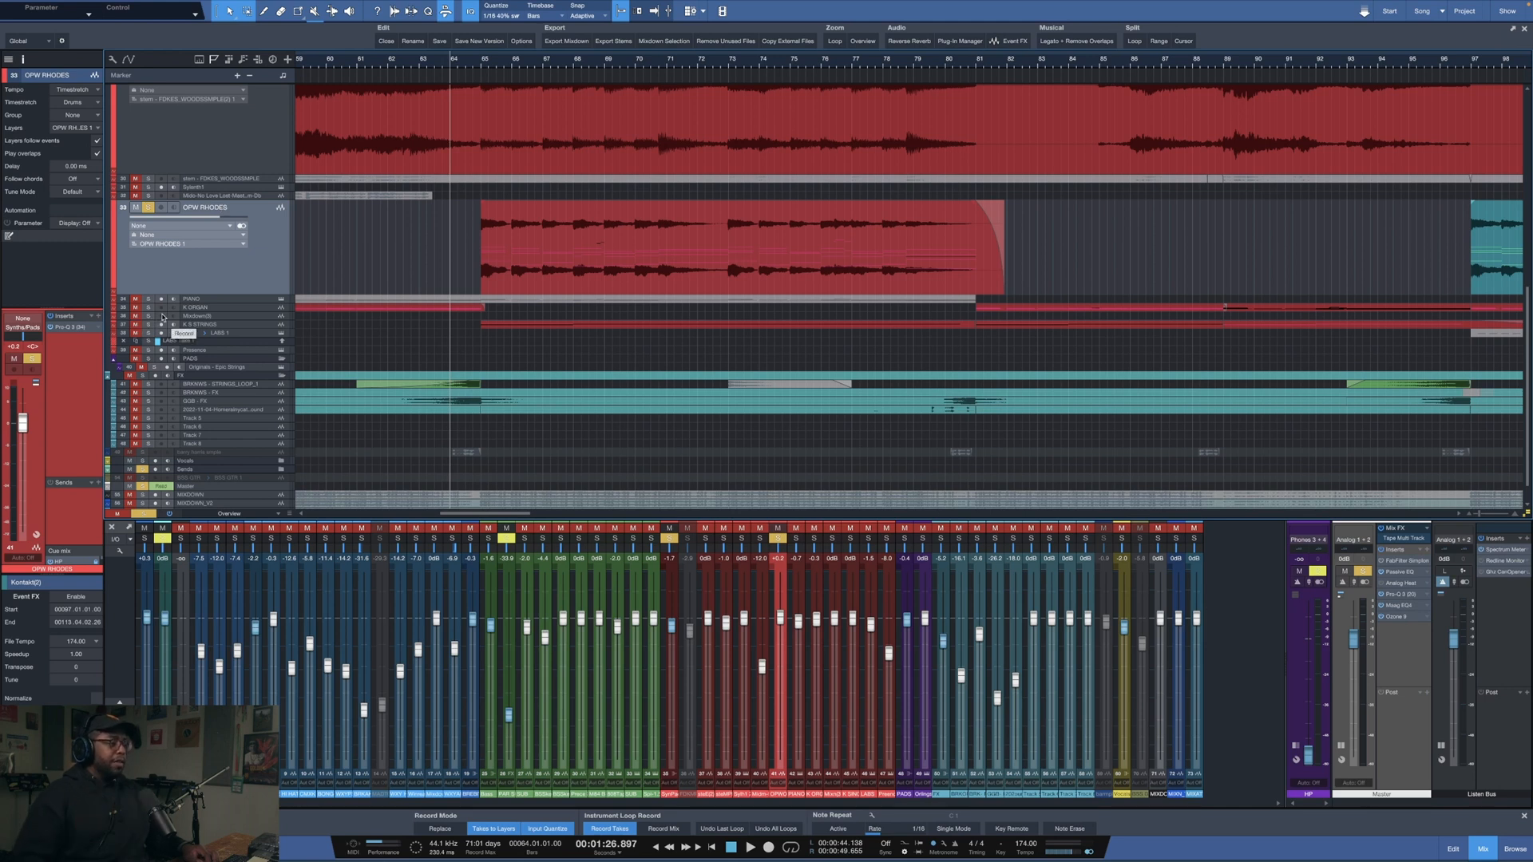
left_click_drag(199, 312, 199, 352)
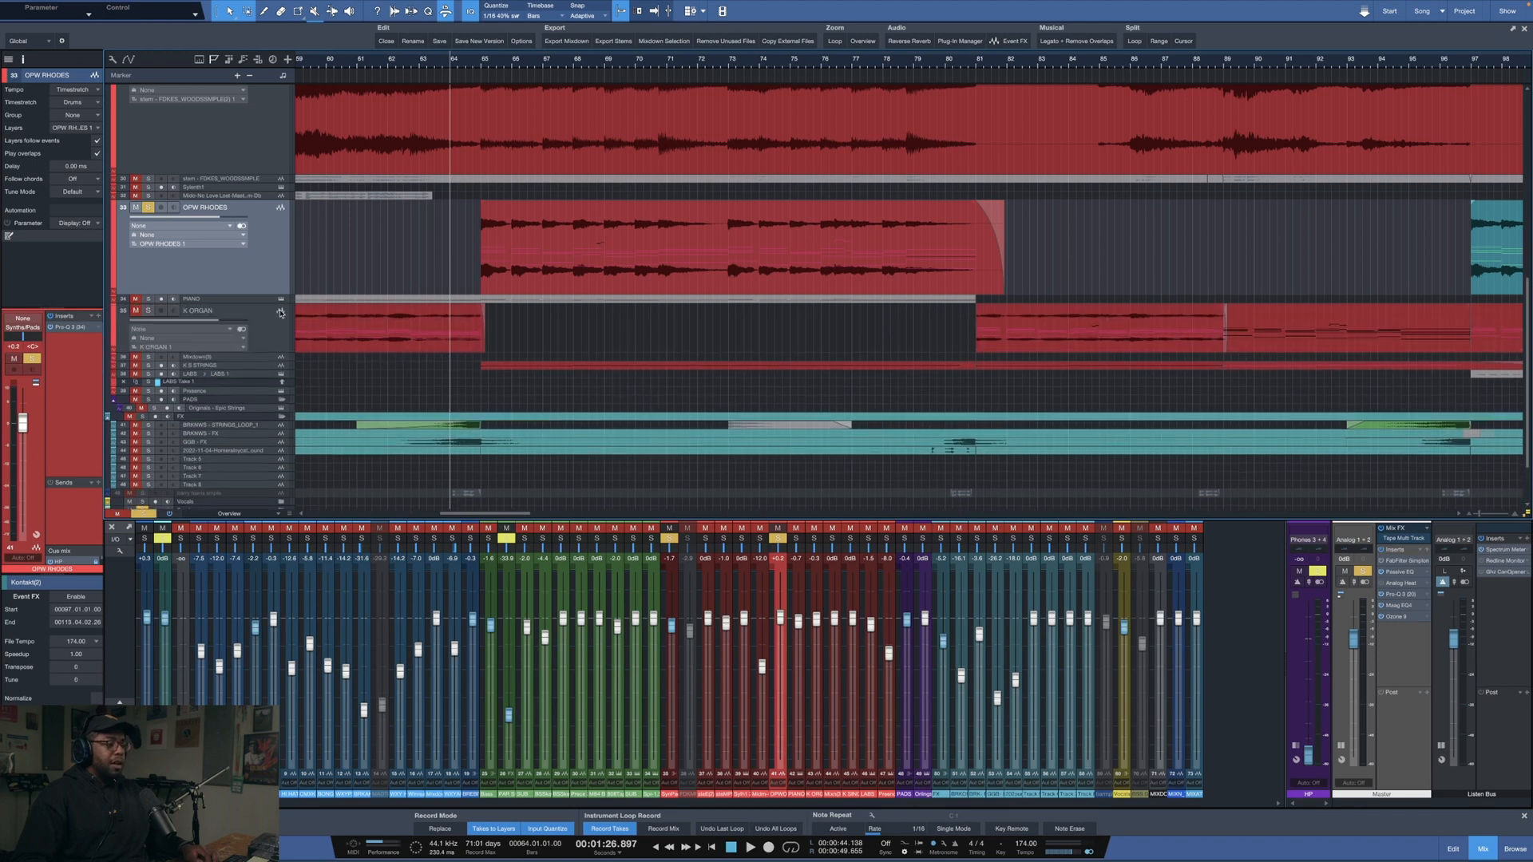
scroll(738, 70, "down", 3)
scroll(738, 69, "down", 3)
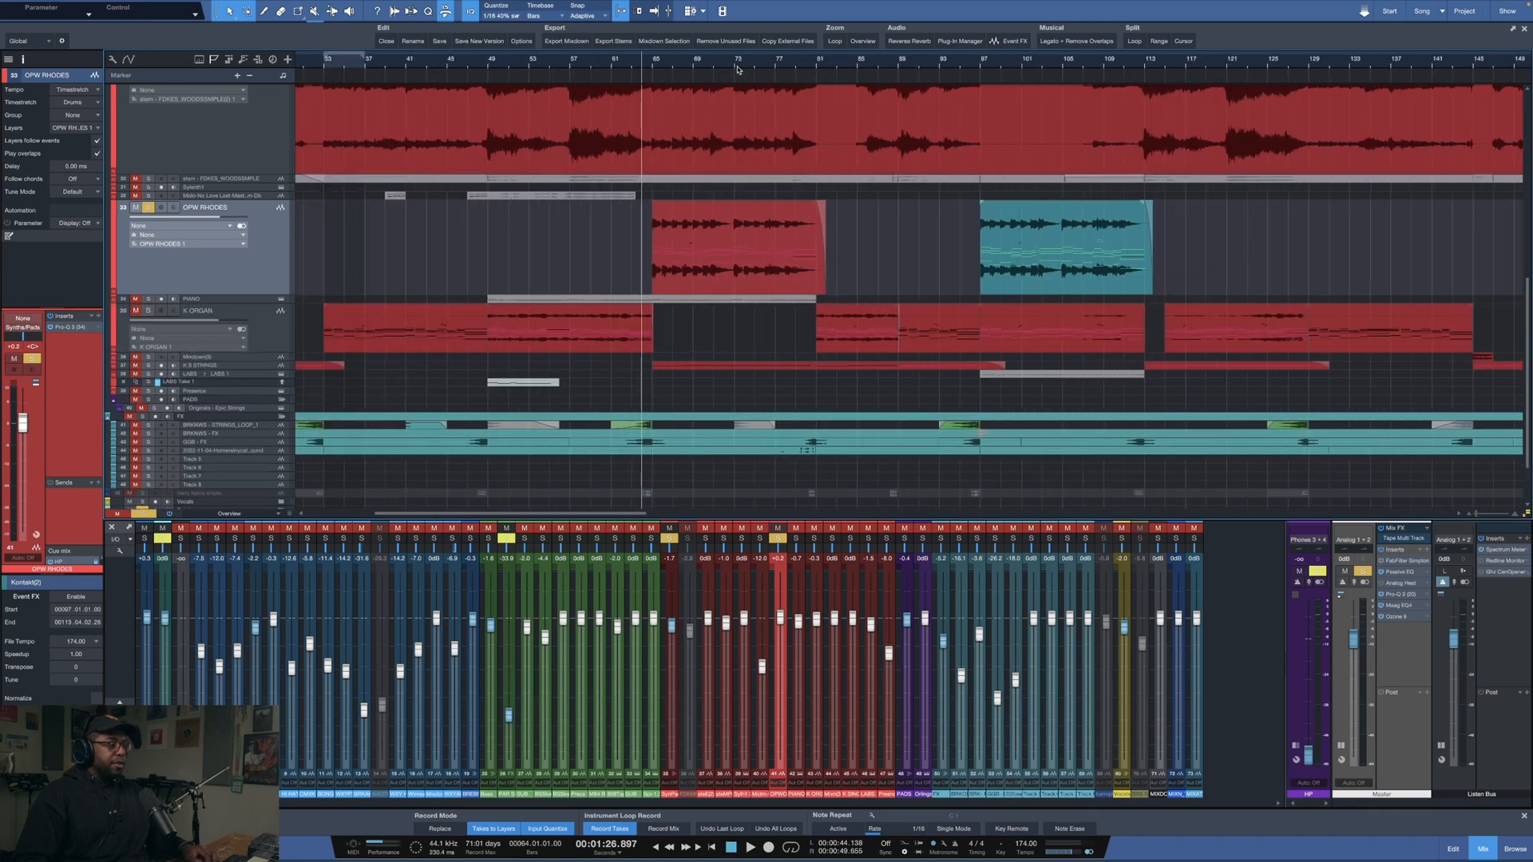
left_click(488, 64)
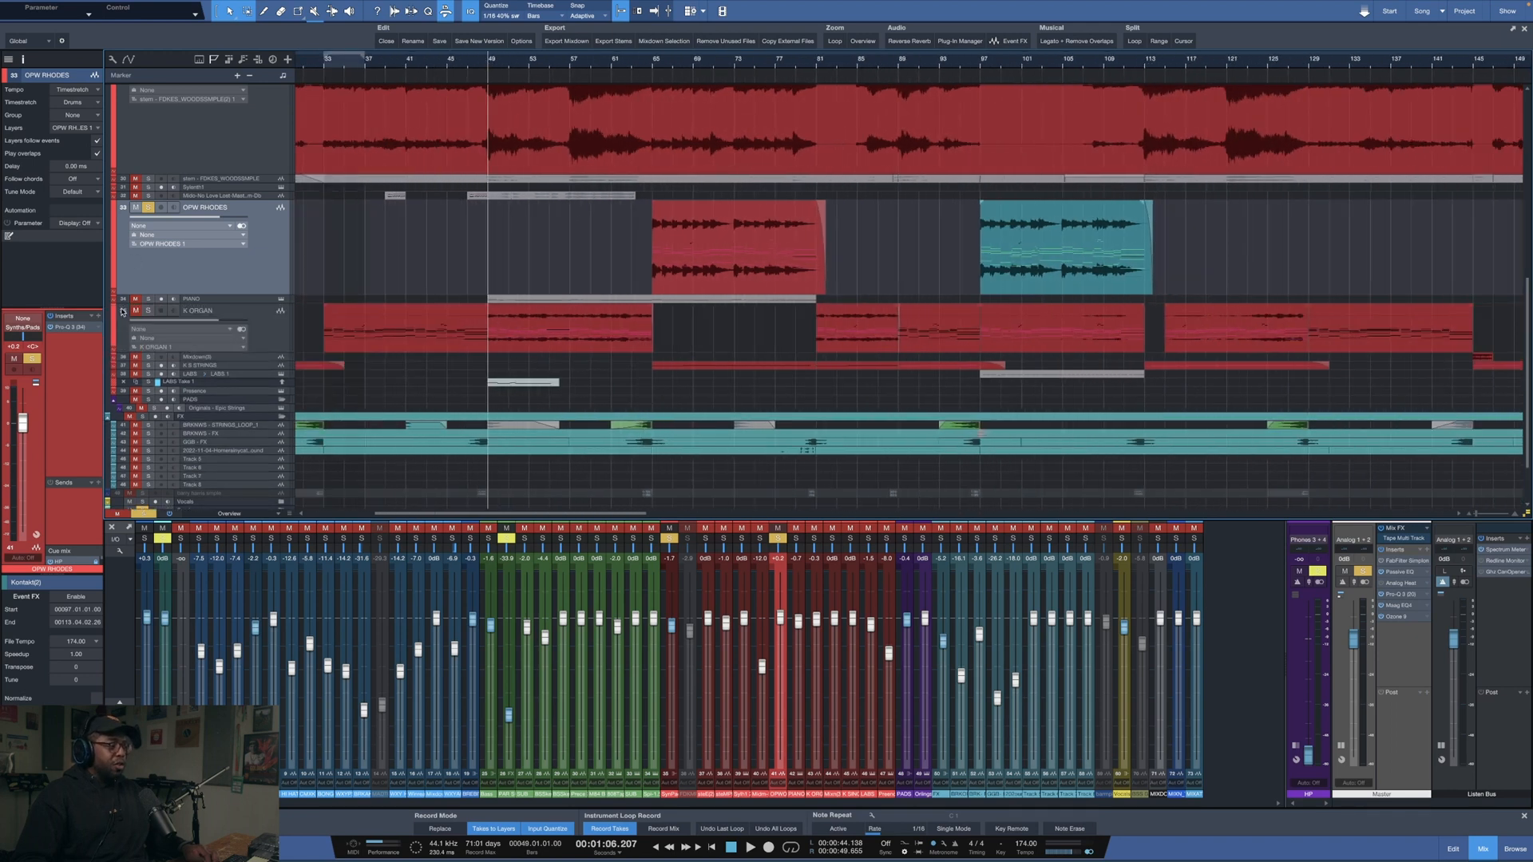
- Solo the K ORGAN track in place of OPW RHODES, play it from bar 49, and enlarge the track further
left_click(270, 330)
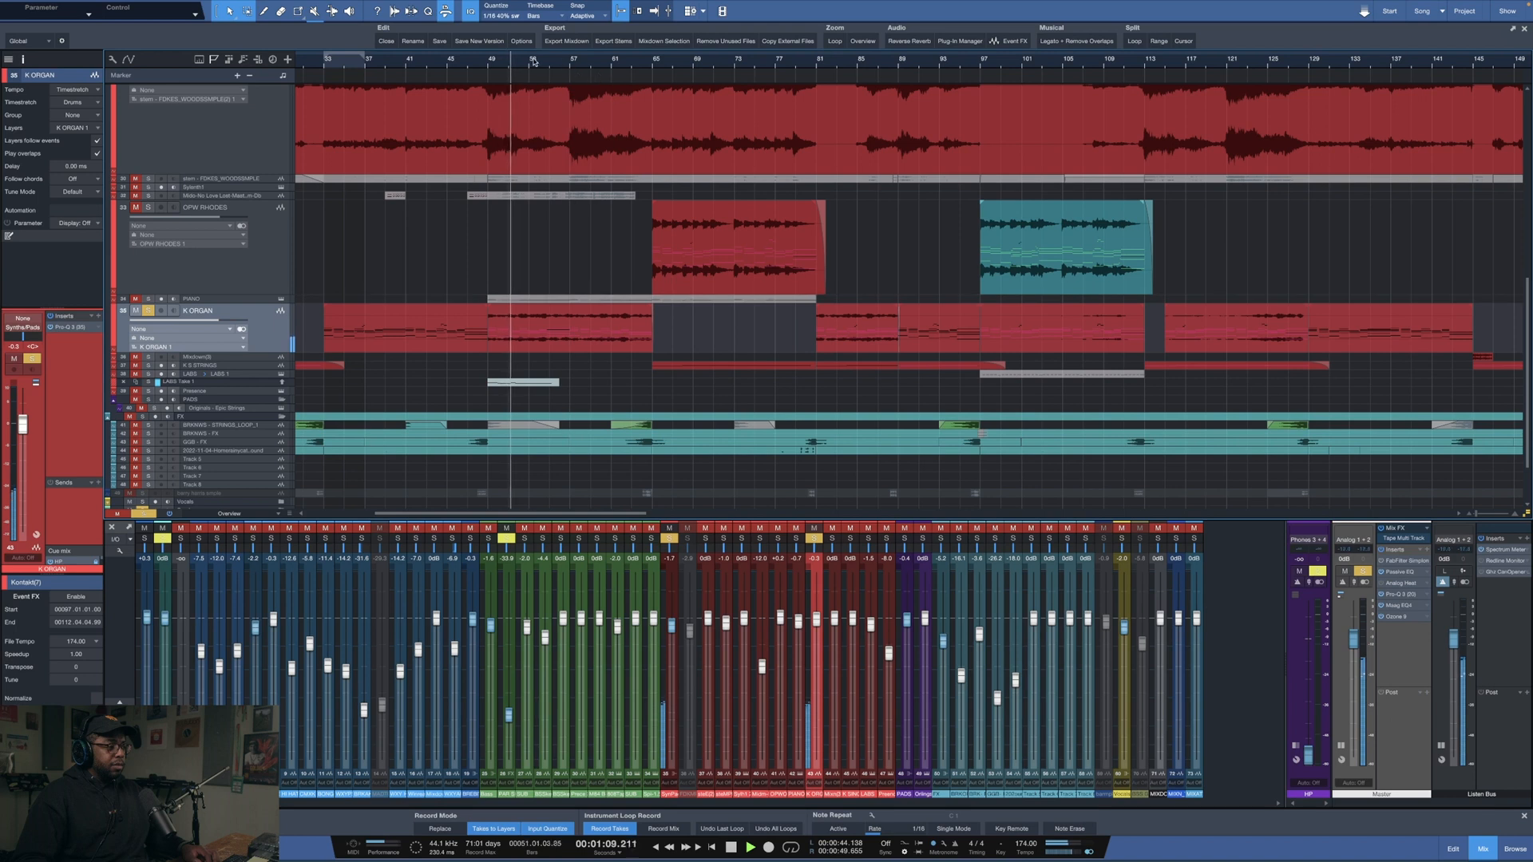
scroll(533, 62, "up", 3)
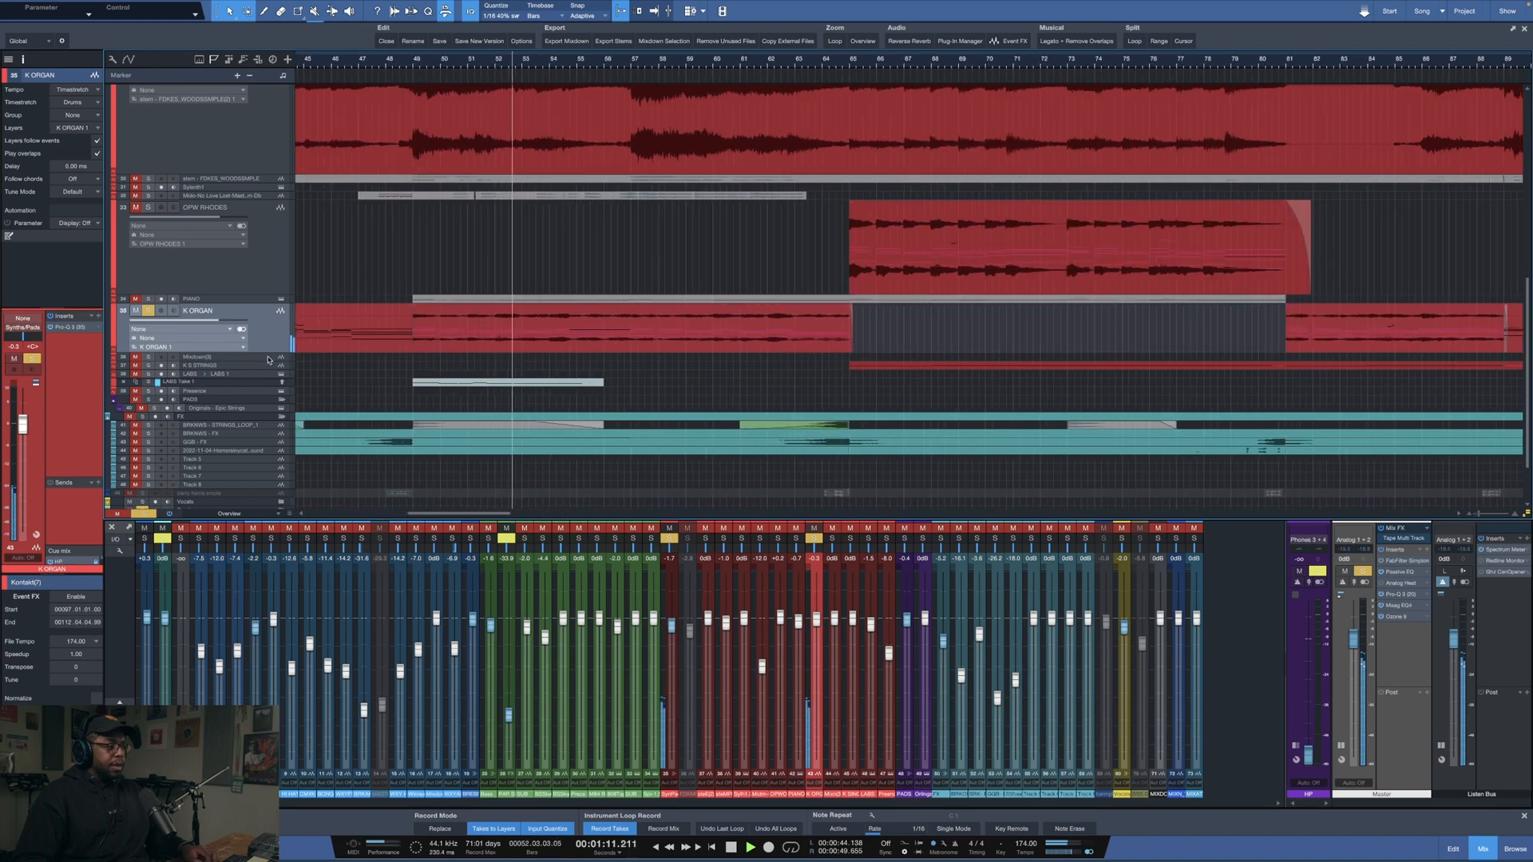
left_click_drag(256, 353, 256, 398)
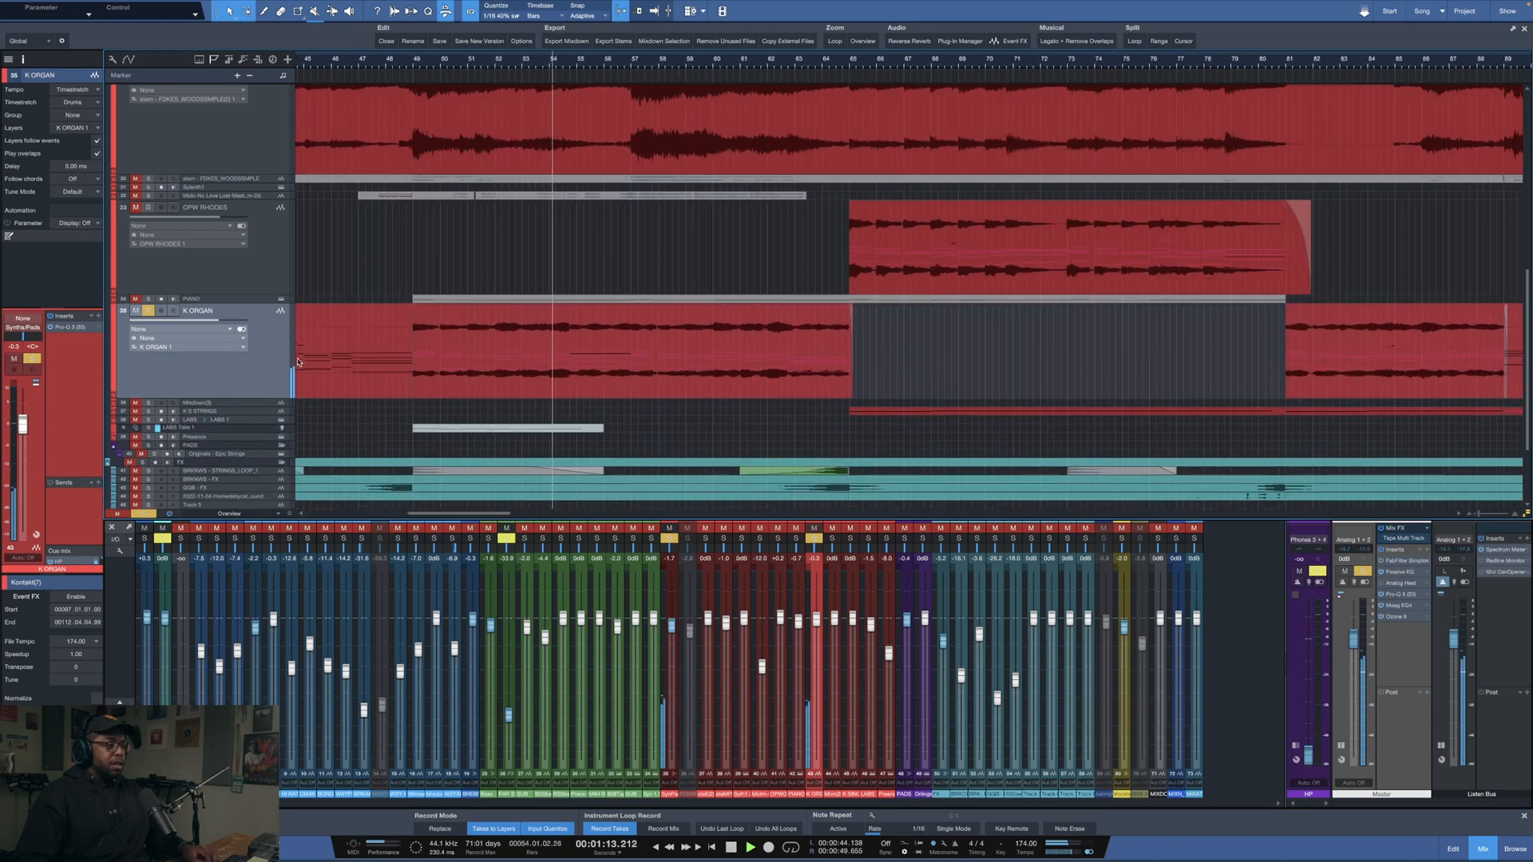
- Stop playback and enlarge the K S STRINGS track to show its events more clearly
key("space")
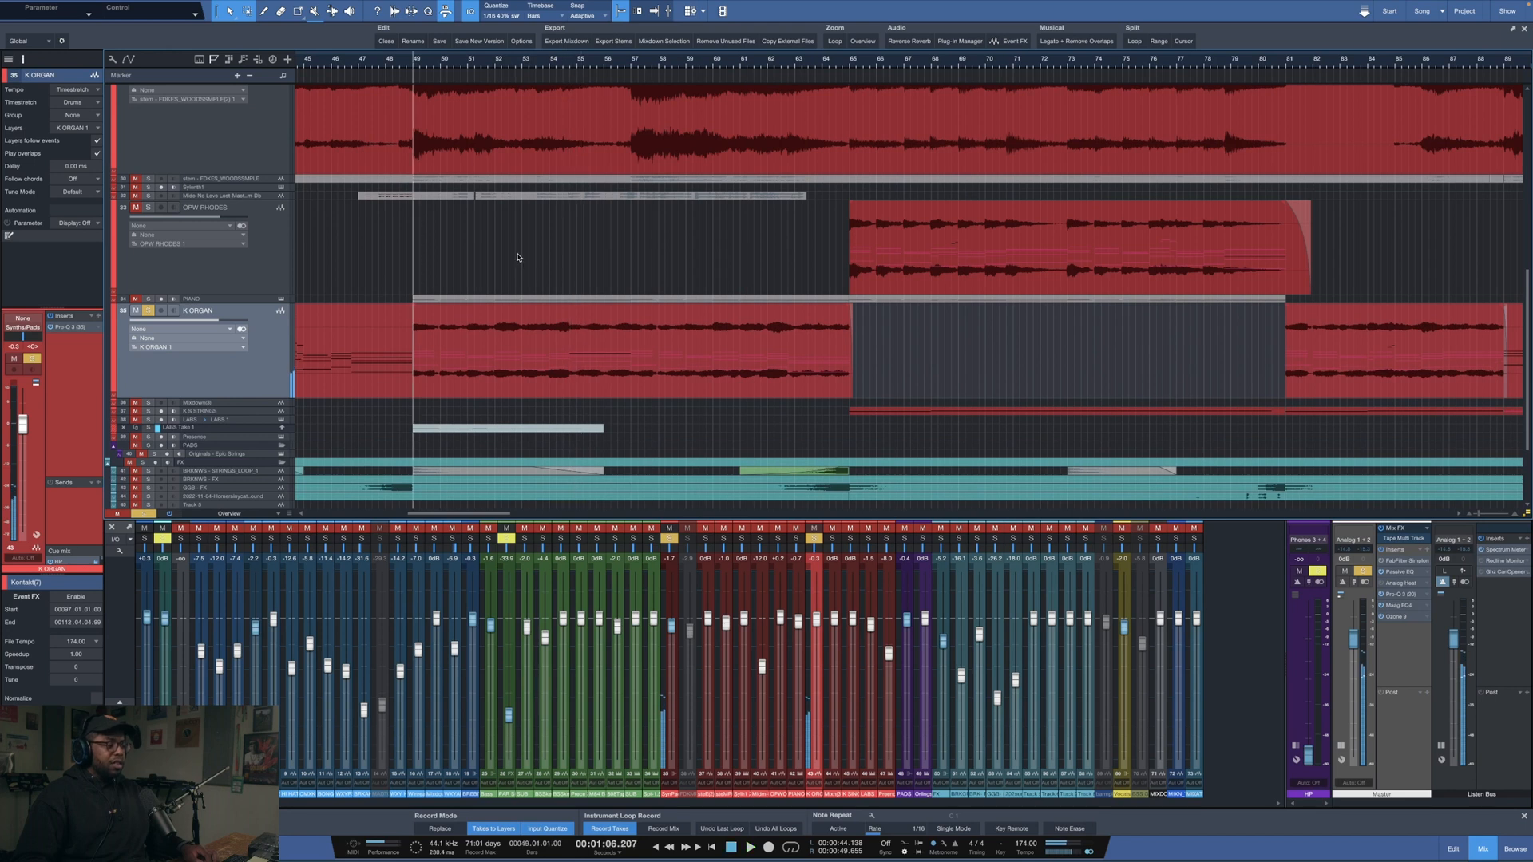
scroll(472, 295, "down", 2)
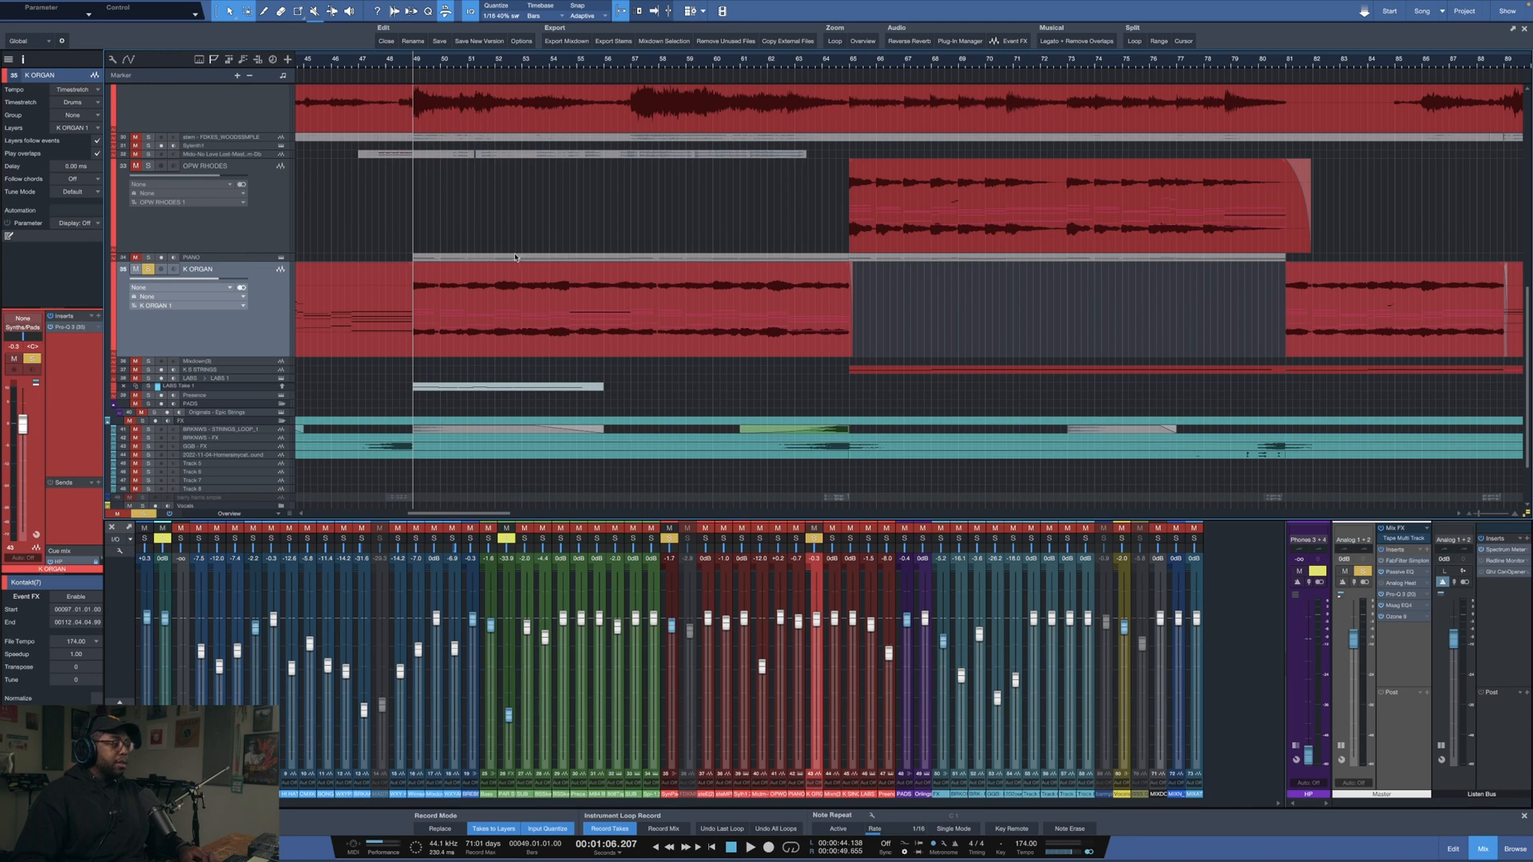
scroll(515, 258, "down", 3)
scroll(869, 67, "down", 5)
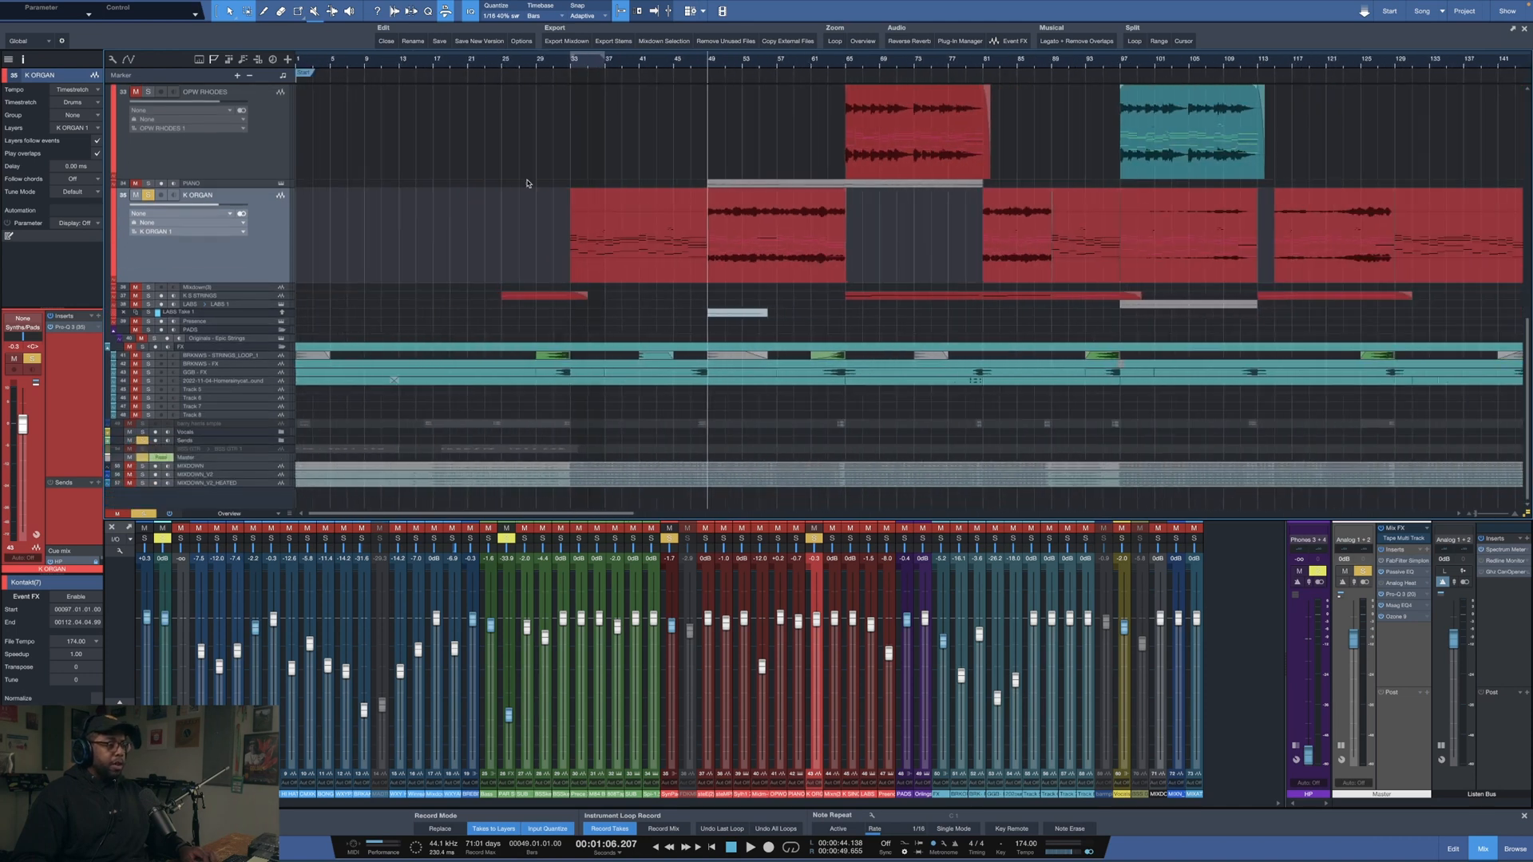
left_click_drag(240, 301, 227, 346)
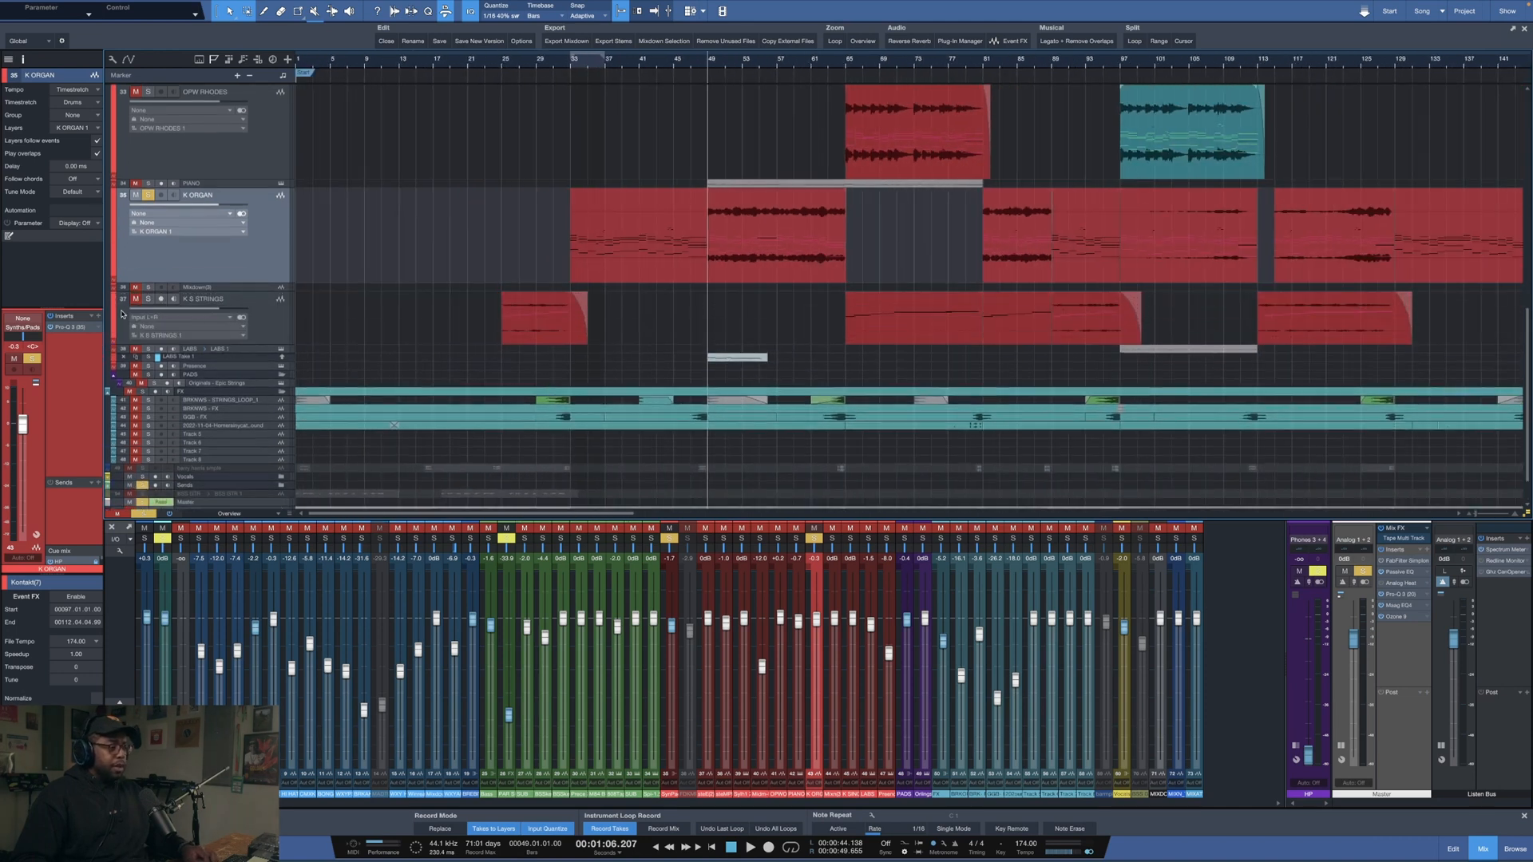
- Solo the K S STRINGS track in place of K ORGAN, play it from bar 89, and stop playback
left_click(148, 299)
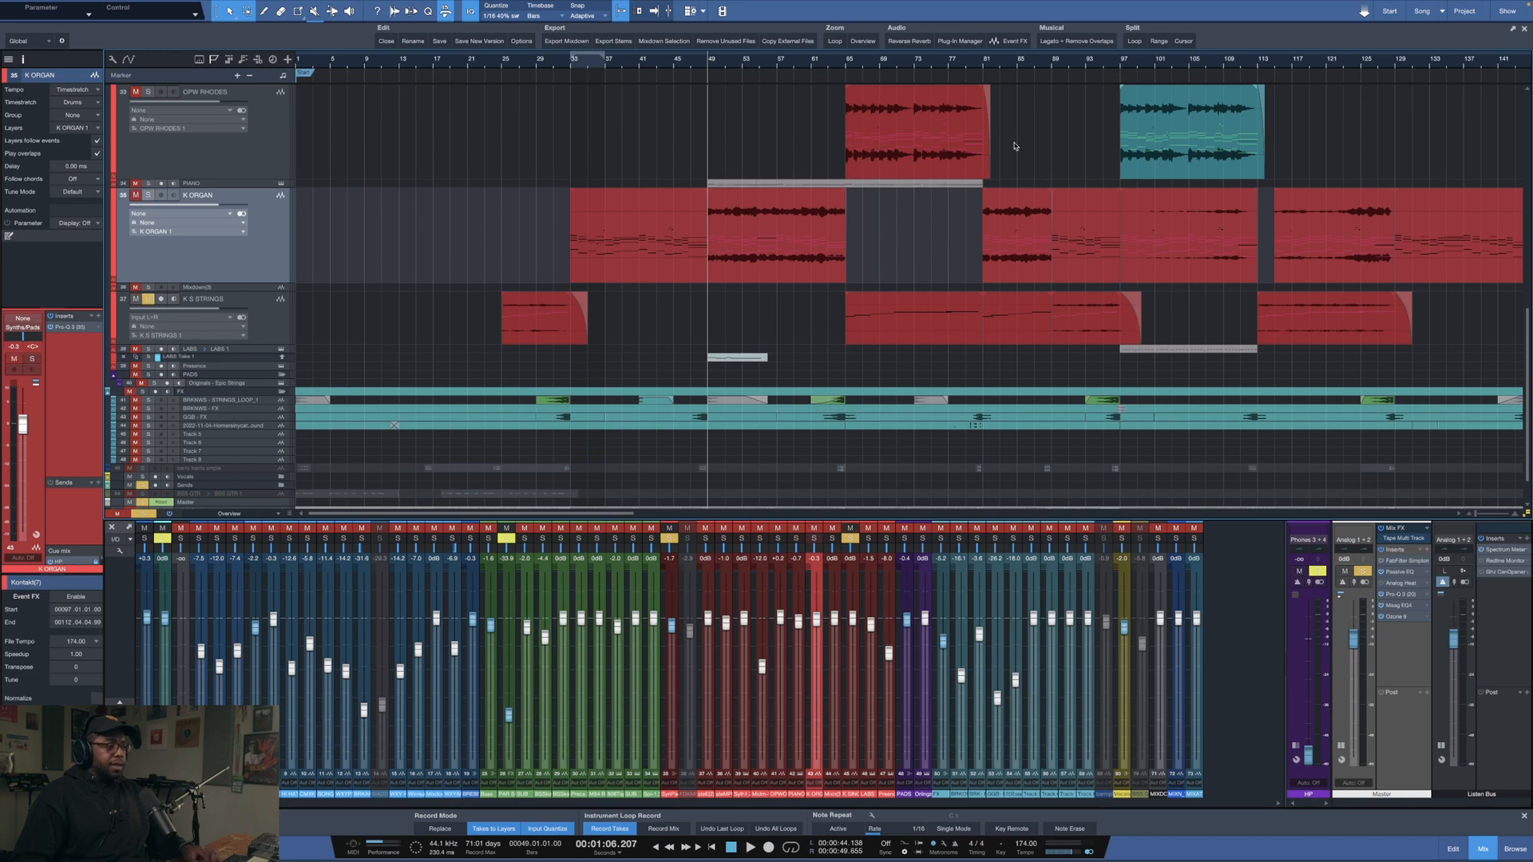
left_click(1052, 62)
key("space")
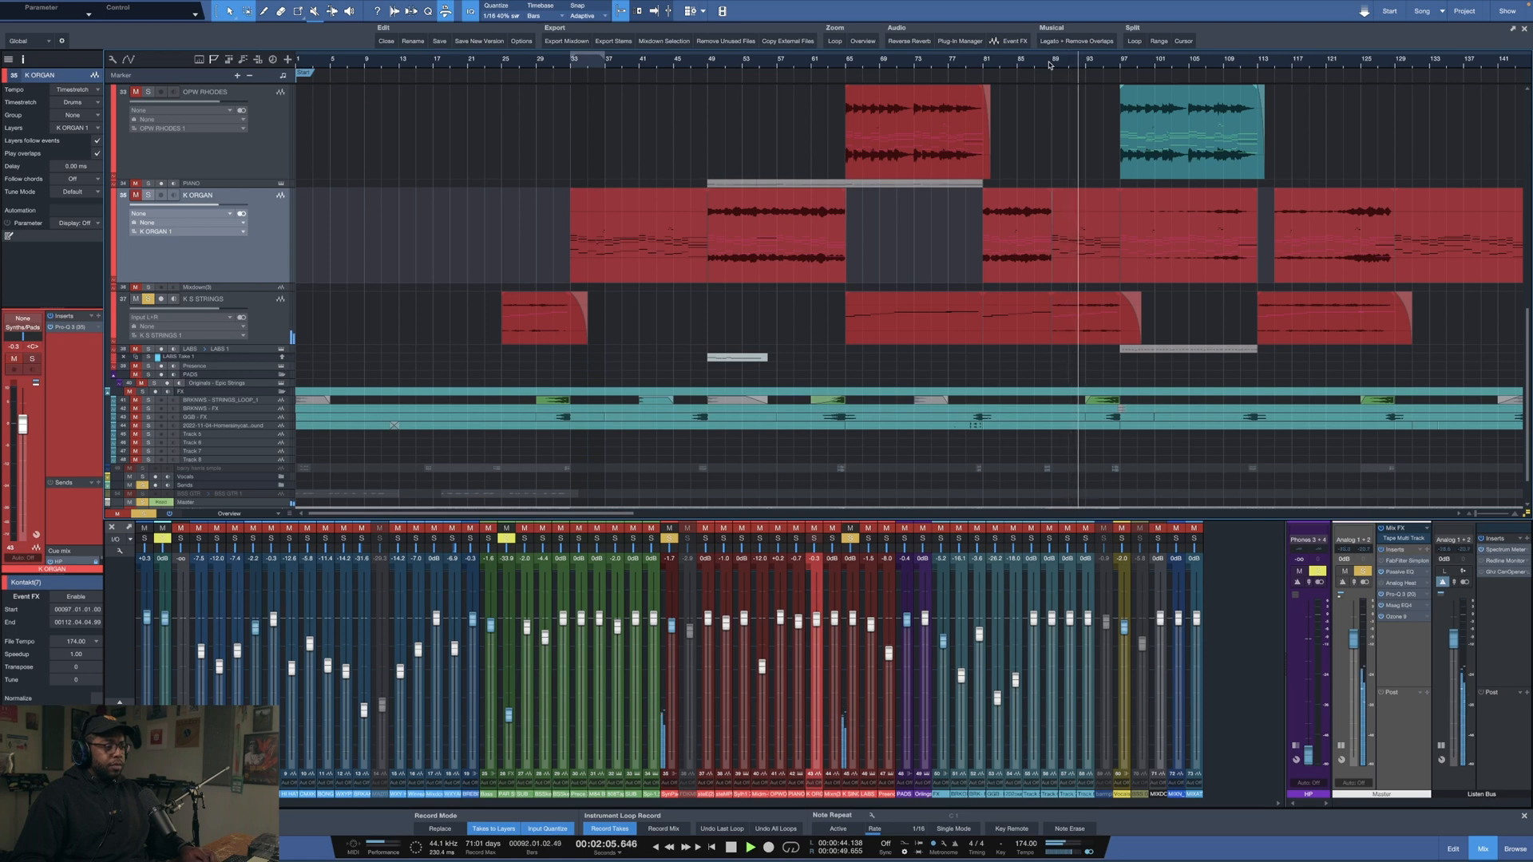
key("space")
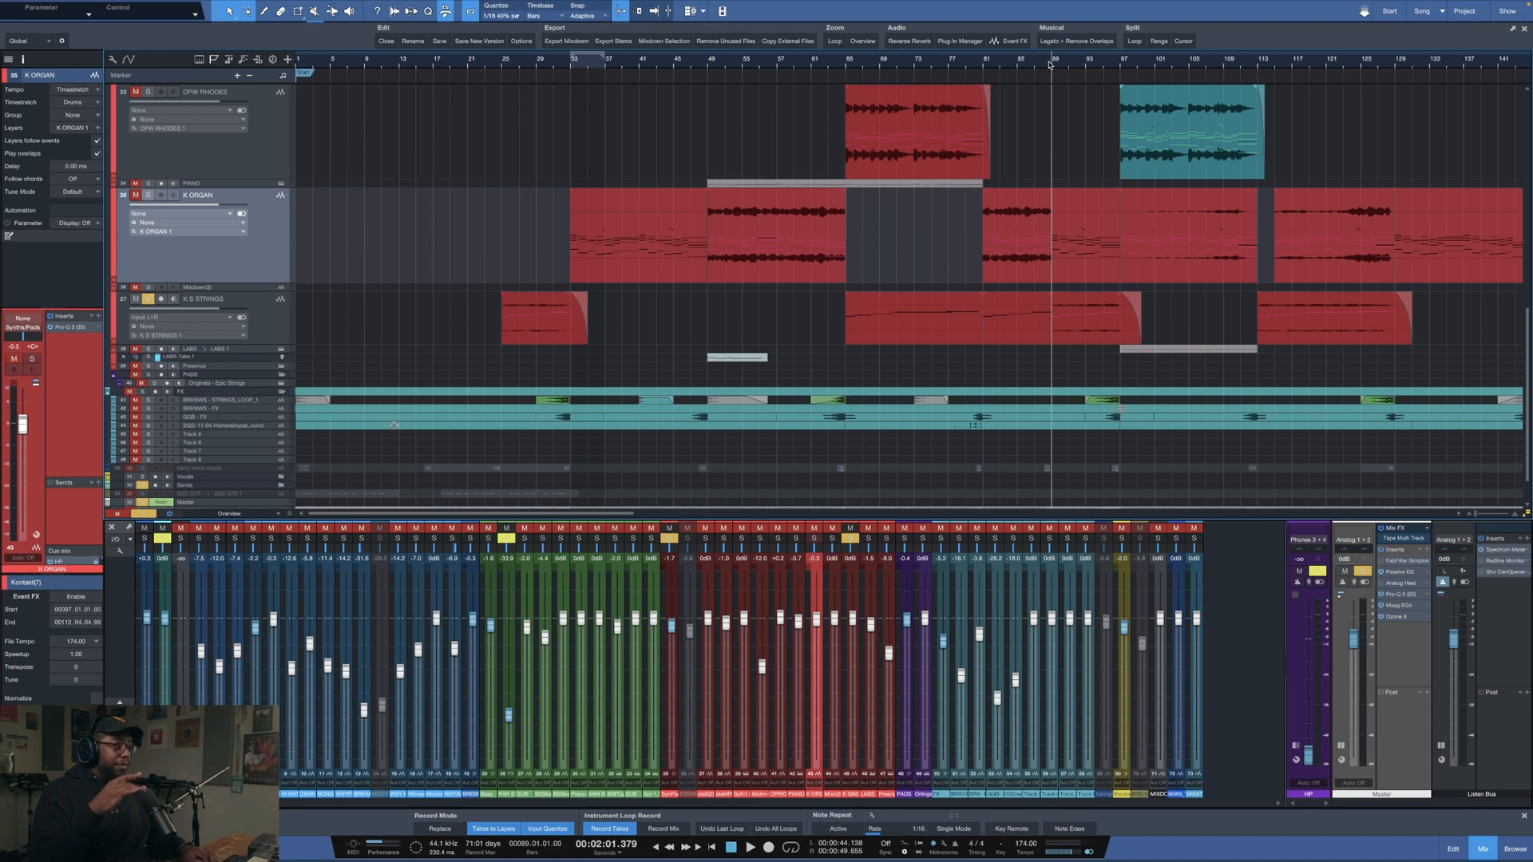
- Clear all track solos, play the full arrangement from bar 89, and stop playback
scroll(1005, 100, "down", 1)
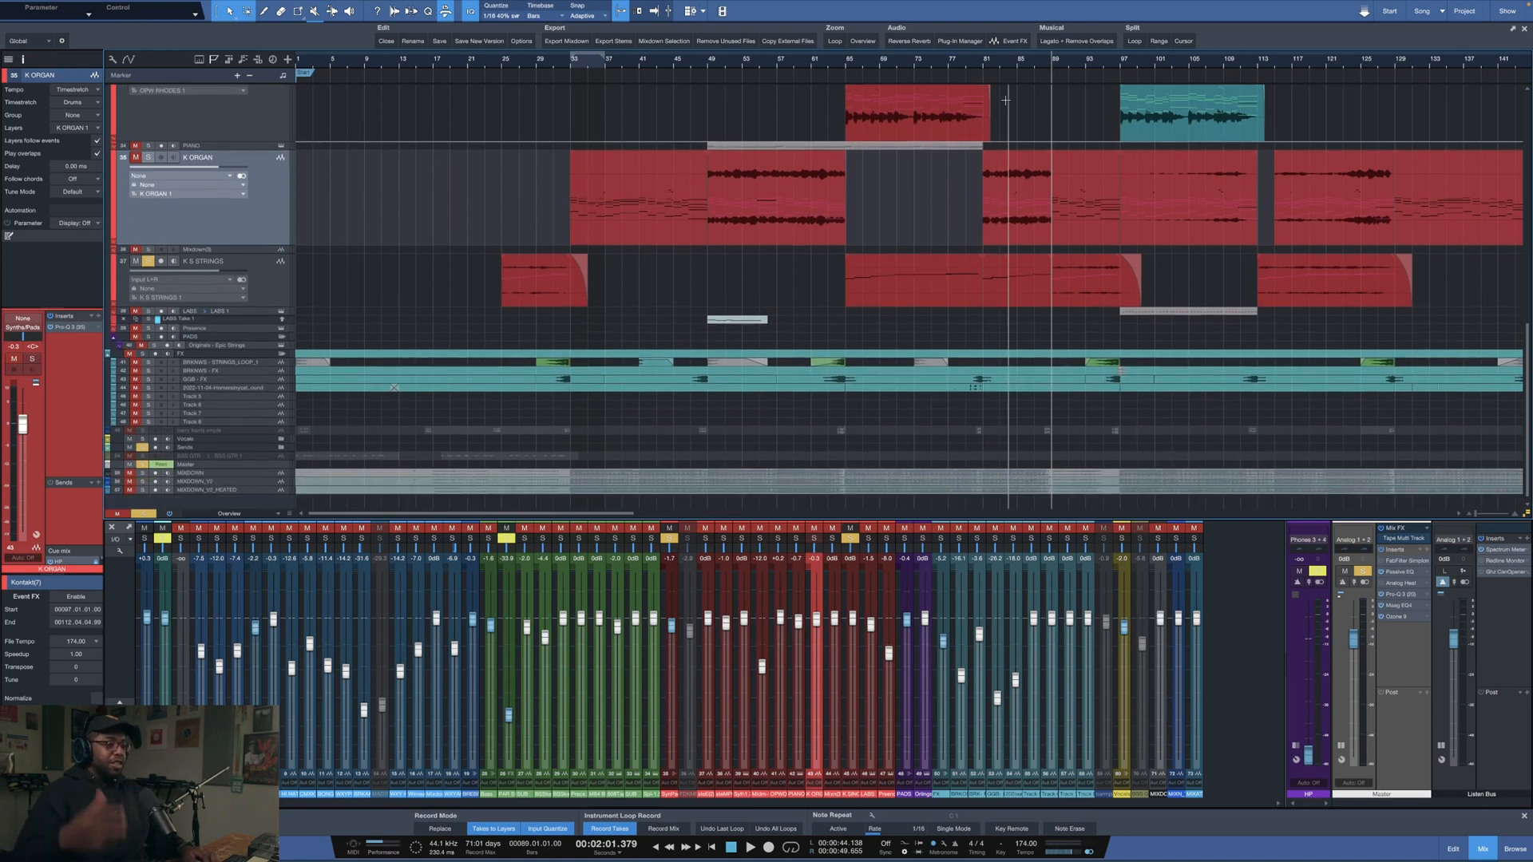
left_click(118, 514)
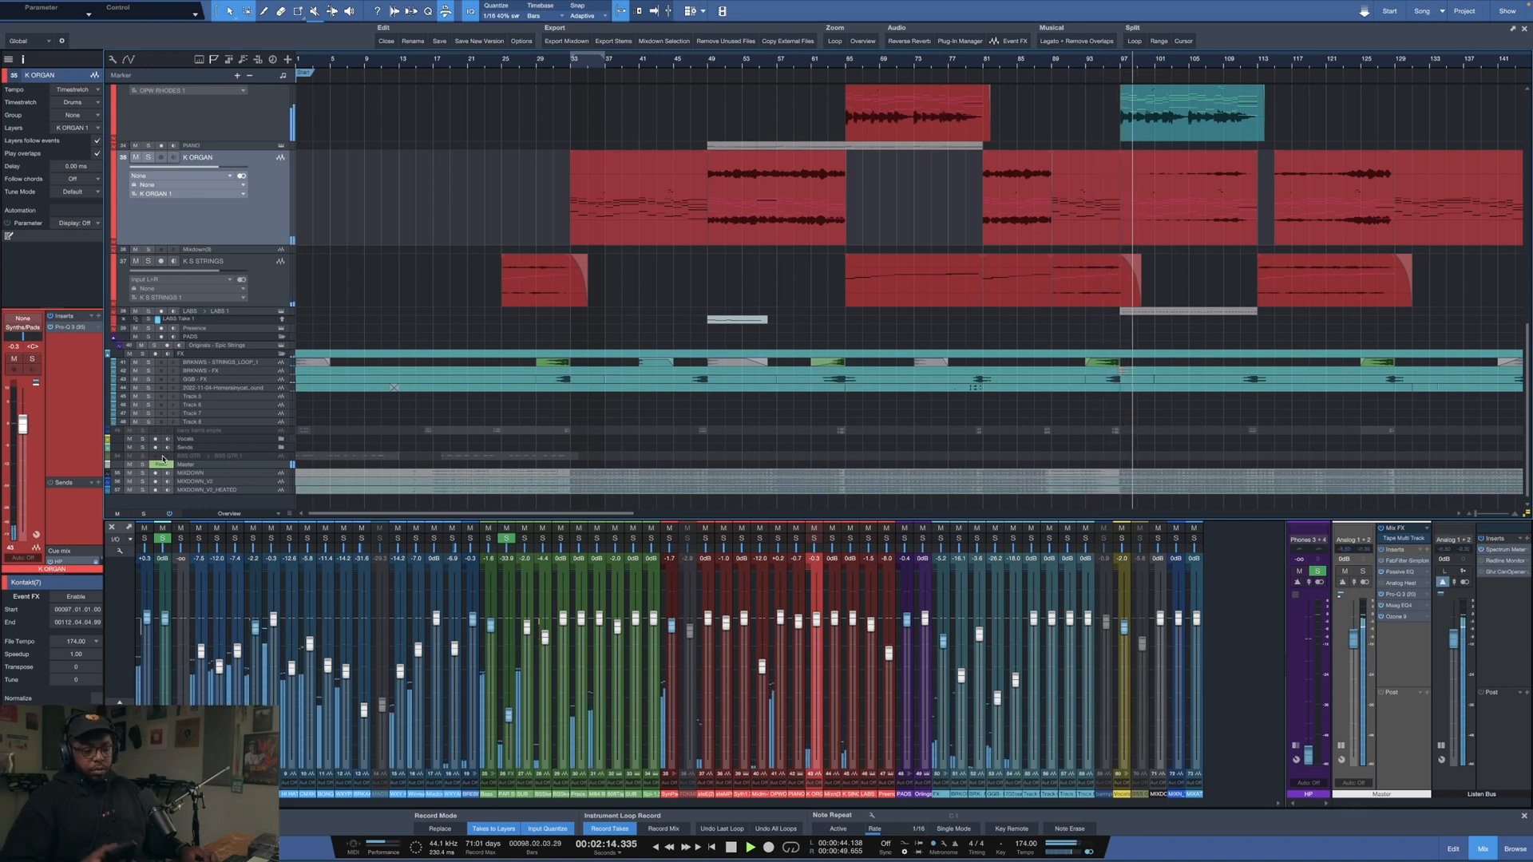
key("space")
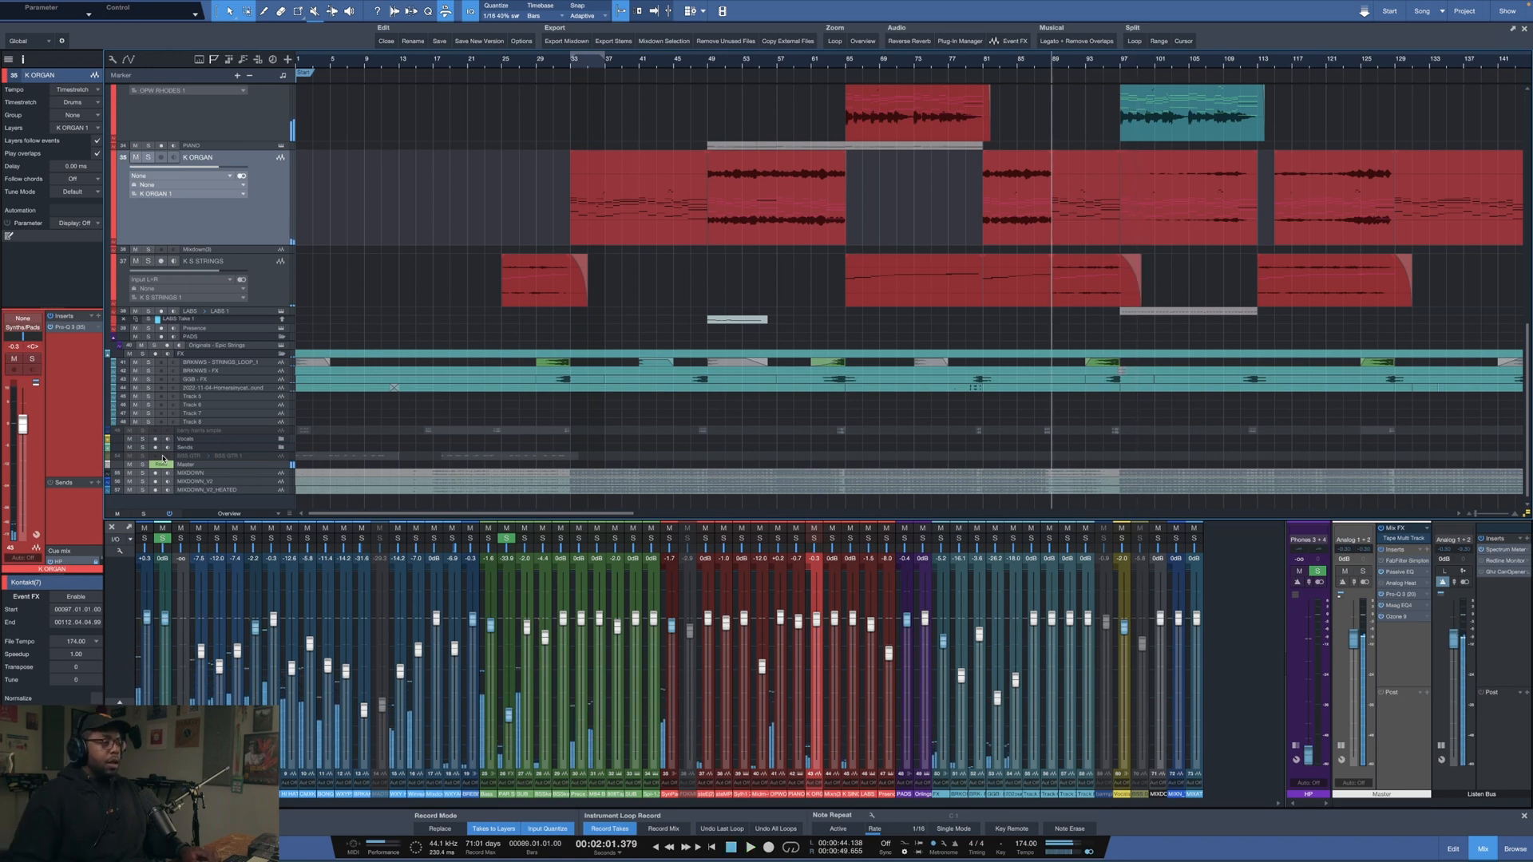
- Fit the whole song in the arrangement overview, shrink the track heights, and enlarge the BRKNWKS strings loop track
scroll(388, 261, "down", 1)
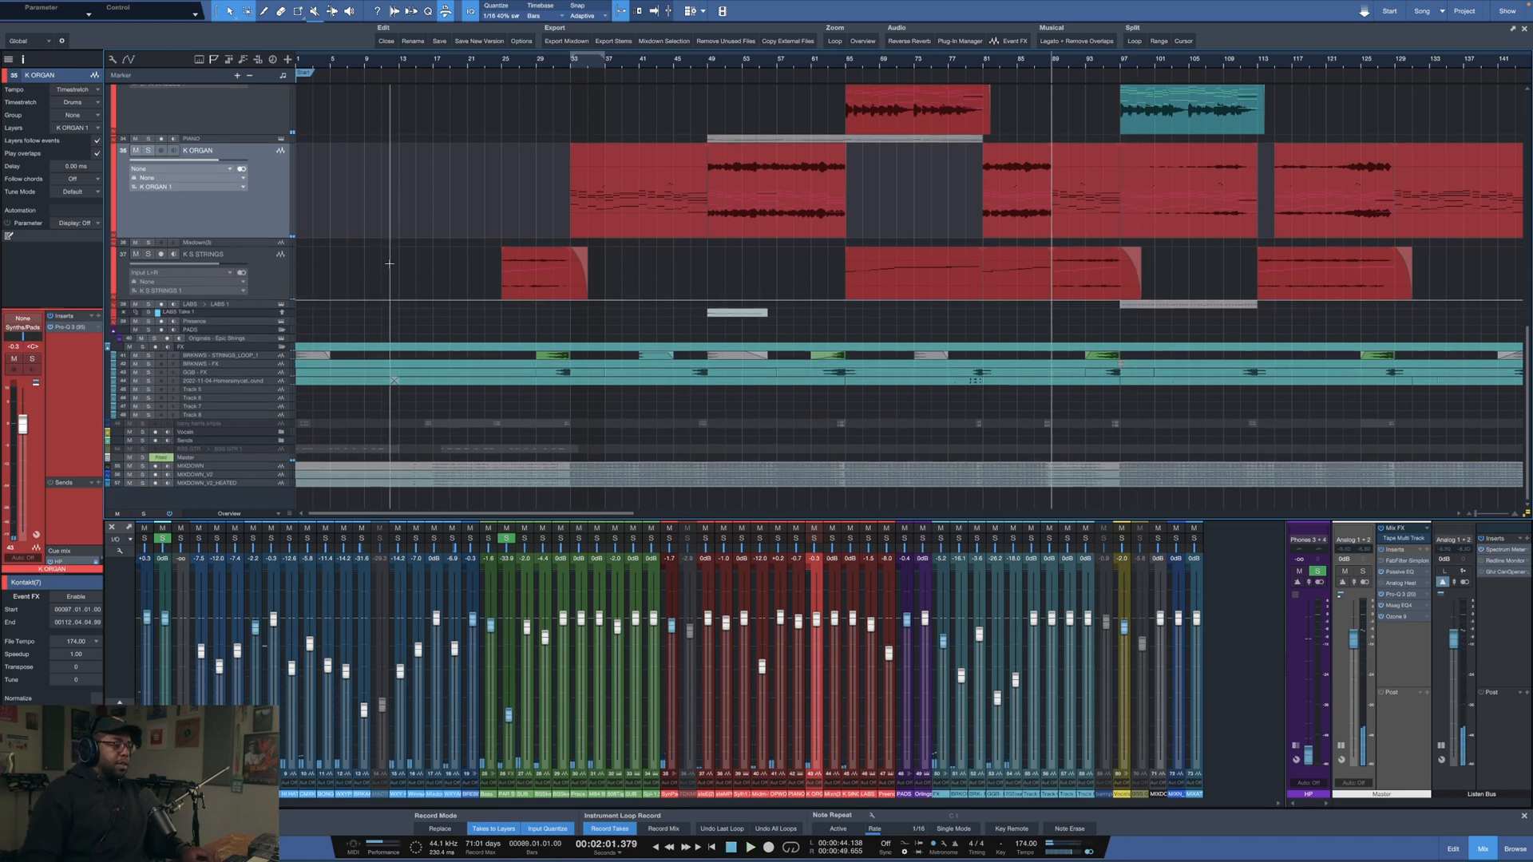
key("w")
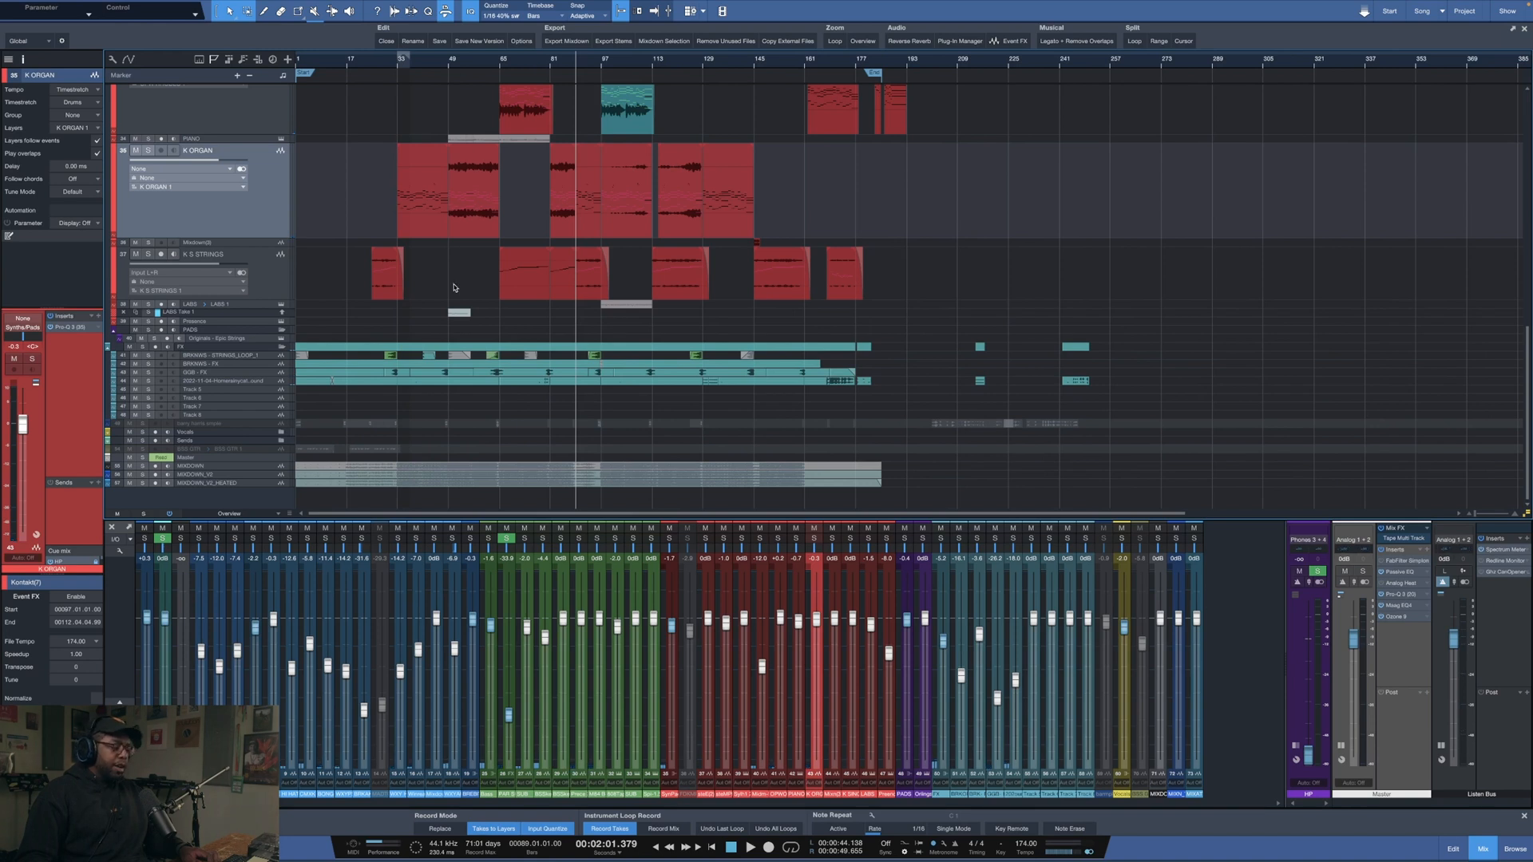
scroll(453, 288, "up", 1)
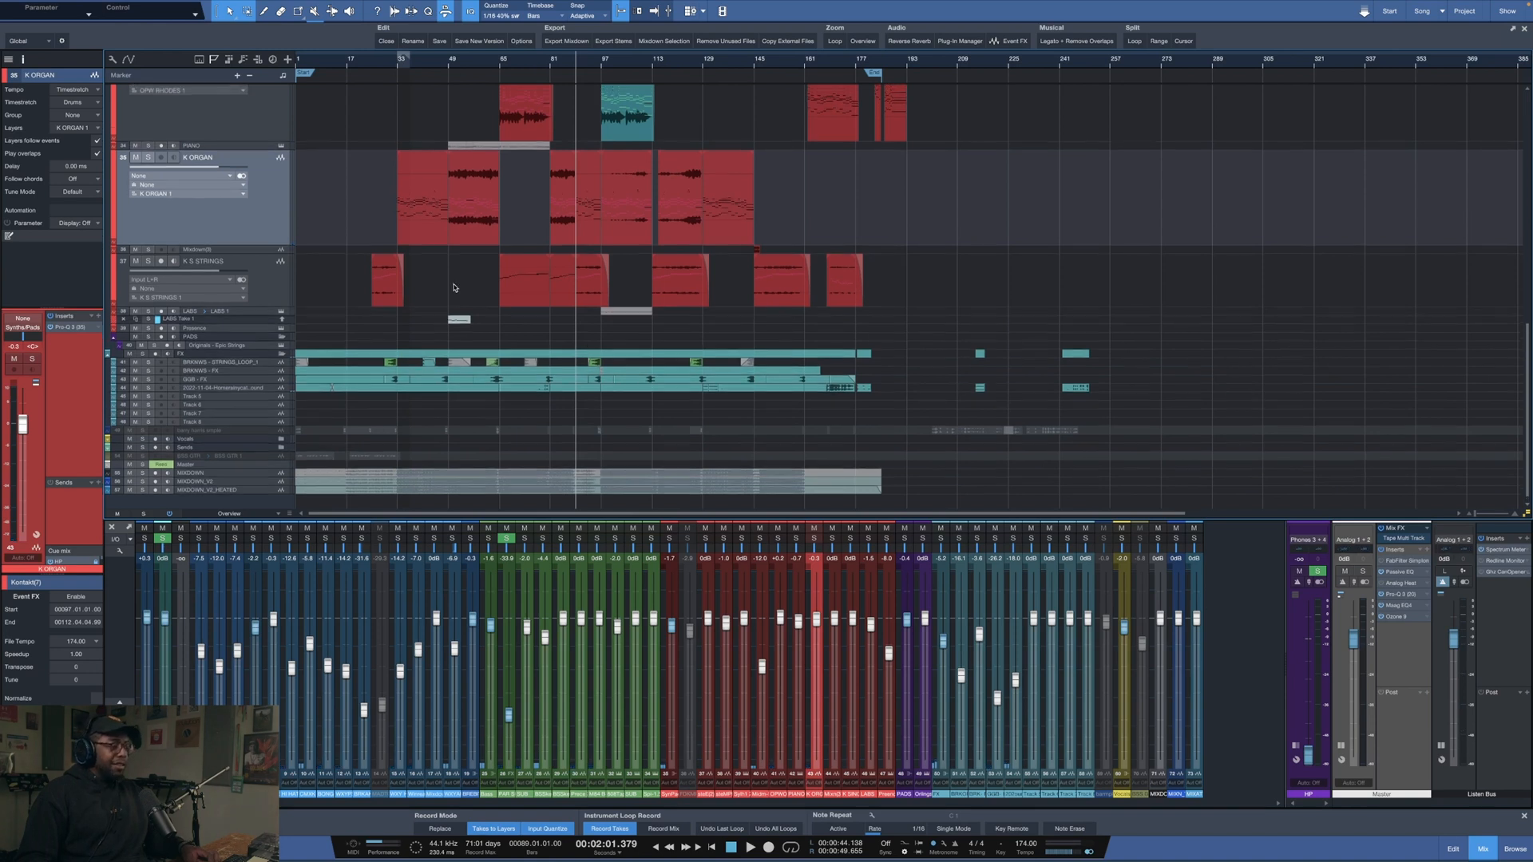
left_click(869, 41)
scroll(435, 263, "up", 3)
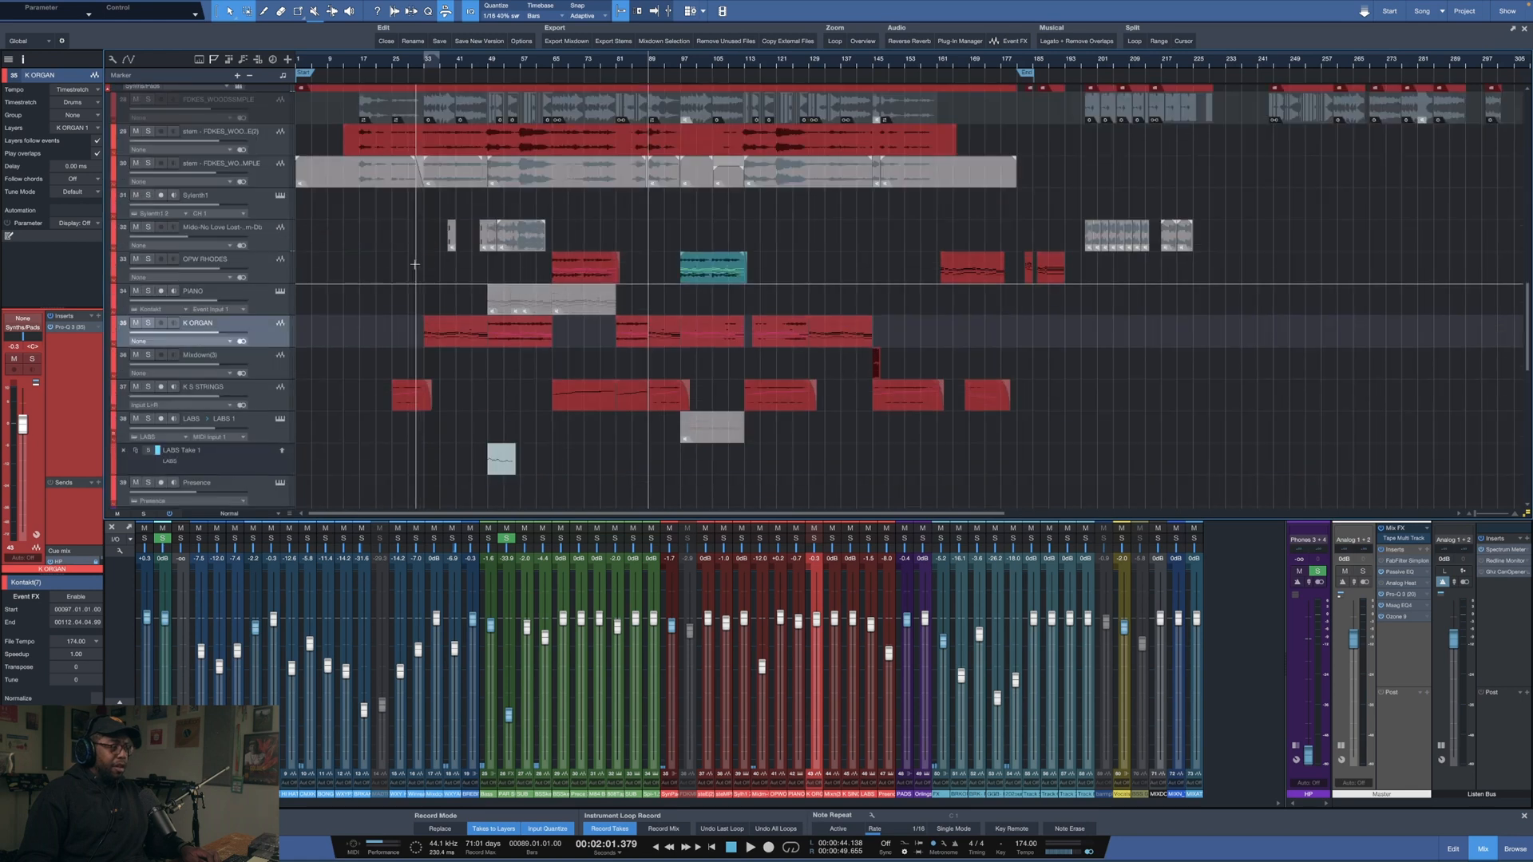
scroll(368, 341, "down", 2)
scroll(368, 341, "down", 4)
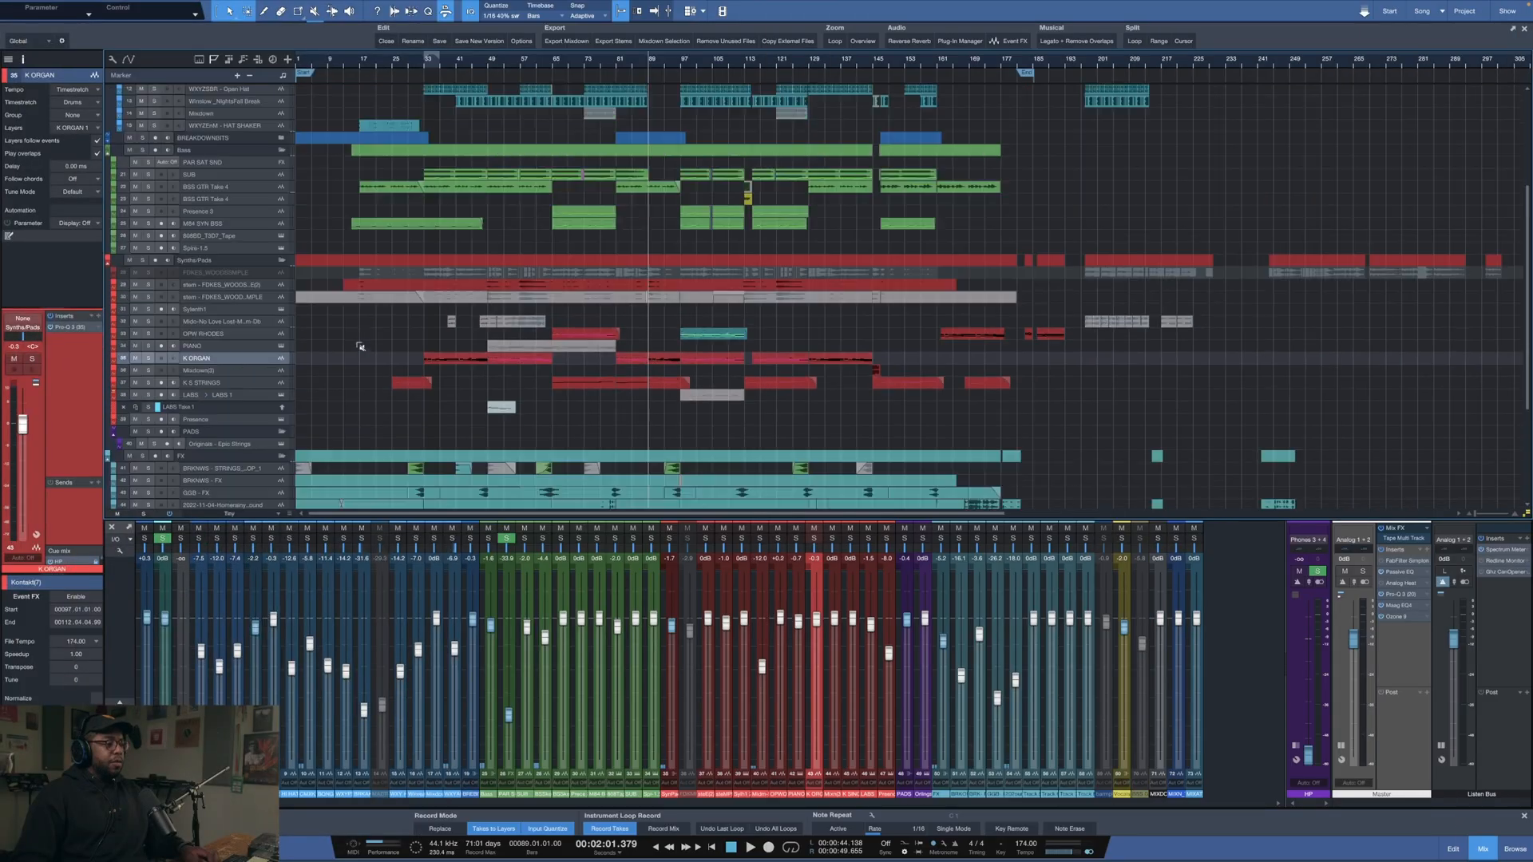
scroll(356, 345, "down", 5)
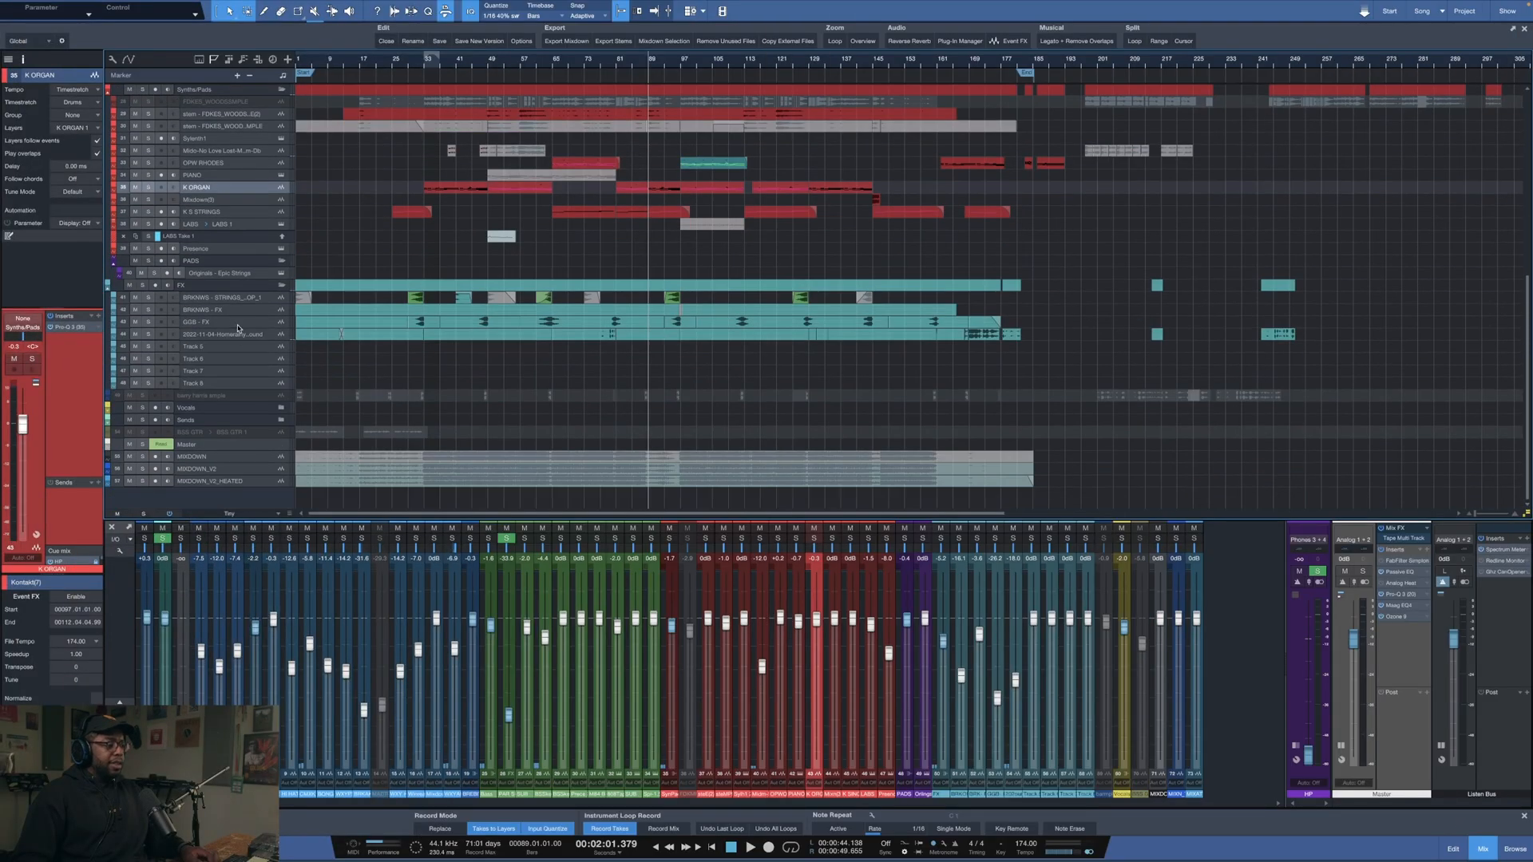
left_click_drag(215, 303, 218, 310)
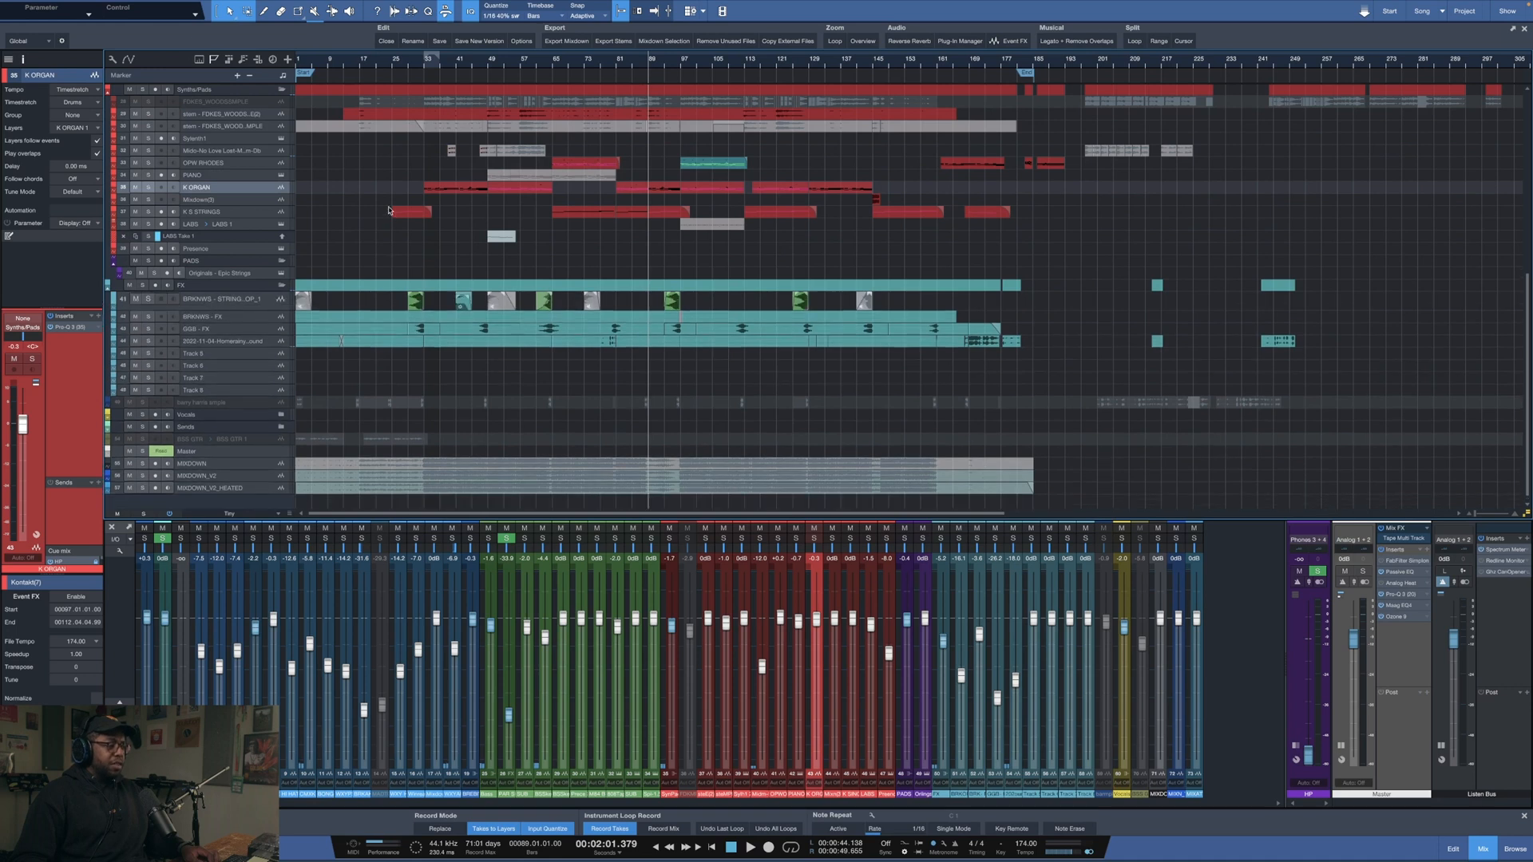
- Solo the BREAKDOWNBITS folder and expand it to show its tracks
scroll(373, 232, "up", 10)
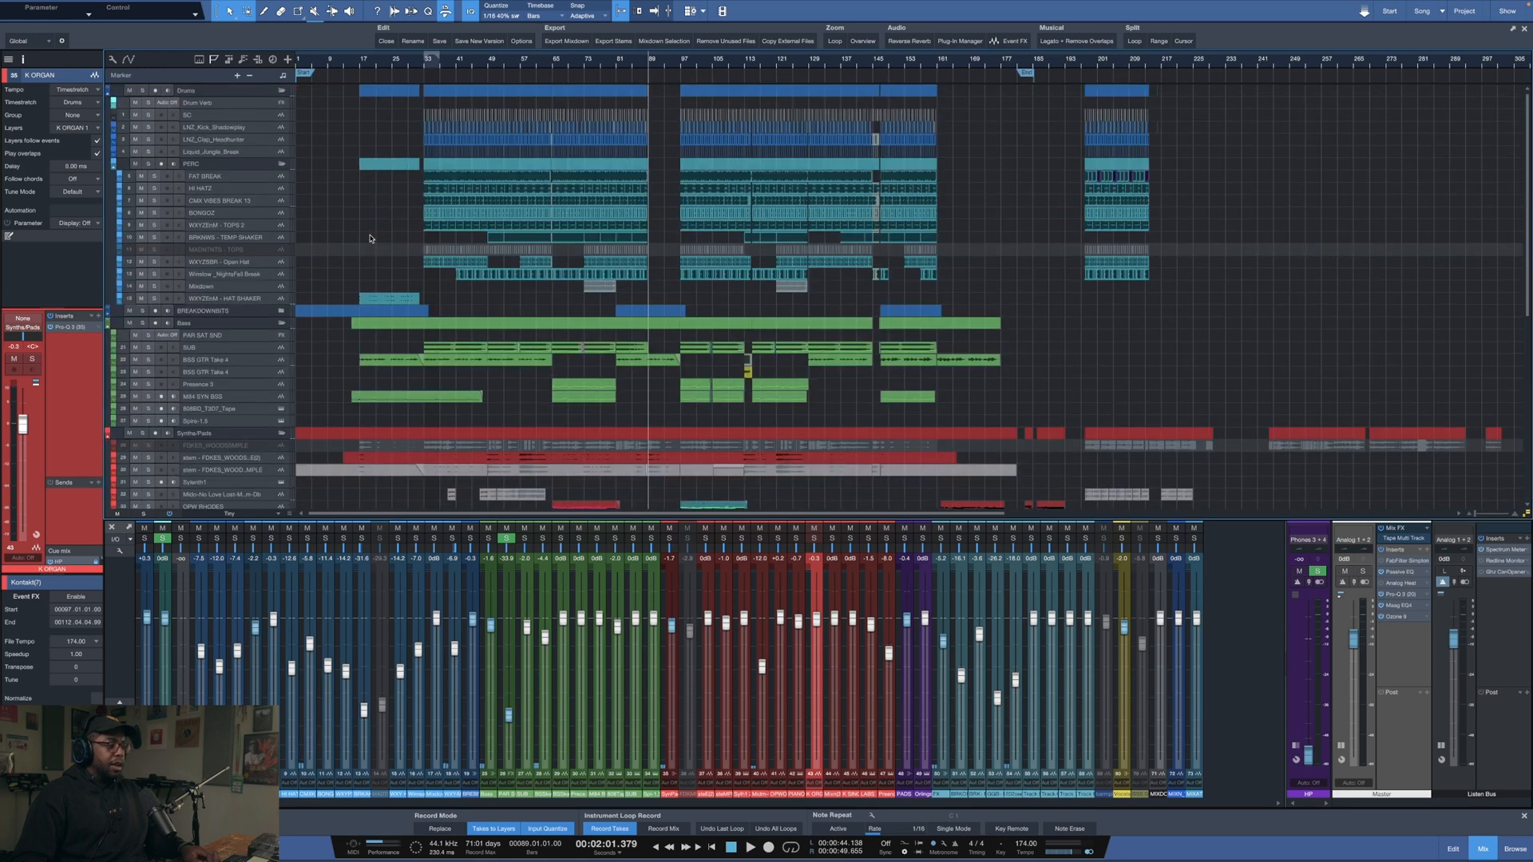
left_click(141, 310)
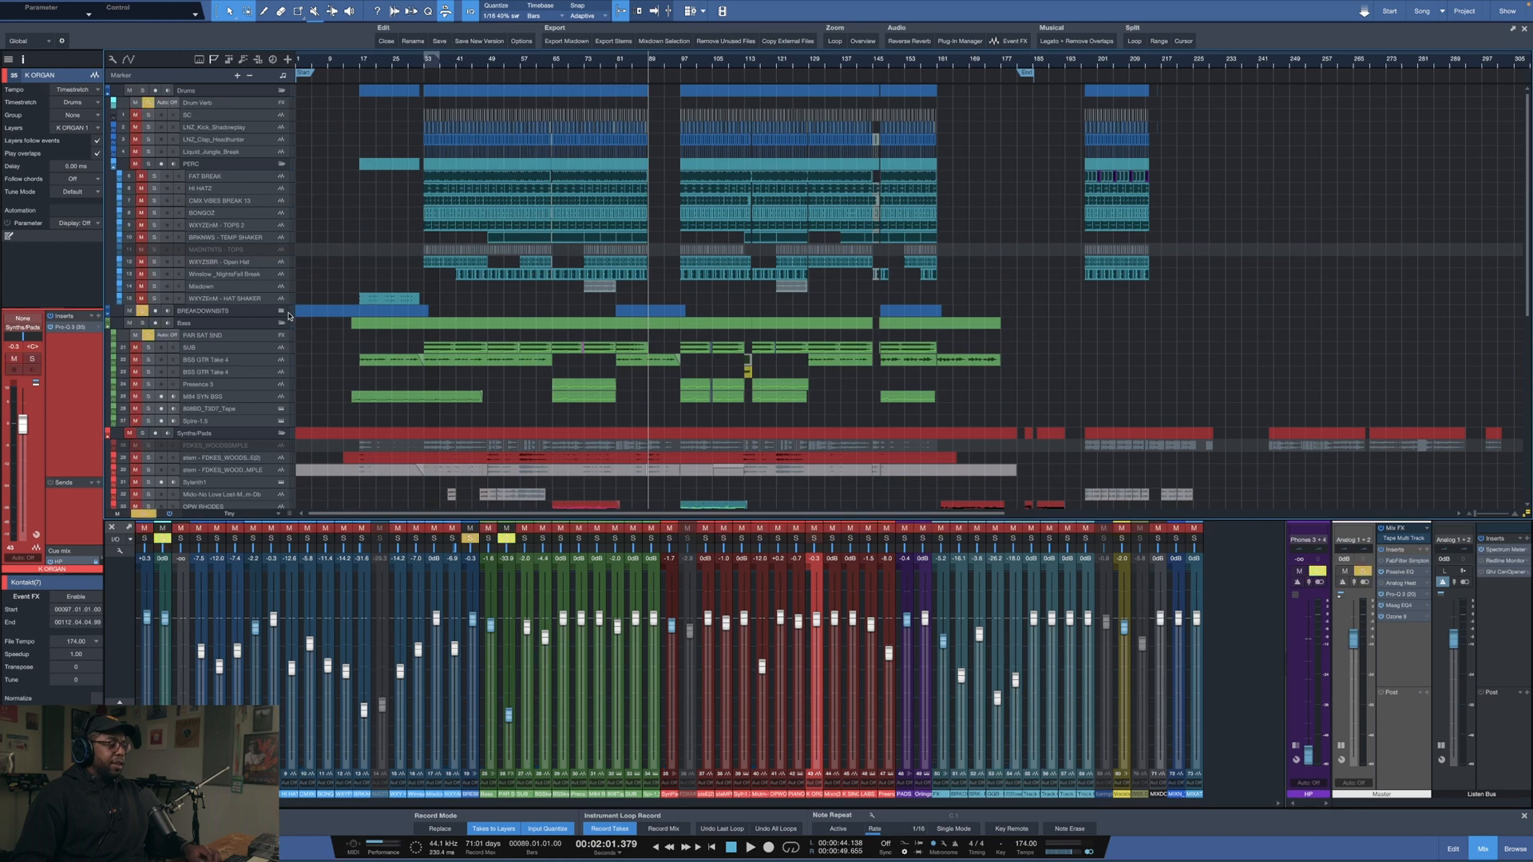
left_click(281, 311)
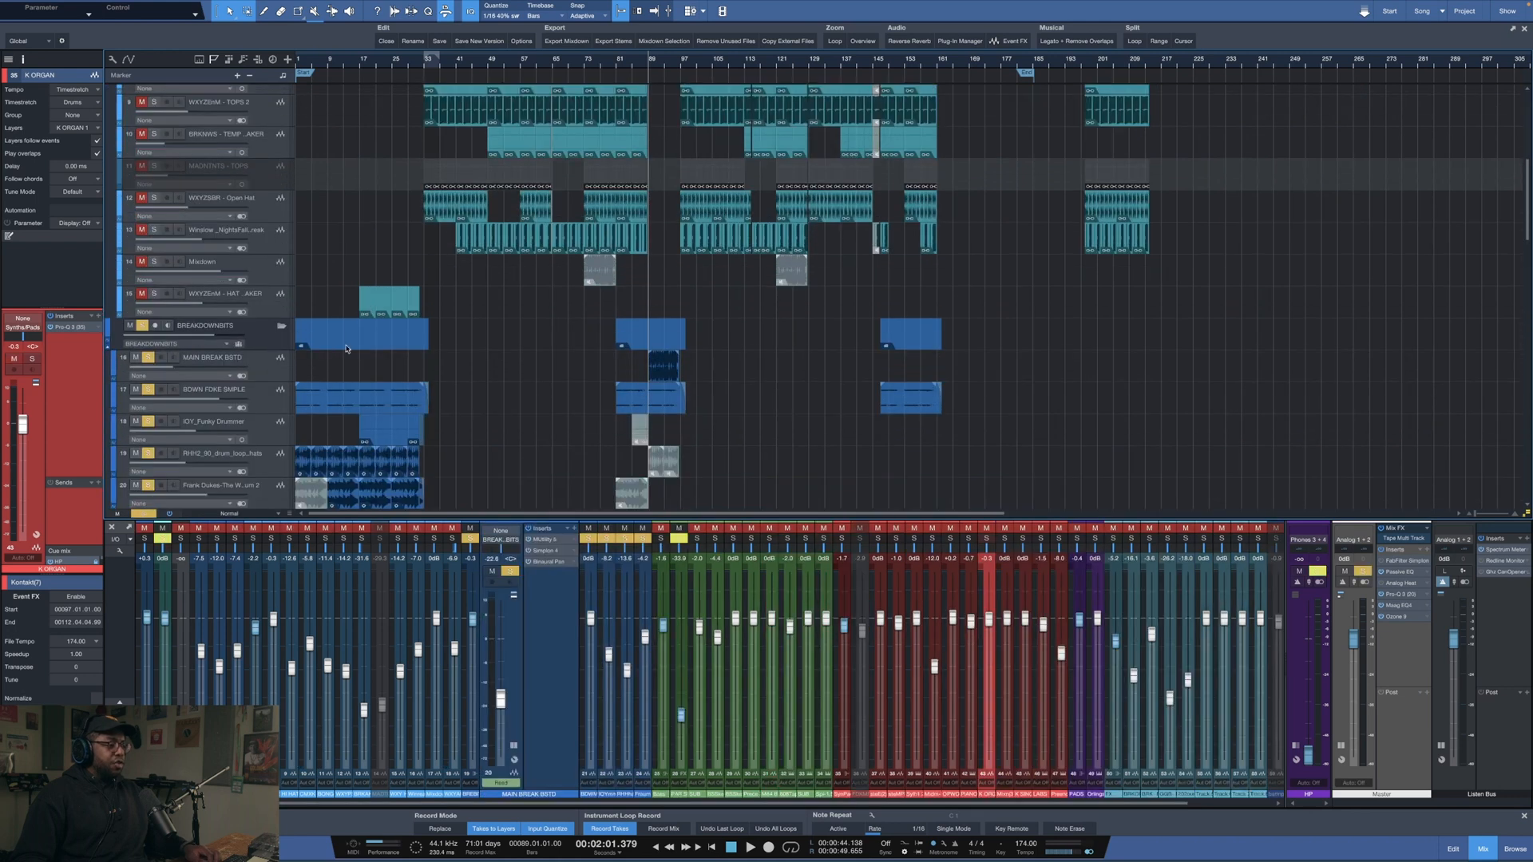
scroll(347, 348, "down", 3)
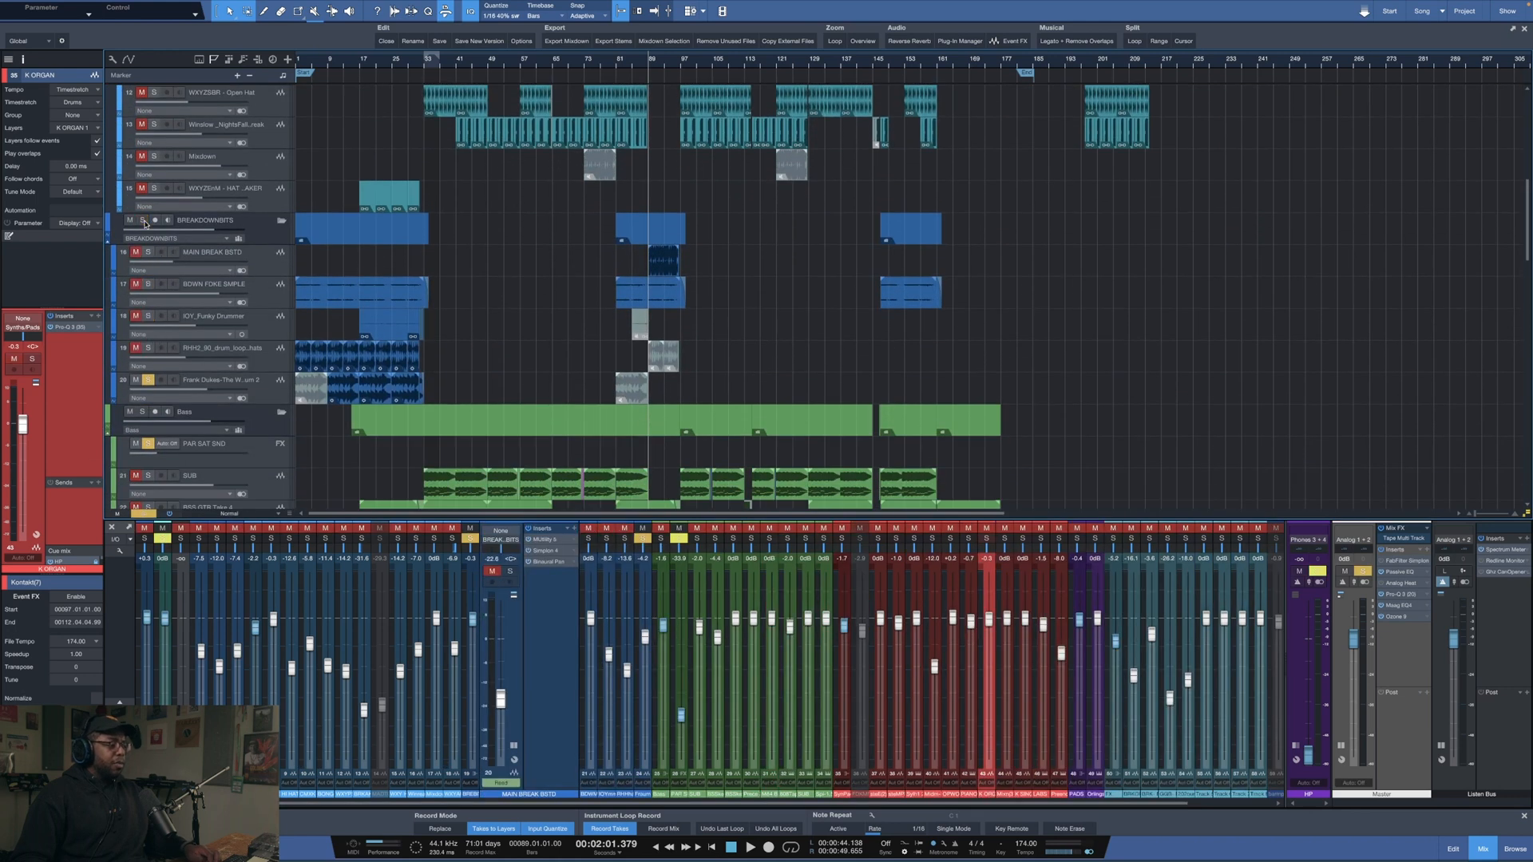
- Play only the BDWN FDKE SMPLE track from bar 20, stop playback, and release its solo
key("space")
left_click(373, 64)
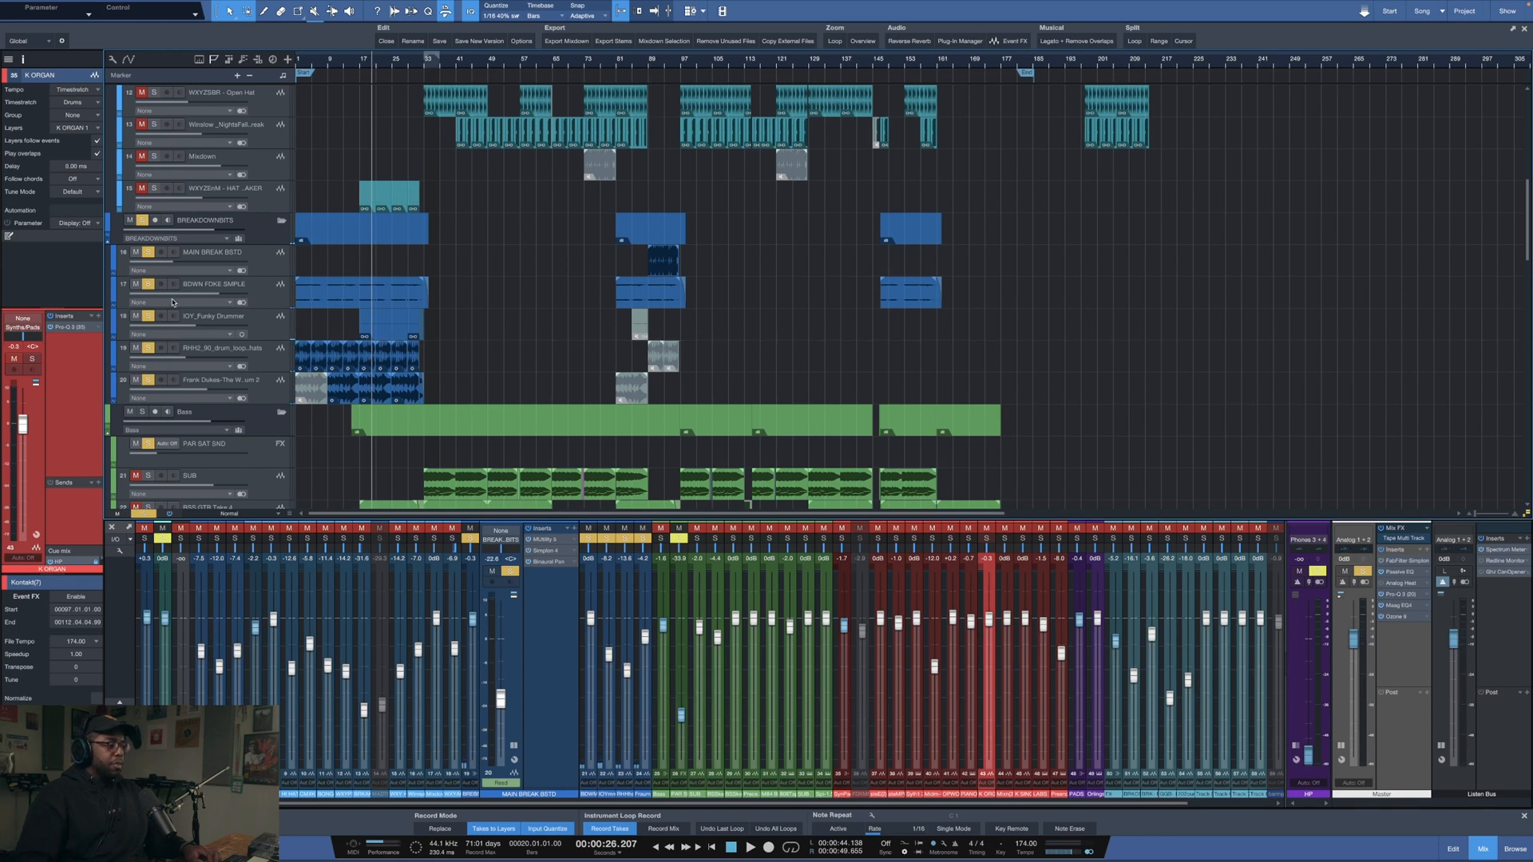
left_click(149, 284, "ctrl")
key("space")
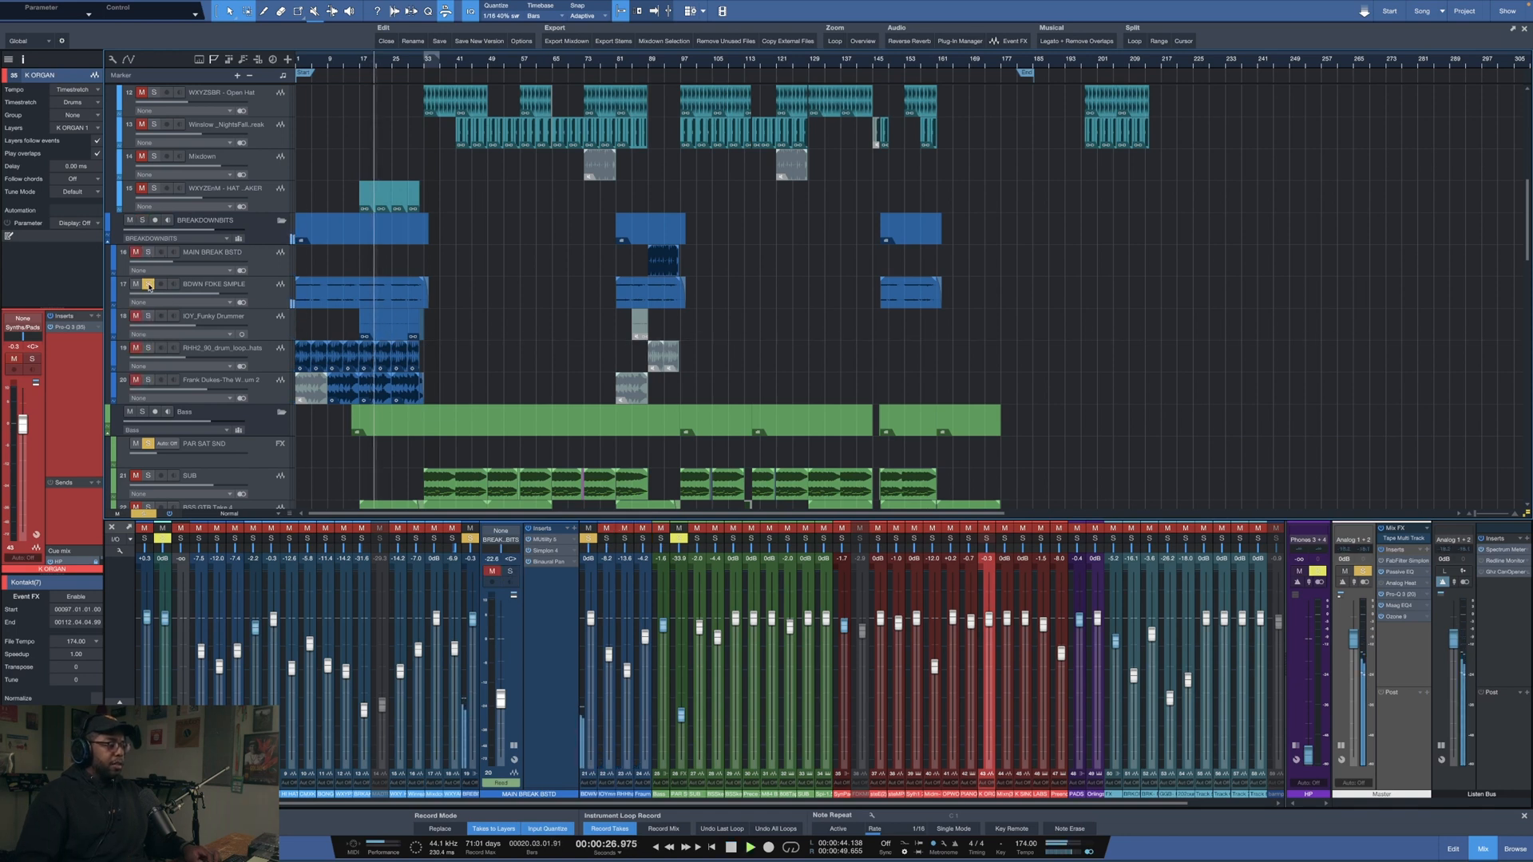
key("space")
left_click(148, 284)
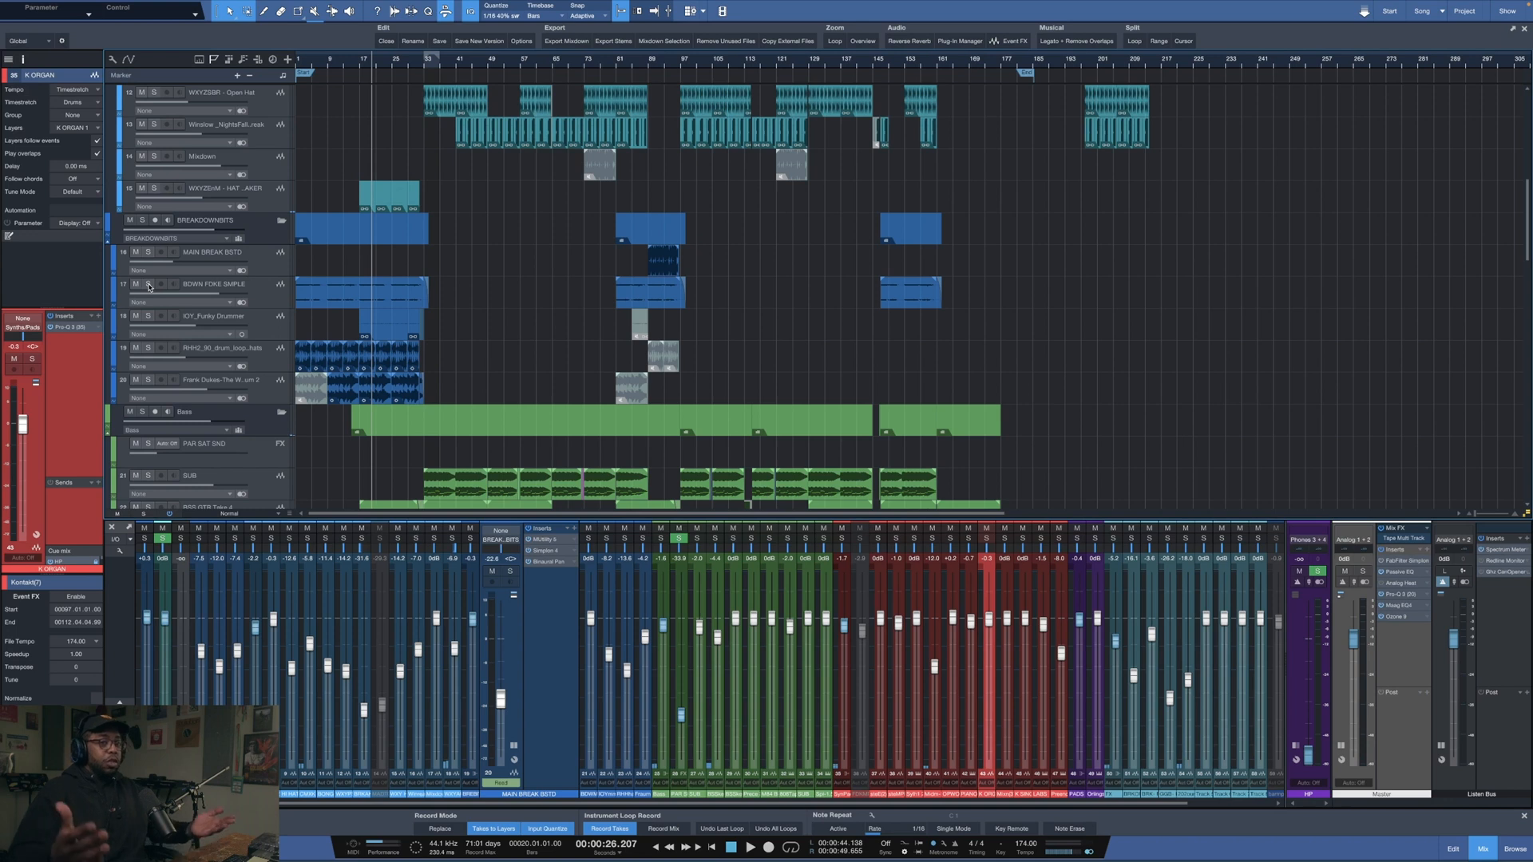
- Select the BREAKDOWNBITS folder, place the playhead just before bar 89, and inspect the folder's Tape insert before closing it
left_click(235, 231)
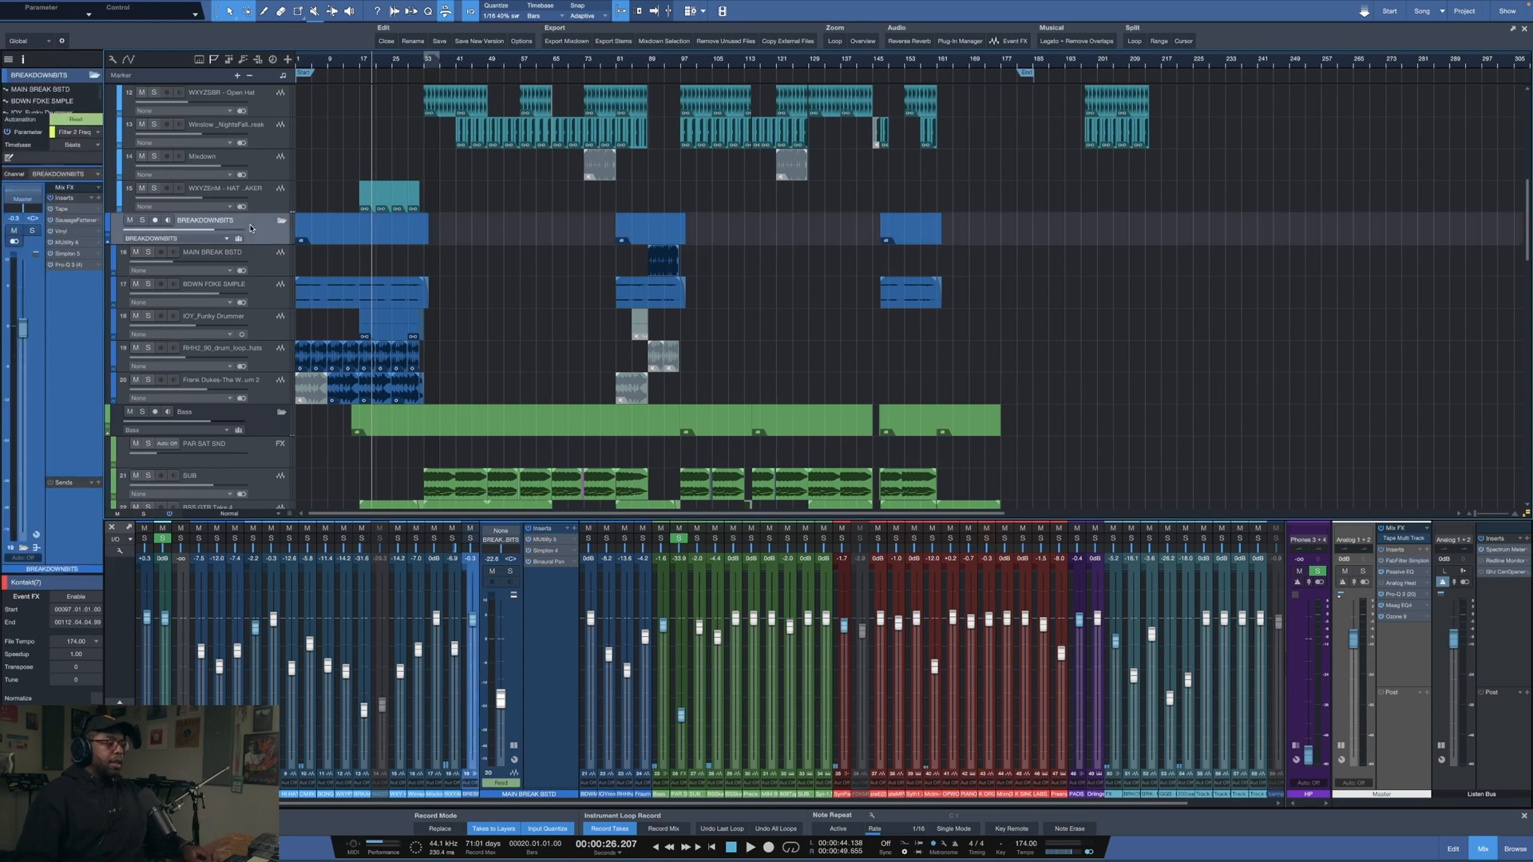
scroll(656, 68, "up", 5)
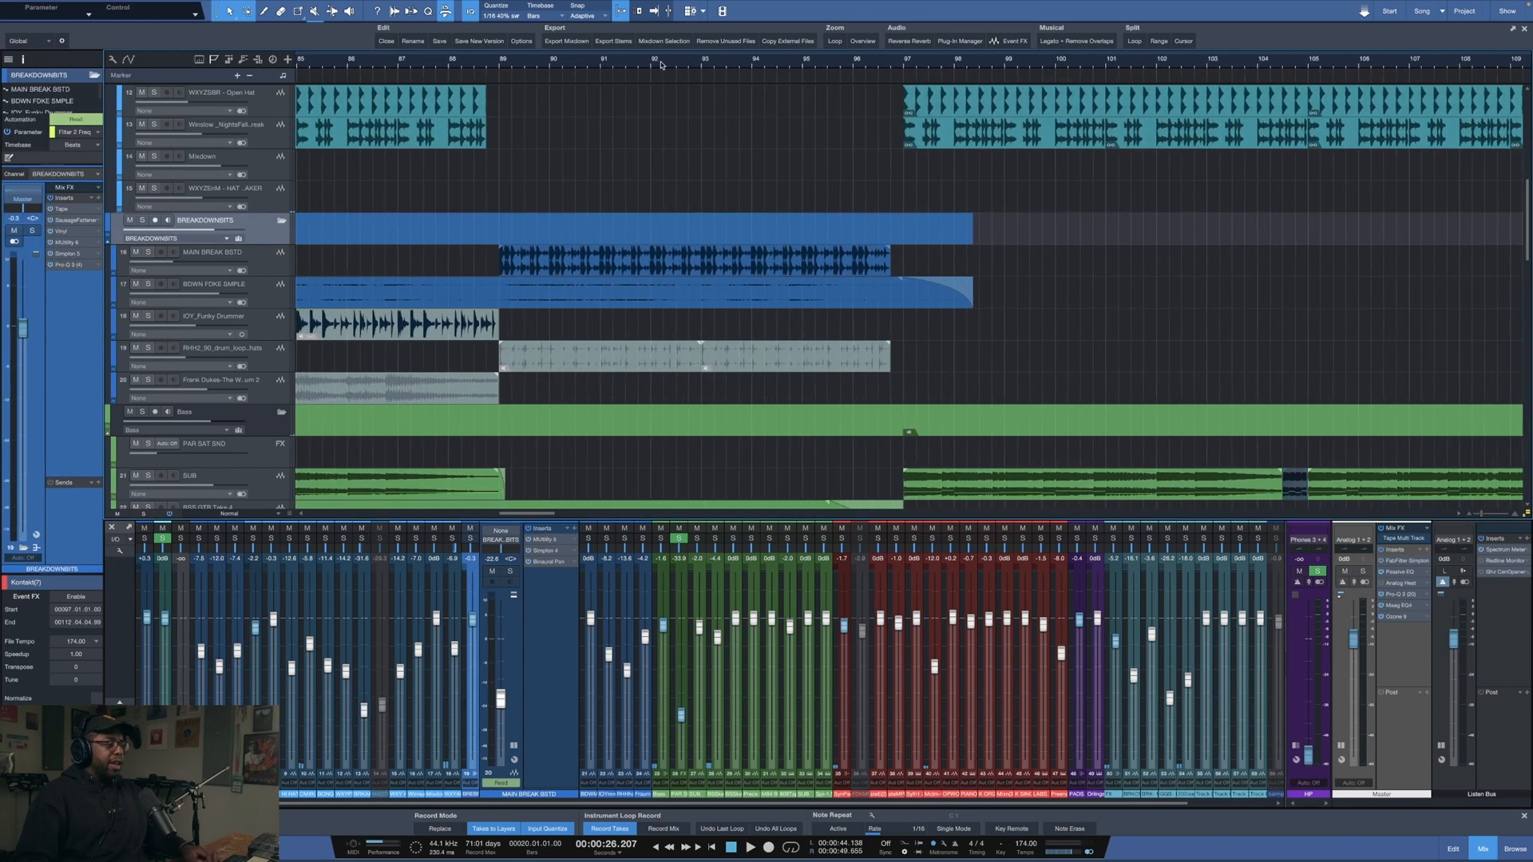
scroll(661, 63, "down", 2)
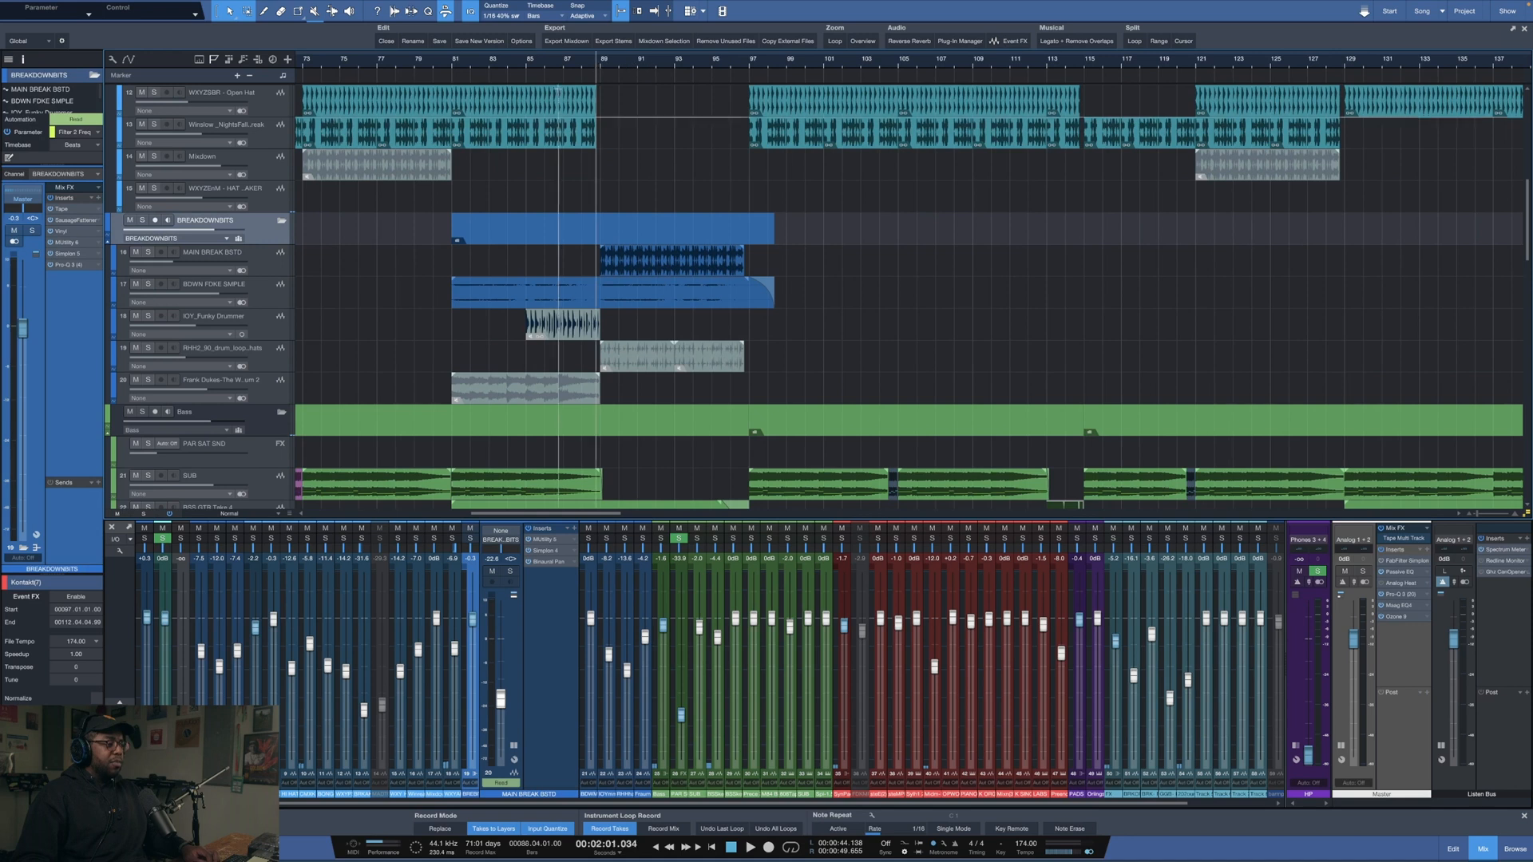
left_click(70, 210)
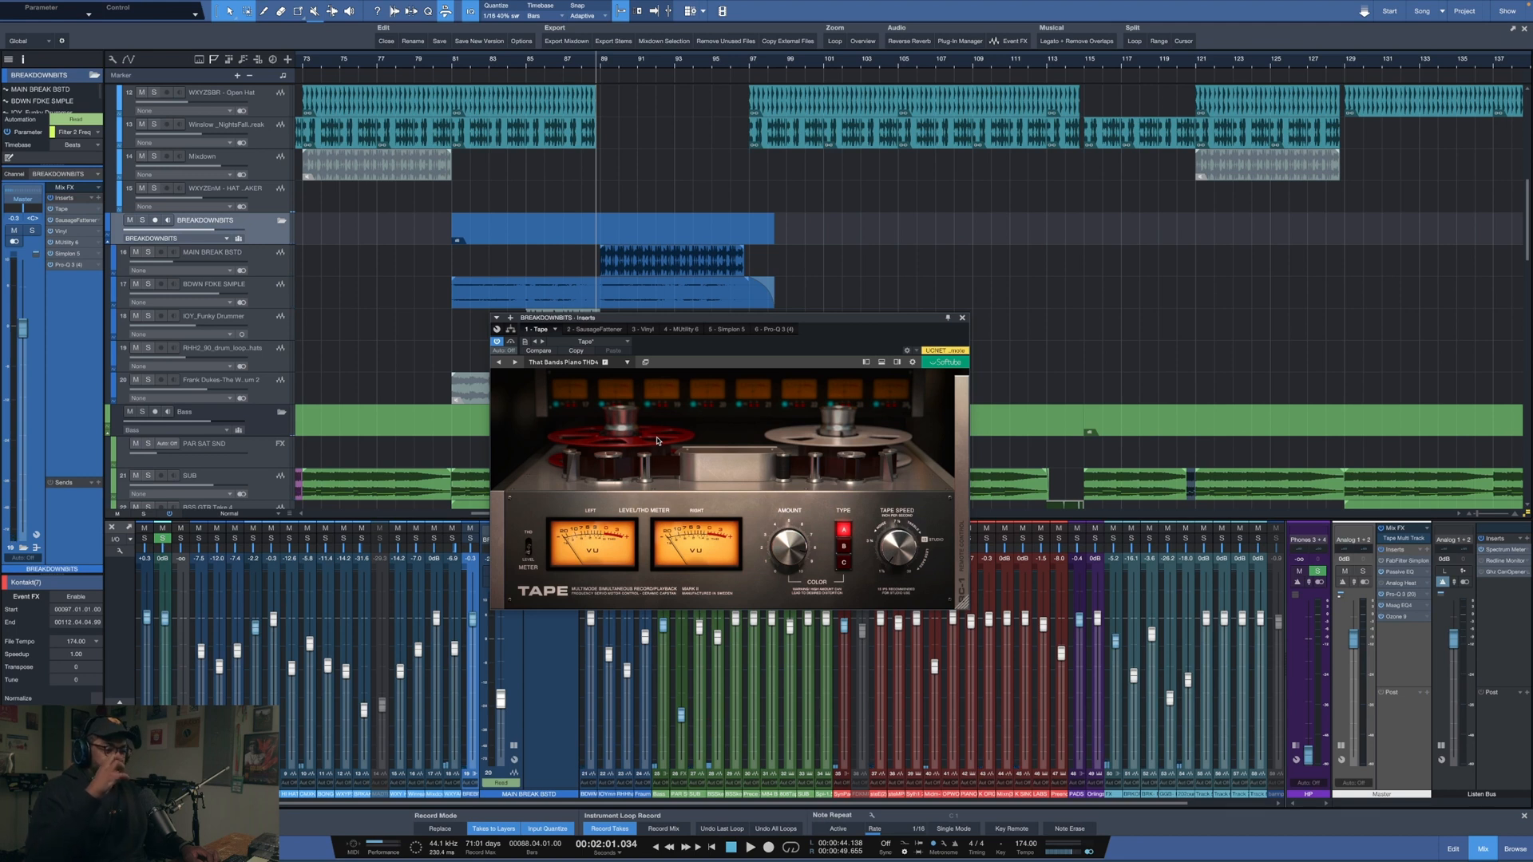
left_click(962, 318)
- Return to the whole-song overview and enlarge the MIXDOWN track
left_click(865, 41)
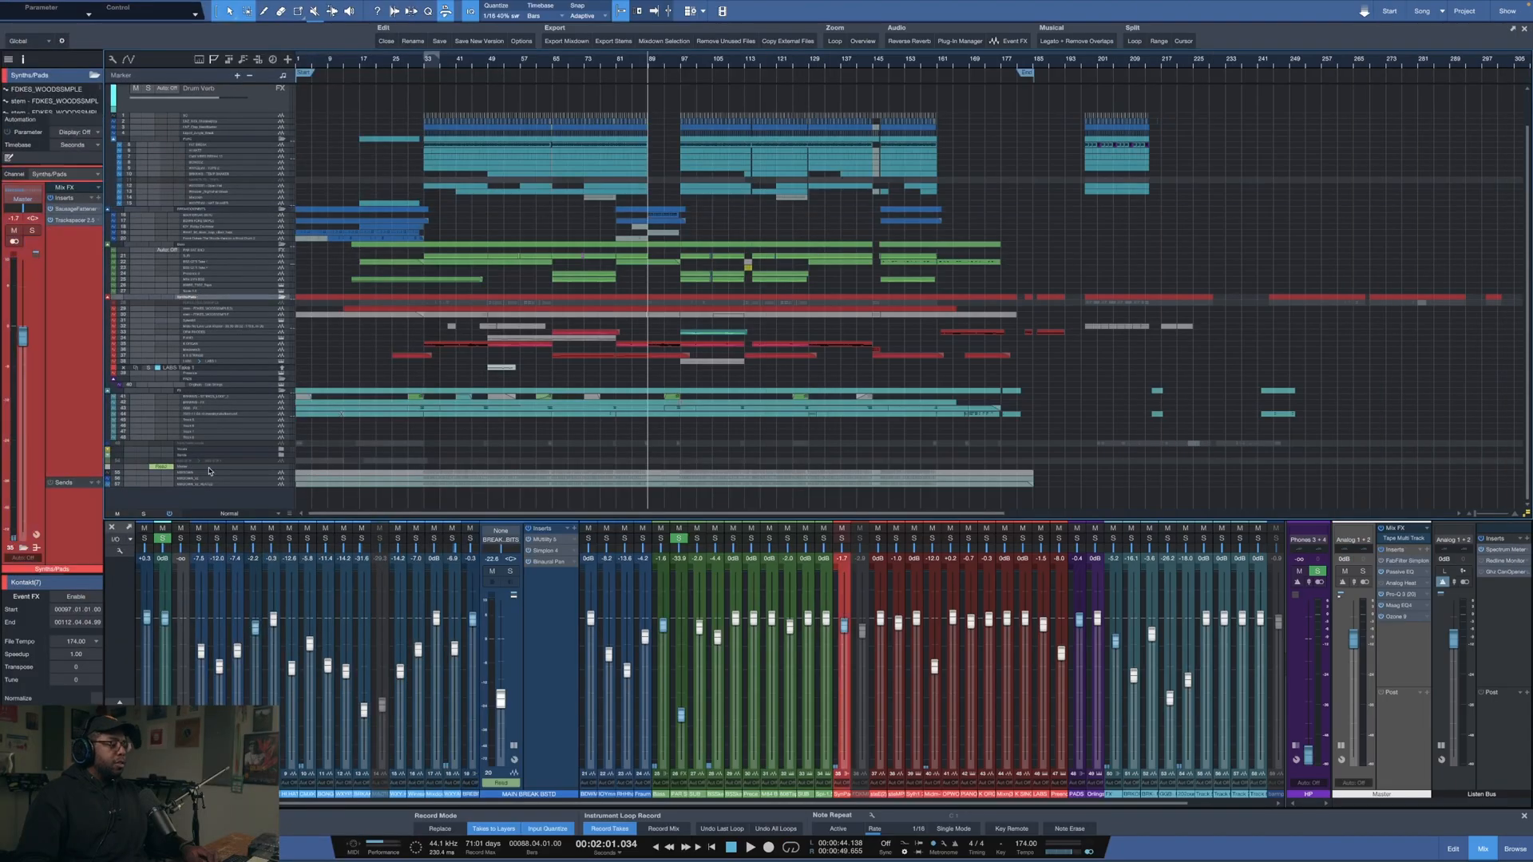
left_click_drag(191, 476, 190, 487)
scroll(247, 464, "down", 1)
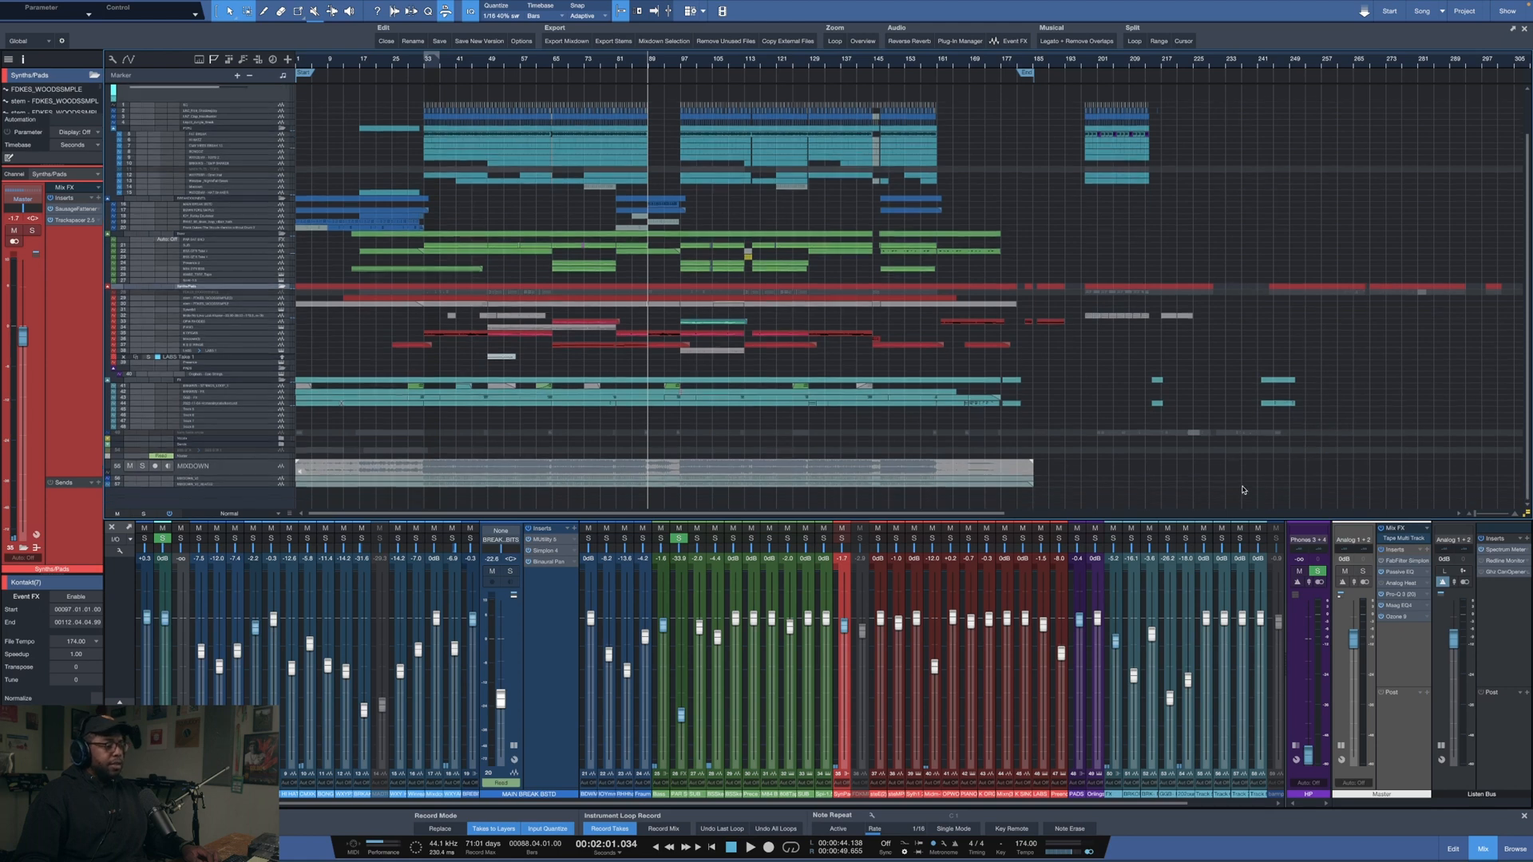